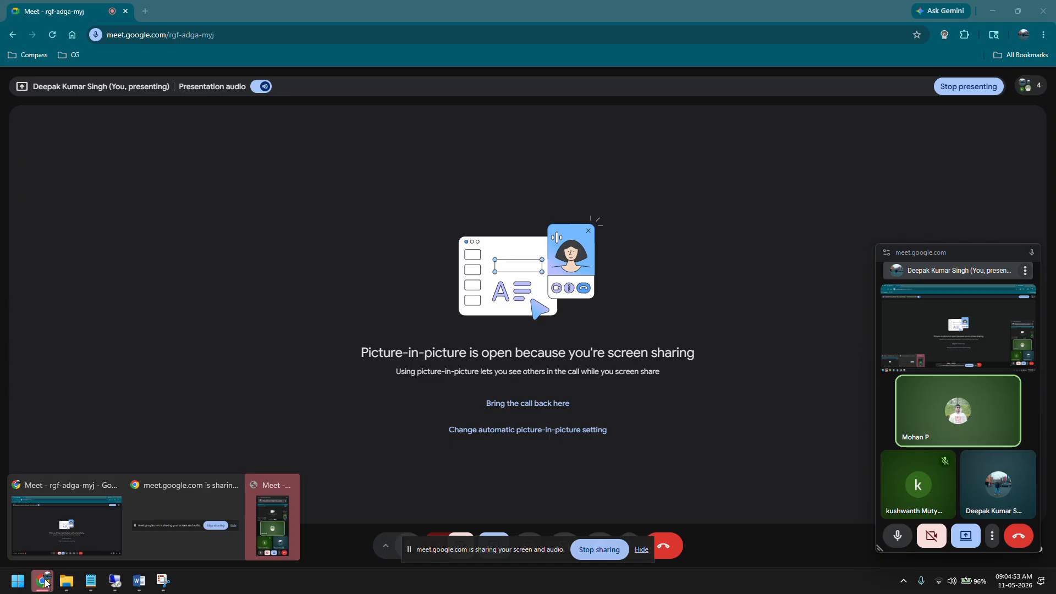
# Step: Switch to the SAP SD Study Material document in Word and highlight the sub item increment section with its four scenarios
pyautogui.click(266, 505)
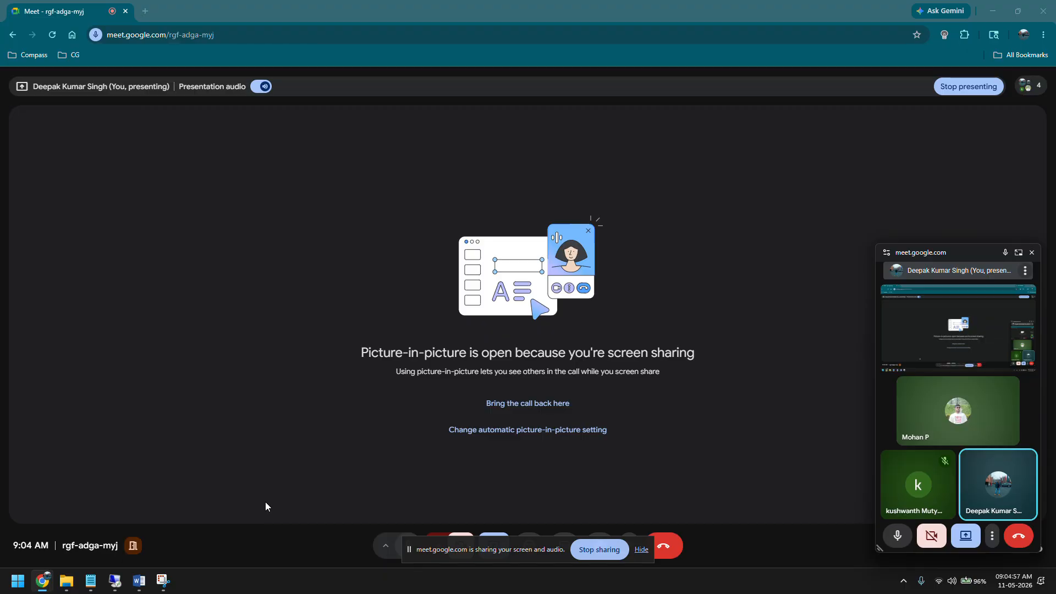
pyautogui.click(140, 579)
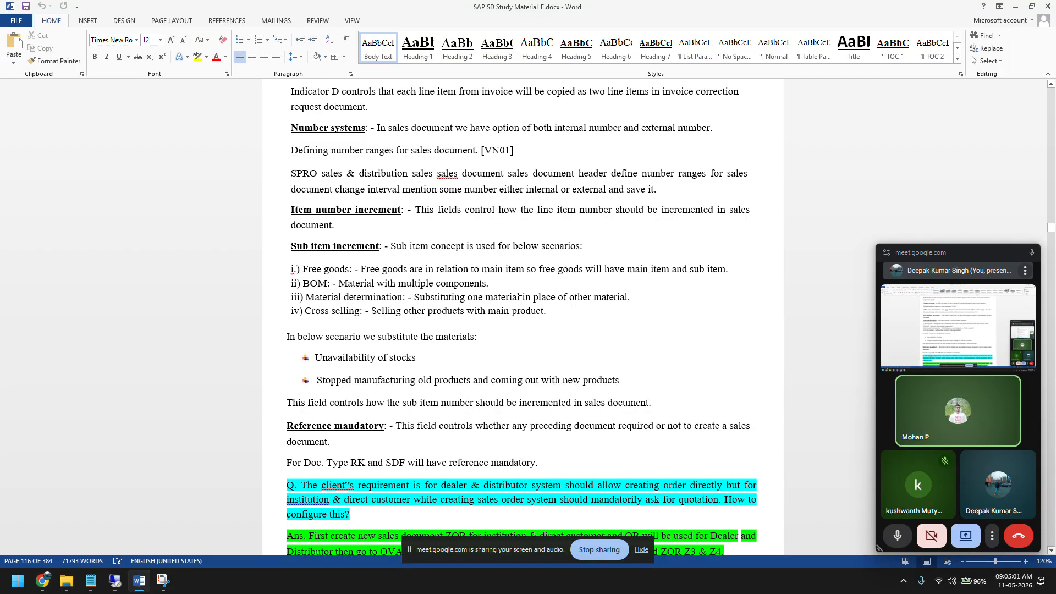
pyautogui.scroll(1, 520, 299)
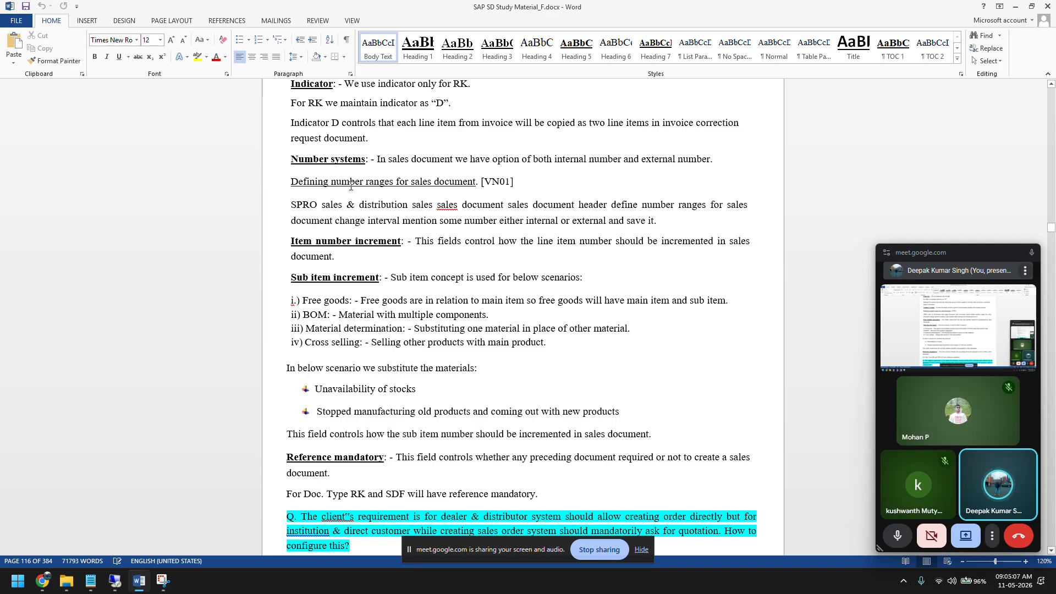
pyautogui.moveTo(292, 243); pyautogui.dragTo(550, 344)
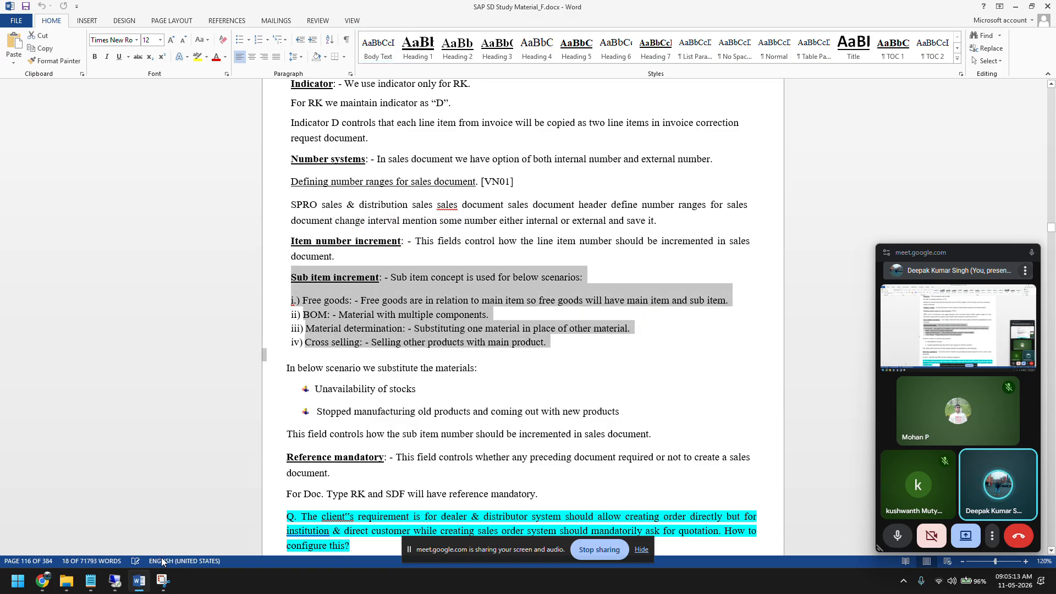
# Step: Switch to the remote desktop, start SAP Logon and log on to S4HANA with the user name and account password
pyautogui.click(124, 583)
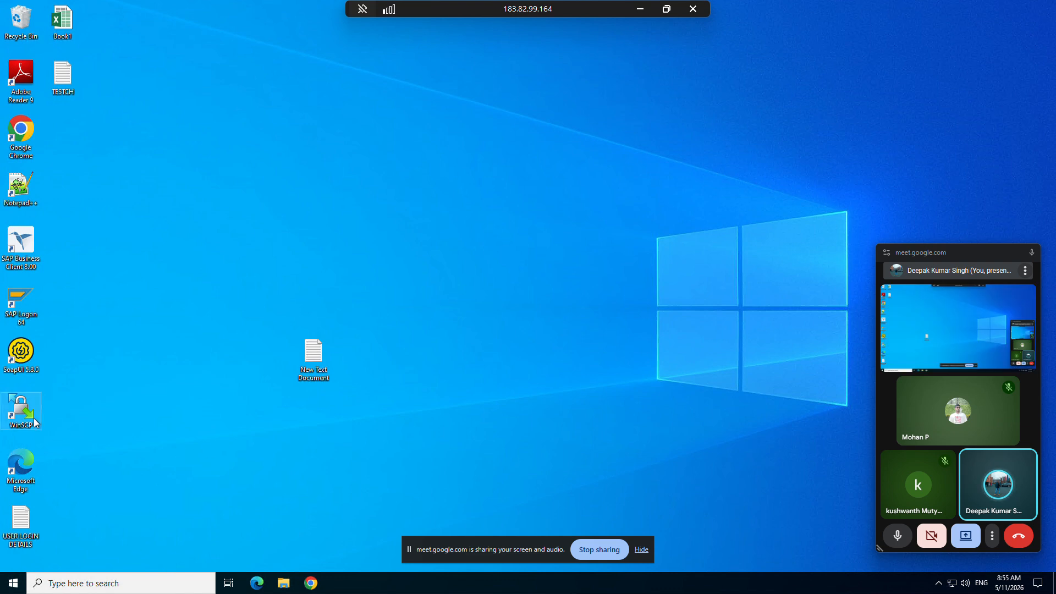
pyautogui.doubleClick(21, 301)
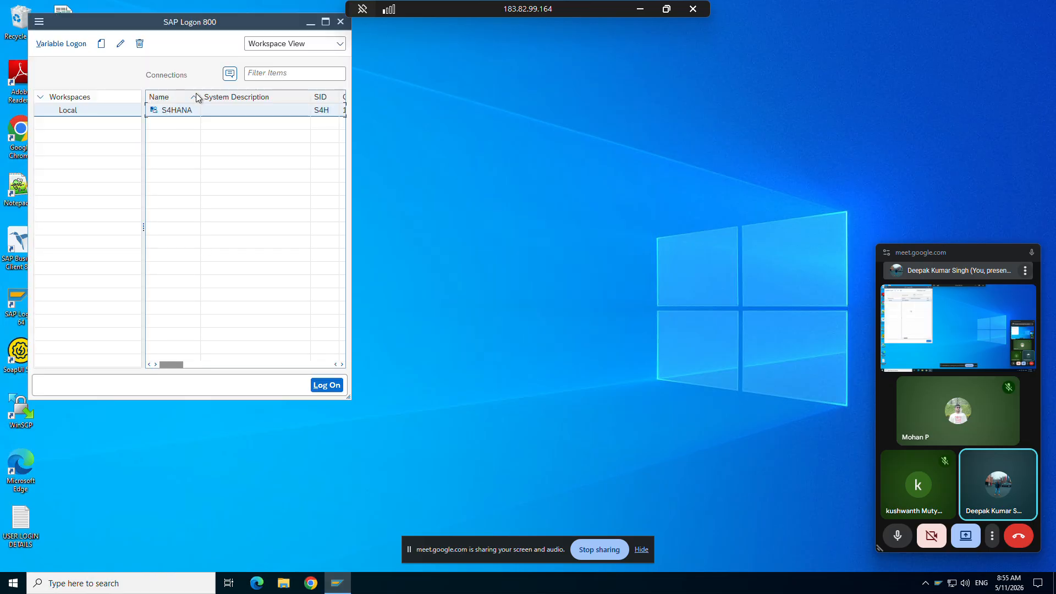
pyautogui.doubleClick(168, 111)
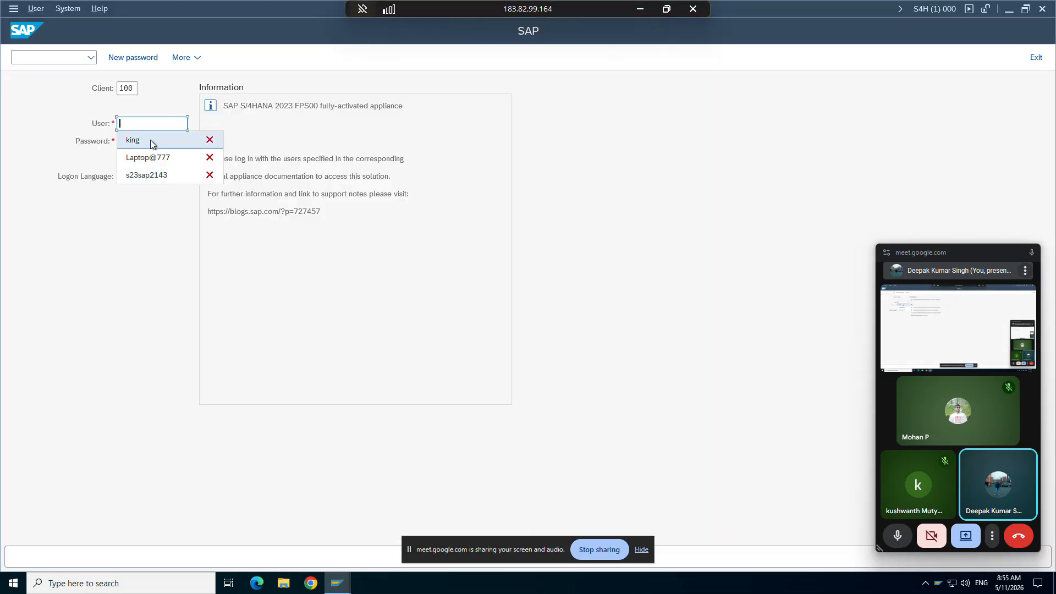
pyautogui.click(151, 139)
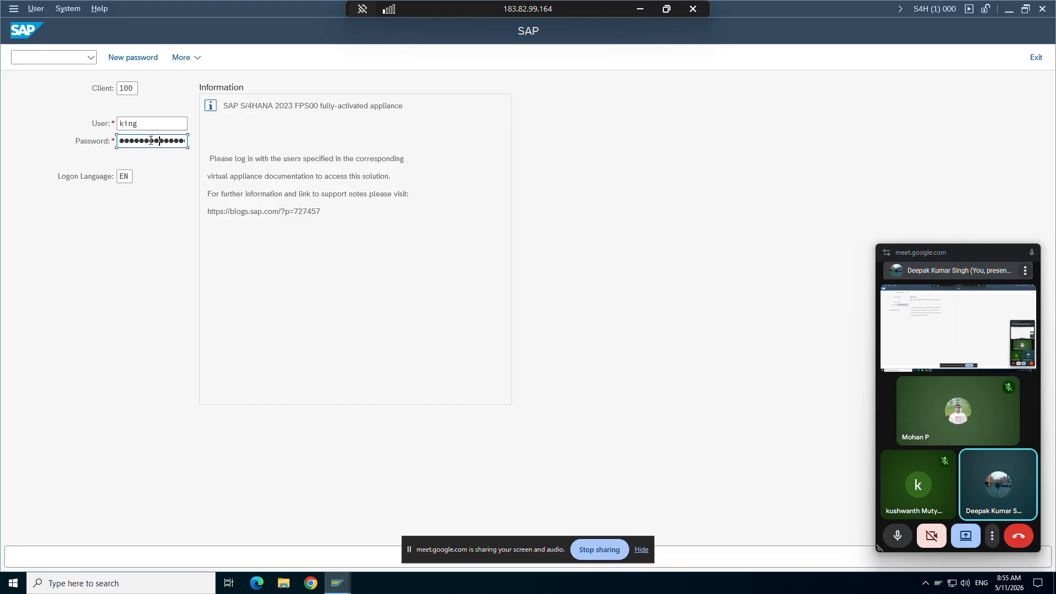
pyautogui.press('Return')
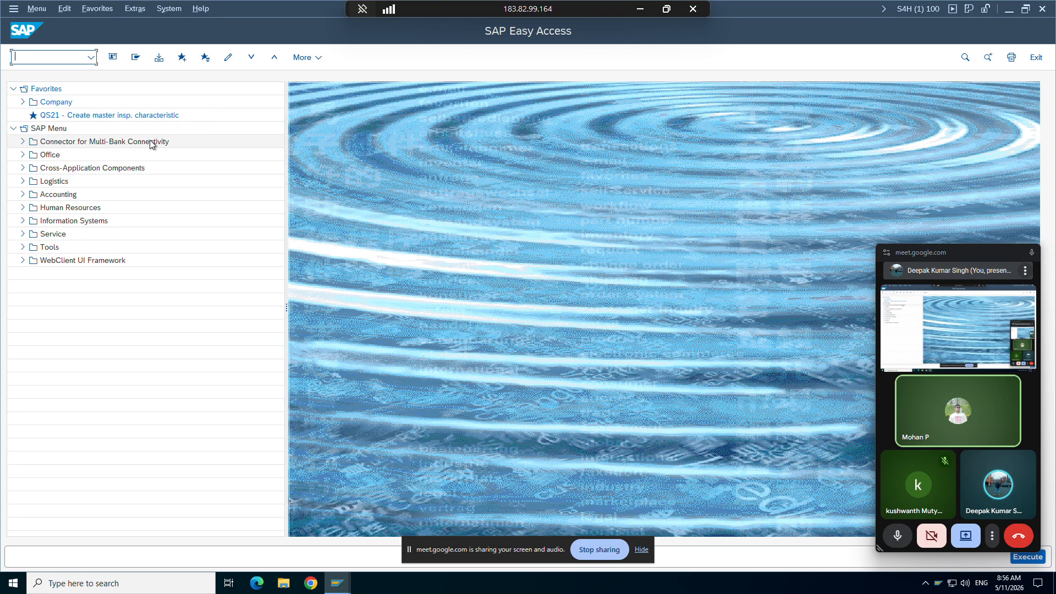
# Step: Run transaction CS03 and display the material BOM for material fg_9am, plant zptt and BOM usage 1
pyautogui.write('cs0')
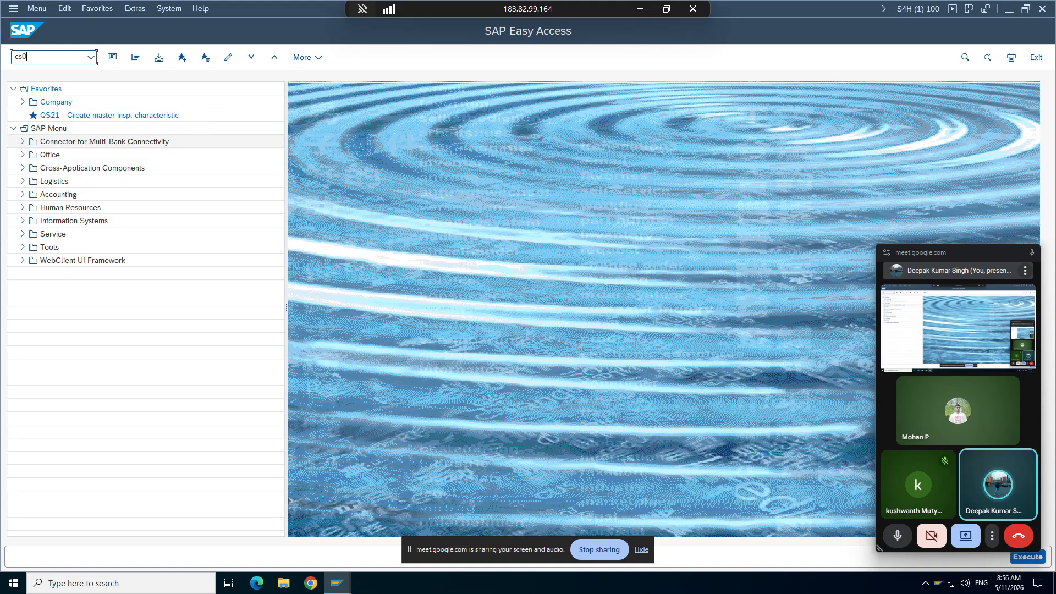
pyautogui.write('3')
pyautogui.press('Return')
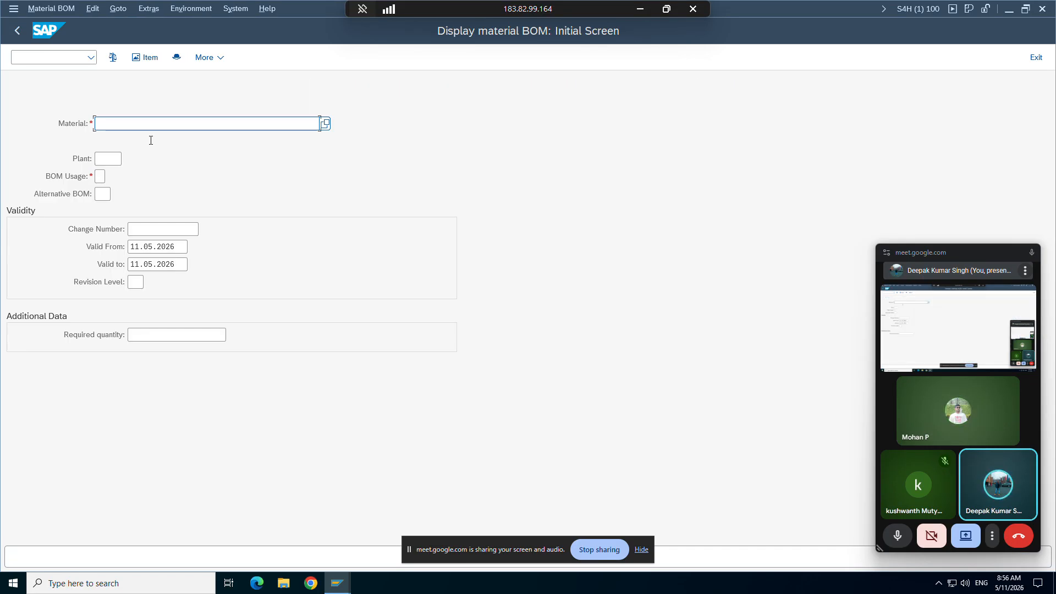
pyautogui.click(151, 125)
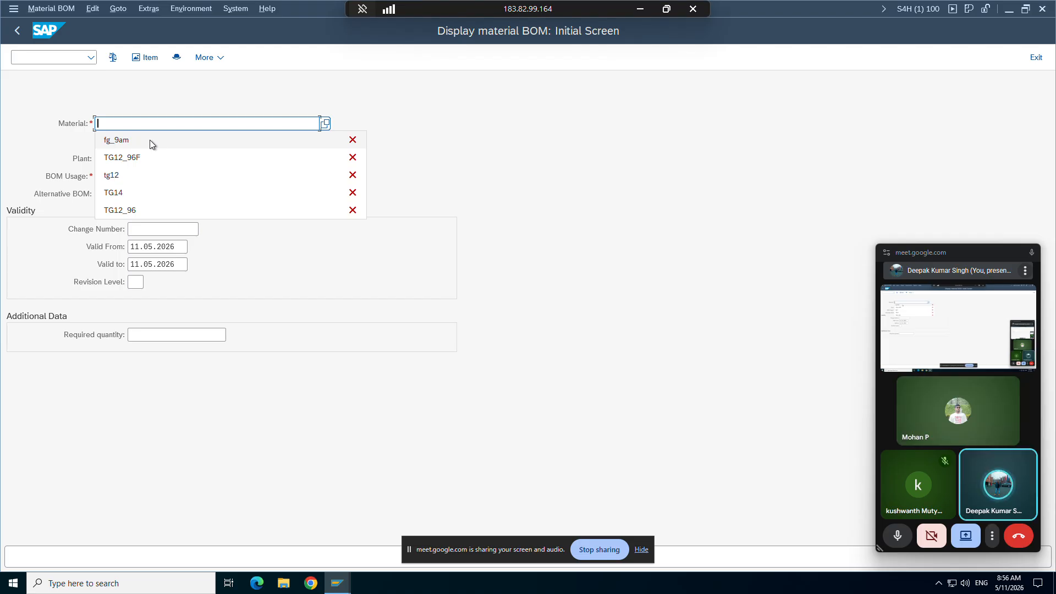
pyautogui.press('Down')
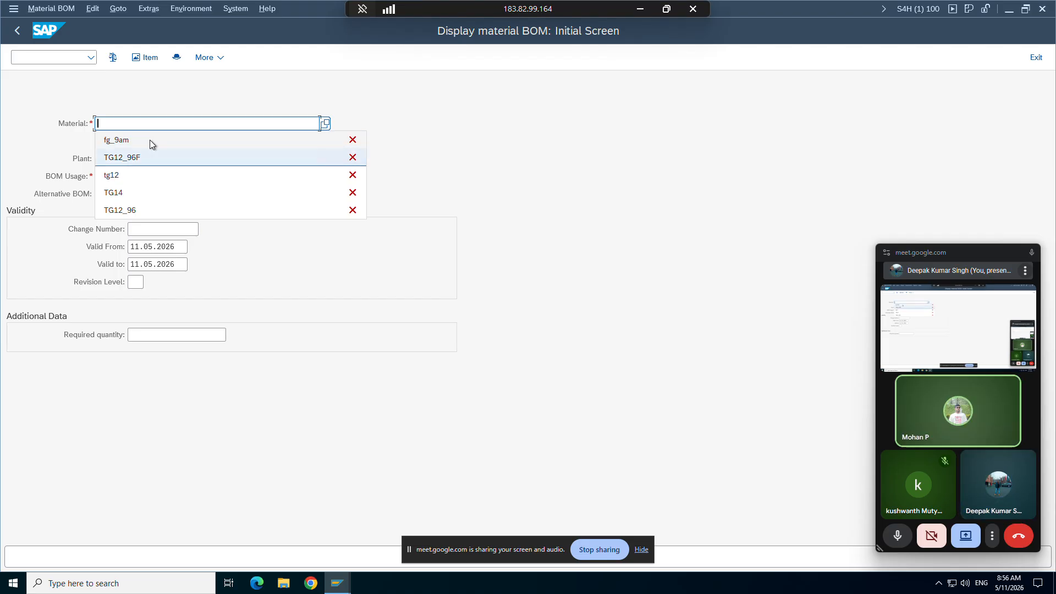
pyautogui.click(150, 139)
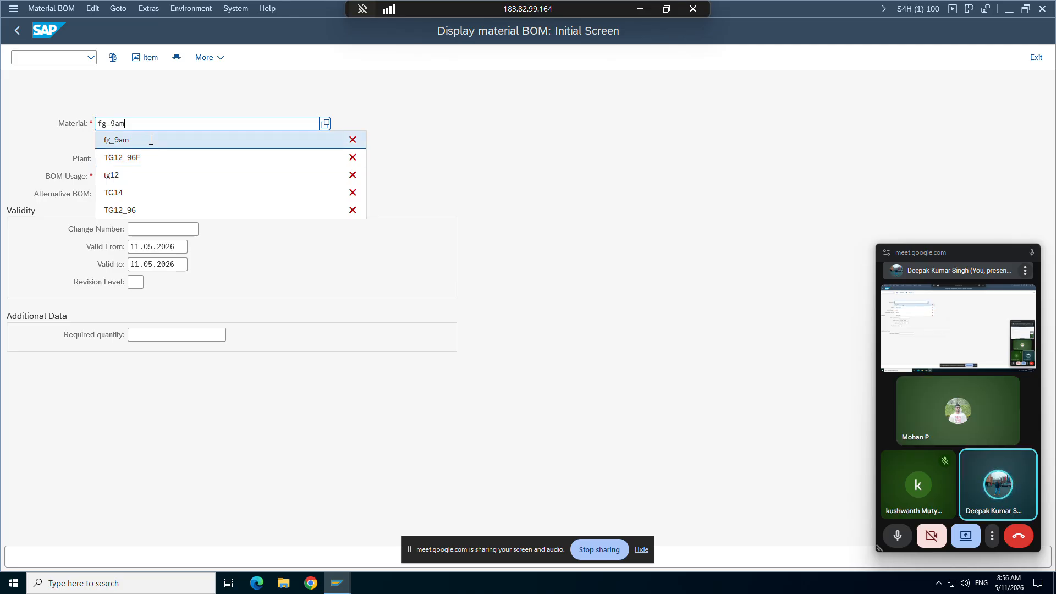
pyautogui.write('zptt')
pyautogui.press('Tab')
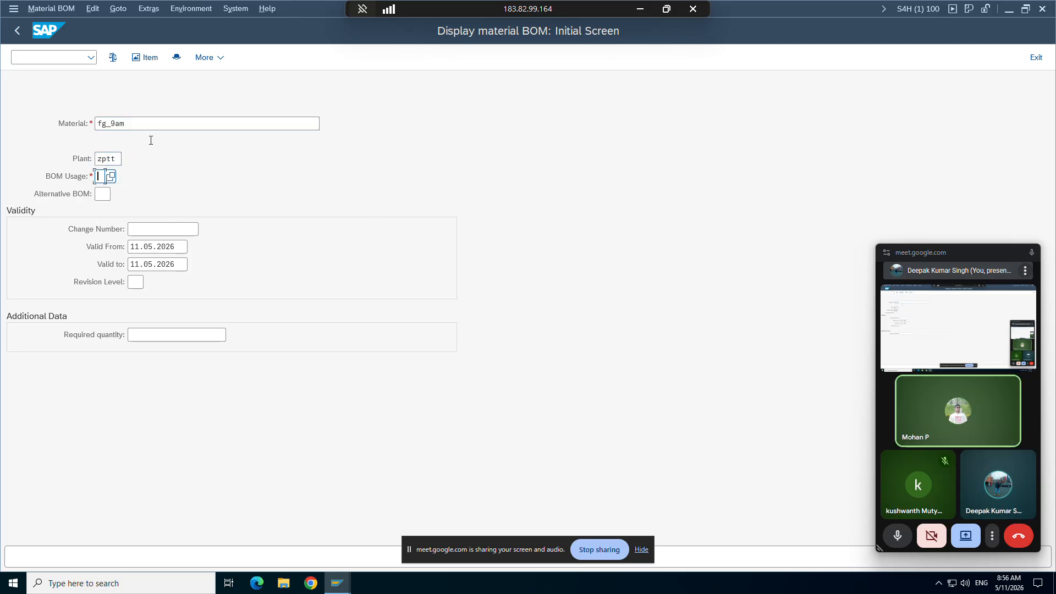
pyautogui.write('1')
pyautogui.press('Return')
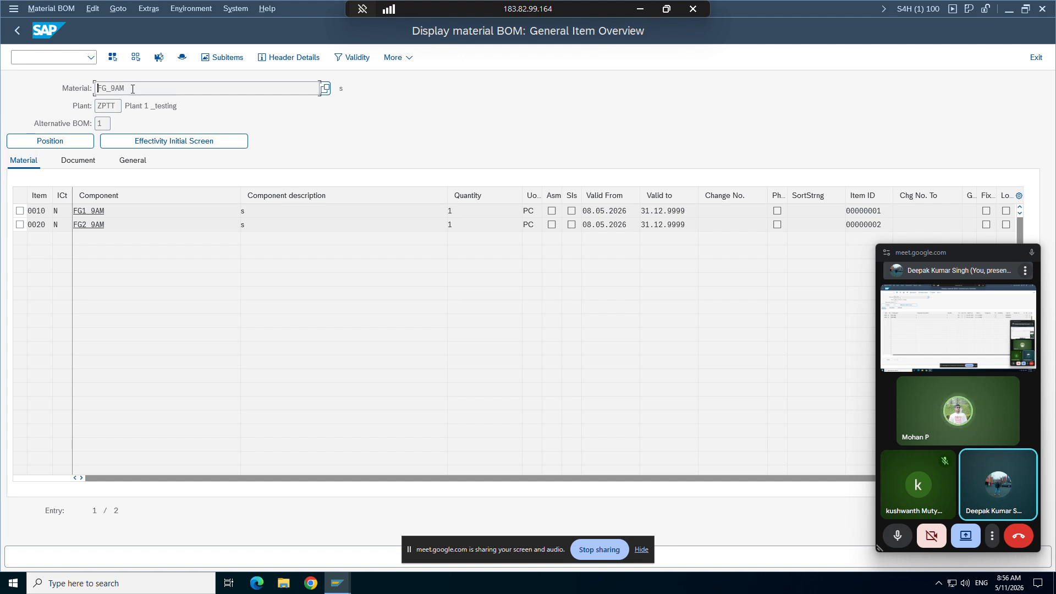
# Step: Examine the BOM's header material, its two component materials and the component quantities
pyautogui.moveTo(125, 88); pyautogui.dragTo(97, 90)
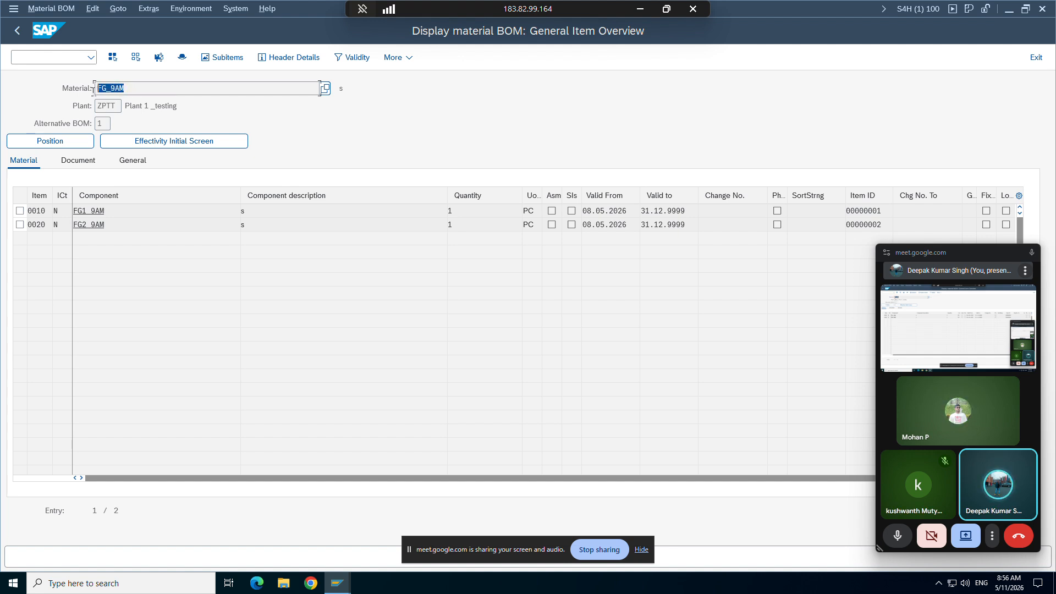
pyautogui.click(92, 92)
pyautogui.moveTo(114, 213); pyautogui.dragTo(74, 229)
pyautogui.click(121, 229)
pyautogui.click(71, 229)
pyautogui.moveTo(143, 88); pyautogui.dragTo(94, 88)
pyautogui.click(98, 90)
pyautogui.click(460, 213)
pyautogui.click(447, 226)
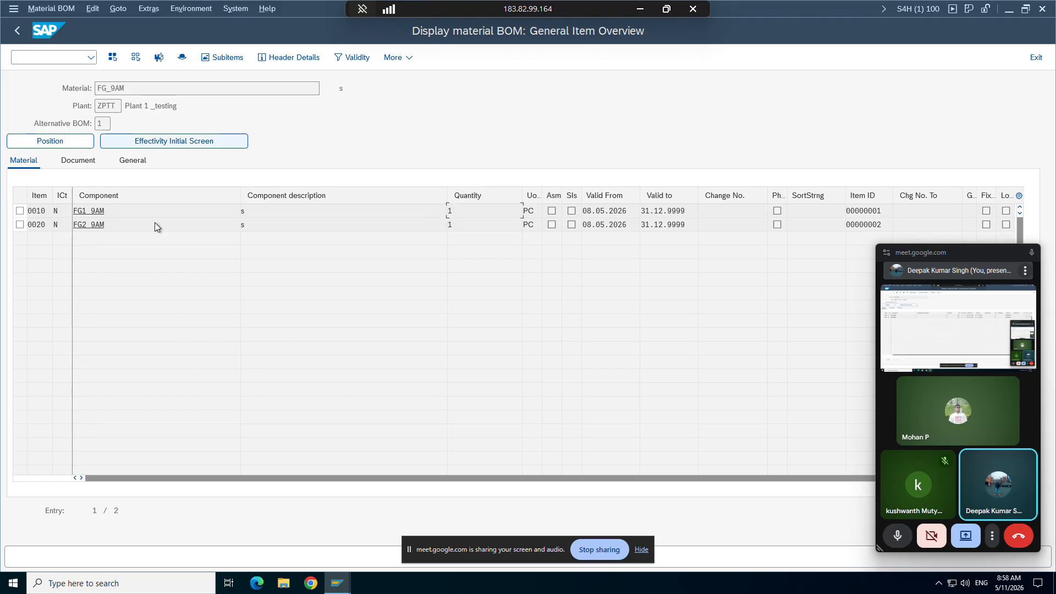
# Step: Open an additional SAP GUI window and run transaction VOV8 for sales order types
pyautogui.click(340, 581)
pyautogui.click(339, 535)
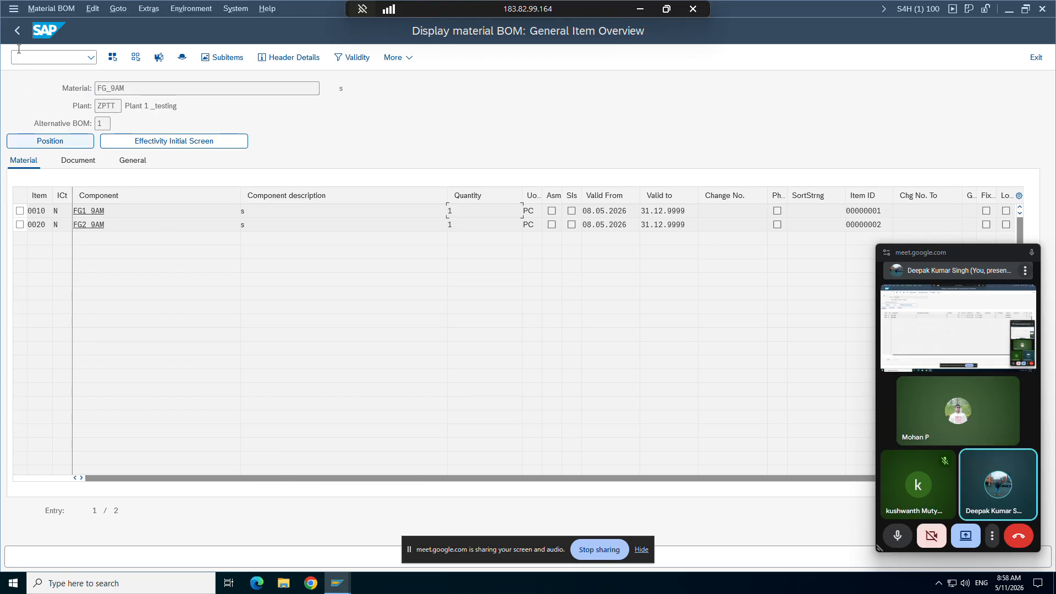
pyautogui.click(13, 8)
pyautogui.click(34, 128)
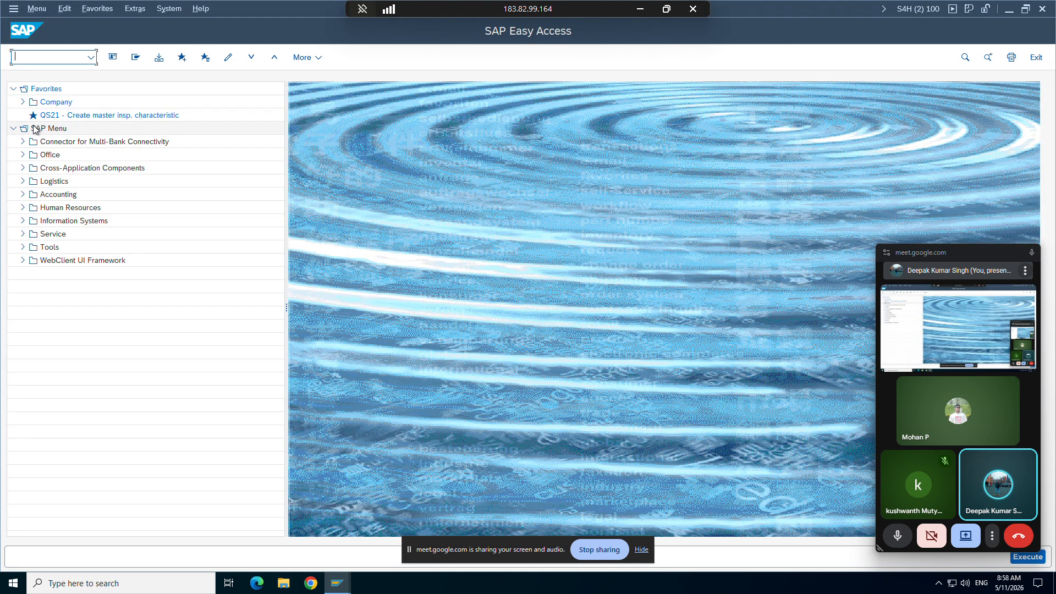
pyautogui.write('vov8')
pyautogui.press('Return')
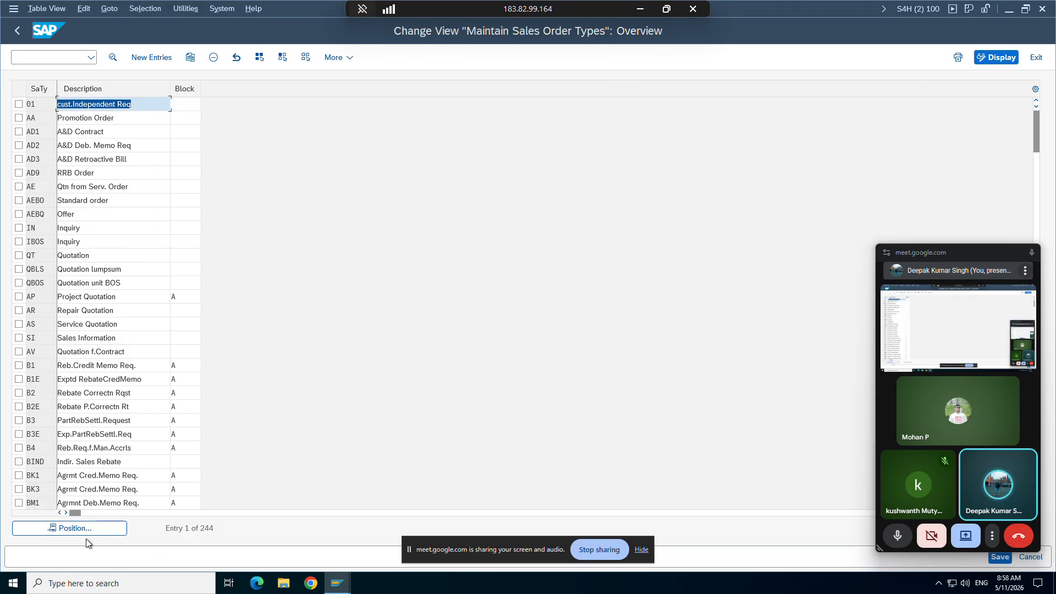
# Step: Position to sales document type zor9, open its details and check the item number and subitem increment fields
pyautogui.click(85, 531)
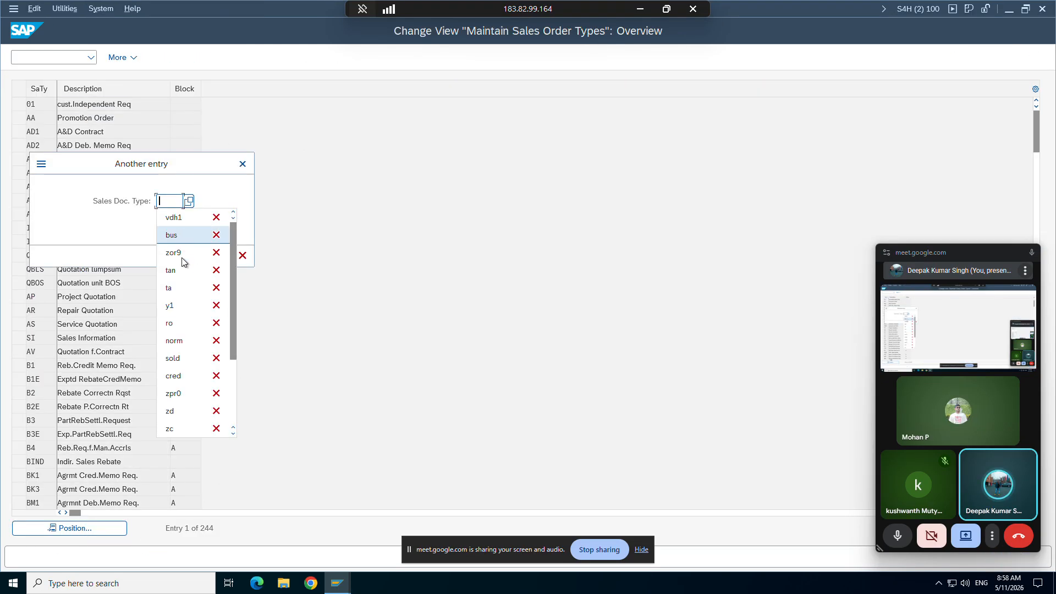
pyautogui.click(181, 259)
pyautogui.press('Return')
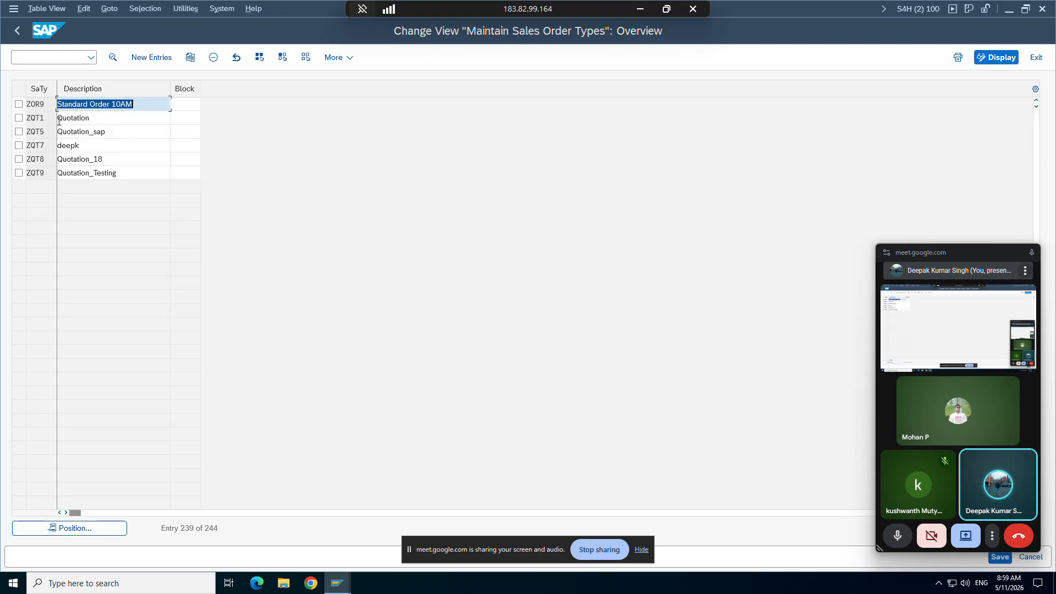
pyautogui.doubleClick(38, 101)
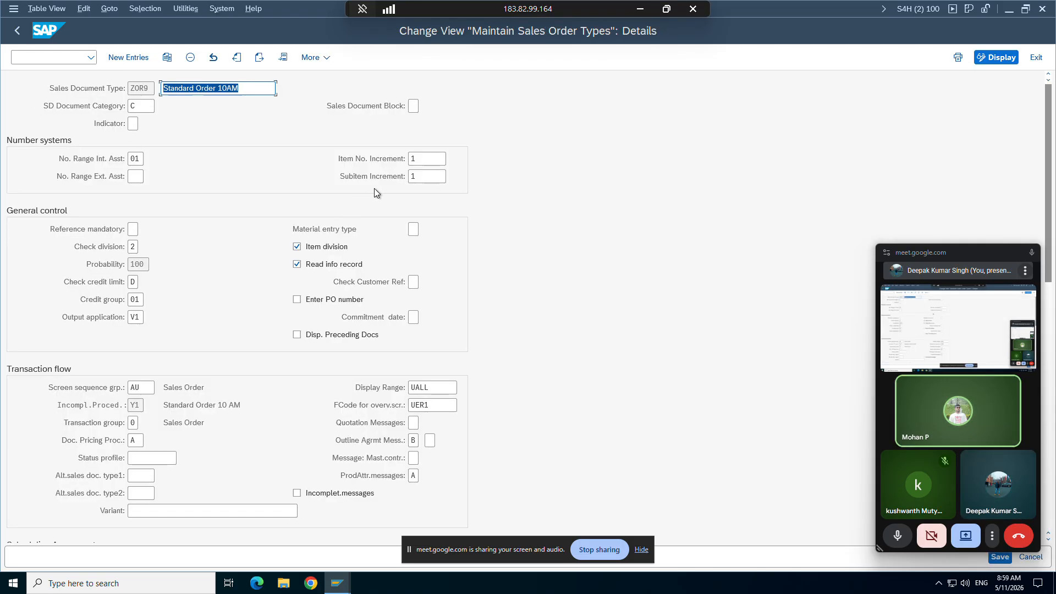
pyautogui.click(427, 159)
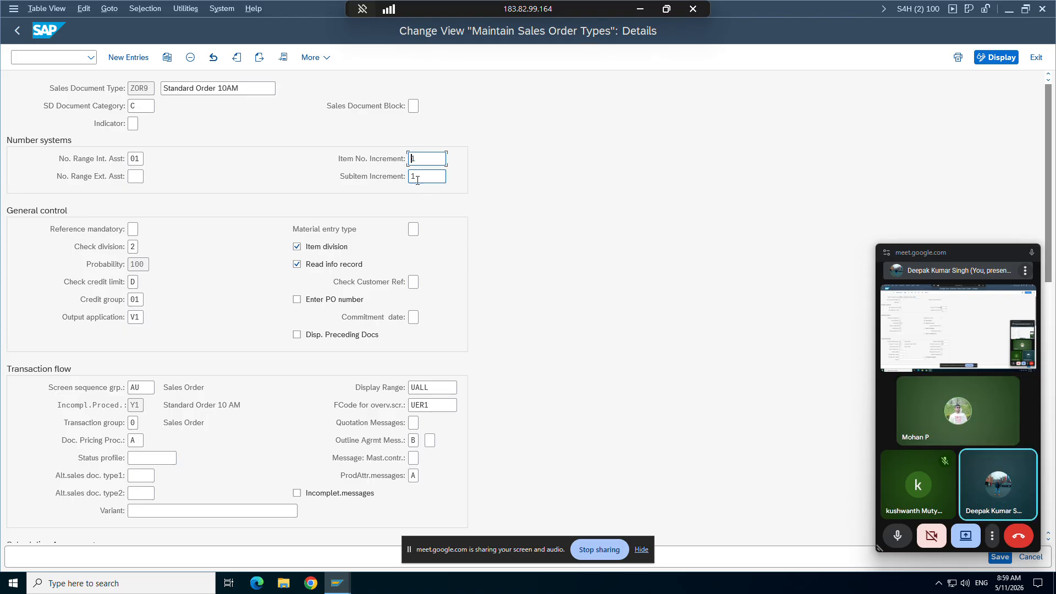
pyautogui.click(411, 177)
# Step: Open another SAP GUI window and run transaction VA01 to create a sales document
pyautogui.moveTo(341, 575)
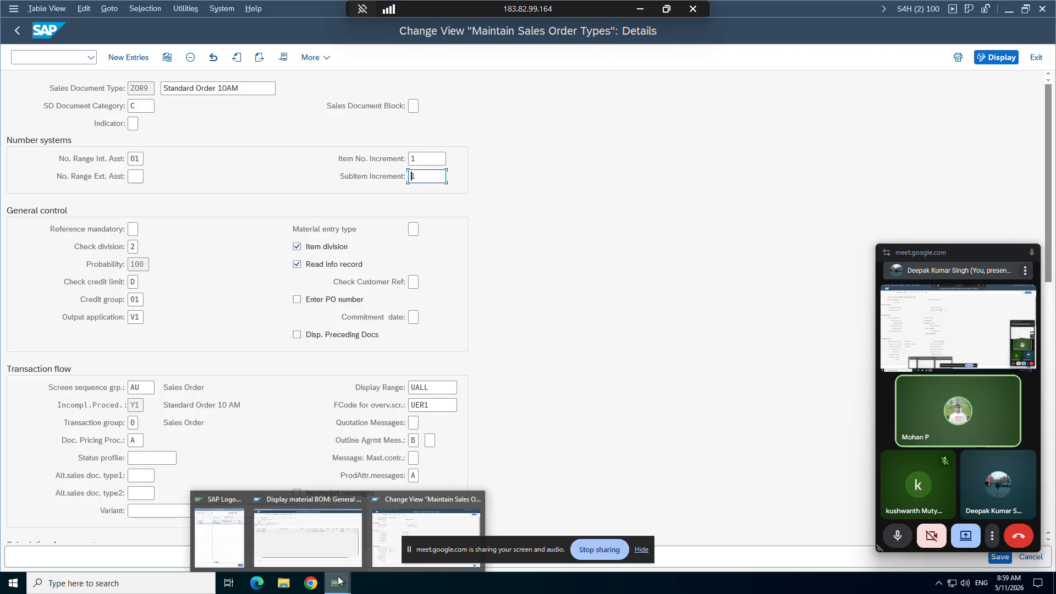
pyautogui.click(405, 510)
pyautogui.click(14, 9)
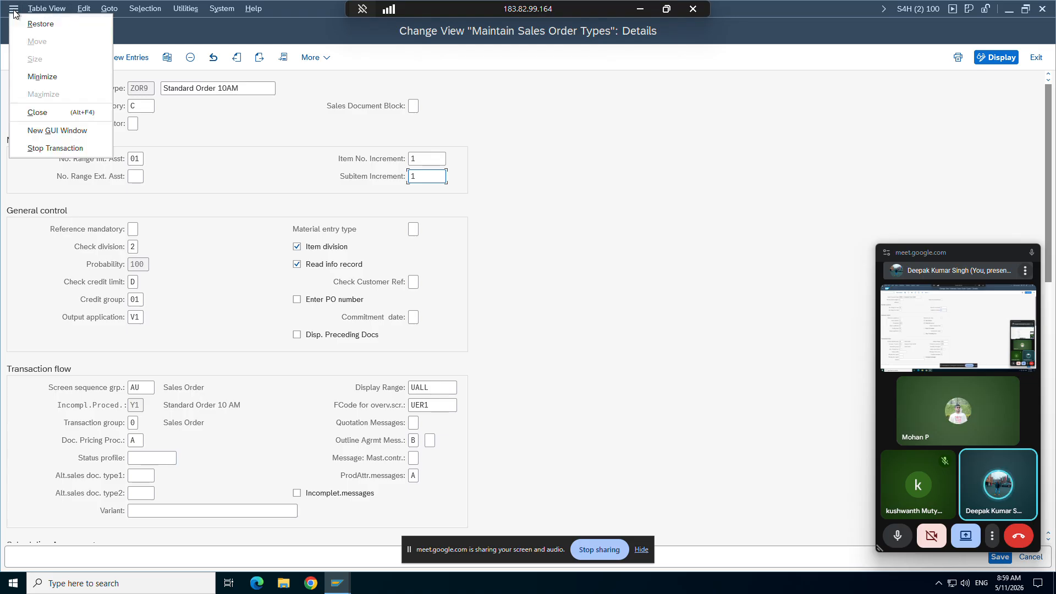
pyautogui.click(32, 121)
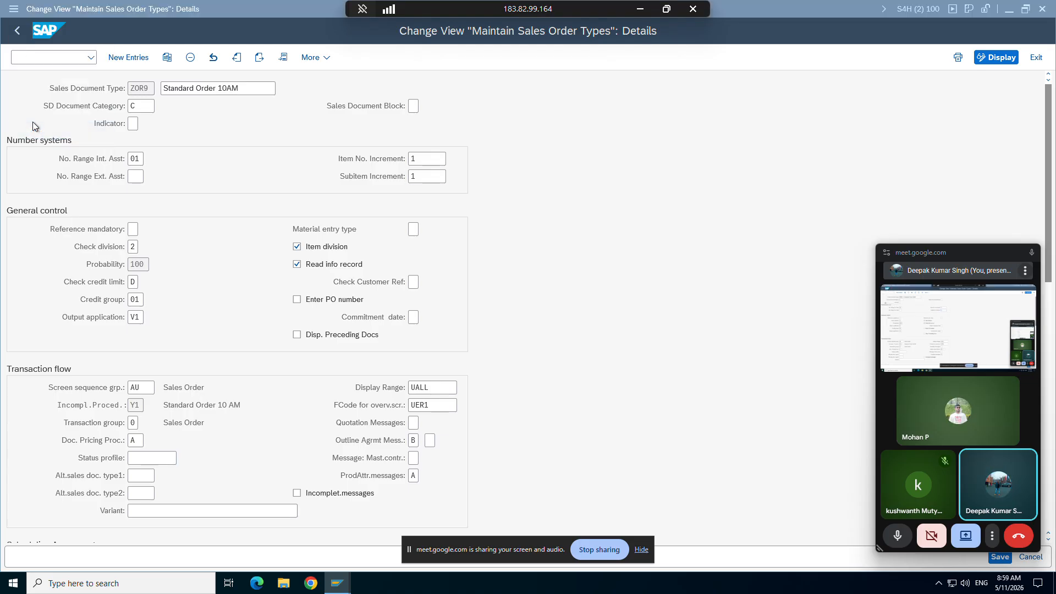
pyautogui.write('va0')
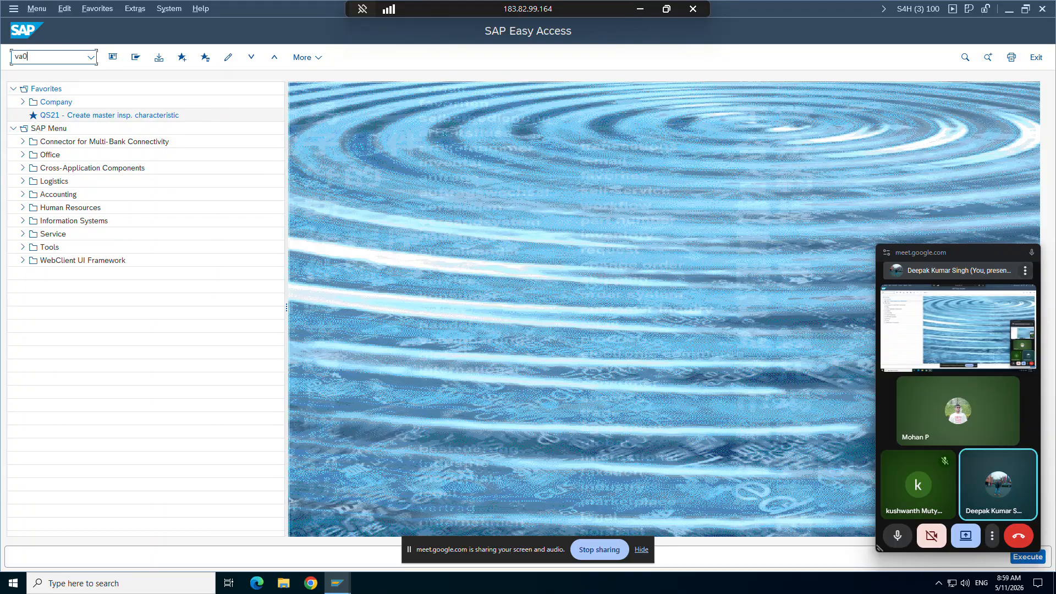
pyautogui.write('1')
pyautogui.press('Return')
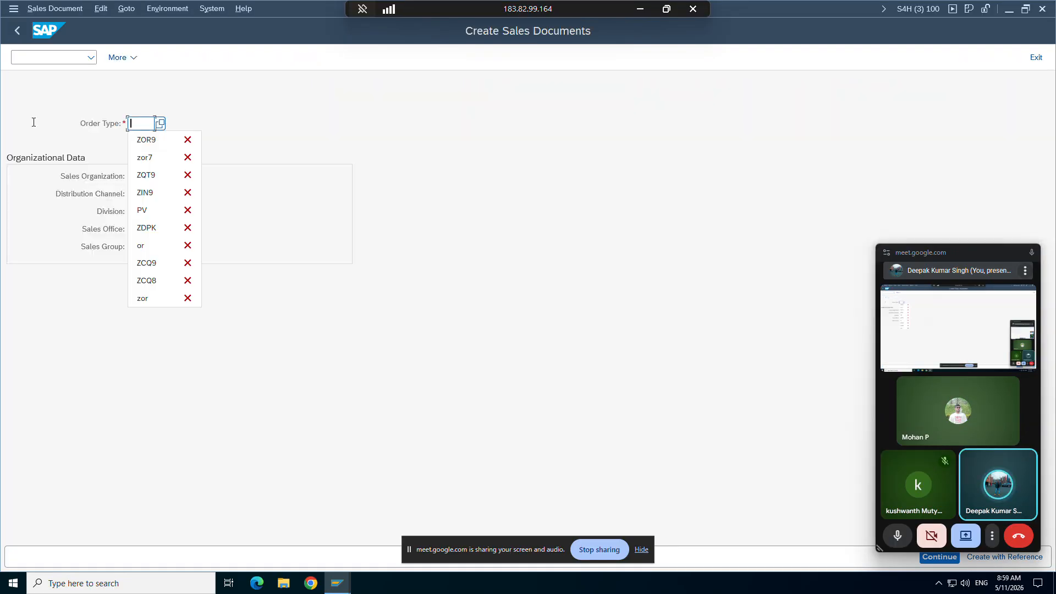
# Step: Set order type ZOR9 and sales organization ZORG, fill in the distribution channel and division, and continue to the order overview
pyautogui.press('Return')
pyautogui.press('Down')
pyautogui.press('Return')
pyautogui.press('Tab')
pyautogui.press('Down')
pyautogui.press('Return')
pyautogui.press('Tab')
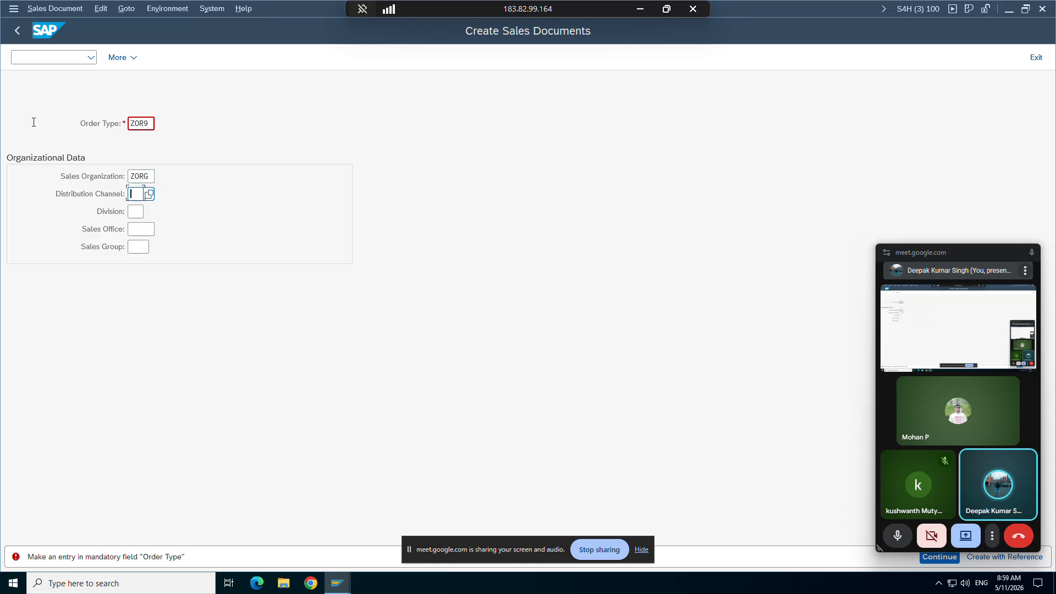
pyautogui.press('Down')
pyautogui.press('Return')
pyautogui.press('Tab')
pyautogui.press('Down')
pyautogui.press('Return')
pyautogui.press('Return')
# Step: Enter the customer number as sold-to party and accept the order header without a customer reference
pyautogui.press('Down')
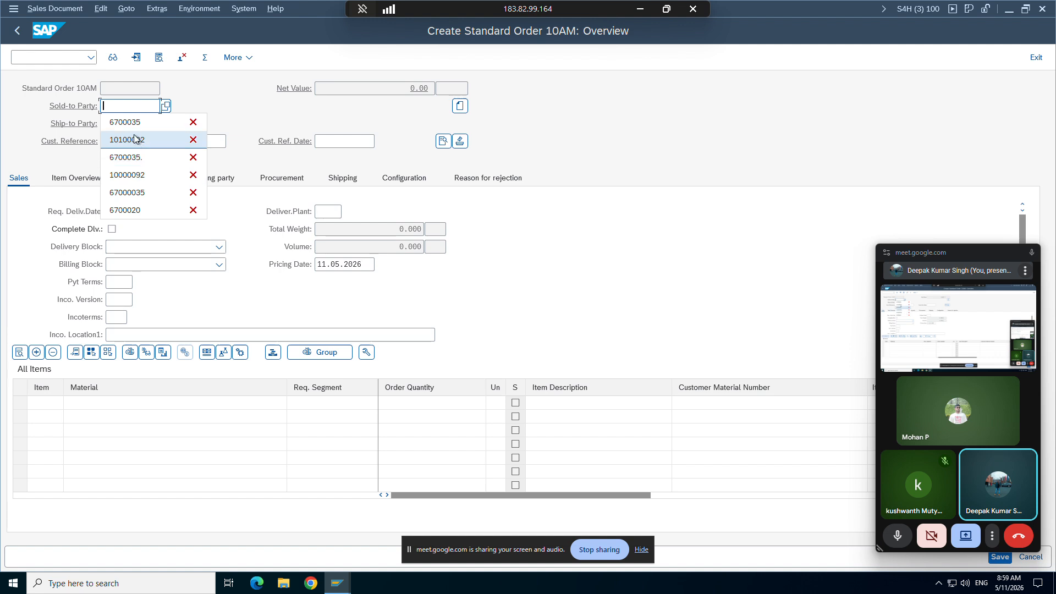
pyautogui.press('Return')
pyautogui.press('Return')
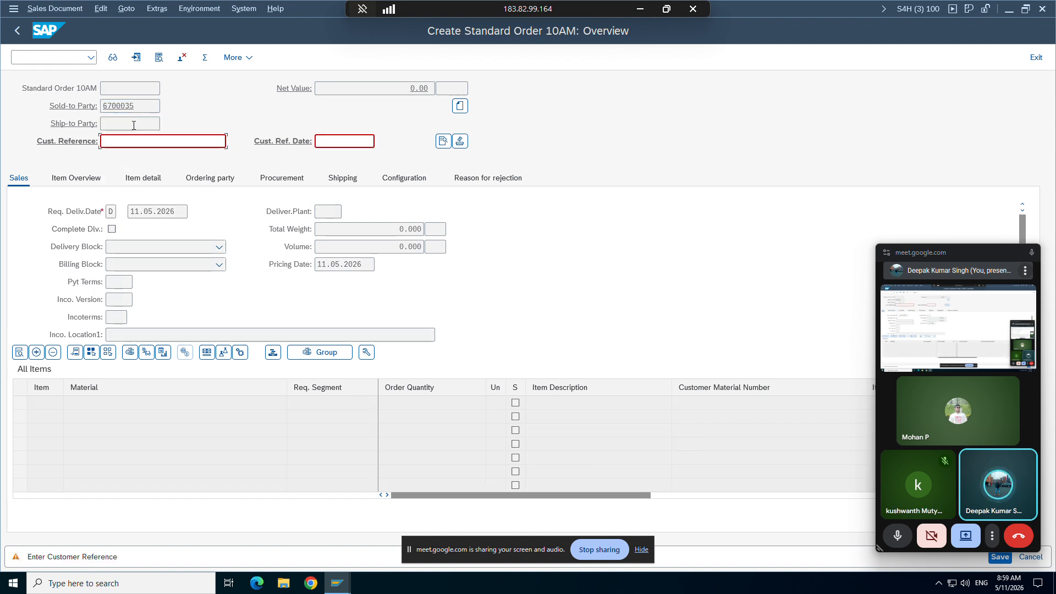
pyautogui.press('Return')
# Step: Add material TG12_96f as the first order item with an order quantity of 1
pyautogui.press('Down')
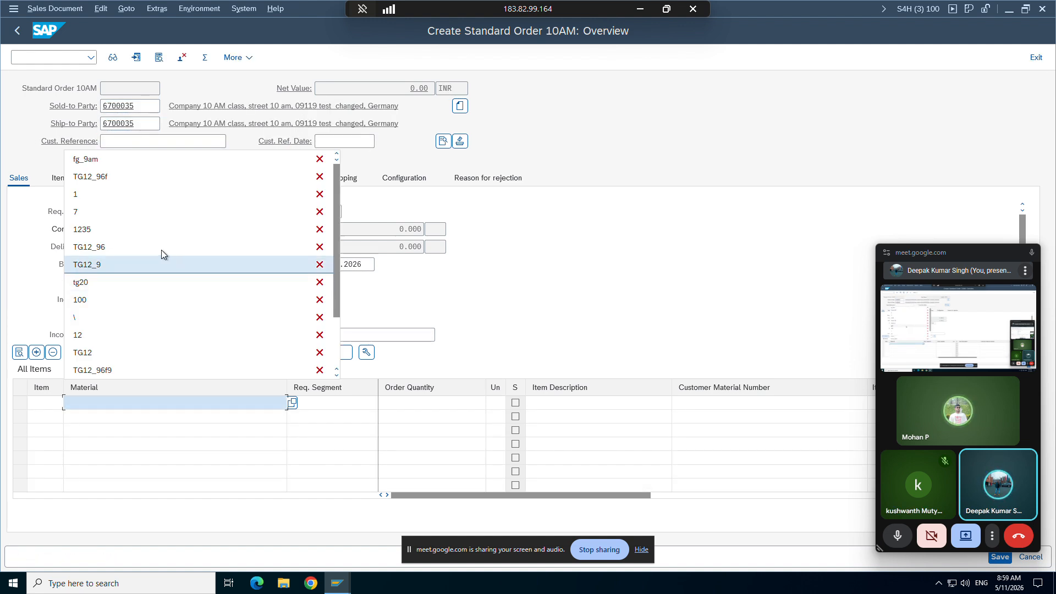
pyautogui.click(114, 181)
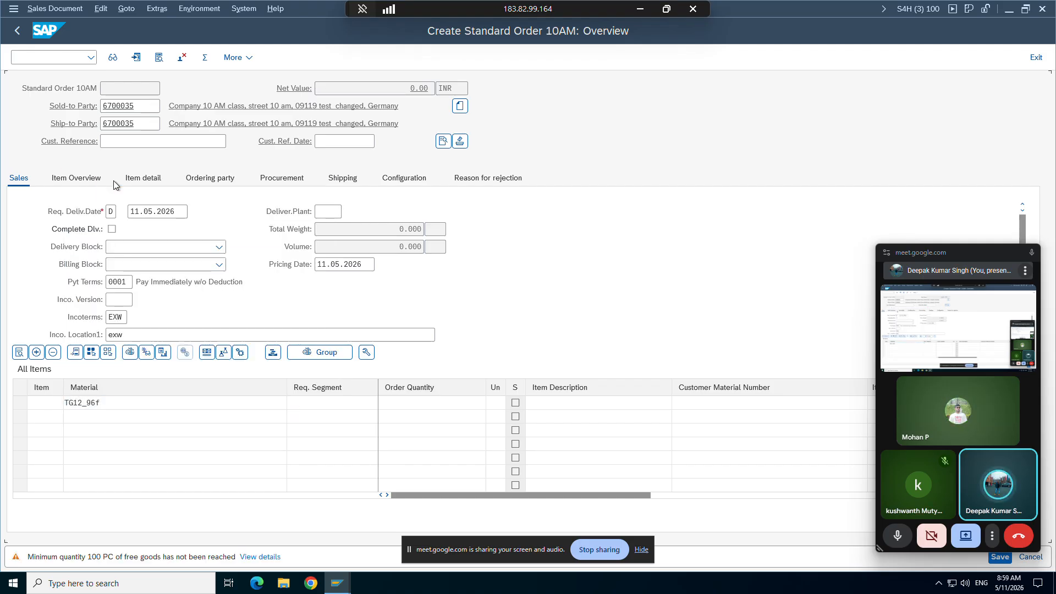
pyautogui.write('1')
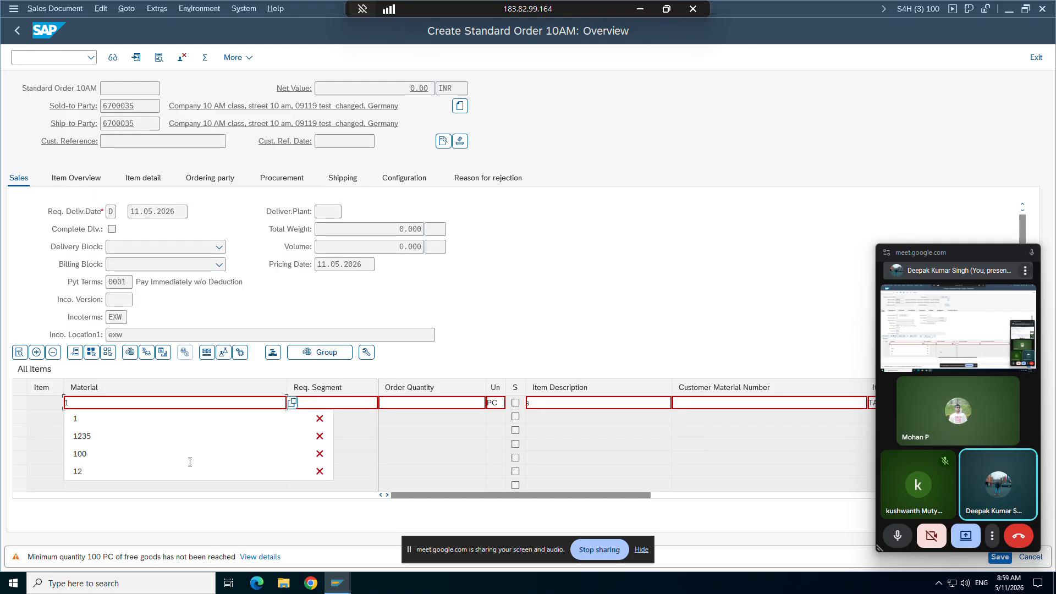
pyautogui.press('BackSpace')
pyautogui.click(117, 163)
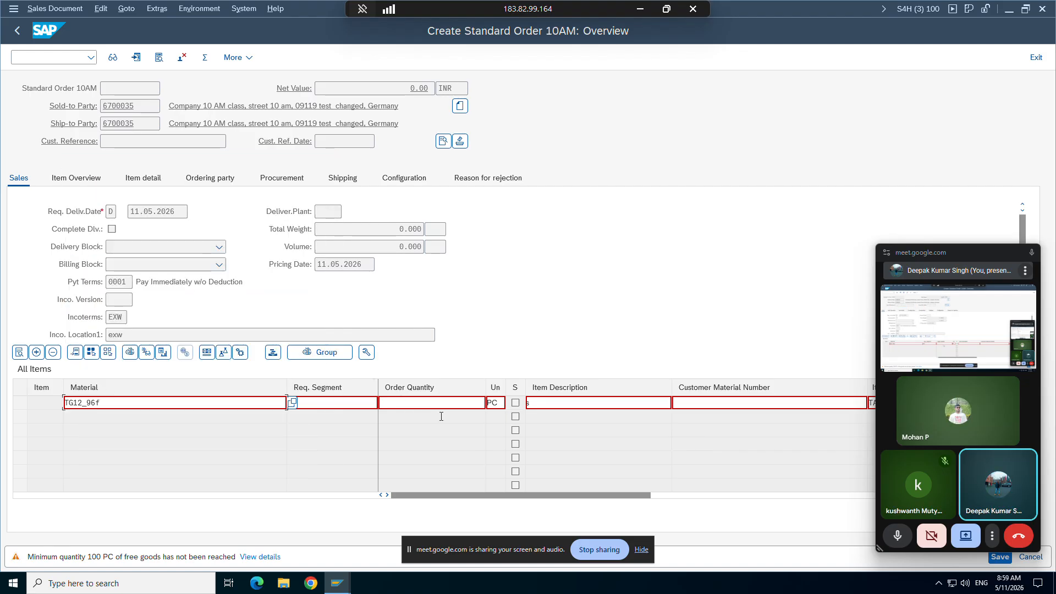
pyautogui.click(440, 404)
pyautogui.write('1')
pyautogui.press('Return')
pyautogui.press('Return')
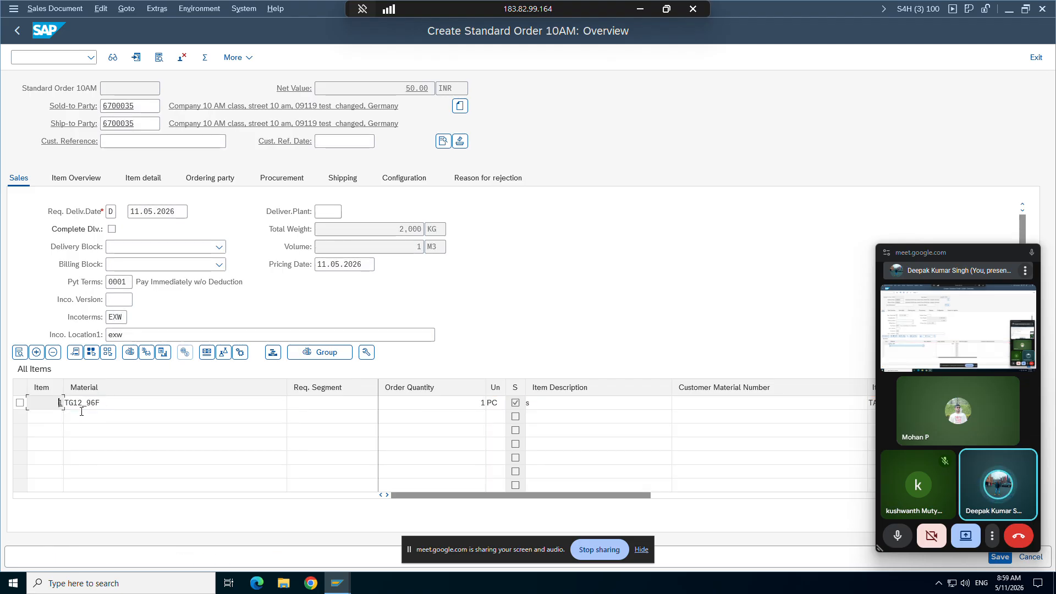
# Step: Add material TG12_96f as the second order item with an order quantity of 2
pyautogui.click(86, 412)
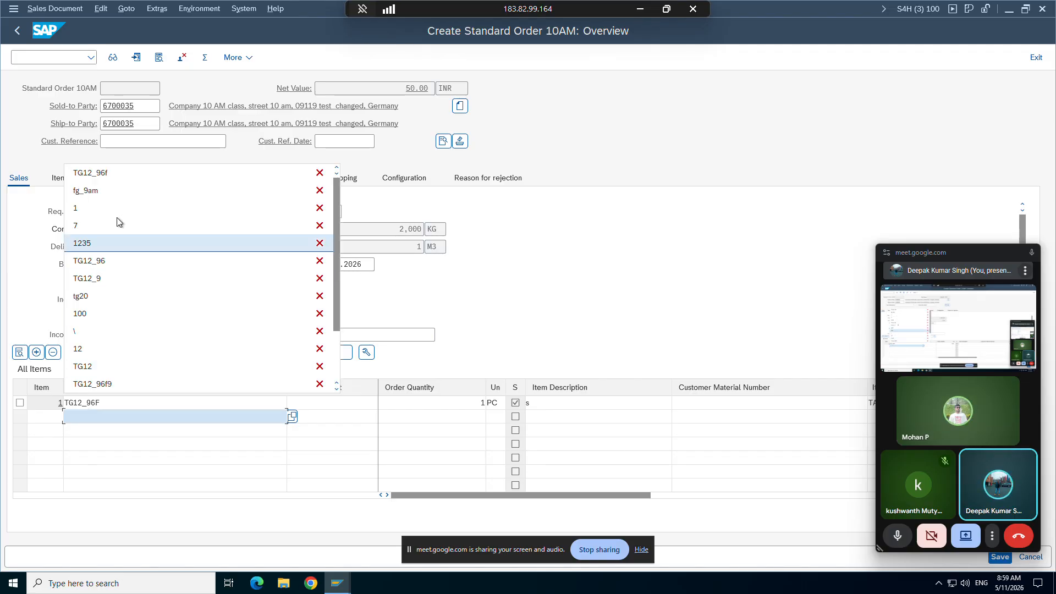
pyautogui.click(115, 177)
pyautogui.click(444, 419)
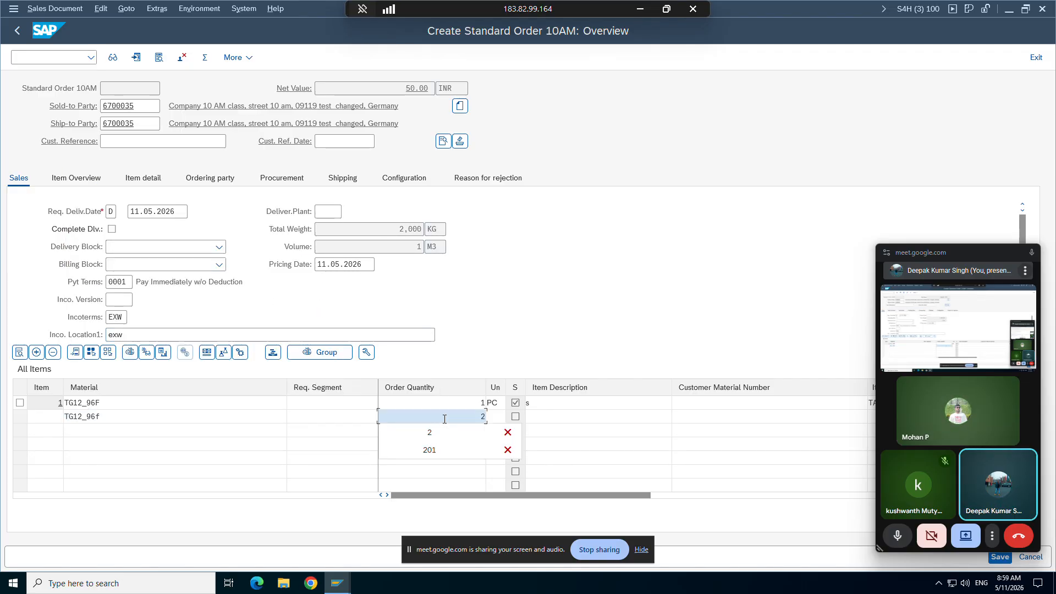
pyautogui.write('2')
pyautogui.press('Return')
pyautogui.press('Return')
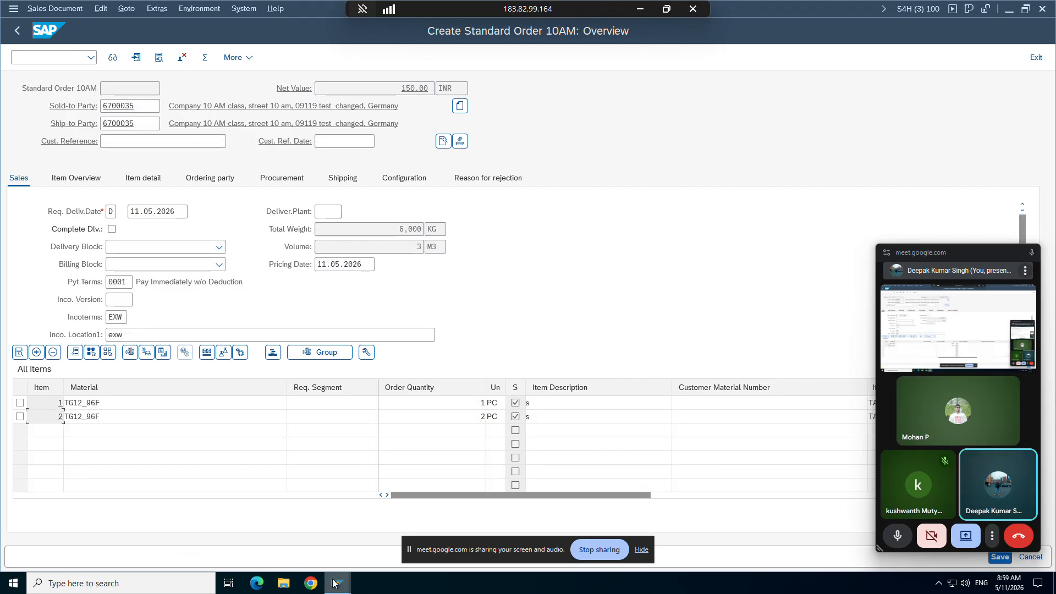
# Step: Check the item number increment in the ZOR9 order type details window and return to the sales order
pyautogui.click(337, 583)
pyautogui.click(336, 540)
pyautogui.click(419, 161)
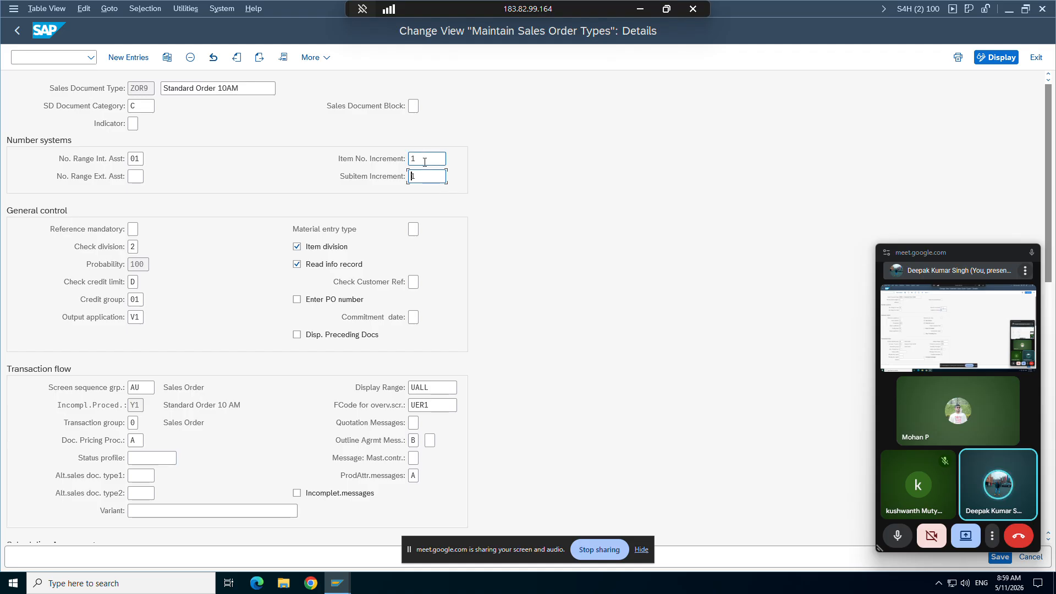
pyautogui.moveTo(418, 161); pyautogui.dragTo(403, 162)
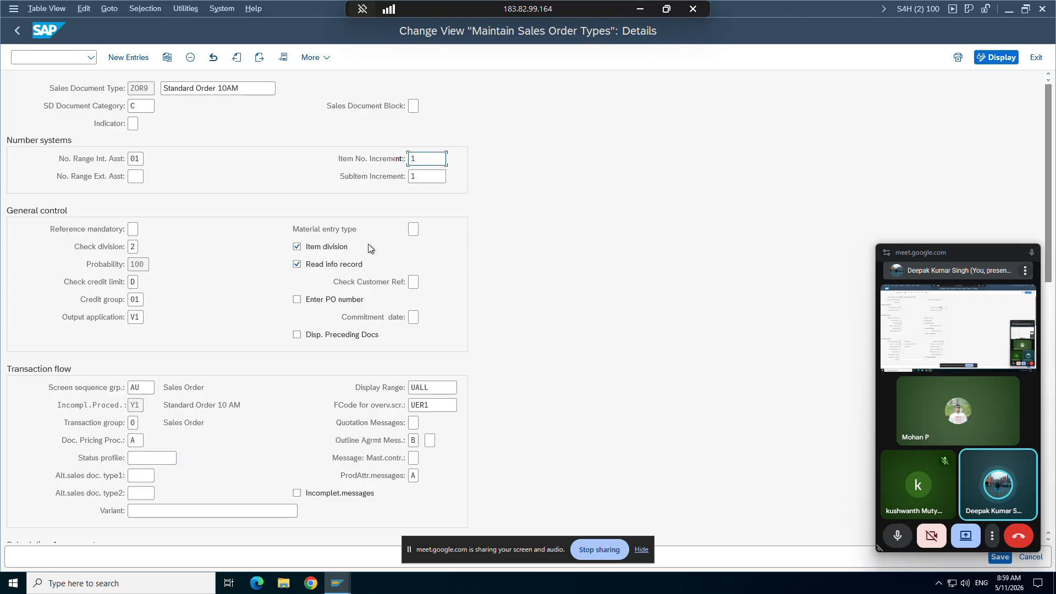
pyautogui.click(337, 587)
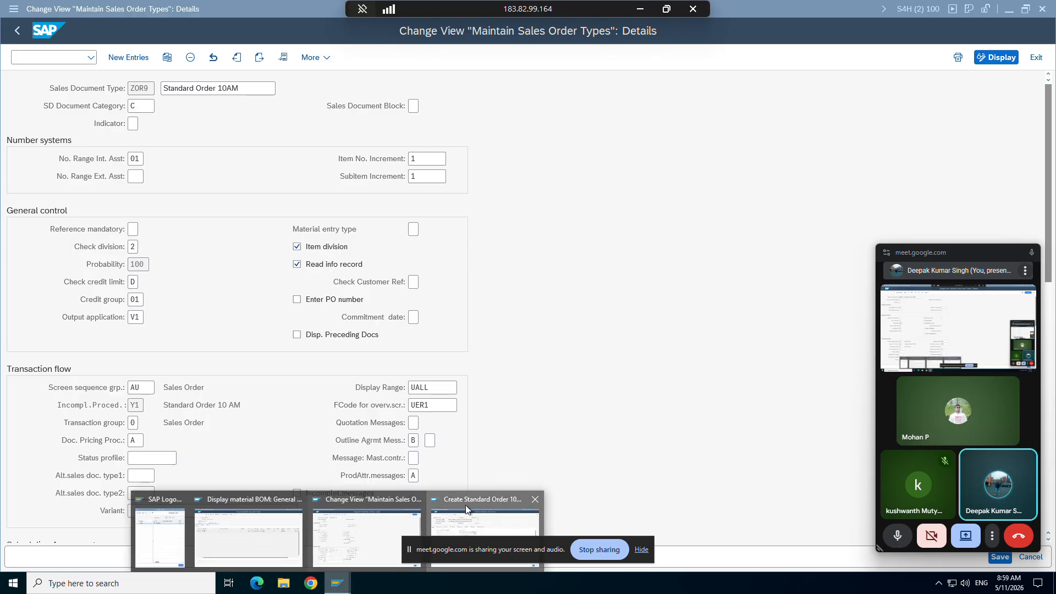
pyautogui.click(465, 505)
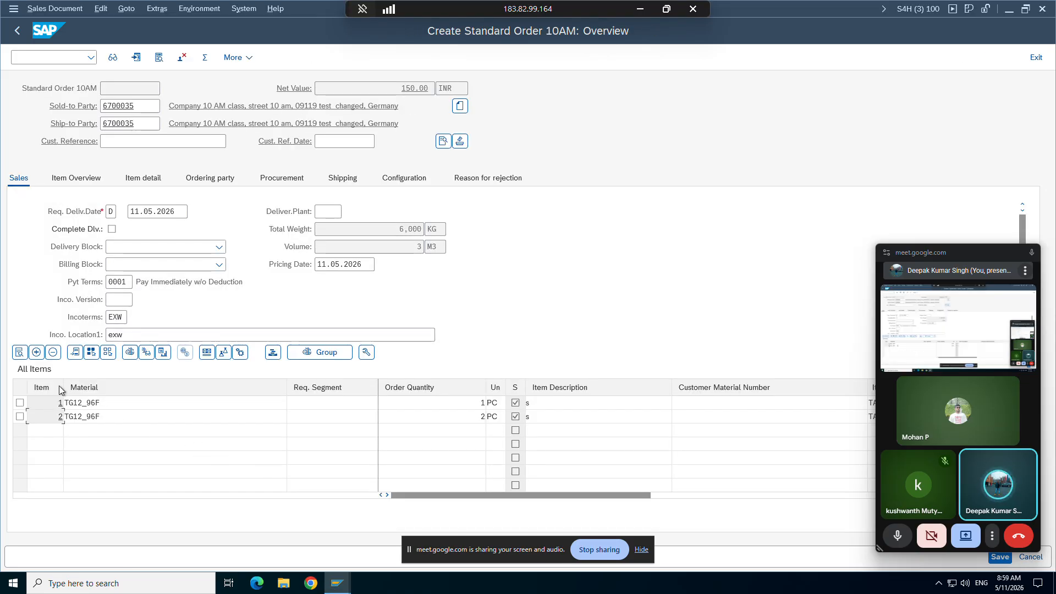
# Step: Switch to the material BOM display window and copy the header material FG_9AM
pyautogui.click(338, 584)
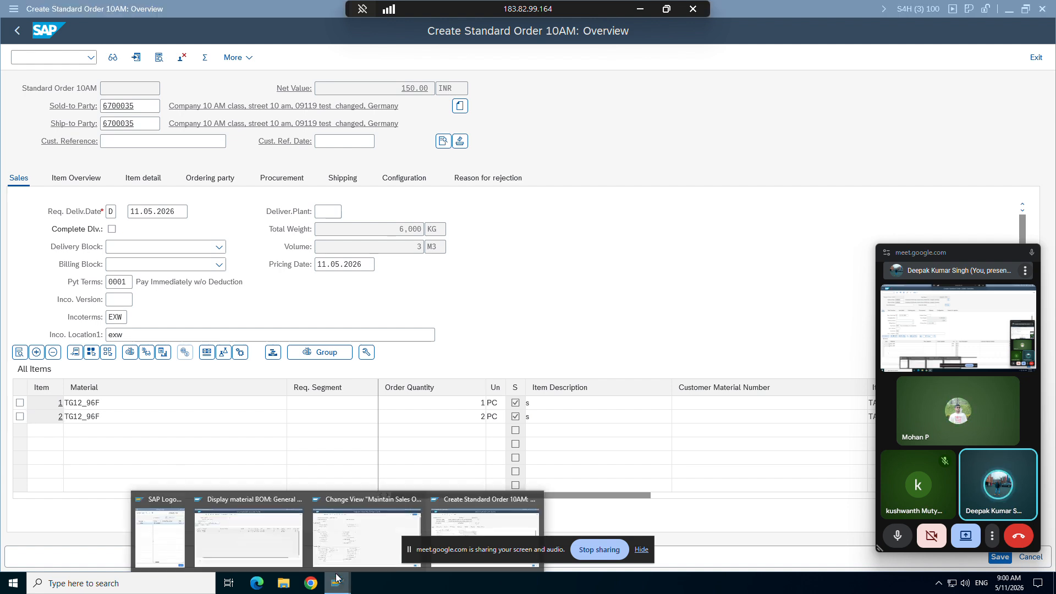
pyautogui.click(288, 534)
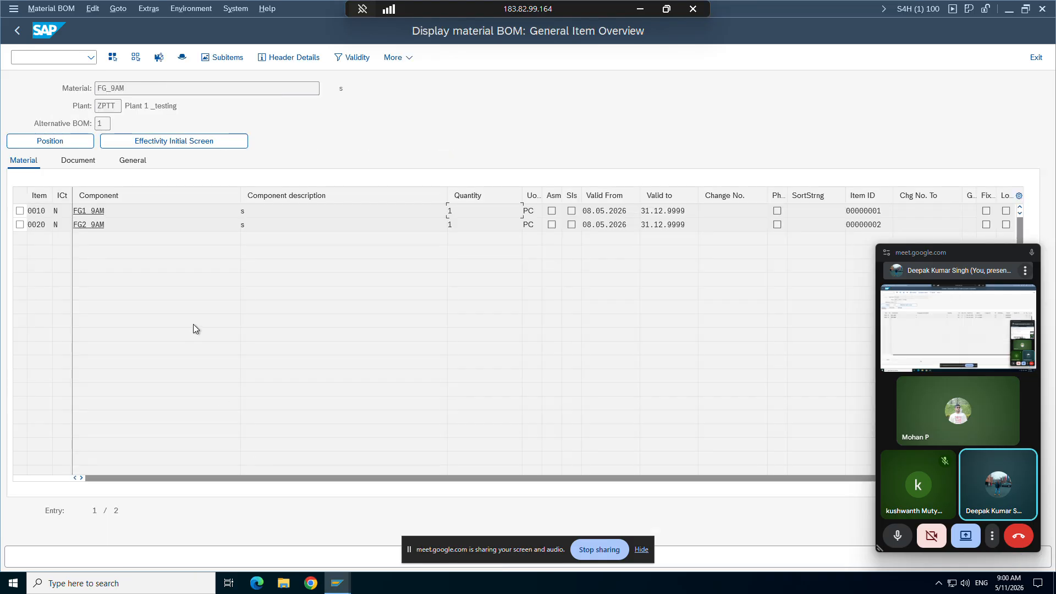
pyautogui.moveTo(123, 89); pyautogui.dragTo(97, 90)
pyautogui.hotkey('ctrl', 'c')
pyautogui.click(96, 92)
pyautogui.click(99, 89)
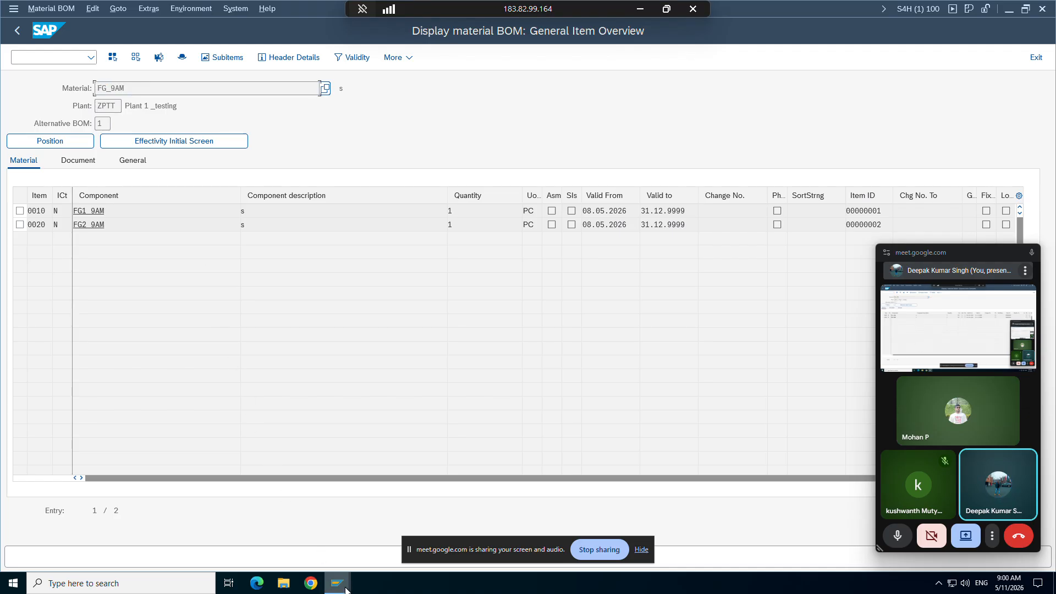
# Step: Return to the sales order and add the copied material FG_9AM as the third item with an order quantity of 1
pyautogui.moveTo(345, 590)
pyautogui.click(493, 512)
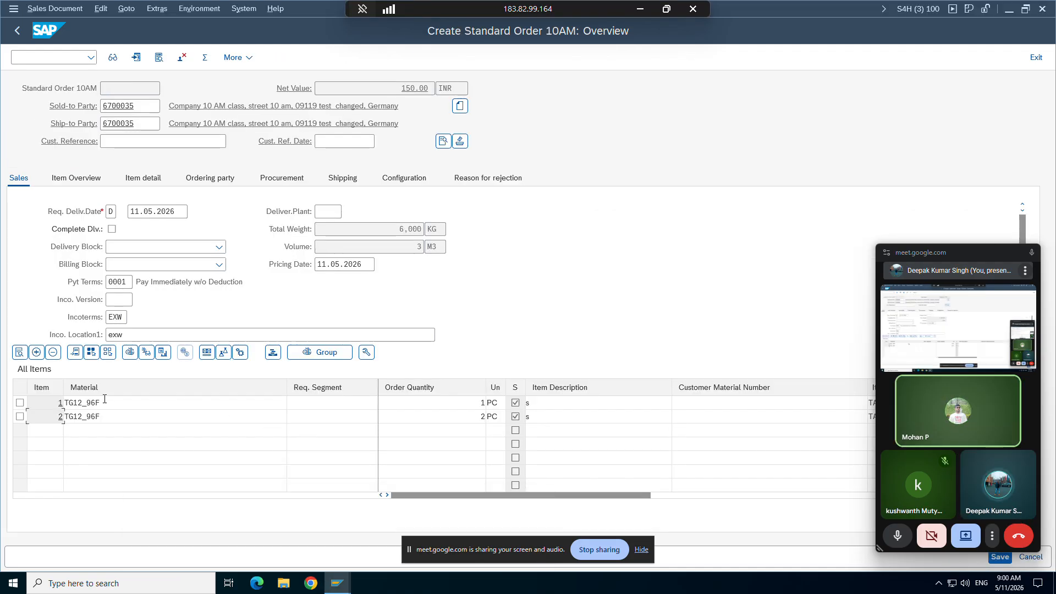
pyautogui.click(80, 431)
pyautogui.hotkey('ctrl', 'v')
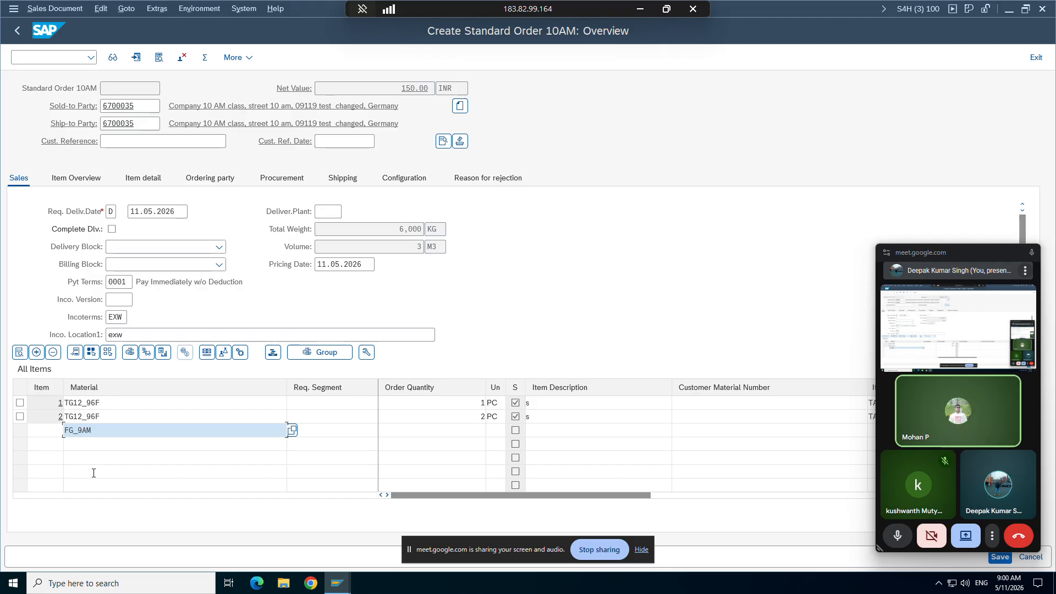
pyautogui.click(435, 432)
pyautogui.write('1')
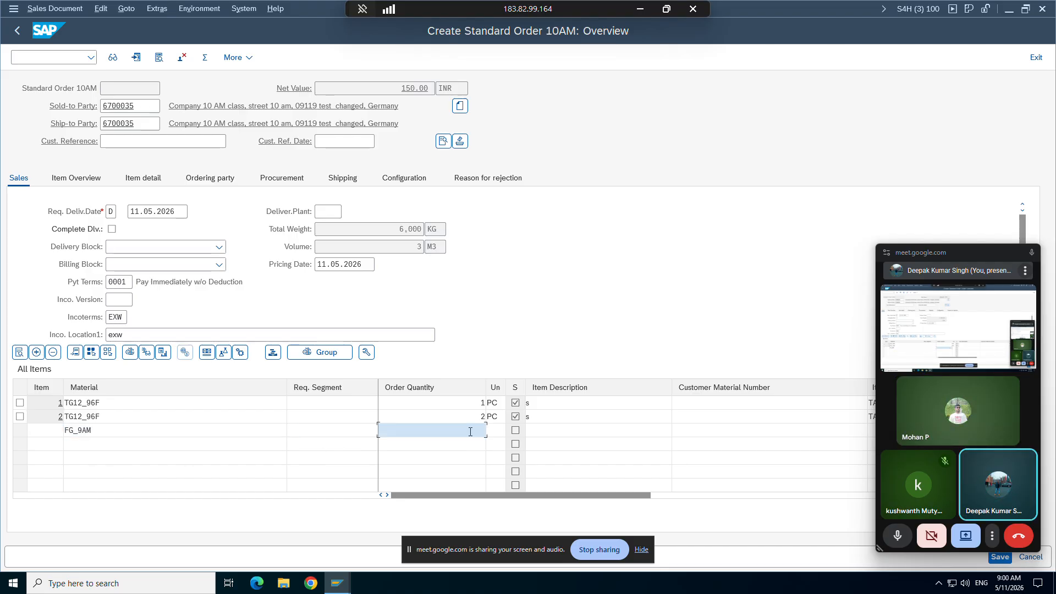
pyautogui.click(338, 434)
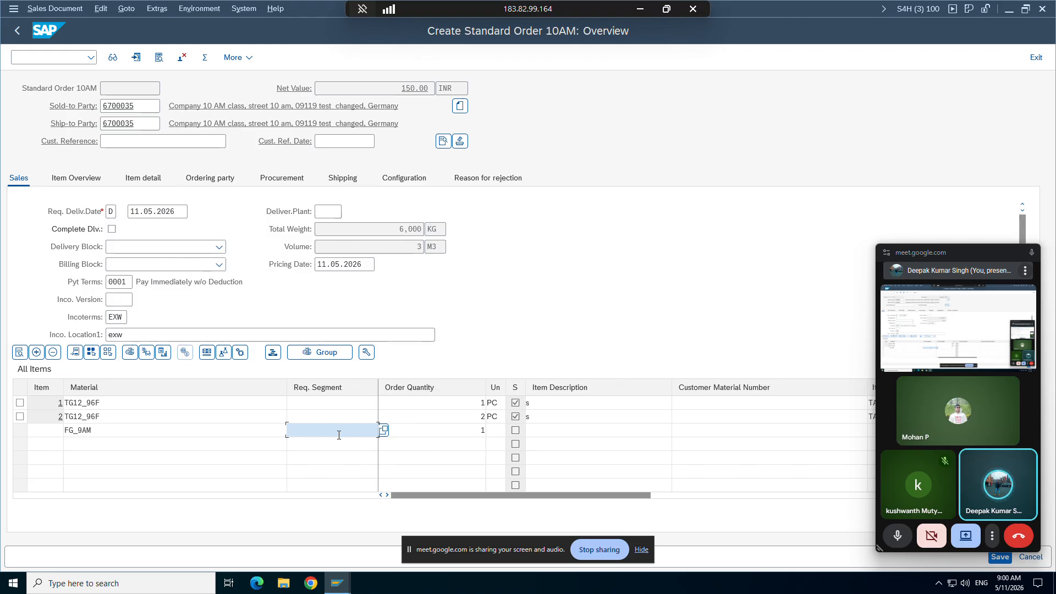
pyautogui.press('Return')
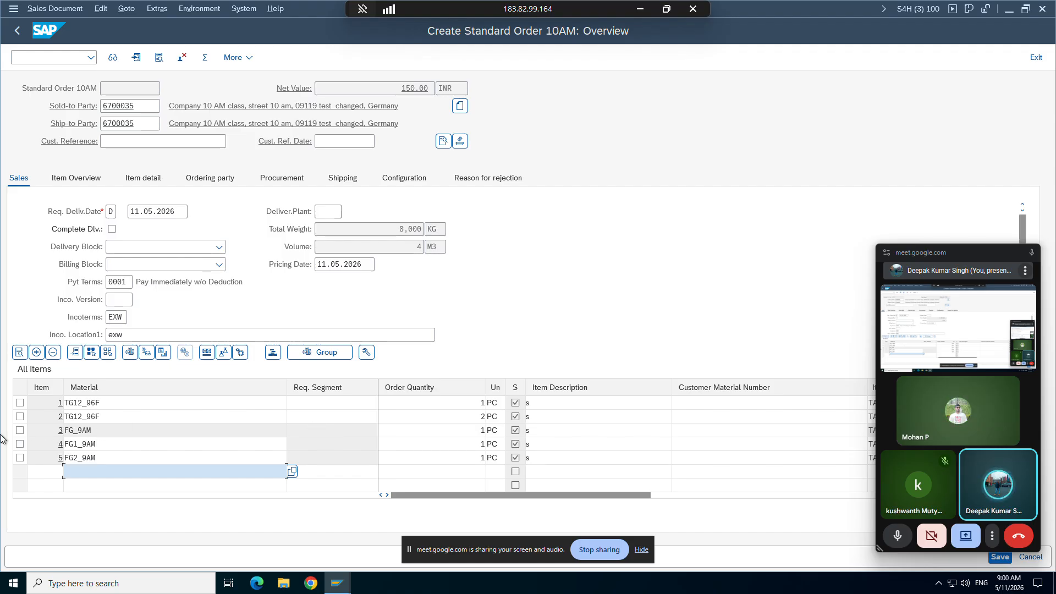
# Step: Select the FG_9AM item and examine the item numbers of its subitems FG1_9AM and FG2_9AM
pyautogui.click(20, 431)
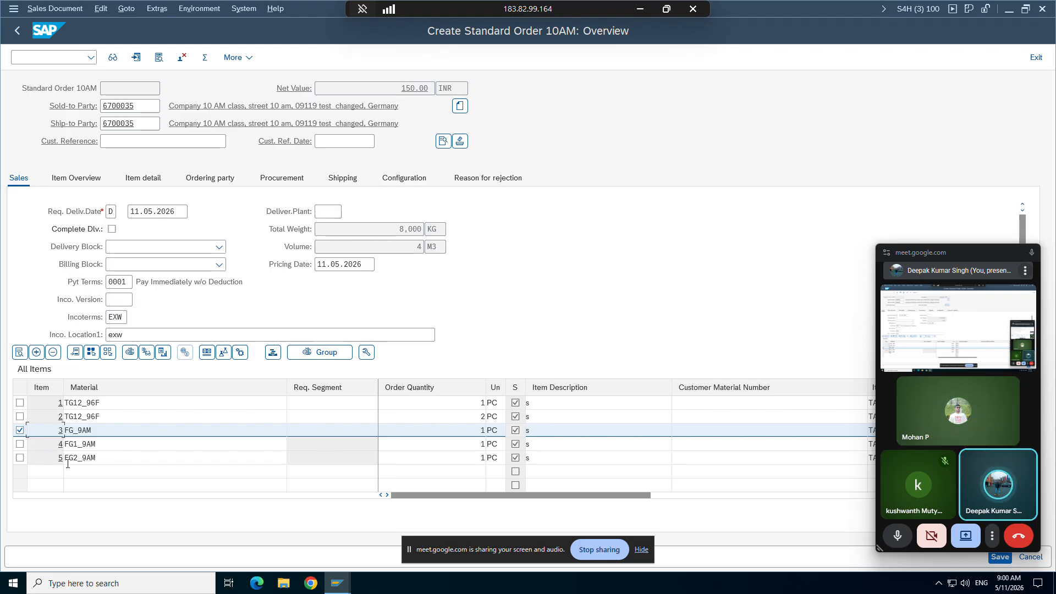
pyautogui.click(89, 447)
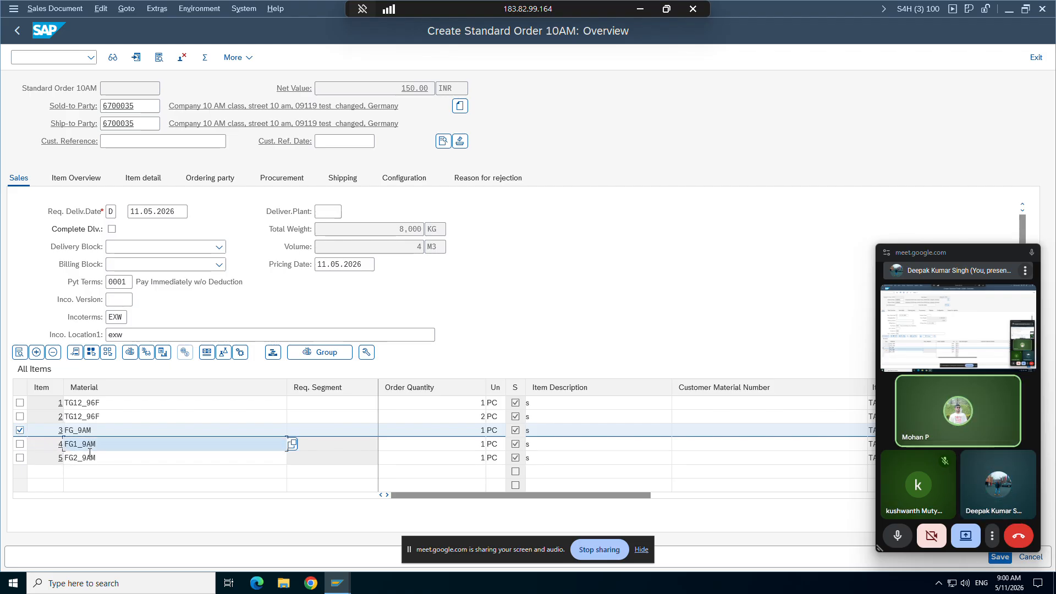
pyautogui.click(88, 459)
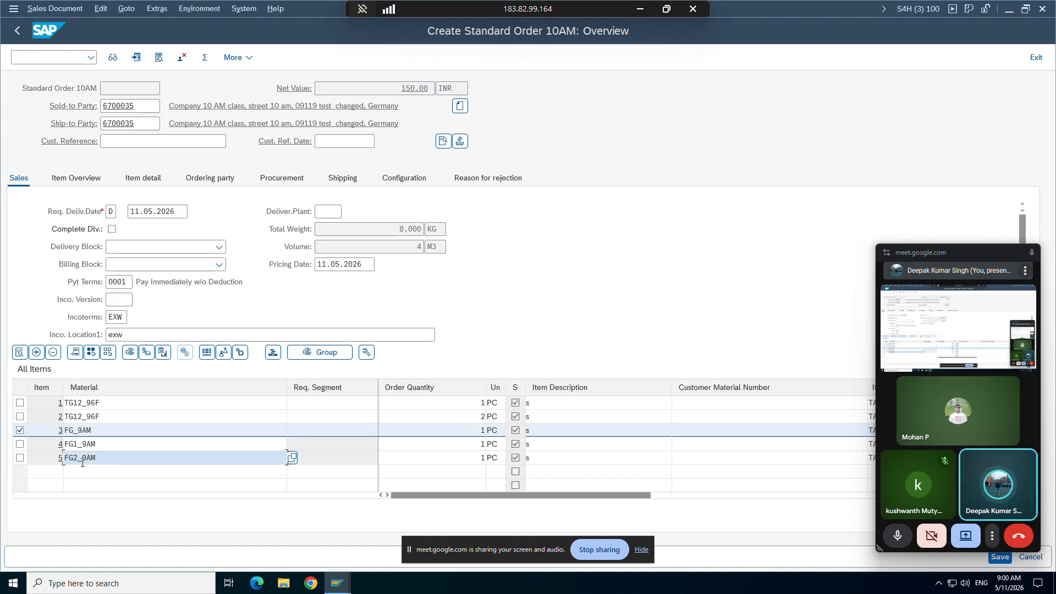
# Step: Review header material FG_9AM and its components in the BOM display window, and deselect the FG_9AM item back in the sales order
pyautogui.moveTo(334, 585)
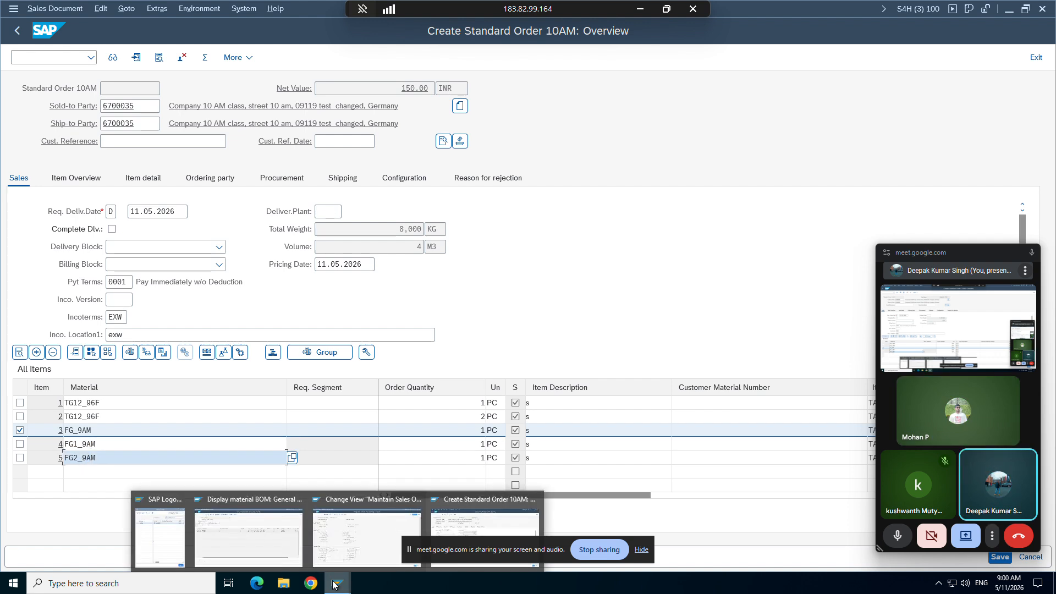
pyautogui.click(264, 566)
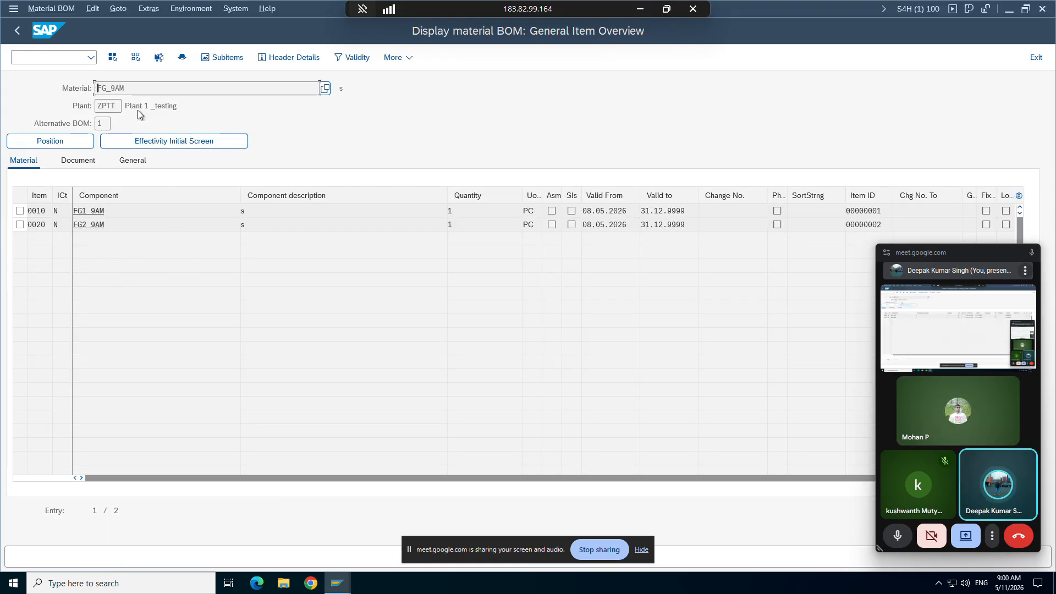
pyautogui.moveTo(130, 89); pyautogui.dragTo(99, 88)
pyautogui.click(99, 89)
pyautogui.moveTo(110, 211); pyautogui.dragTo(74, 225)
pyautogui.click(74, 211)
pyautogui.click(74, 225)
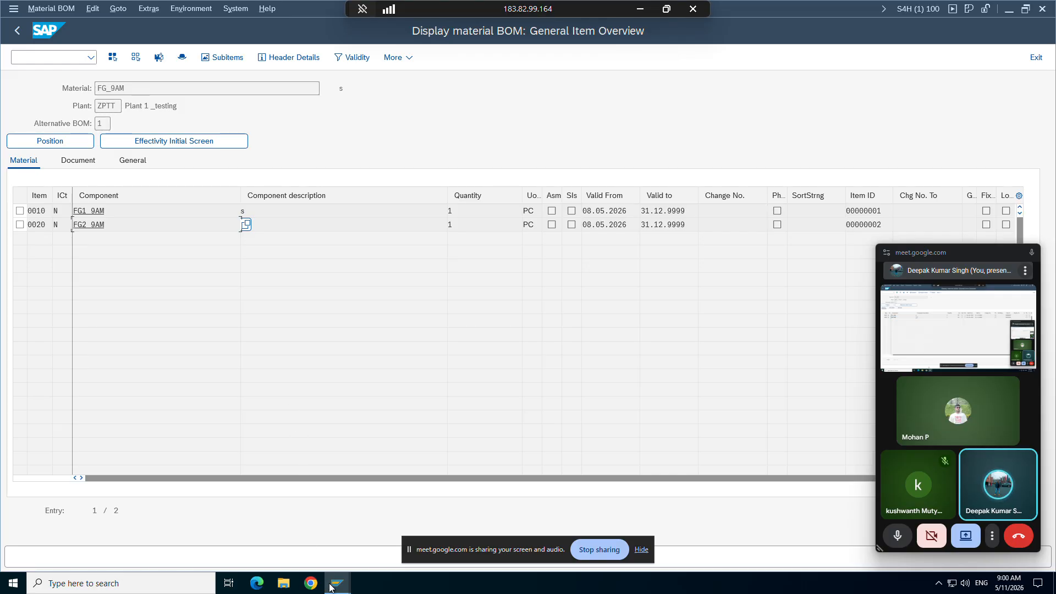
pyautogui.moveTo(330, 587)
pyautogui.click(472, 509)
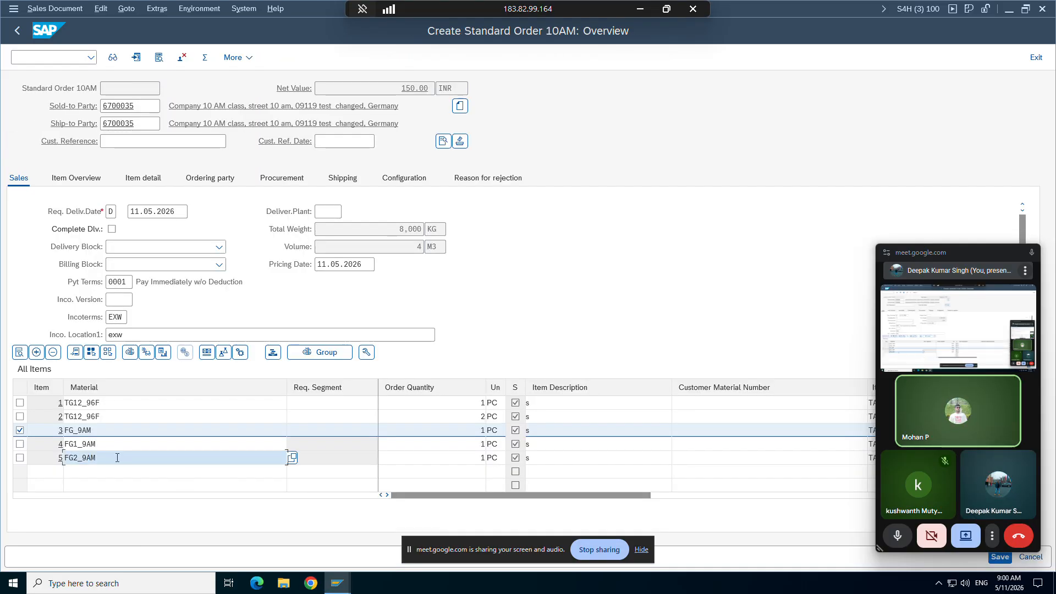
pyautogui.click(20, 430)
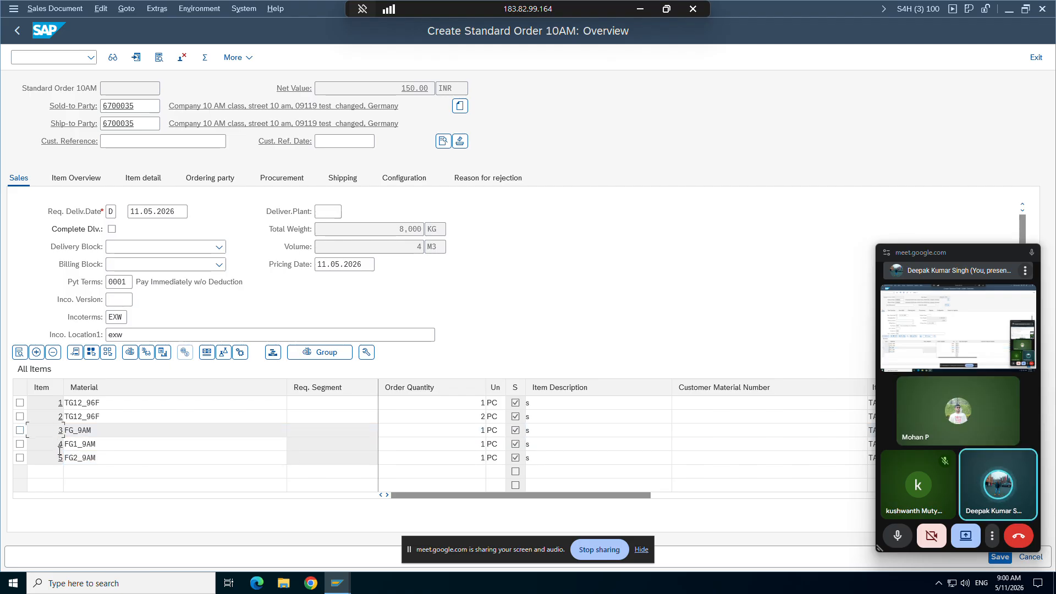
# Step: Check the subitem increment in the ZOR9 order type details window and go back to the sales order
pyautogui.moveTo(337, 585)
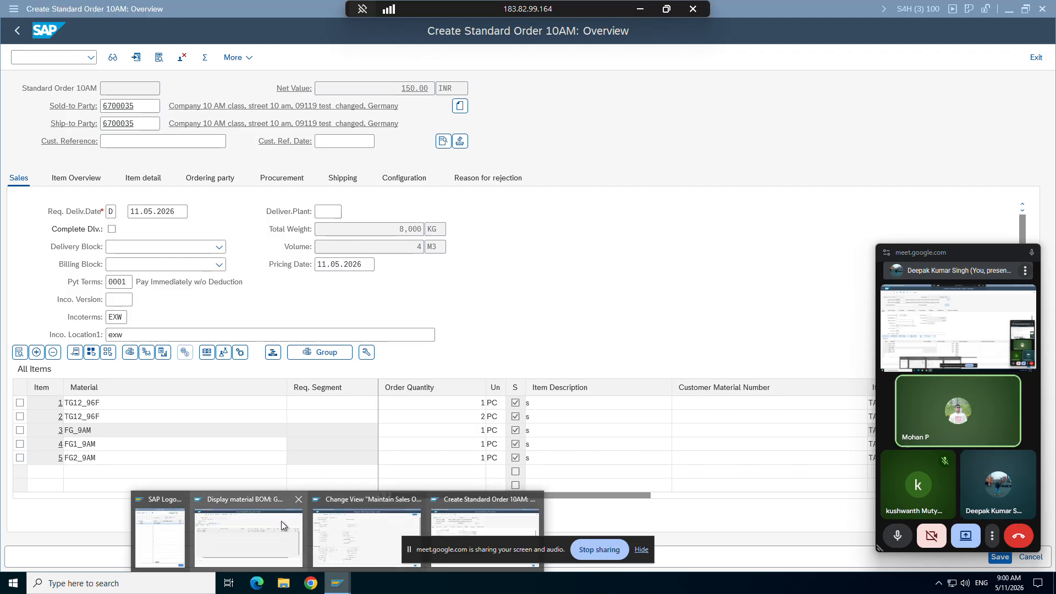
pyautogui.click(282, 520)
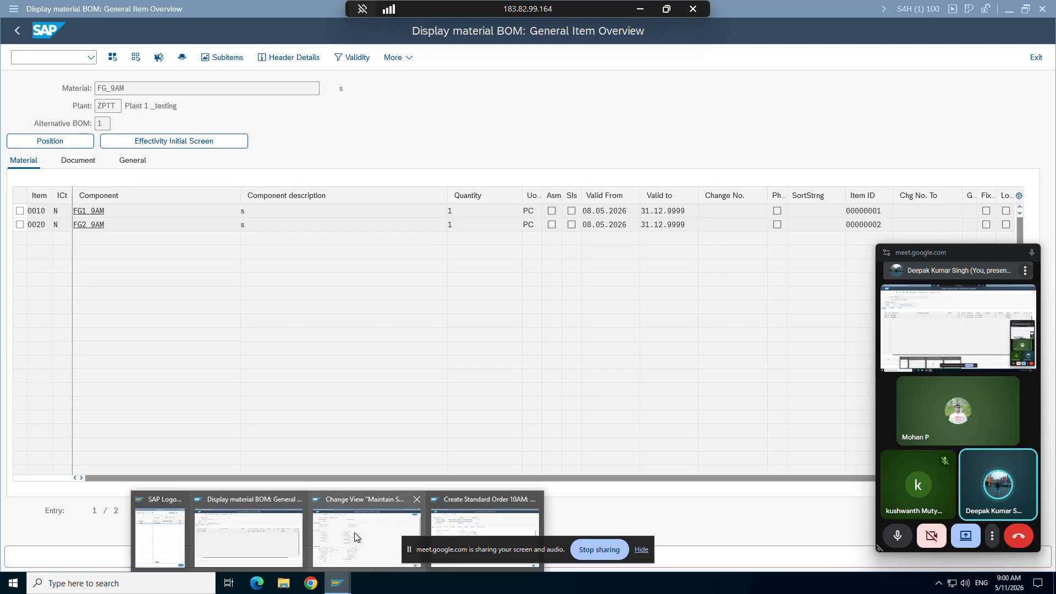
pyautogui.click(355, 533)
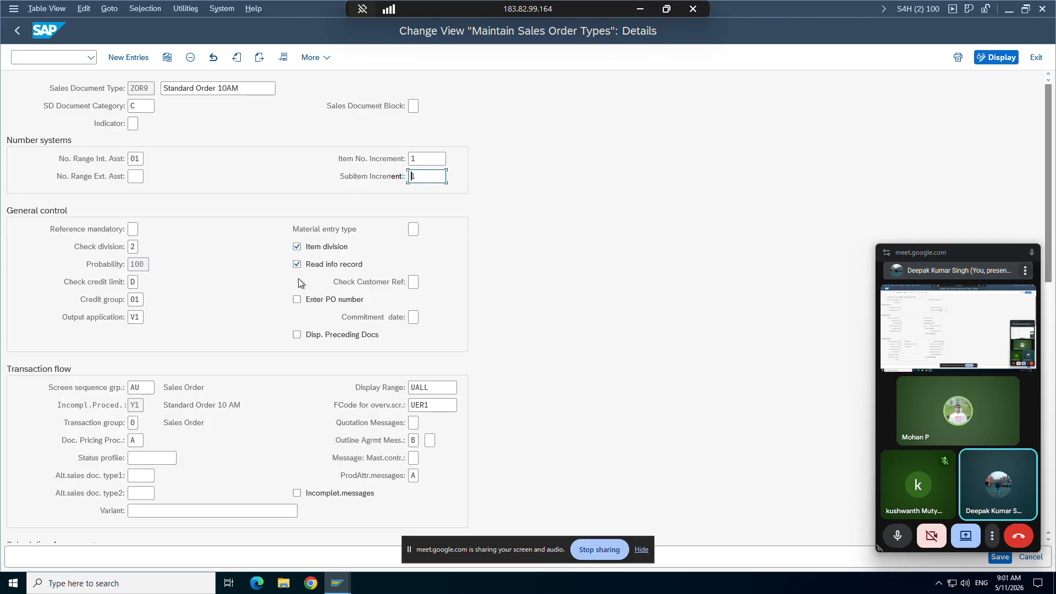
pyautogui.click(338, 583)
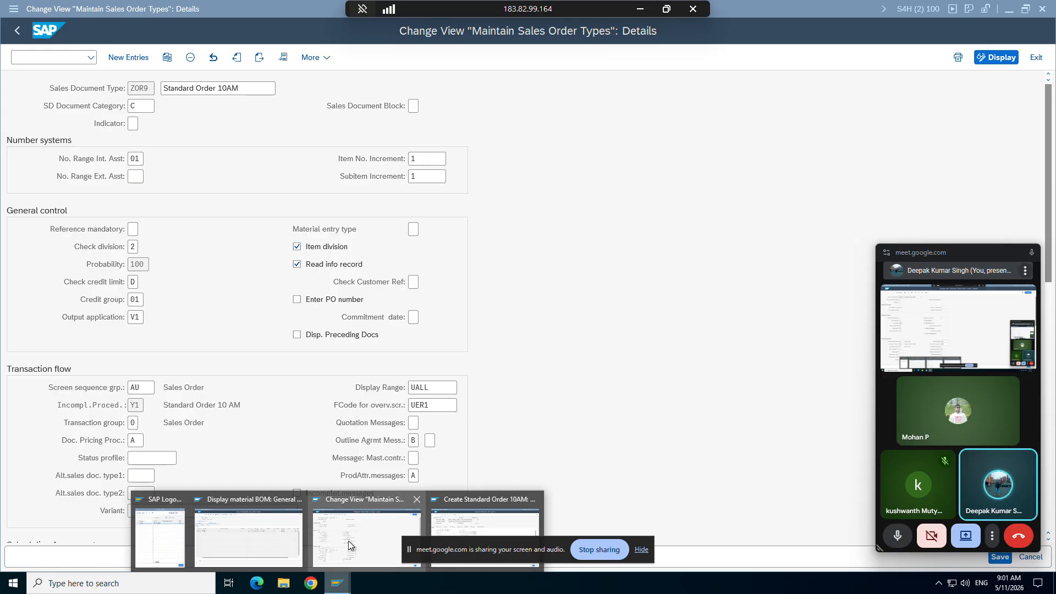
pyautogui.click(466, 510)
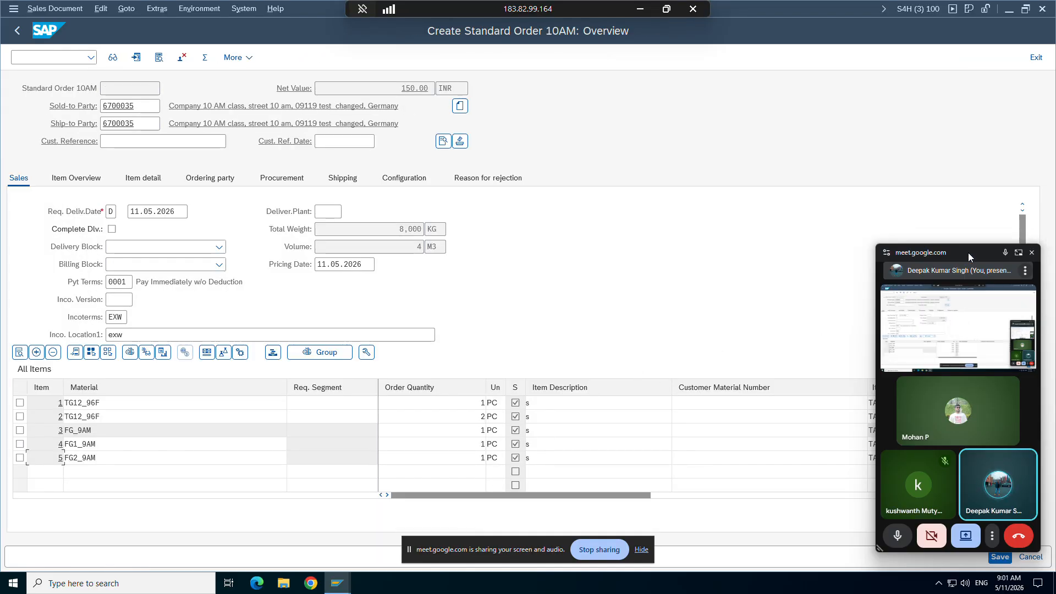
# Step: Check the item number increment and the subitem increment in the ZOR9 order type details window
pyautogui.moveTo(968, 252); pyautogui.dragTo(805, 523)
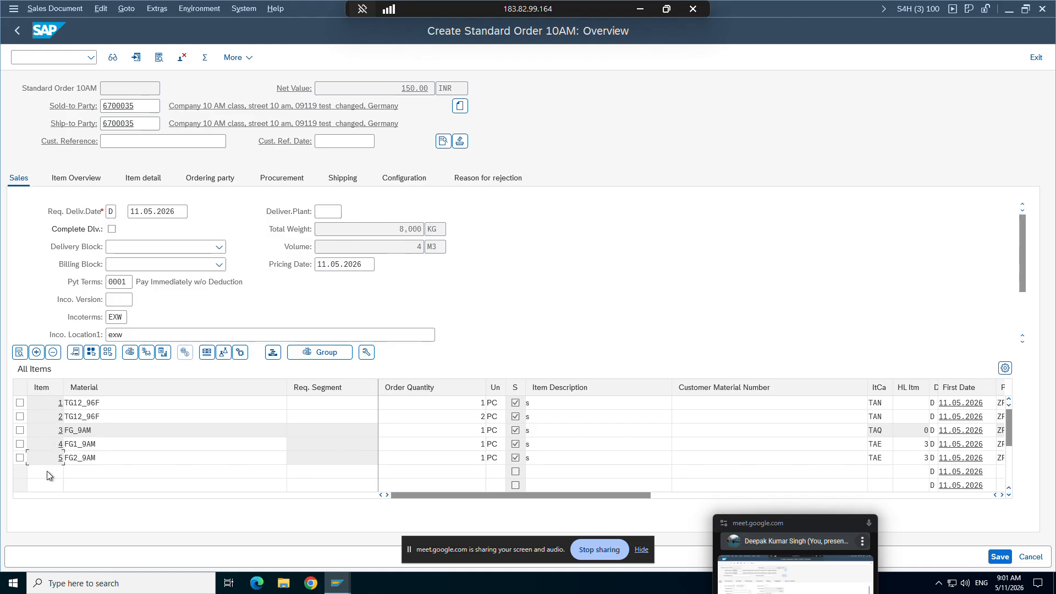
pyautogui.moveTo(342, 585)
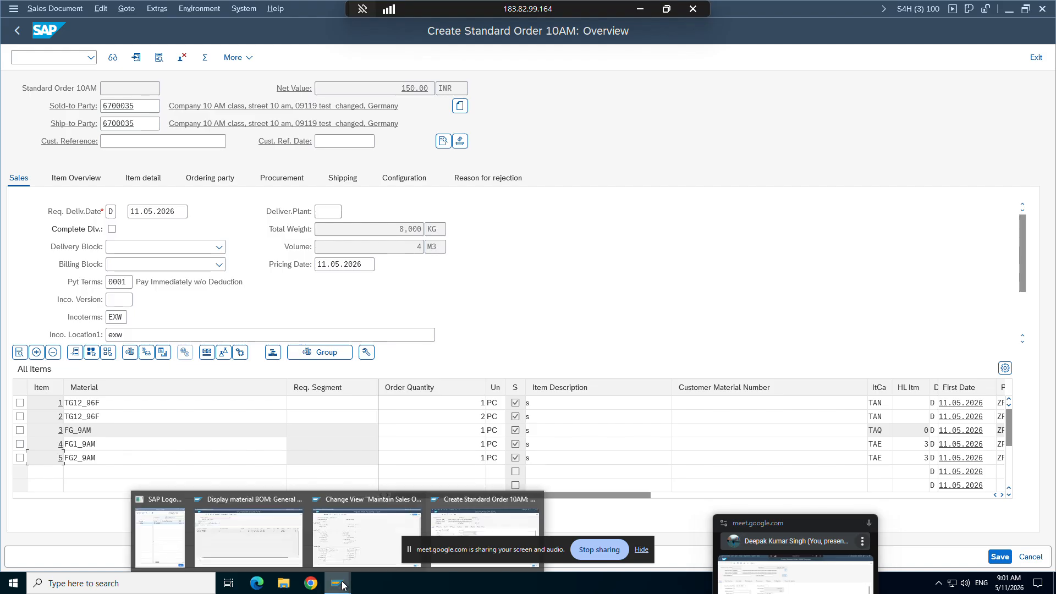
pyautogui.click(332, 529)
pyautogui.click(420, 156)
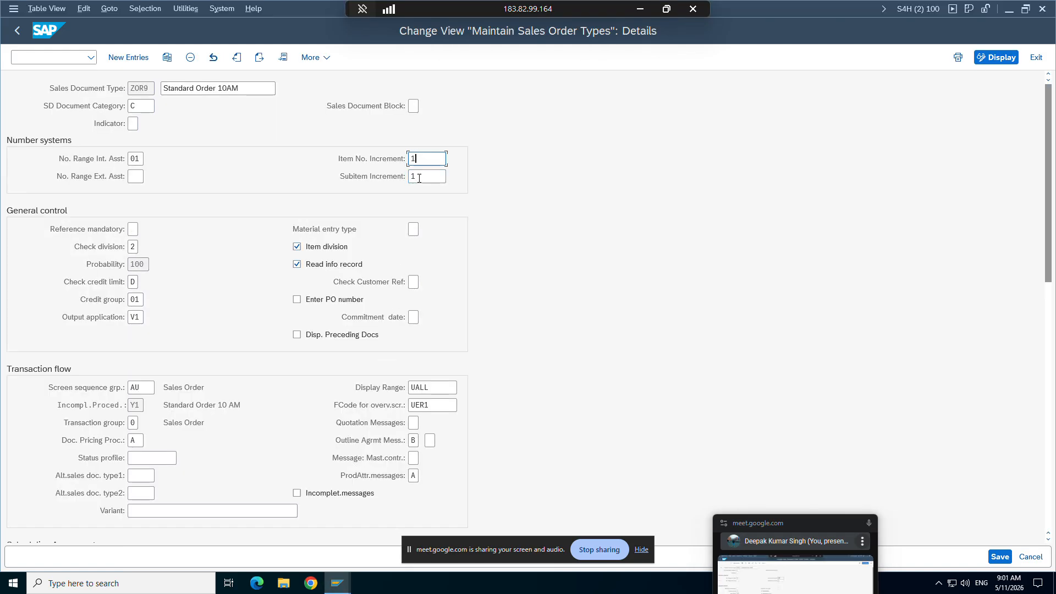
pyautogui.click(419, 178)
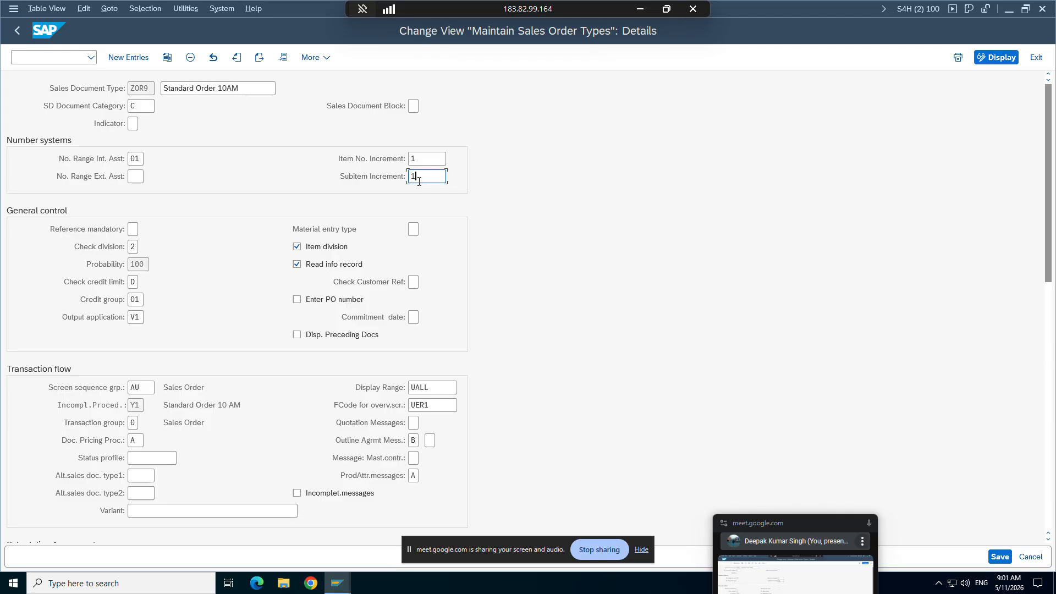
# Step: Return to the sales order, select the FG_9AM item and examine the numbering of its subitems
pyautogui.moveTo(337, 582)
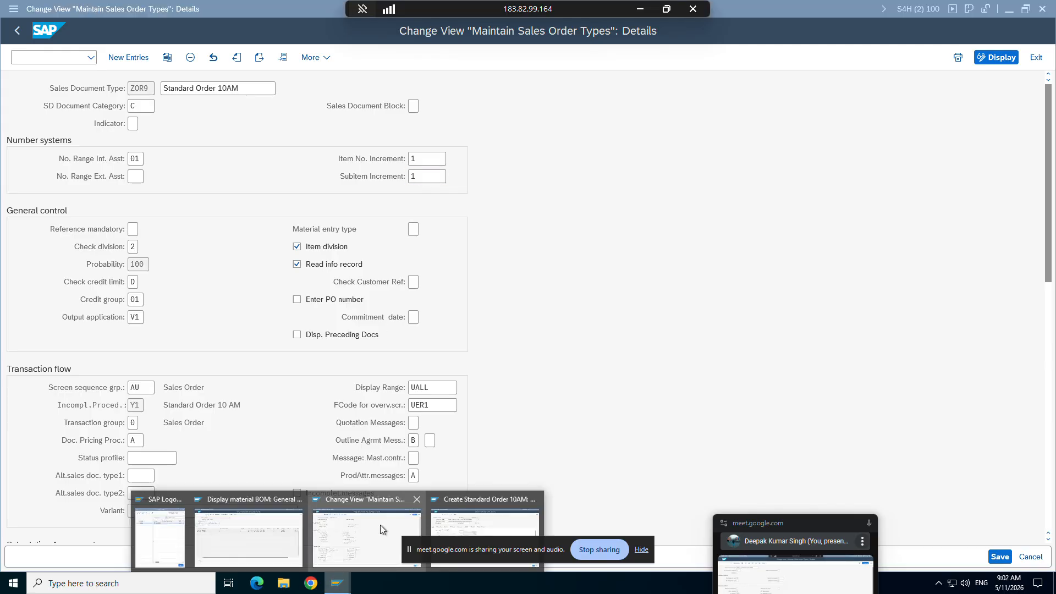
pyautogui.click(448, 509)
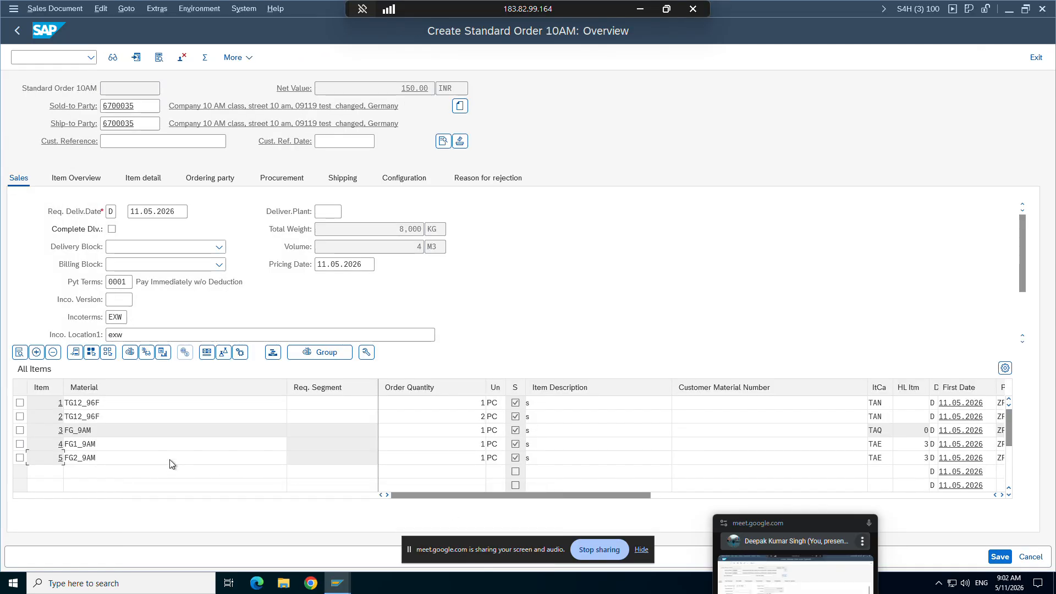
pyautogui.click(20, 430)
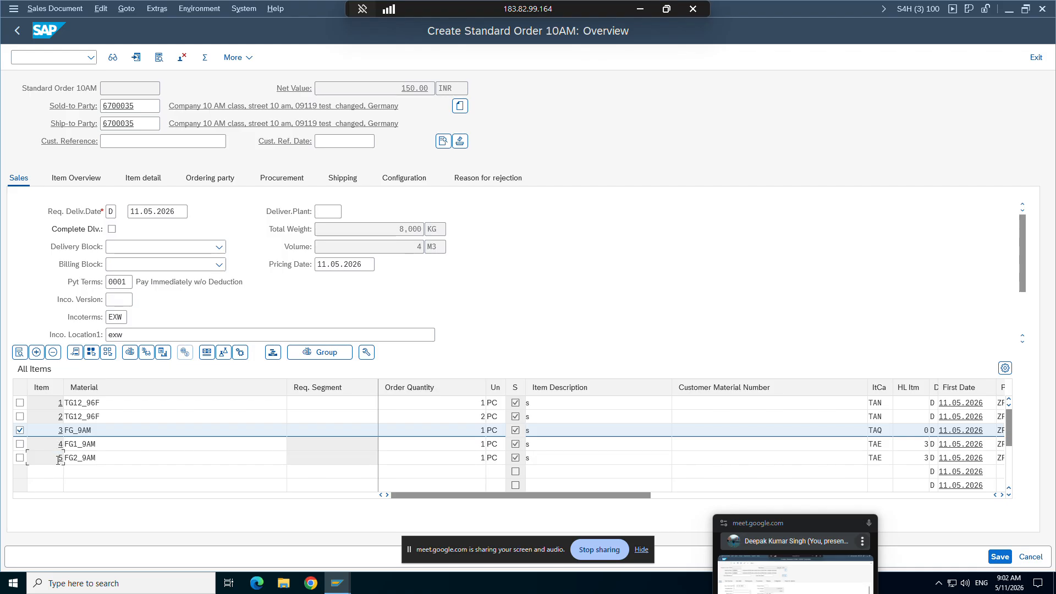
# Step: Set the ZOR9 item number increment to 10 and the subitem increment to 5, and save with customizing request S4HK903917
pyautogui.click(338, 582)
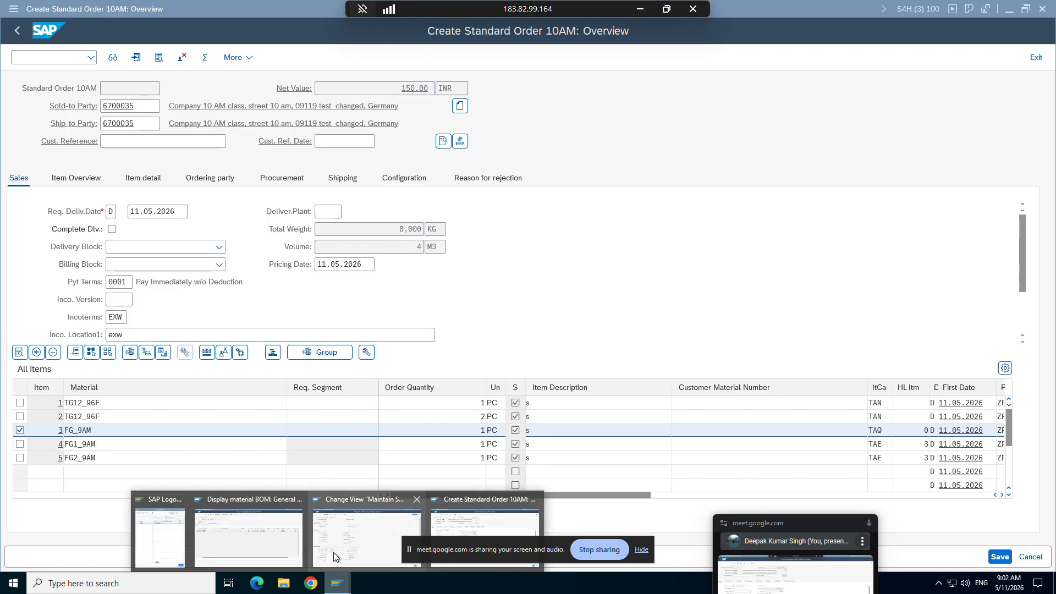
pyautogui.click(333, 557)
pyautogui.click(427, 157)
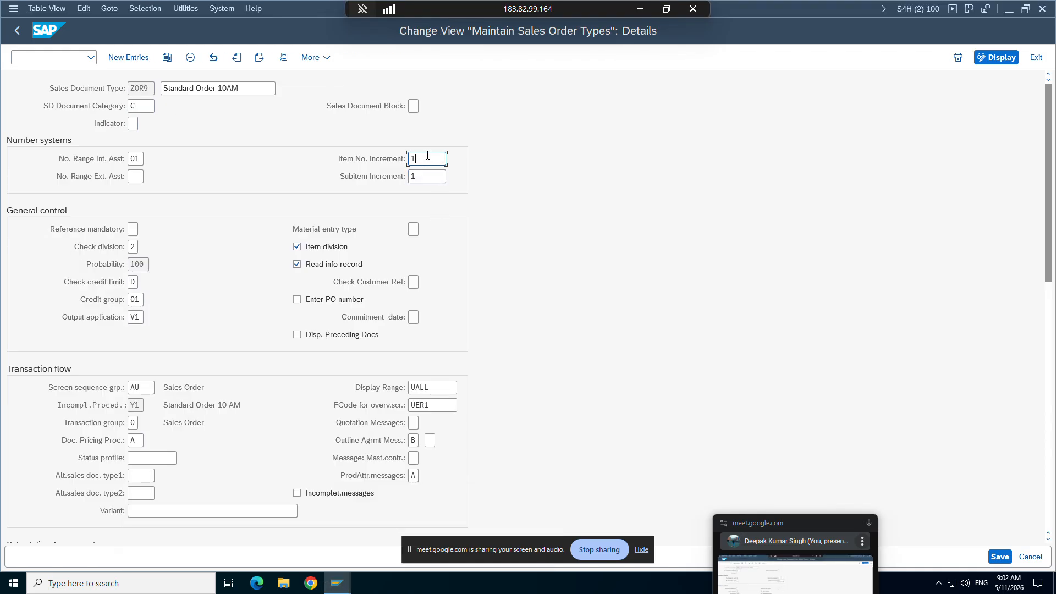
pyautogui.click(417, 178)
pyautogui.press('BackSpace')
pyautogui.write('1')
pyautogui.hotkey('ctrl', 's')
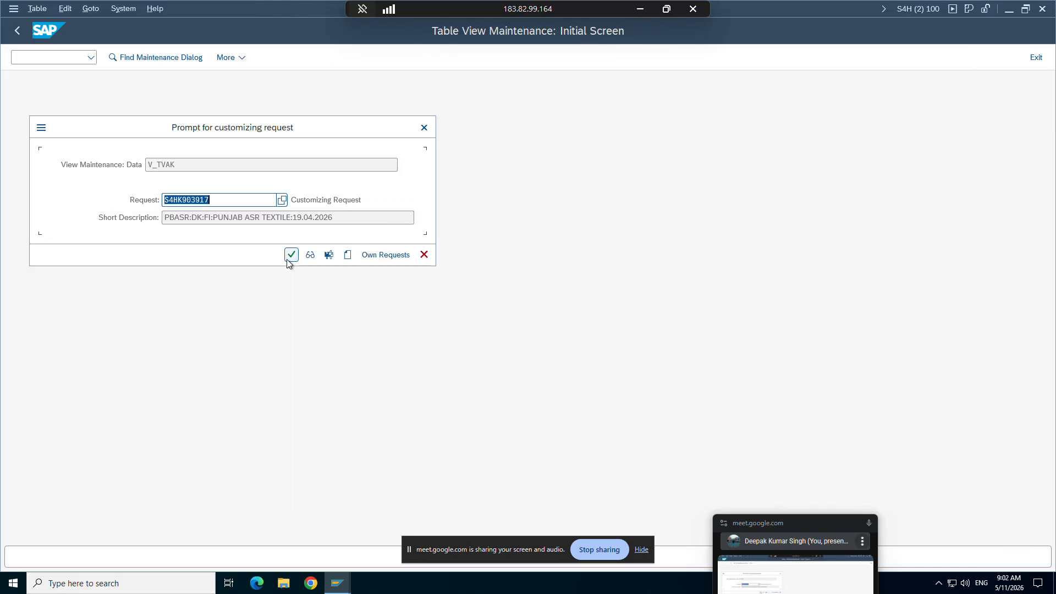
pyautogui.click(291, 254)
# Step: Place the existing sales order on one half of the display and a new SAP GUI window on the other half
pyautogui.moveTo(344, 574)
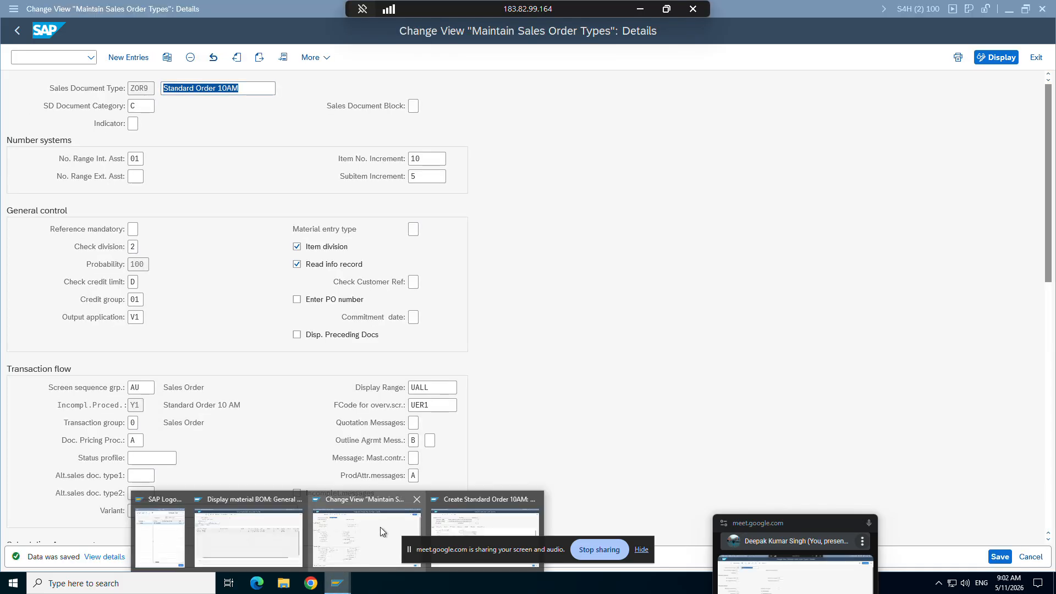
pyautogui.click(491, 513)
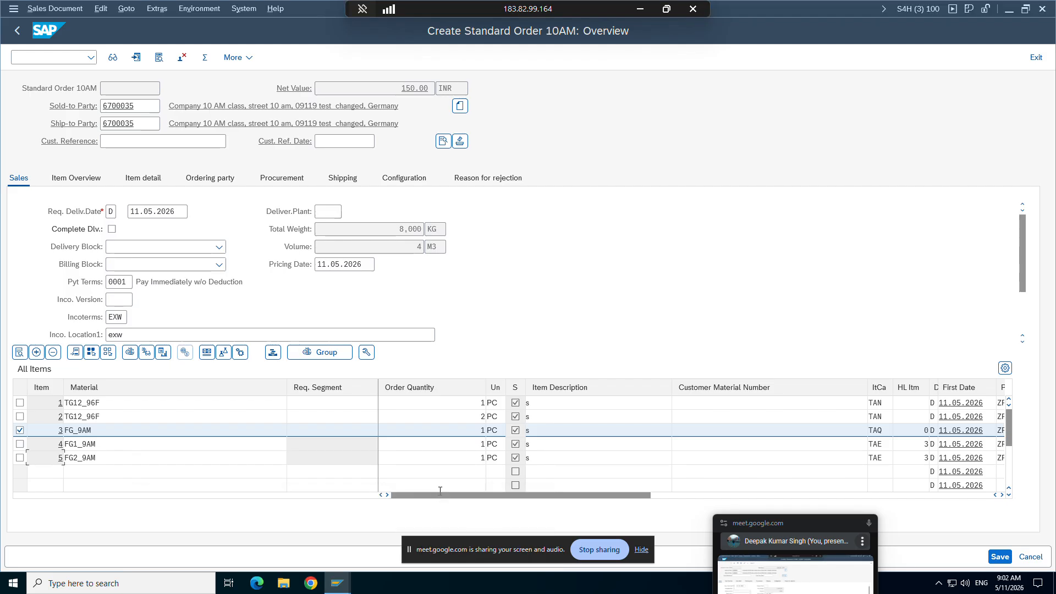
pyautogui.press('super+Left')
pyautogui.press('Escape')
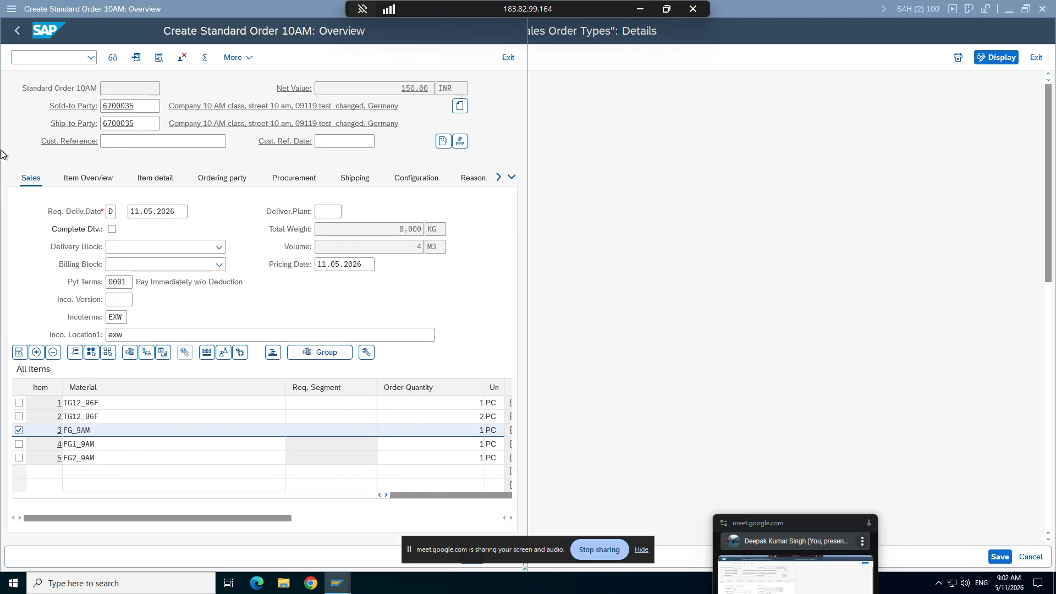
pyautogui.click(15, 9)
pyautogui.click(55, 8)
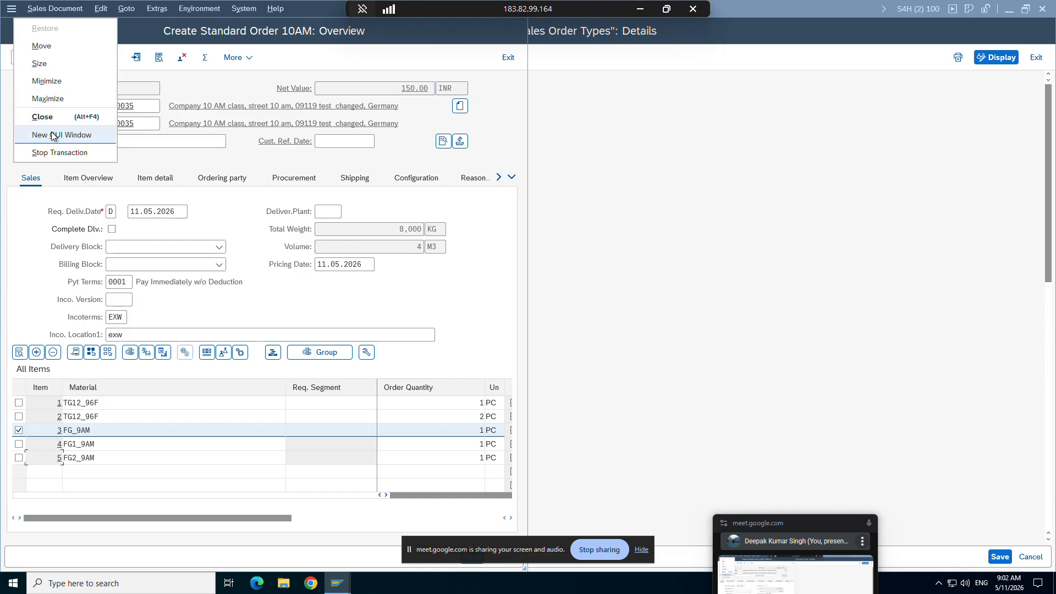
pyautogui.click(52, 136)
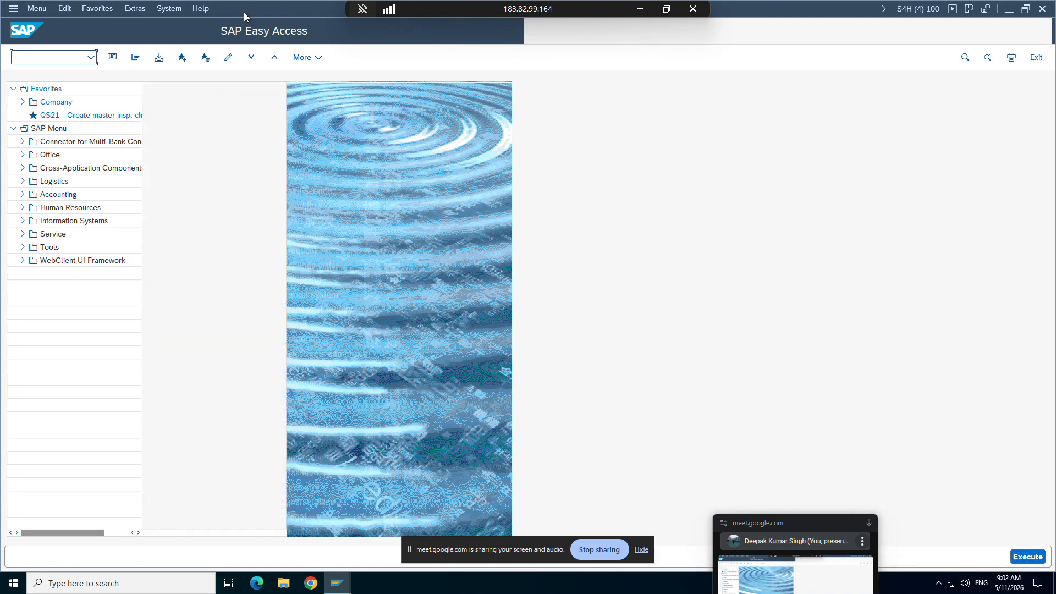
pyautogui.press('super+Right')
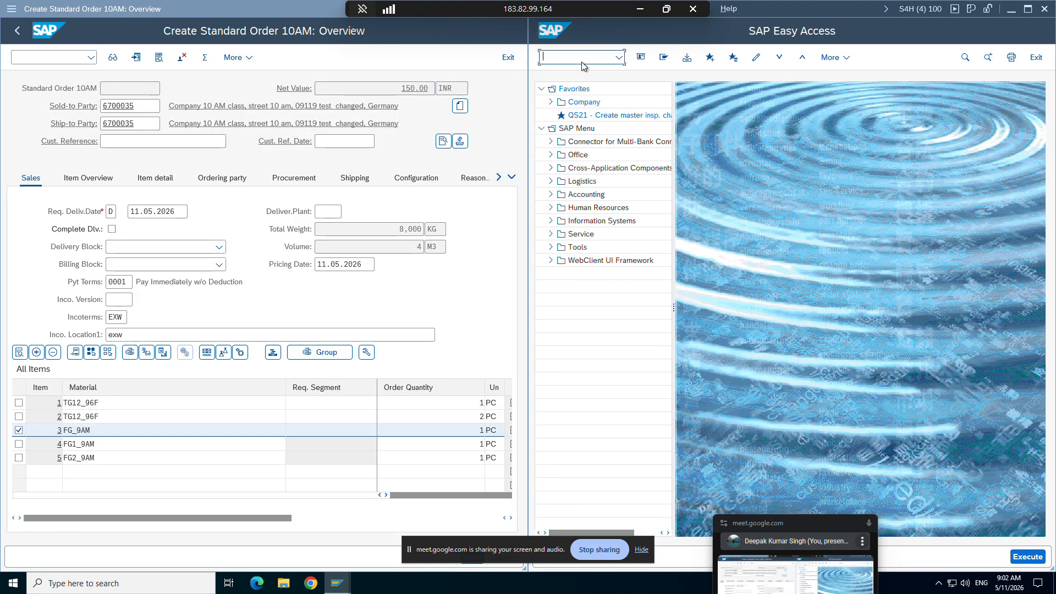
# Step: Start a new ZOR9 sales order with transaction VA01 and enter the same sold-to party number as in the first order
pyautogui.write('va01')
pyautogui.press('Return')
pyautogui.press('Return')
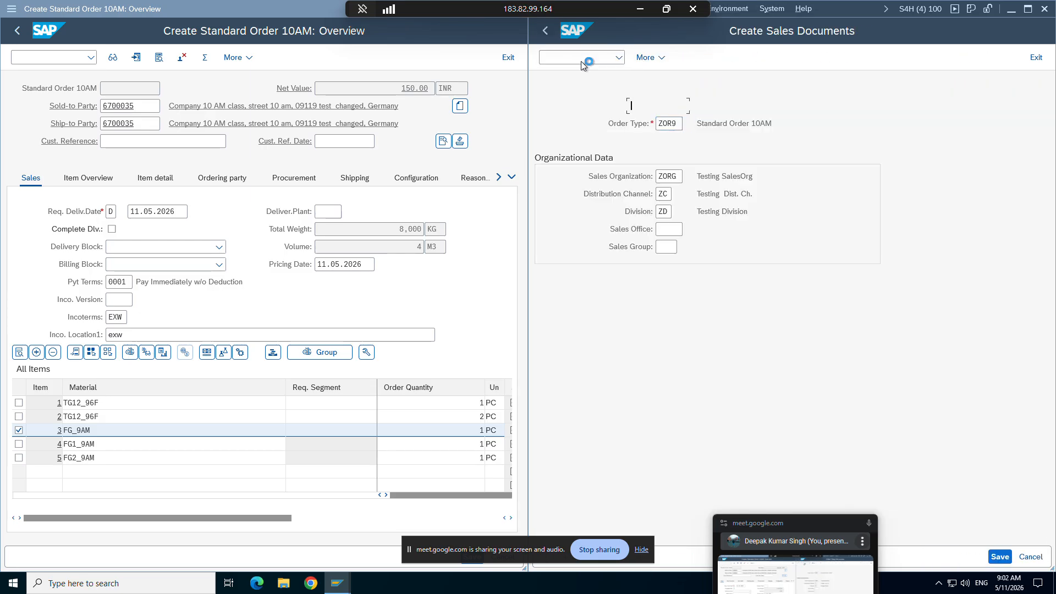
pyautogui.write('6700035')
pyautogui.press('Return')
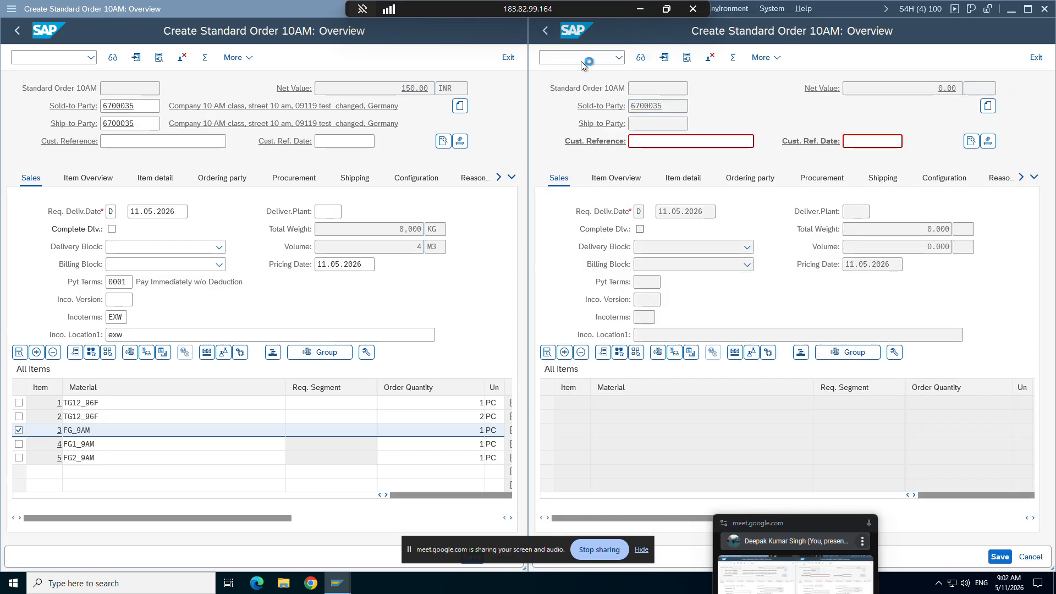
# Step: Add material TG12_96F as the first item of the new order with quantity 1 and check its item number
pyautogui.press('Down')
pyautogui.press('Down')
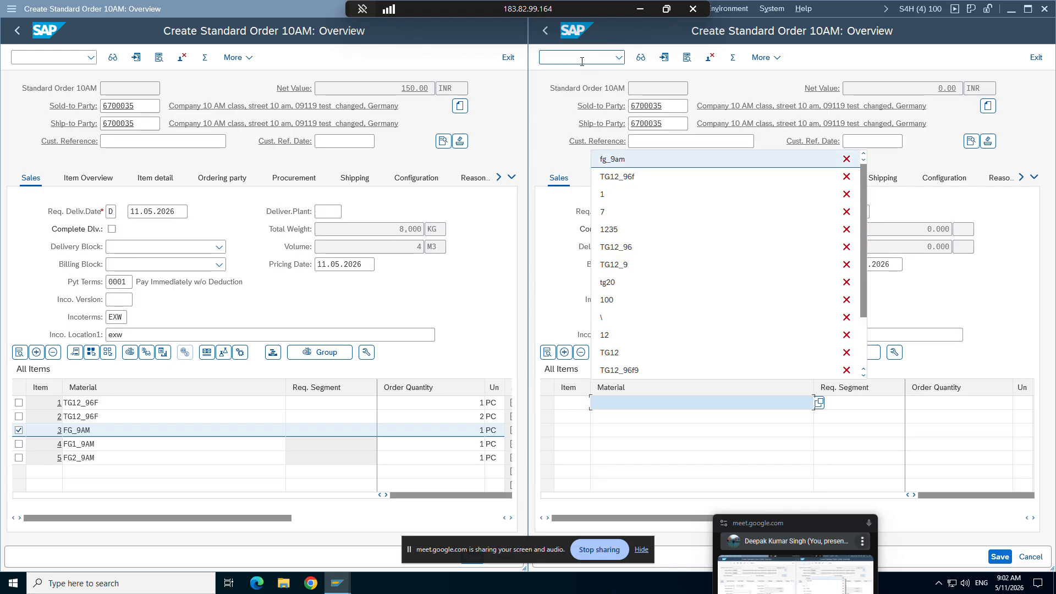
pyautogui.press('Down')
pyautogui.press('Return')
pyautogui.press('Return')
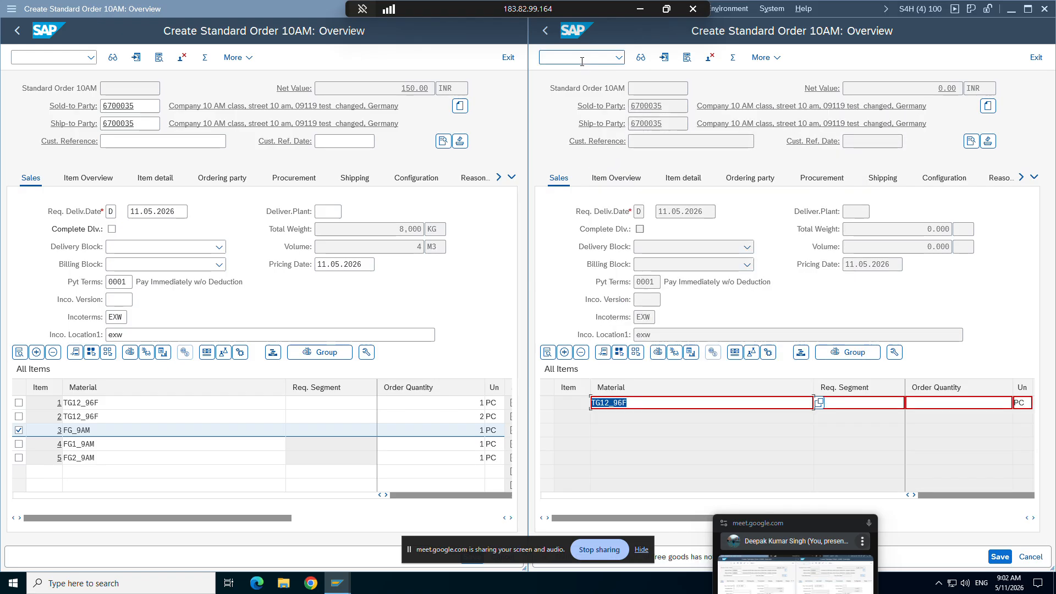
pyautogui.click(953, 406)
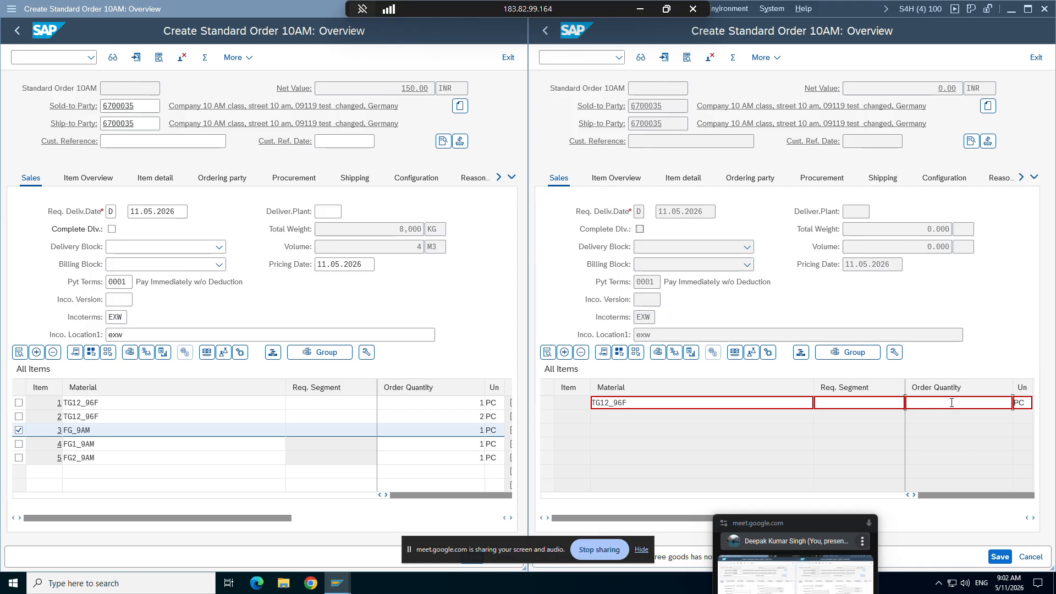
pyautogui.write('1')
pyautogui.press('Return')
pyautogui.click(580, 405)
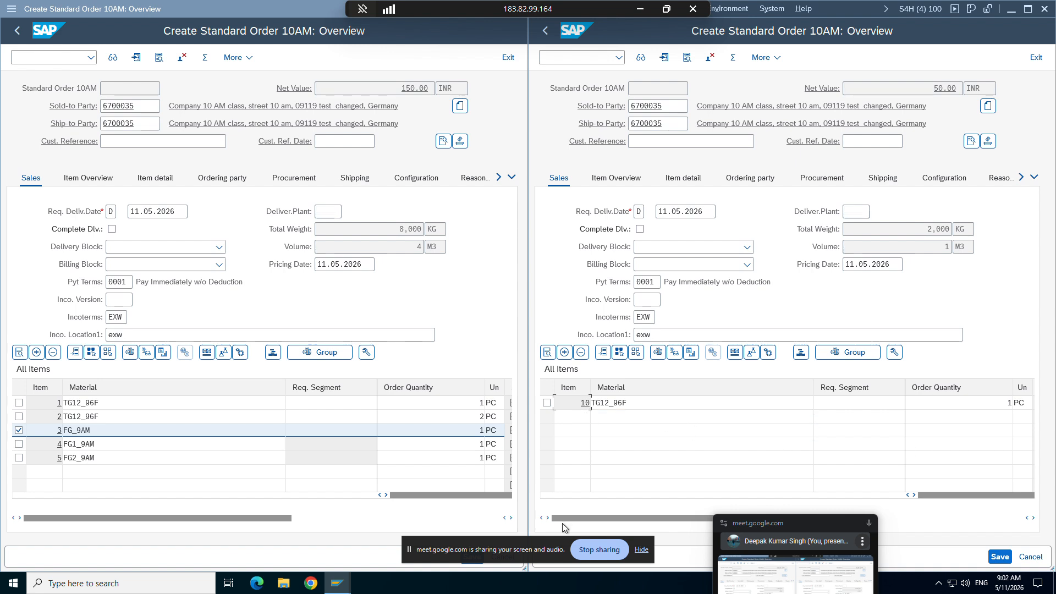
# Step: Enter material TG12_96f in the second item row of the new order with quantity 2
pyautogui.click(615, 416)
pyautogui.write('TG12_96f')
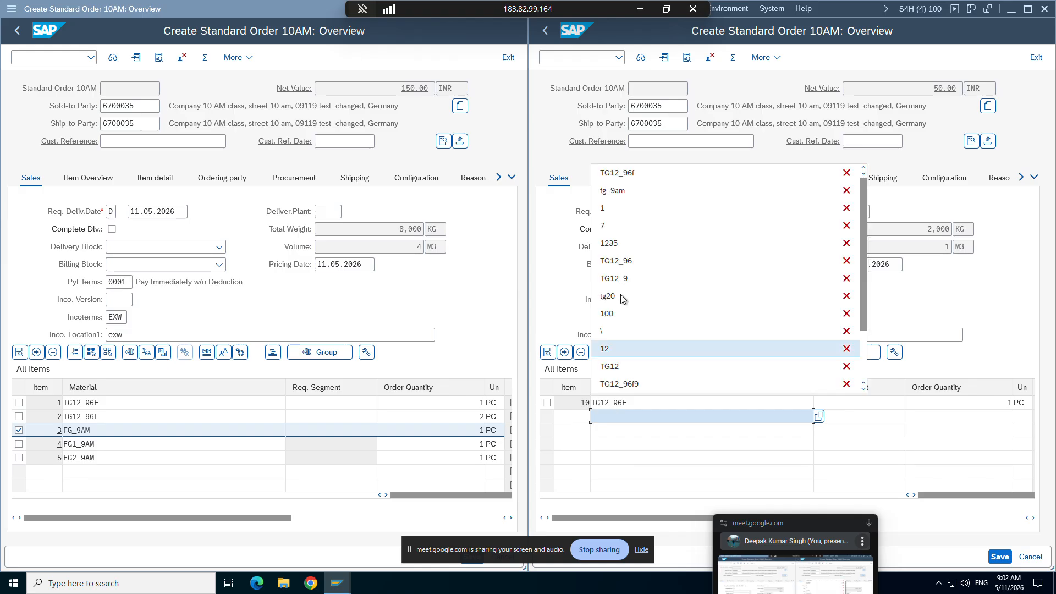
pyautogui.click(952, 417)
pyautogui.write('2')
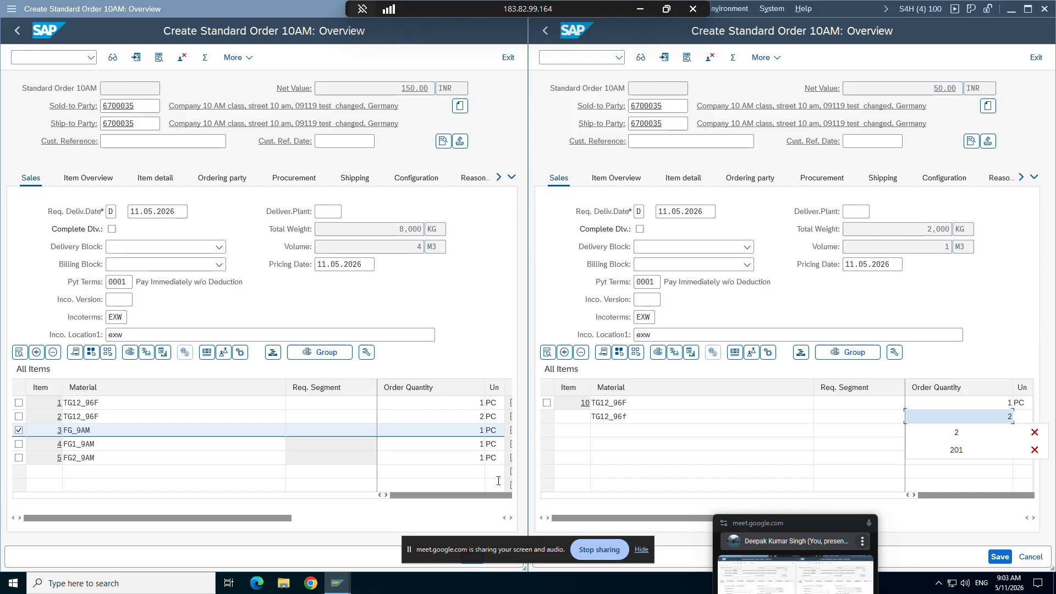
# Step: Review the item number increment in the ZOR9 details, and confirm the second item back in the new order
pyautogui.moveTo(339, 585)
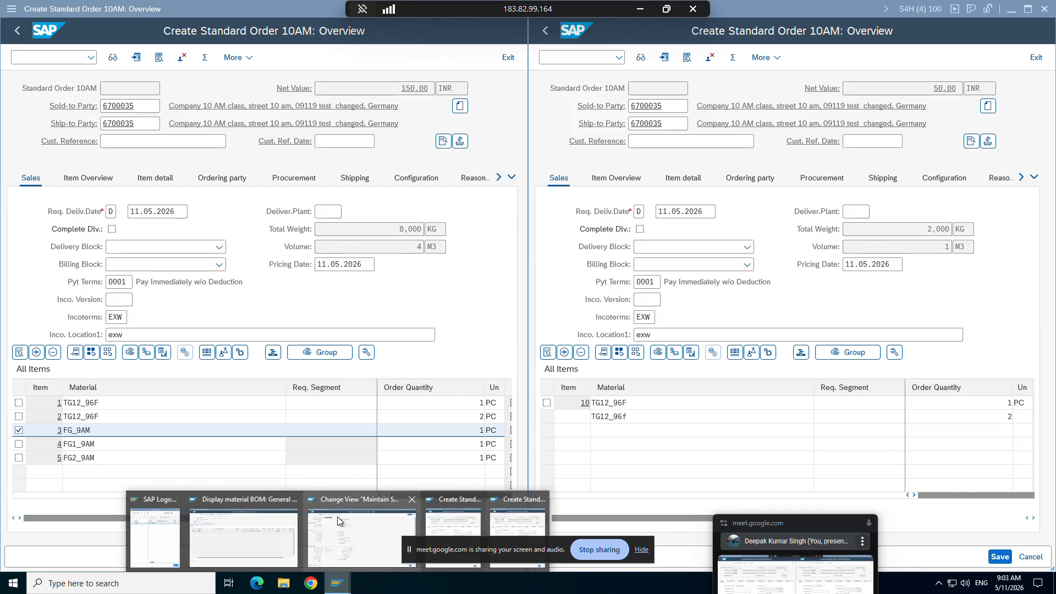
pyautogui.click(346, 514)
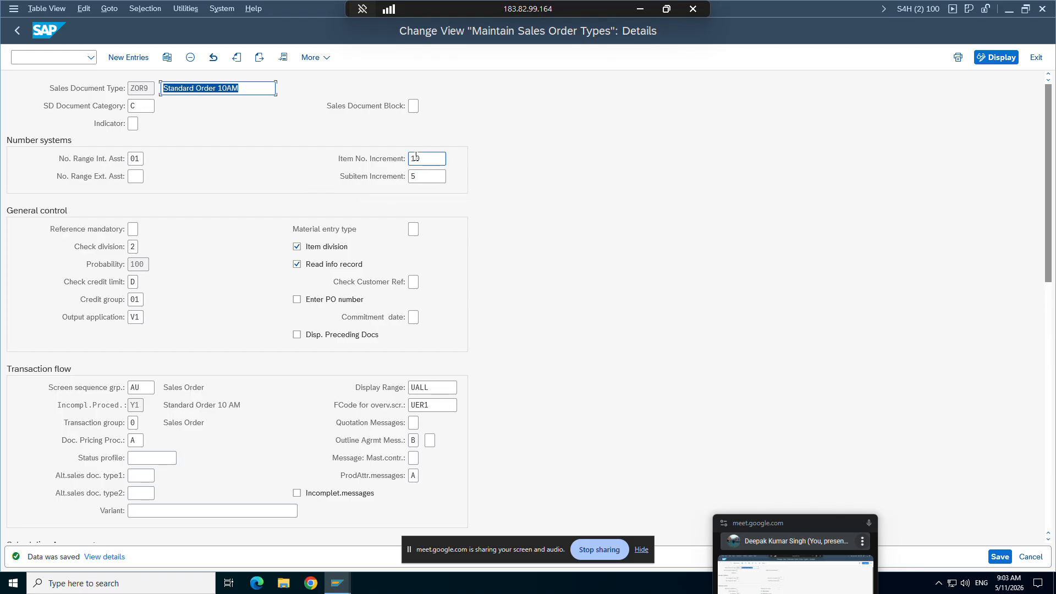
pyautogui.moveTo(338, 156); pyautogui.dragTo(421, 157)
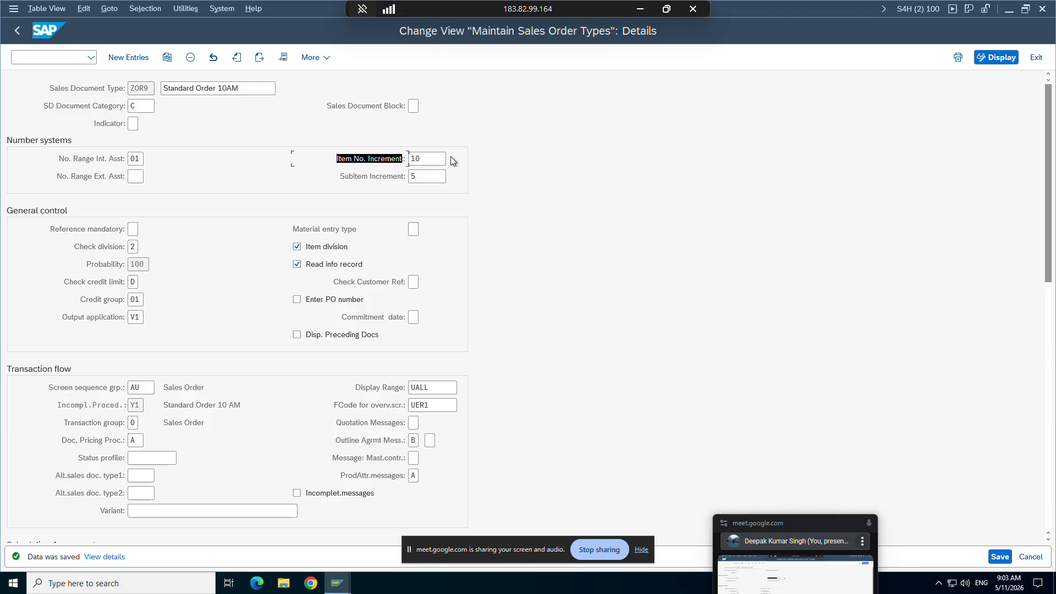
pyautogui.click(451, 157)
pyautogui.click(351, 583)
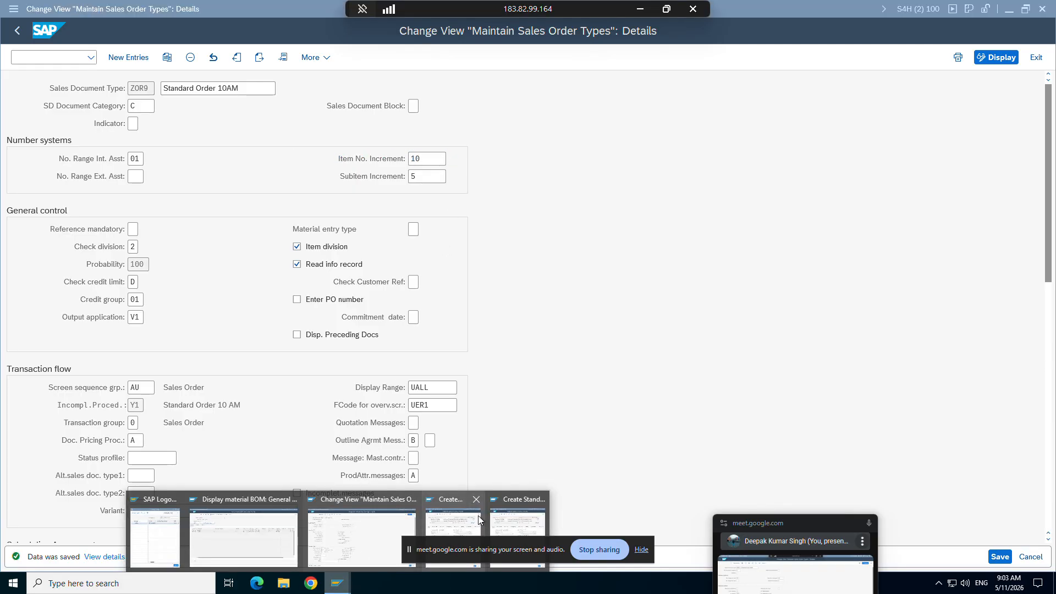
pyautogui.click(477, 516)
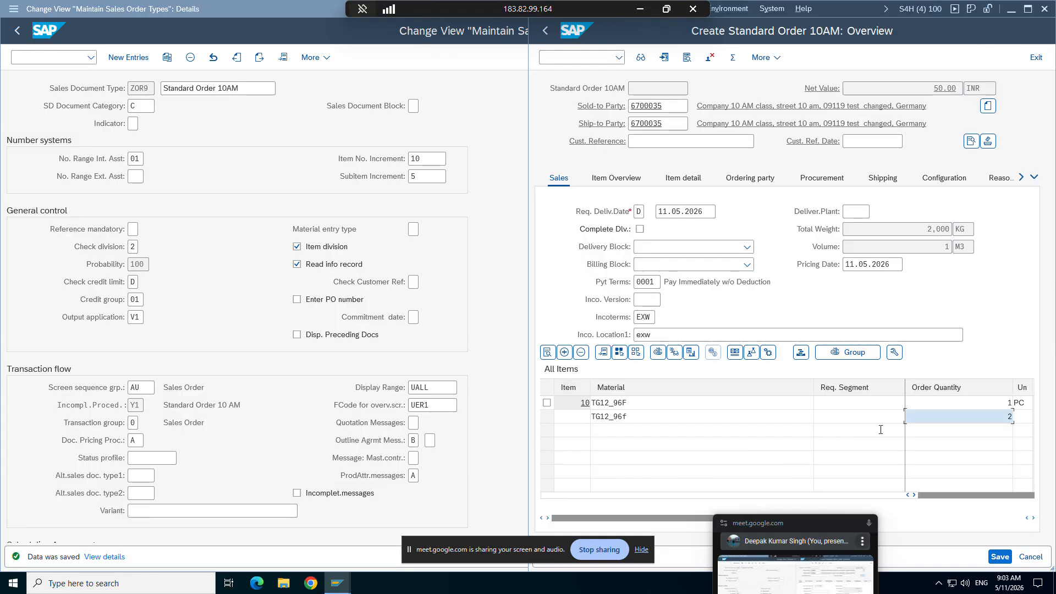
pyautogui.press('Return')
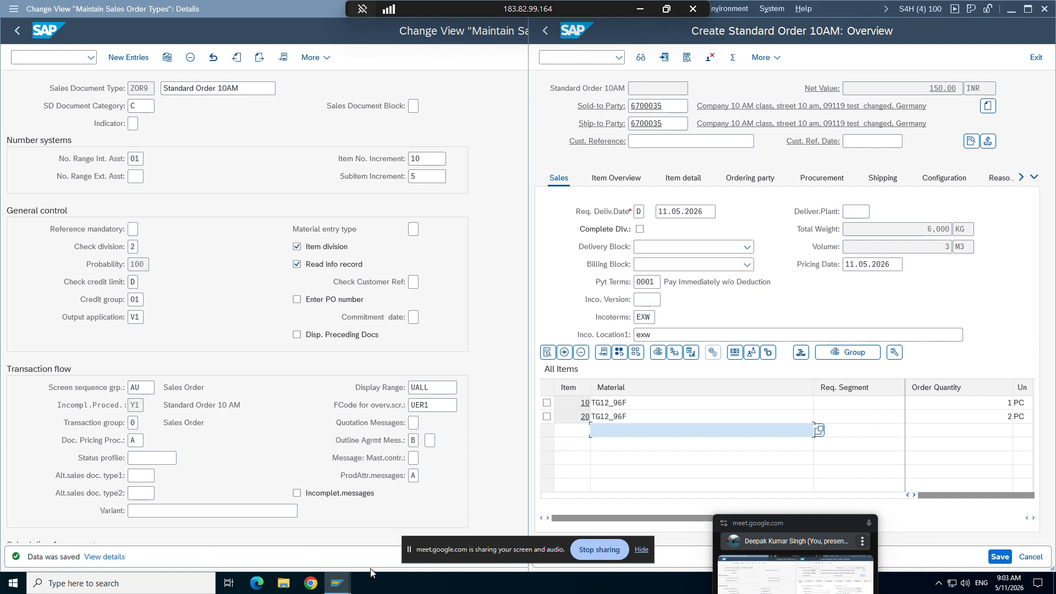
# Step: Add material FG_9AM as the third item of the new order with quantity 1, copying the material number from the first order
pyautogui.click(343, 585)
pyautogui.click(450, 505)
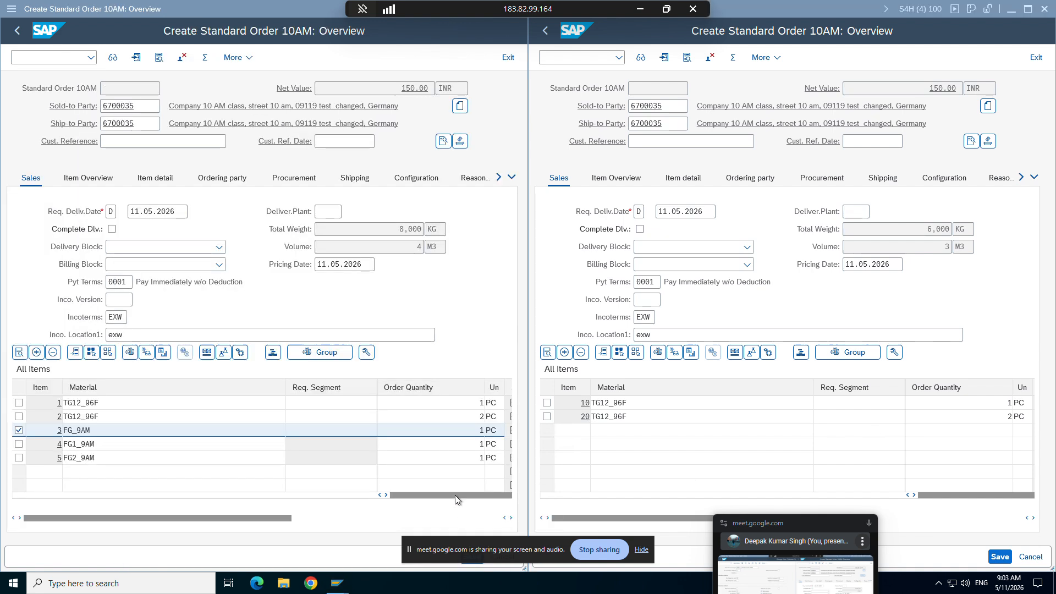
pyautogui.moveTo(108, 429); pyautogui.dragTo(62, 432)
pyautogui.hotkey('ctrl', 'c')
pyautogui.click(547, 483)
pyautogui.click(611, 430)
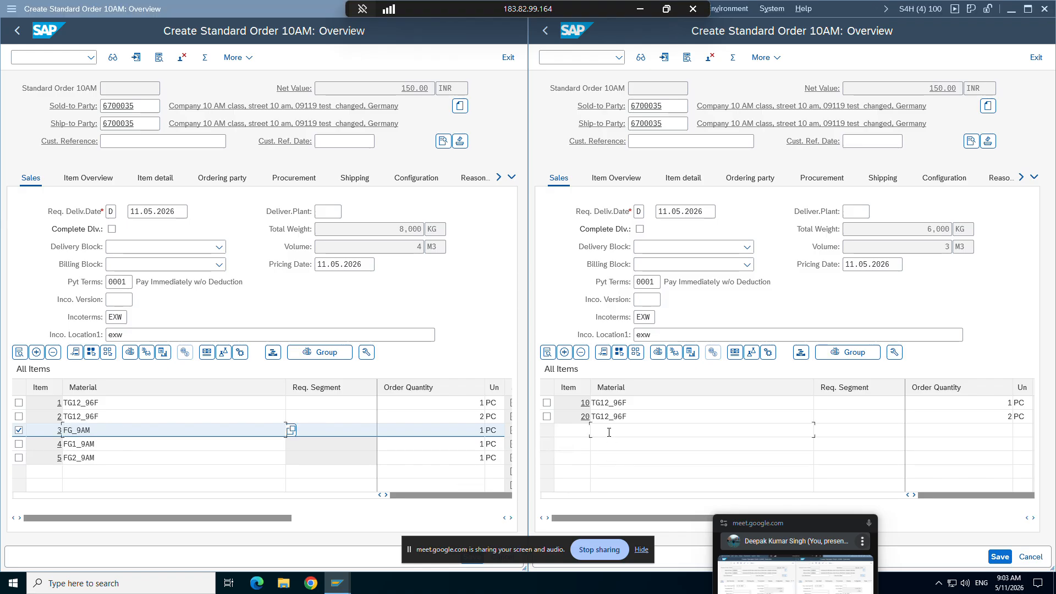
pyautogui.hotkey('ctrl', 'v')
pyautogui.click(981, 434)
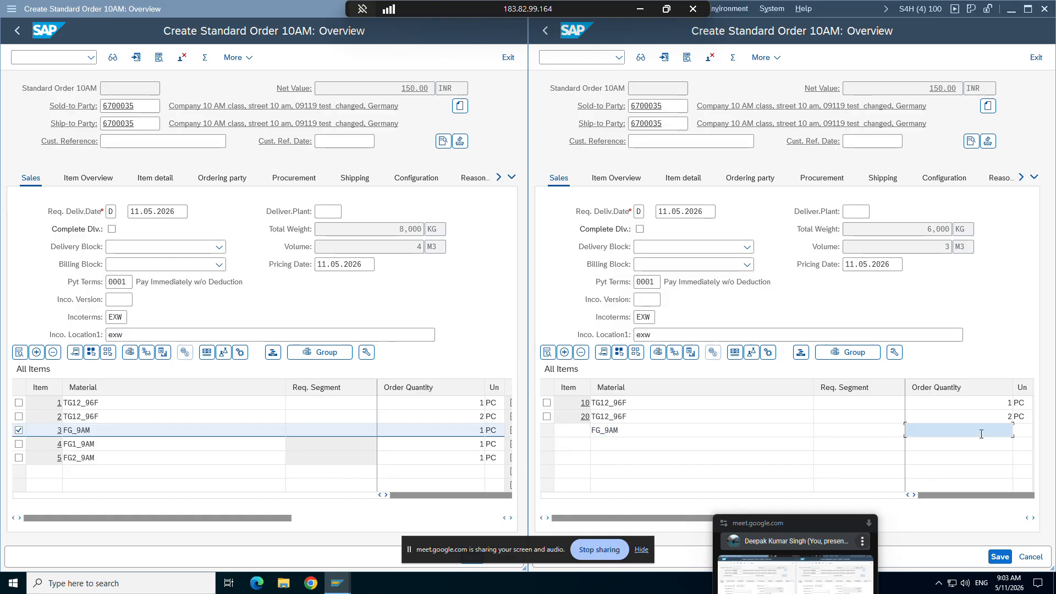
pyautogui.write('1')
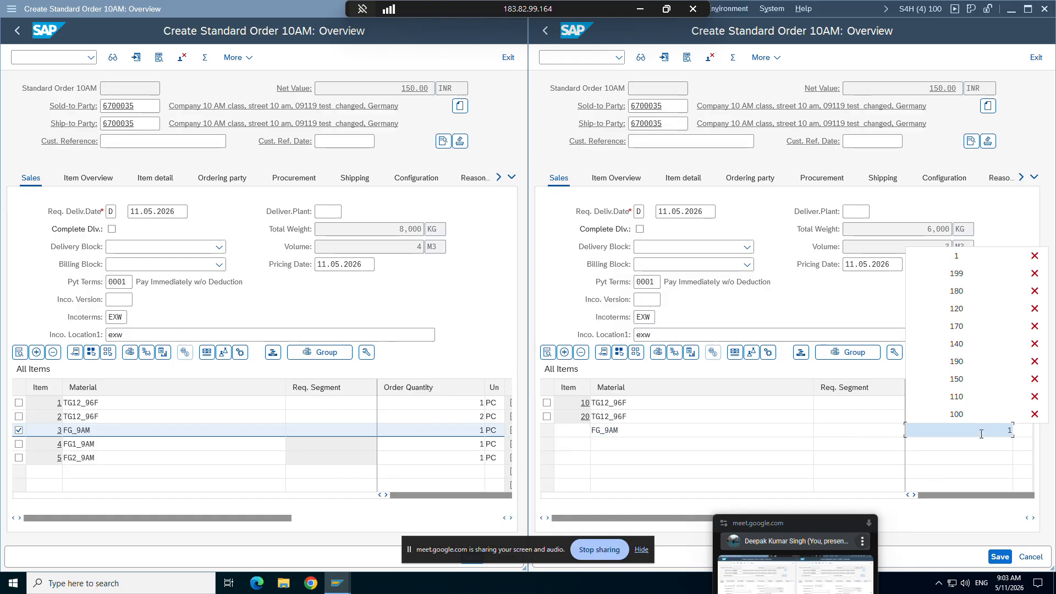
pyautogui.press('Return')
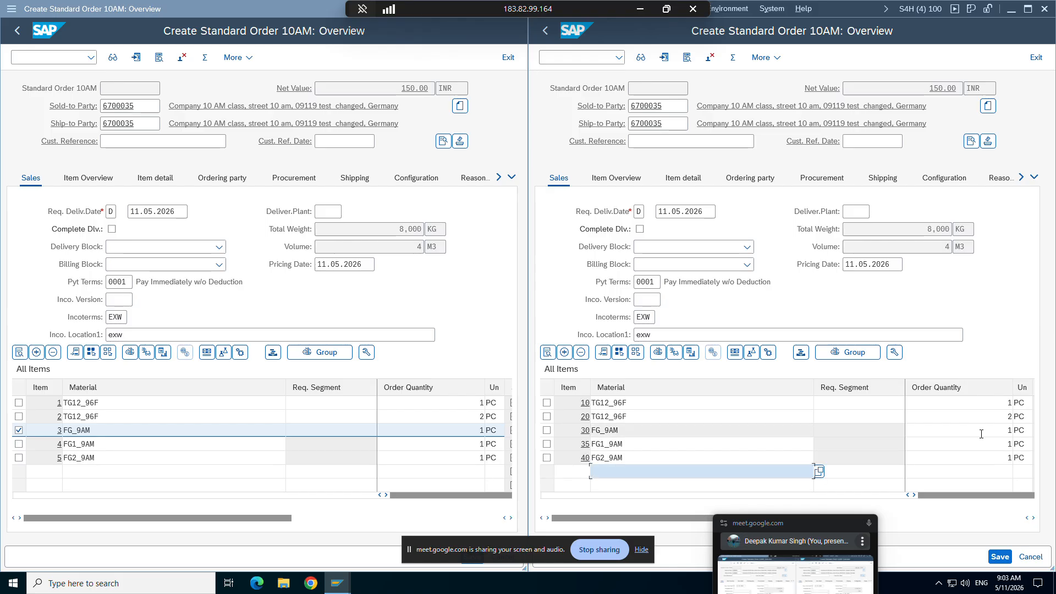
# Step: Review the item number and subitem increments in the ZOR9 details against the FG_9AM item of the new order
pyautogui.click(619, 431)
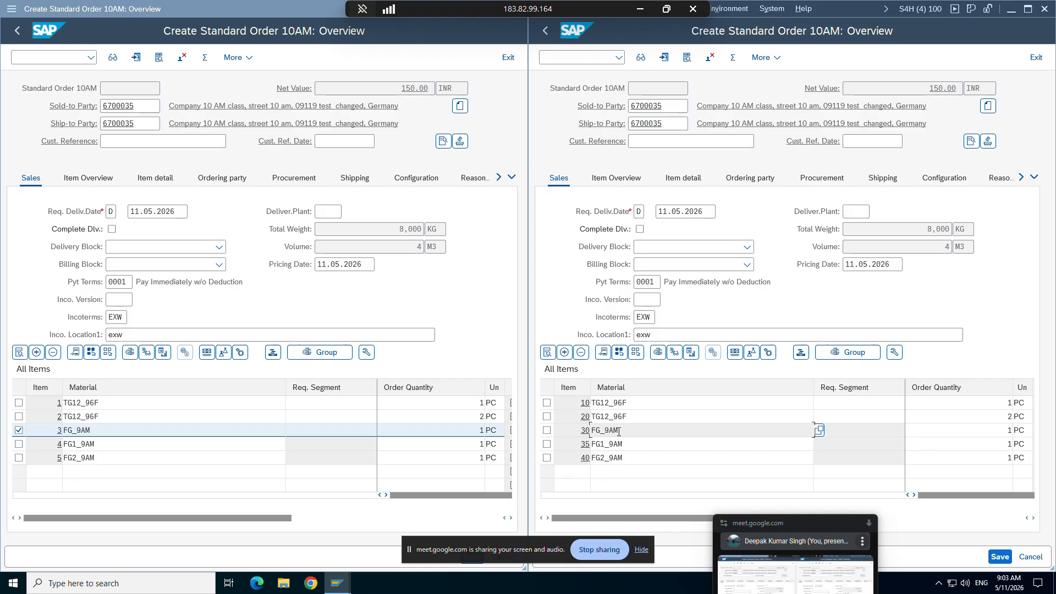
pyautogui.moveTo(328, 586)
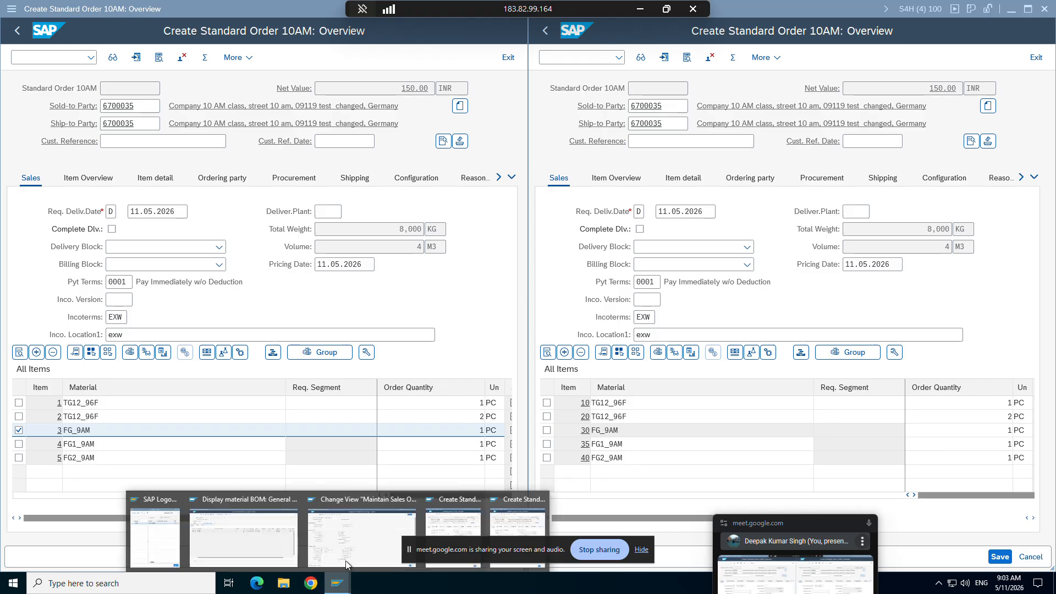
pyautogui.click(362, 518)
pyautogui.click(410, 159)
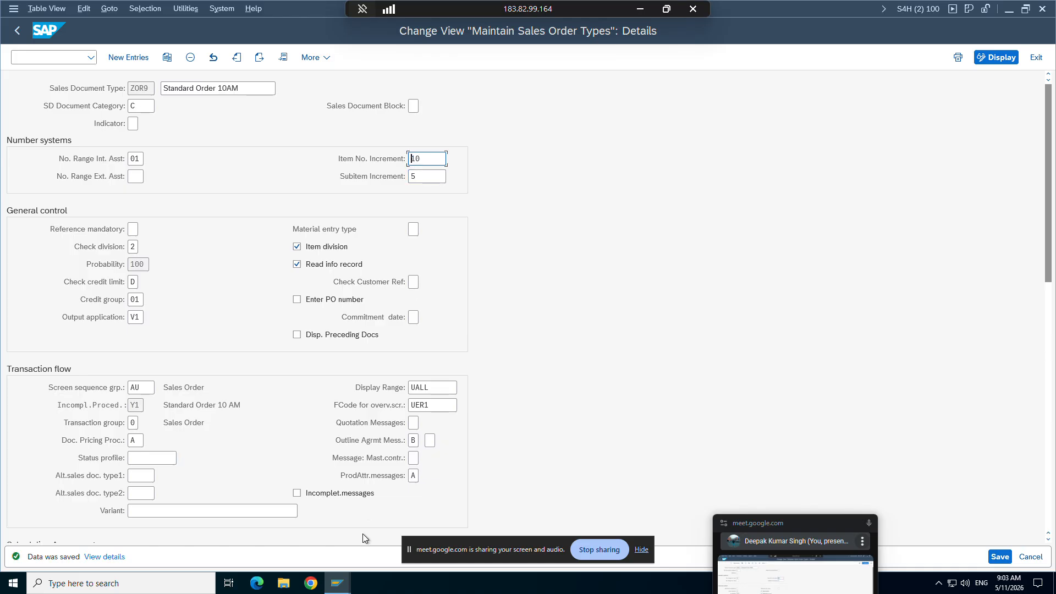
pyautogui.click(337, 583)
pyautogui.click(510, 519)
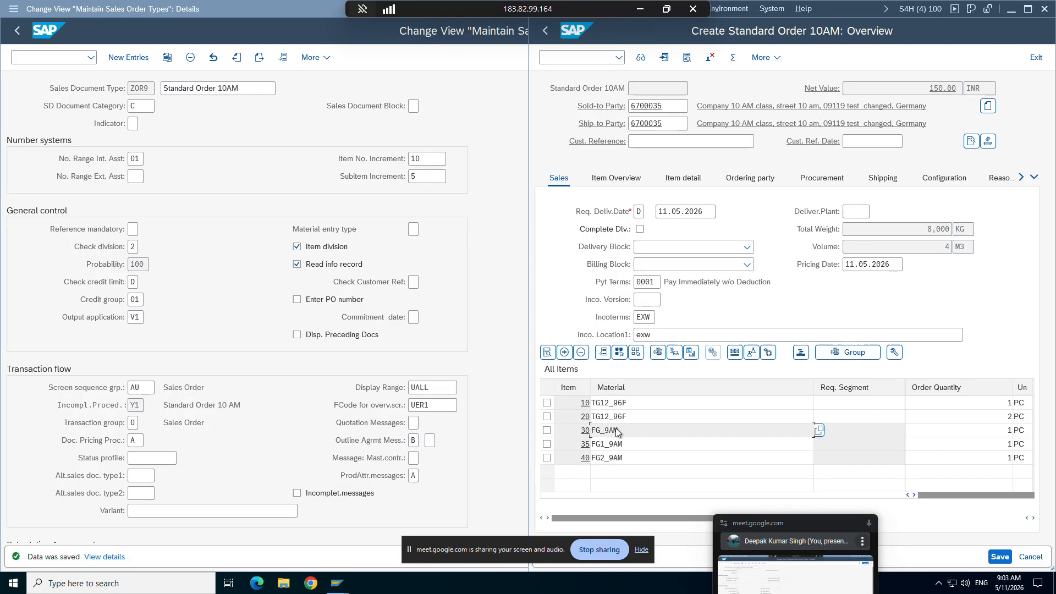
# Step: Compare the item numbers of the second TG12_96F, FG_9AM, FG1_9AM and FG2_9AM rows with the ZOR9 increments
pyautogui.click(638, 412)
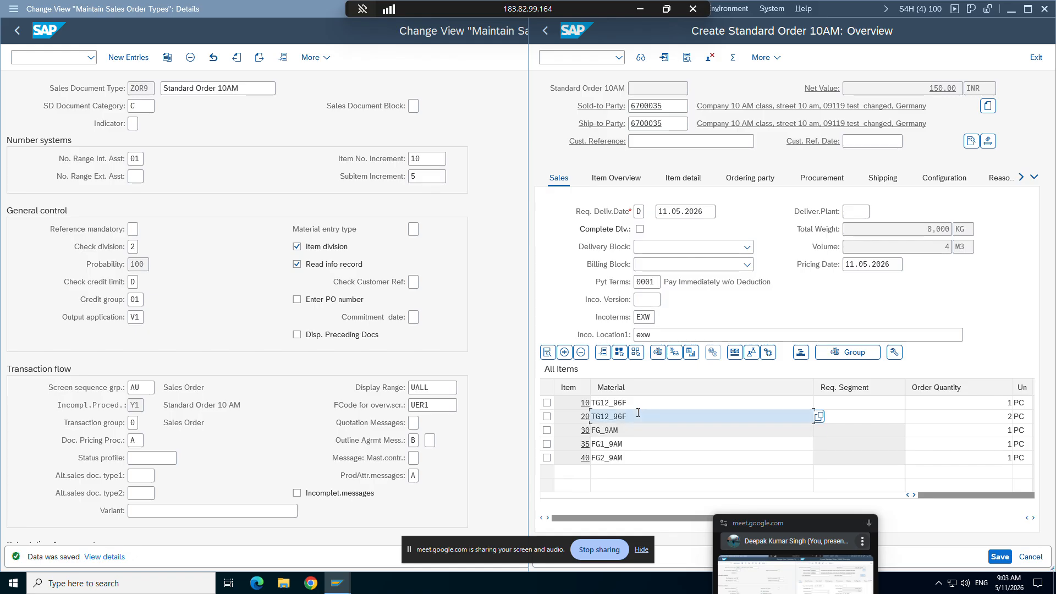
pyautogui.click(607, 444)
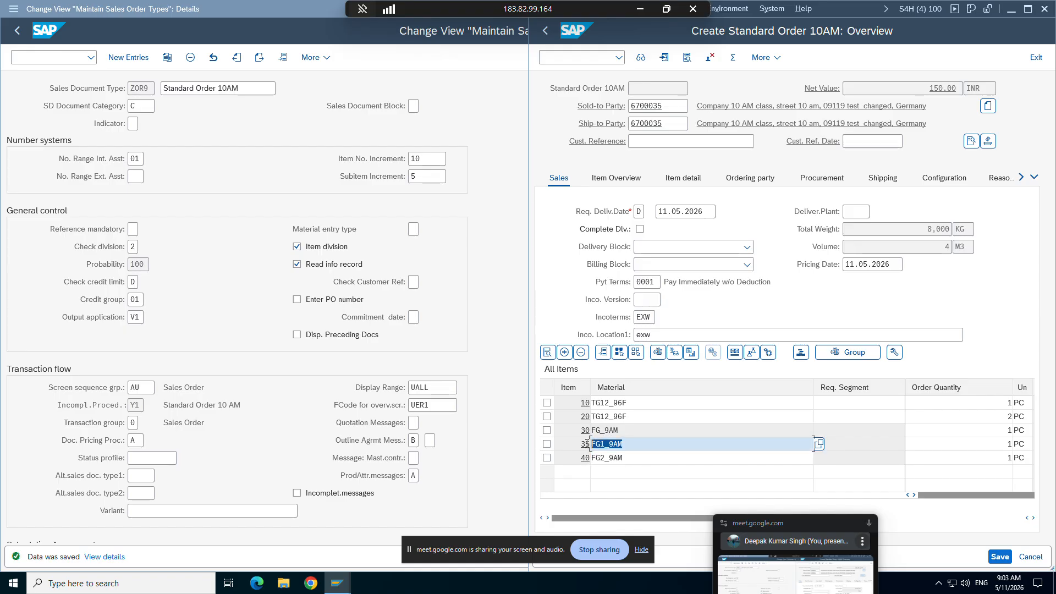
pyautogui.moveTo(624, 457); pyautogui.dragTo(588, 432)
pyautogui.click(589, 431)
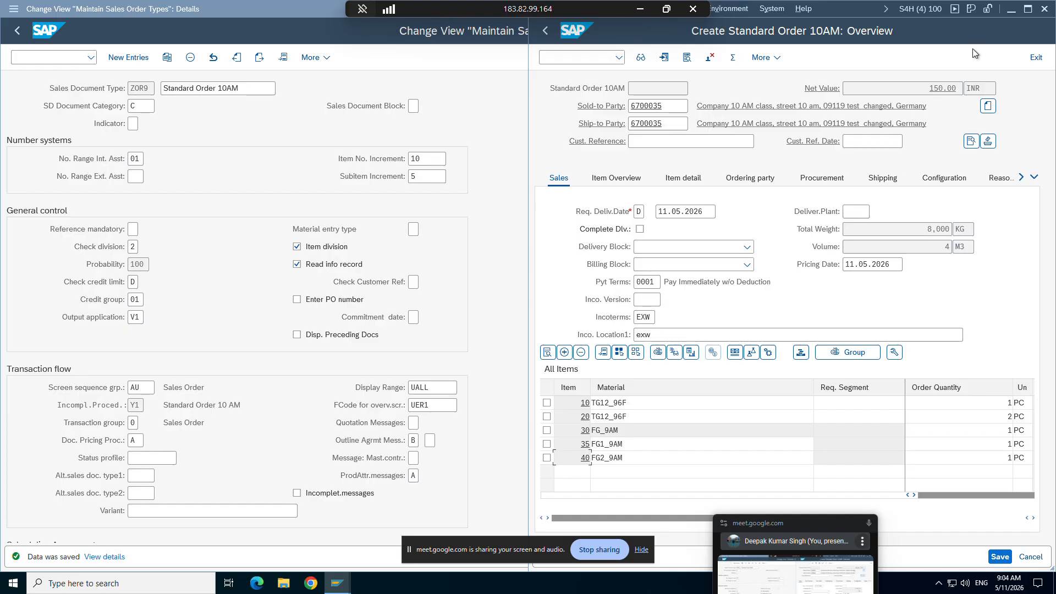
pyautogui.moveTo(628, 444); pyautogui.dragTo(597, 444)
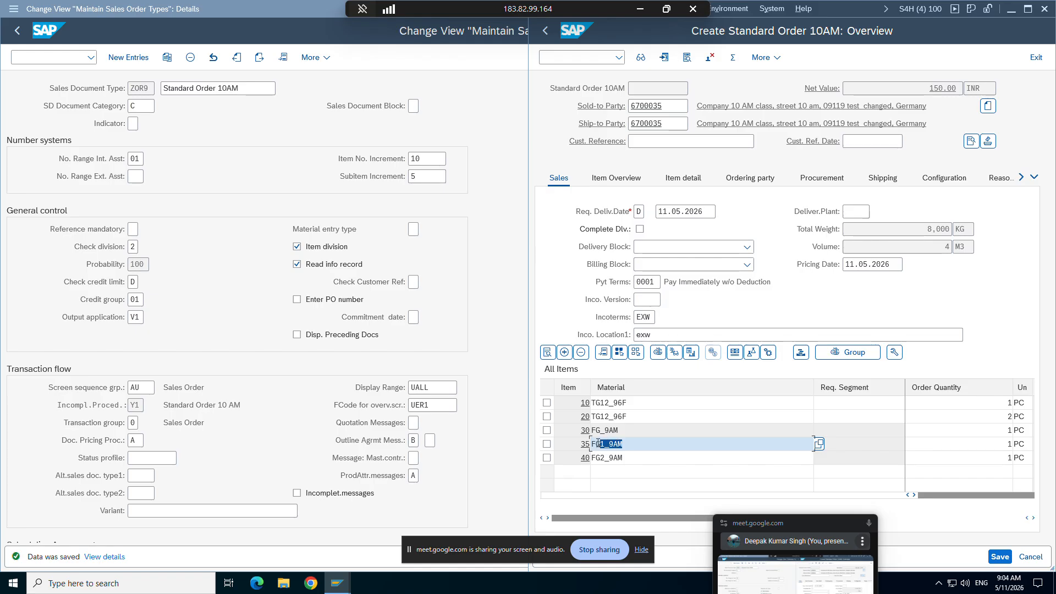
pyautogui.click(604, 442)
pyautogui.click(604, 432)
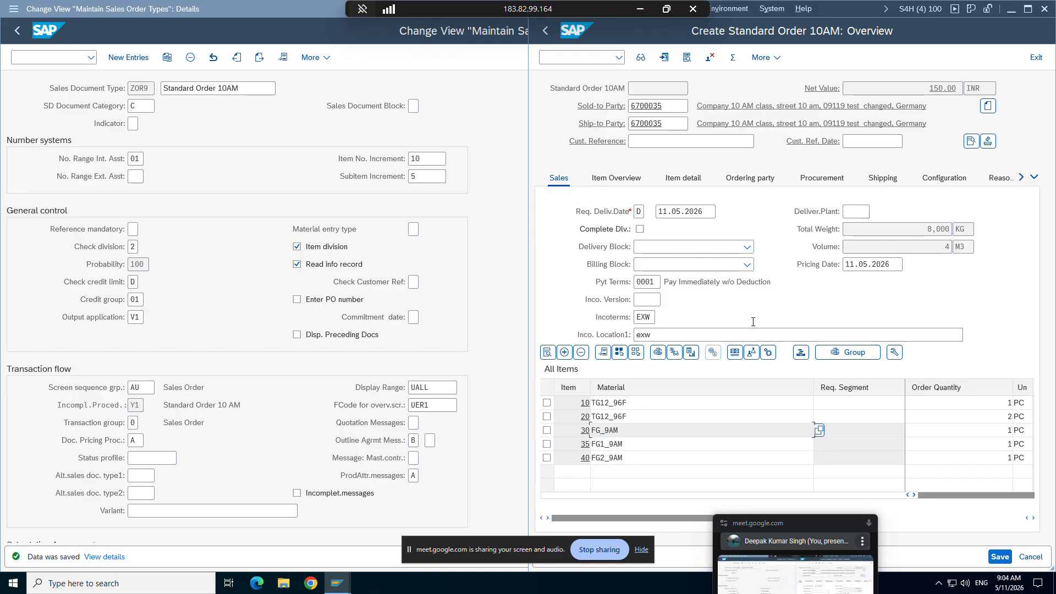
# Step: Maximize the new order's window and check the higher-level item of subitems FG1_9AM and FG2_9AM
pyautogui.click(1028, 9)
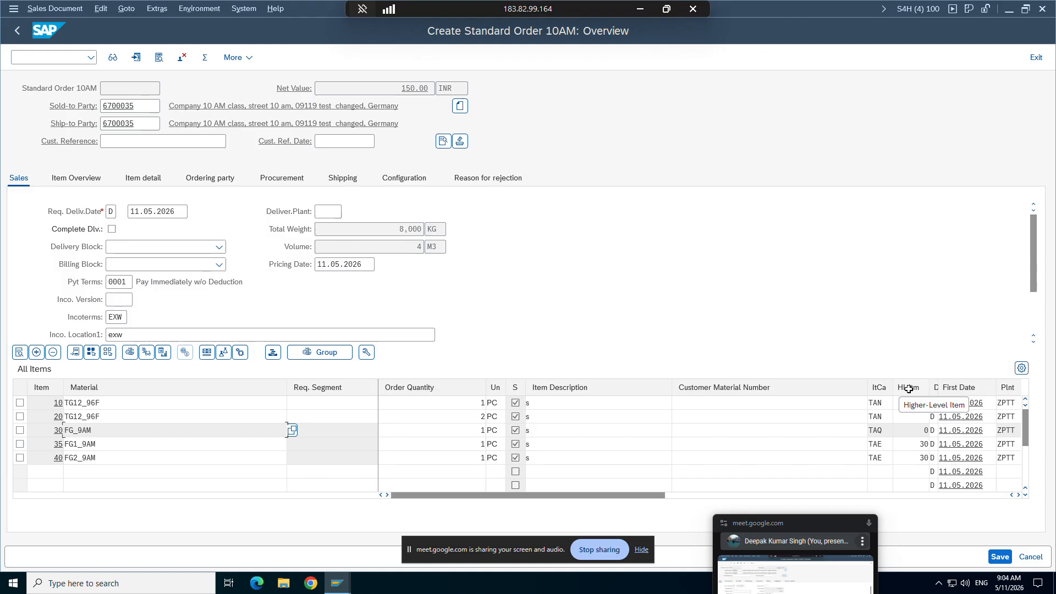
pyautogui.click(20, 444)
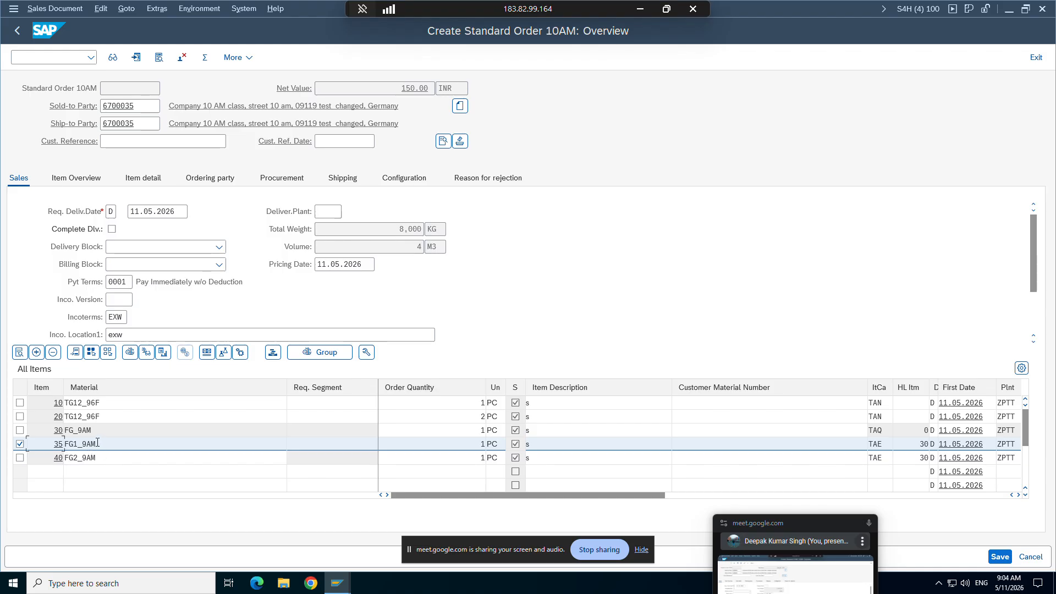
pyautogui.click(917, 445)
pyautogui.click(20, 445)
pyautogui.click(21, 457)
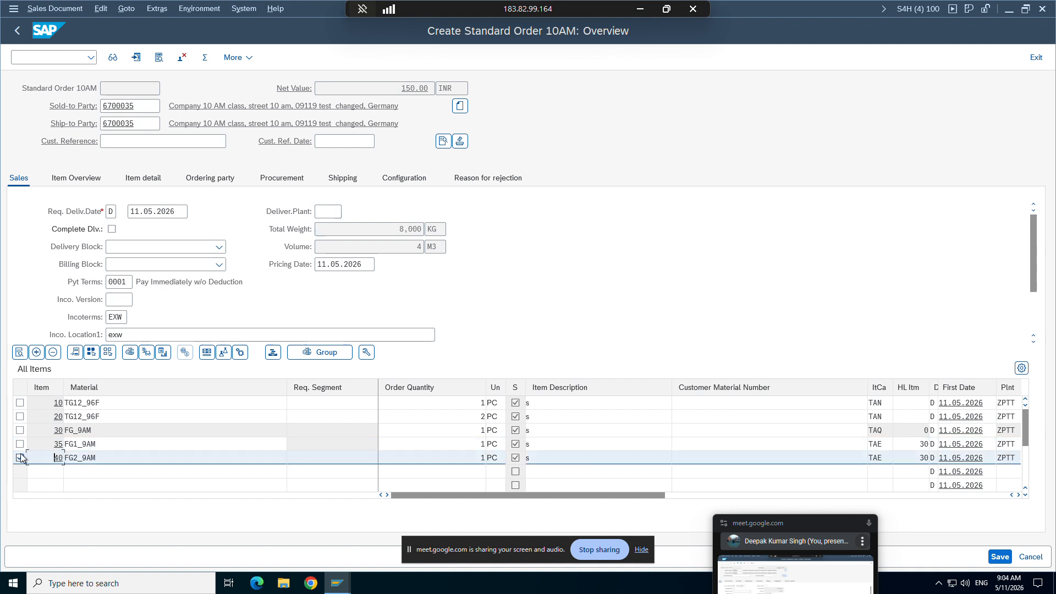
pyautogui.doubleClick(918, 458)
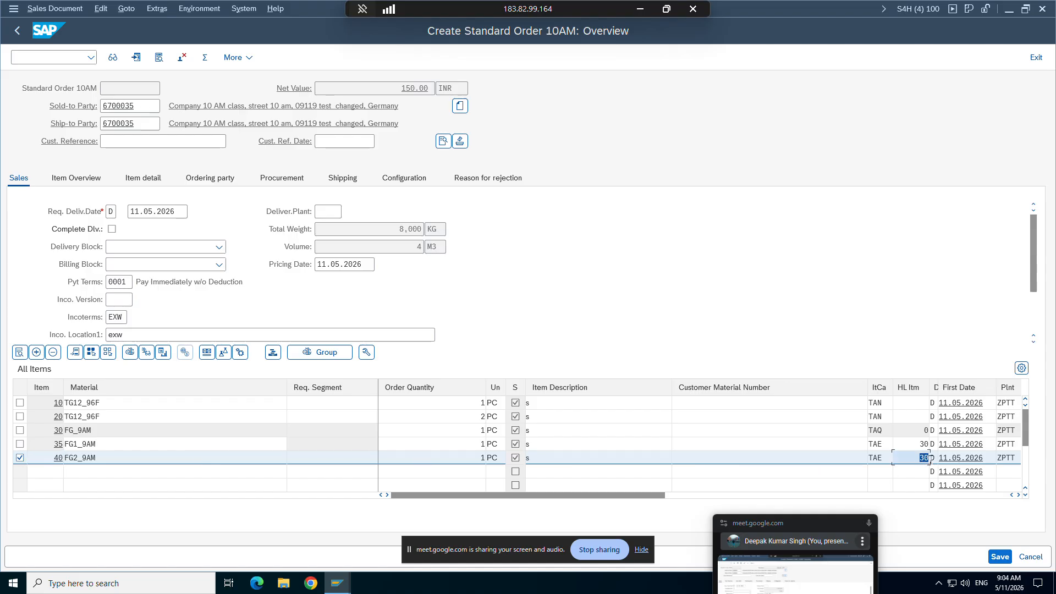
pyautogui.click(929, 459)
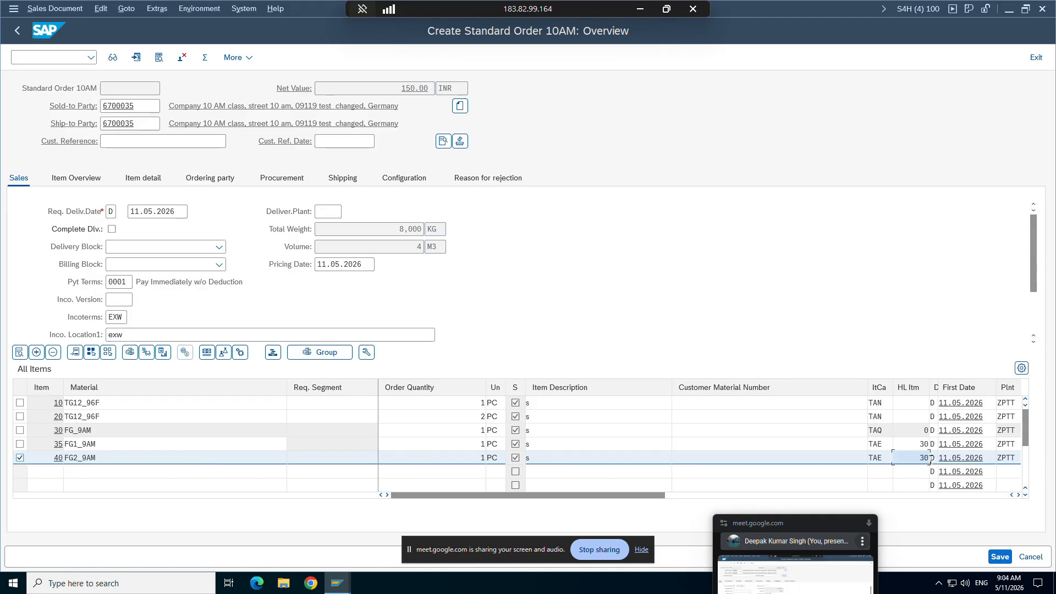
# Step: Check the higher-level item of FG_9AM, mark it together with its two subitems, and clear the marks
pyautogui.click(98, 432)
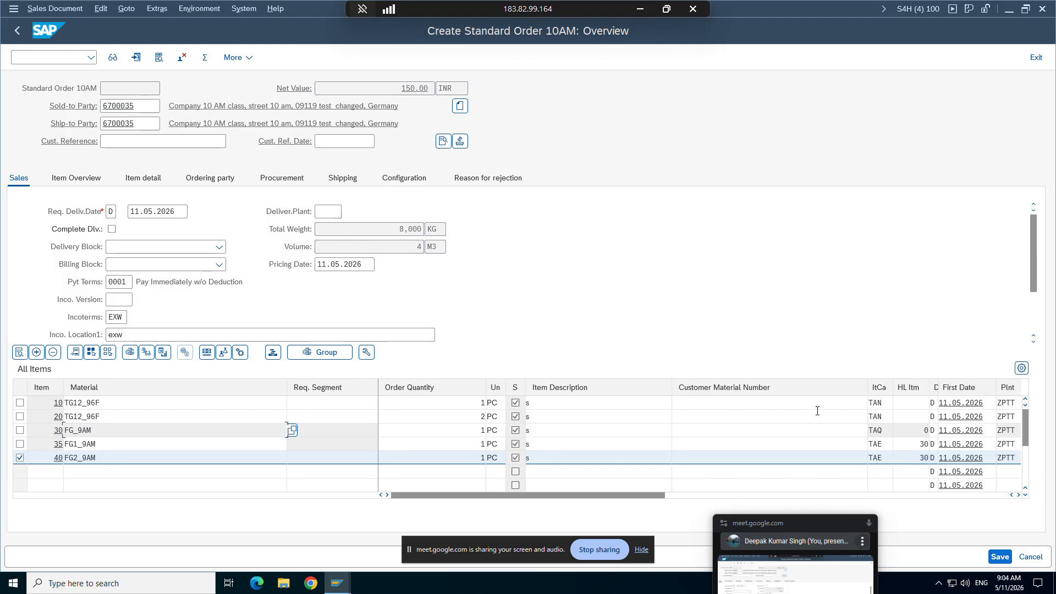
pyautogui.doubleClick(927, 431)
pyautogui.click(20, 430)
pyautogui.click(19, 458)
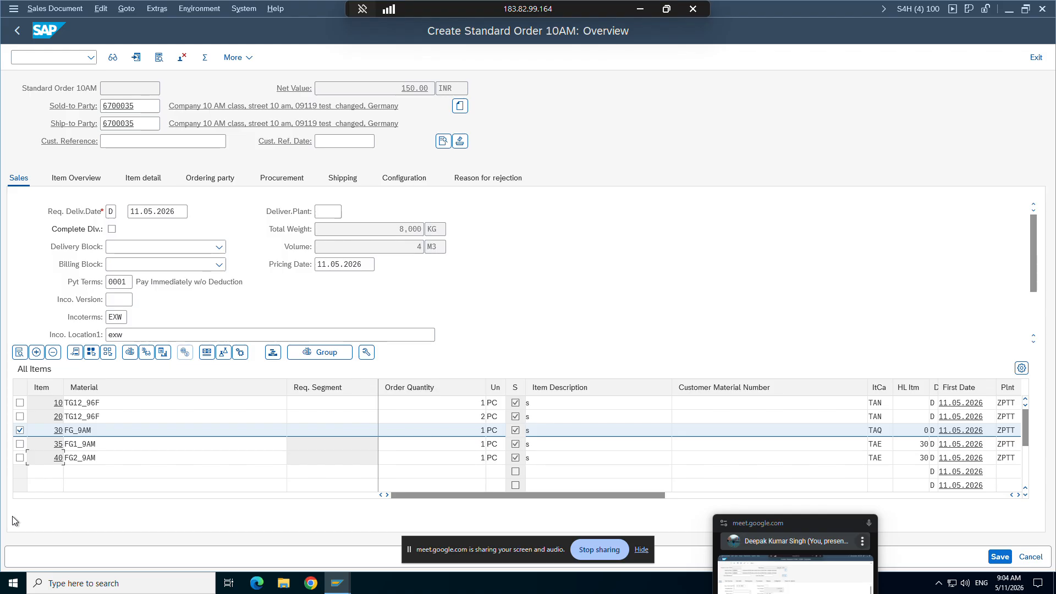
pyautogui.click(20, 444)
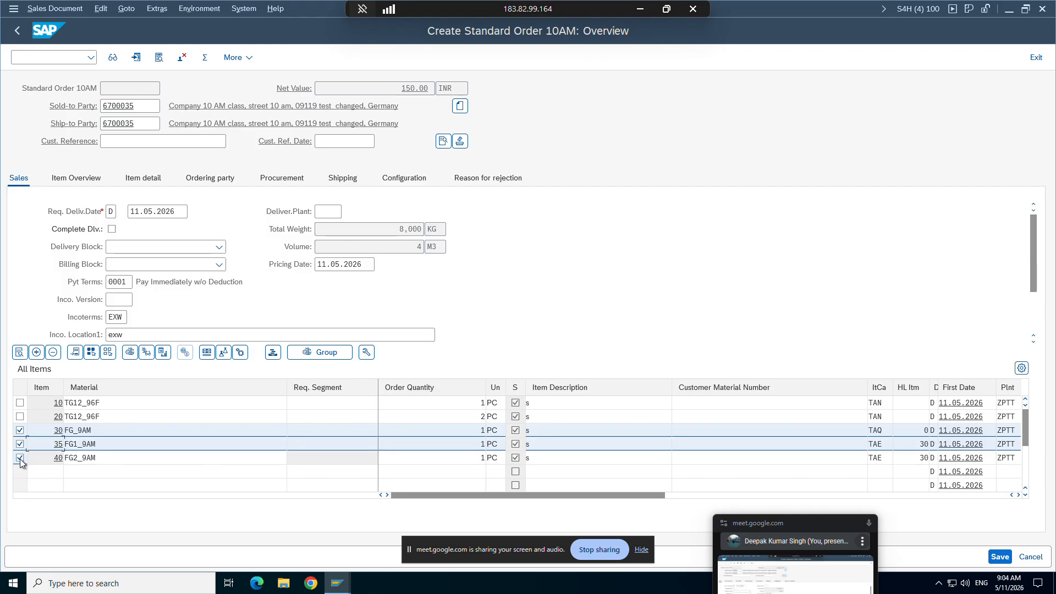
pyautogui.click(20, 458)
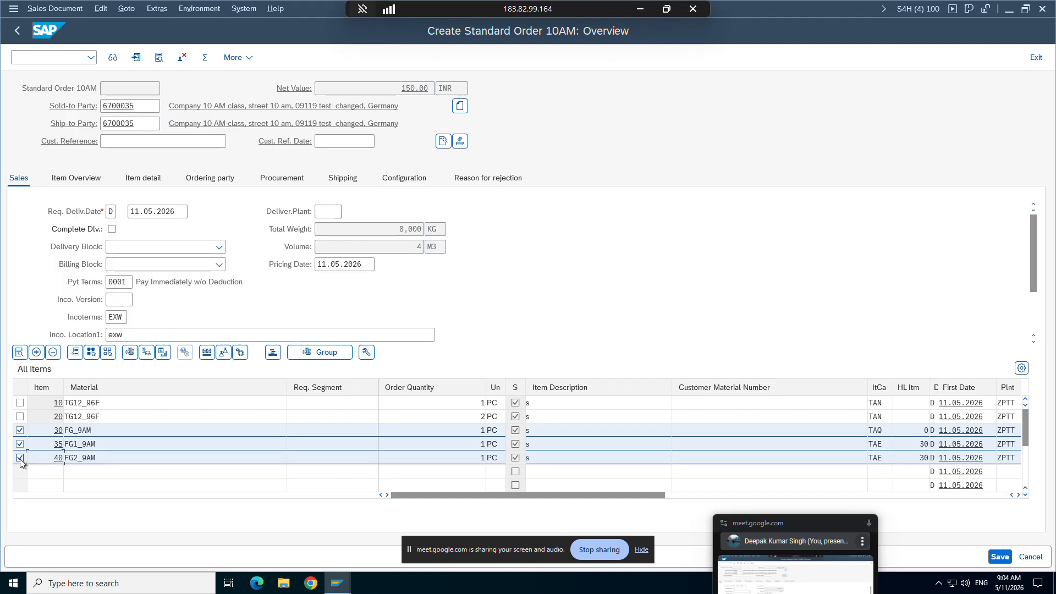
pyautogui.click(20, 431)
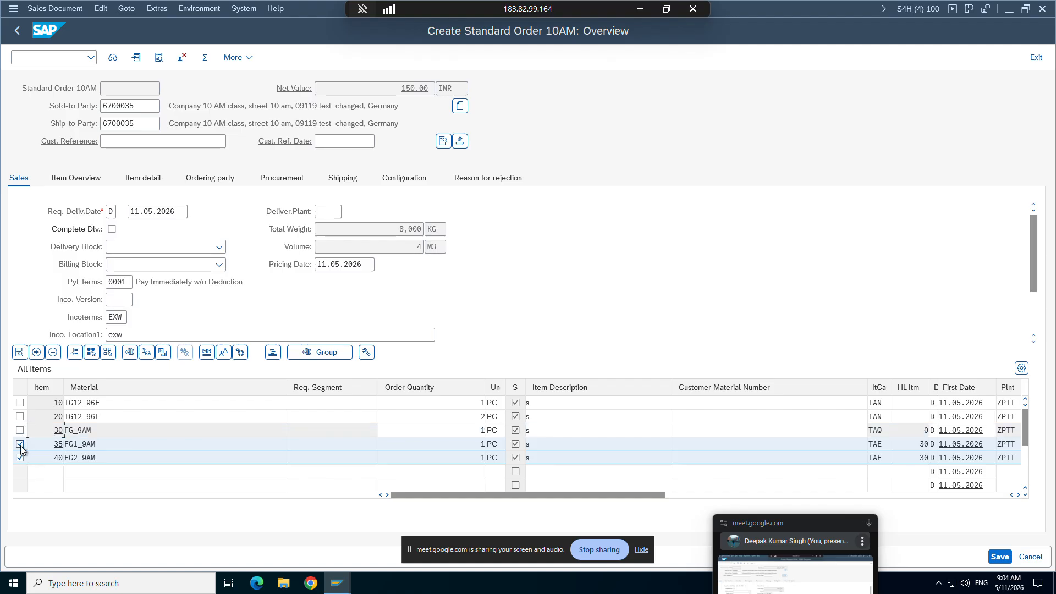
pyautogui.click(20, 444)
pyautogui.click(19, 458)
# Step: Mark the two TG12_96F items, check their higher-level item fields, and clear the marks
pyautogui.click(20, 403)
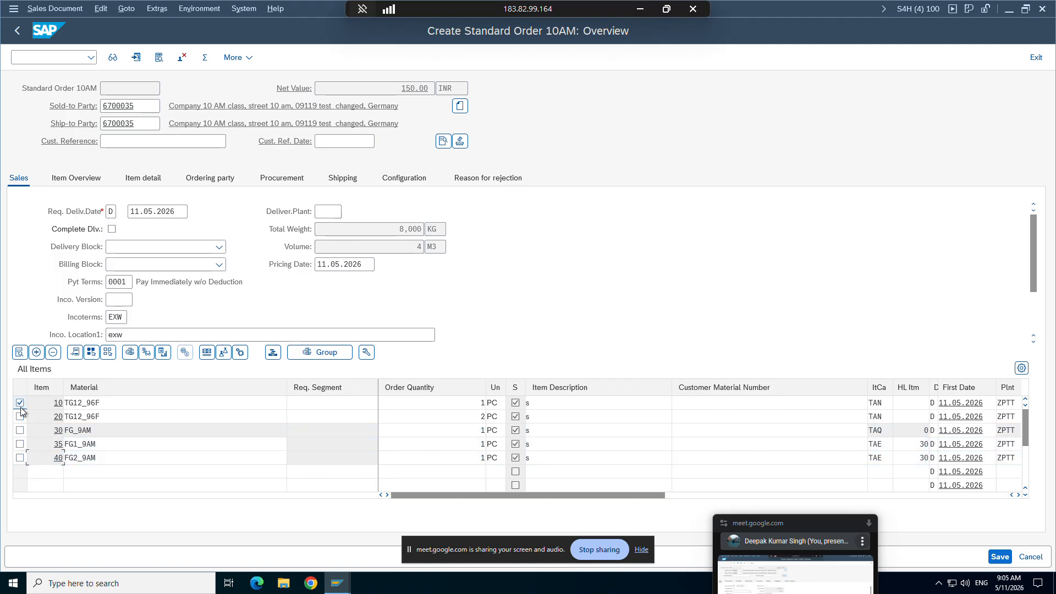
pyautogui.click(20, 416)
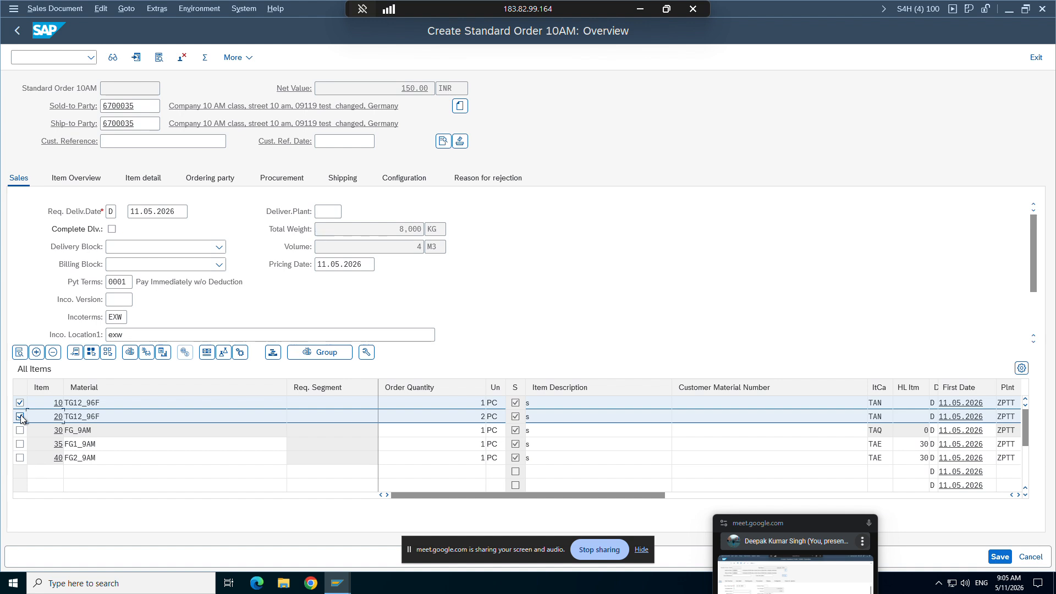
pyautogui.click(909, 405)
pyautogui.click(909, 414)
pyautogui.click(20, 417)
pyautogui.click(20, 416)
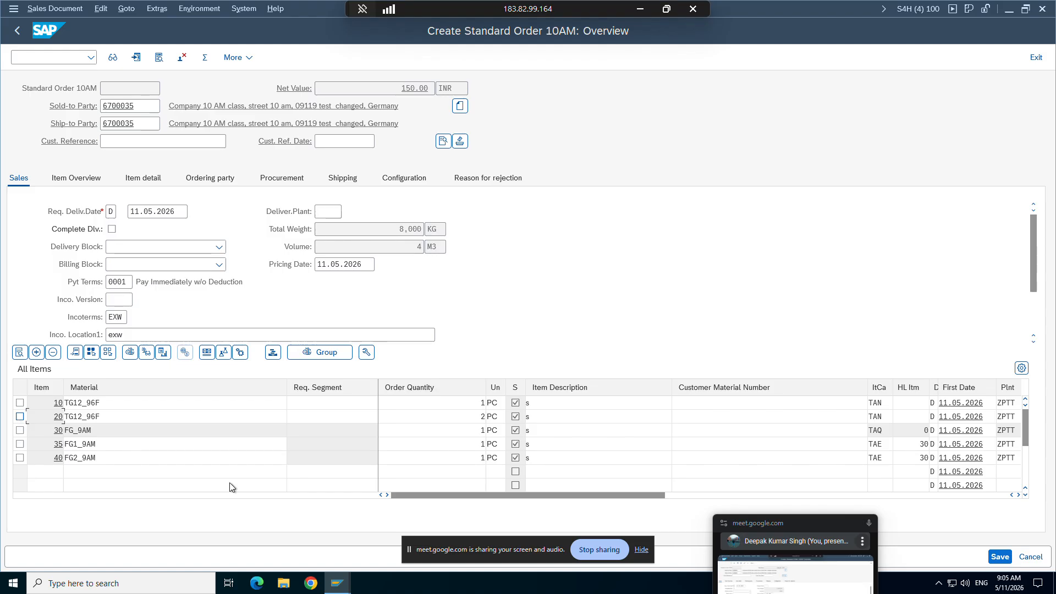
# Step: Return to the ZOR9 details and review the internal and external number range assignment fields
pyautogui.moveTo(339, 592)
pyautogui.click(335, 545)
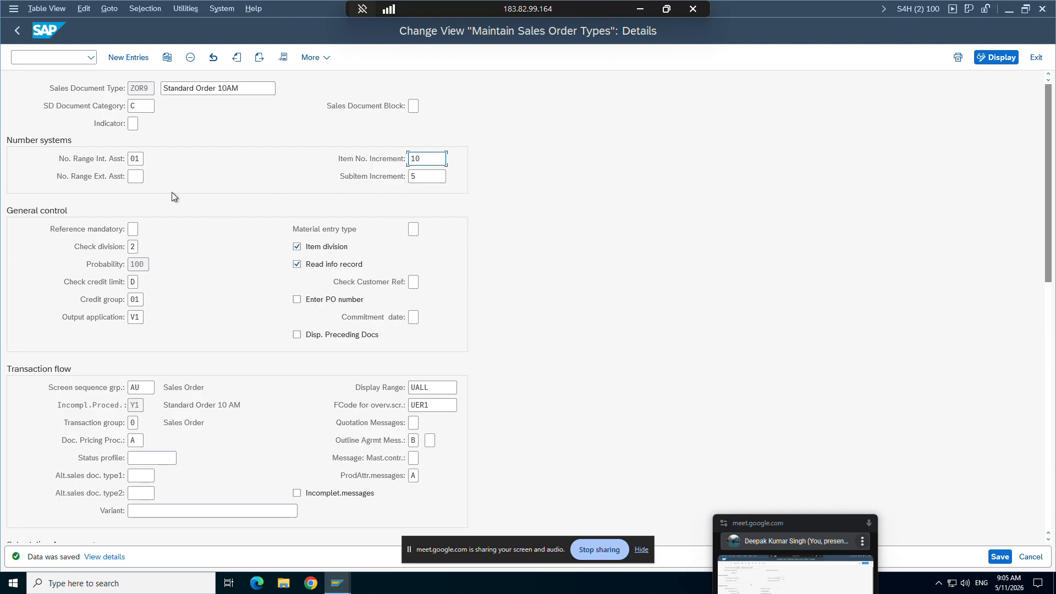
pyautogui.click(134, 175)
pyautogui.click(141, 161)
pyautogui.click(140, 177)
# Step: Switch to the SAP SD study material in Word and highlight the Reference mandatory explanation
pyautogui.click(647, 9)
pyautogui.scroll(-1, 422, 318)
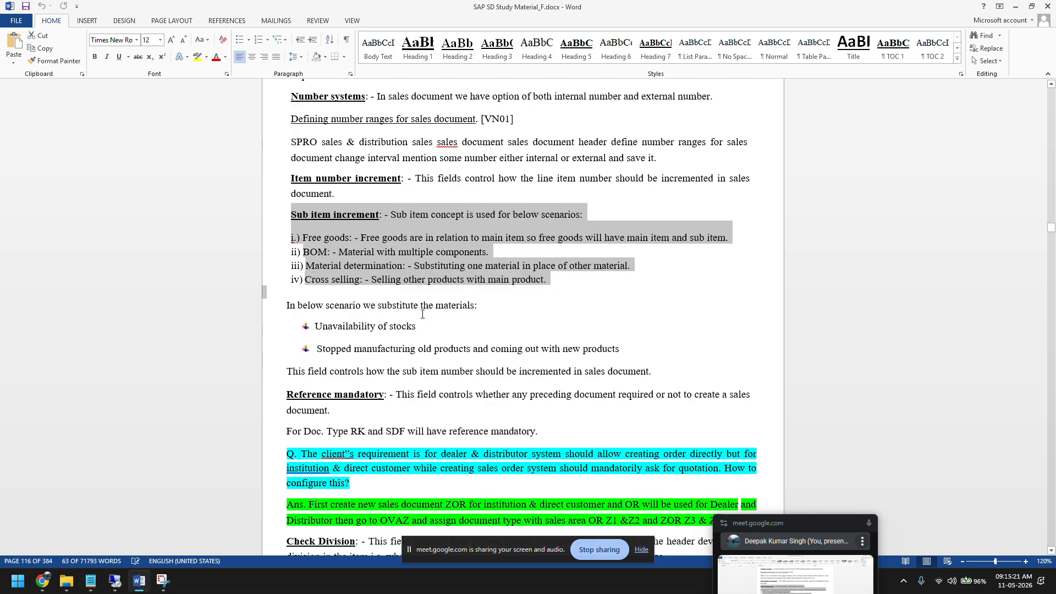
pyautogui.moveTo(540, 431); pyautogui.dragTo(286, 394)
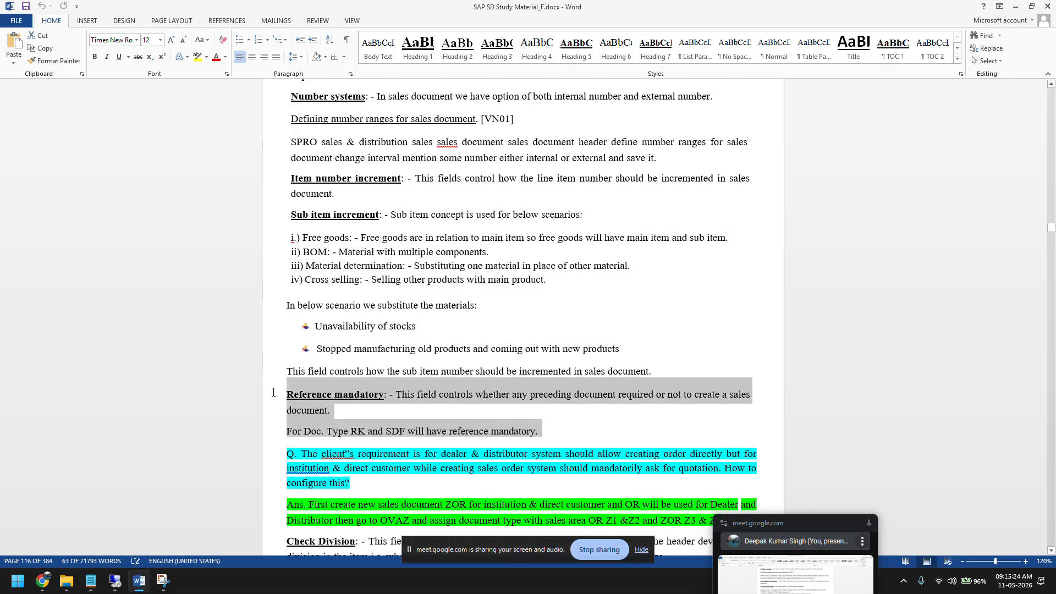
# Step: Switch back to SAP, close the material BOM display and first order windows, and bring up the new order
pyautogui.click(115, 580)
pyautogui.moveTo(337, 582)
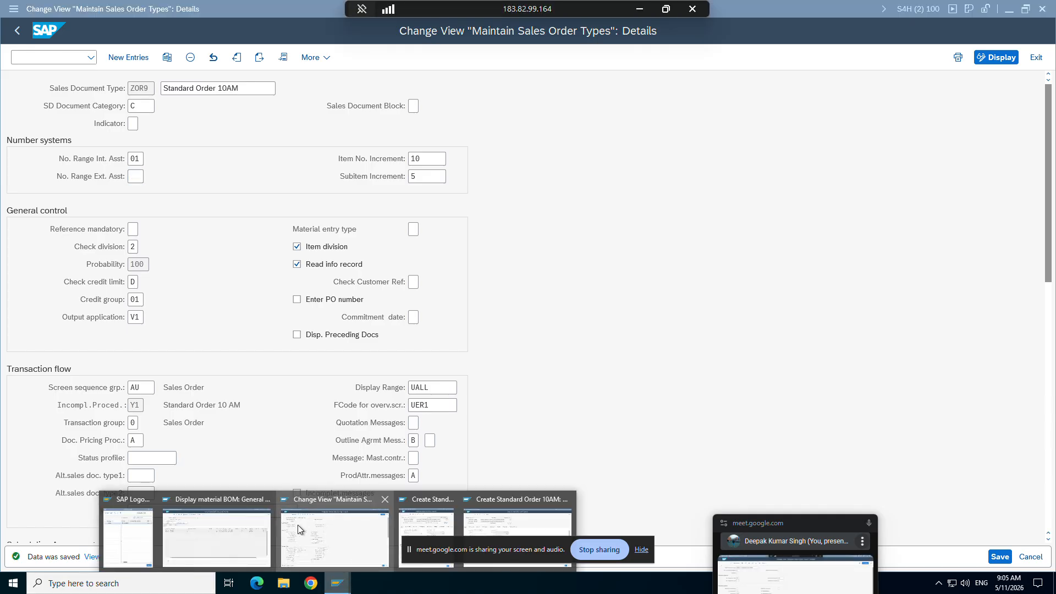
pyautogui.click(266, 499)
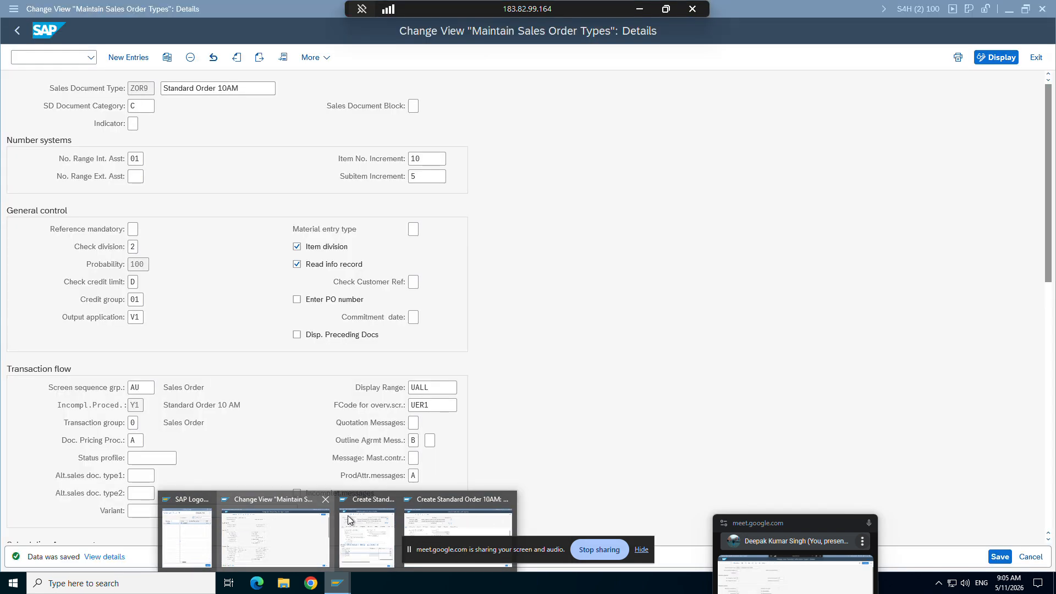
pyautogui.click(391, 500)
pyautogui.click(400, 518)
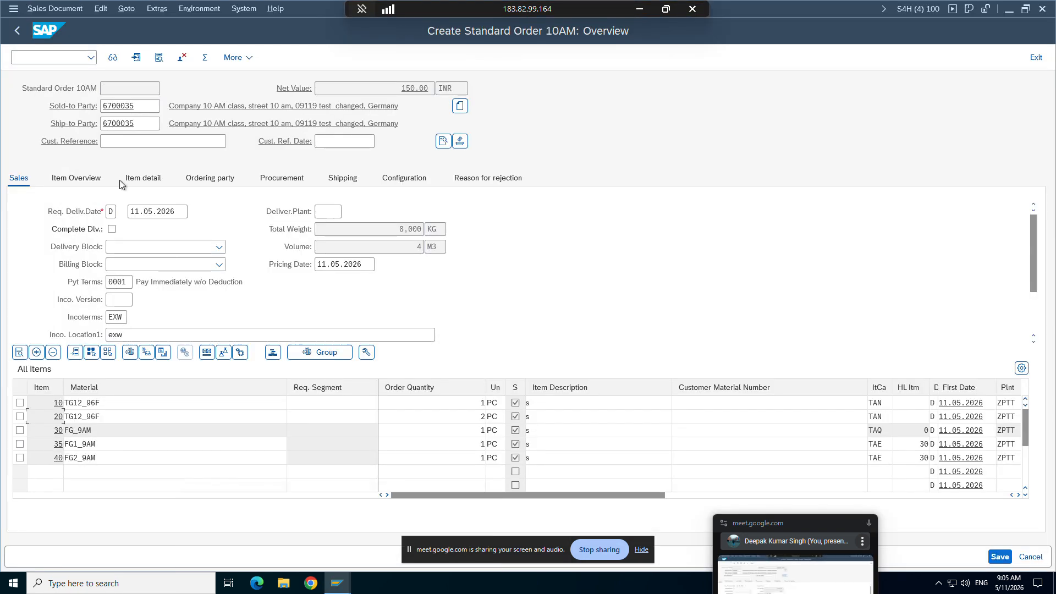
# Step: Leave the new order and restart sales document creation with transaction code /nva01
pyautogui.click(45, 57)
pyautogui.write('/nva01')
pyautogui.press('Return')
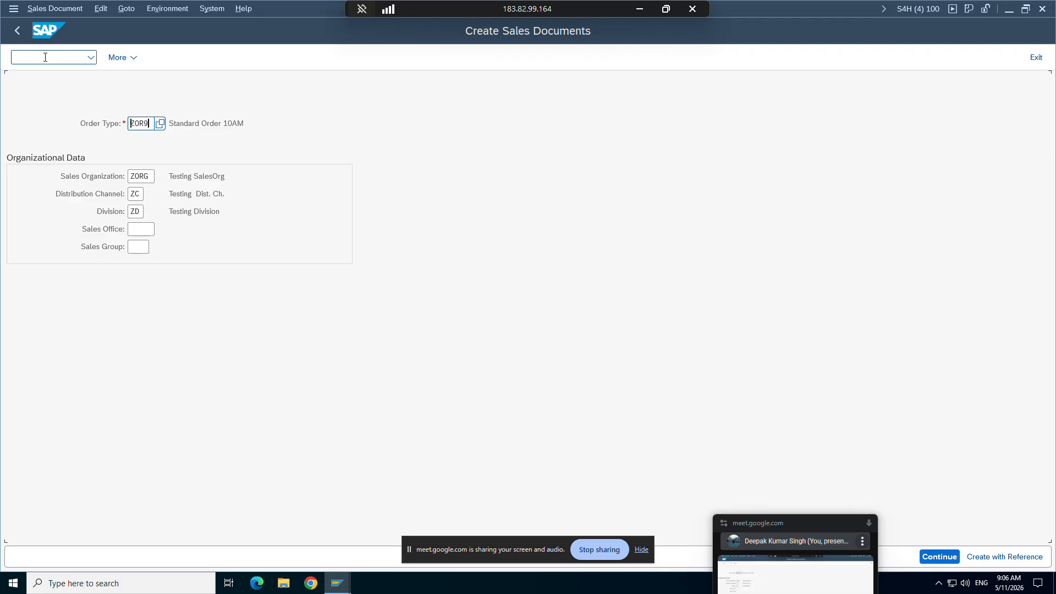
# Step: Locate the Create with Reference command for sales documents, and continue without a reference to the ZOR9 order overview
pyautogui.click(122, 10)
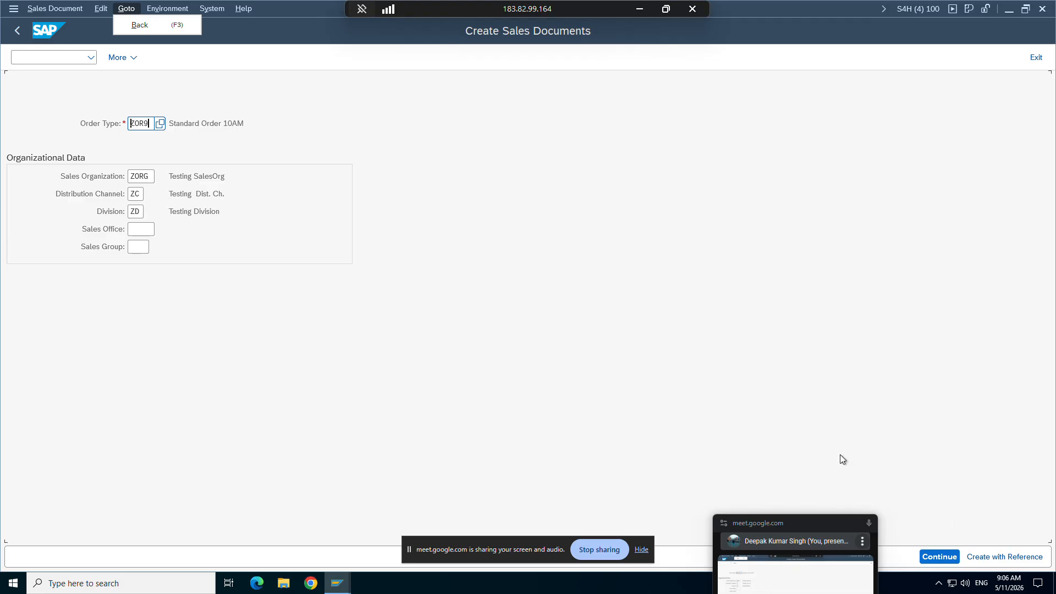
pyautogui.click(122, 57)
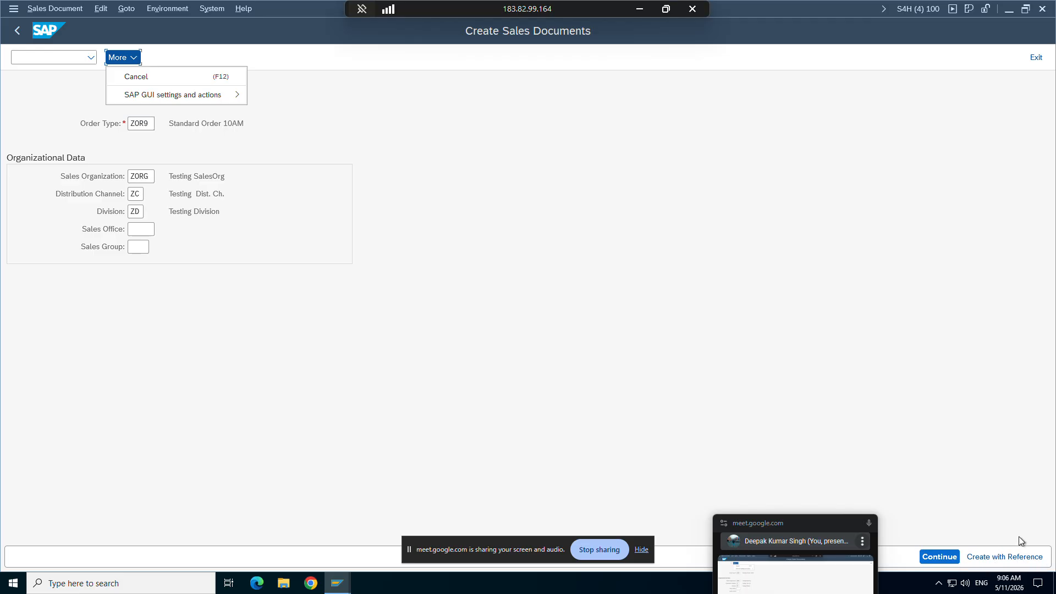
pyautogui.click(47, 10)
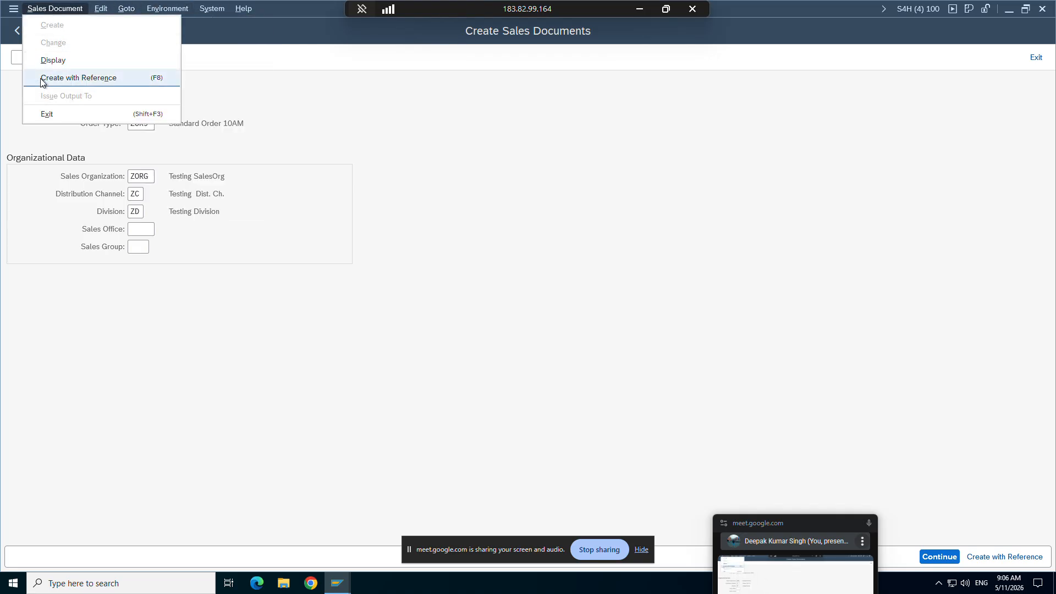
pyautogui.click(946, 485)
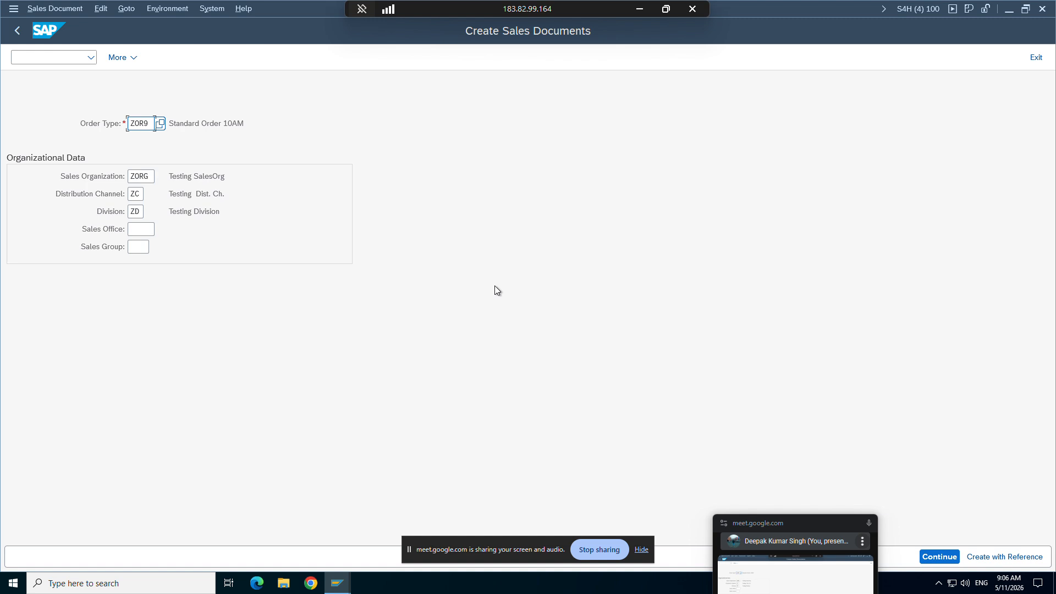
pyautogui.press('Return')
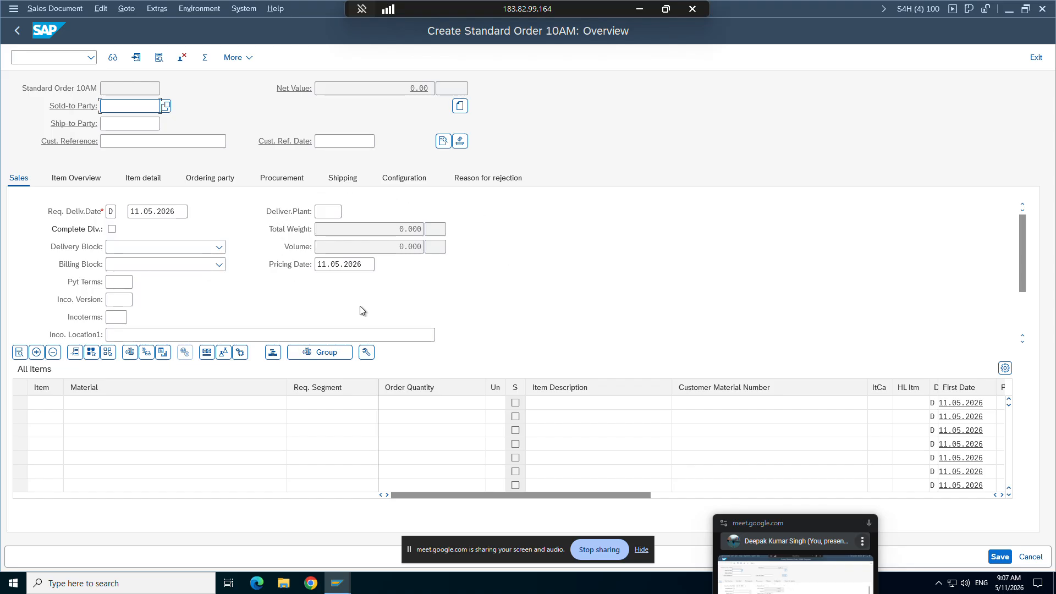
# Step: Switch to the ZOR9 sales document type details and set Reference mandatory to A, With reference to an inquiry
pyautogui.click(337, 583)
pyautogui.click(330, 537)
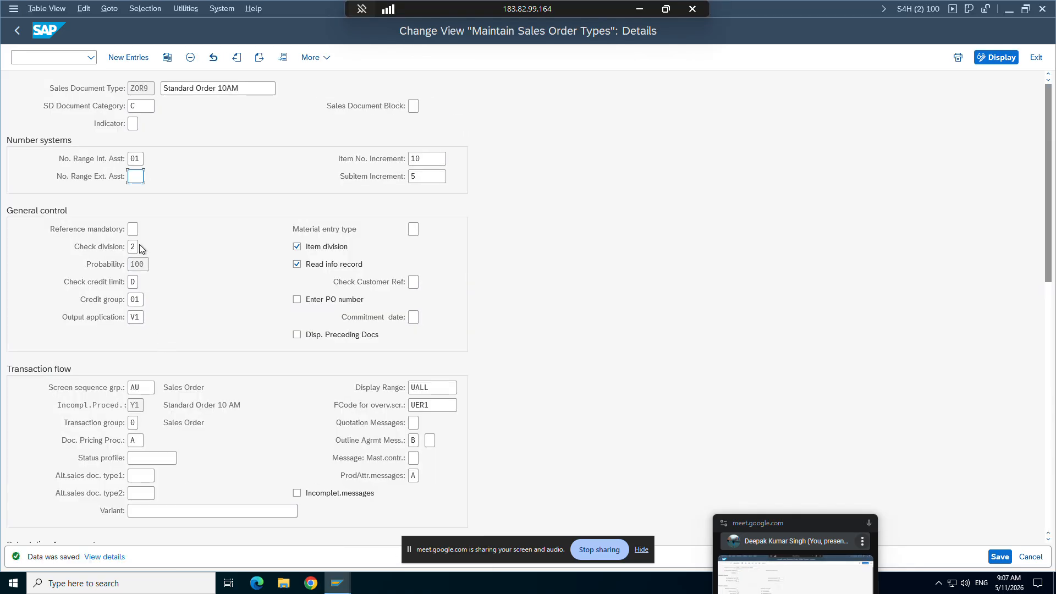
pyautogui.click(133, 229)
pyautogui.click(143, 229)
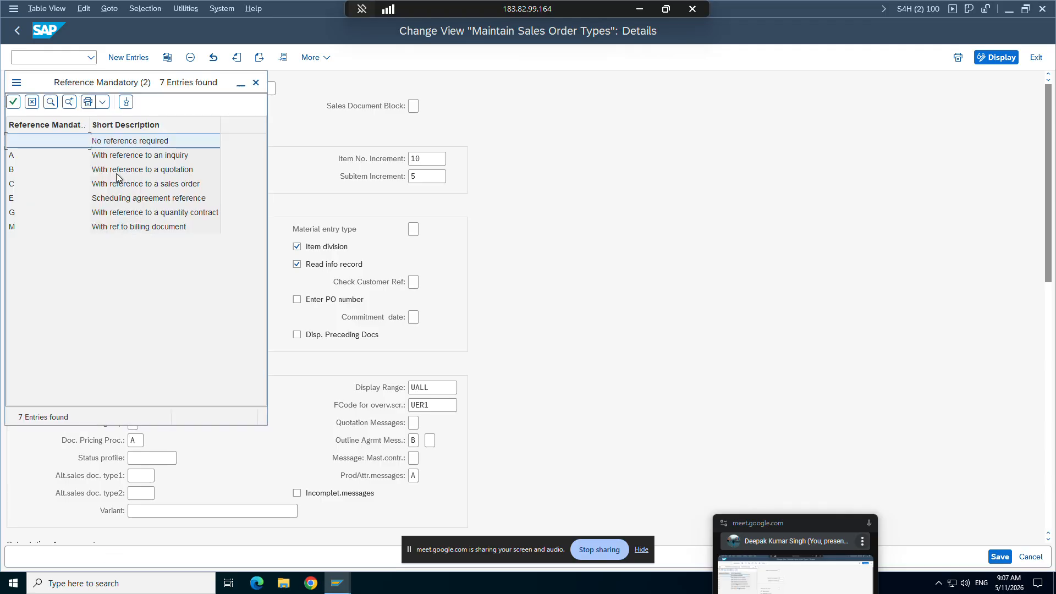
pyautogui.click(102, 145)
pyautogui.doubleClick(91, 156)
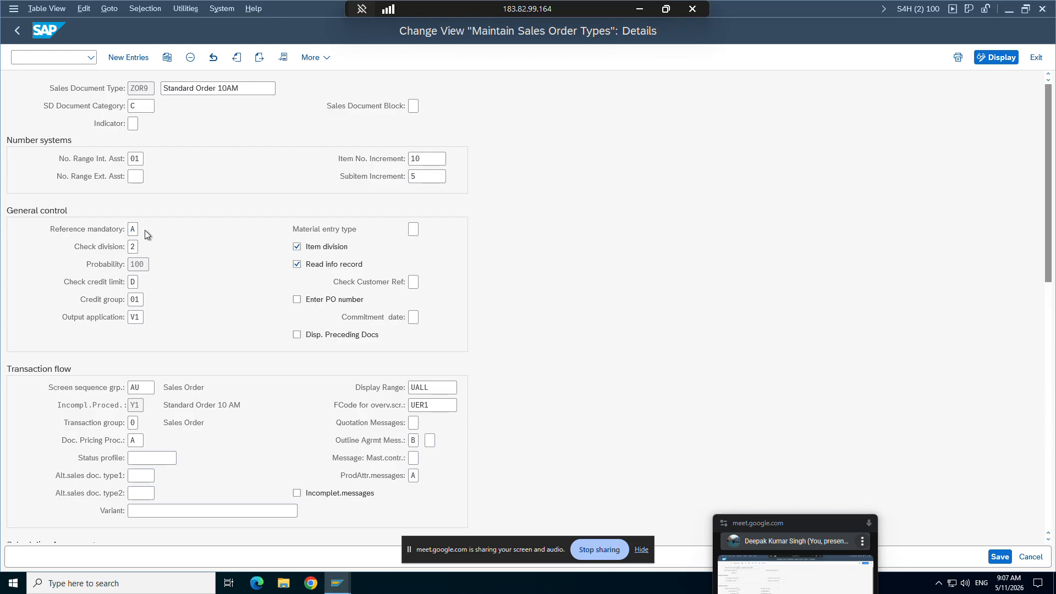
# Step: Review the available Reference mandatory options without changing the selection, and save the ZOR9 settings
pyautogui.click(144, 230)
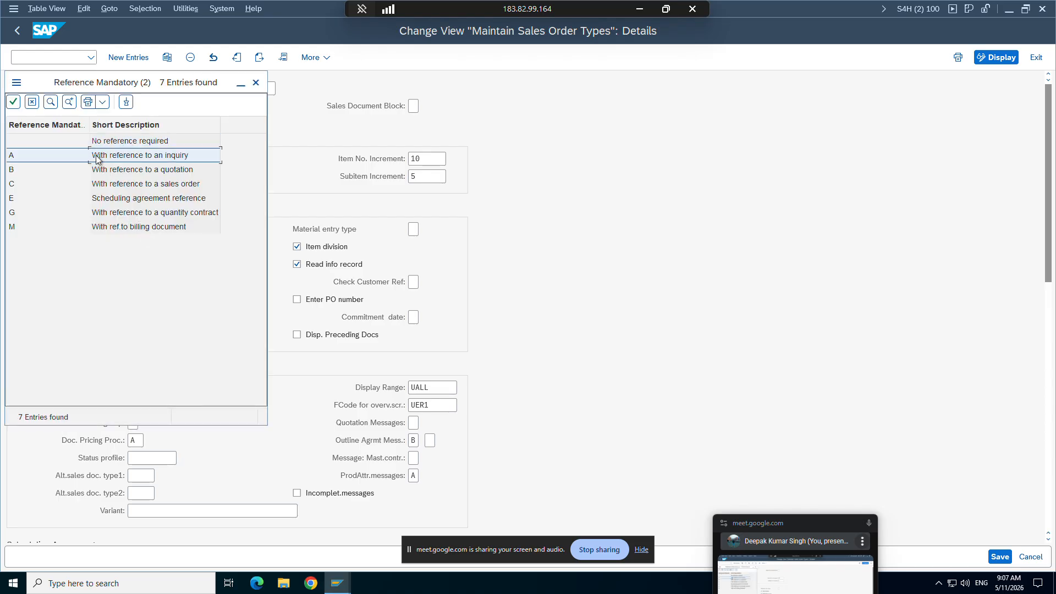
pyautogui.moveTo(120, 89); pyautogui.dragTo(158, 119)
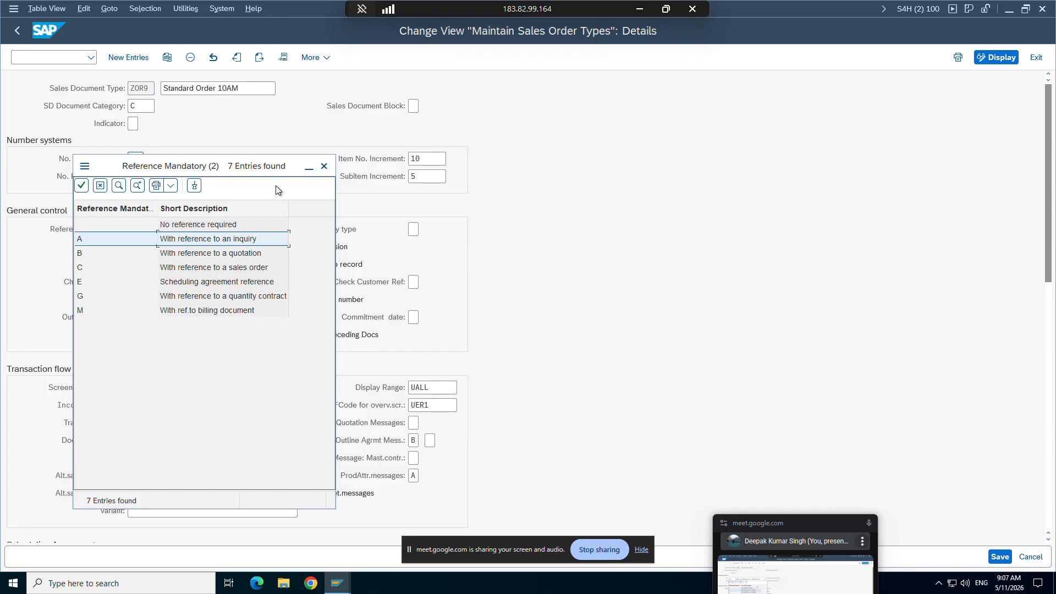
pyautogui.click(324, 166)
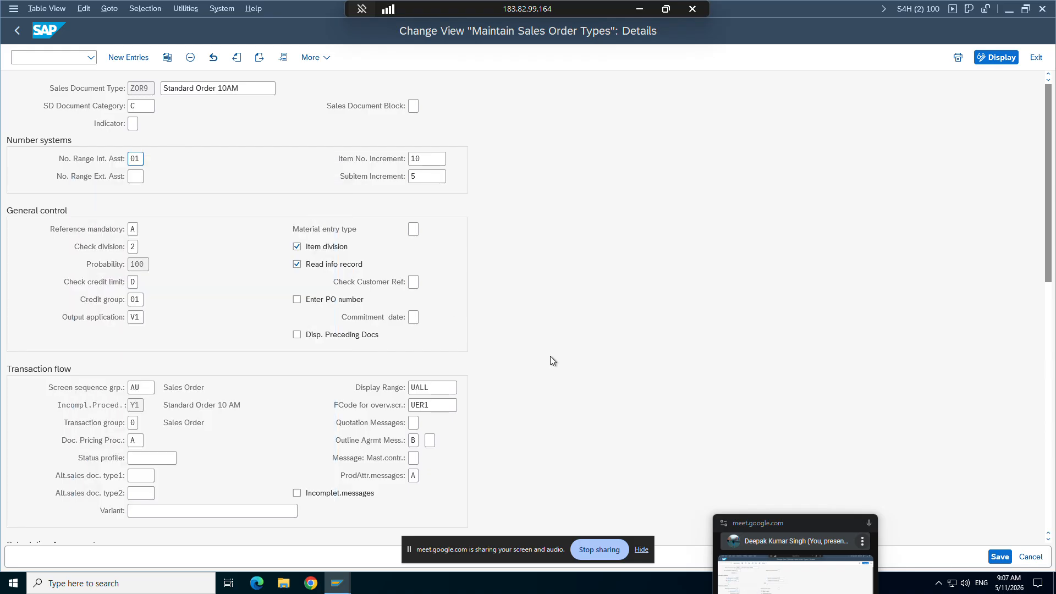
pyautogui.click(999, 556)
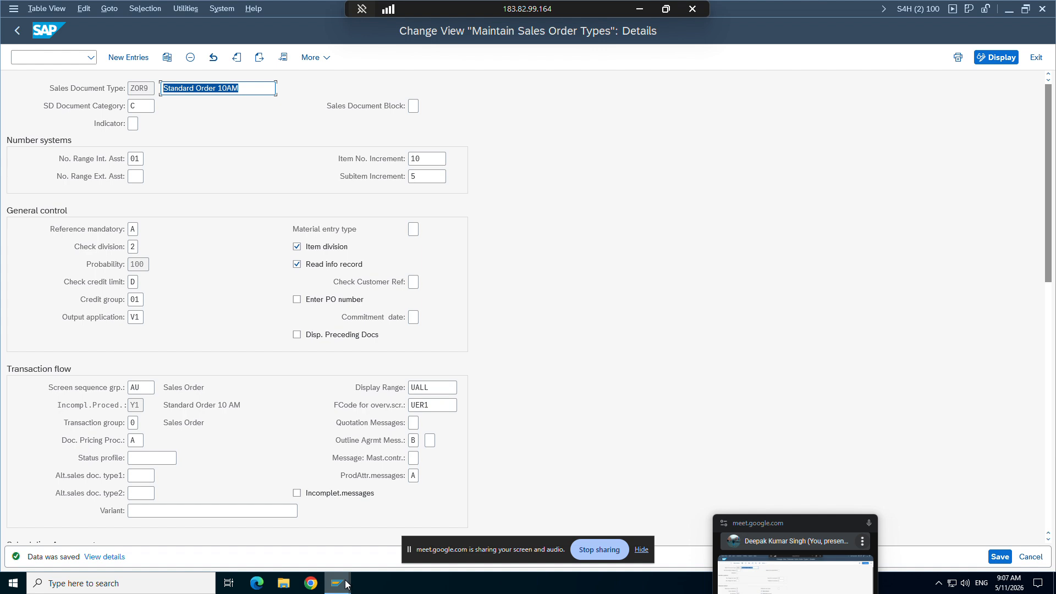
# Step: Return to the order window, restart sales document creation with /nva01, and continue with order type ZOR9
pyautogui.moveTo(346, 584)
pyautogui.click(387, 532)
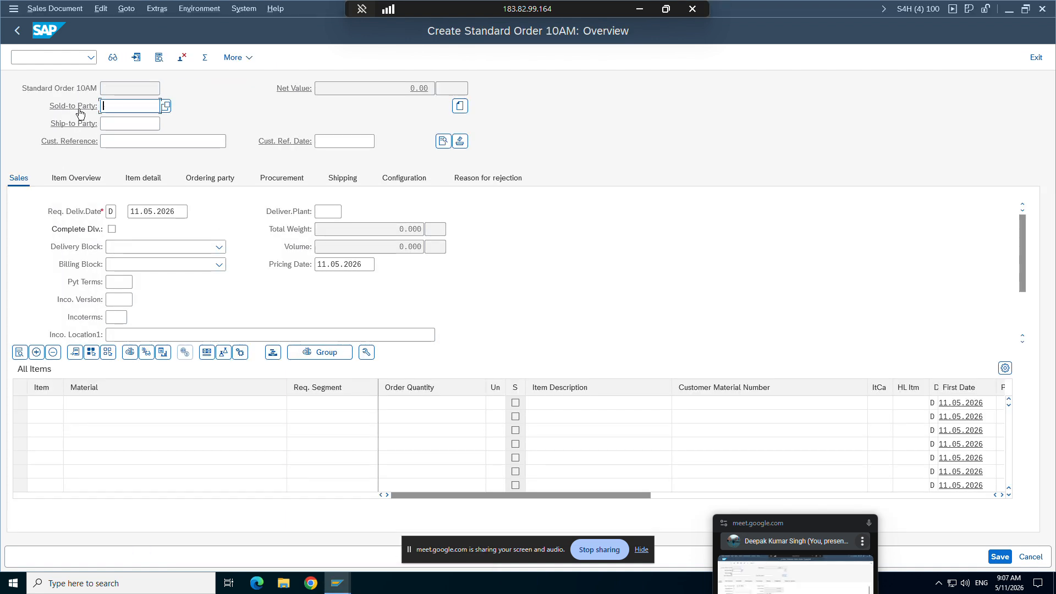
pyautogui.click(48, 59)
pyautogui.write('/nva01')
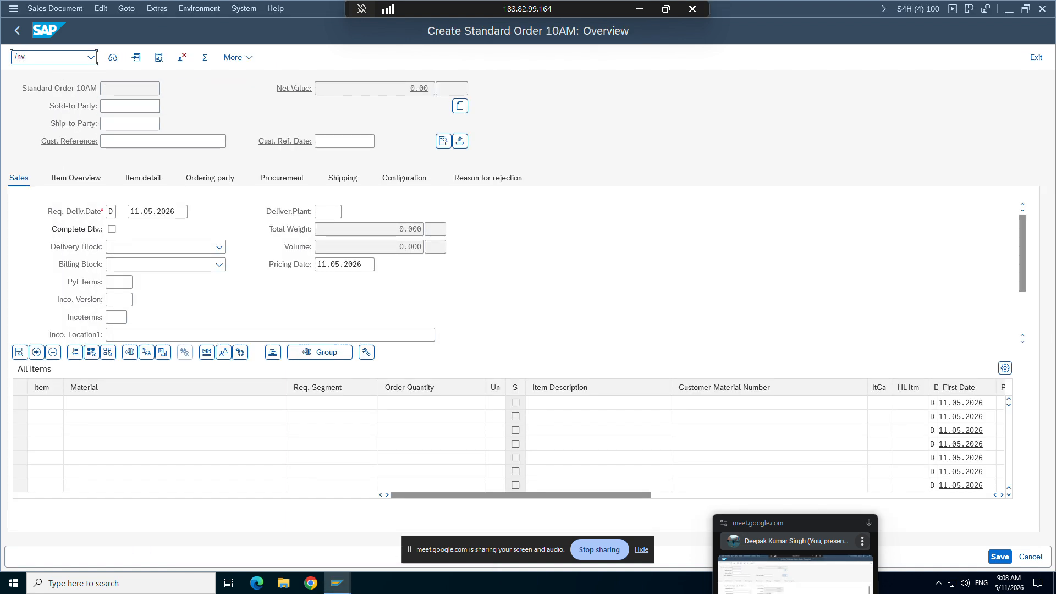
pyautogui.press('Return')
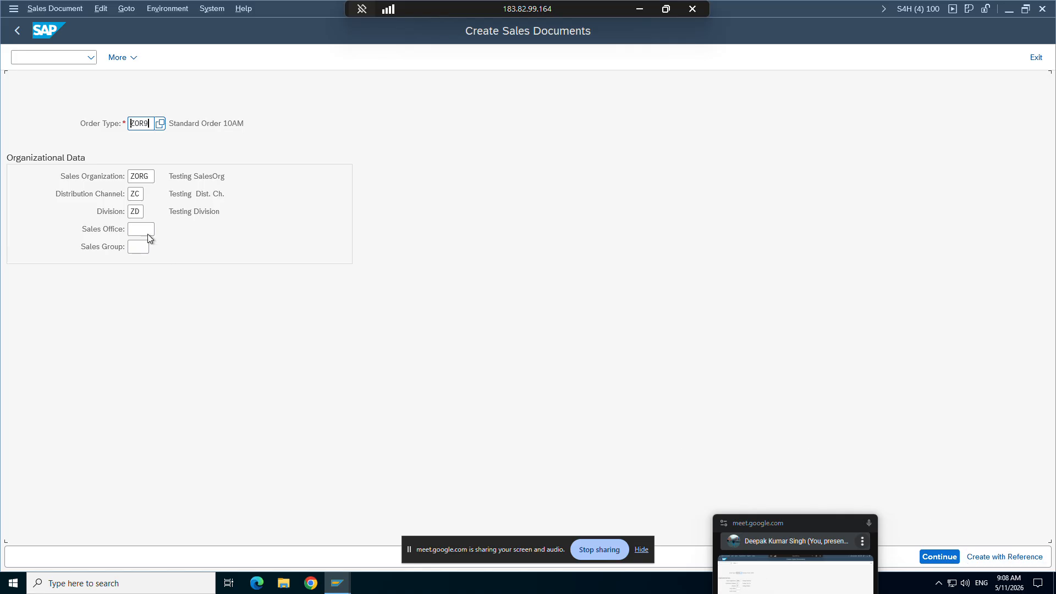
pyautogui.click(931, 557)
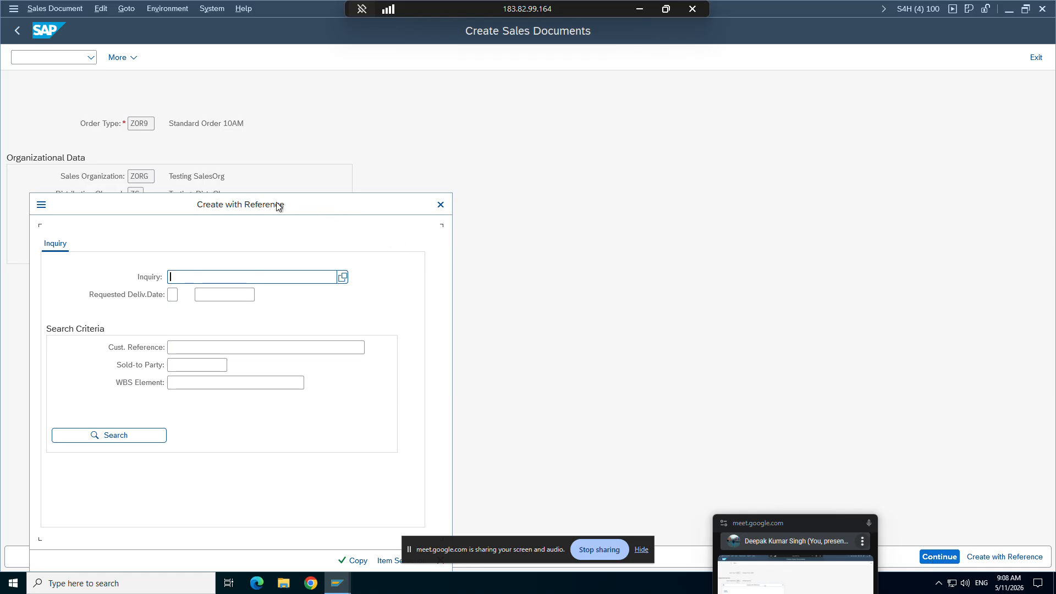
# Step: Close the Create with Reference dialog and call it up again, placing it clear of the organizational data
pyautogui.click(440, 205)
pyautogui.click(132, 195)
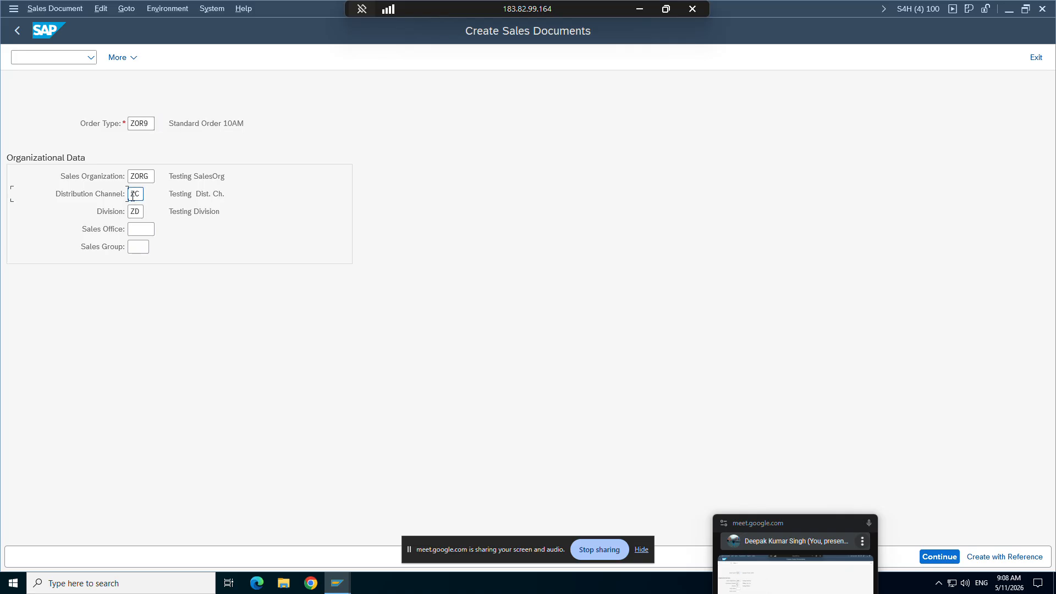
pyautogui.press('F8')
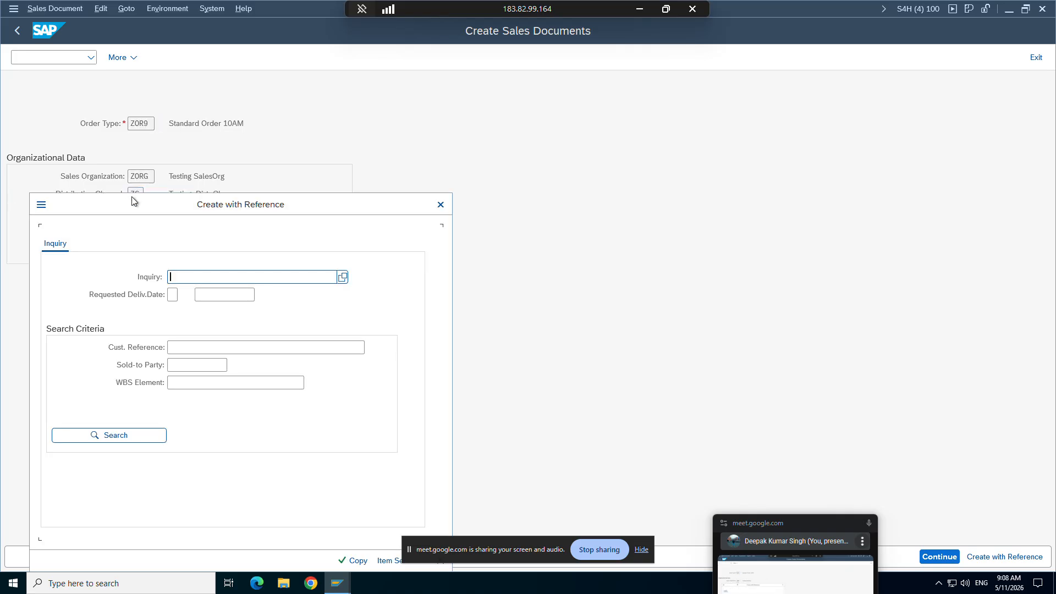
pyautogui.moveTo(134, 201); pyautogui.dragTo(439, 98)
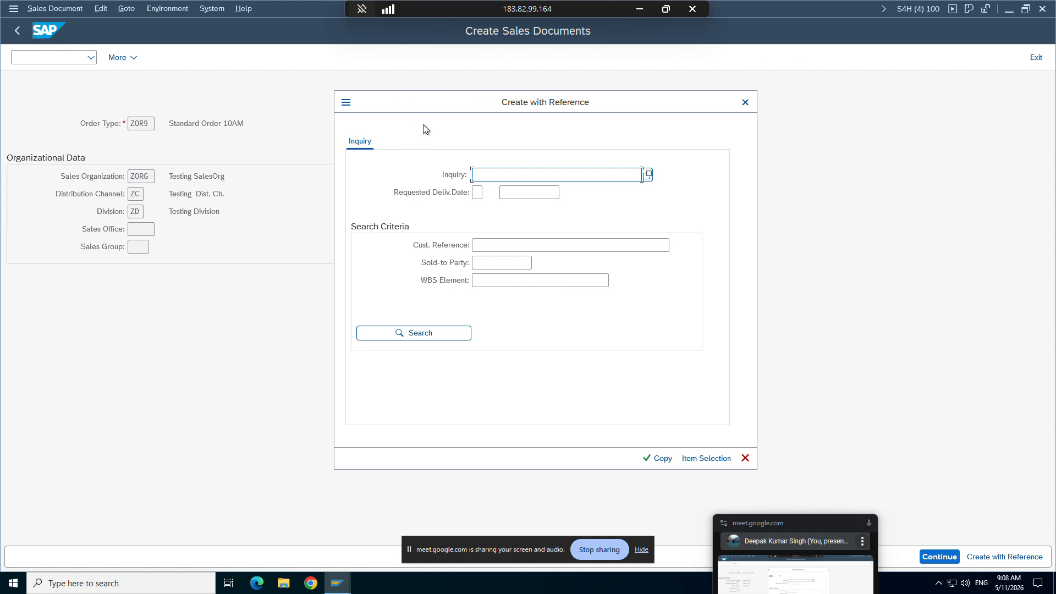
# Step: Return to the ZOR9 details, review the Reference mandatory options, and set the field to blank, No reference required
pyautogui.click(338, 582)
pyautogui.click(327, 551)
pyautogui.click(135, 229)
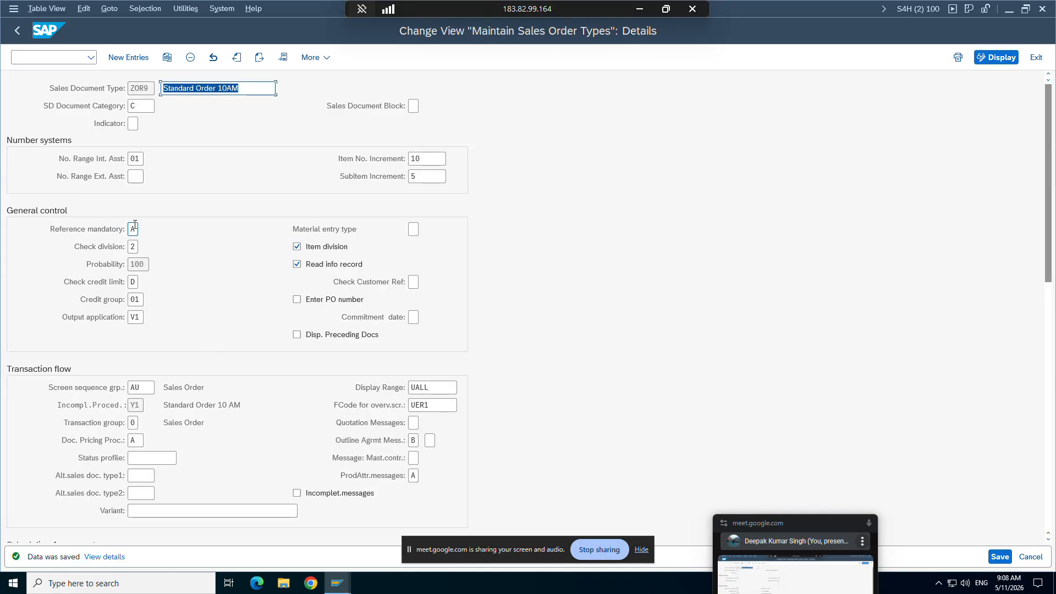
pyautogui.click(144, 229)
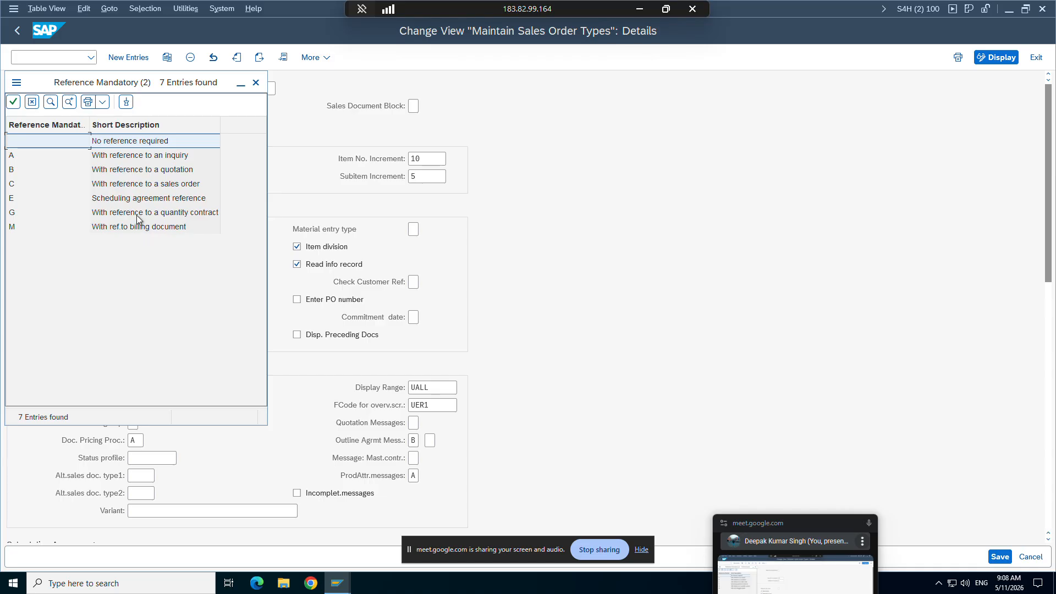
pyautogui.click(129, 172)
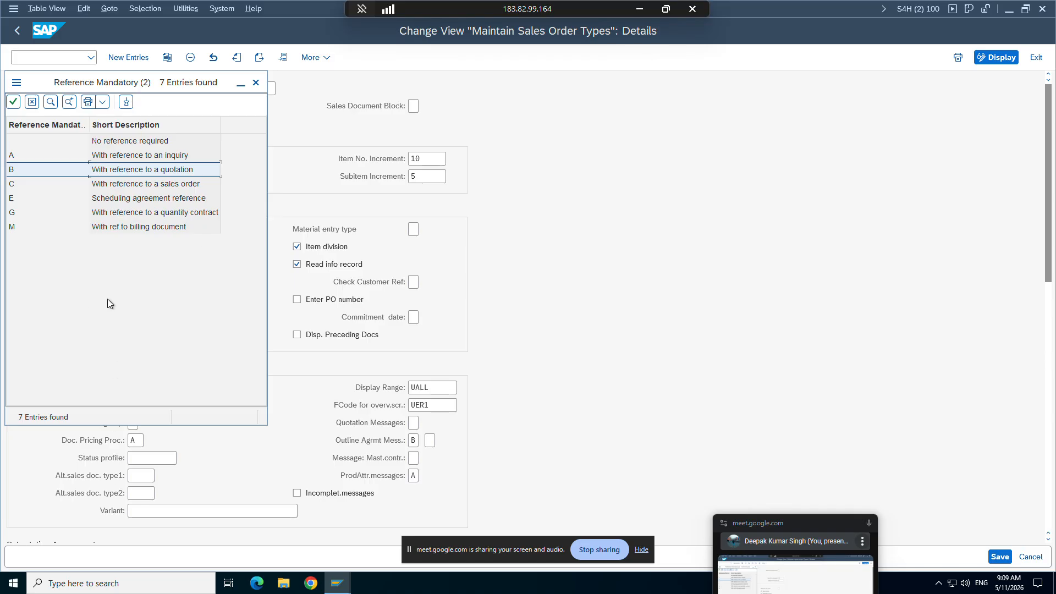
pyautogui.click(34, 142)
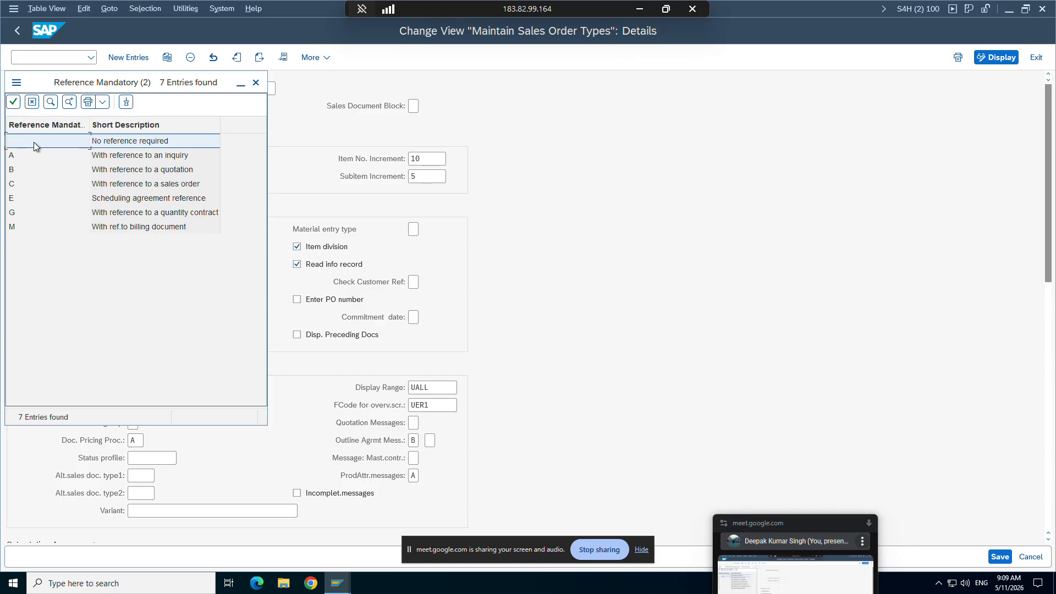
pyautogui.doubleClick(34, 142)
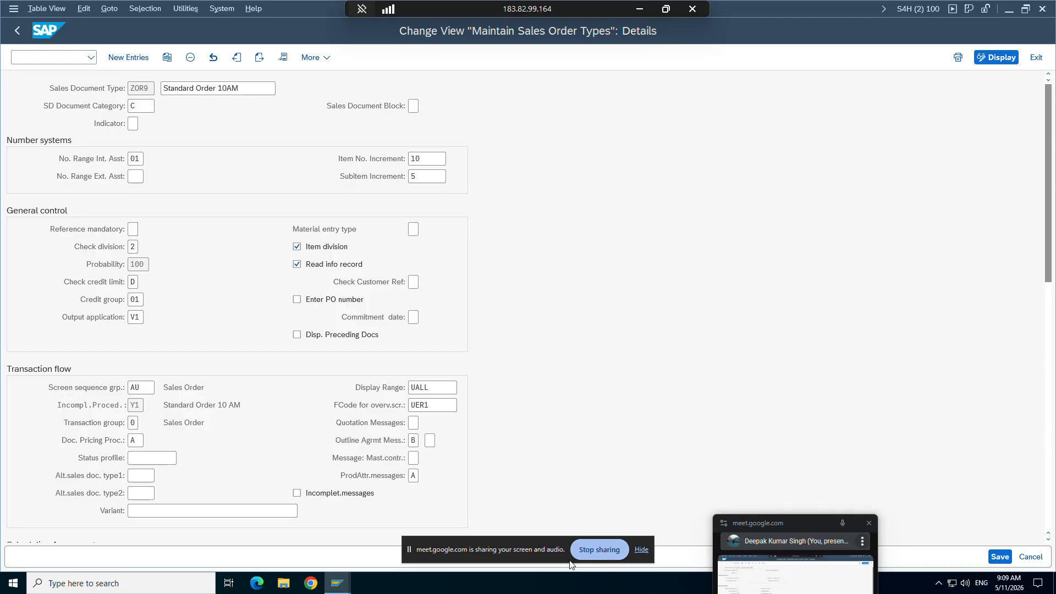
# Step: Switch back to sales document creation, cancel the Create with Reference dialog, and restart the transaction with /nva01
pyautogui.click(338, 587)
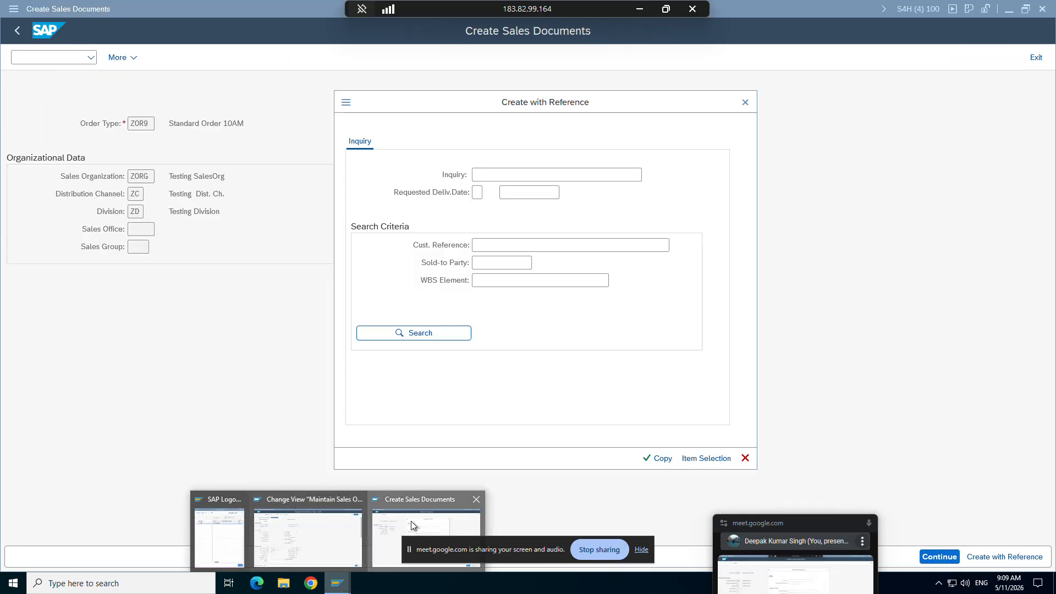
pyautogui.click(413, 526)
pyautogui.click(745, 458)
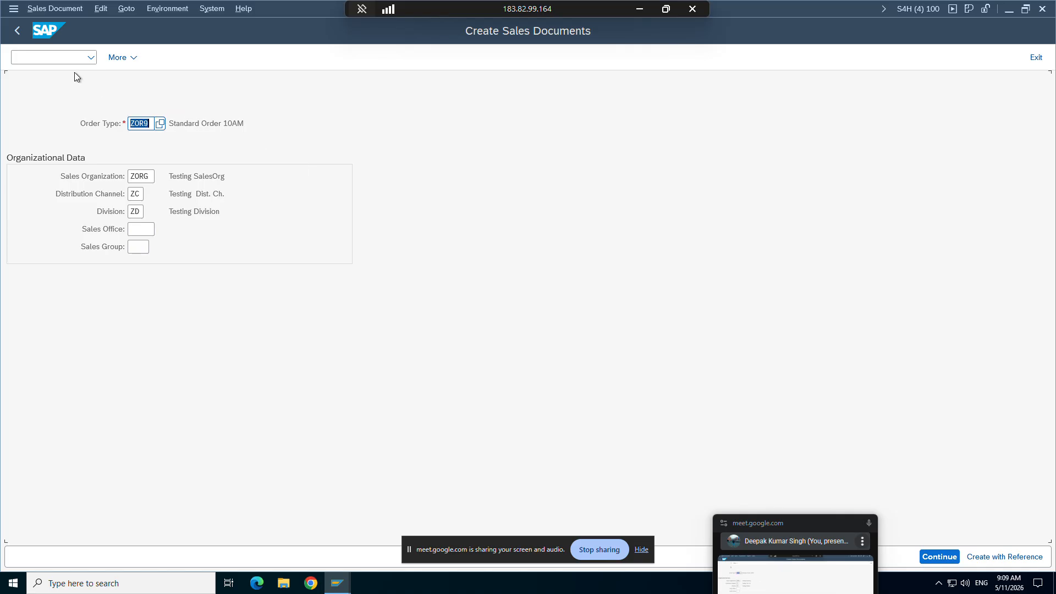
pyautogui.click(40, 56)
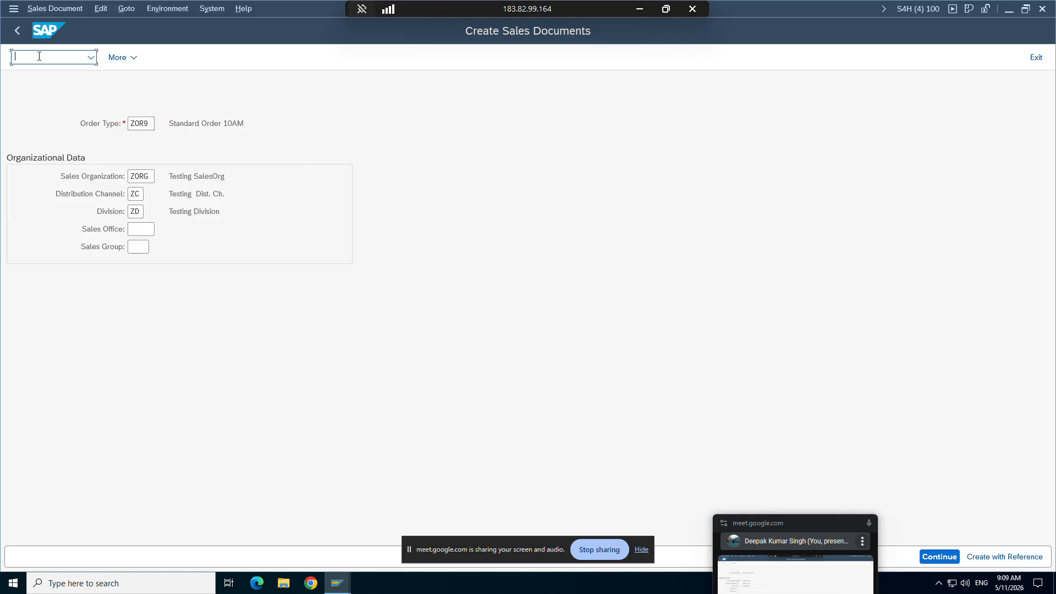
pyautogui.write('/nva01')
pyautogui.press('Return')
# Step: Open Create with Reference for ZOR9, close it without a reference document, and continue to the order overview
pyautogui.click(1001, 557)
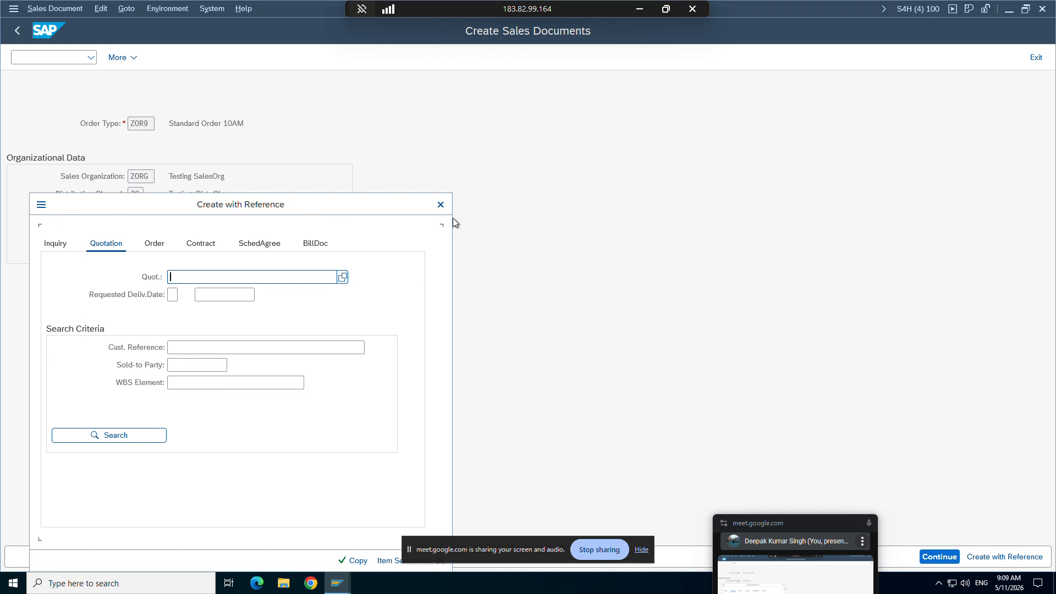
pyautogui.click(441, 204)
pyautogui.click(929, 557)
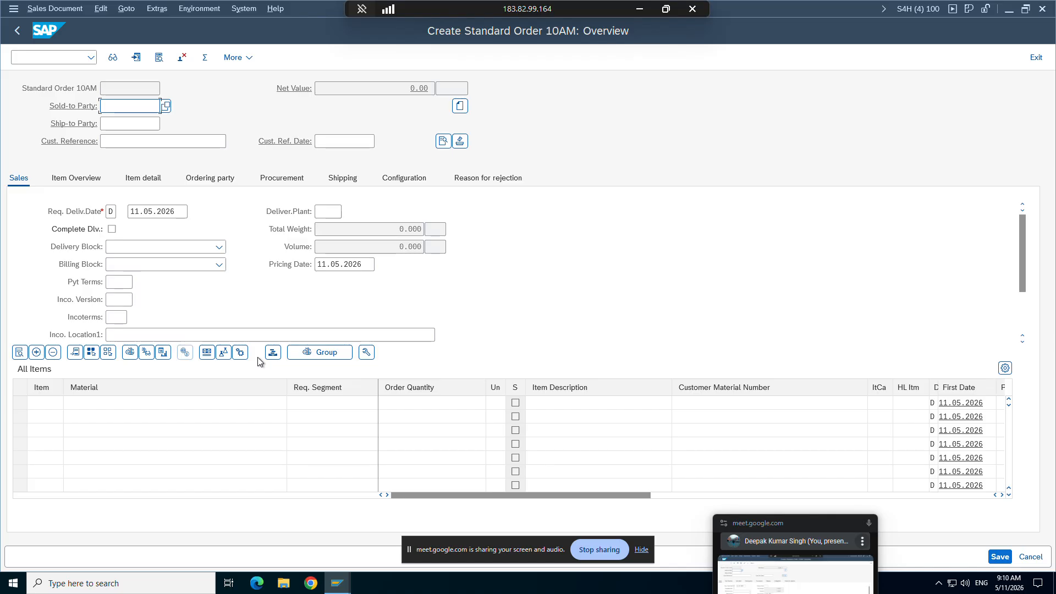
# Step: Switch to the SAP SD study material in Word and read on from Reference mandatory to the Check Division explanation
pyautogui.moveTo(759, 523); pyautogui.dragTo(804, 374)
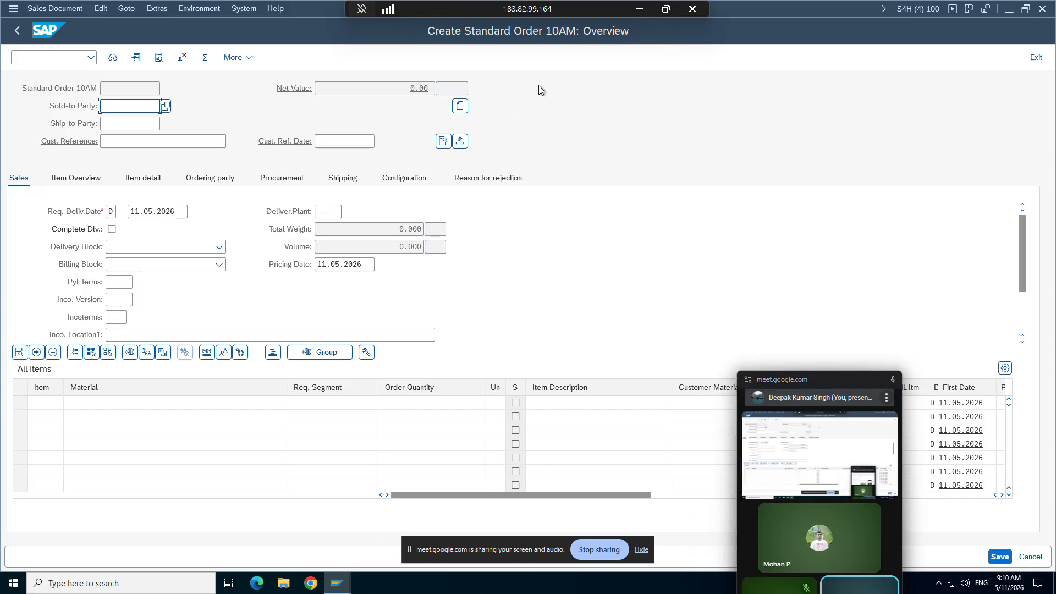
pyautogui.click(639, 10)
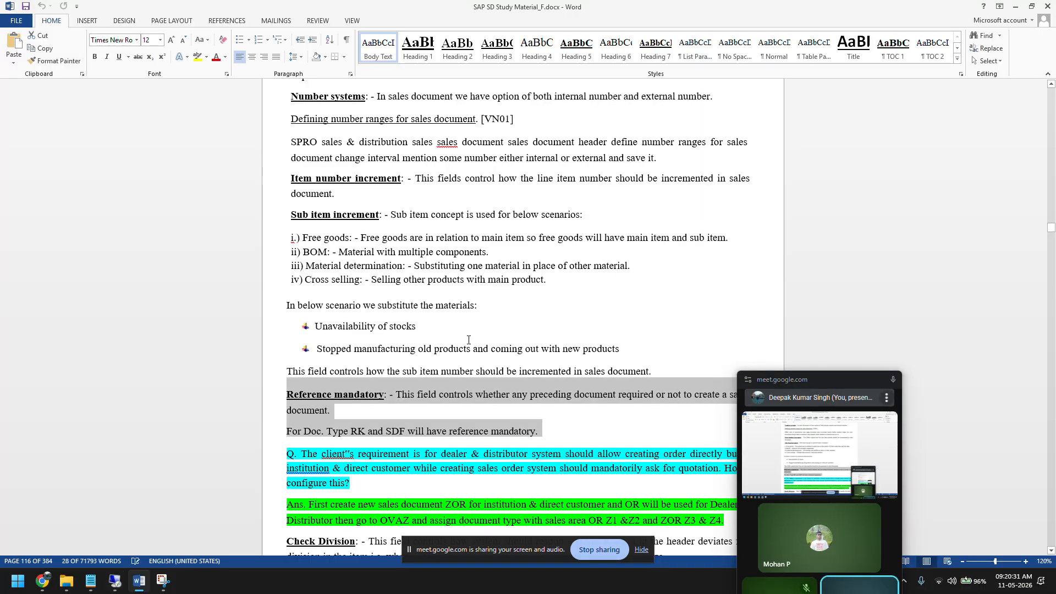
pyautogui.scroll(-2, 467, 346)
pyautogui.scroll(-3, 467, 344)
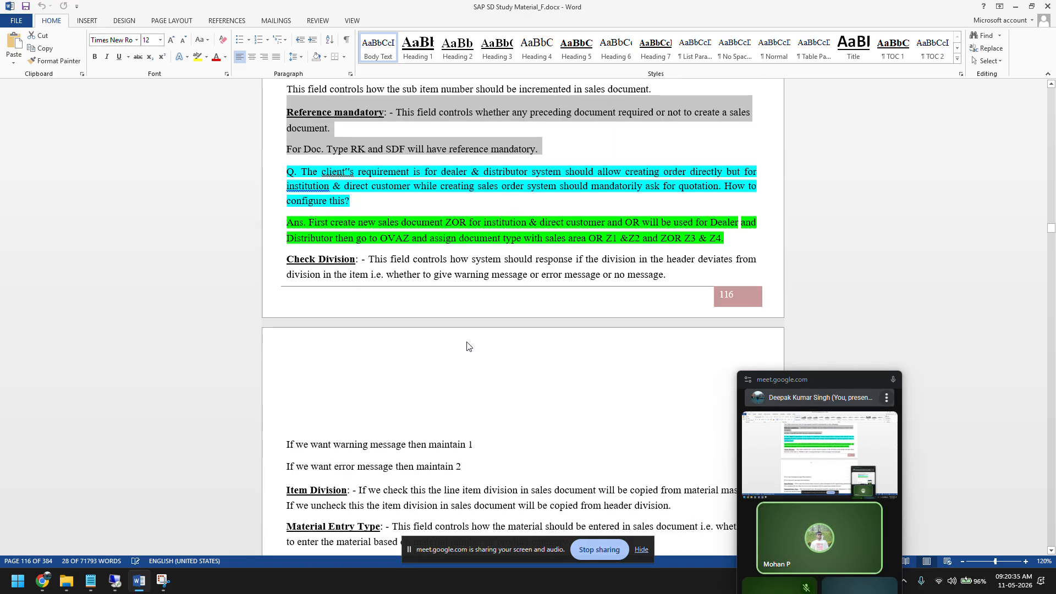
pyautogui.scroll(-2, 467, 345)
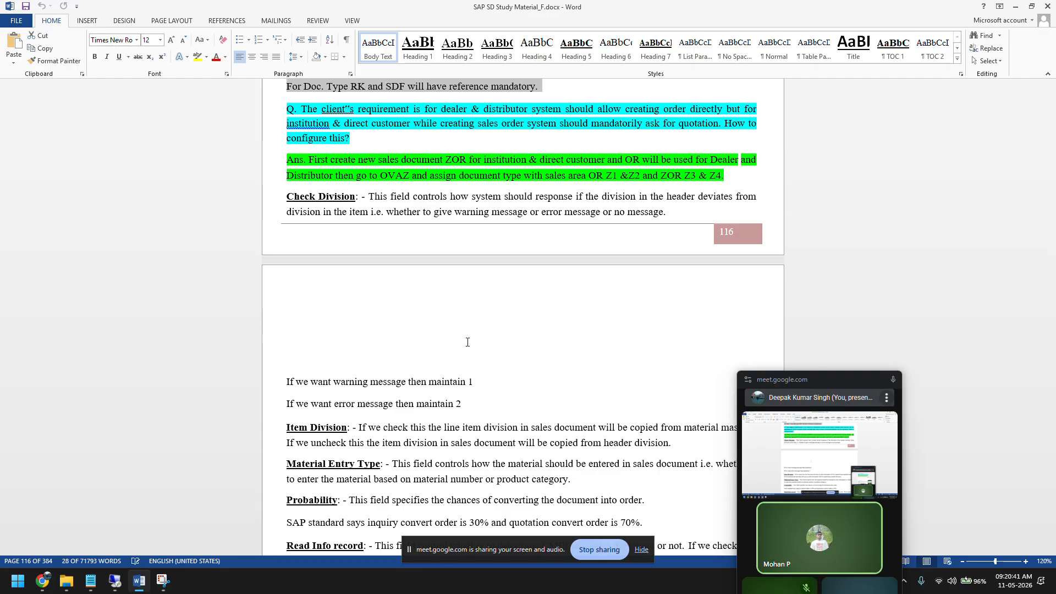
pyautogui.scroll(-1, 467, 342)
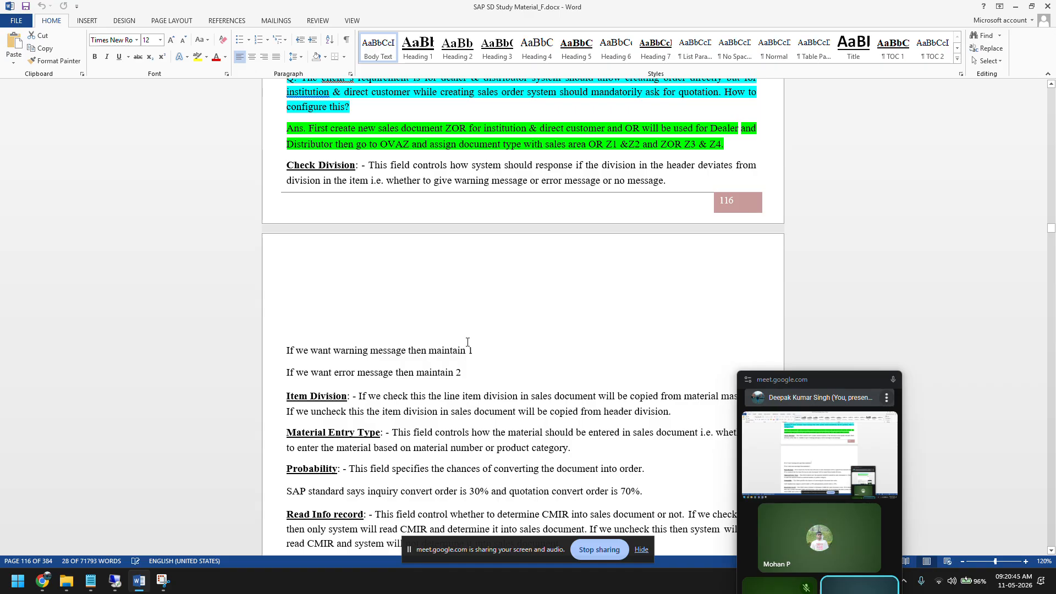
# Step: Switch back to SAP, restart sales document creation with /nva01, and continue to the ZOR9 order overview
pyautogui.moveTo(821, 381); pyautogui.dragTo(907, 315)
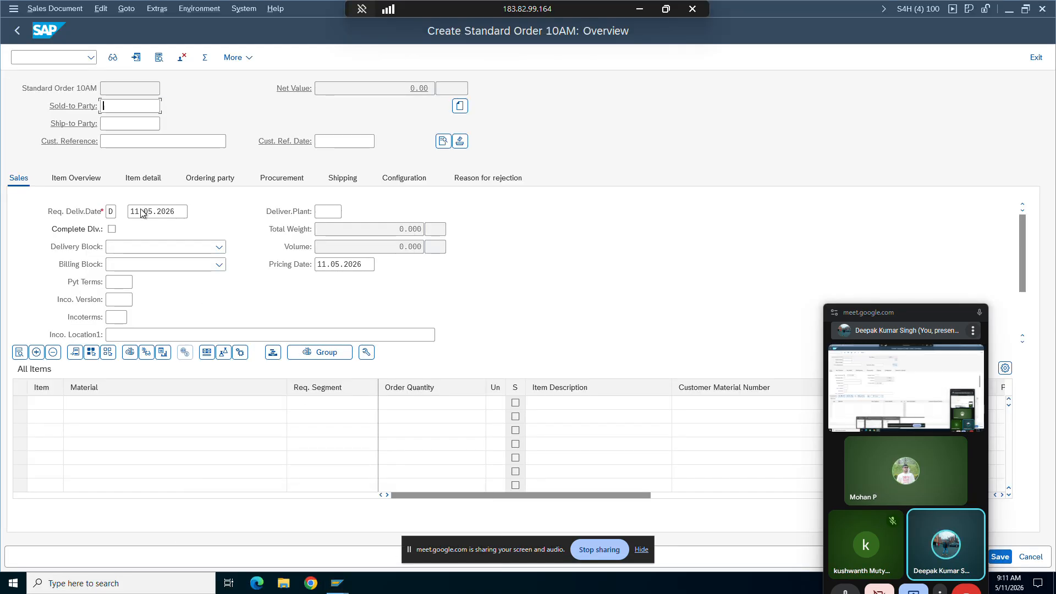
pyautogui.click(40, 59)
pyautogui.write('/n')
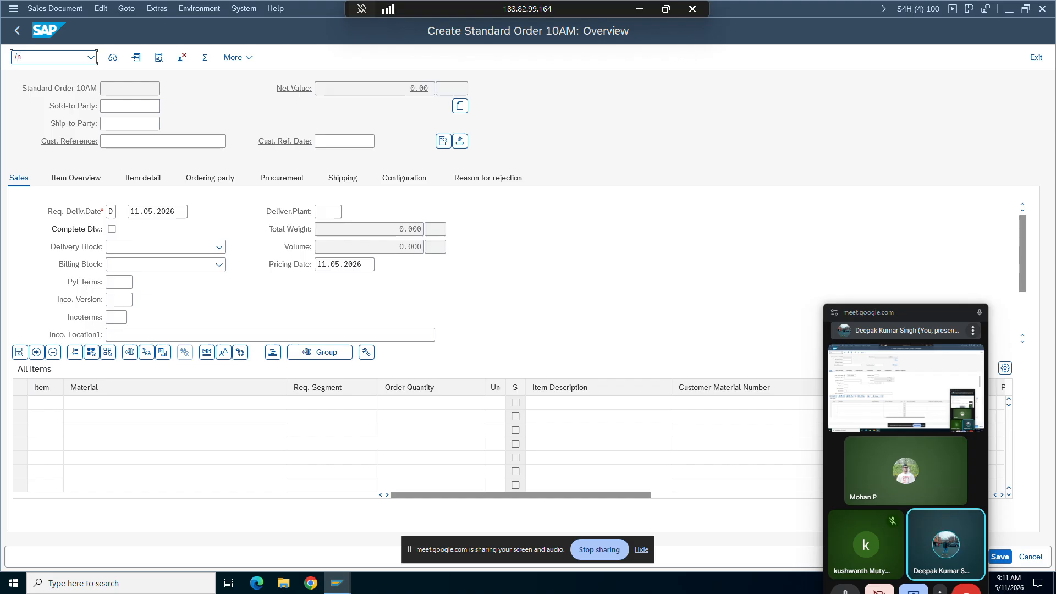
pyautogui.write('va01')
pyautogui.press('Return')
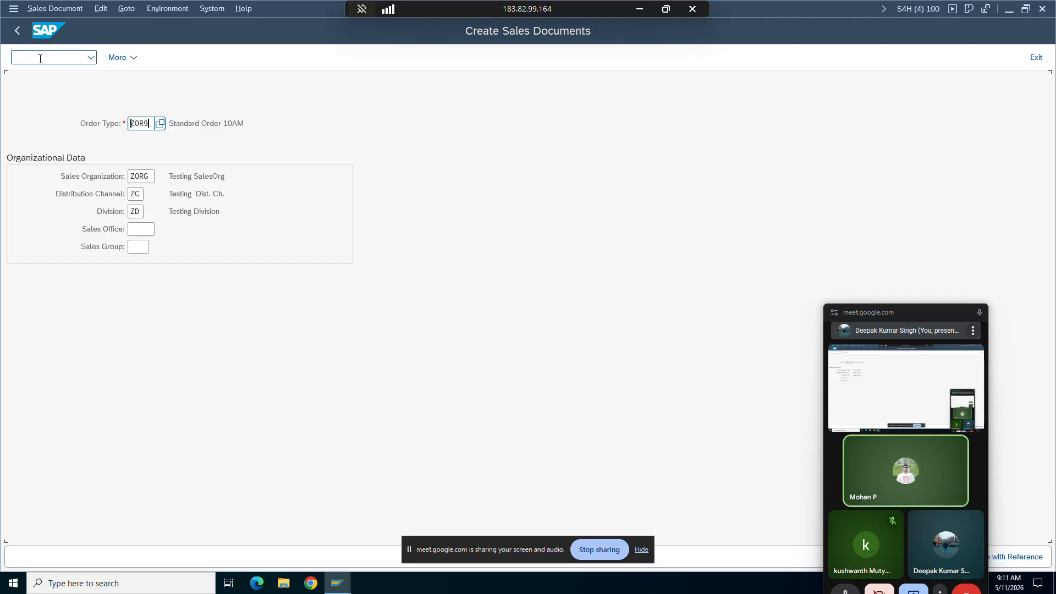
pyautogui.press('Return')
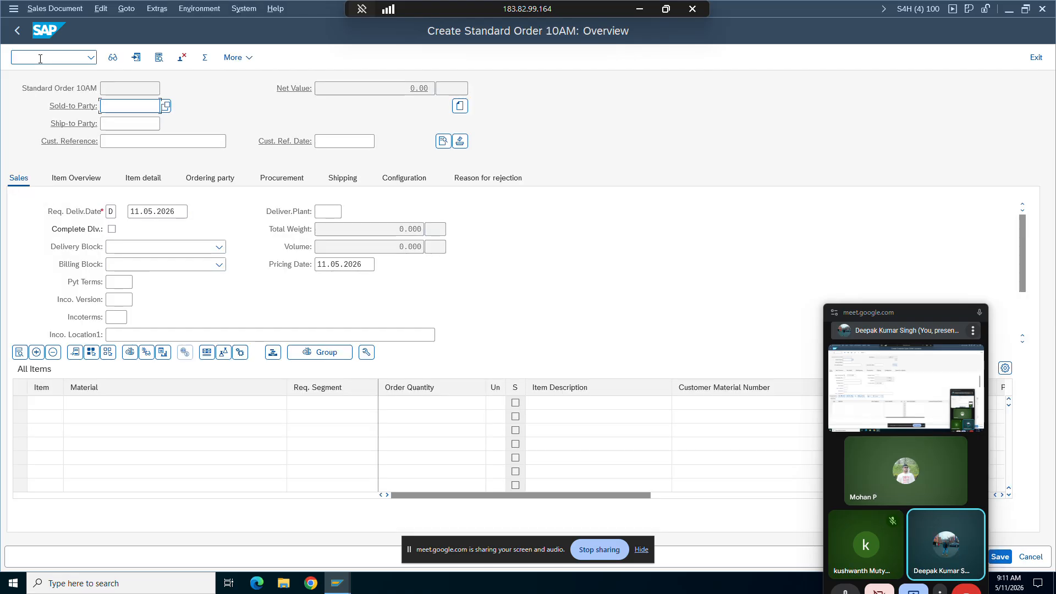
# Step: Enter TG12_96f as the first item's material and fill in the sold-to party, continuing without a customer reference
pyautogui.click(123, 405)
pyautogui.click(122, 405)
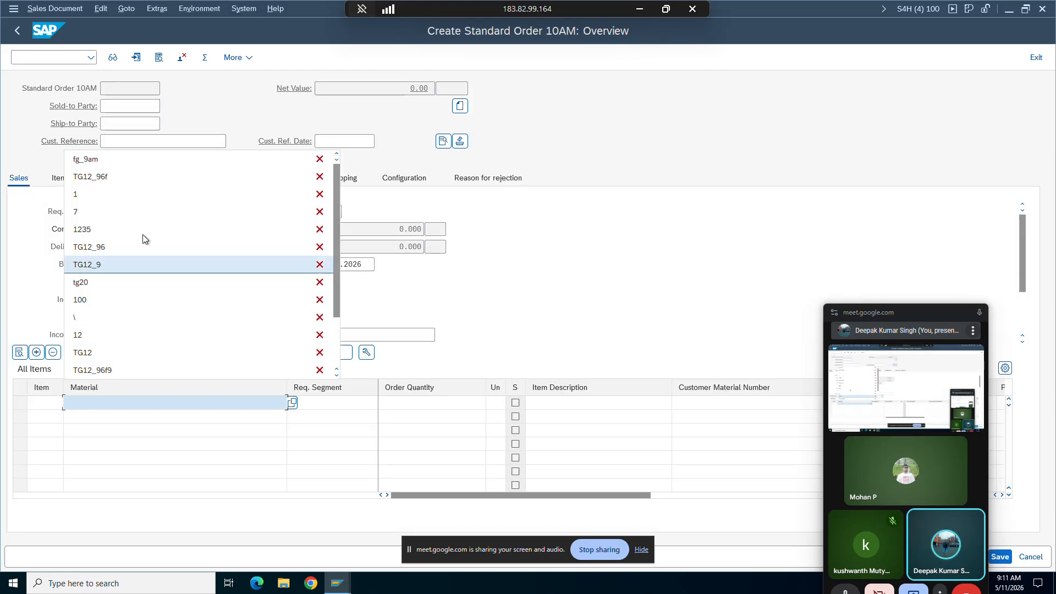
pyautogui.click(113, 176)
pyautogui.press('Return')
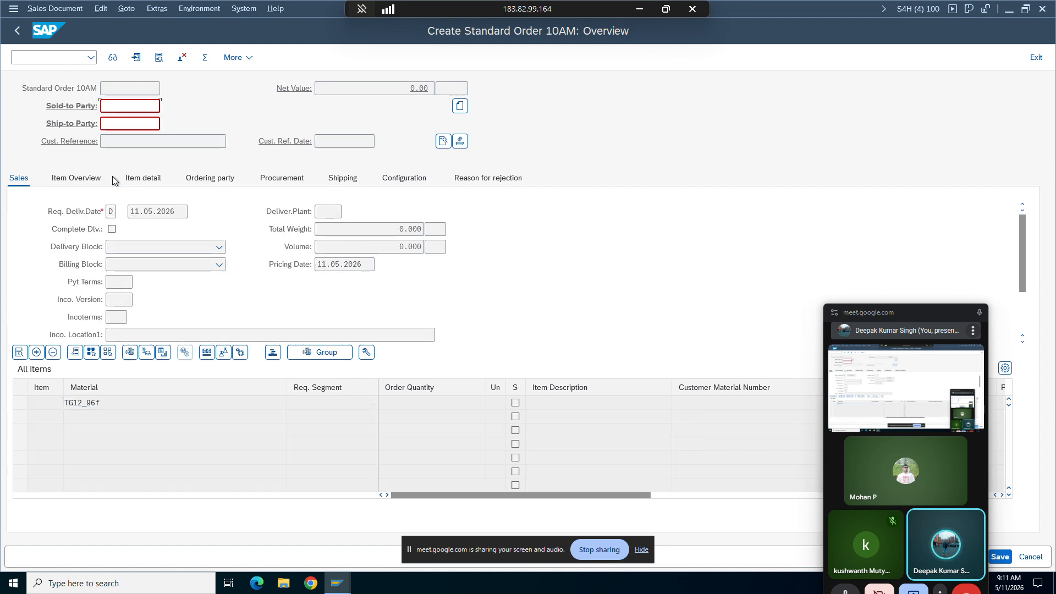
pyautogui.click(111, 111)
pyautogui.click(114, 119)
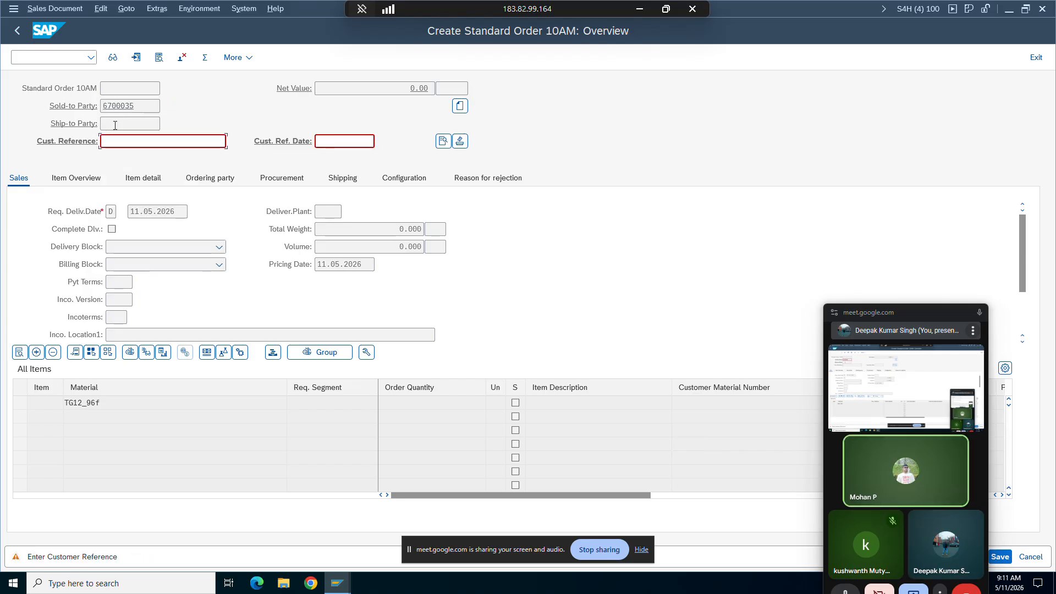
pyautogui.press('Return')
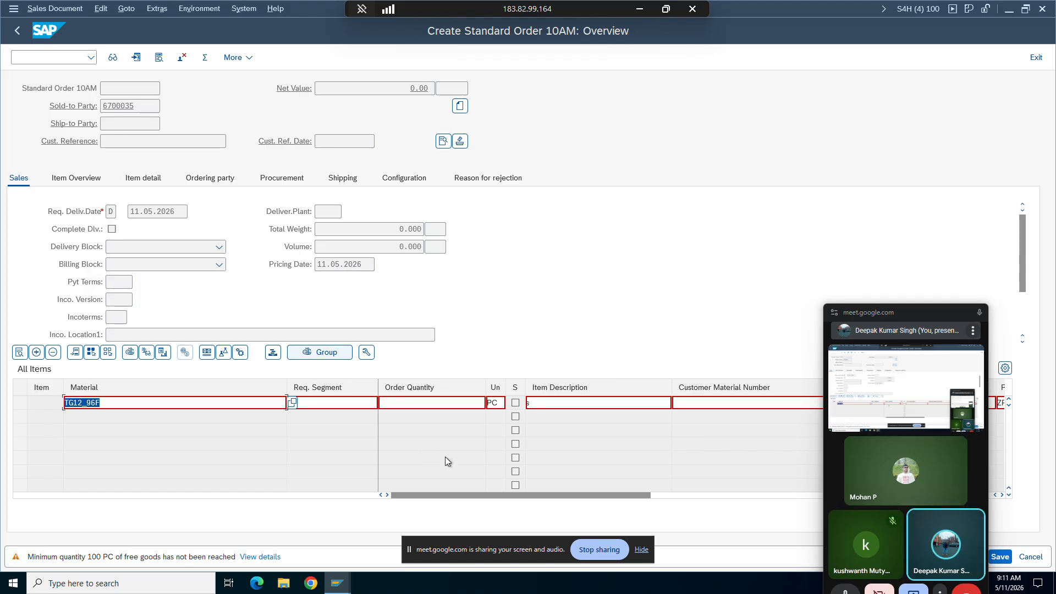
# Step: Set the order quantity of material TG12_96F to 1 and accept the item line
pyautogui.click(458, 403)
pyautogui.write('1')
pyautogui.click(132, 405)
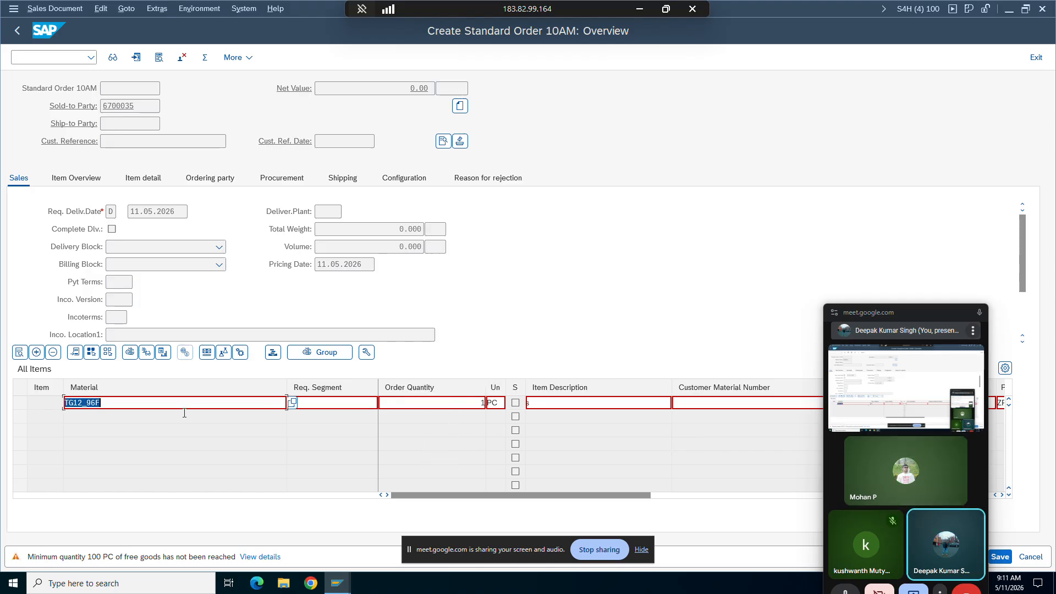
pyautogui.press('Return')
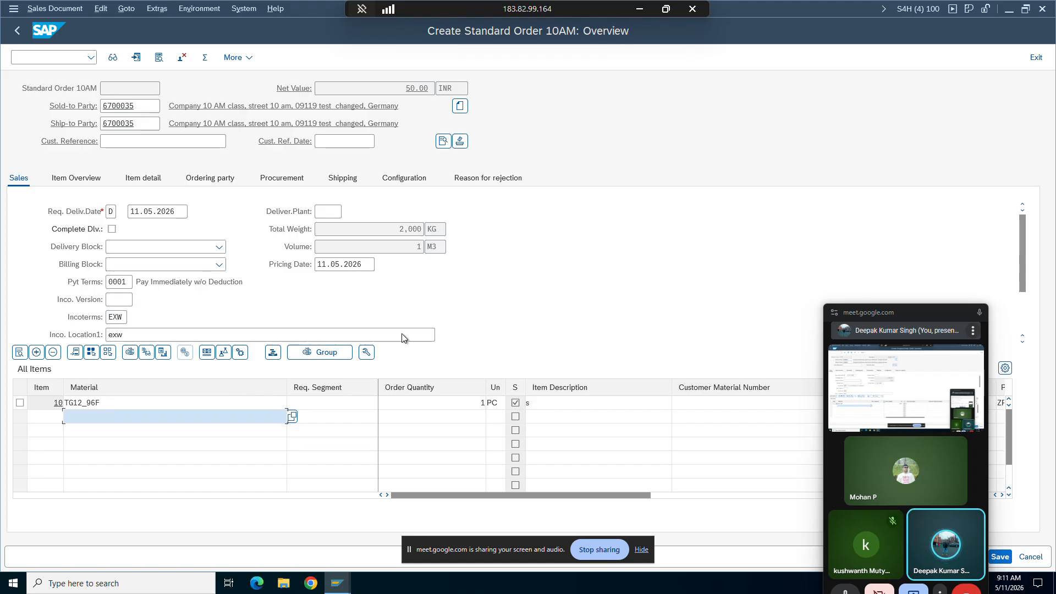
# Step: Copy the material number TG12_96F from the item line and start transaction mm03 in a new GUI window
pyautogui.moveTo(101, 403); pyautogui.dragTo(65, 403)
pyautogui.hotkey('ctrl', 'c')
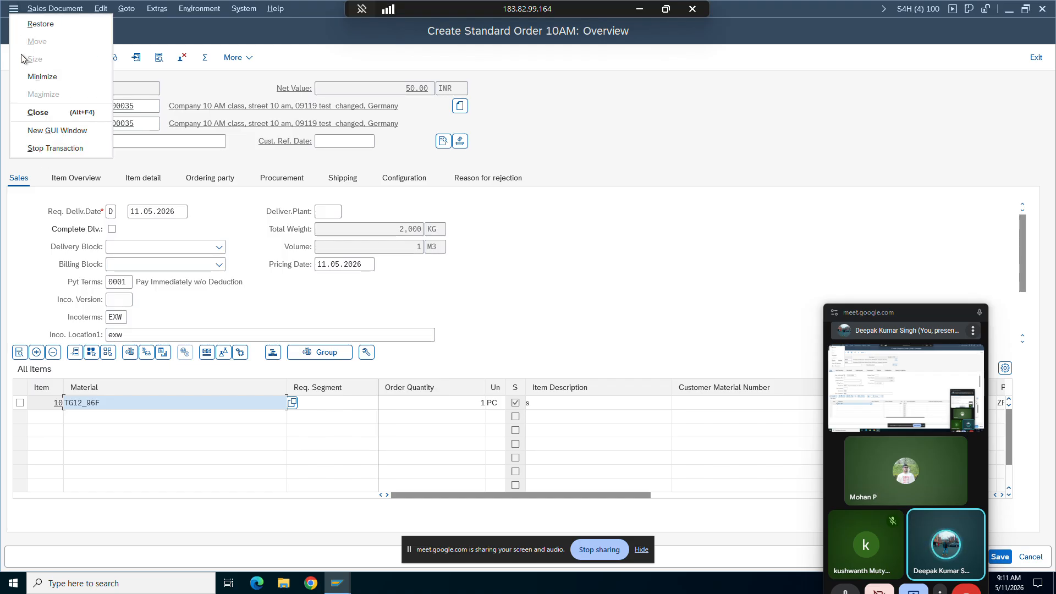
pyautogui.click(48, 130)
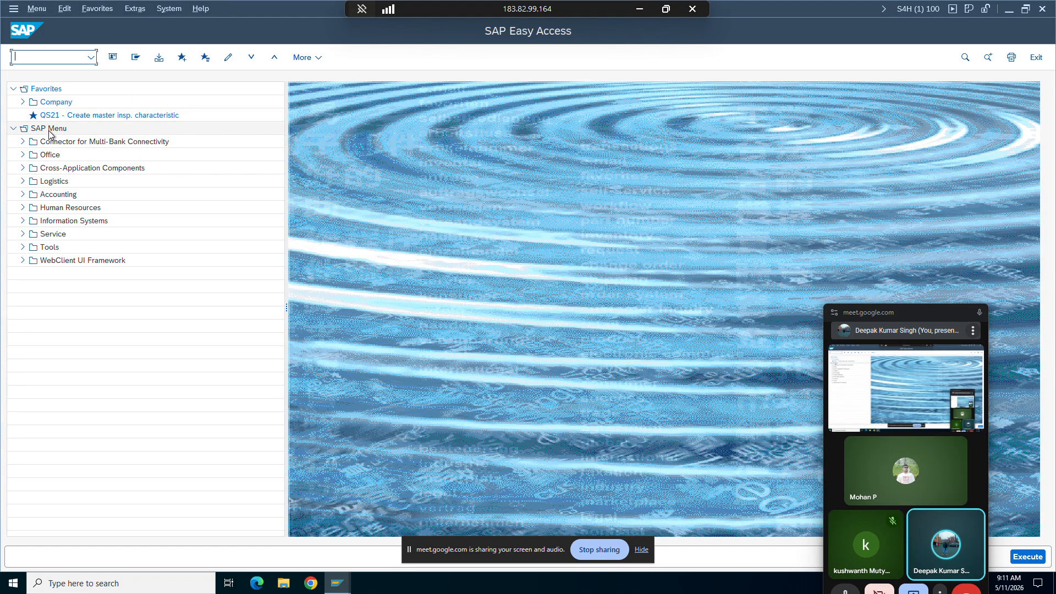
pyautogui.write('mm03')
pyautogui.press('Return')
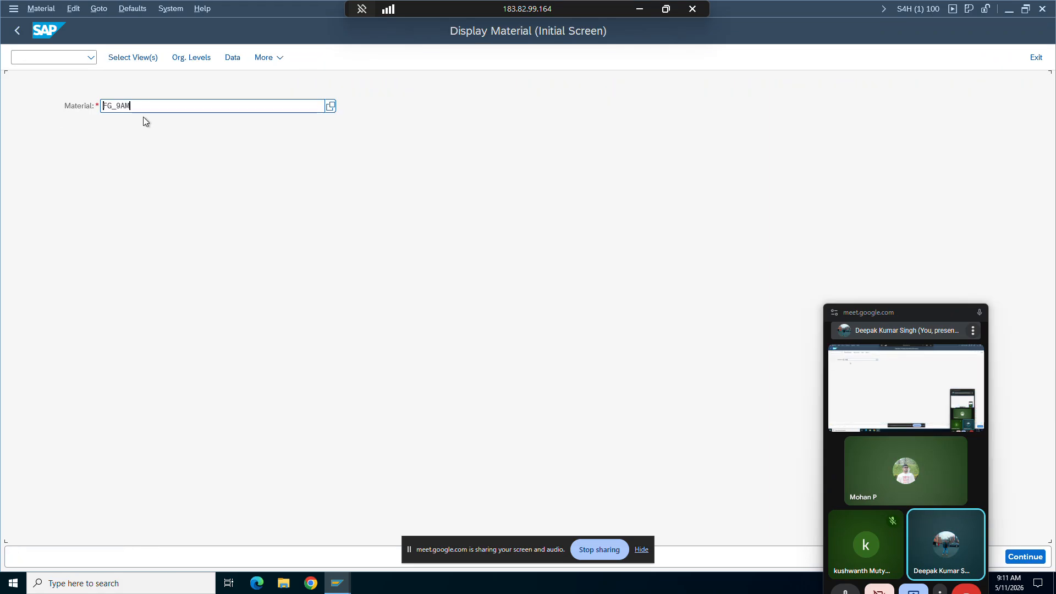
# Step: Display the Basic data 1 view of material TG12_96F and examine its Division field
pyautogui.doubleClick(142, 104)
pyautogui.hotkey('ctrl', 'v')
pyautogui.press('Return')
pyautogui.press('Return')
pyautogui.press('Return')
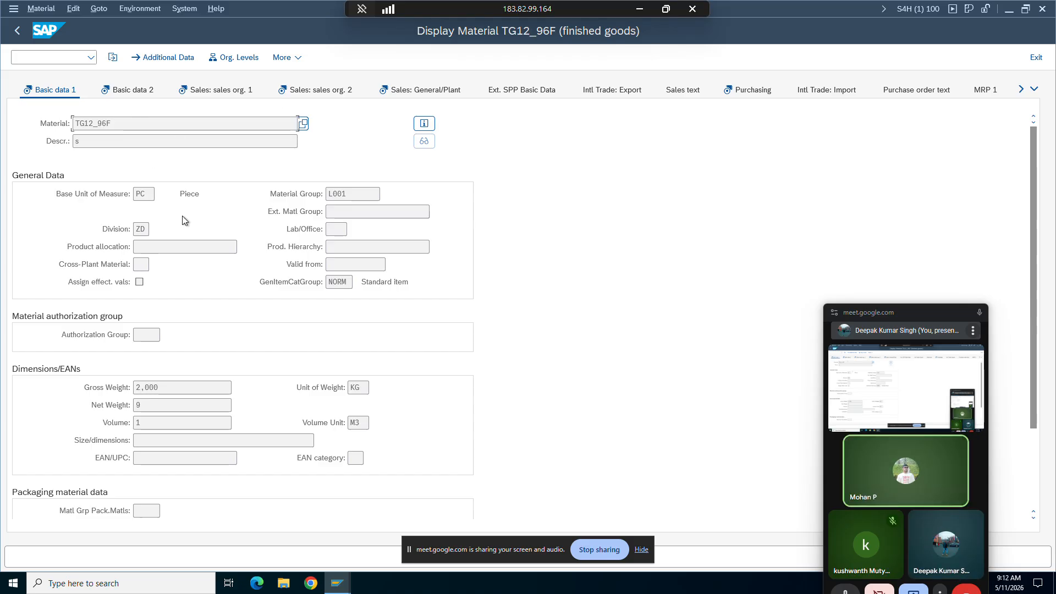
pyautogui.doubleClick(140, 229)
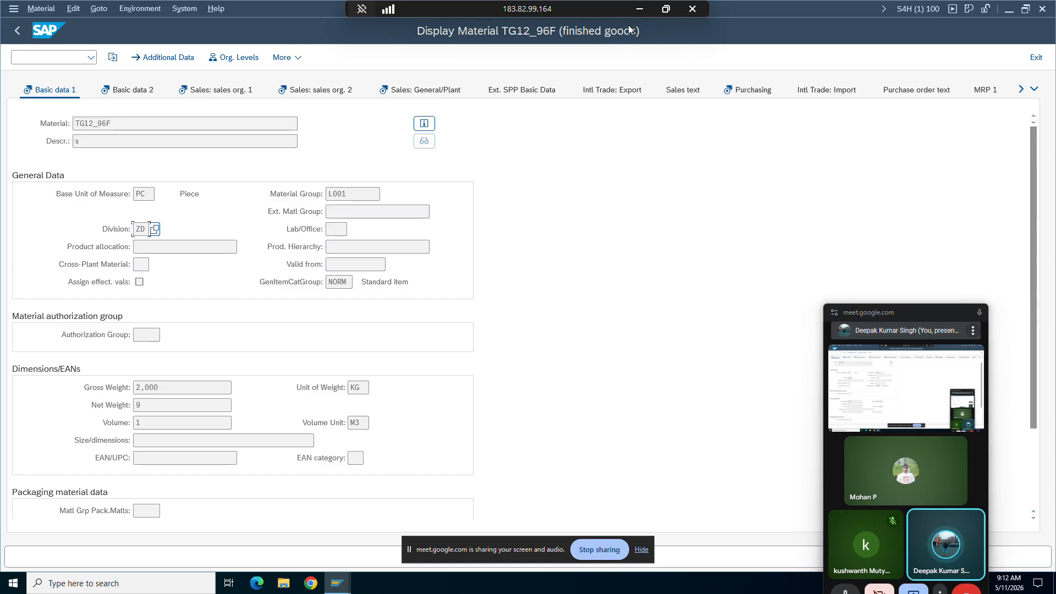
# Step: Switch to the Word study material, read the Check Division sentence about header division deviation, and return to SAP
pyautogui.click(641, 8)
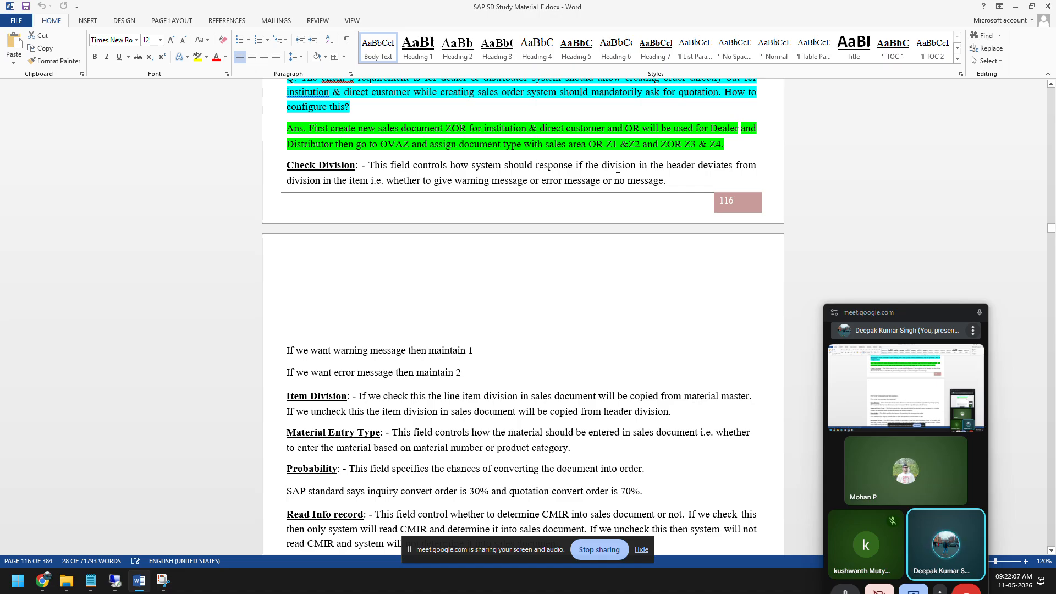
pyautogui.moveTo(639, 165); pyautogui.dragTo(736, 165)
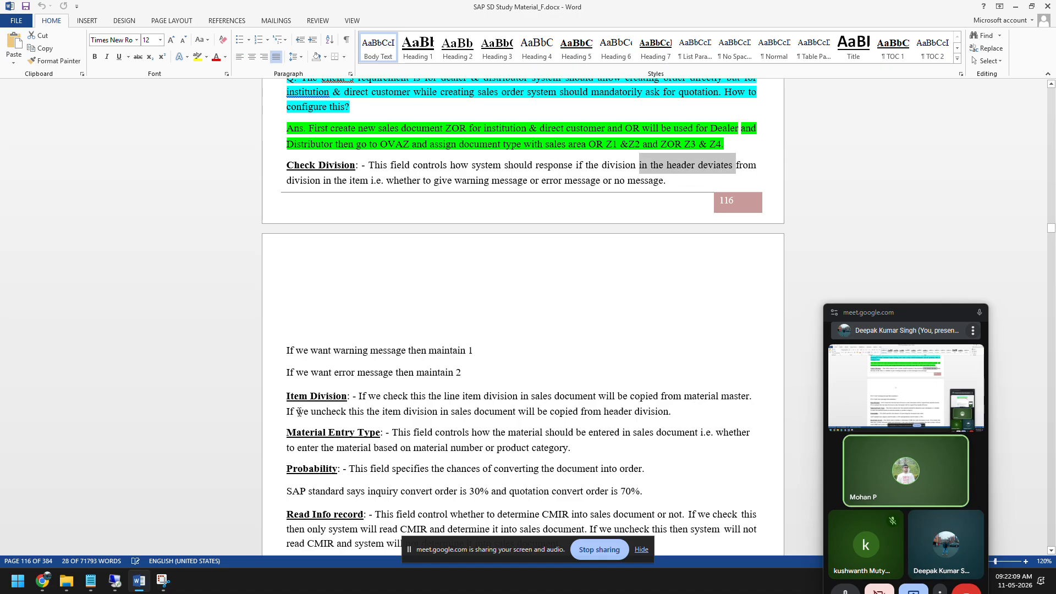
pyautogui.click(115, 581)
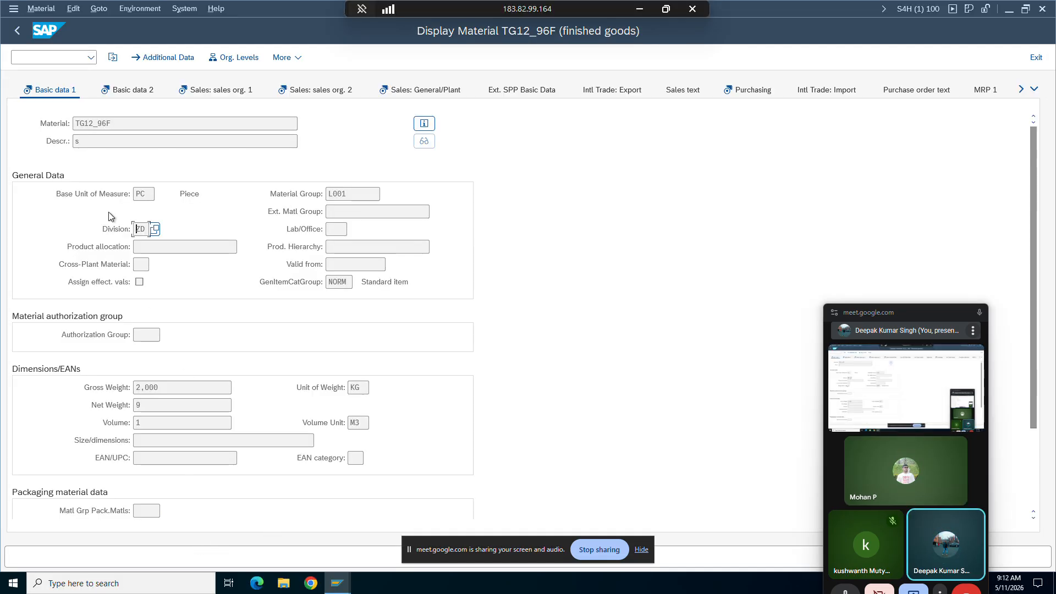
# Step: Switch to the open ZOR9 sales order and leave it by restarting sales document creation with /nva01
pyautogui.moveTo(338, 582)
pyautogui.click(352, 536)
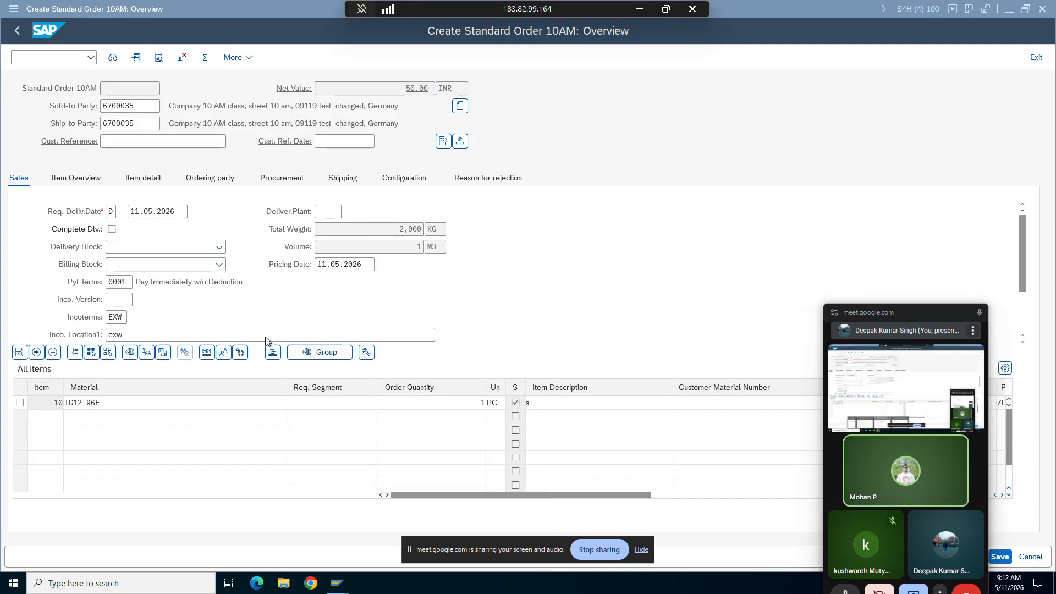
pyautogui.click(47, 58)
pyautogui.write('/nva')
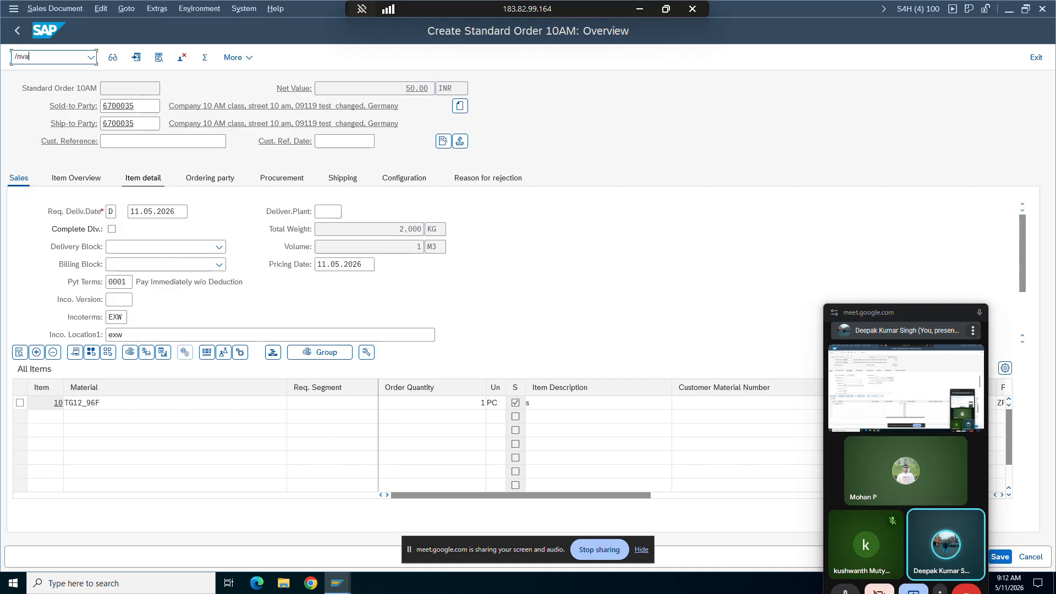
pyautogui.write('01')
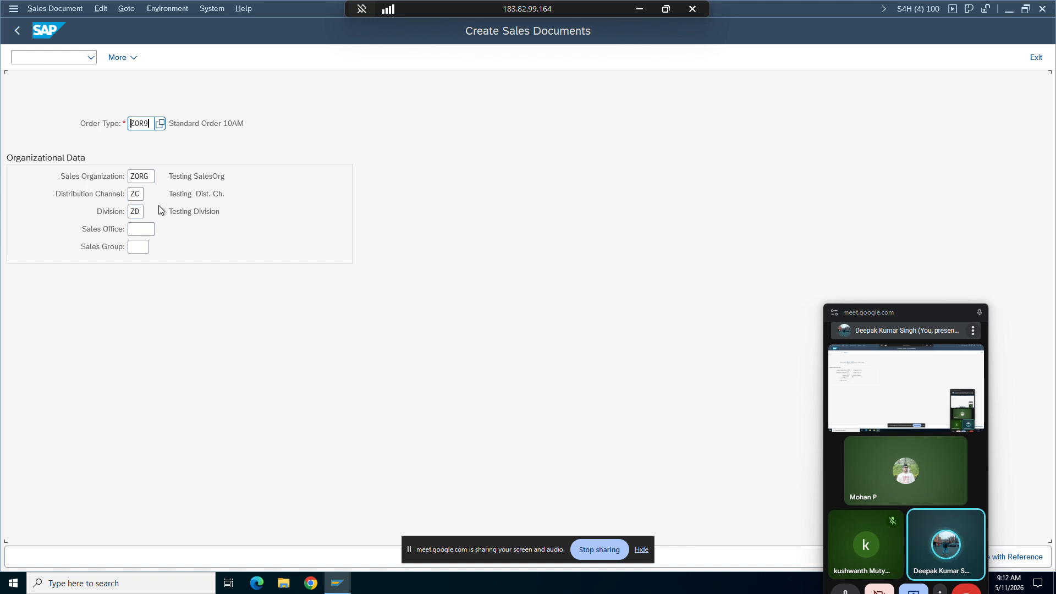
# Step: Reread in Word how Check Division compares header and item, and check the Division field in SAP's Create Sales Documents
pyautogui.click(639, 9)
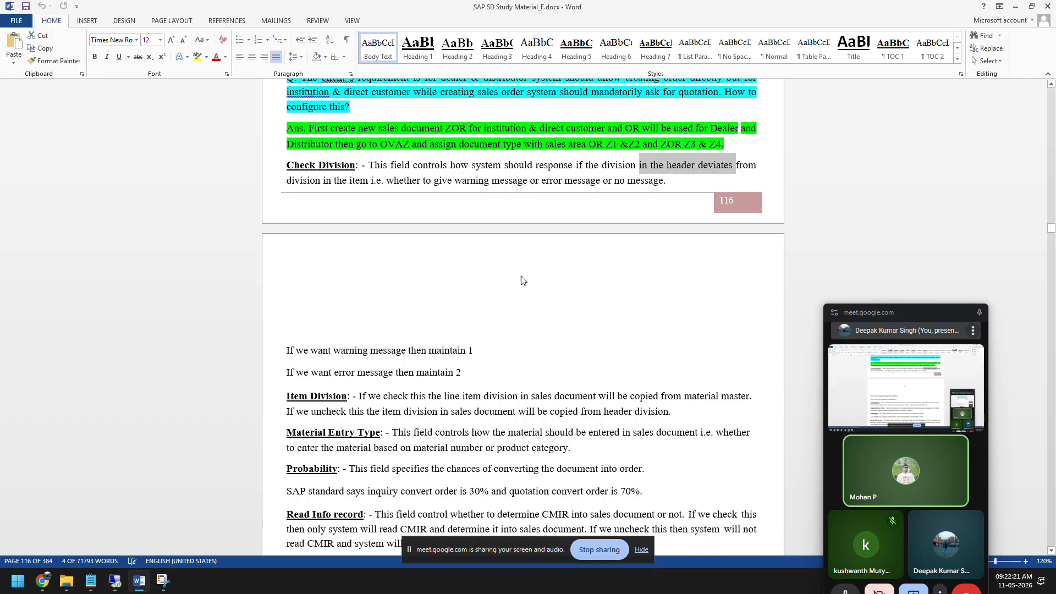
pyautogui.moveTo(672, 165); pyautogui.dragTo(692, 165)
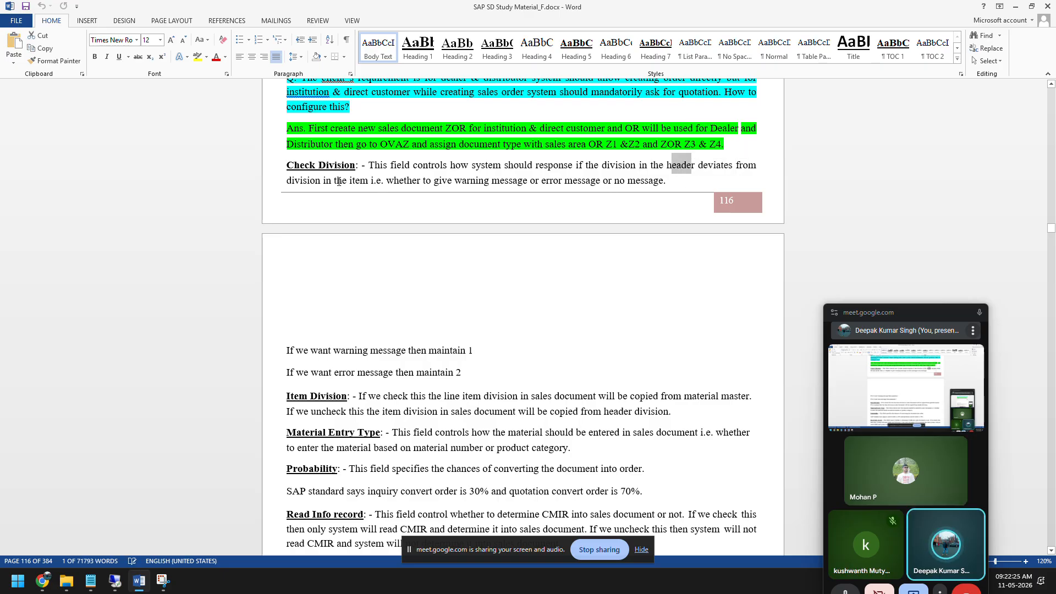
pyautogui.moveTo(339, 181); pyautogui.dragTo(601, 181)
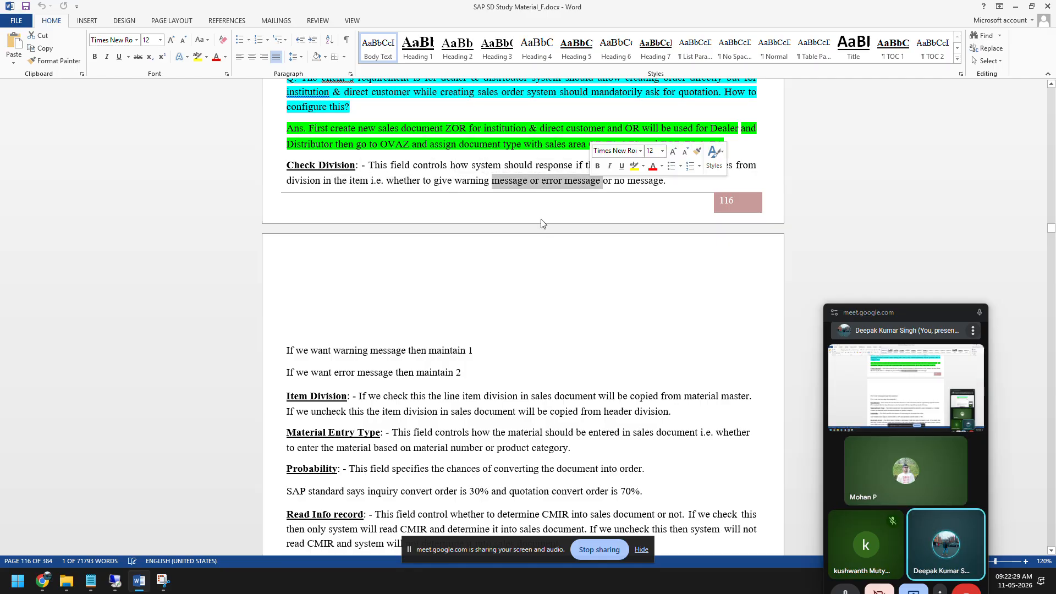
pyautogui.click(116, 581)
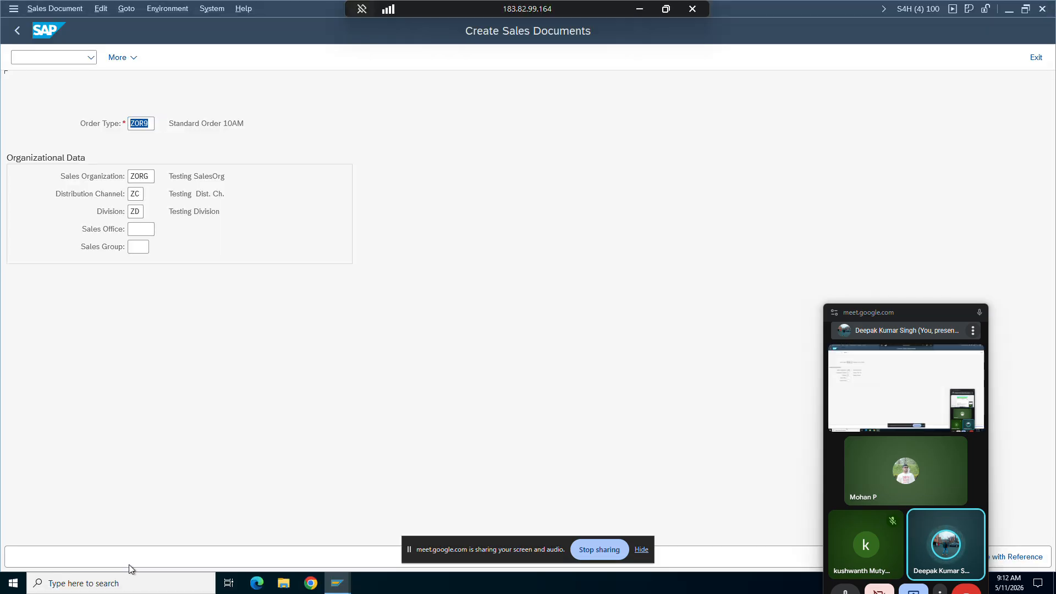
pyautogui.doubleClick(137, 211)
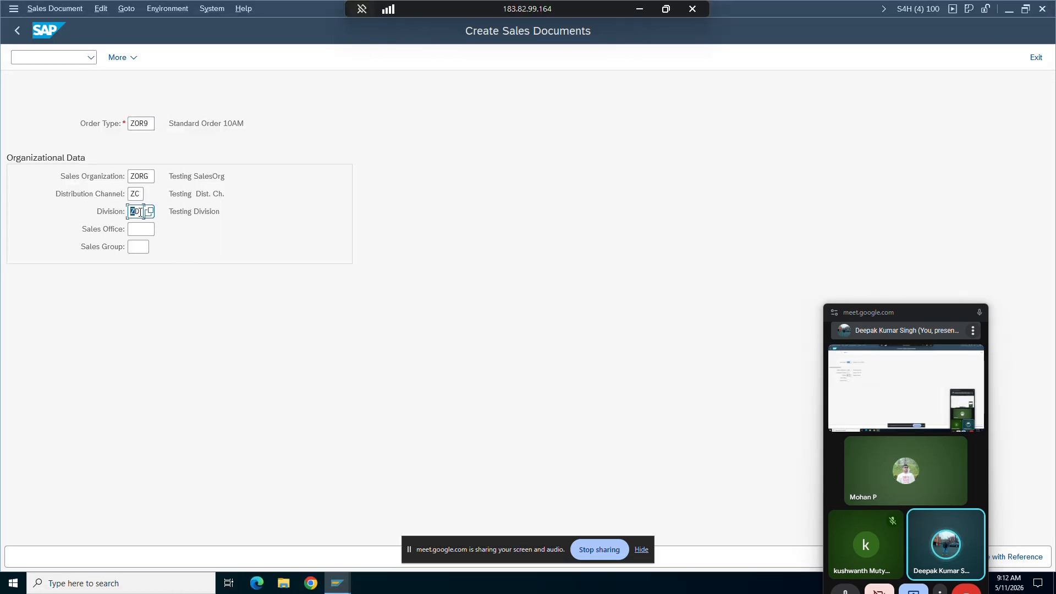
# Step: Switch to the TG12_96F material display window and start the Change Material transaction there
pyautogui.click(336, 582)
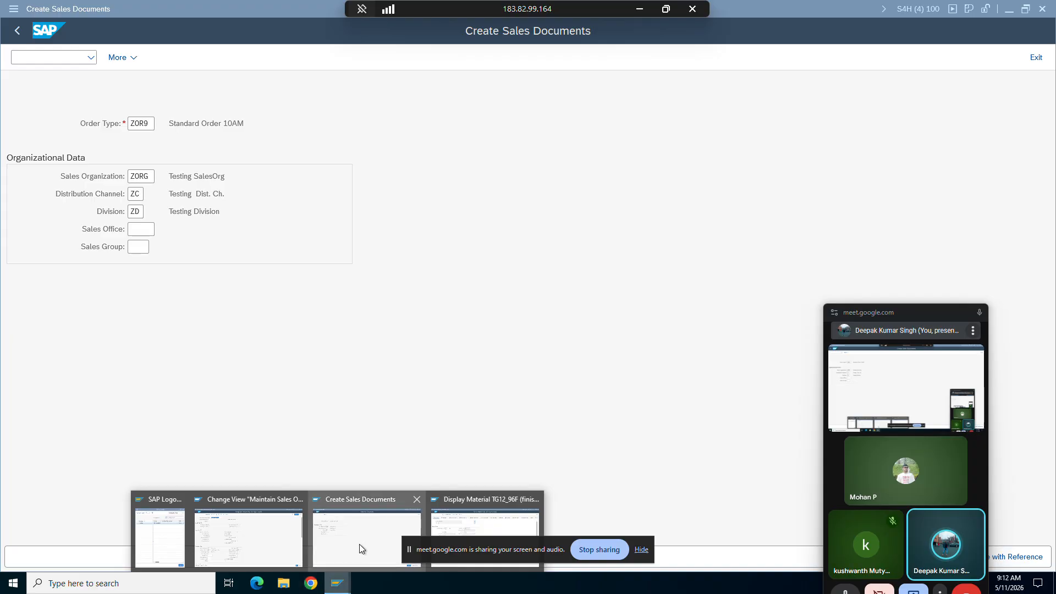
pyautogui.click(454, 517)
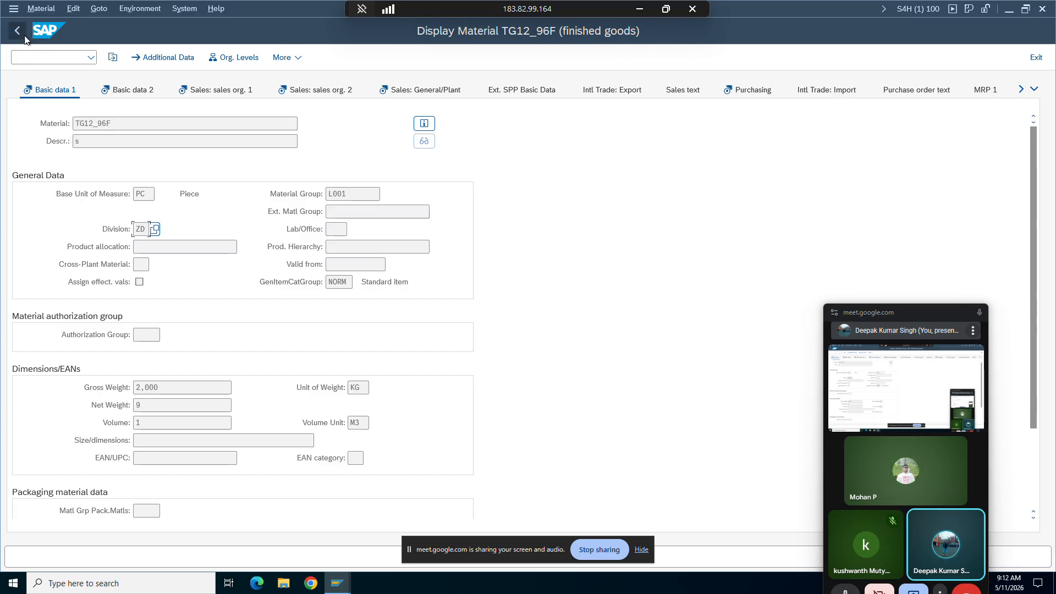
pyautogui.click(28, 55)
pyautogui.write('/n')
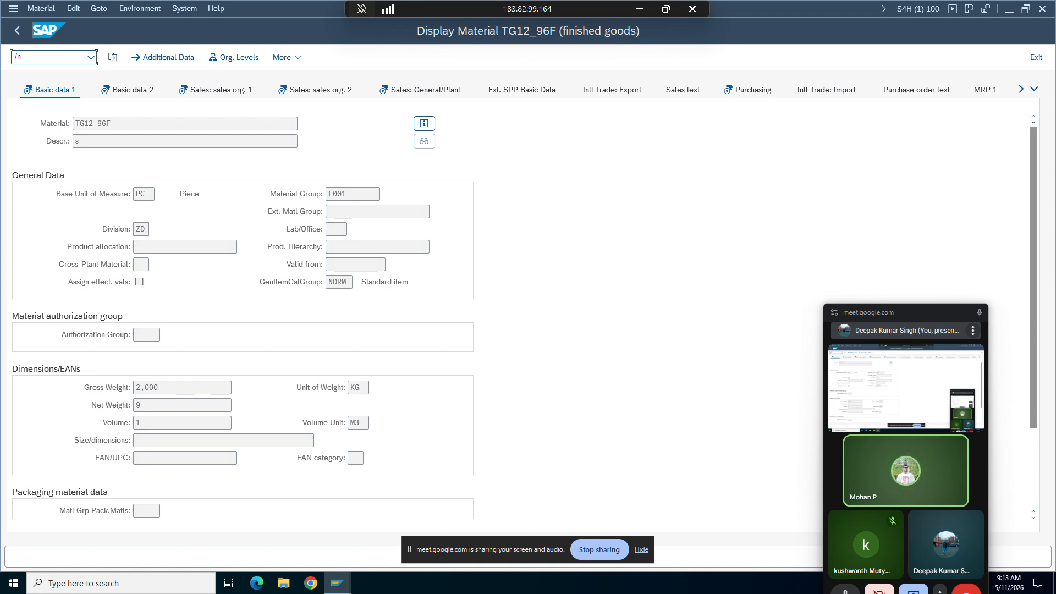
pyautogui.write('2')
pyautogui.press('Return')
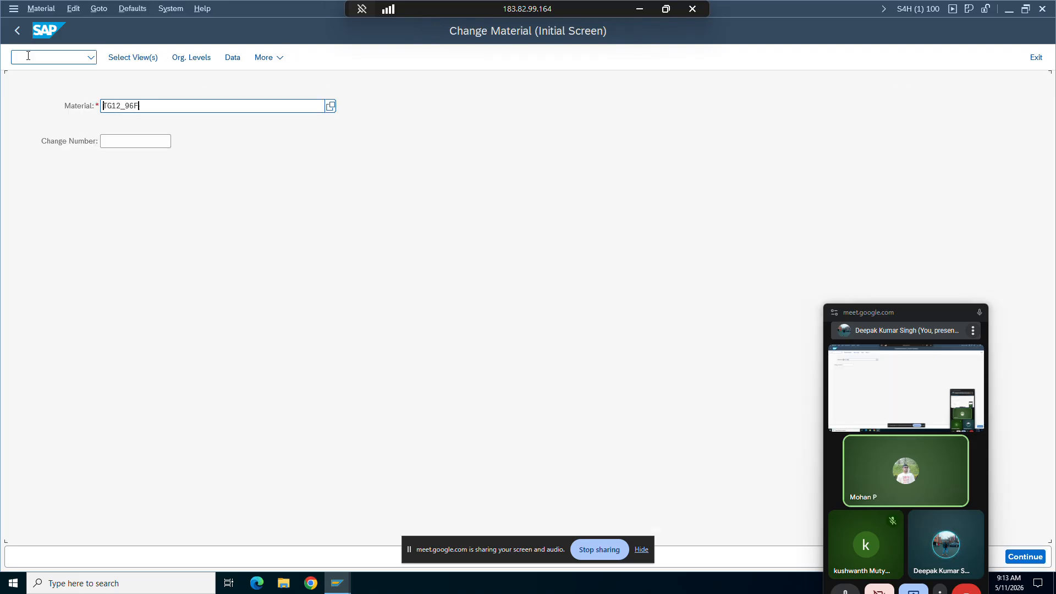
# Step: Open the Basic data 1 view of TG12_96F for editing, select a different division, and save the material
pyautogui.press('Return')
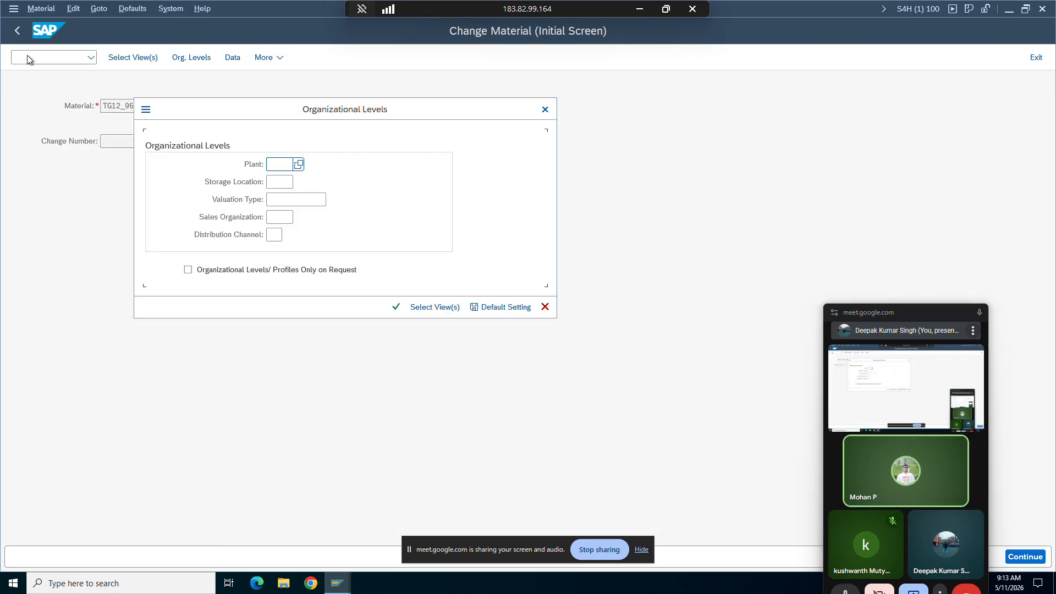
pyautogui.press('Return')
pyautogui.click(146, 230)
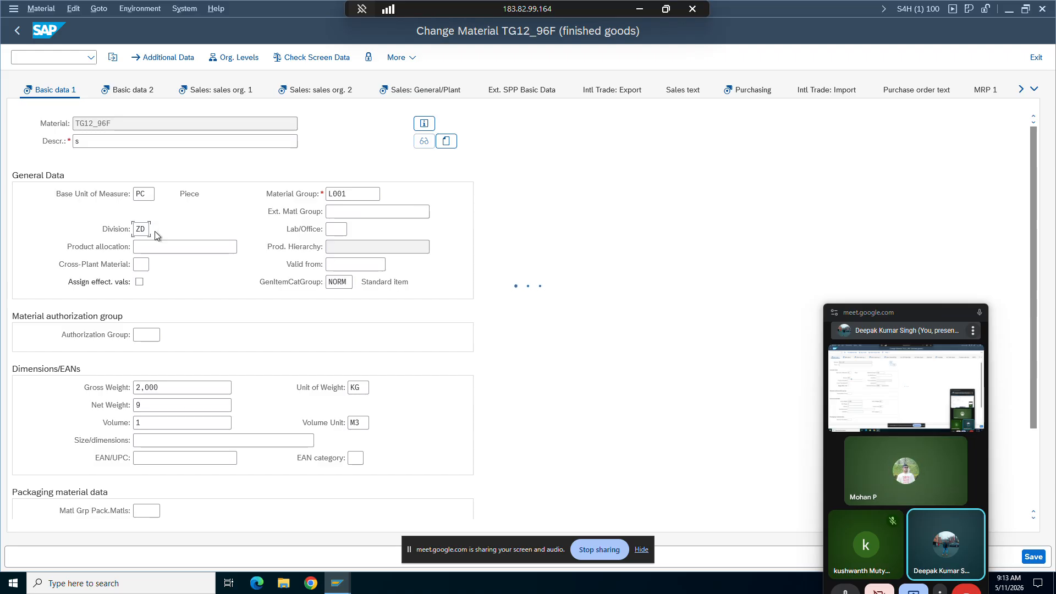
pyautogui.doubleClick(154, 320)
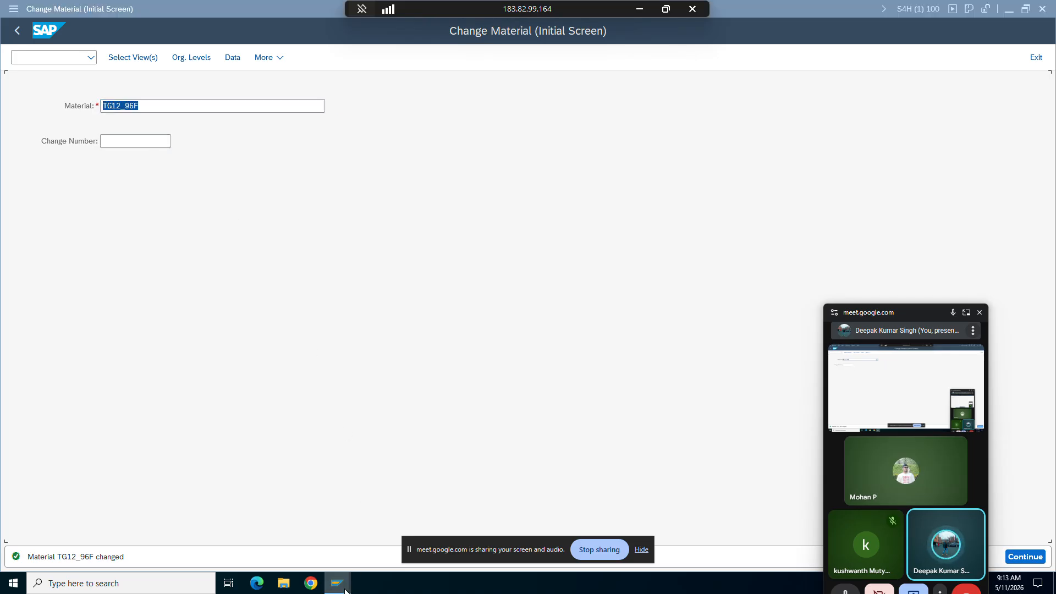
# Step: Go through the Create Sales Documents window to the ZOR9 details in Maintain Sales Order Types
pyautogui.moveTo(337, 583)
pyautogui.click(345, 516)
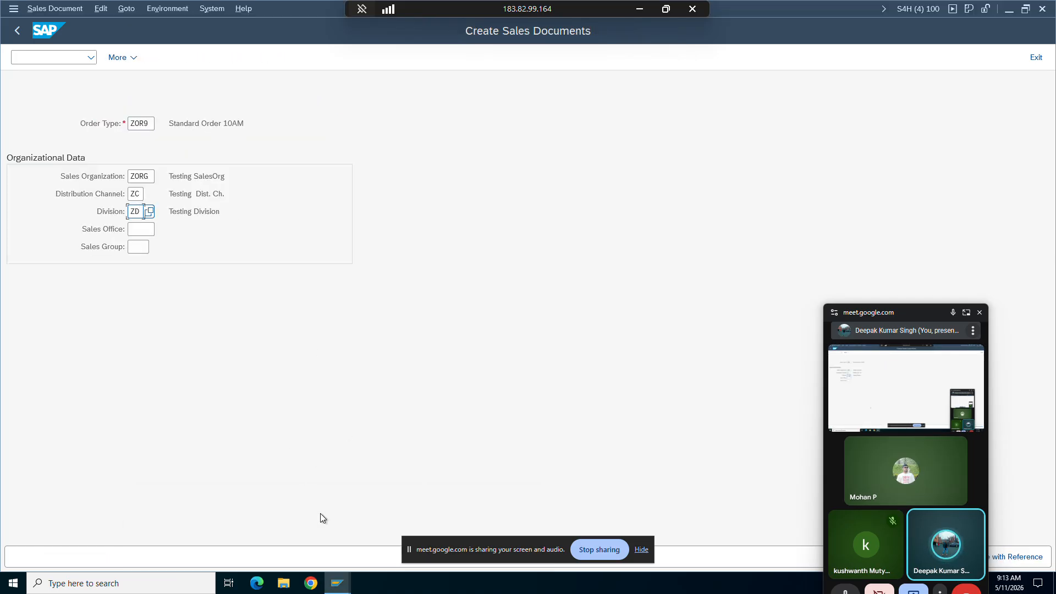
pyautogui.click(266, 530)
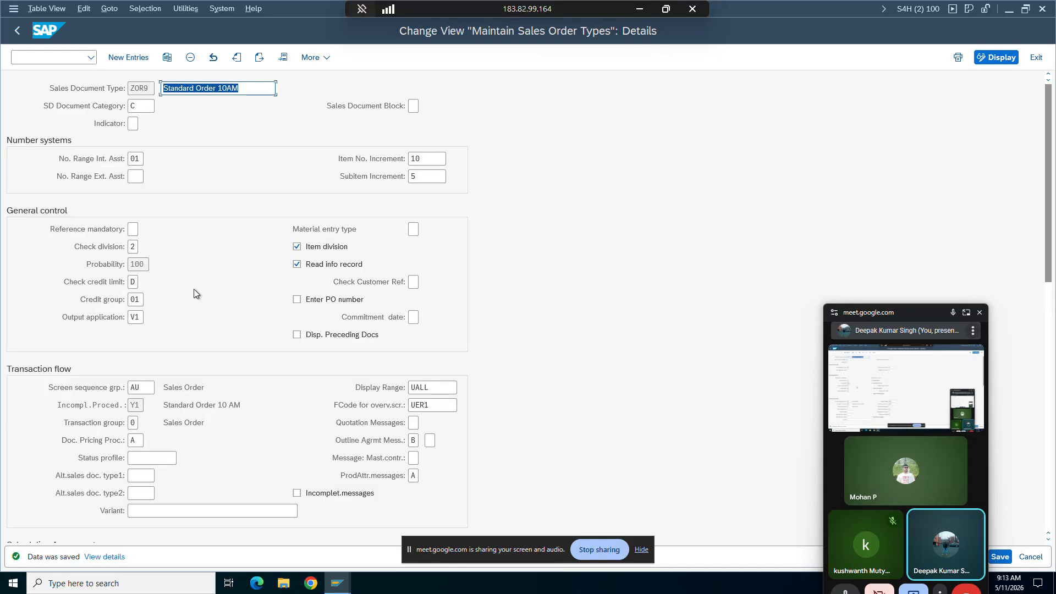
# Step: List the possible entries for ZOR9's Check division field and select entry 2, Error
pyautogui.click(134, 247)
pyautogui.press('F4')
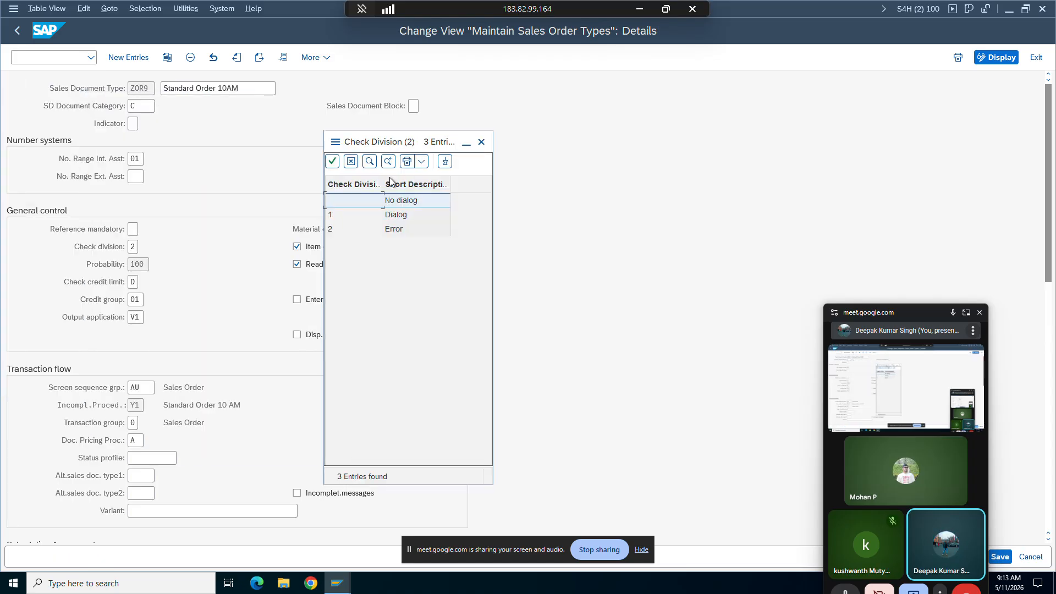
pyautogui.click(331, 230)
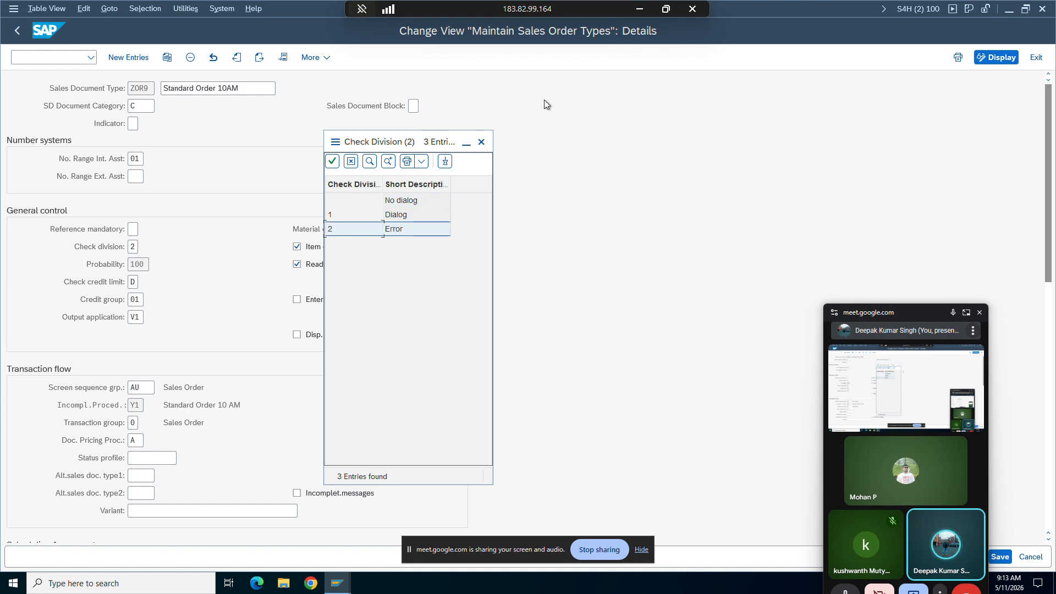
# Step: Switch to the Word study material, reread the Check Division message options, and return to the SAP session
pyautogui.click(632, 21)
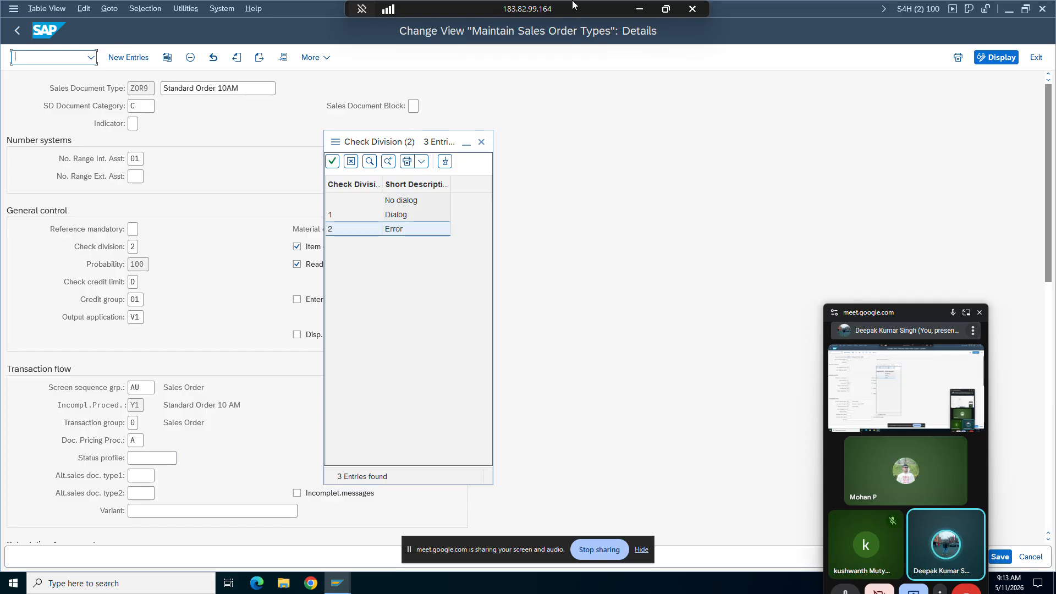
pyautogui.click(638, 9)
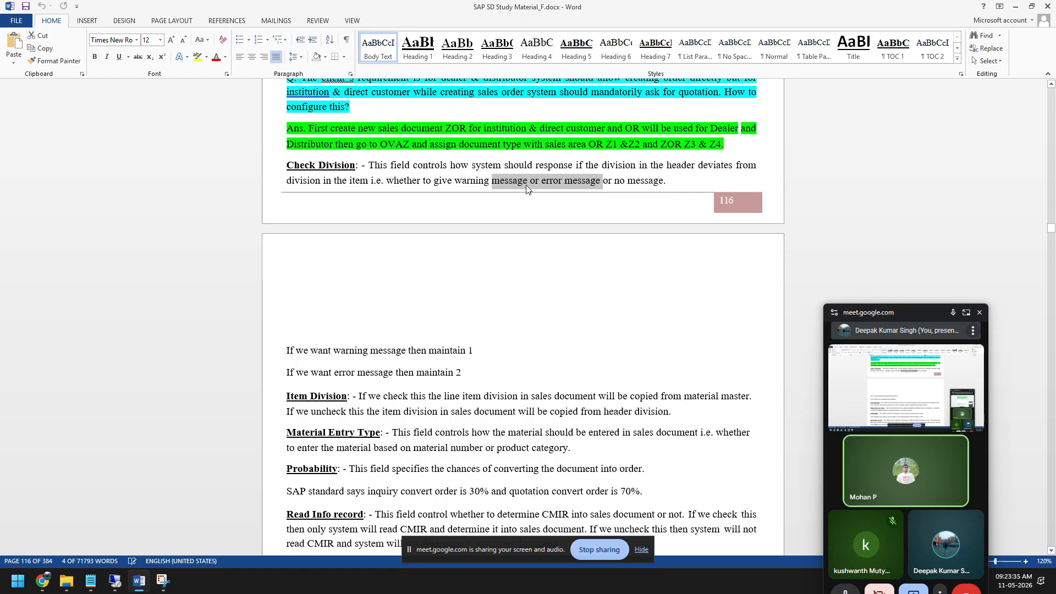
pyautogui.moveTo(457, 182); pyautogui.dragTo(592, 187)
pyautogui.moveTo(668, 182); pyautogui.dragTo(622, 190)
pyautogui.click(116, 579)
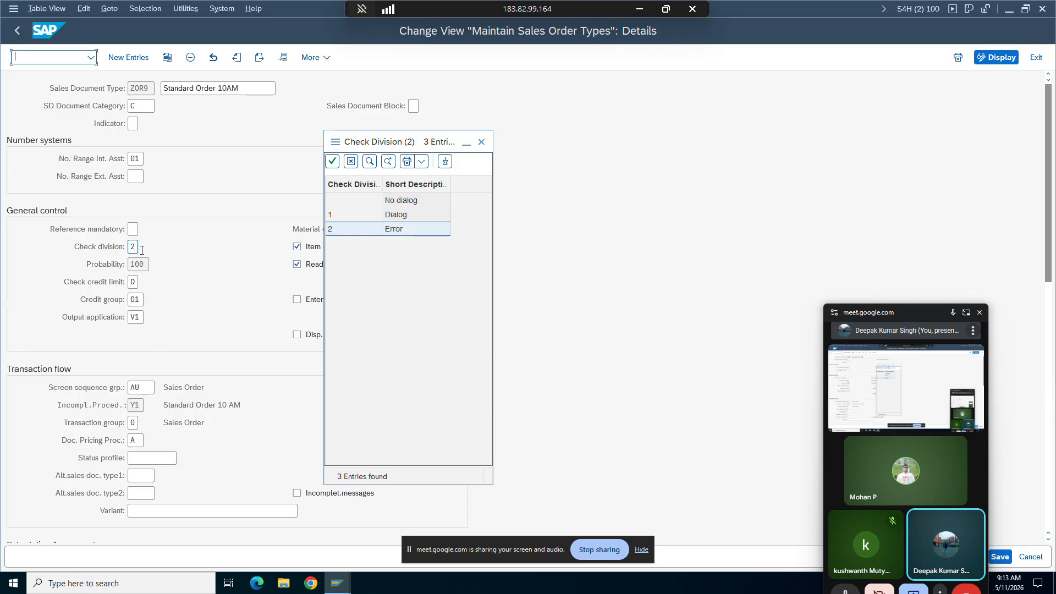
# Step: Apply Check division 2 and save the ZOR9 order type, then bring up the Create Sales Documents window
pyautogui.click(332, 161)
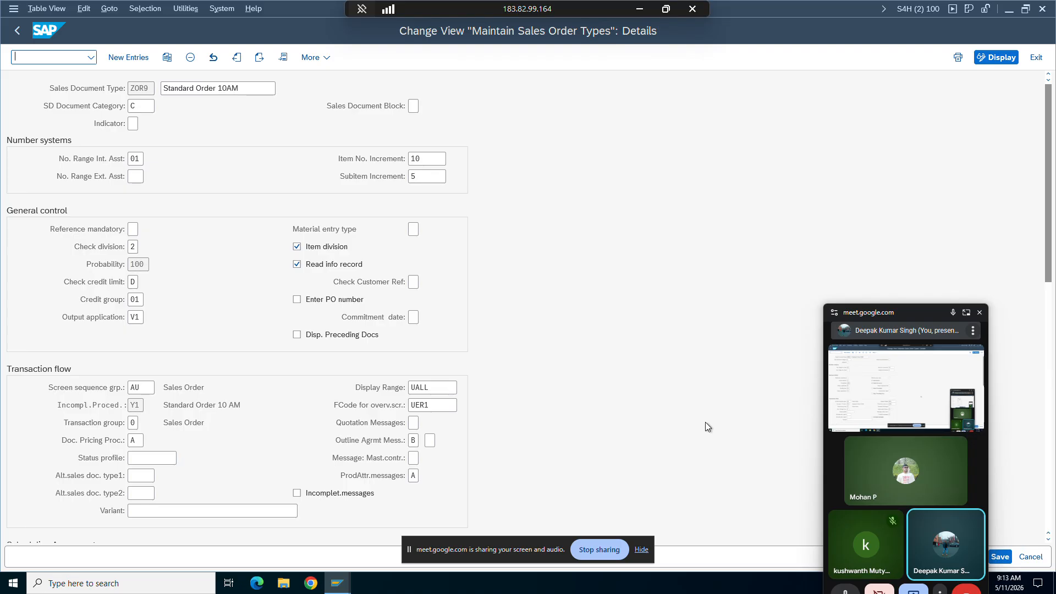
pyautogui.click(1000, 557)
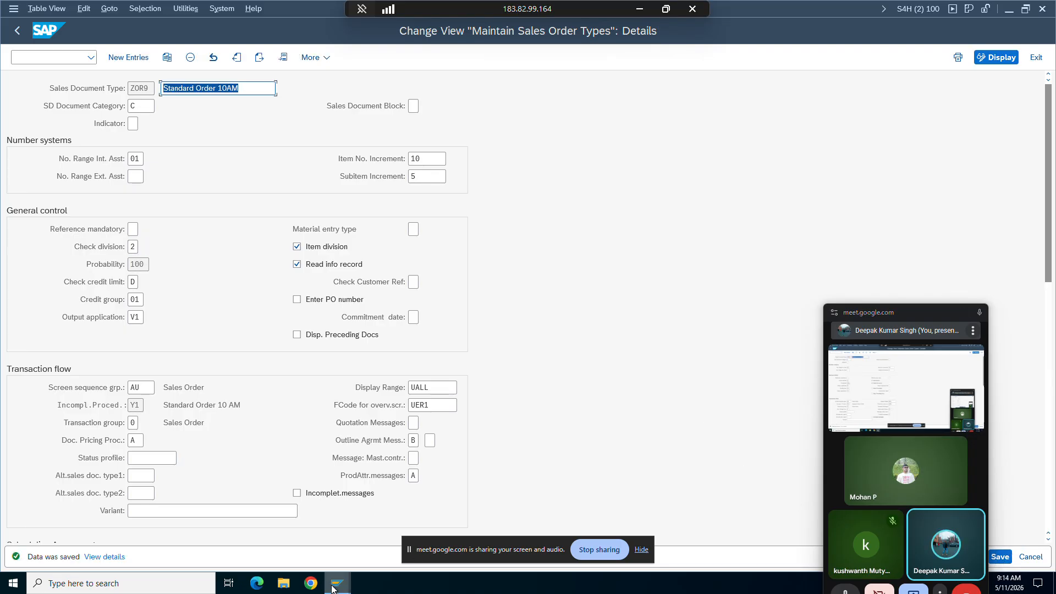
pyautogui.moveTo(333, 574)
pyautogui.click(375, 516)
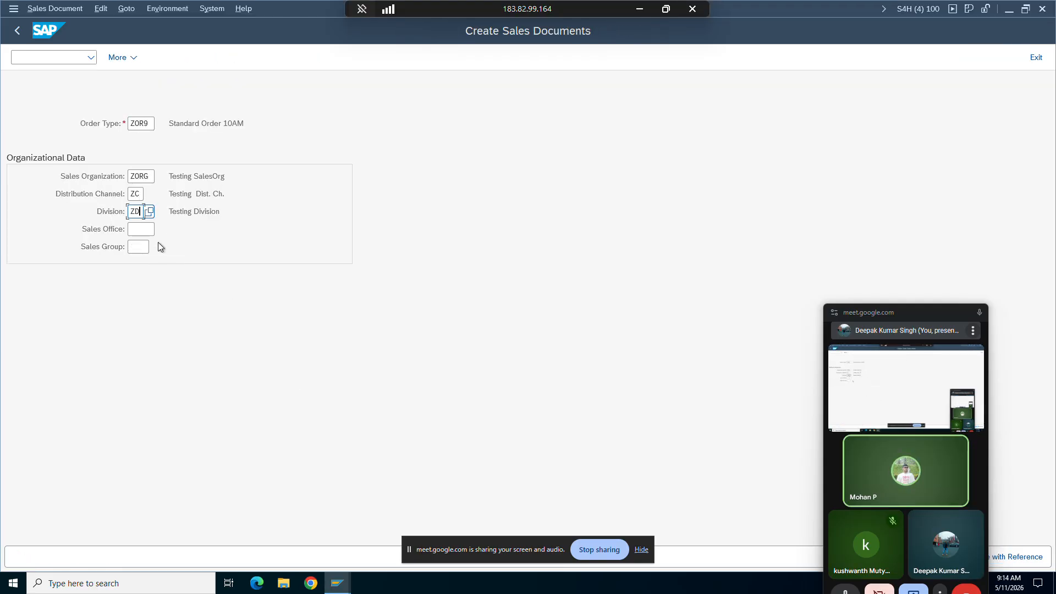
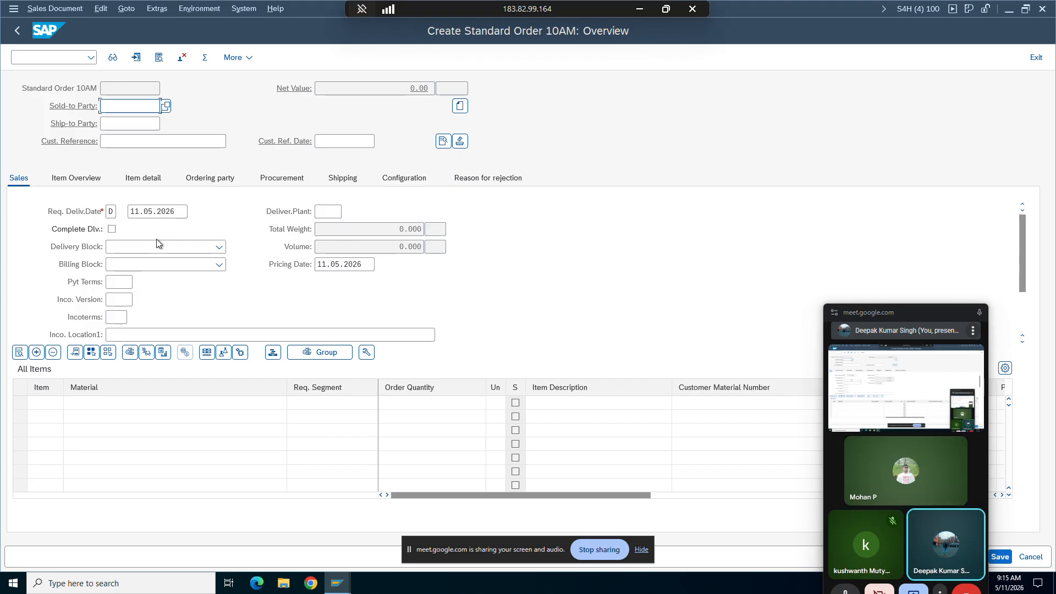
# Step: Restart order creation with transaction VA01 and open a ZOR9 order for sales area ZORG, ZC, ZD
pyautogui.click(56, 57)
pyautogui.write('/nva0')
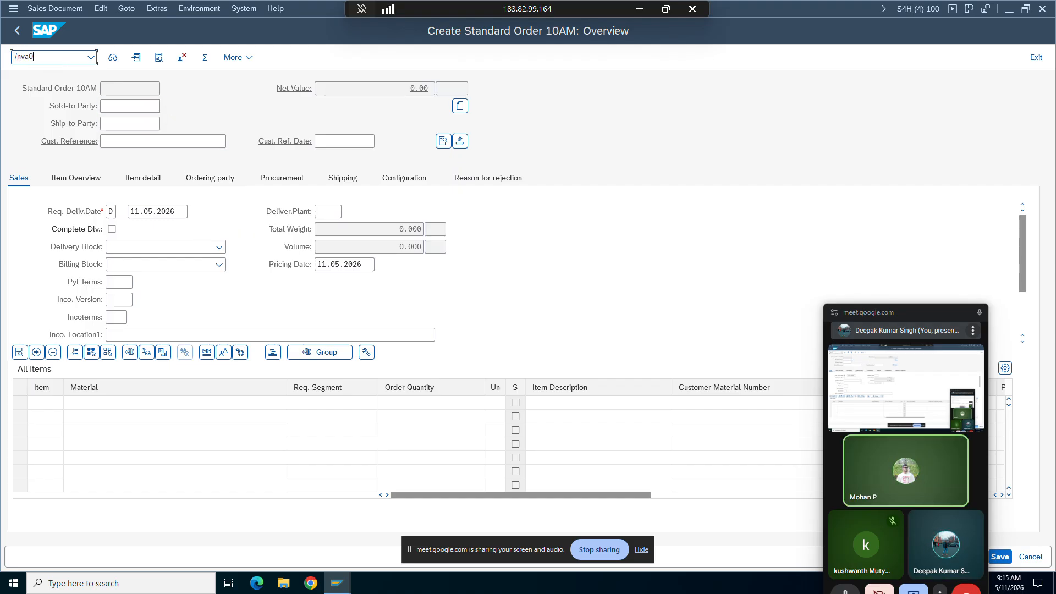
pyautogui.write('1')
pyautogui.press('Return')
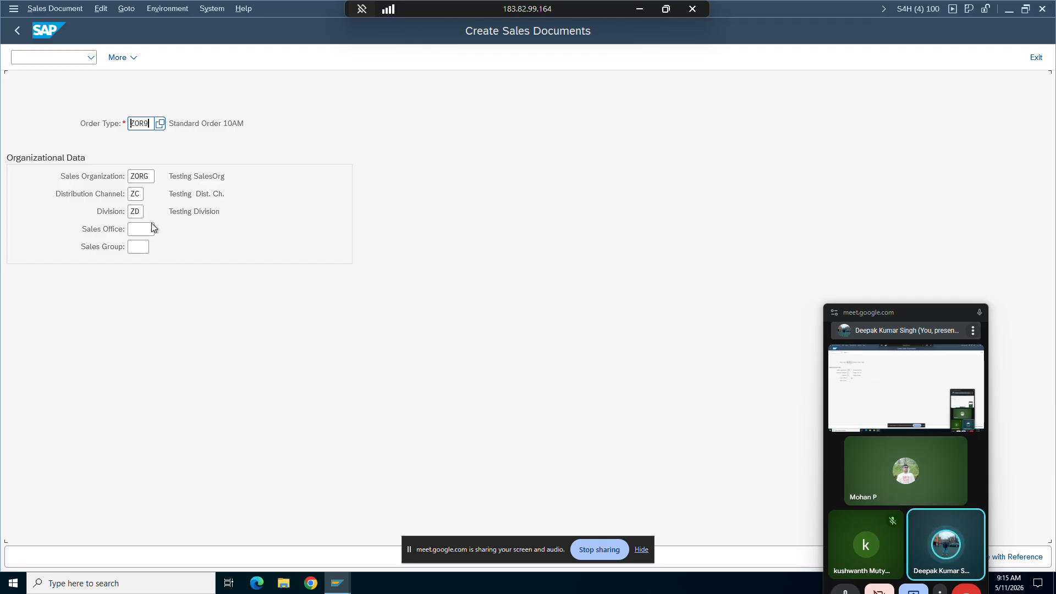
pyautogui.click(141, 212)
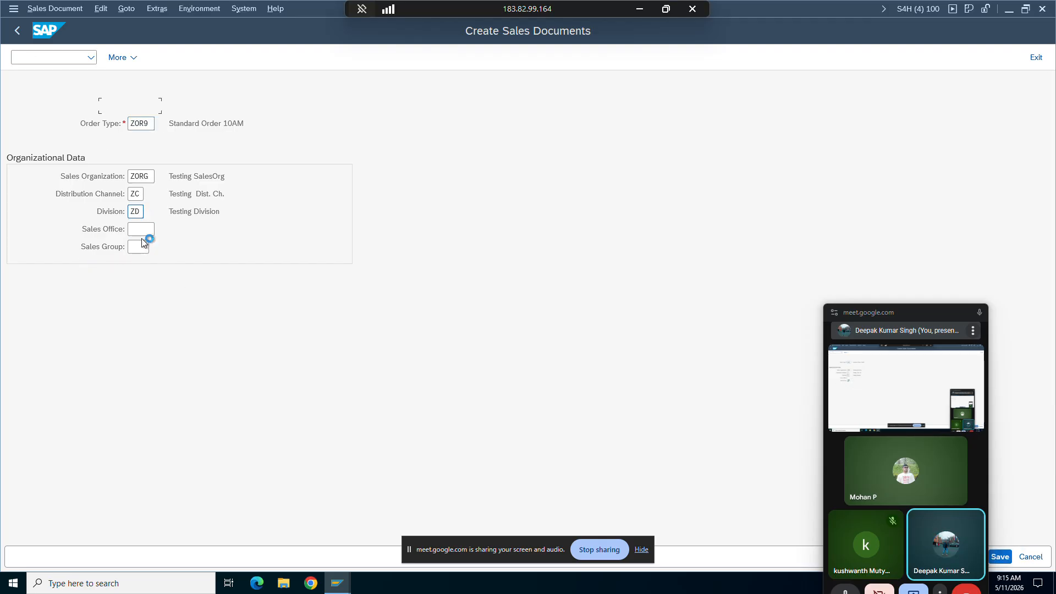
pyautogui.press('space')
# Step: Enter the sold-to party's customer number in the order header and accept it without a customer reference
pyautogui.click(129, 122)
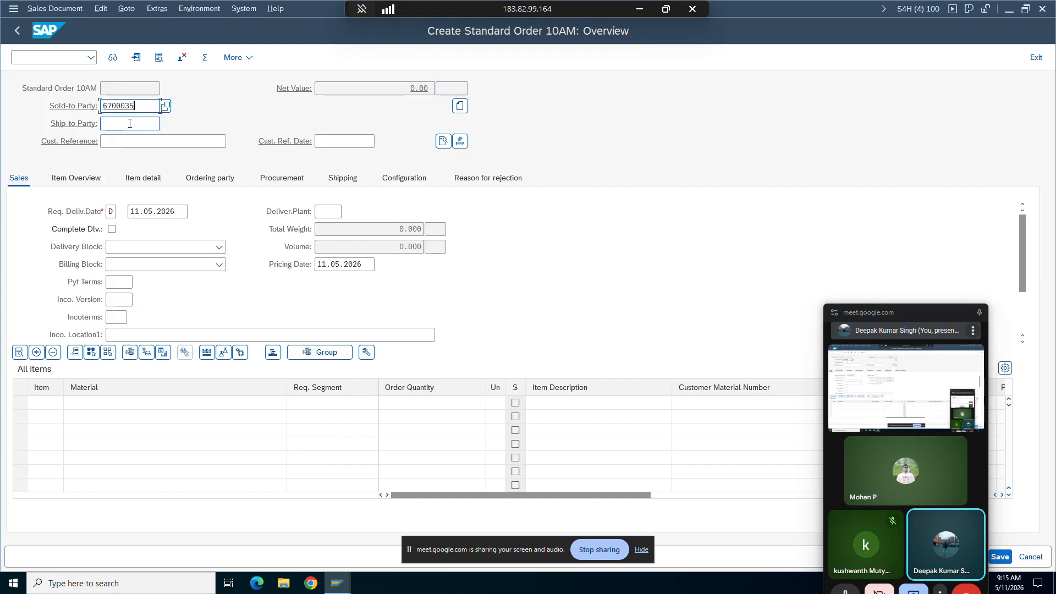
pyautogui.press('Return')
pyautogui.press('Return')
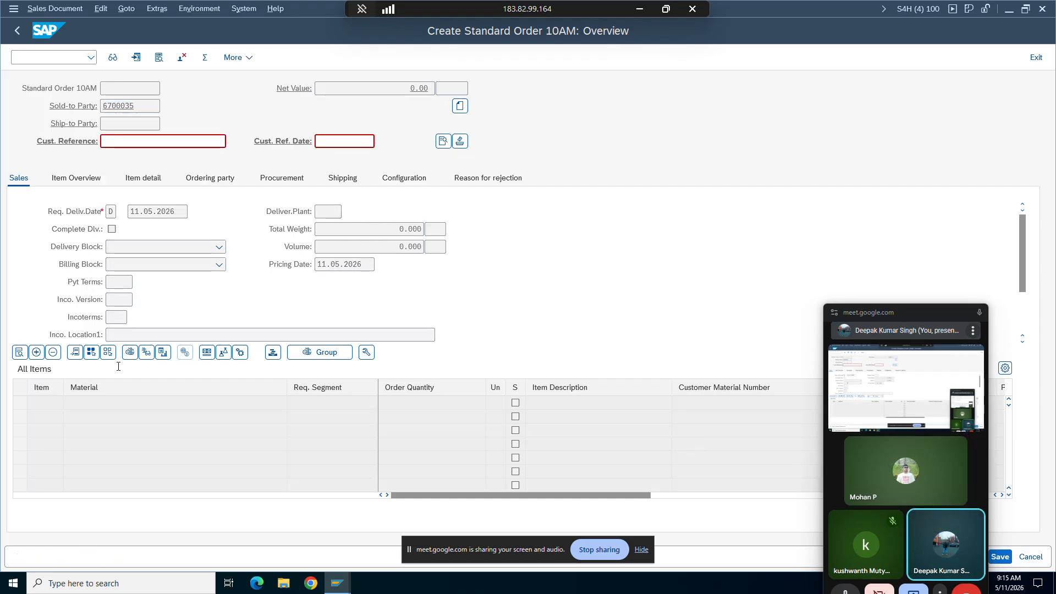
pyautogui.press('space')
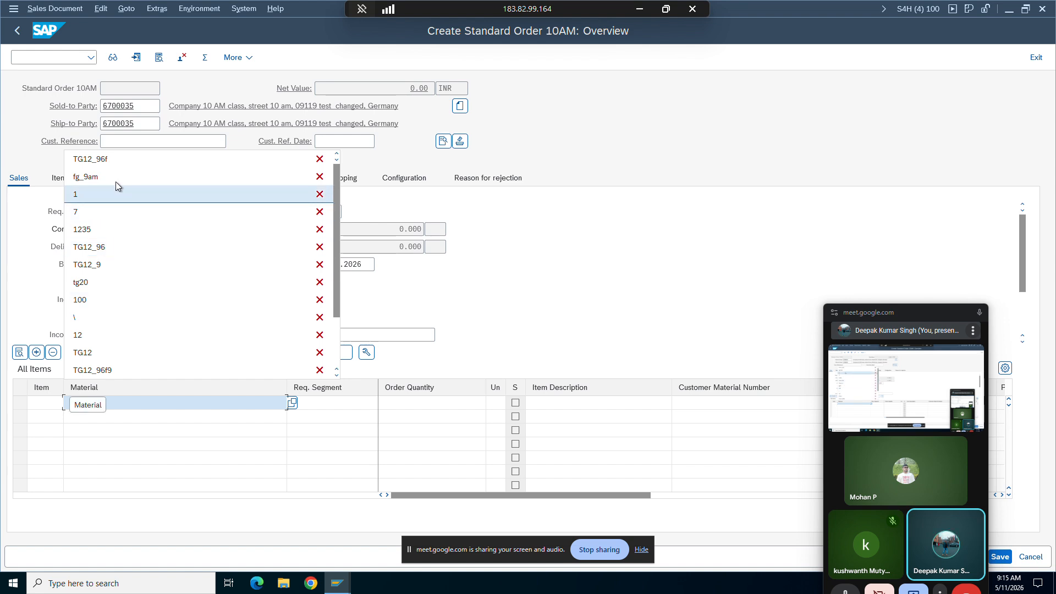
# Step: Enter material TG12_96f with order quantity 1 as the first item and submit the line for checking
pyautogui.click(113, 157)
pyautogui.click(417, 406)
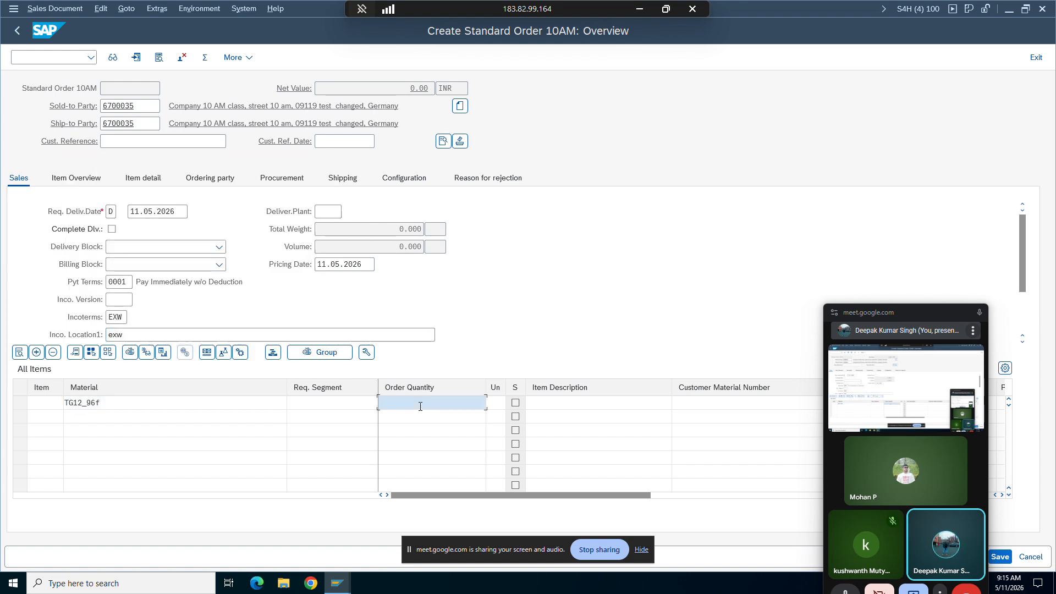
pyautogui.write('1')
pyautogui.click(127, 410)
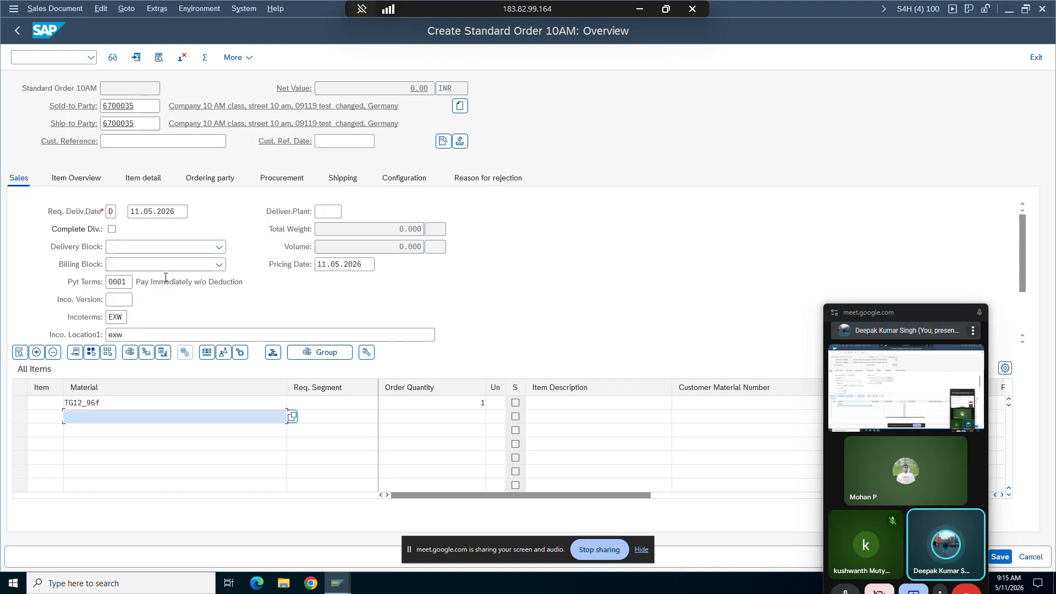
pyautogui.click(129, 215)
pyautogui.press('Return')
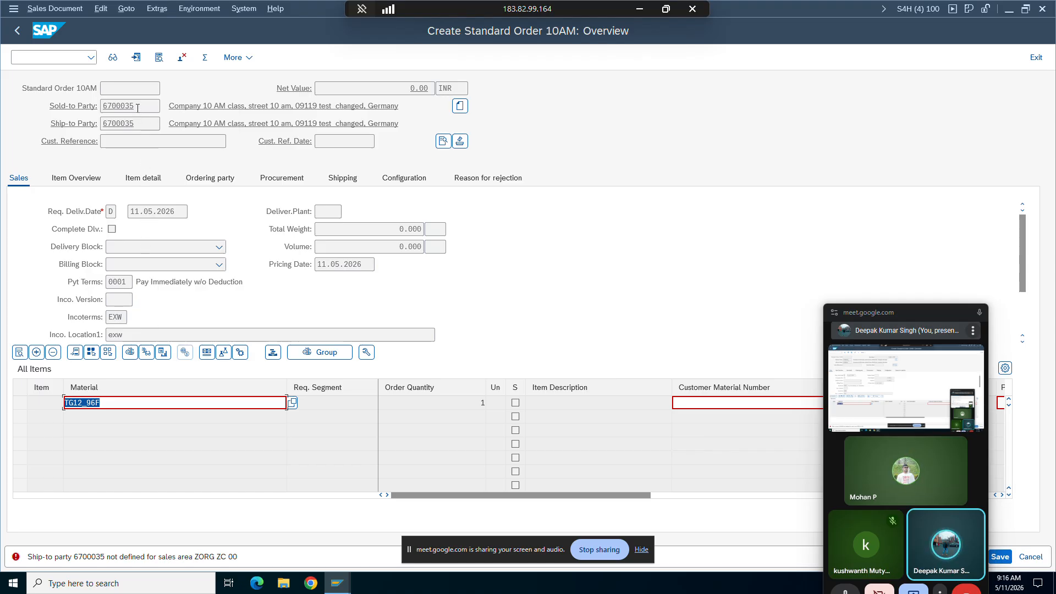
# Step: Copy the order's sold-to party number and start transaction BP in a new session created from the Change Material window
pyautogui.moveTo(138, 108); pyautogui.dragTo(101, 106)
pyautogui.hotkey('ctrl', 'c')
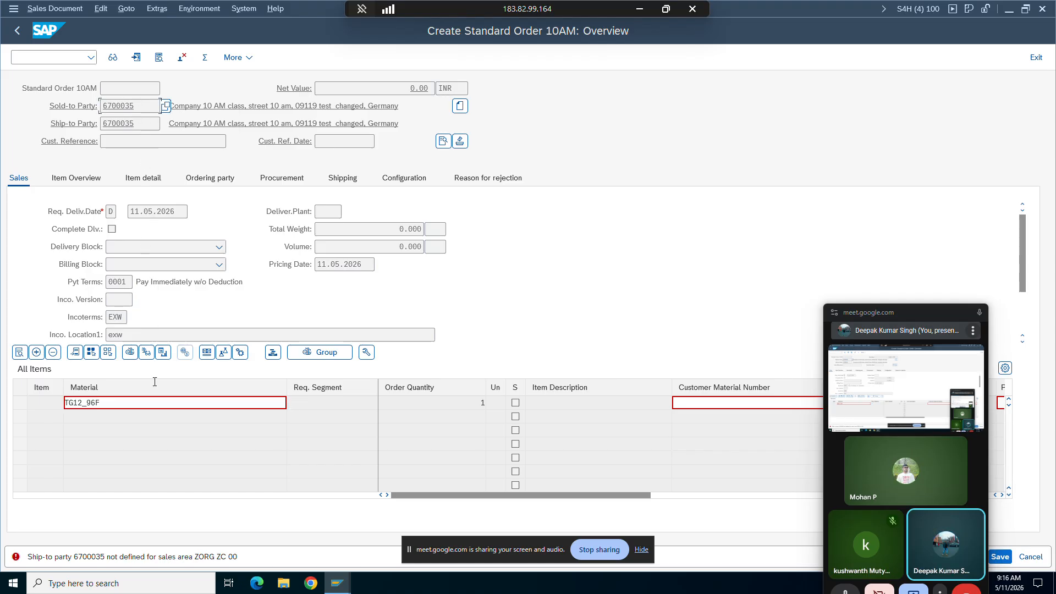
pyautogui.click(352, 584)
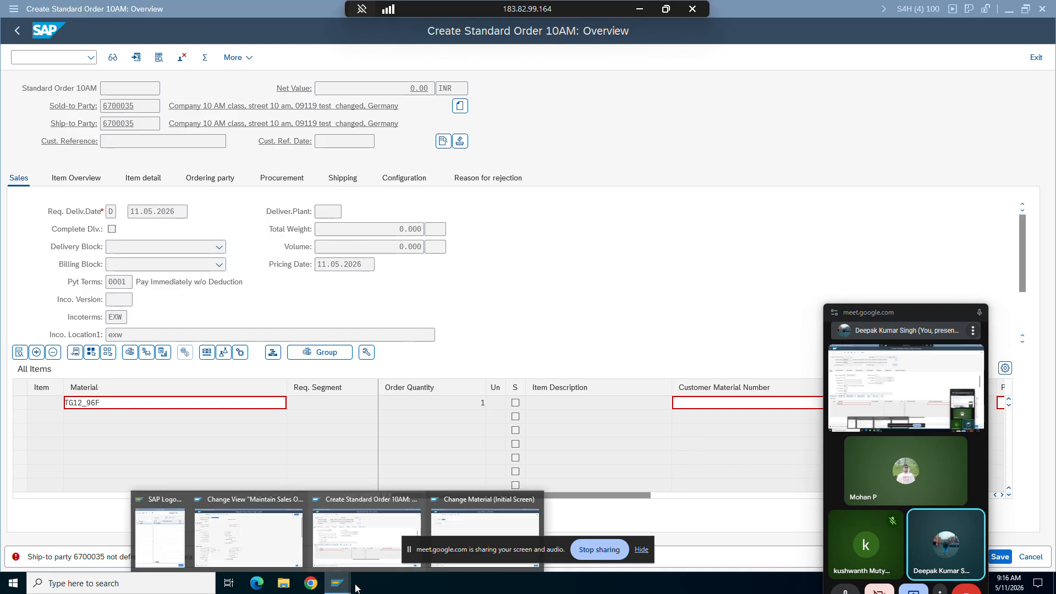
pyautogui.click(484, 536)
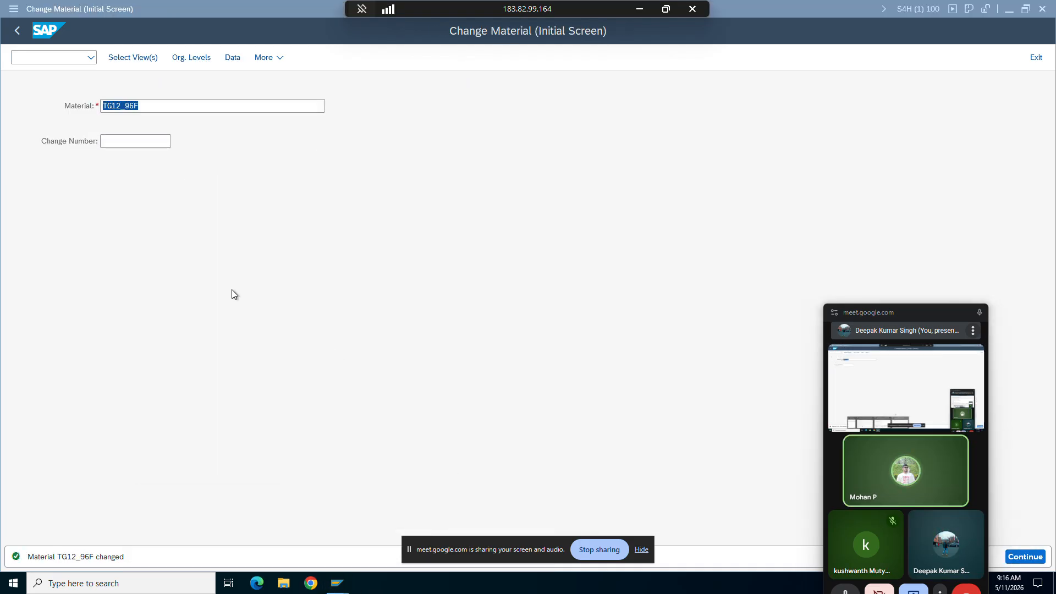
pyautogui.click(14, 9)
pyautogui.click(31, 131)
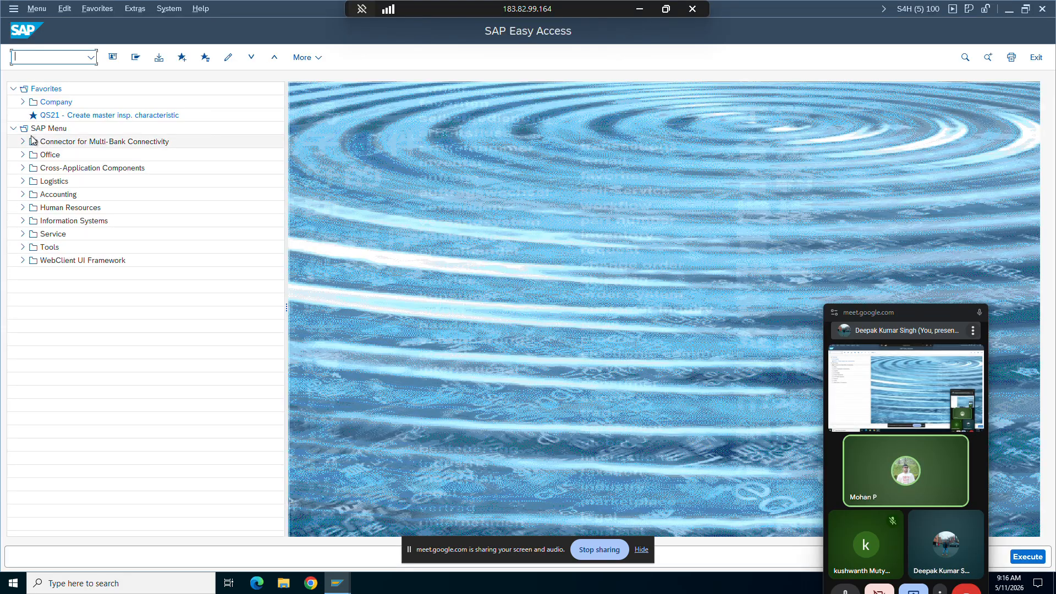
pyautogui.write('bp')
pyautogui.press('Return')
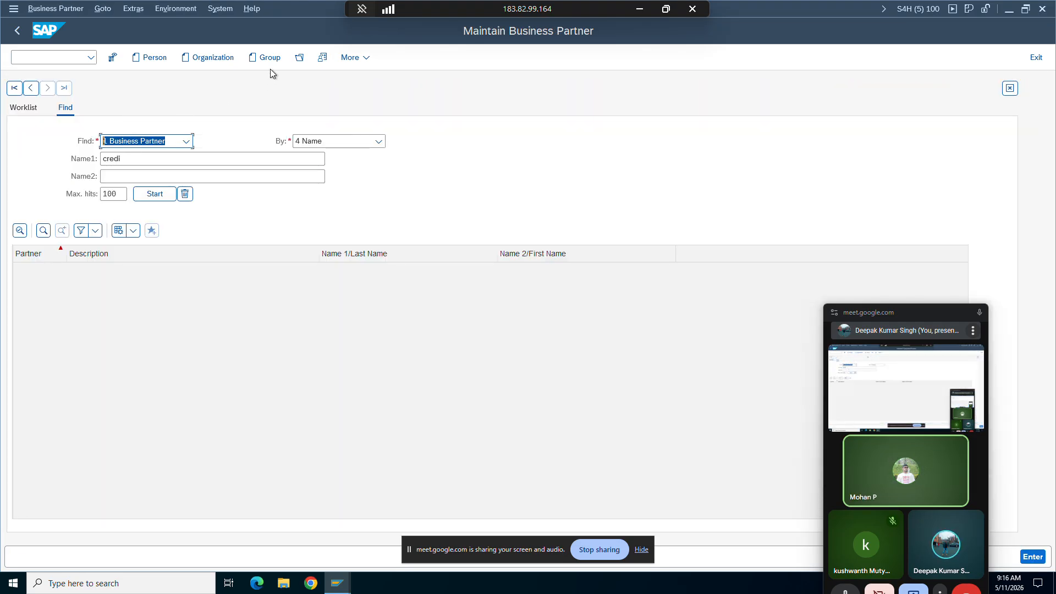
# Step: Open the 10 AM class business partner, choosing its number from the previously used entries
pyautogui.click(300, 57)
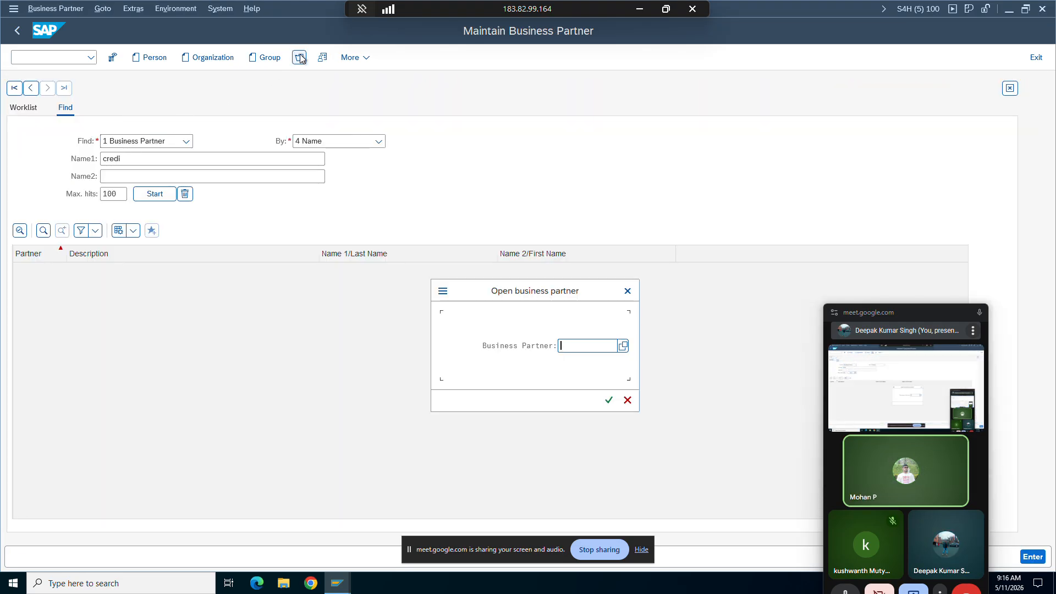
pyautogui.write('6700035')
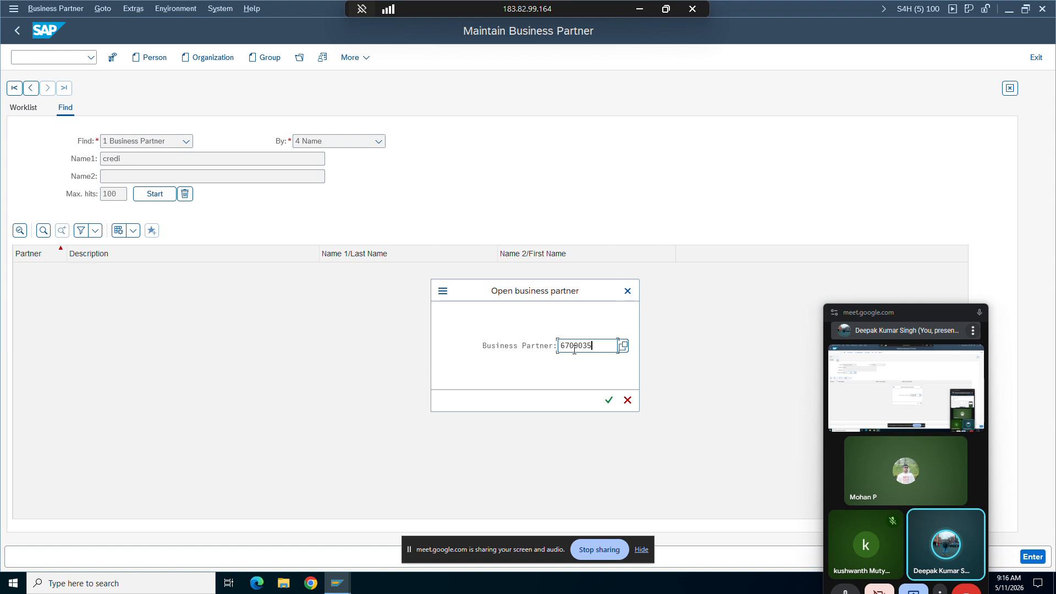
pyautogui.press('BackSpace')
pyautogui.press('BackSpace')
pyautogui.press('BackSpace')
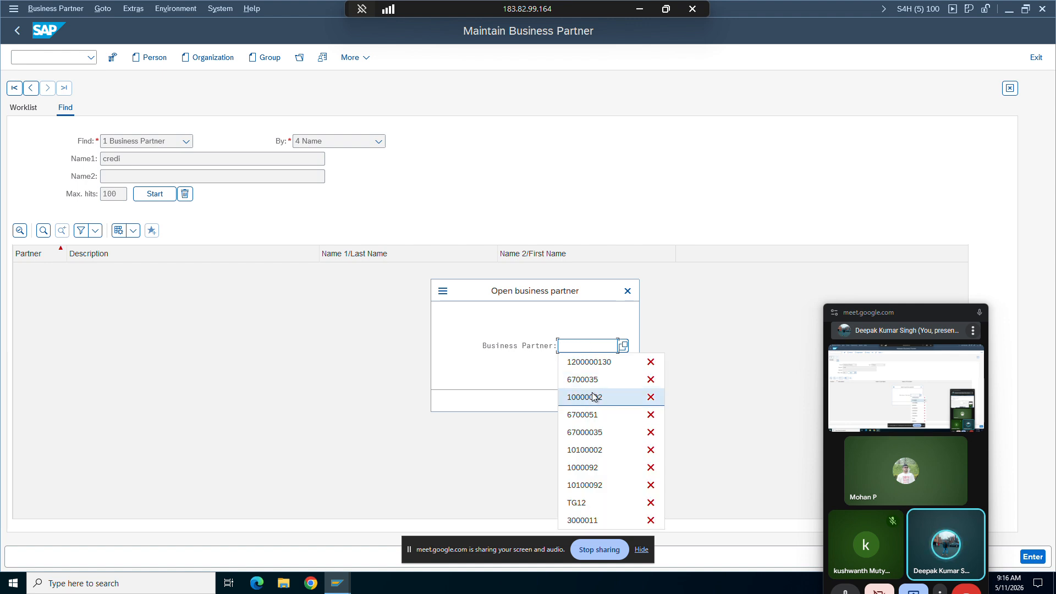
pyautogui.click(593, 396)
pyautogui.press('Return')
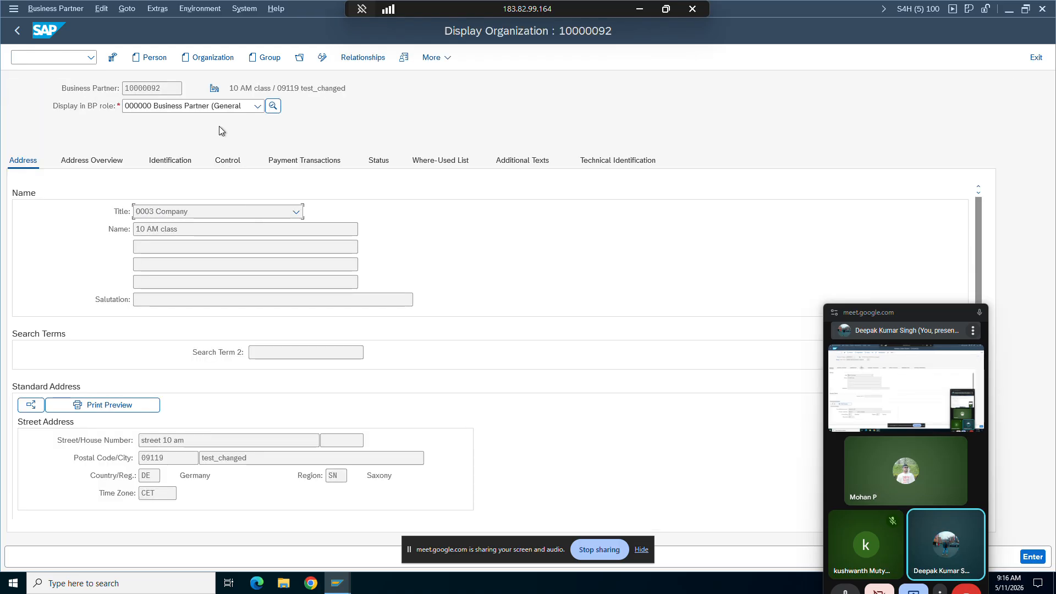
# Step: Display the business partner in role FLCU01 Customer with its sales and distribution data
pyautogui.click(217, 106)
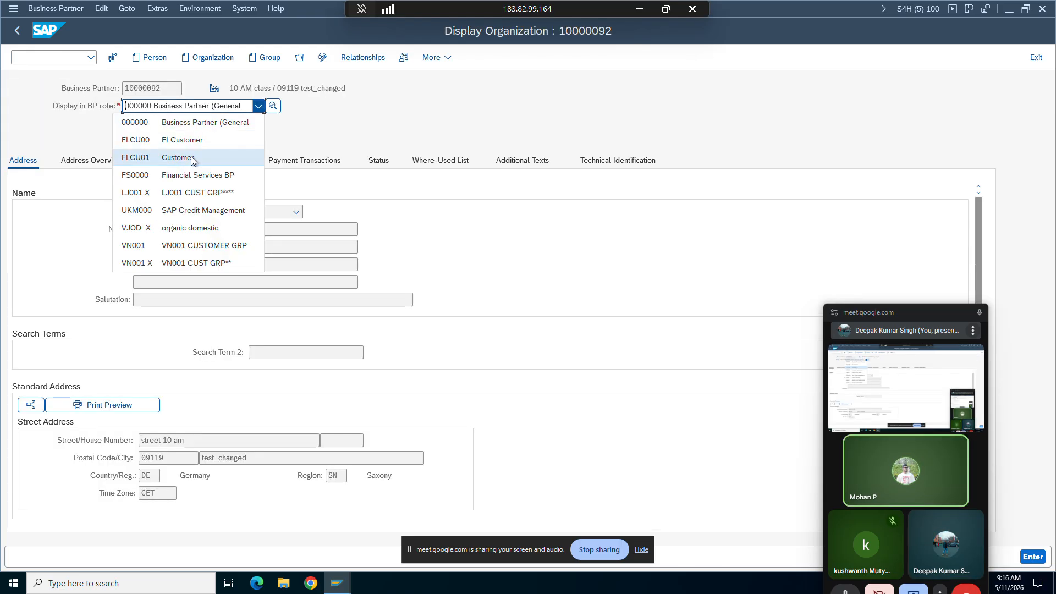
pyautogui.click(184, 159)
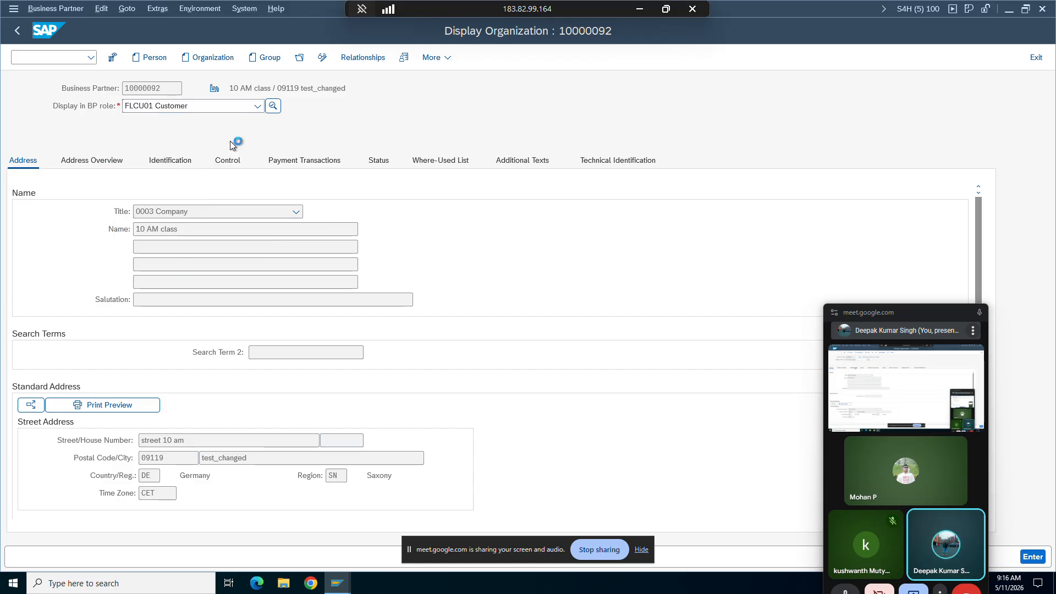
pyautogui.click(396, 62)
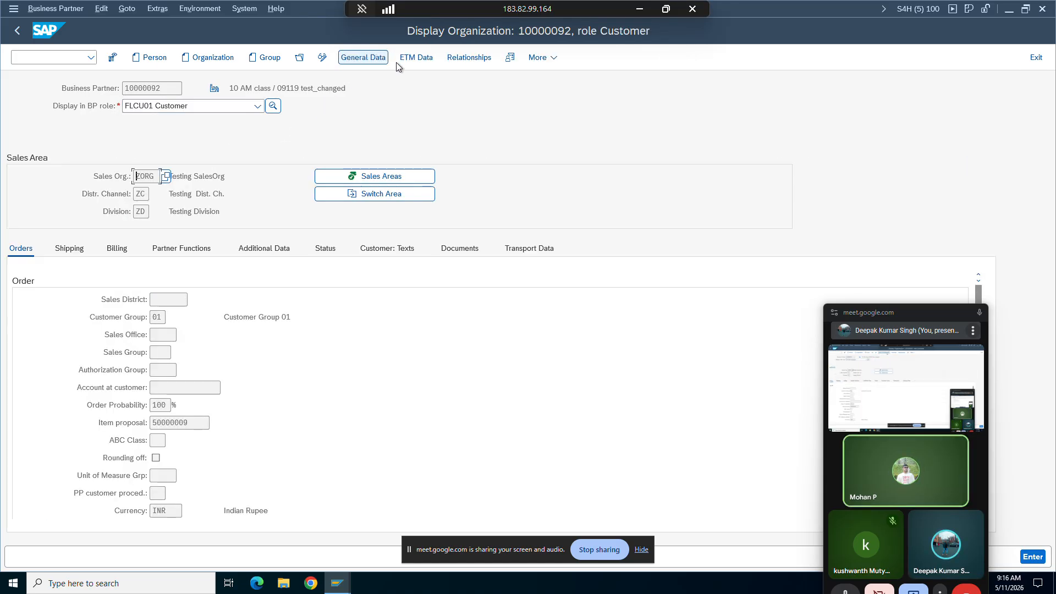
# Step: Review the customer's maintained sales areas, checking the ZORG row and its distribution channel, and close the list
pyautogui.click(366, 179)
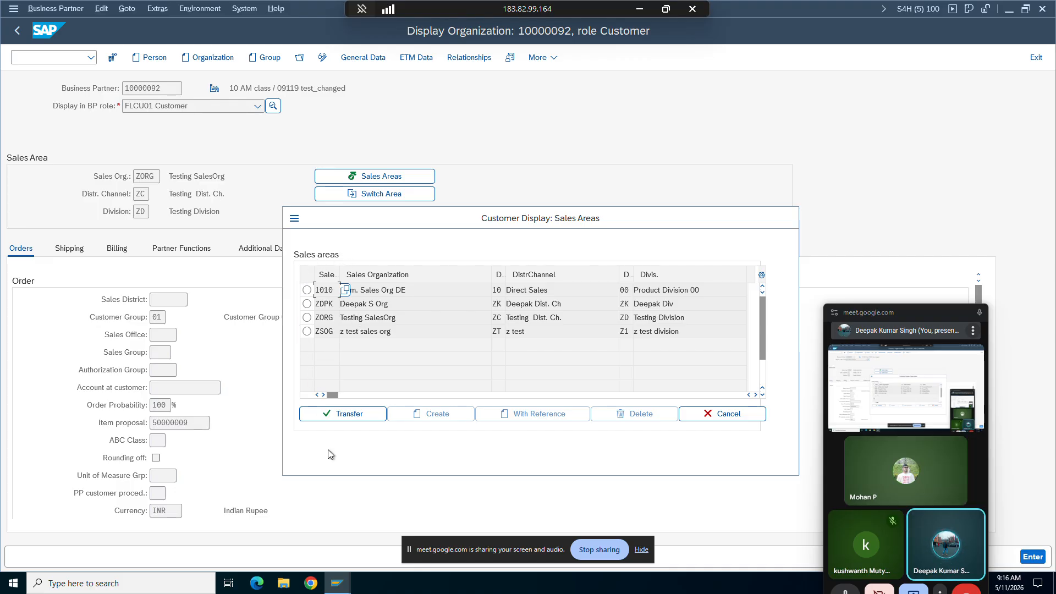
pyautogui.click(324, 318)
pyautogui.click(496, 318)
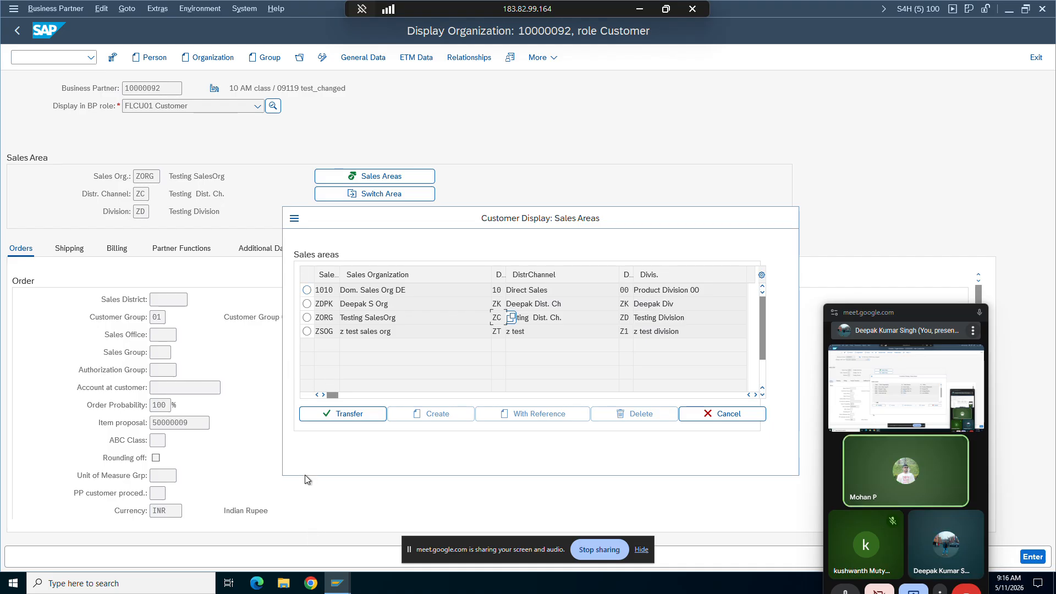
pyautogui.click(714, 420)
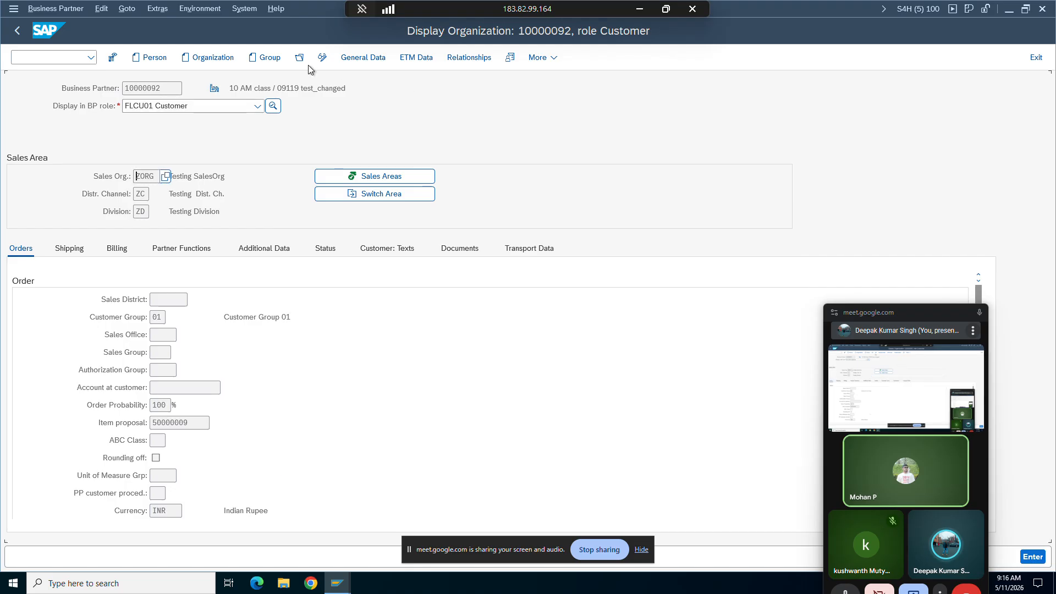
# Step: Switch the business partner to change mode and start a new entry in its sales areas list
pyautogui.click(323, 57)
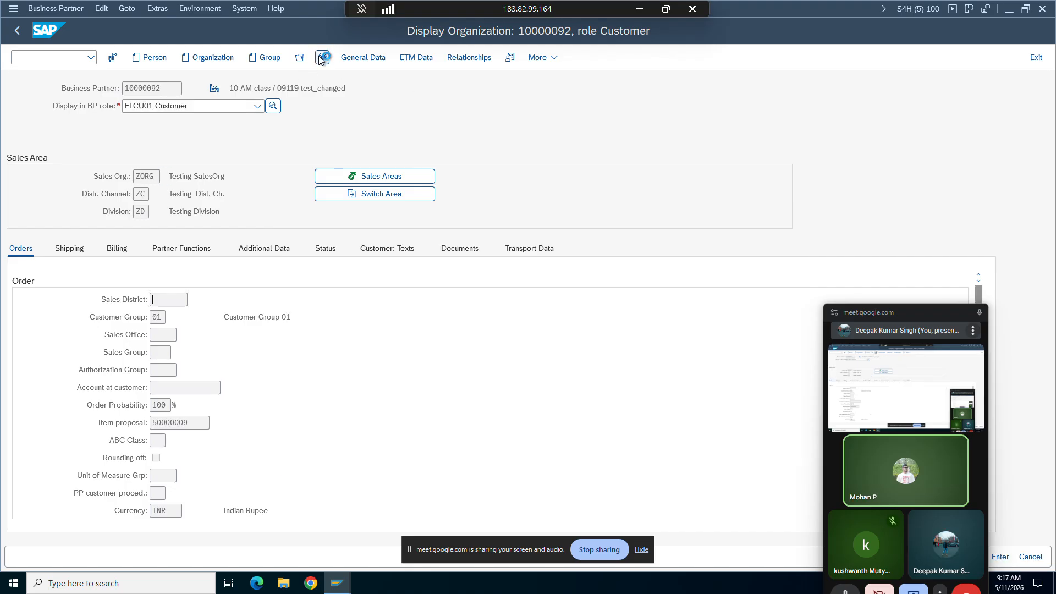
pyautogui.click(339, 177)
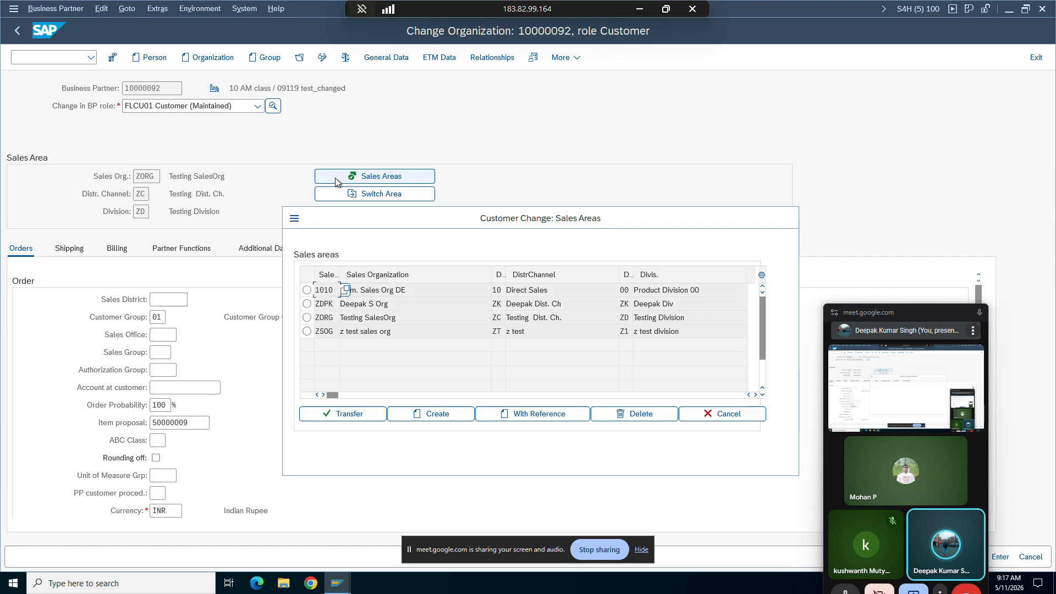
pyautogui.click(413, 417)
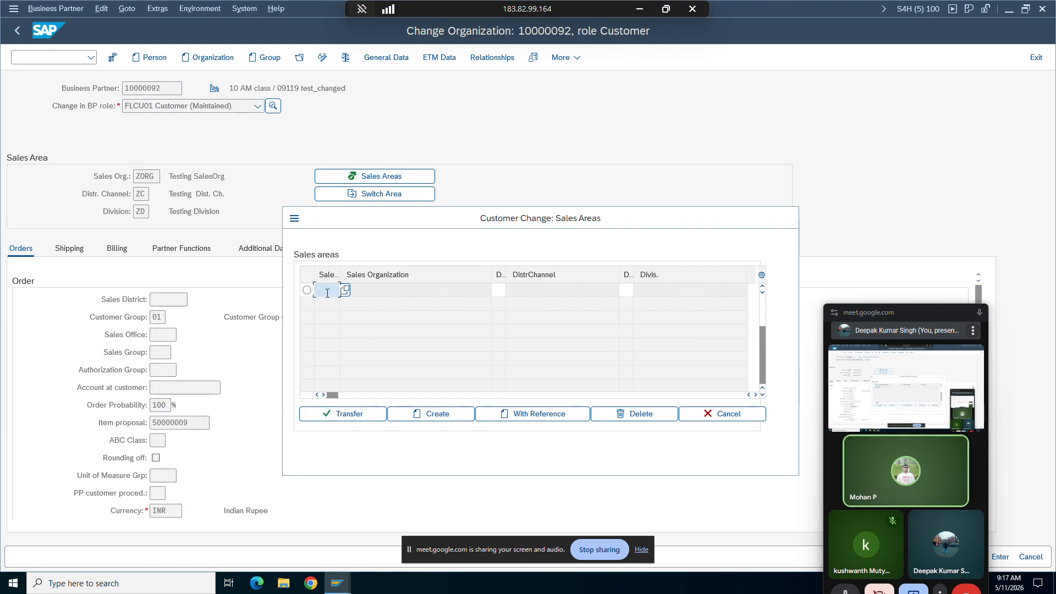
# Step: Try to add the sales area with sales organization ZORG, distribution channel ZC and division 00
pyautogui.write('z')
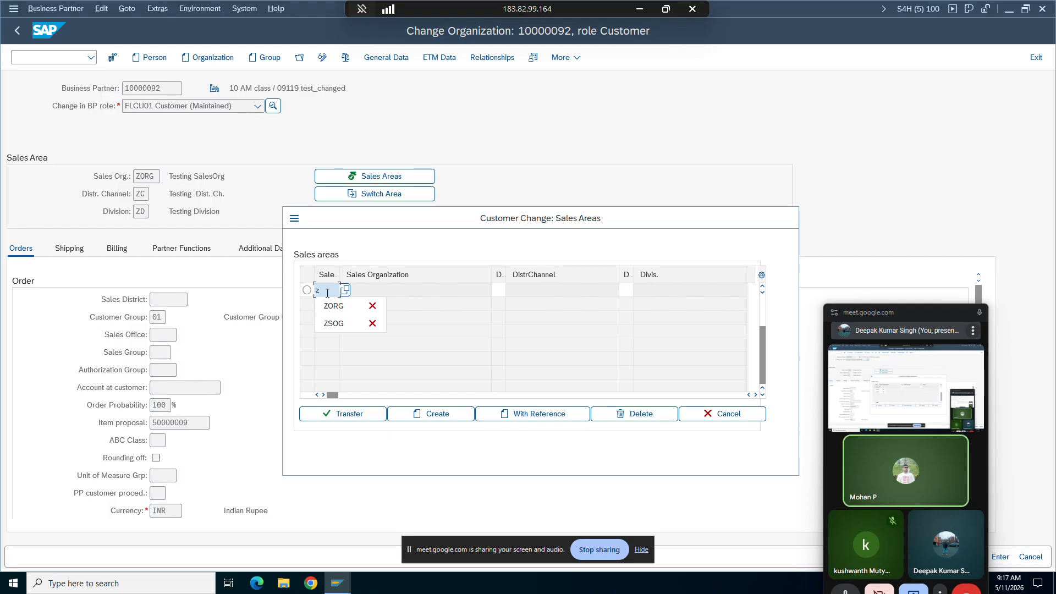
pyautogui.write('org')
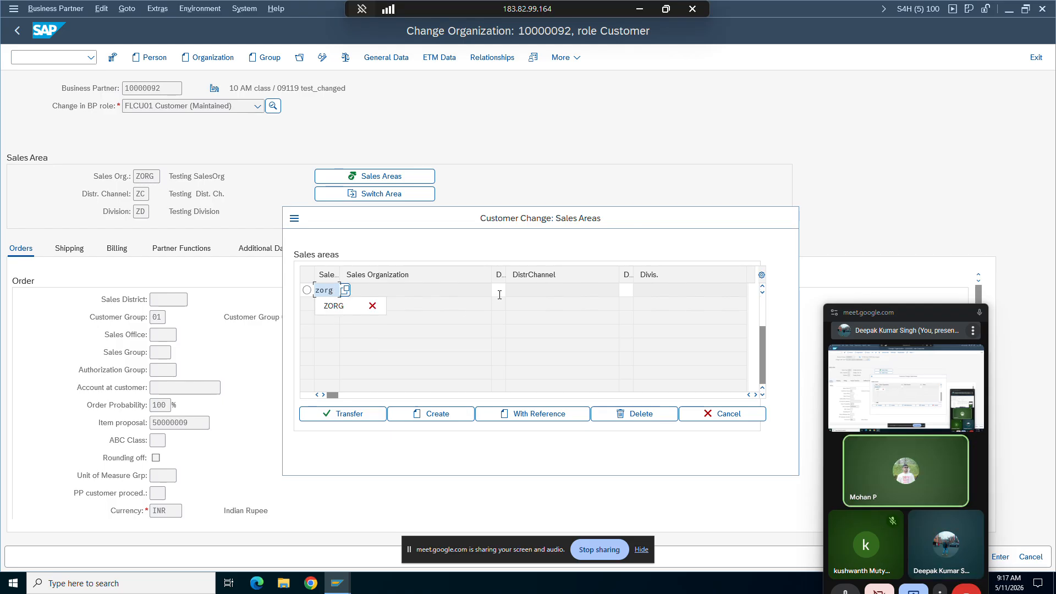
pyautogui.click(499, 295)
pyautogui.write('zc')
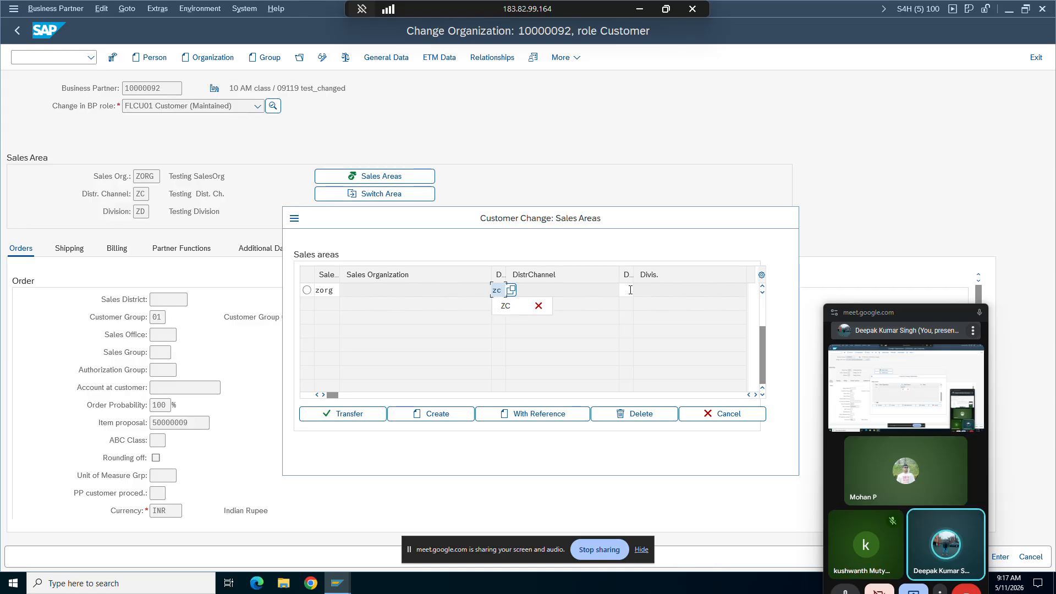
pyautogui.click(631, 289)
pyautogui.write('00')
pyautogui.press('Return')
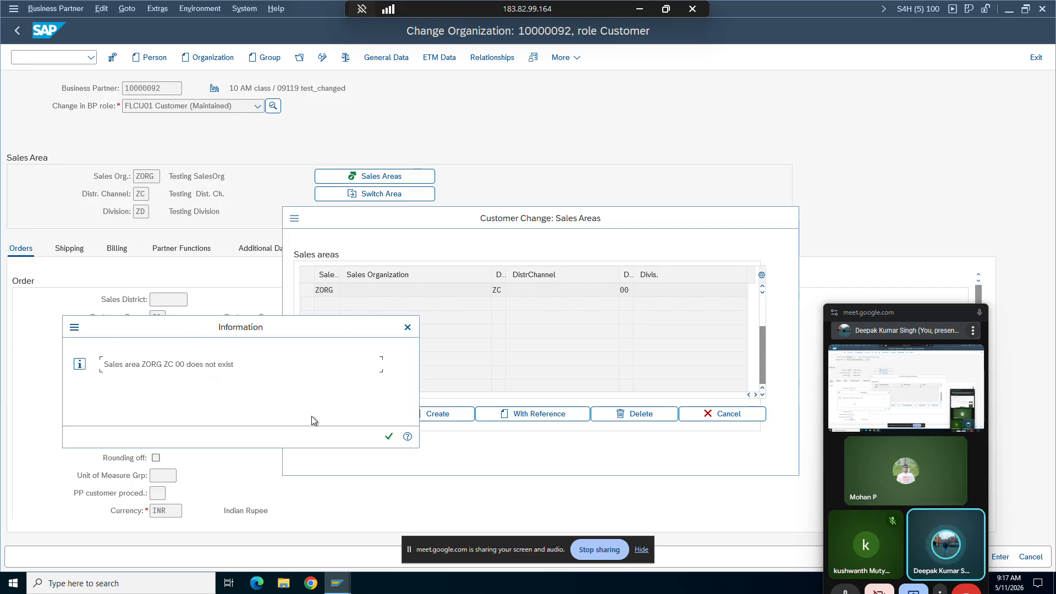
pyautogui.click(389, 436)
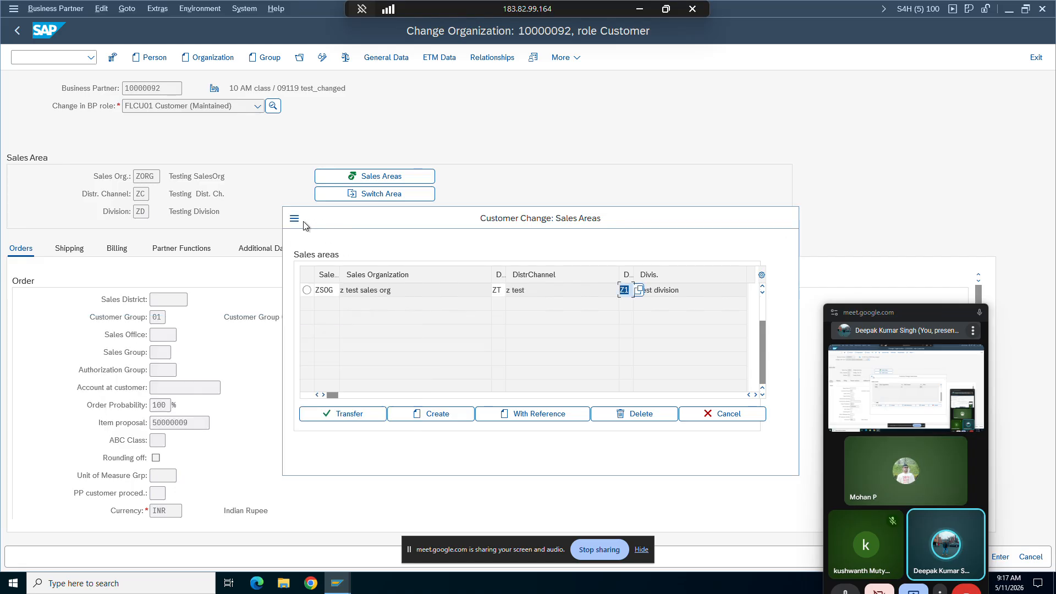
# Step: Start transaction SPRO in another new session to reach the Customizing project screen
pyautogui.click(296, 219)
pyautogui.click(312, 273)
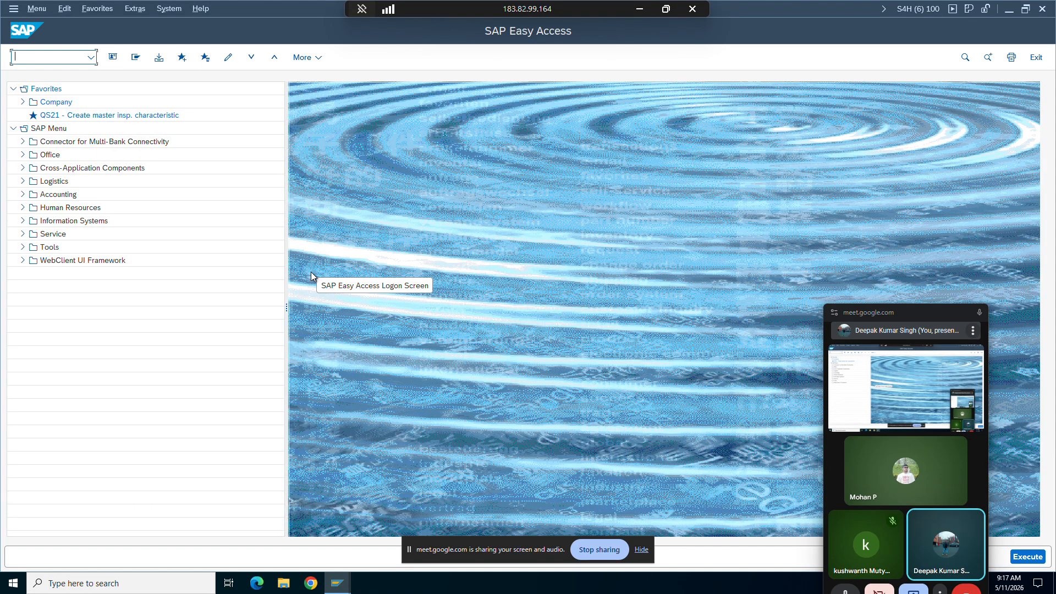
pyautogui.write('spro')
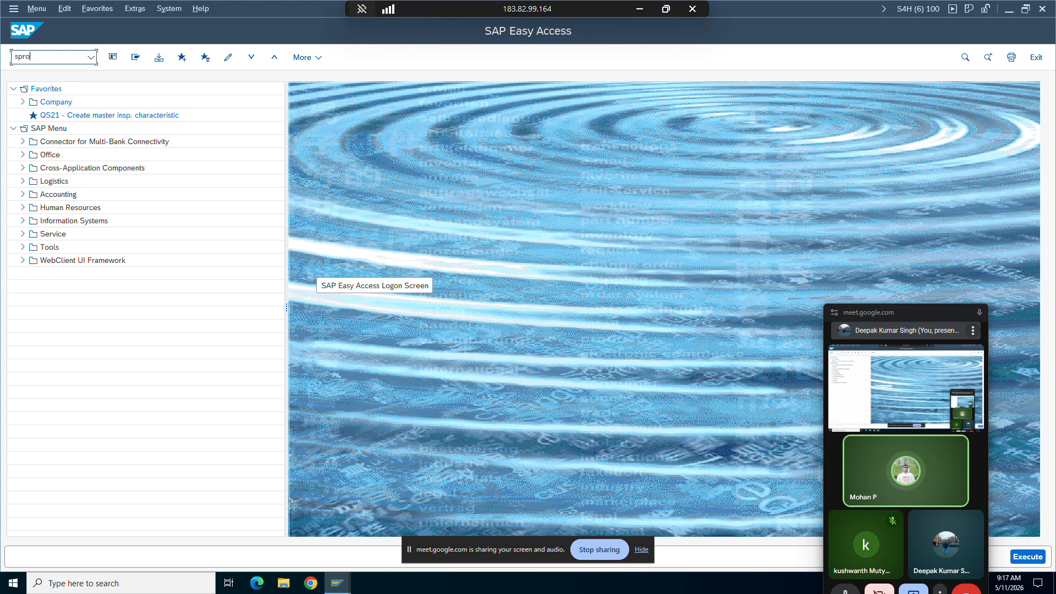
pyautogui.press('Return')
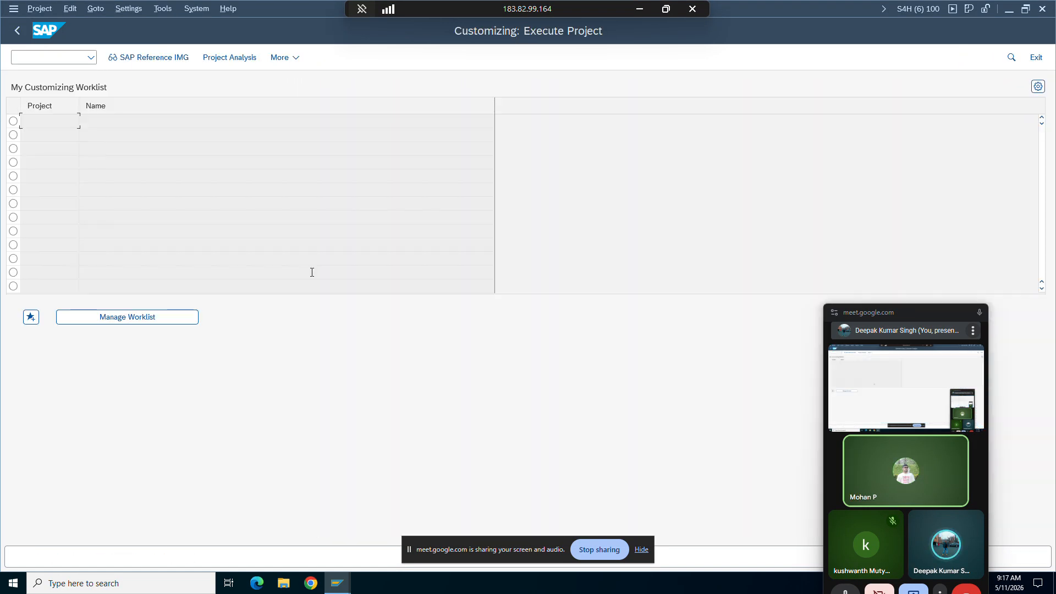
# Step: Open the Set up sales area activity under Enterprise Structure, Assignment, Sales and Distribution in the SAP Reference IMG
pyautogui.click(118, 59)
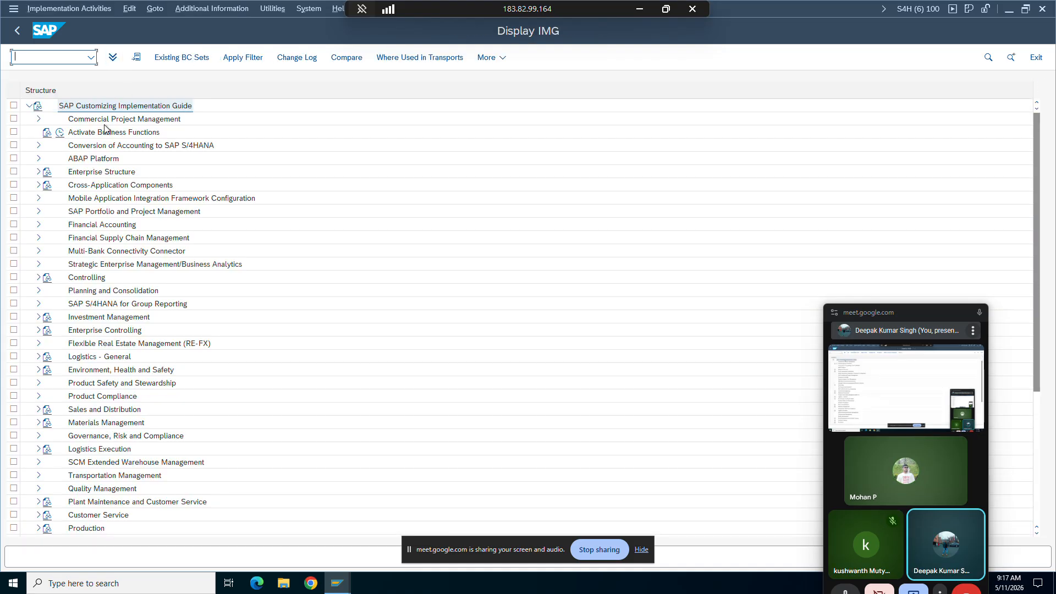
pyautogui.click(39, 172)
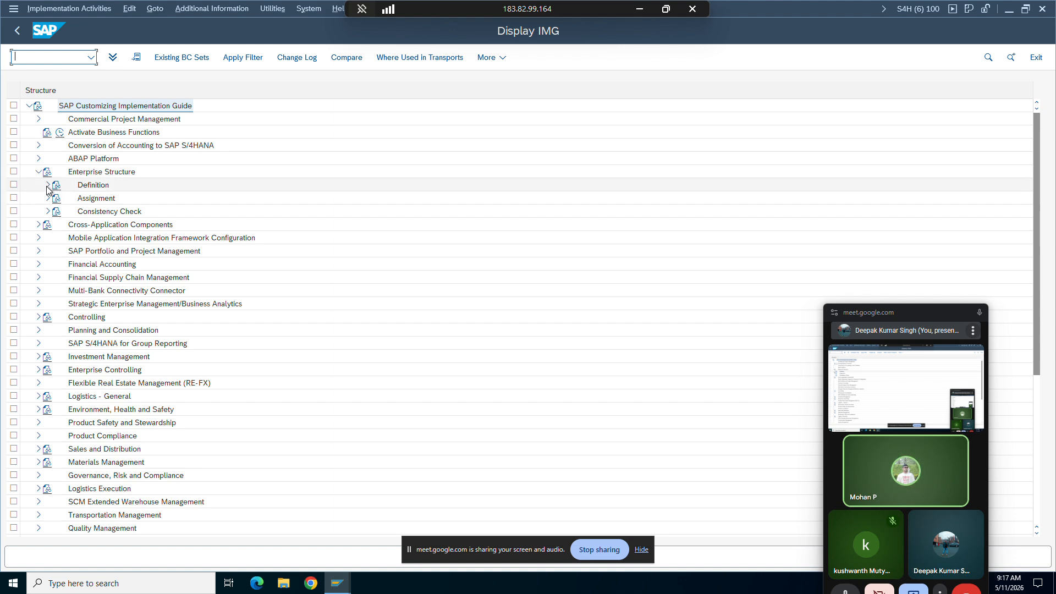
pyautogui.click(47, 186)
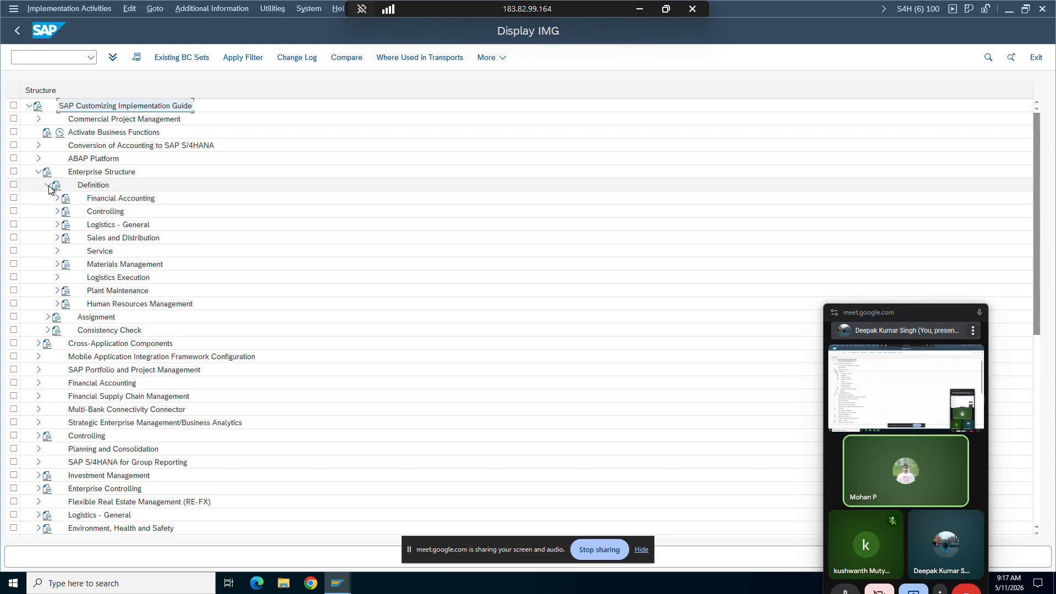
pyautogui.click(58, 238)
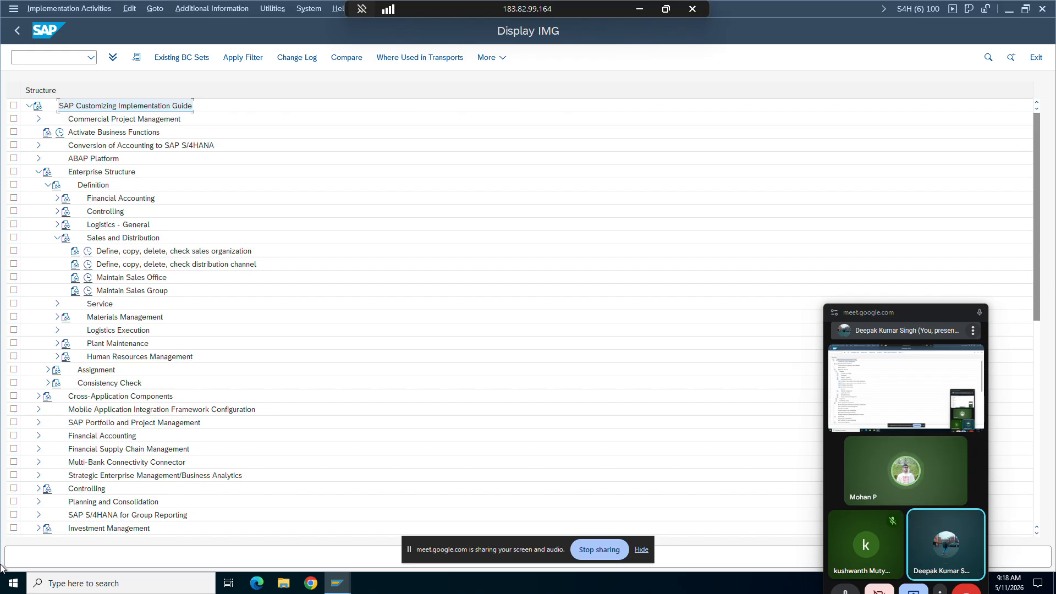
pyautogui.click(48, 187)
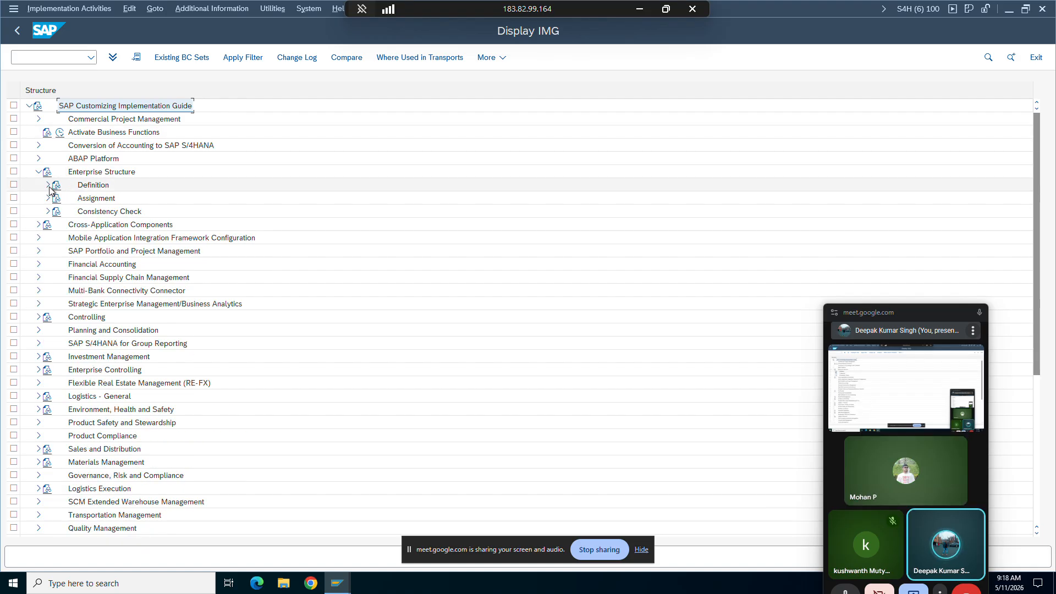
pyautogui.click(47, 199)
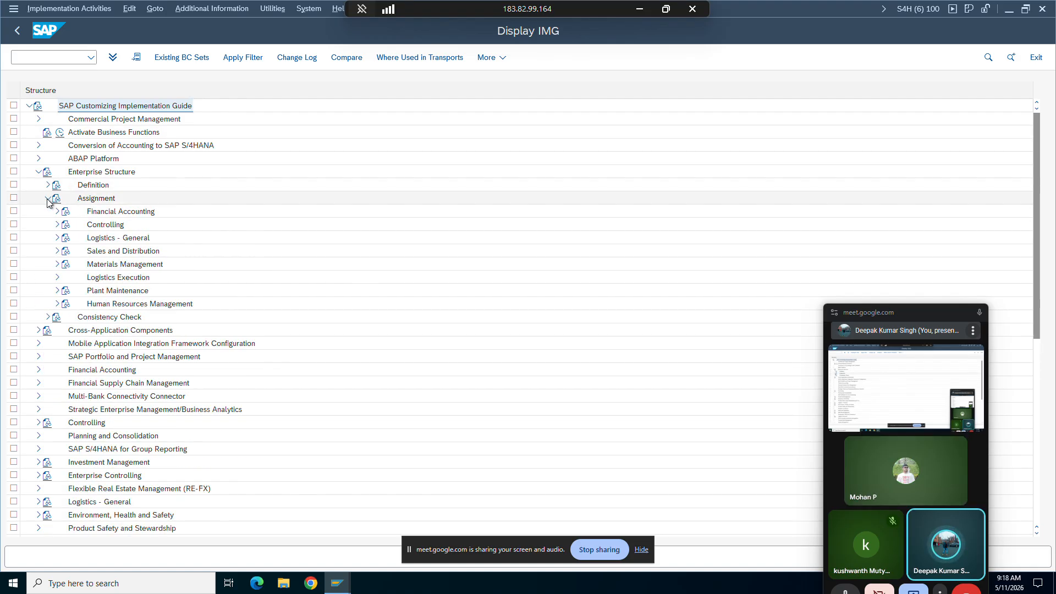
pyautogui.click(57, 251)
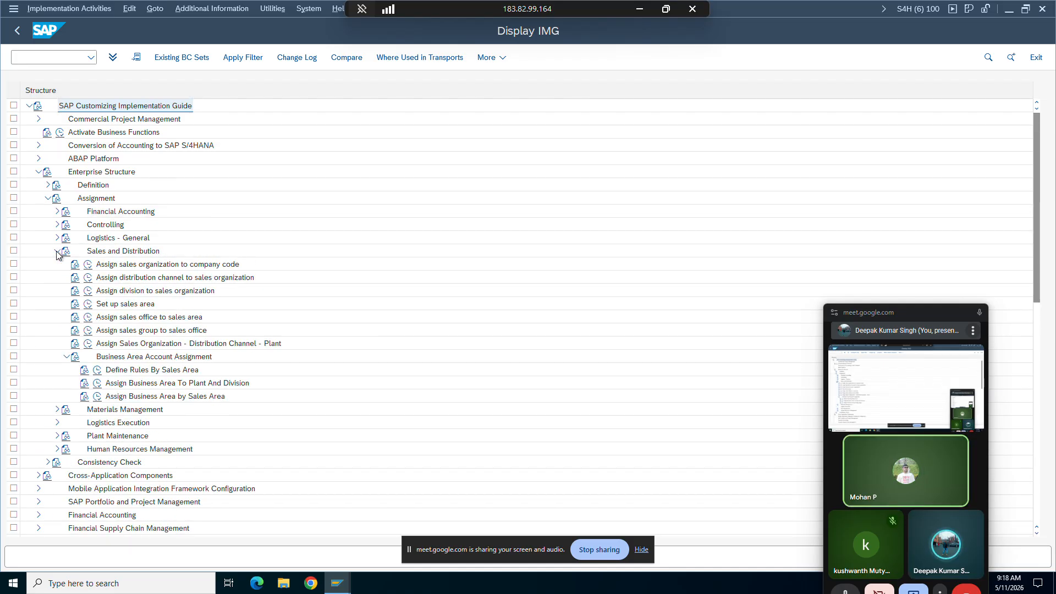
pyautogui.click(85, 305)
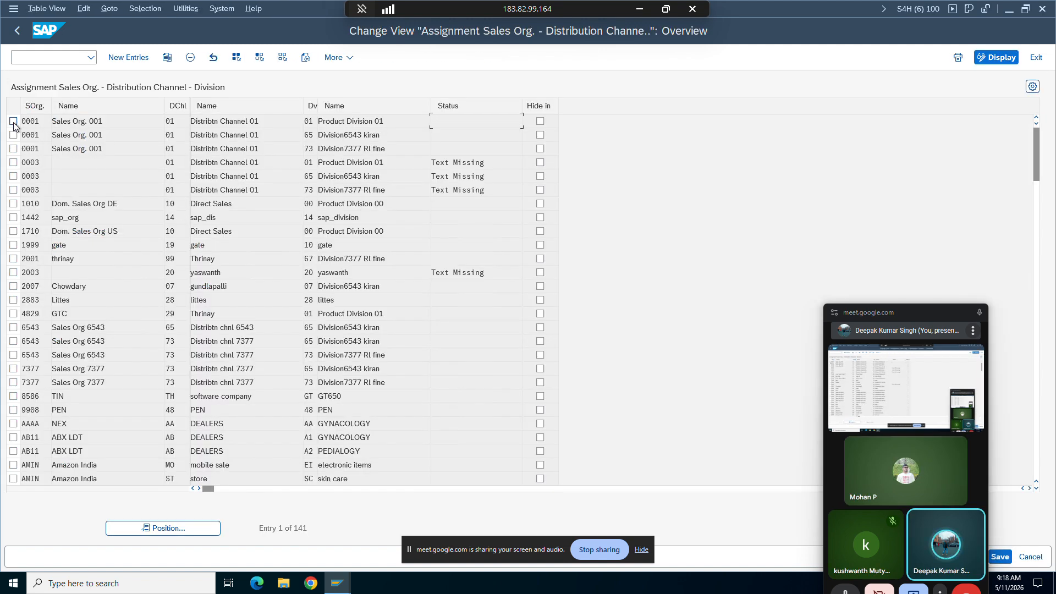
# Step: Try to copy the first sales area entry as sales organization ZORG, distribution channel ZC, division 00, and return to the IMG
pyautogui.click(13, 121)
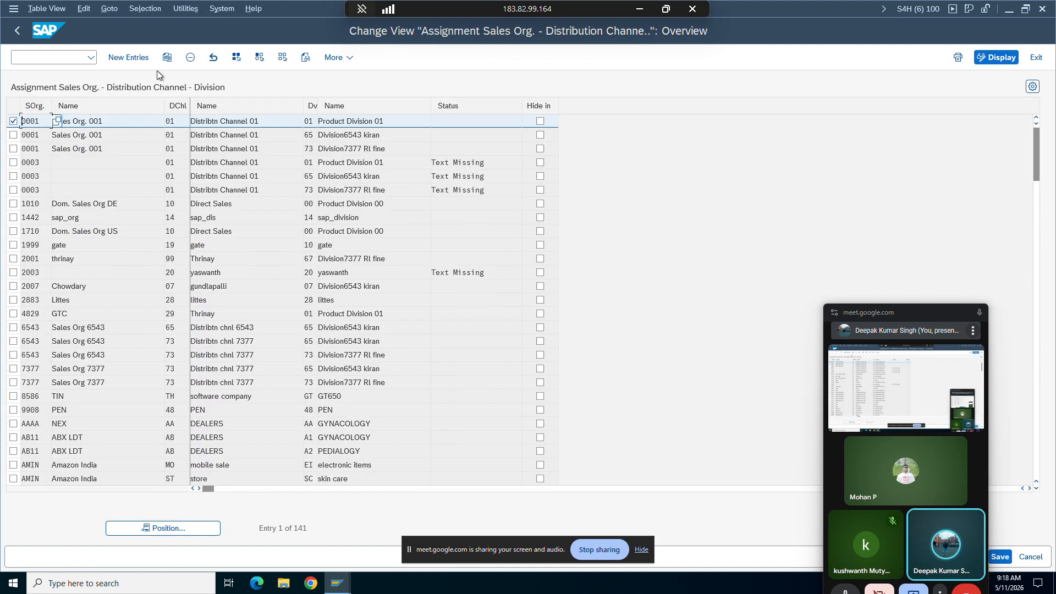
pyautogui.click(164, 61)
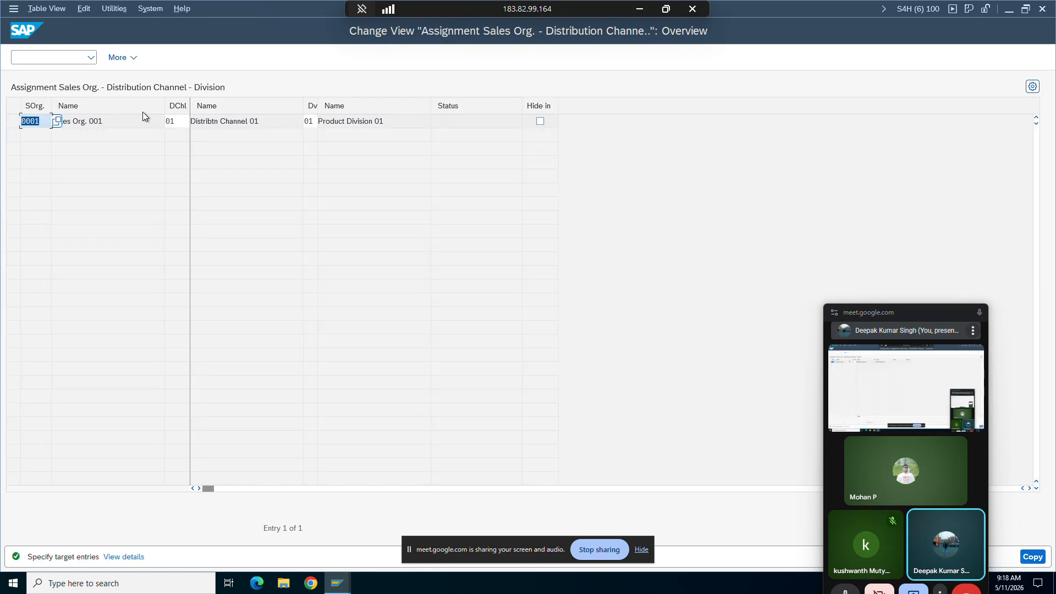
pyautogui.write('zorg')
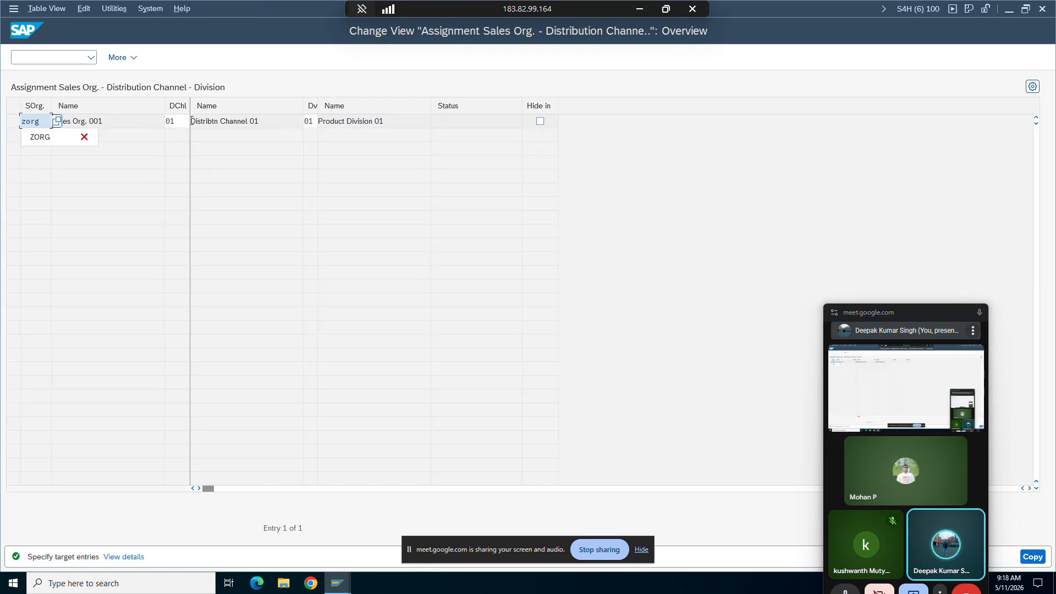
pyautogui.click(175, 122)
pyautogui.press('BackSpace')
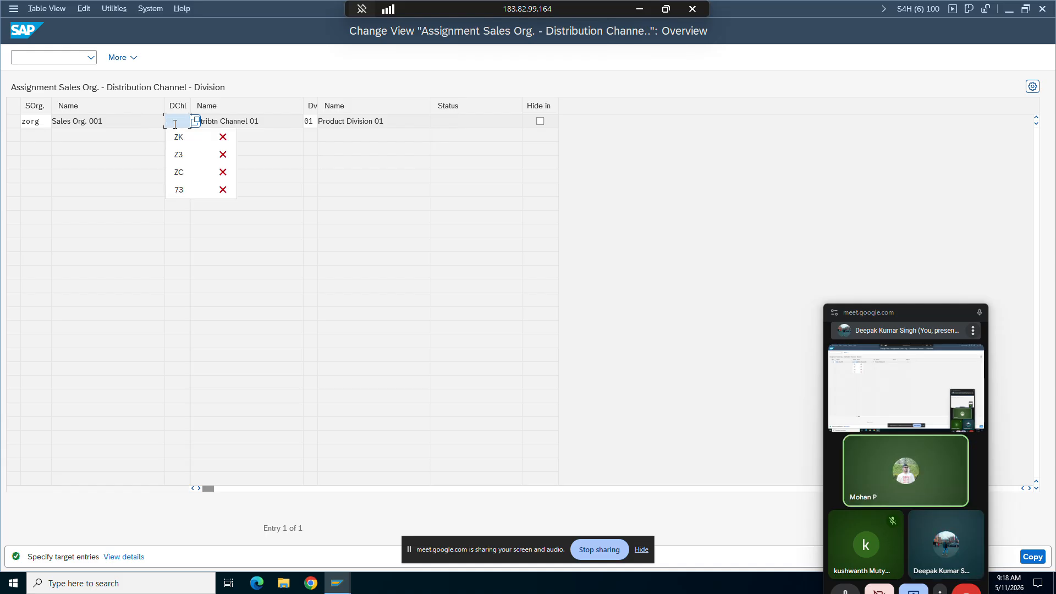
pyautogui.write('zc')
pyautogui.click(314, 123)
pyautogui.press('BackSpace')
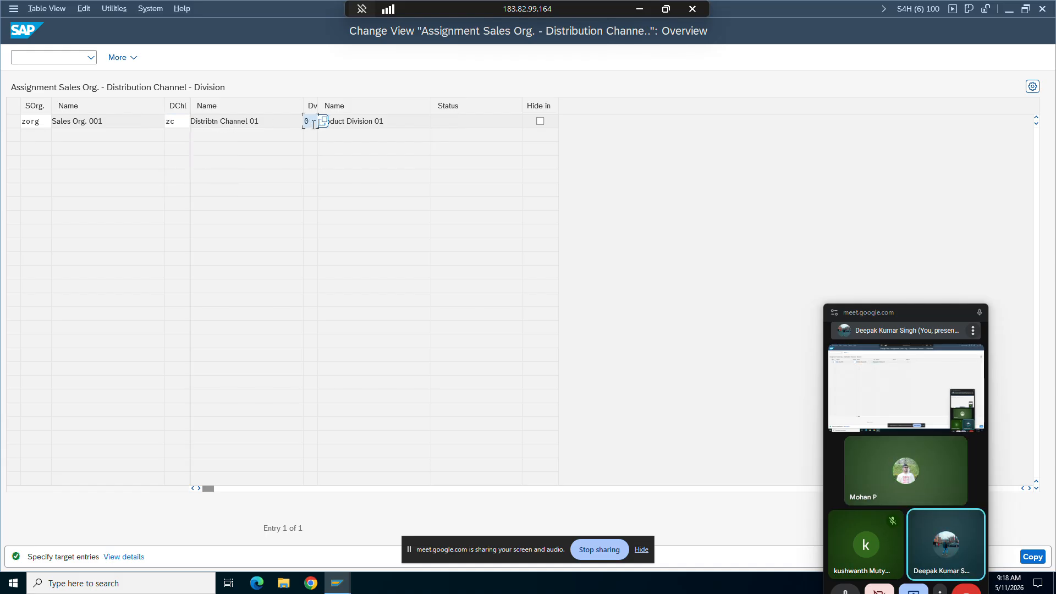
pyautogui.press('BackSpace')
pyautogui.write('0')
pyautogui.press('Return')
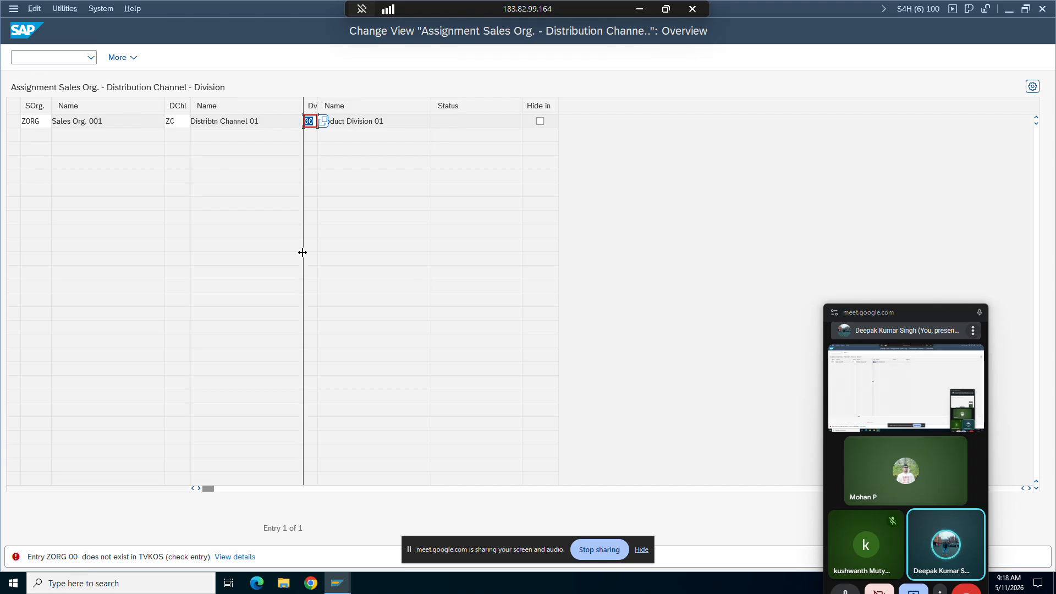
pyautogui.press('F12')
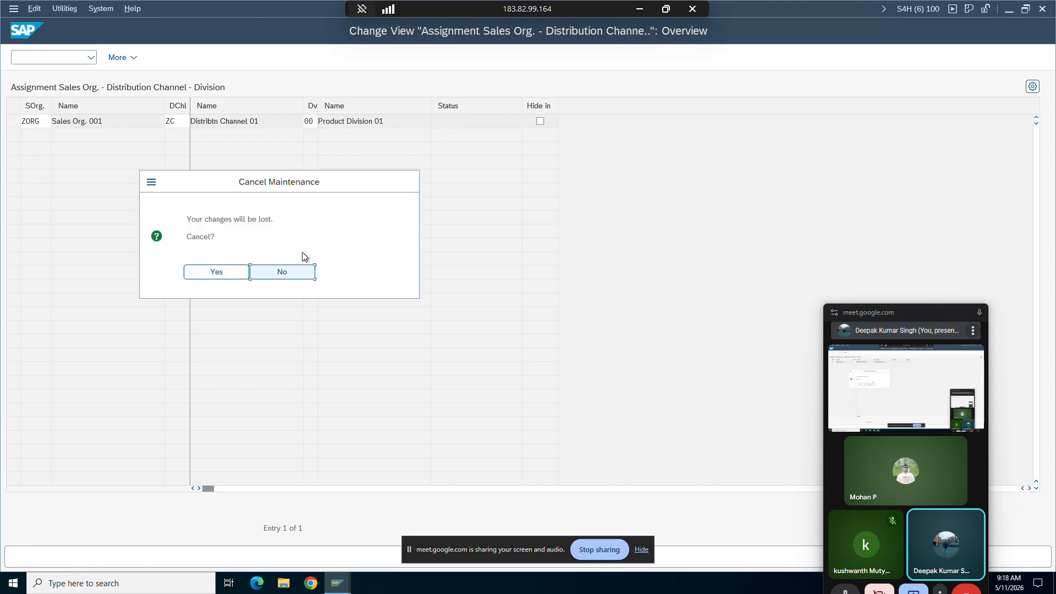
pyautogui.click(238, 271)
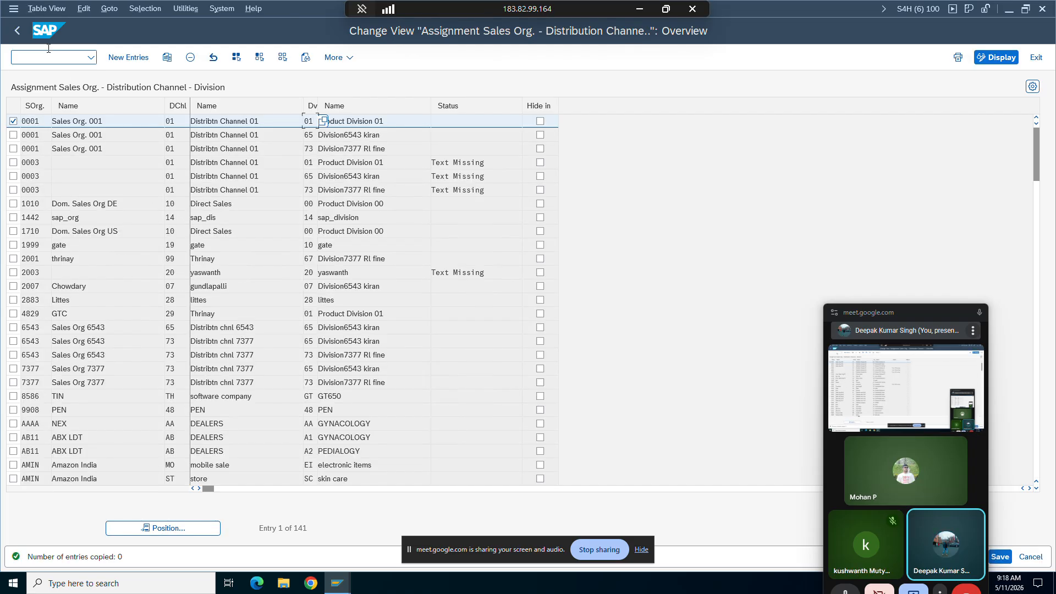
pyautogui.click(17, 31)
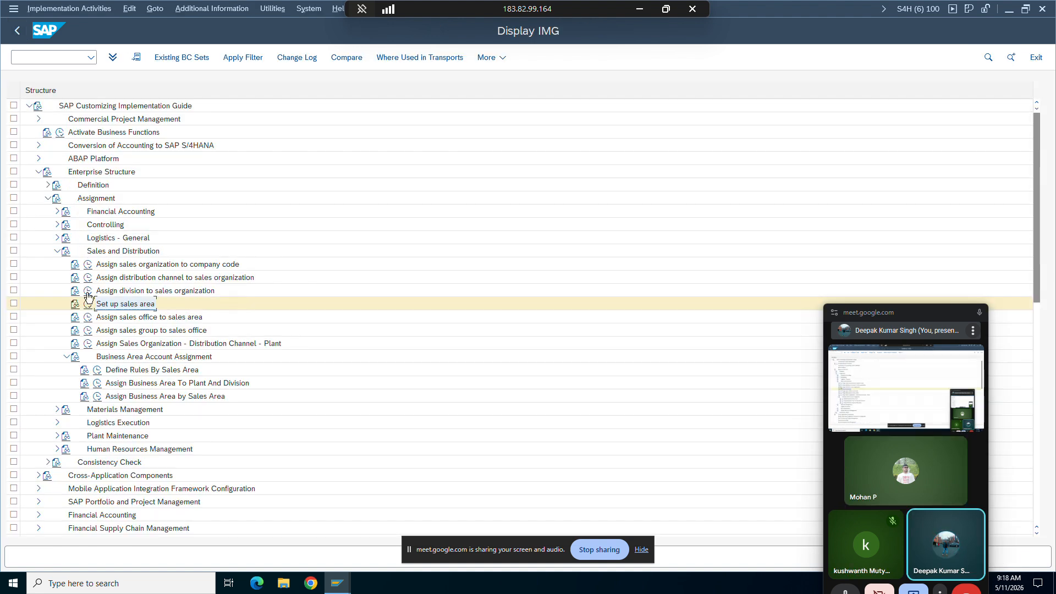
# Step: Add a new entry assigning division 00 to sales organization ZORG in the Assign division to sales organization activity
pyautogui.click(88, 290)
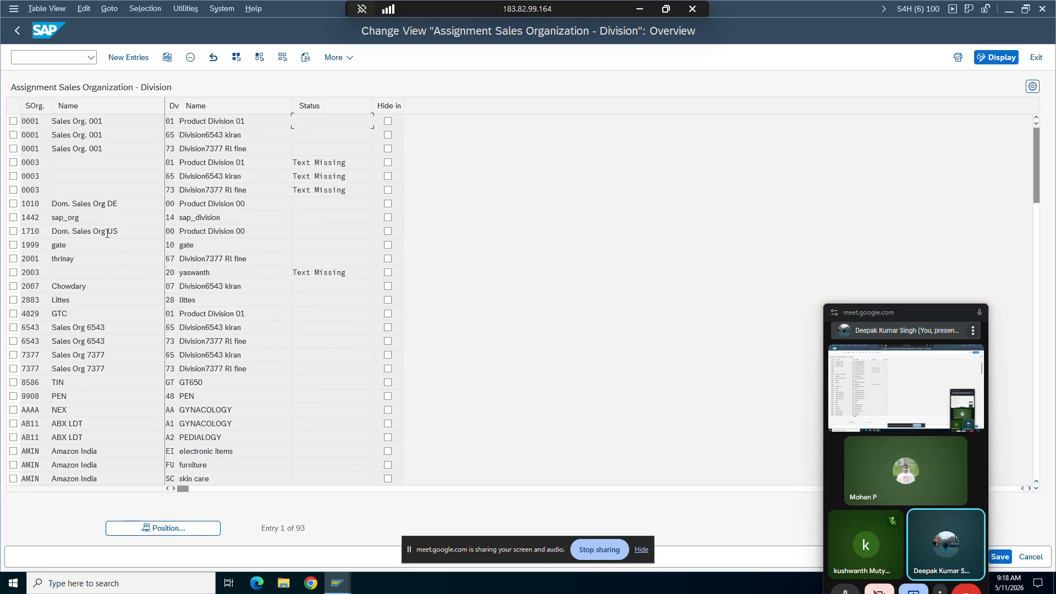
pyautogui.click(169, 121)
pyautogui.click(42, 122)
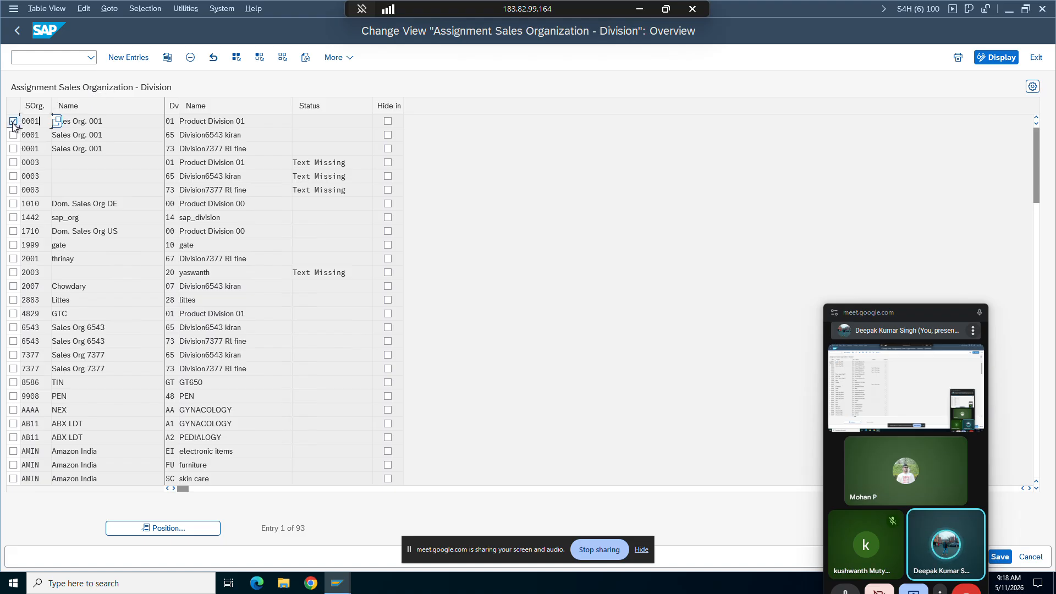
pyautogui.click(128, 57)
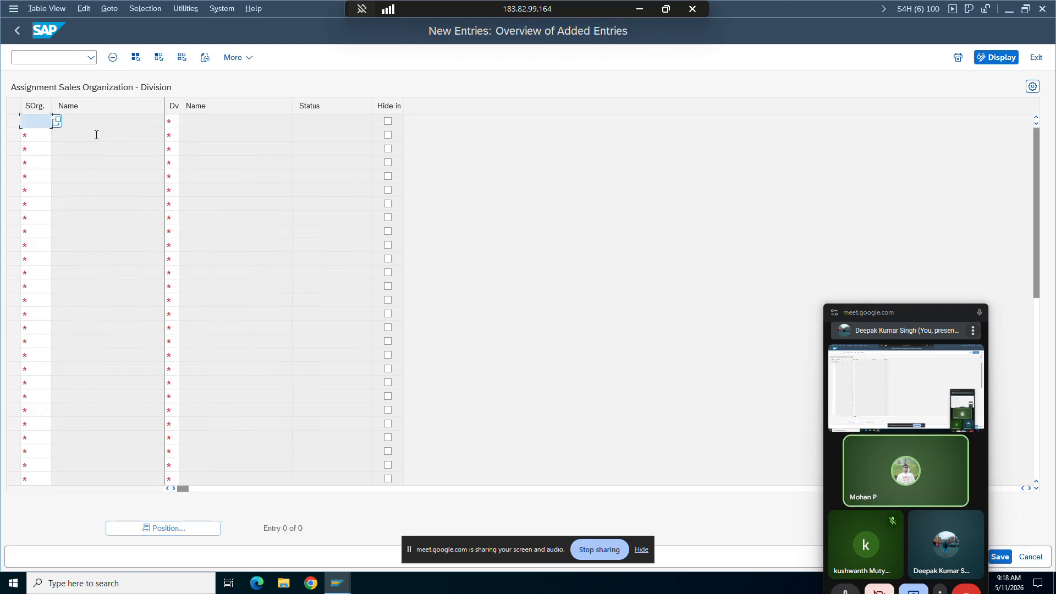
pyautogui.write('zor')
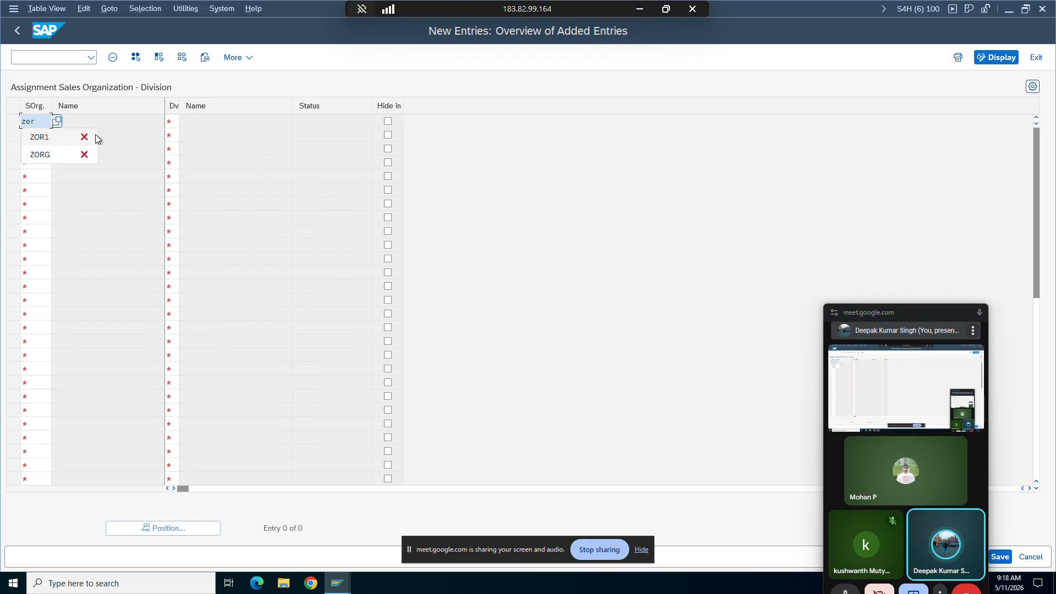
pyautogui.write('g')
pyautogui.click(174, 123)
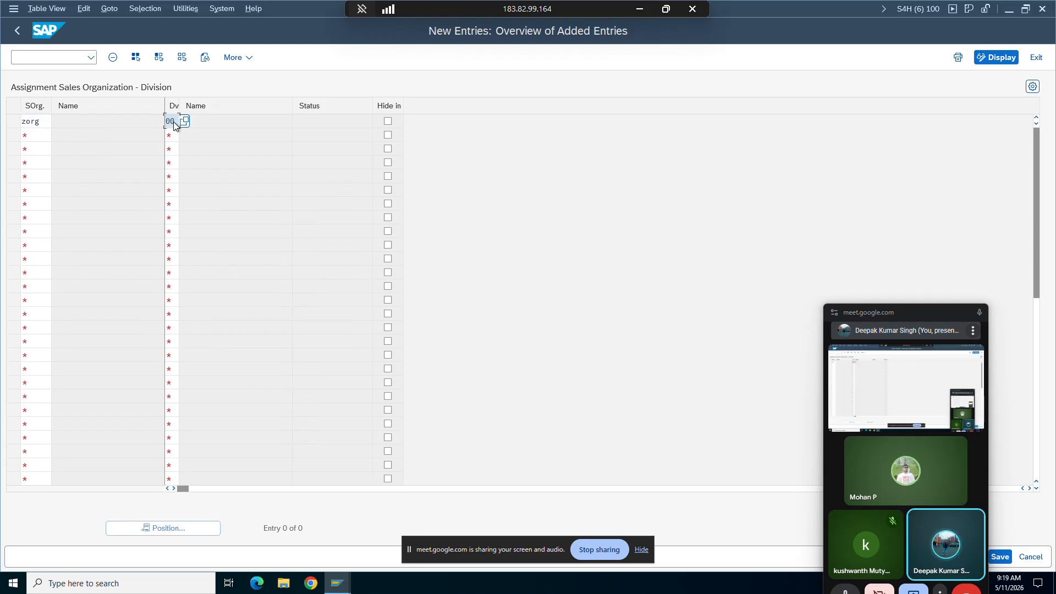
pyautogui.write('00')
pyautogui.press('Return')
# Step: Save the division assignment, confirm the customizing request, and return to the IMG structure
pyautogui.click(1000, 558)
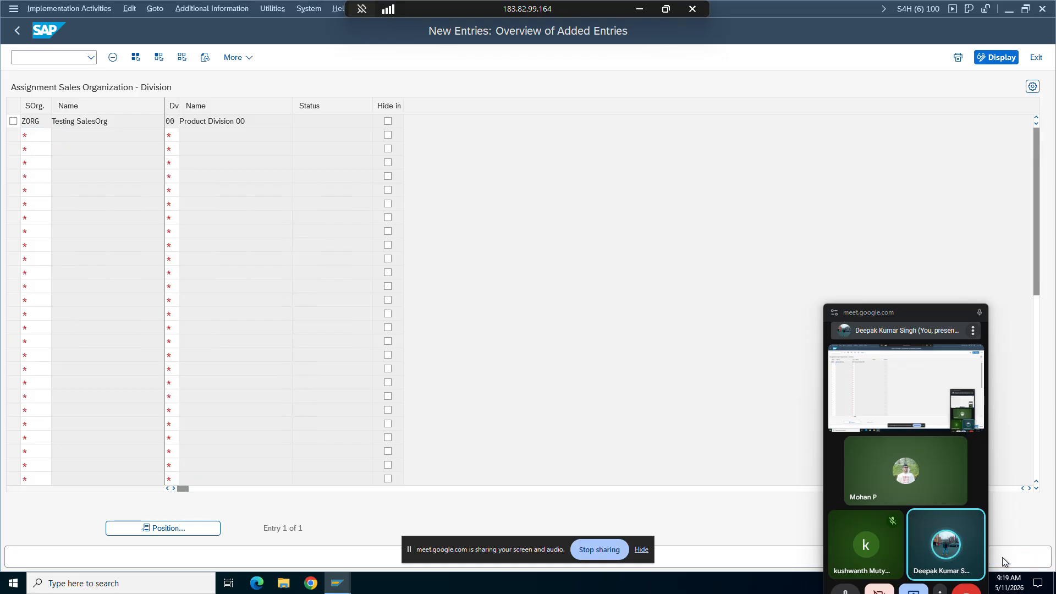
pyautogui.click(292, 256)
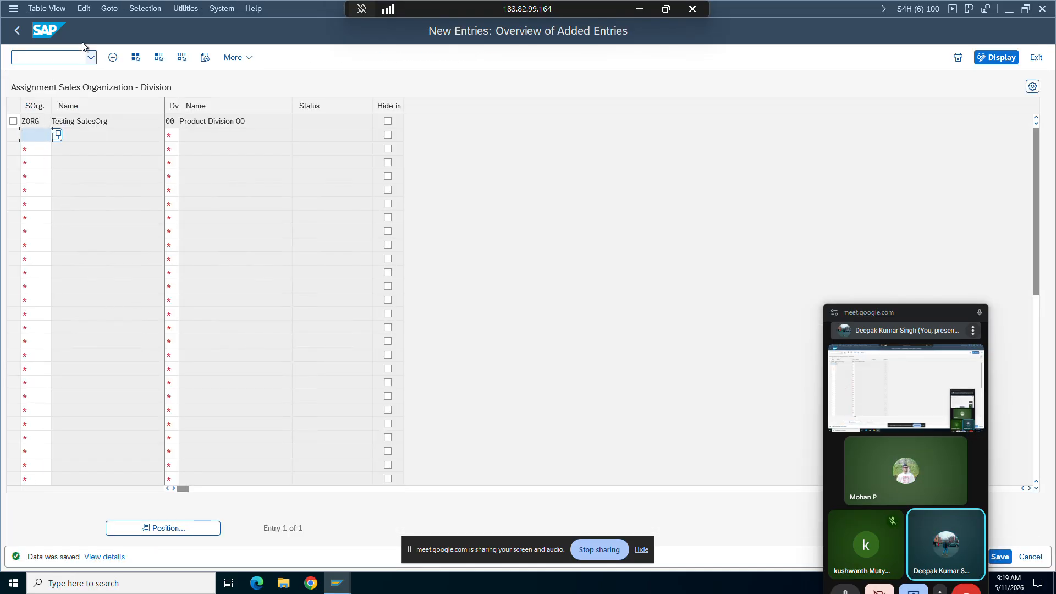
pyautogui.click(17, 30)
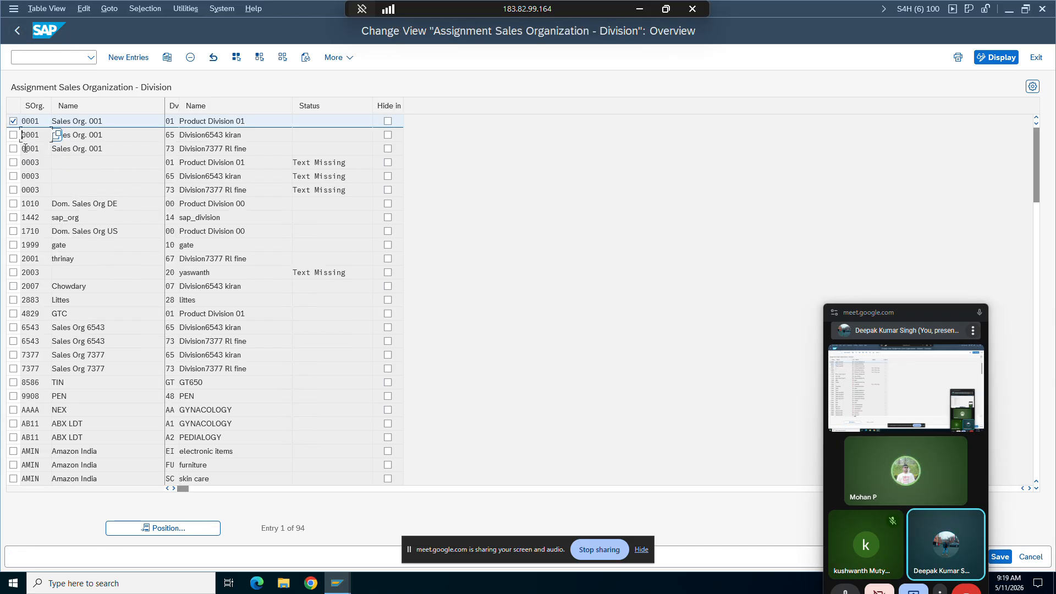
pyautogui.click(18, 31)
# Step: Copy the first entry in Set up sales area as sales organization ZORG, distribution channel ZC and division 00
pyautogui.click(87, 305)
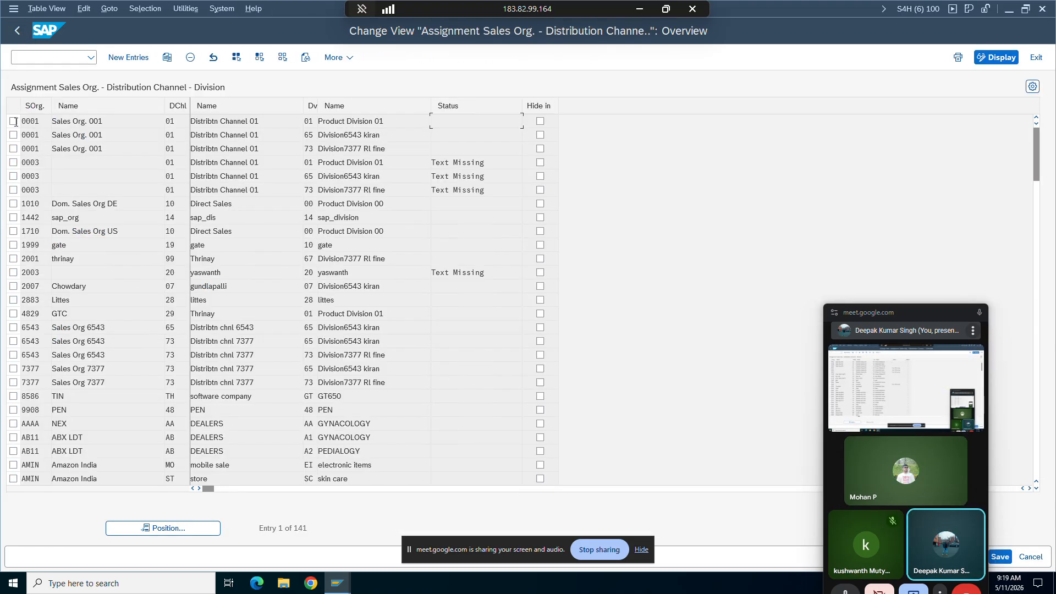
pyautogui.click(13, 122)
pyautogui.click(167, 57)
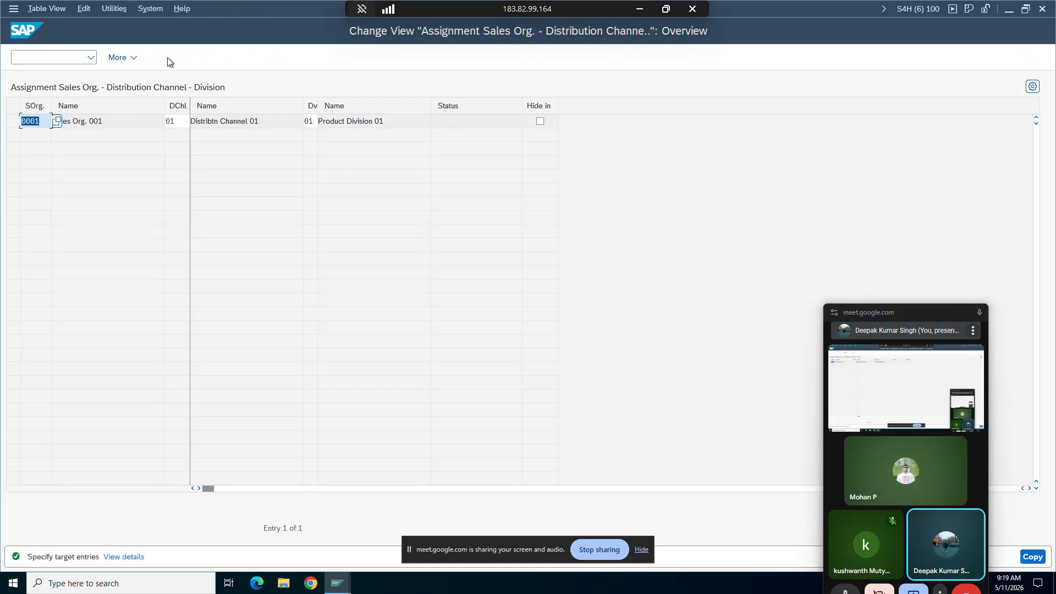
pyautogui.press('BackSpace')
pyautogui.click(64, 134)
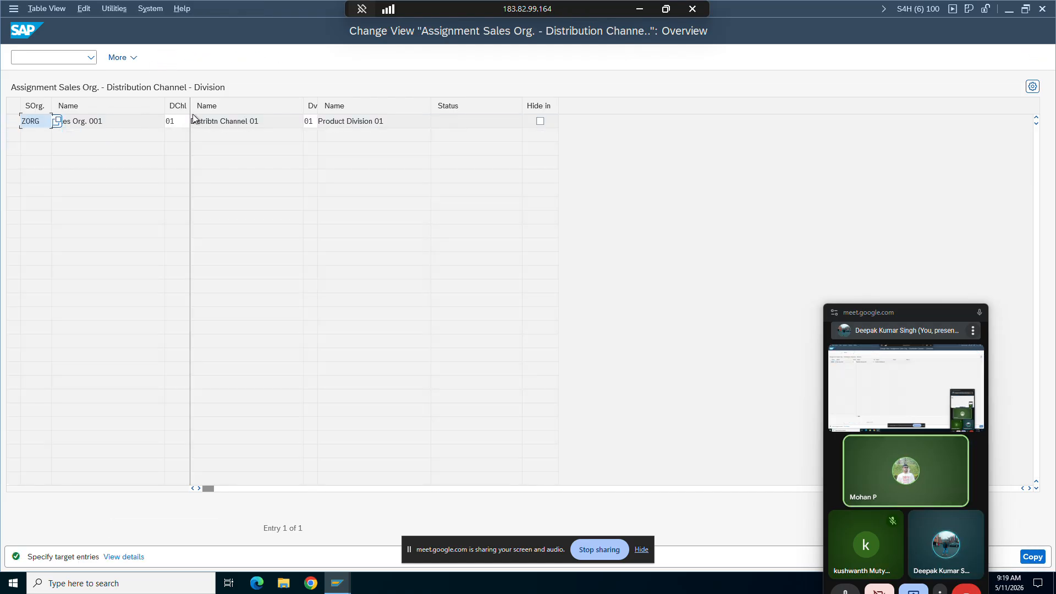
pyautogui.click(185, 121)
pyautogui.press('BackSpace')
pyautogui.press('BackSpace')
pyautogui.click(188, 137)
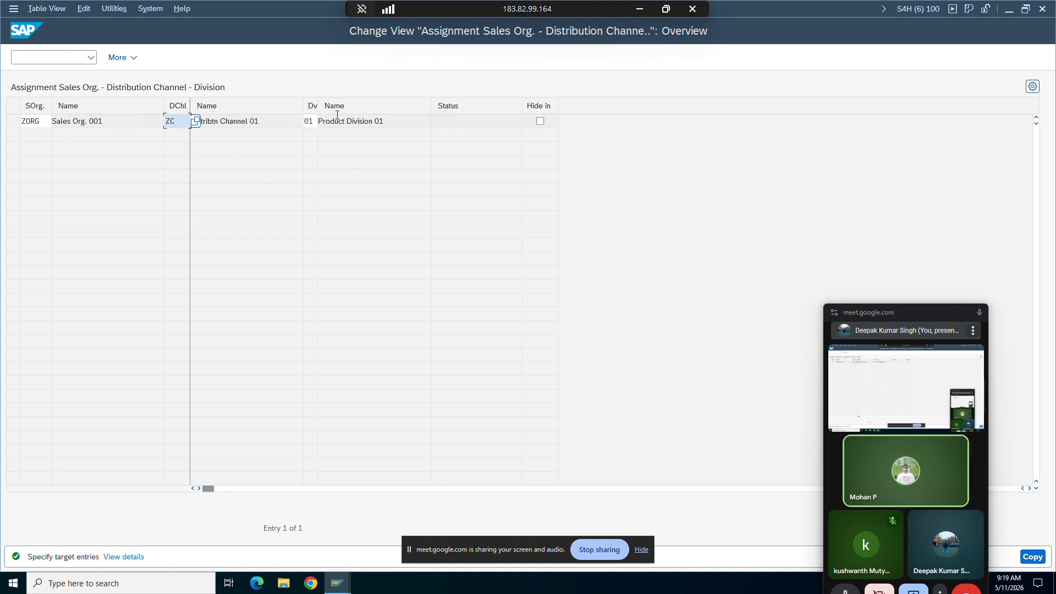
pyautogui.click(322, 121)
pyautogui.press('BackSpace')
pyautogui.press('BackSpace')
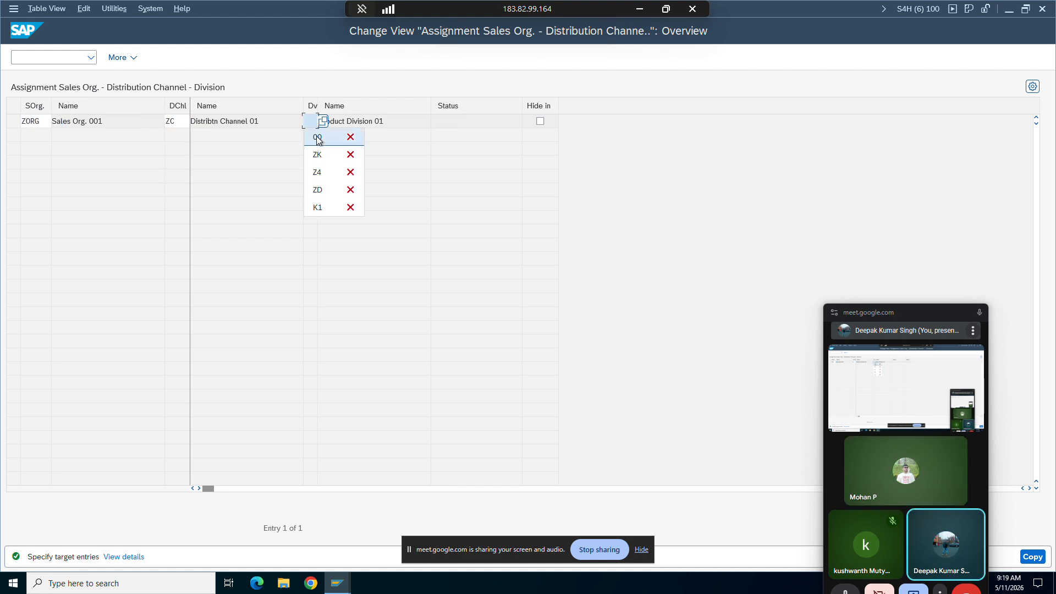
pyautogui.click(317, 139)
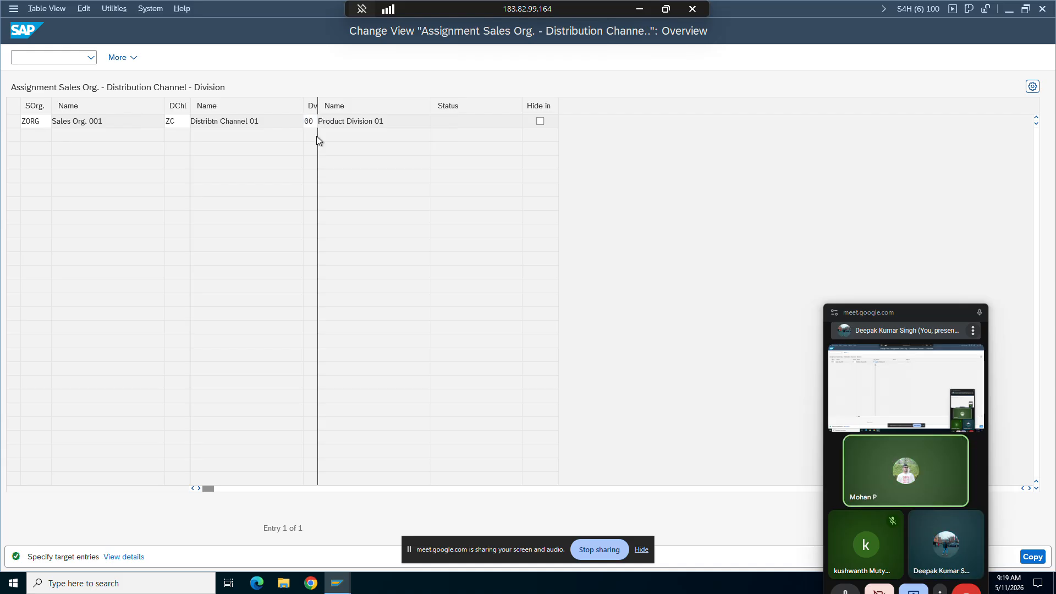
pyautogui.press('Return')
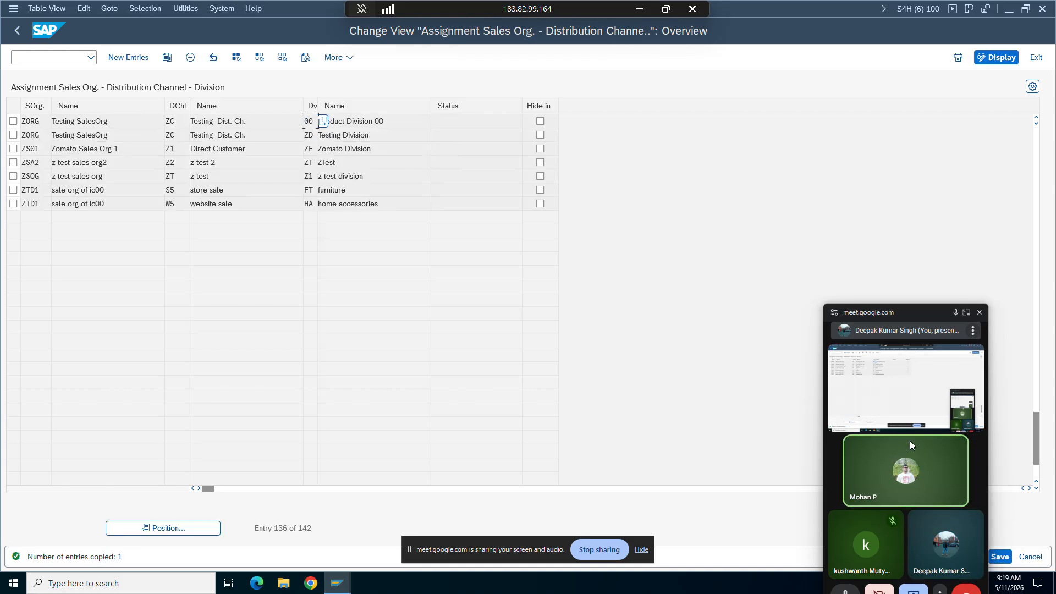
# Step: Save the copied sales area under customizing request S4HK903917
pyautogui.click(999, 557)
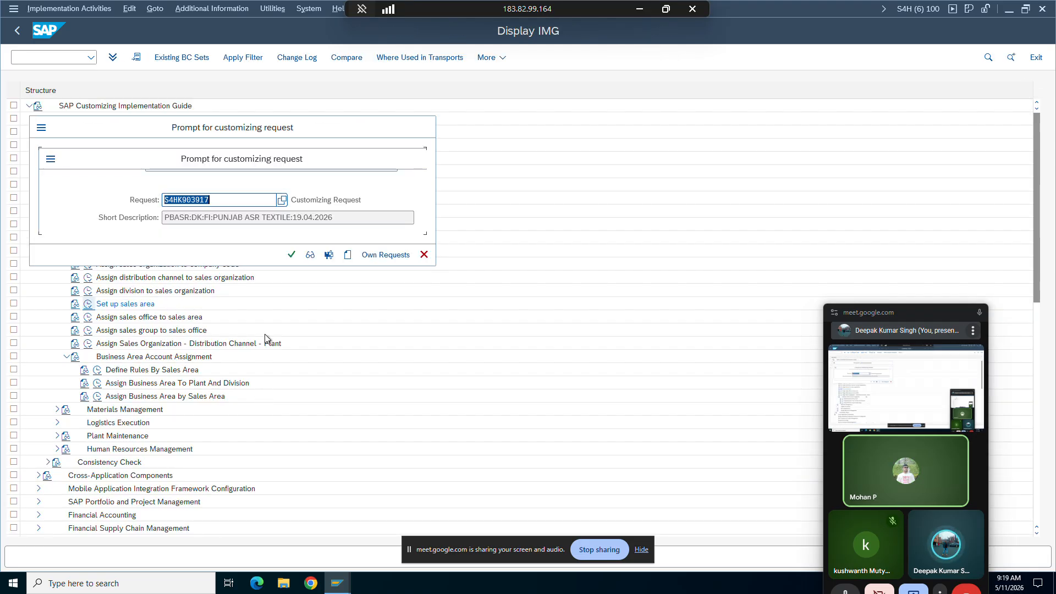
pyautogui.click(291, 254)
pyautogui.moveTo(336, 587)
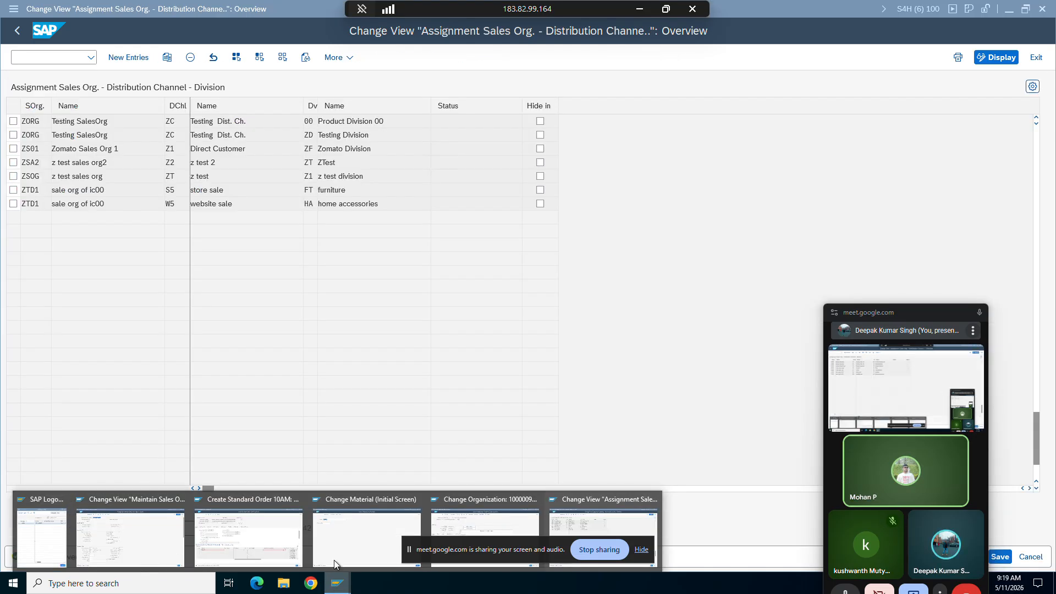
# Step: Return to the business partner's customer role and close the sales areas dialog, discarding unconfirmed entries
pyautogui.click(468, 513)
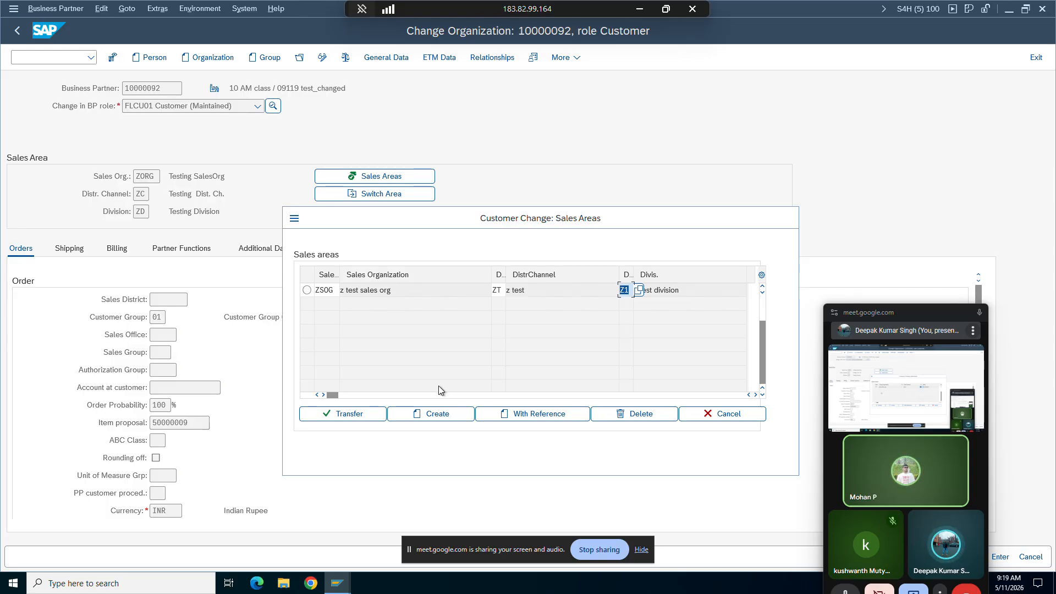
pyautogui.click(407, 413)
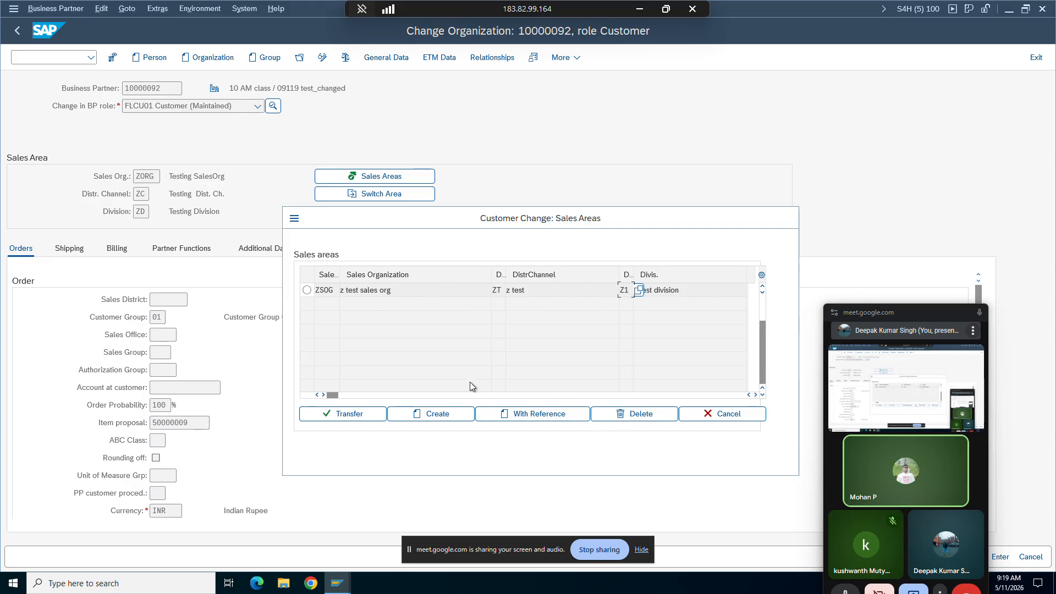
pyautogui.scroll(1, 442, 320)
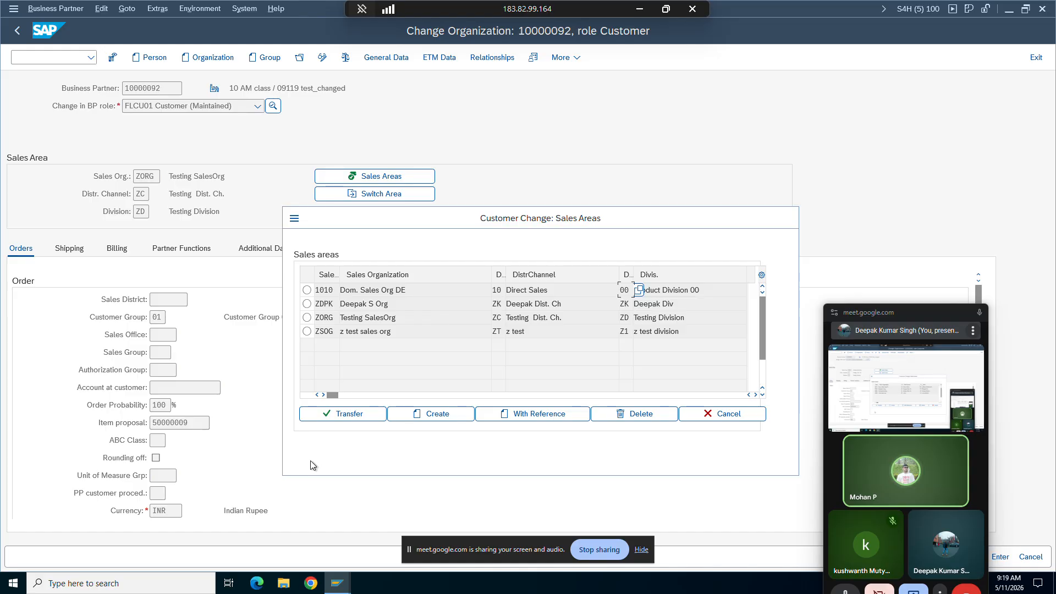
pyautogui.click(737, 414)
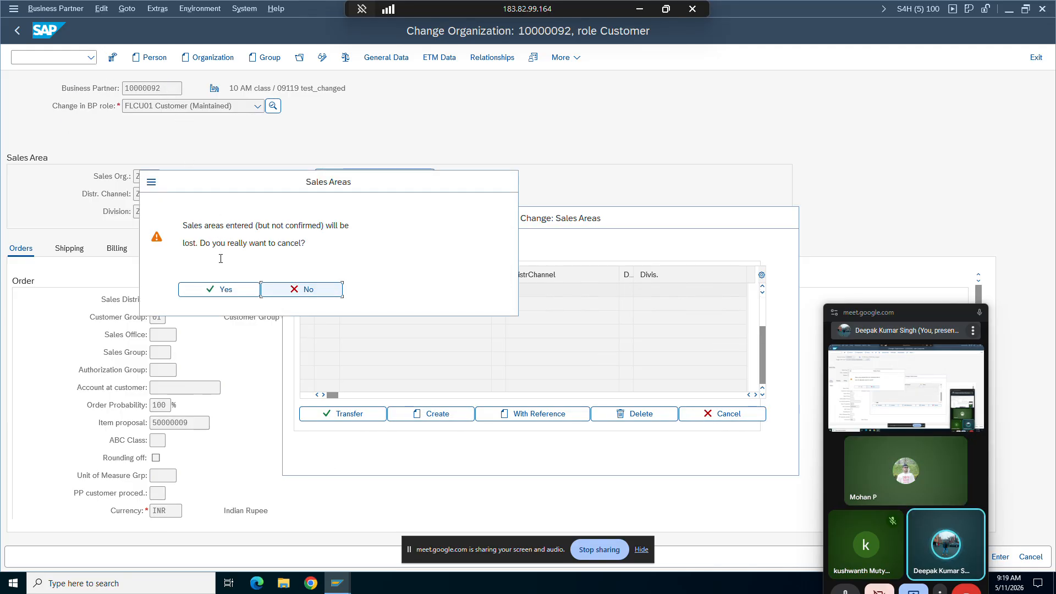
pyautogui.click(216, 290)
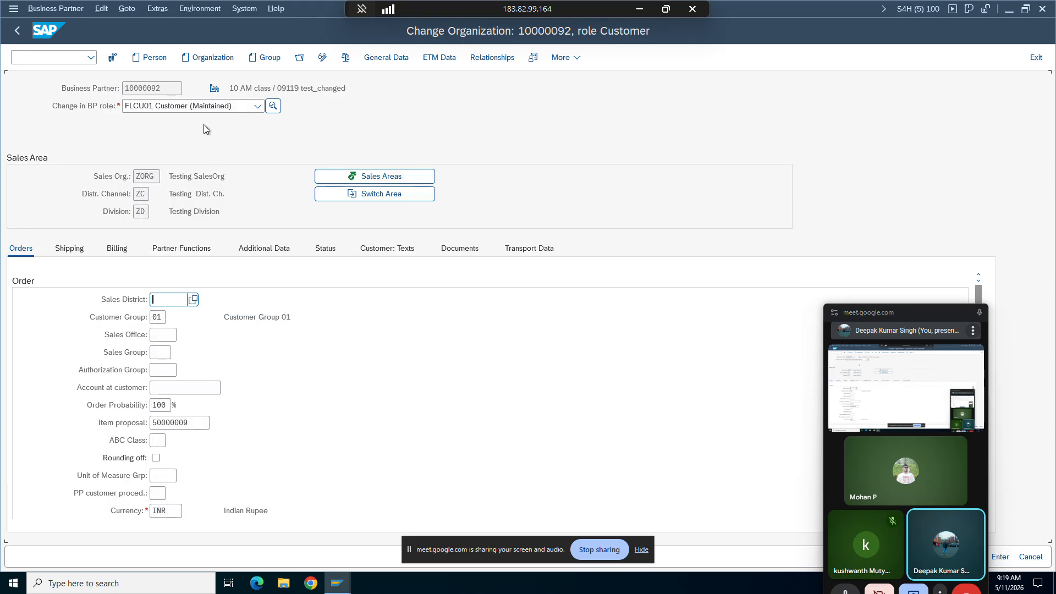
# Step: Restart business partner maintenance with /nbp and reopen the same partner for change in role FLCU01 Customer
pyautogui.moveTo(161, 88); pyautogui.dragTo(134, 88)
pyautogui.click(51, 57)
pyautogui.write('/')
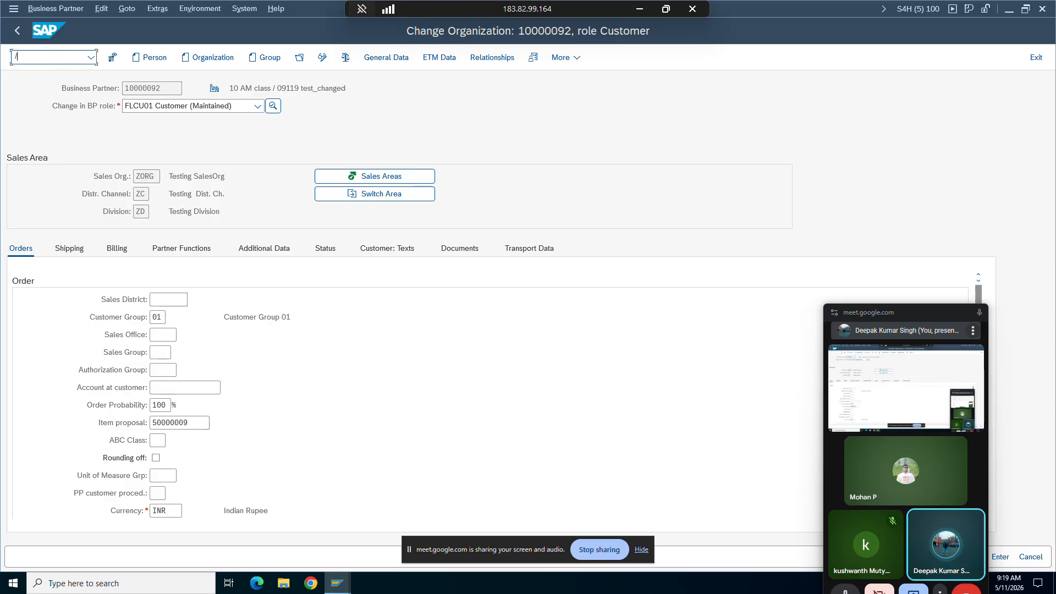
pyautogui.write('nbp')
pyautogui.press('Return')
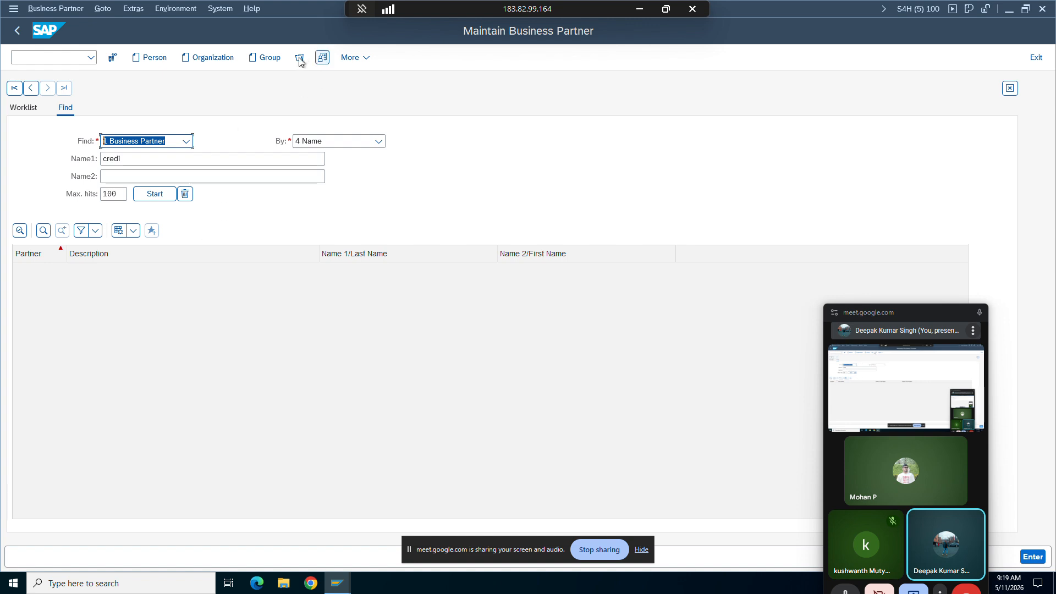
pyautogui.click(300, 57)
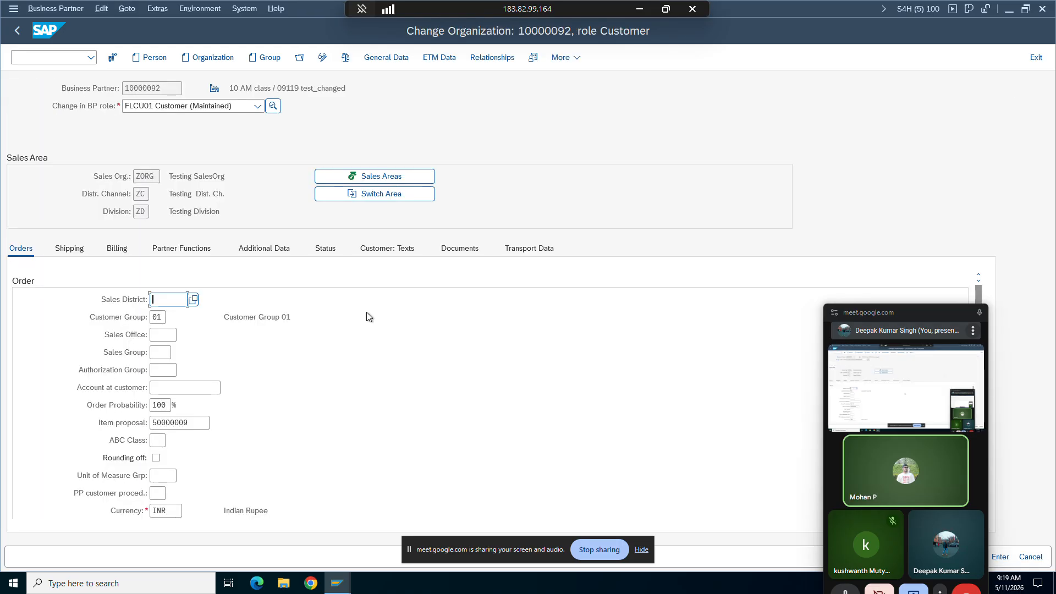
# Step: Create a customer sales area with sales organization ZORG, distribution channel ZC and division 00, and transfer it to the partner
pyautogui.click(339, 178)
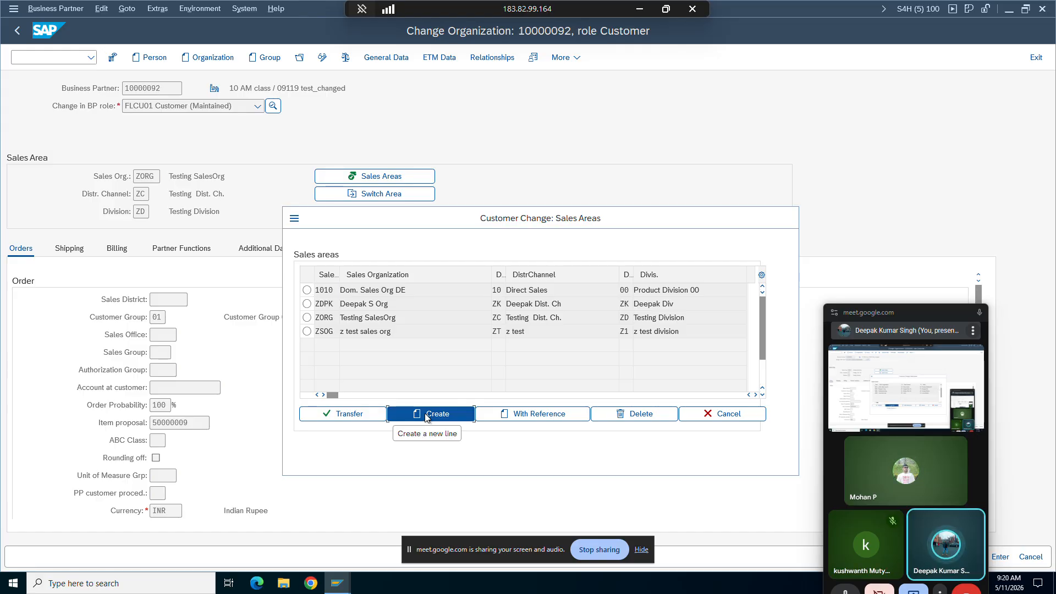
pyautogui.click(426, 415)
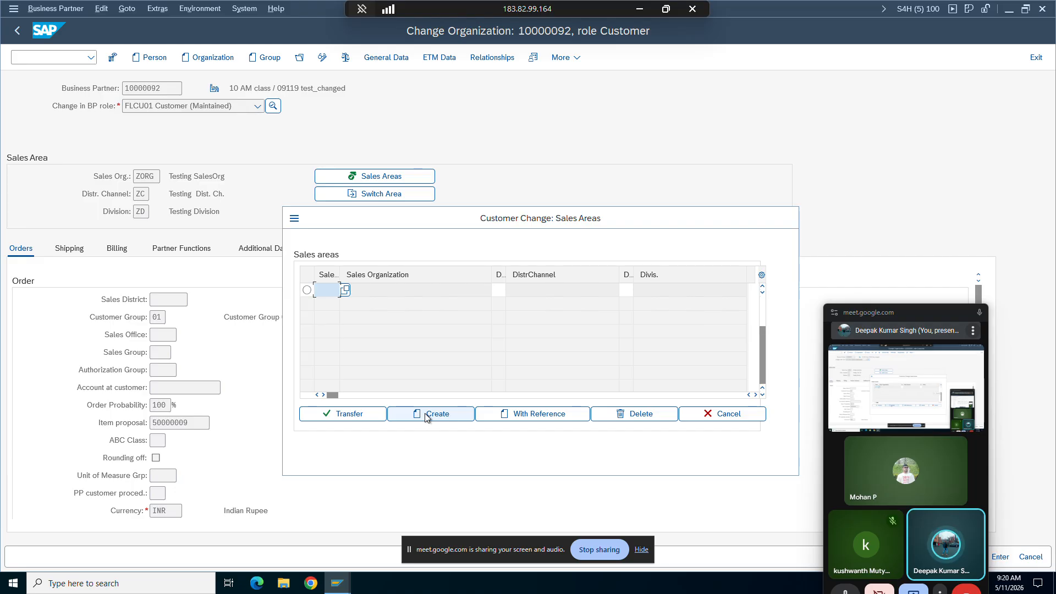
pyautogui.click(362, 309)
pyautogui.click(499, 290)
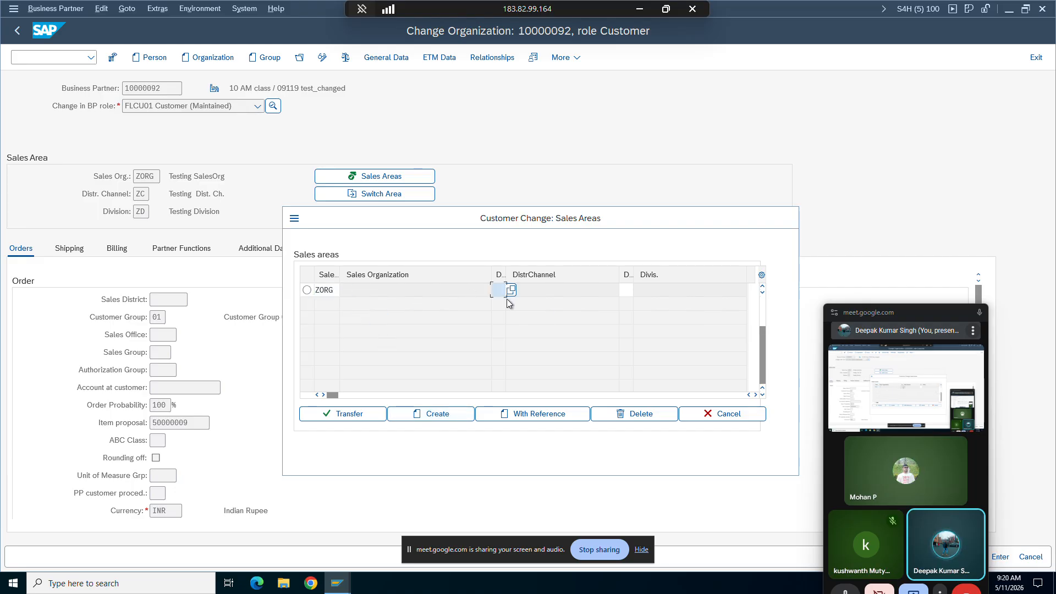
pyautogui.click(508, 307)
pyautogui.click(629, 287)
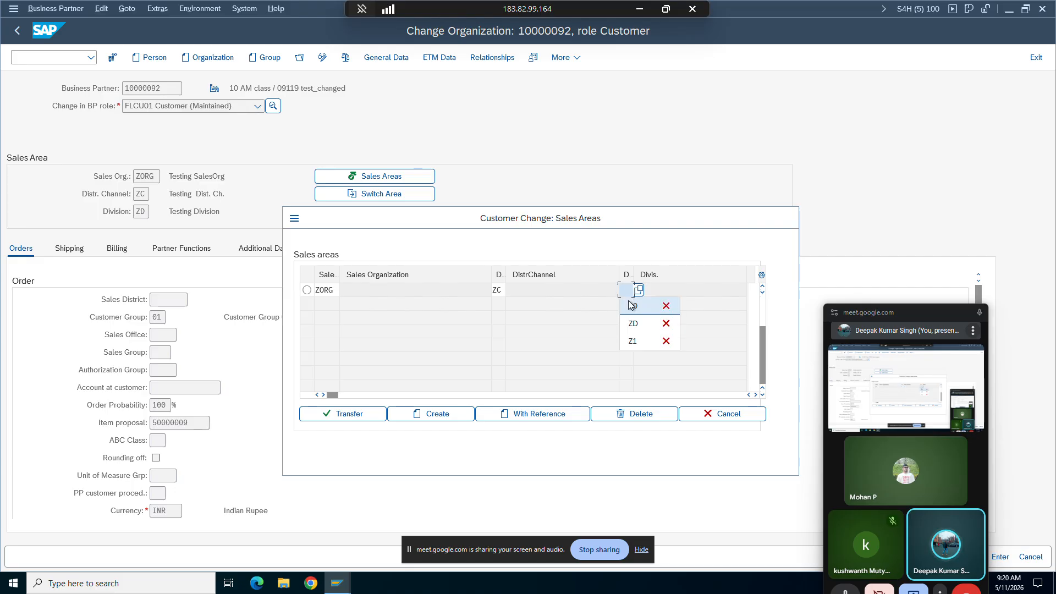
pyautogui.click(625, 306)
pyautogui.press('Return')
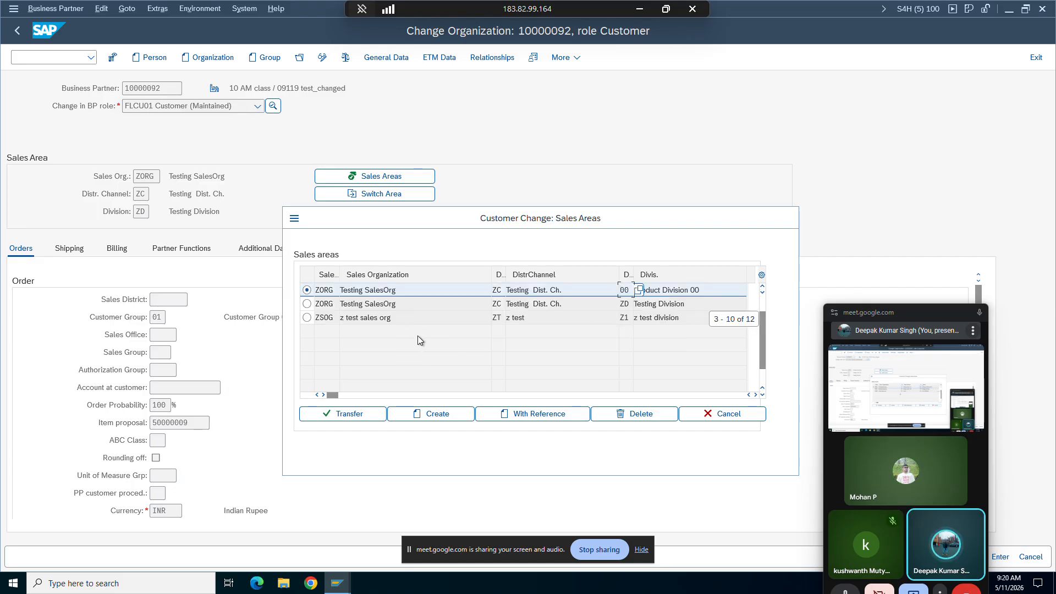
pyautogui.click(347, 415)
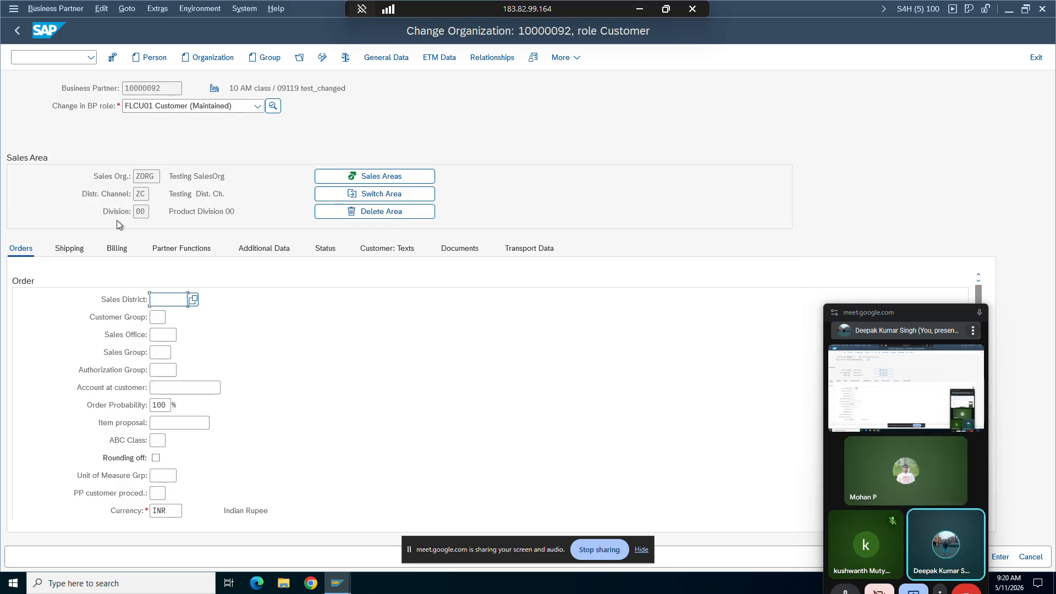
# Step: Set the tax classification to 0 for MWST, JTX2, JTX3 and JTX4 in the new sales area's output tax data
pyautogui.scroll(-5, 281, 469)
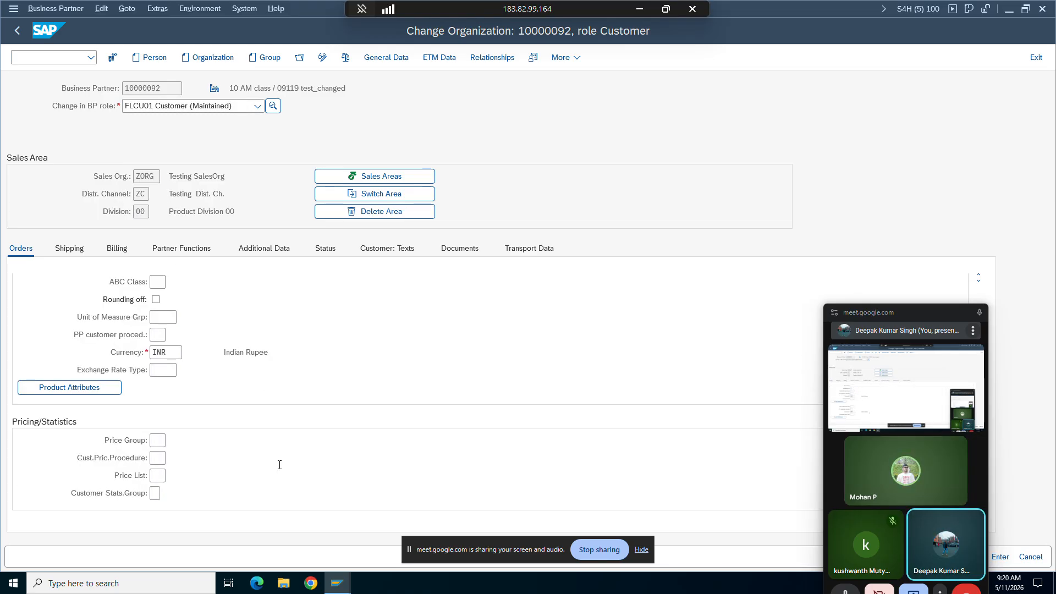
pyautogui.scroll(5, 282, 469)
pyautogui.click(69, 248)
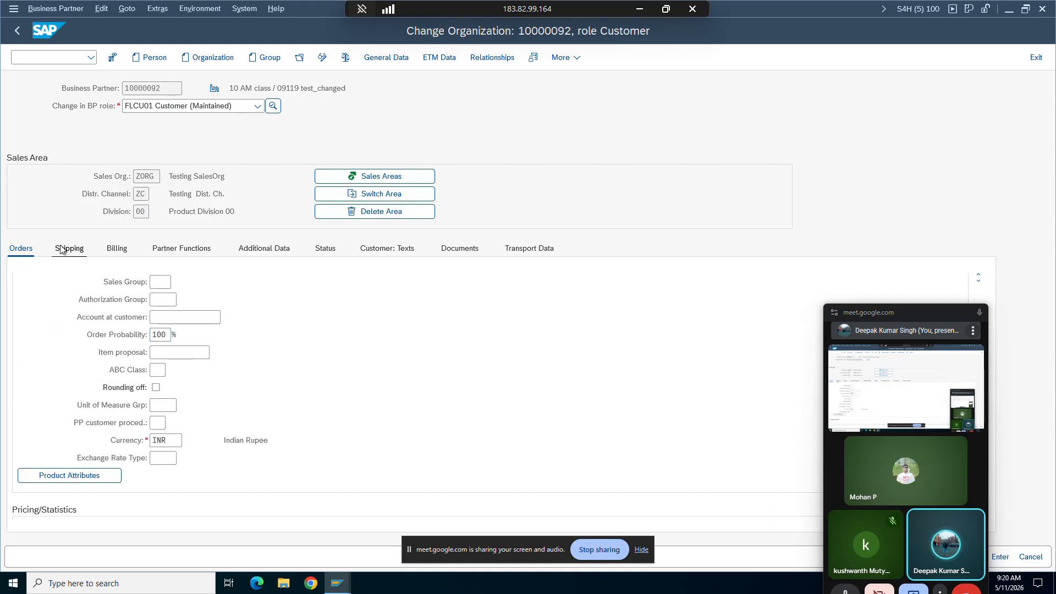
pyautogui.scroll(-1, 233, 418)
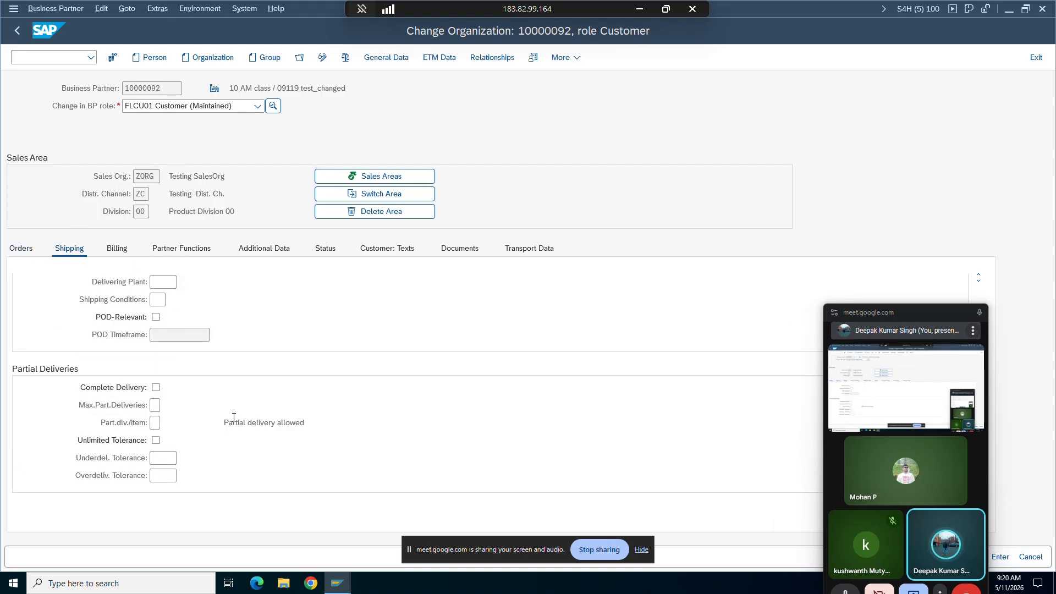
pyautogui.click(117, 248)
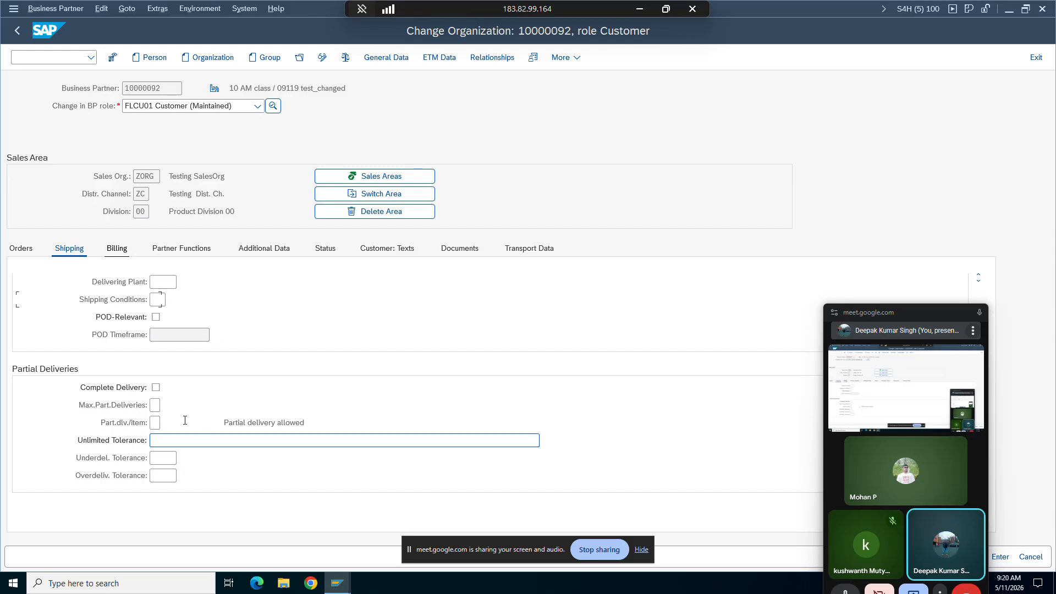
pyautogui.scroll(-5, 184, 420)
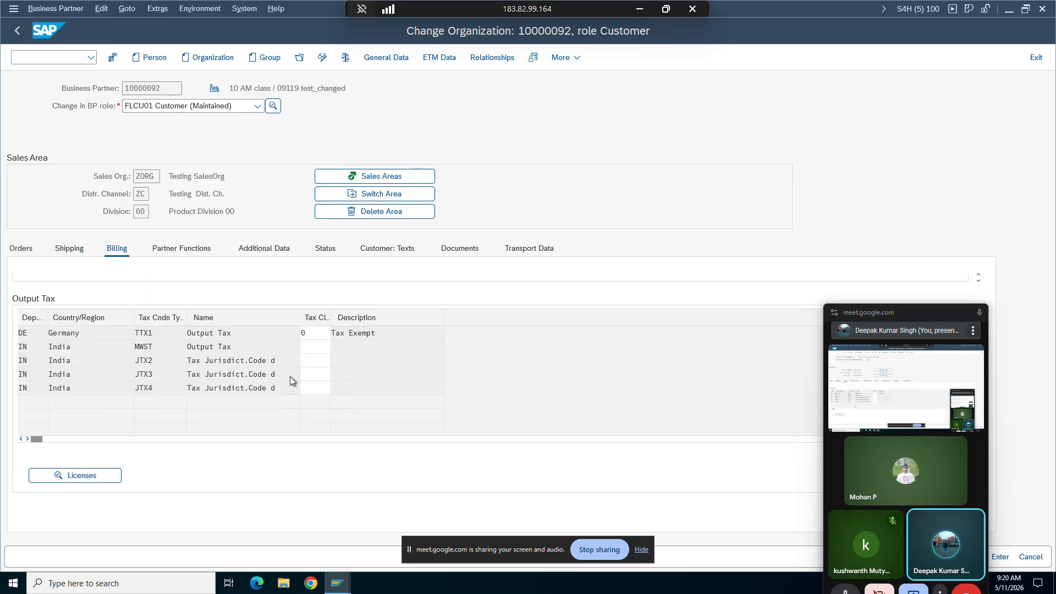
pyautogui.click(319, 347)
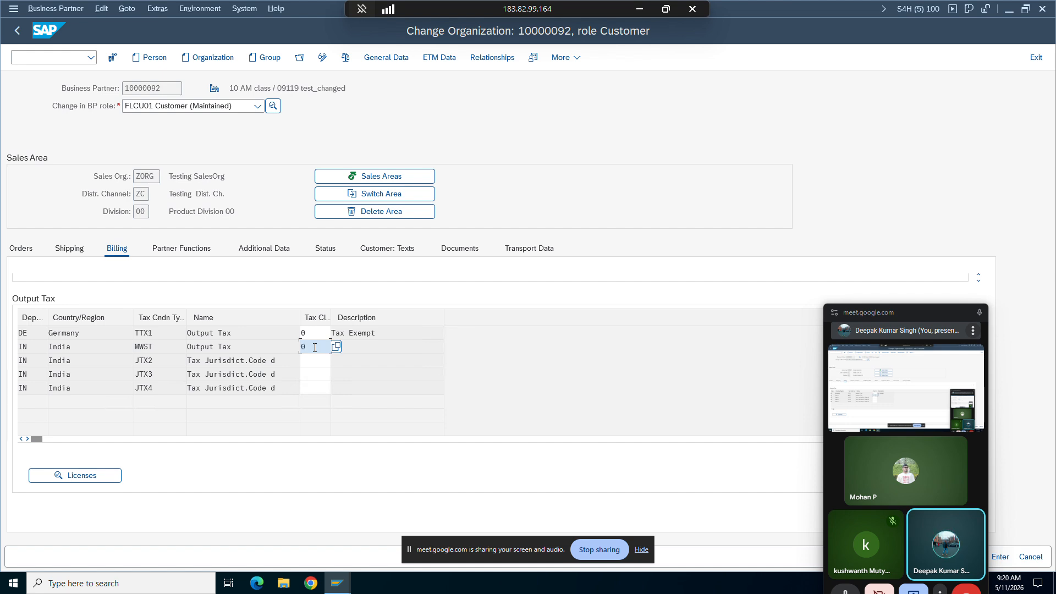
pyautogui.click(306, 358)
pyautogui.write('0')
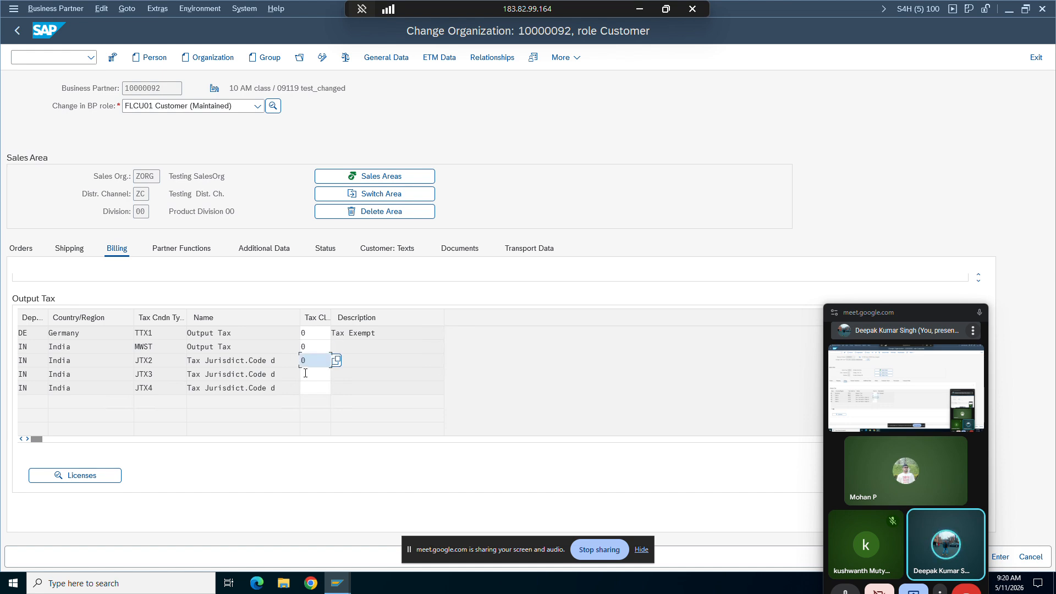
pyautogui.click(305, 373)
pyautogui.write('0')
pyautogui.click(307, 388)
pyautogui.write('0')
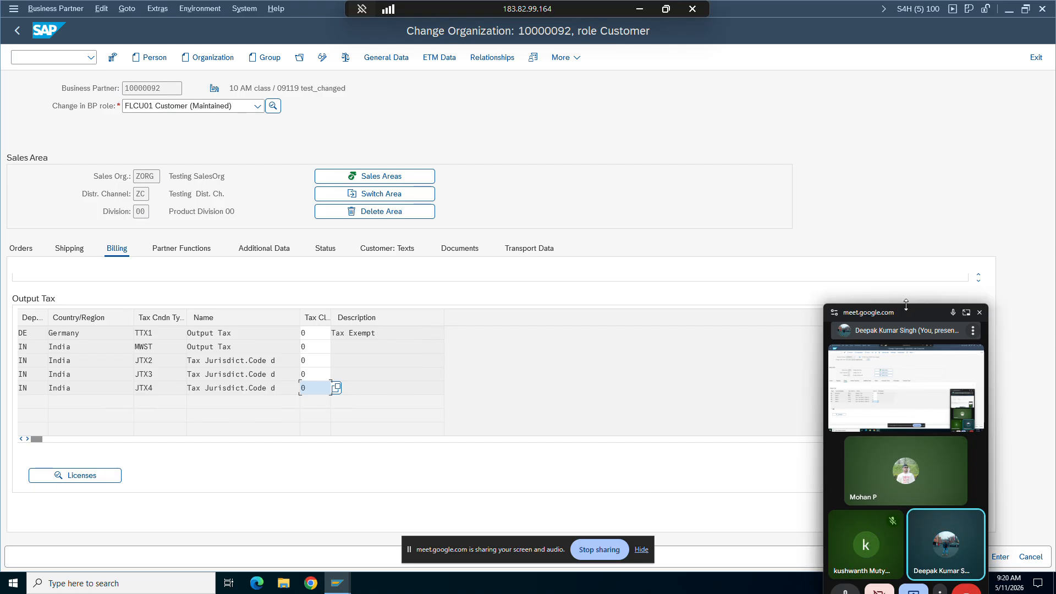
# Step: Save the business partner and check the ZORG/ZC/00 entry in its sales areas list
pyautogui.moveTo(906, 305); pyautogui.dragTo(792, 286)
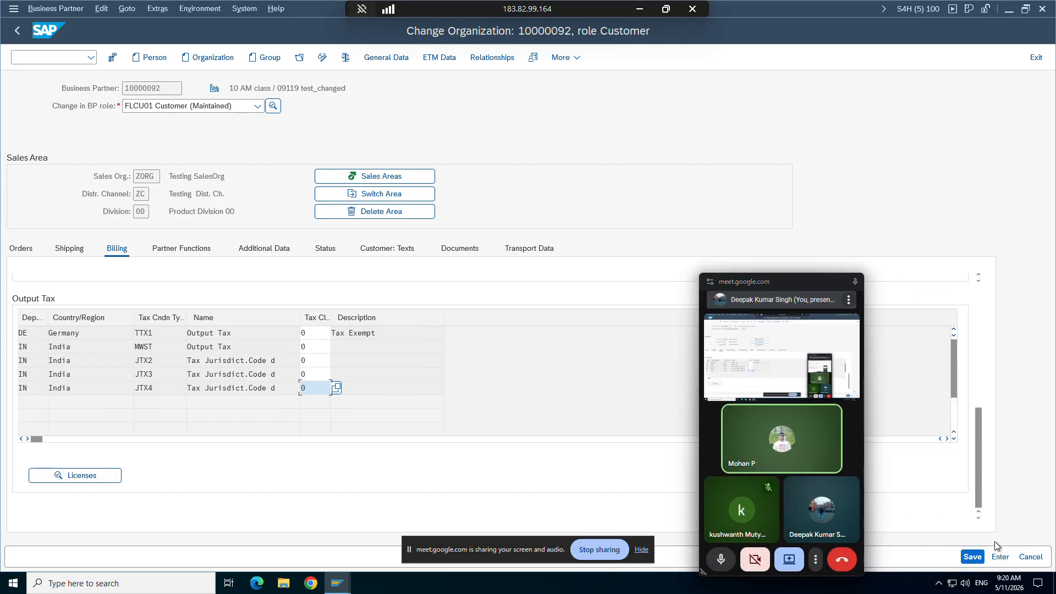
pyautogui.click(972, 556)
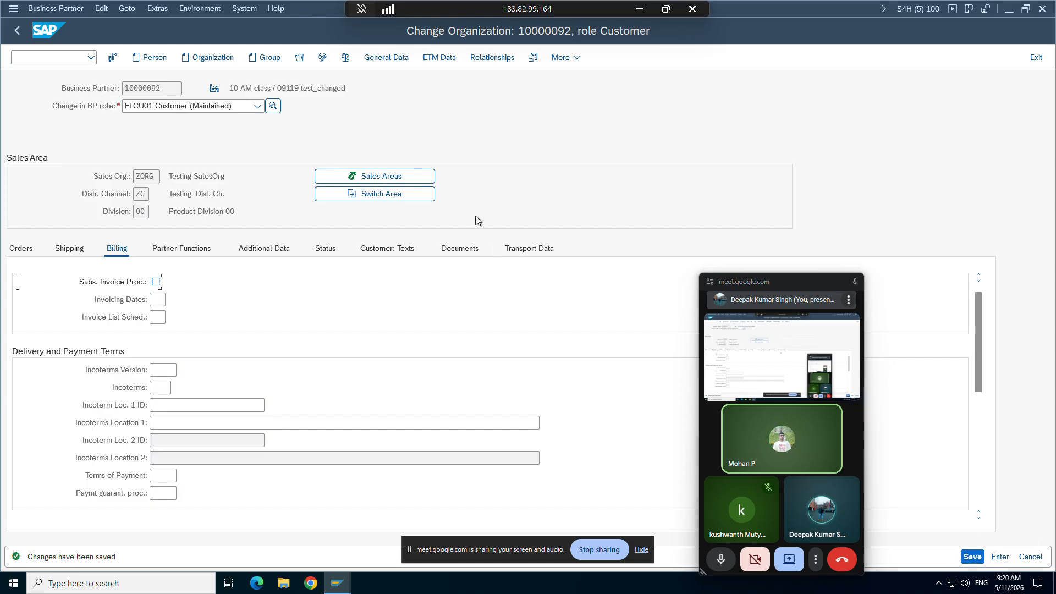
pyautogui.click(407, 177)
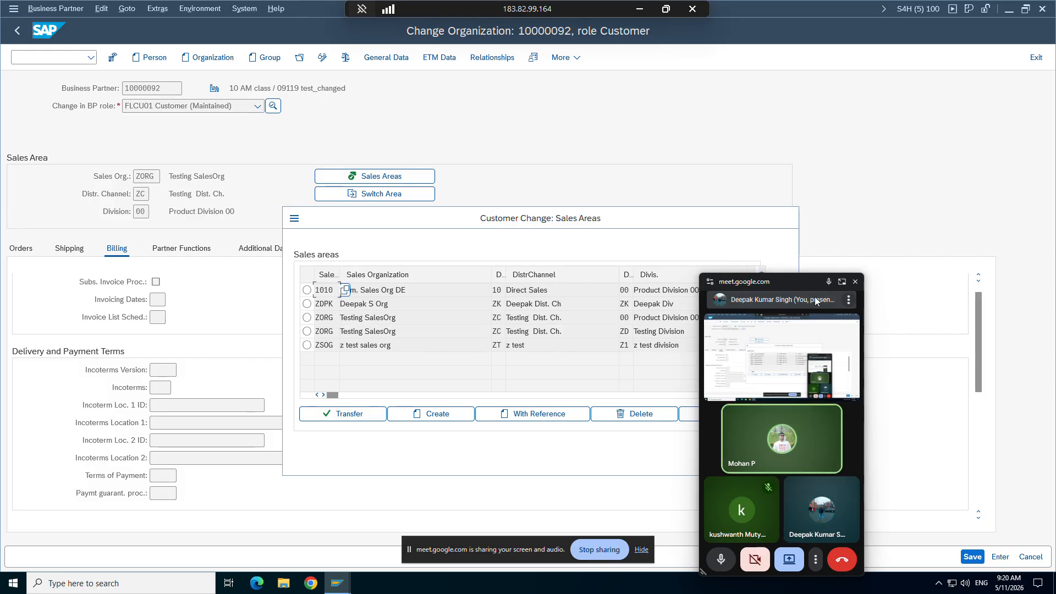
pyautogui.moveTo(793, 286); pyautogui.dragTo(767, 573)
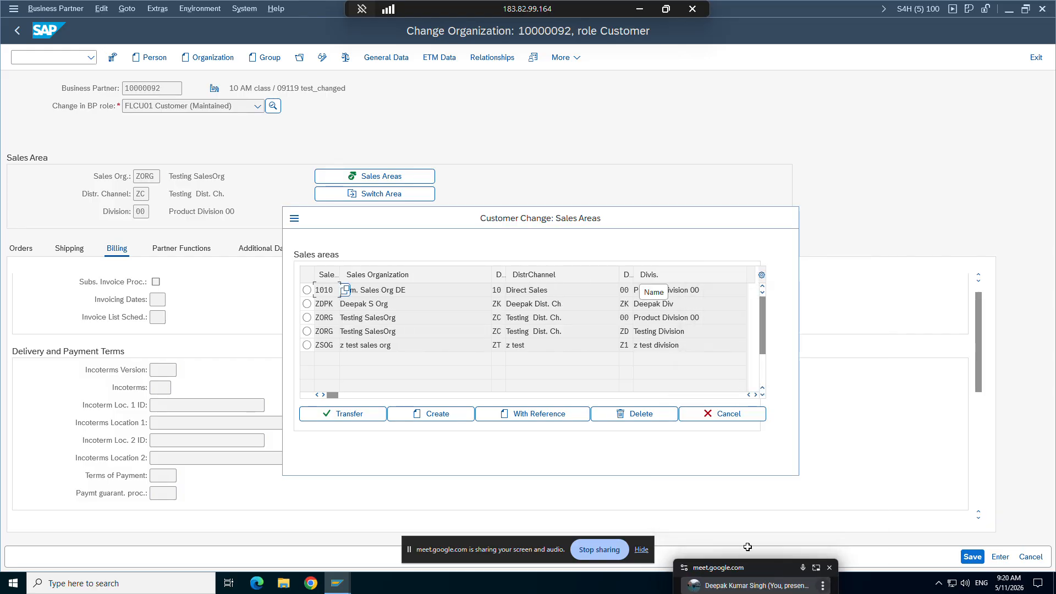
pyautogui.click(308, 317)
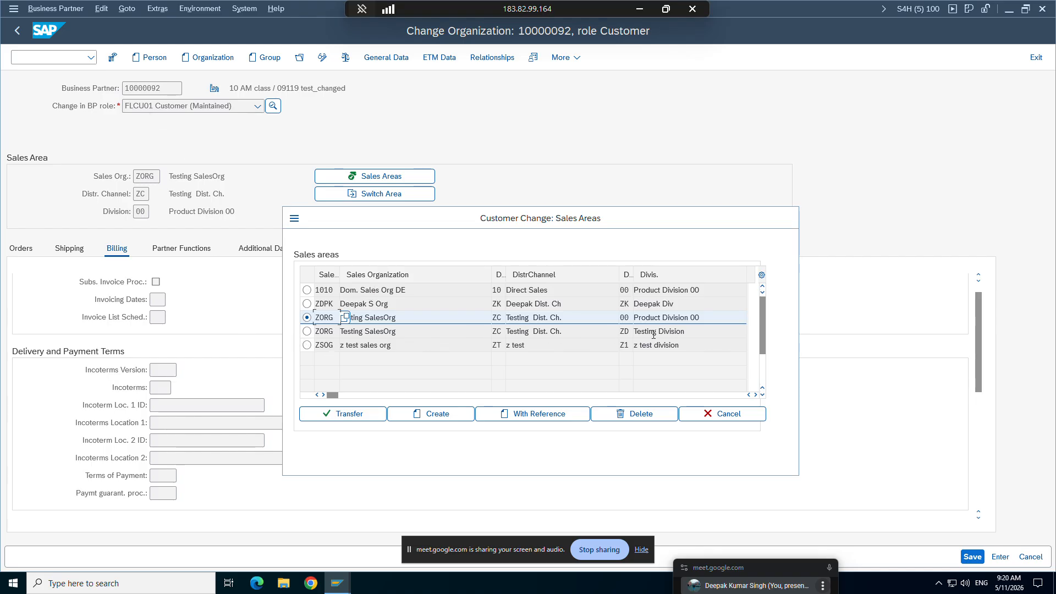
# Step: Restart sales order creation with /nva01 in the order window, open a new Standard Order 10AM and enter the sold-to party number
pyautogui.moveTo(350, 583)
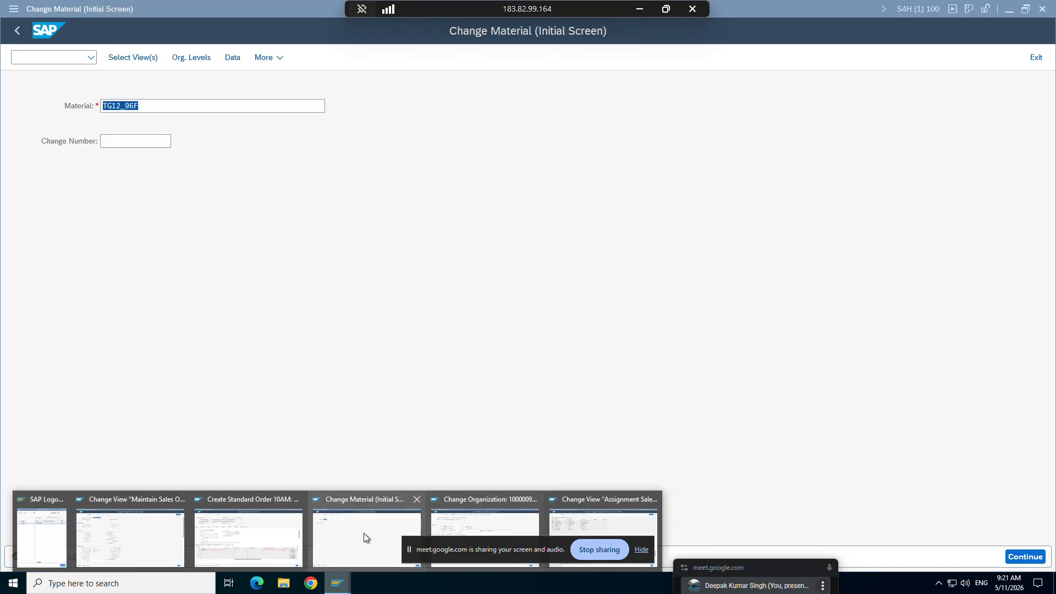
pyautogui.click(289, 522)
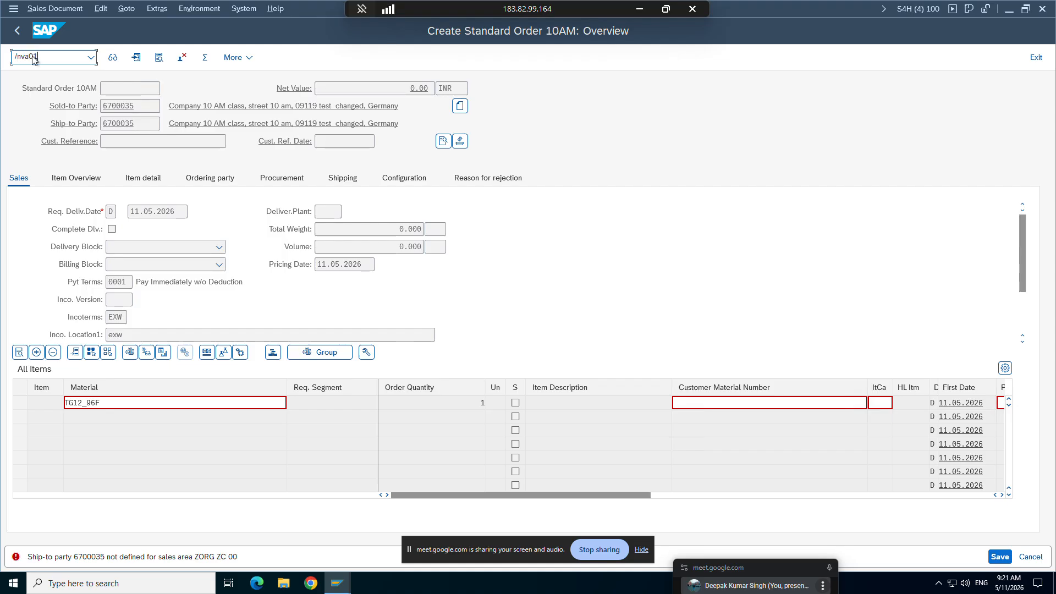
pyautogui.press('Return')
pyautogui.press('Return')
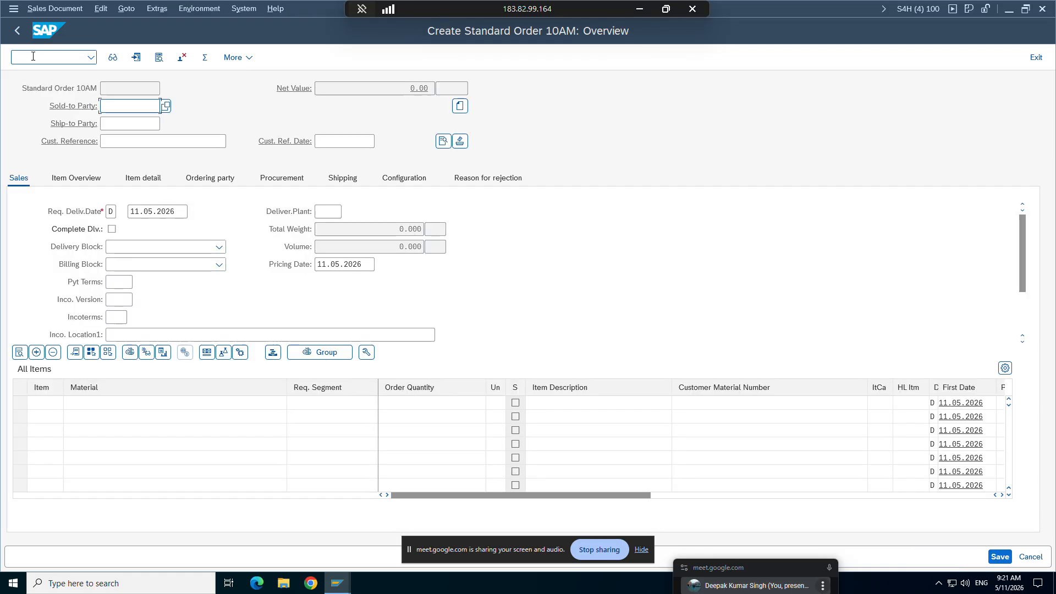
pyautogui.write('6700035')
pyautogui.press('Return')
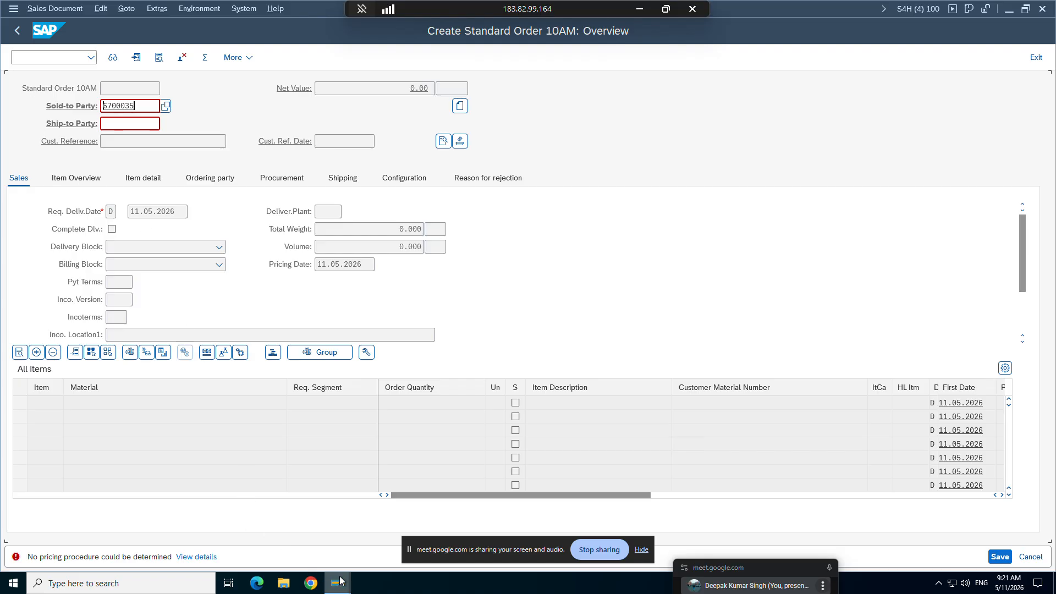
# Step: Close the business partner's sales areas list, set Cust.Pric.Procedure to 01 in the ZORG/ZC/00 orders data and save the partner
pyautogui.moveTo(338, 584)
pyautogui.moveTo(562, 517)
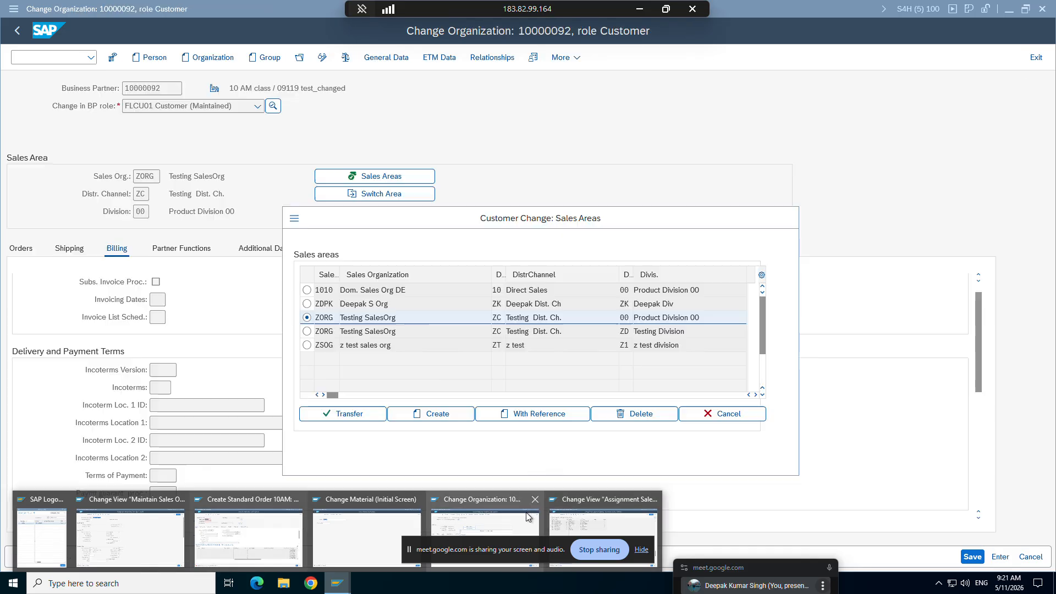
pyautogui.click(484, 531)
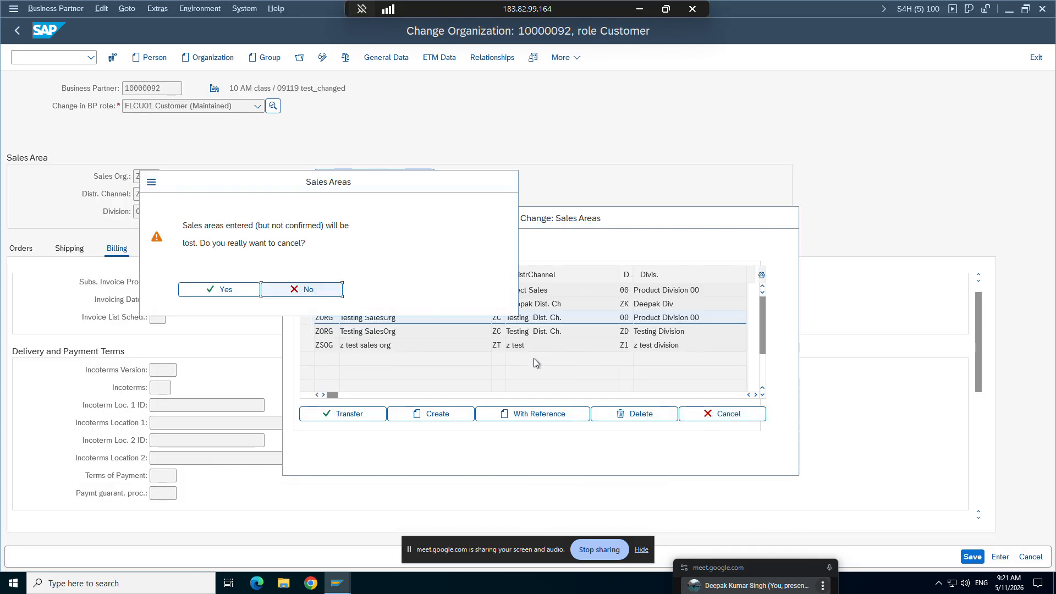
pyautogui.click(239, 291)
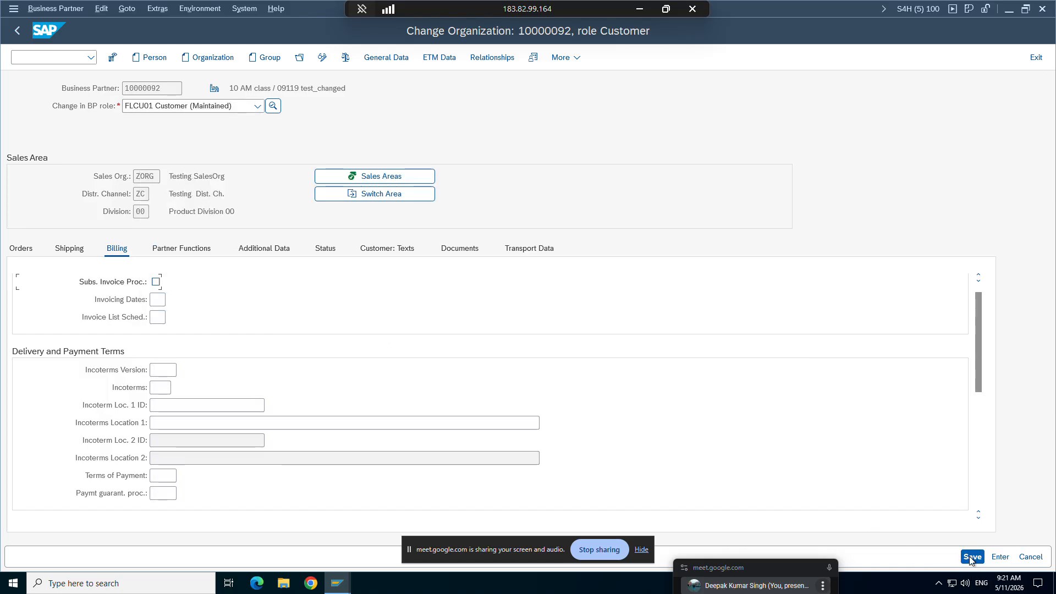
pyautogui.click(19, 249)
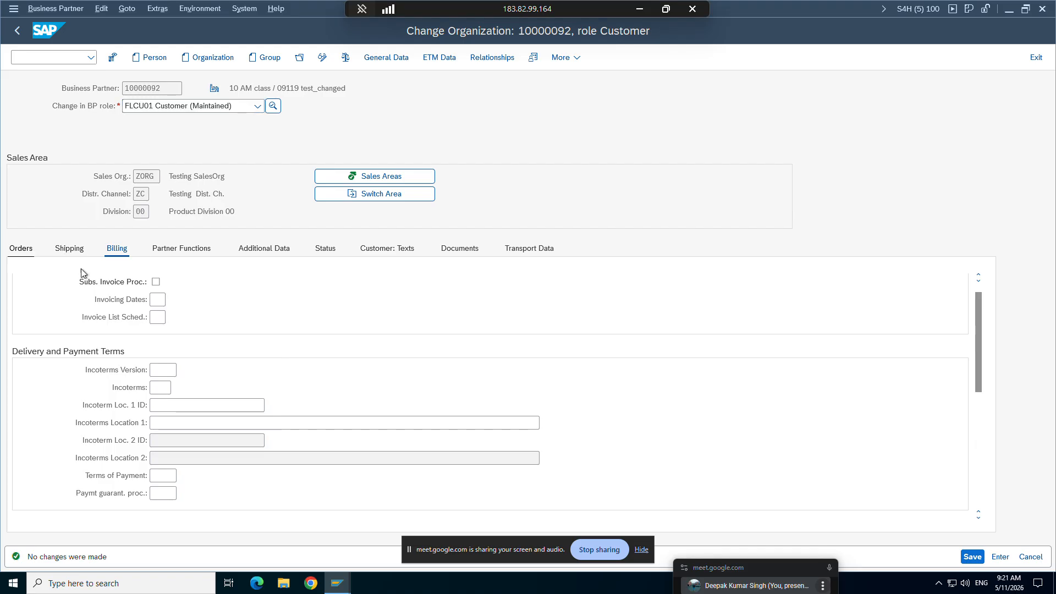
pyautogui.scroll(1, 825, 440)
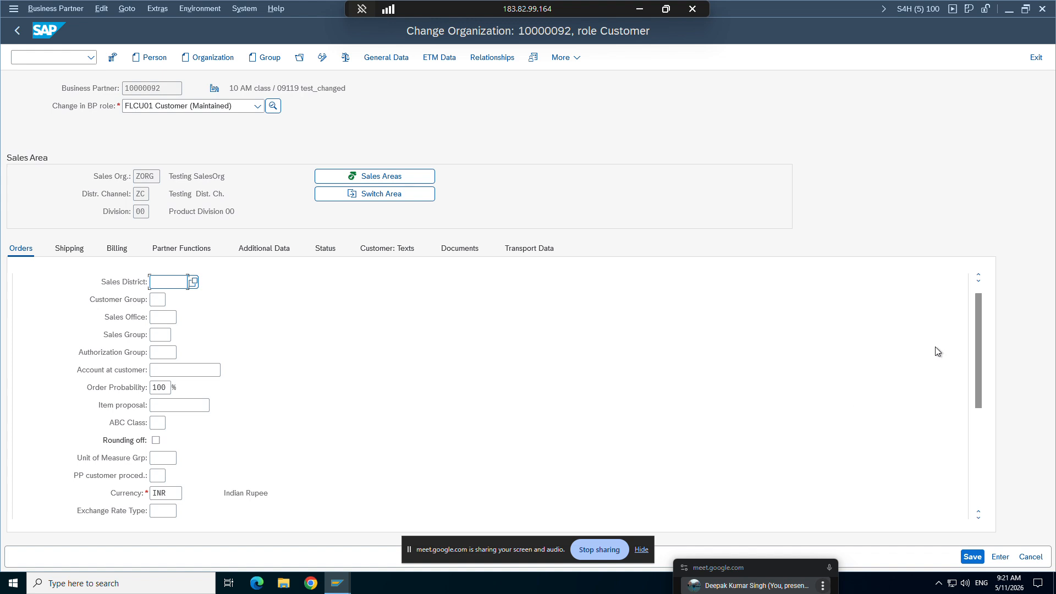
pyautogui.moveTo(978, 335); pyautogui.dragTo(979, 433)
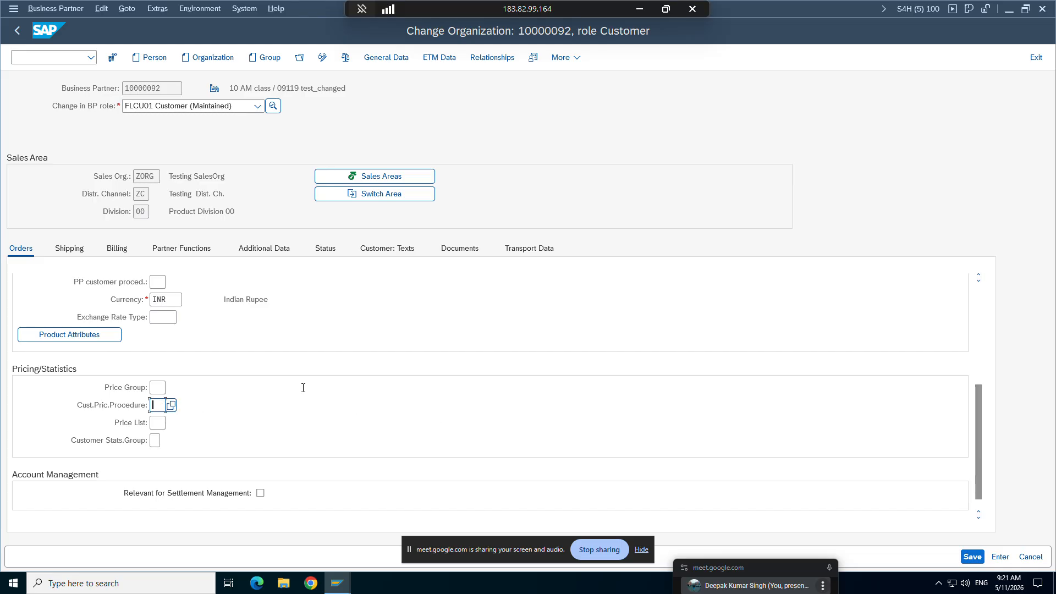
pyautogui.write('01')
pyautogui.click(973, 557)
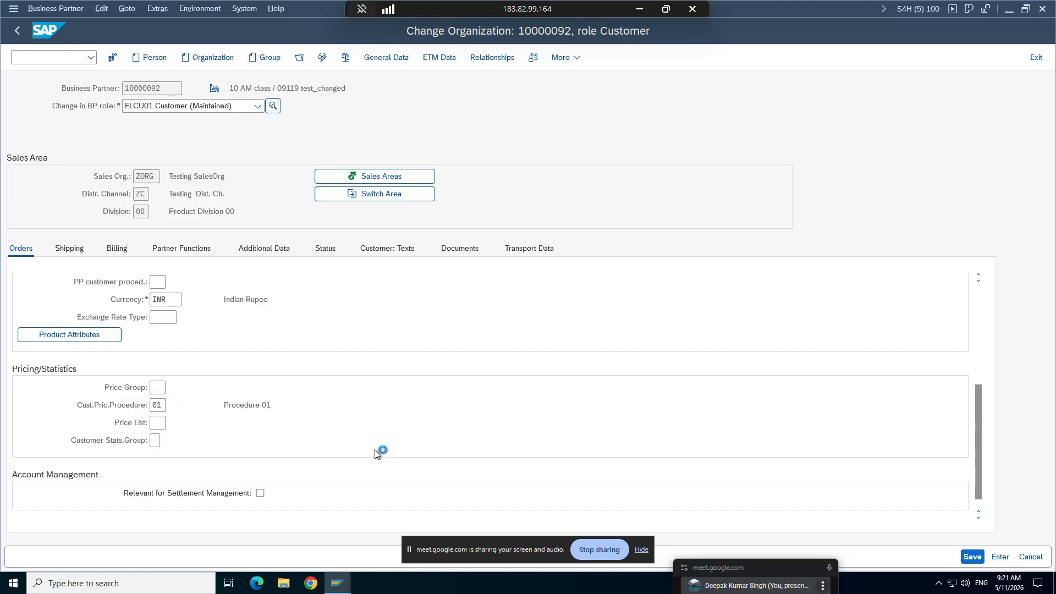
# Step: Switch to the order window, restart with /nva01, open another Standard Order 10AM for ZORG/ZC/00 and enter the sold-to party number
pyautogui.moveTo(347, 586)
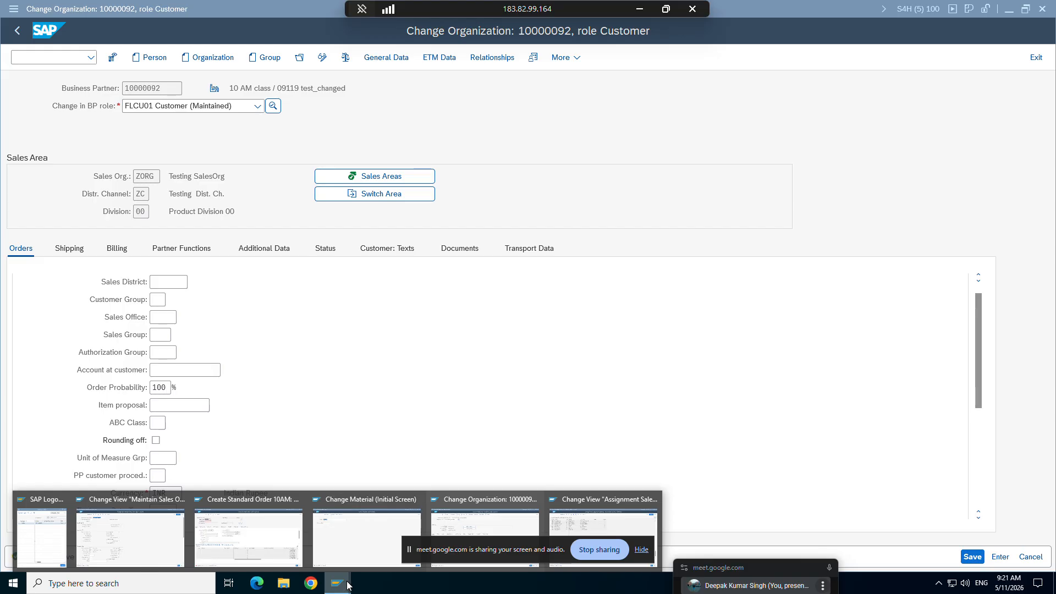
pyautogui.click(246, 538)
pyautogui.click(32, 55)
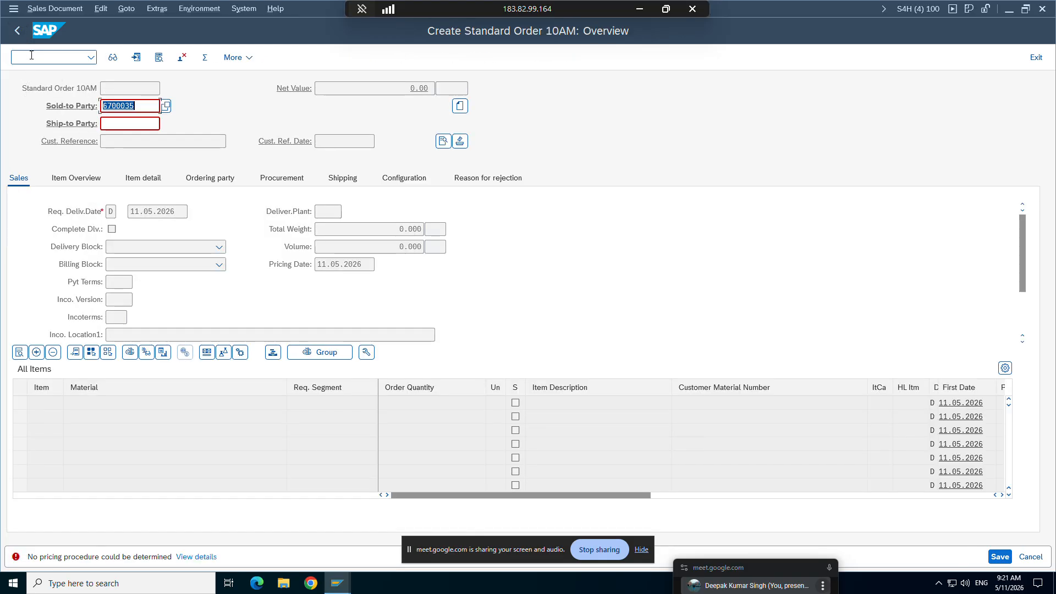
pyautogui.write('/nva01')
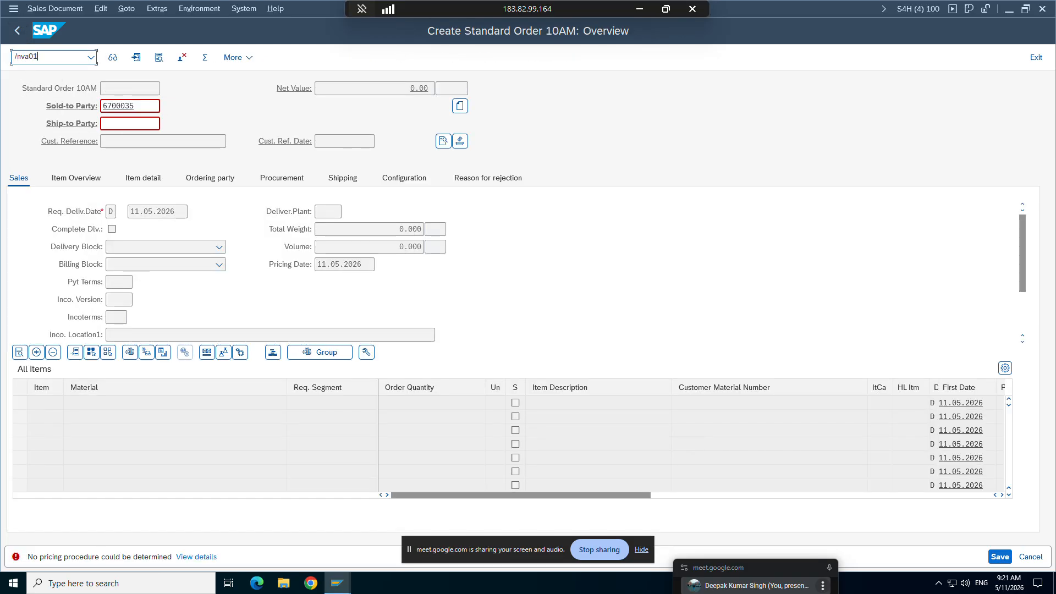
pyautogui.press('Return')
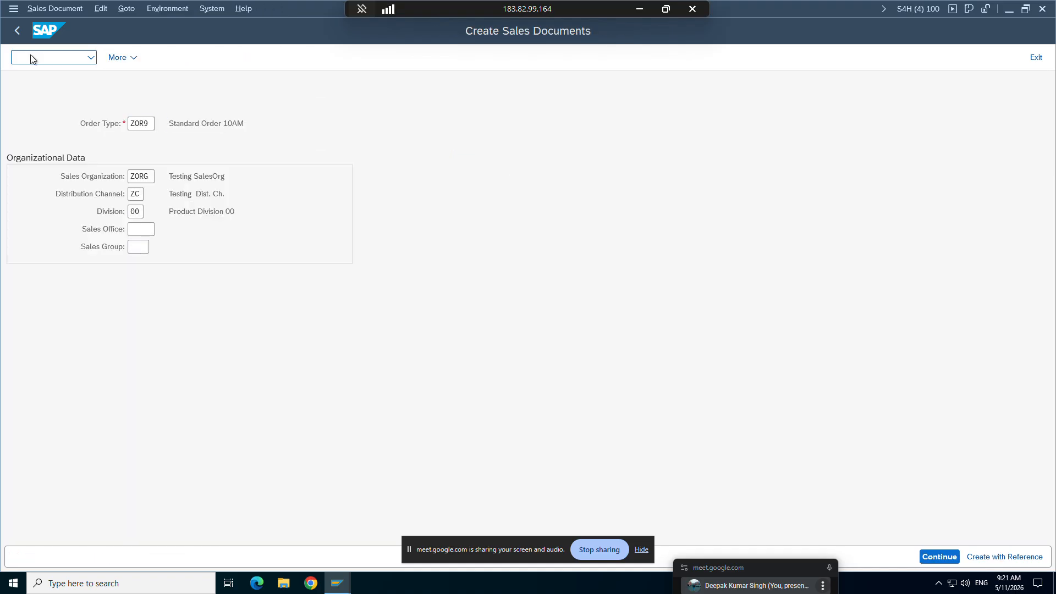
pyautogui.press('Return')
pyautogui.click(135, 123)
pyautogui.press('Return')
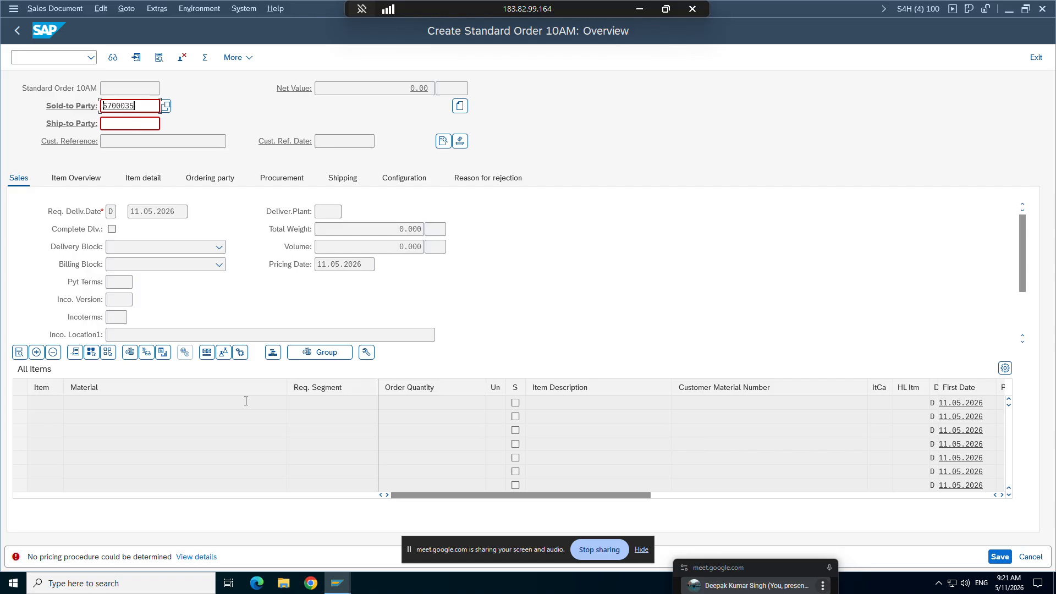
# Step: Review the saved pricing data of the business partner's ZORG/ZC/00 sales area and return to the sales order
pyautogui.click(334, 586)
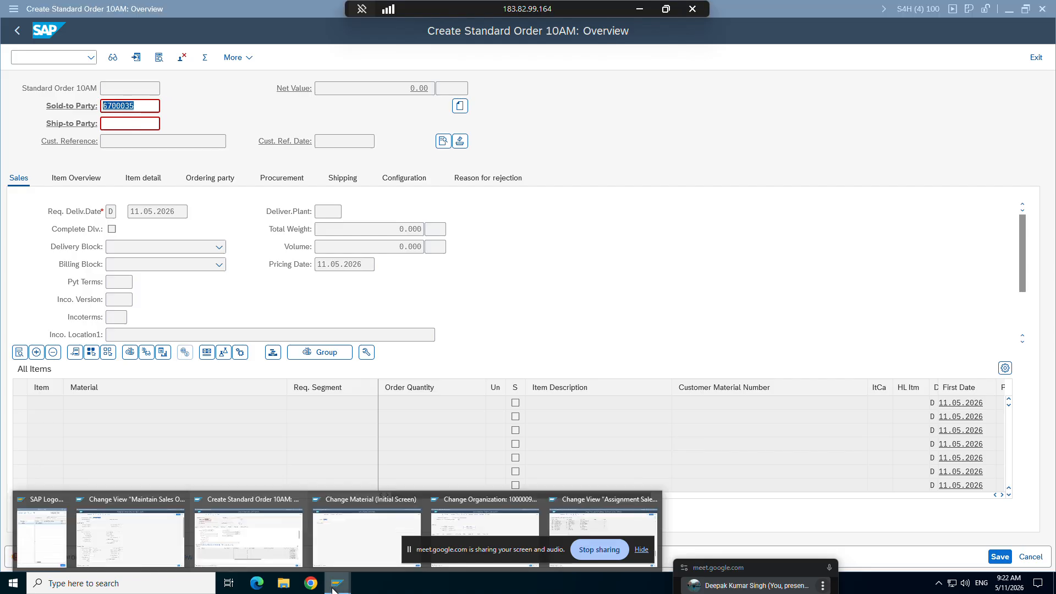
pyautogui.click(556, 514)
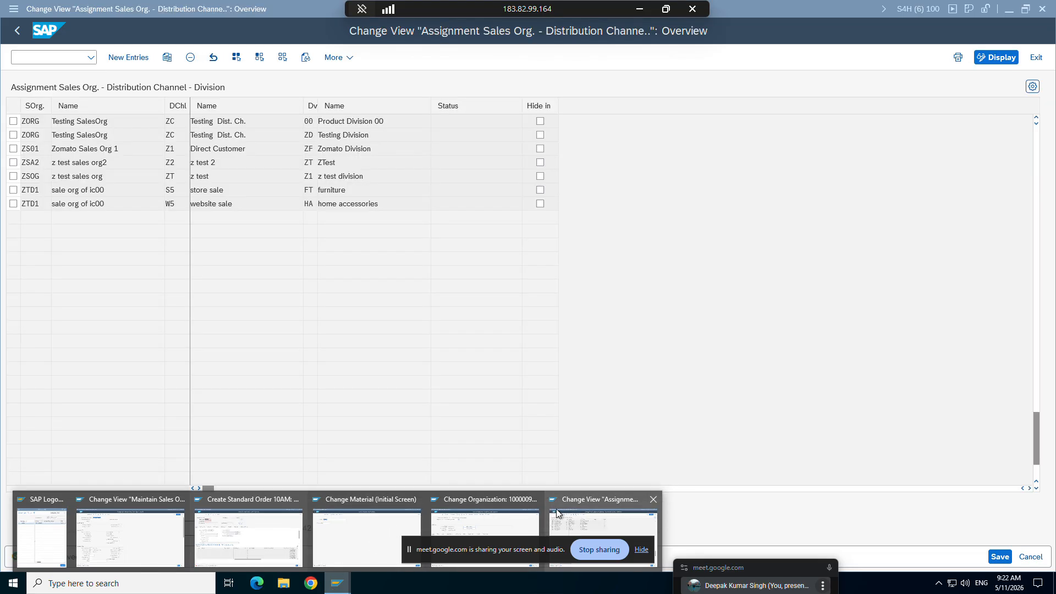
pyautogui.click(463, 514)
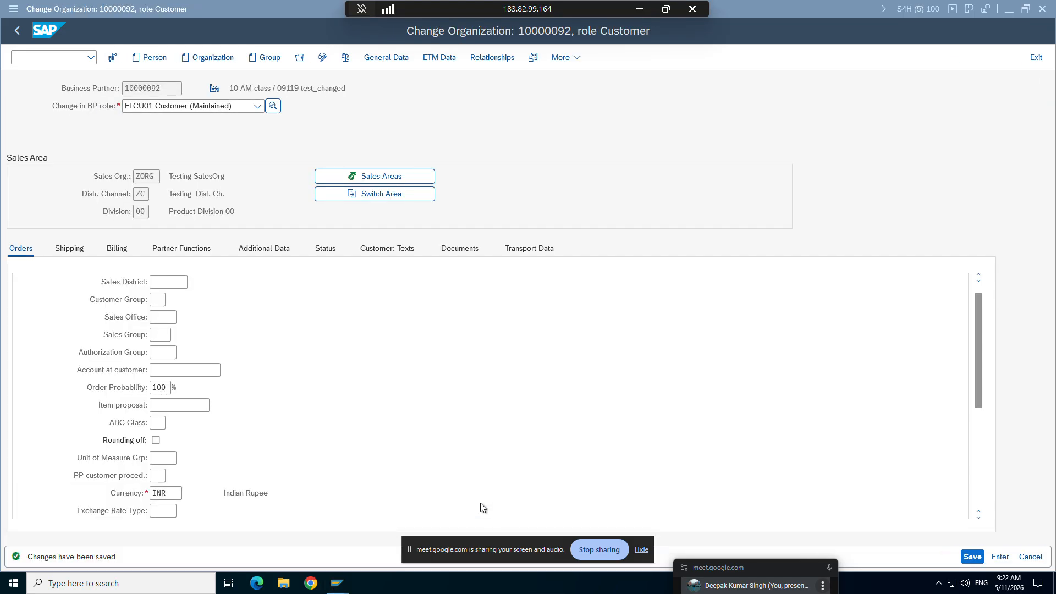
pyautogui.scroll(-3, 204, 470)
pyautogui.scroll(-3, 204, 467)
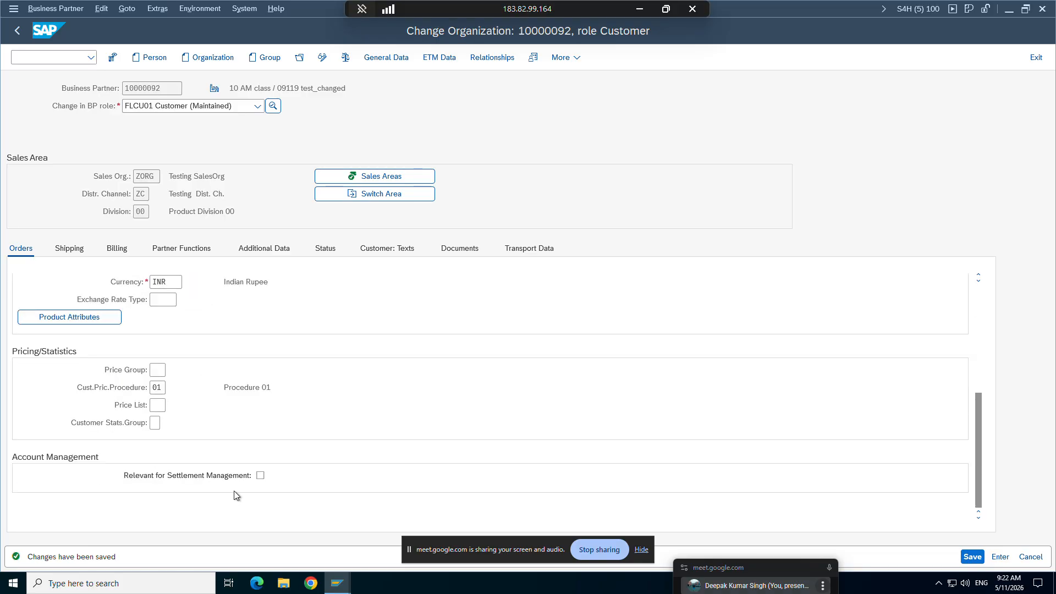
pyautogui.moveTo(336, 580)
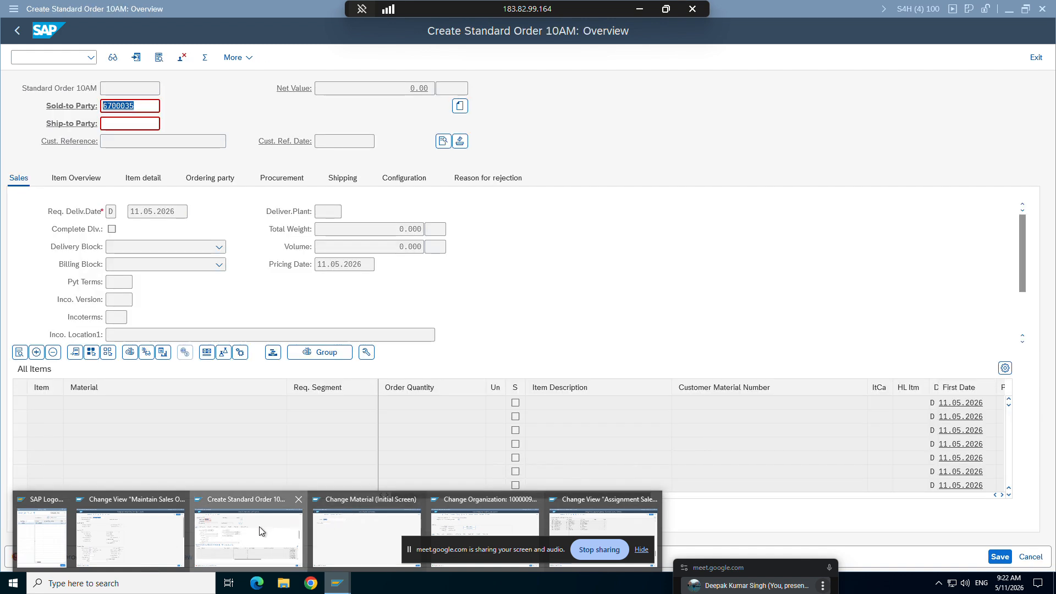
pyautogui.click(261, 529)
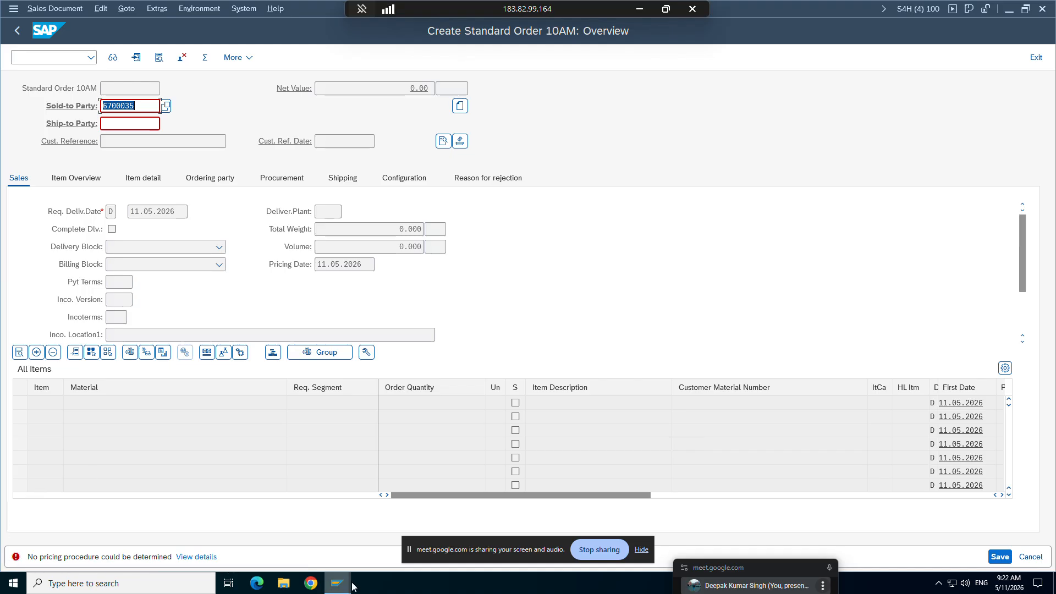
# Step: Open pricing procedure determination with /novkk in the material change window
pyautogui.moveTo(342, 584)
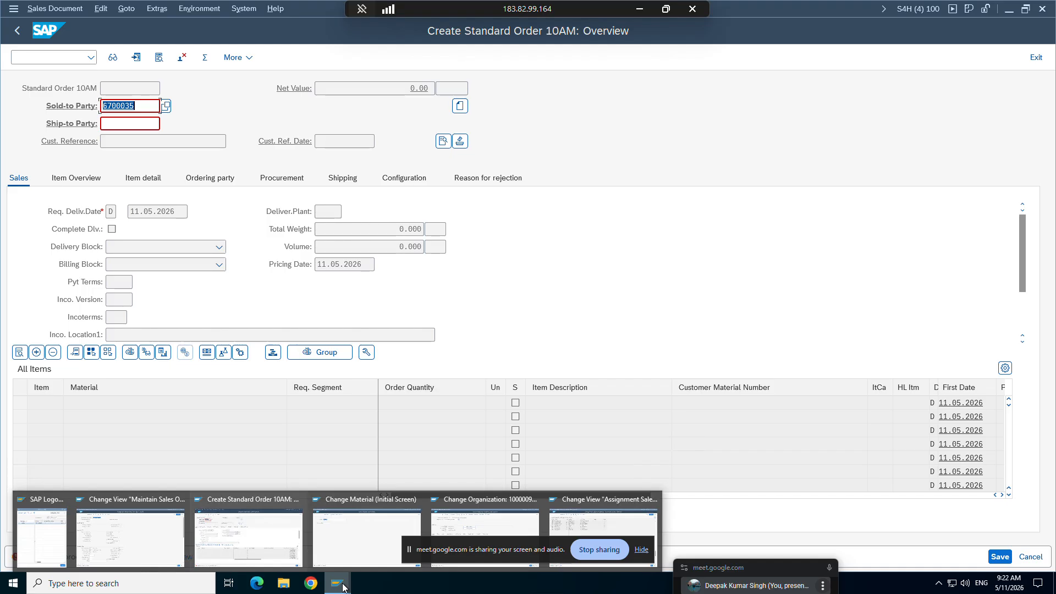
pyautogui.click(248, 507)
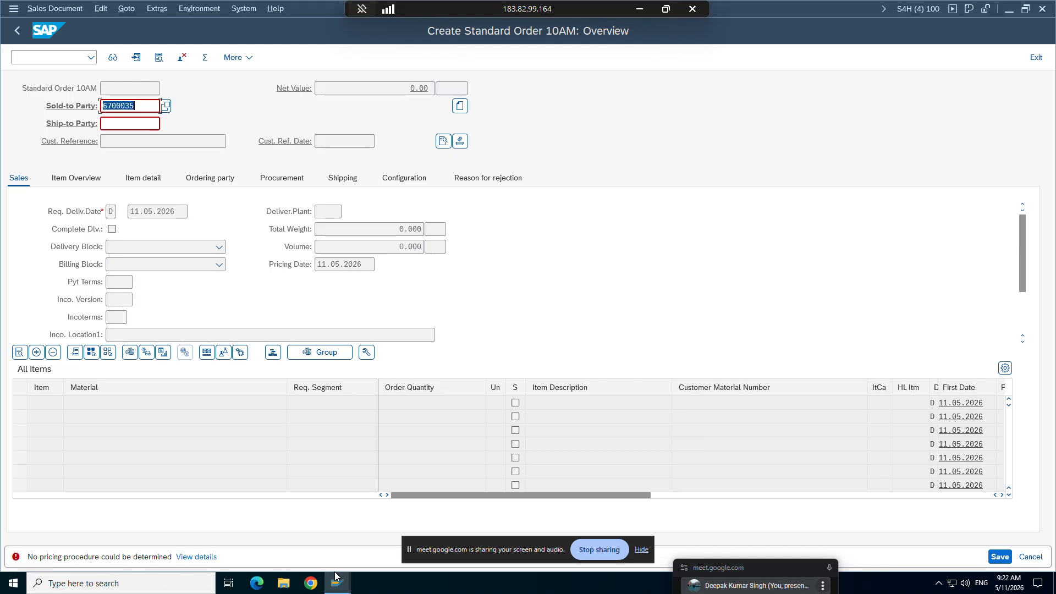
pyautogui.moveTo(337, 582)
pyautogui.click(355, 534)
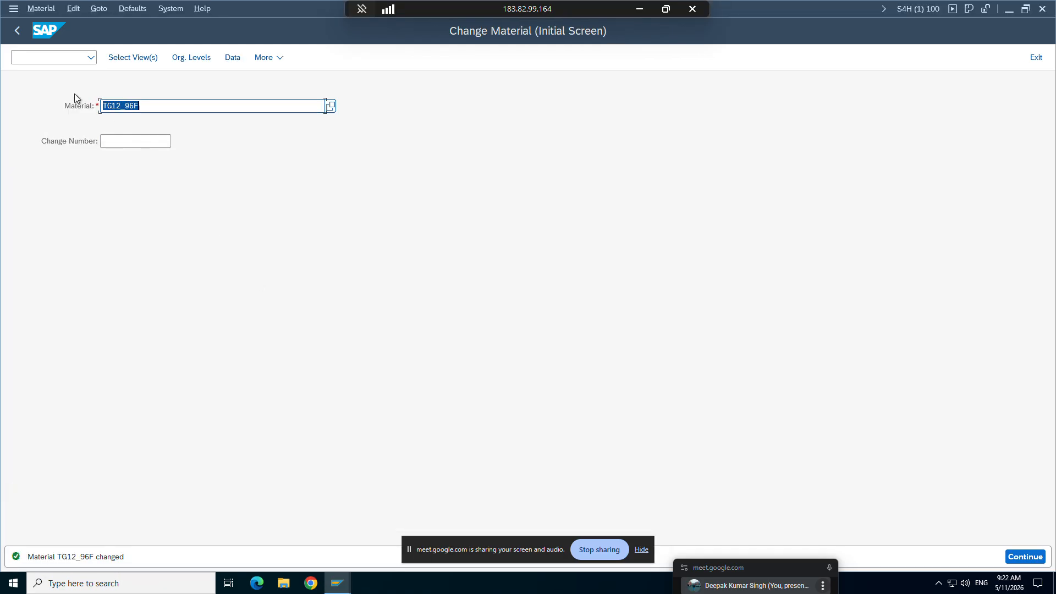
pyautogui.click(33, 59)
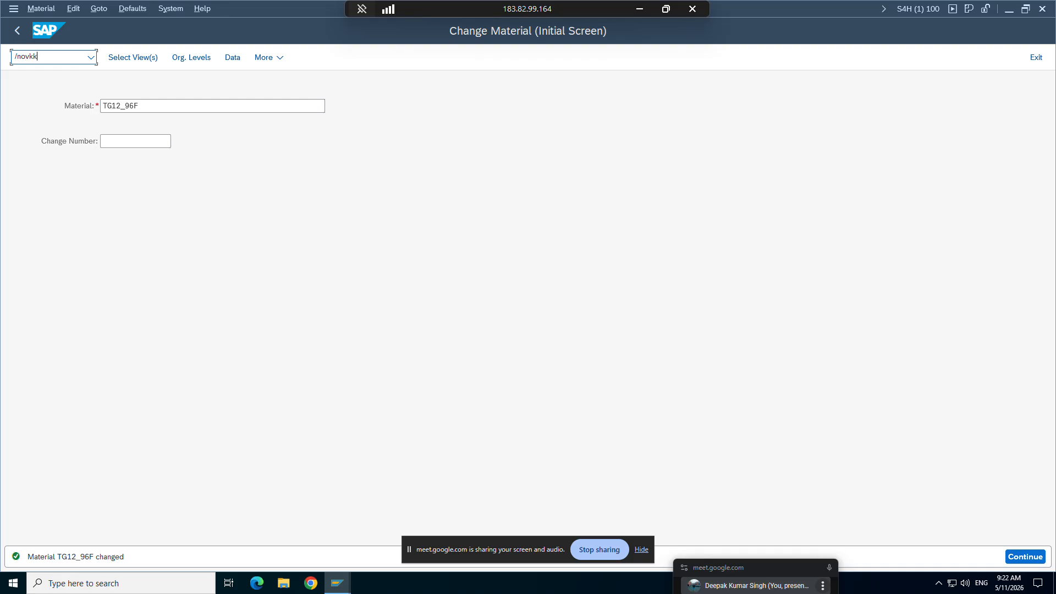
pyautogui.press('Return')
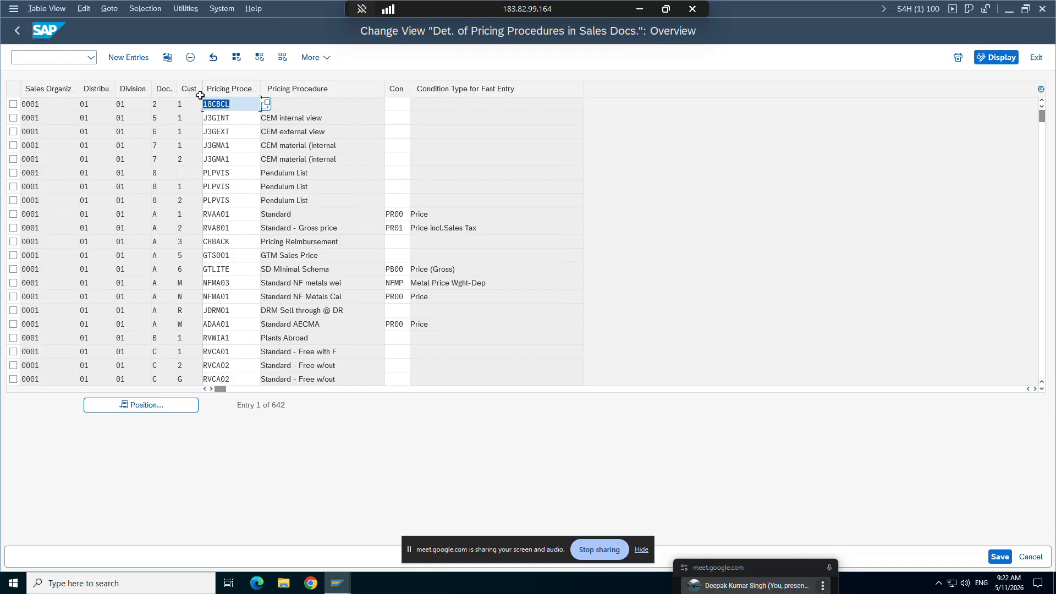
# Step: Position the pricing procedure determination table at sales organization ZORG, distribution channel ZC and division 00
pyautogui.click(153, 406)
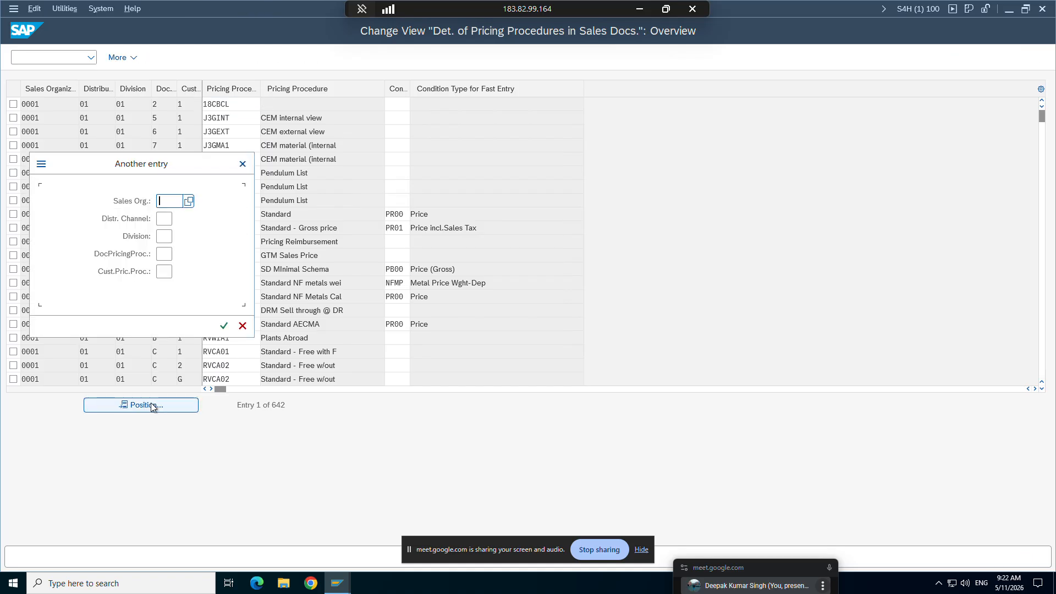
pyautogui.write('zorg')
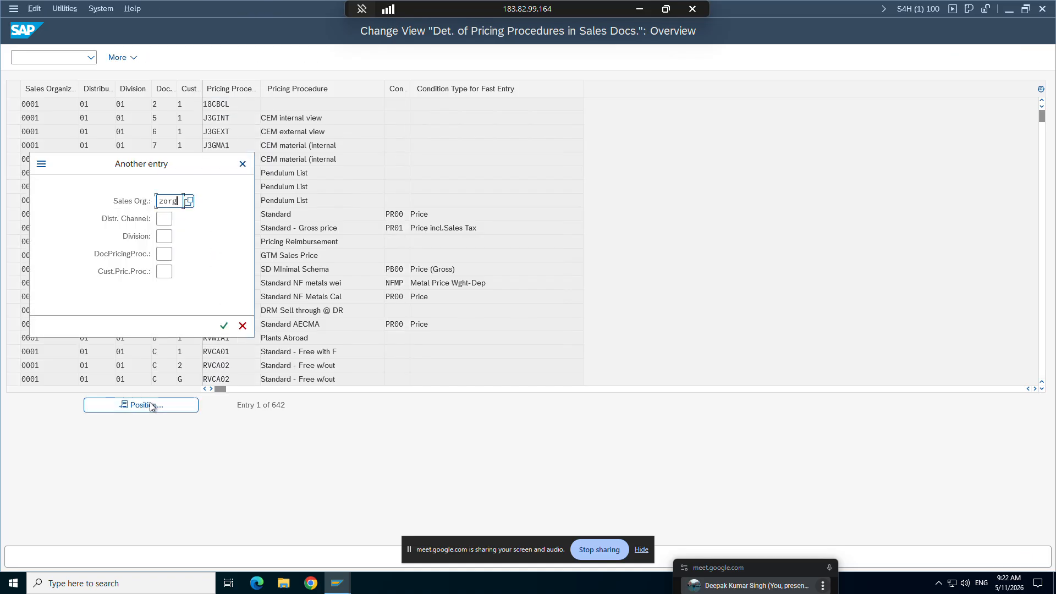
pyautogui.click(163, 218)
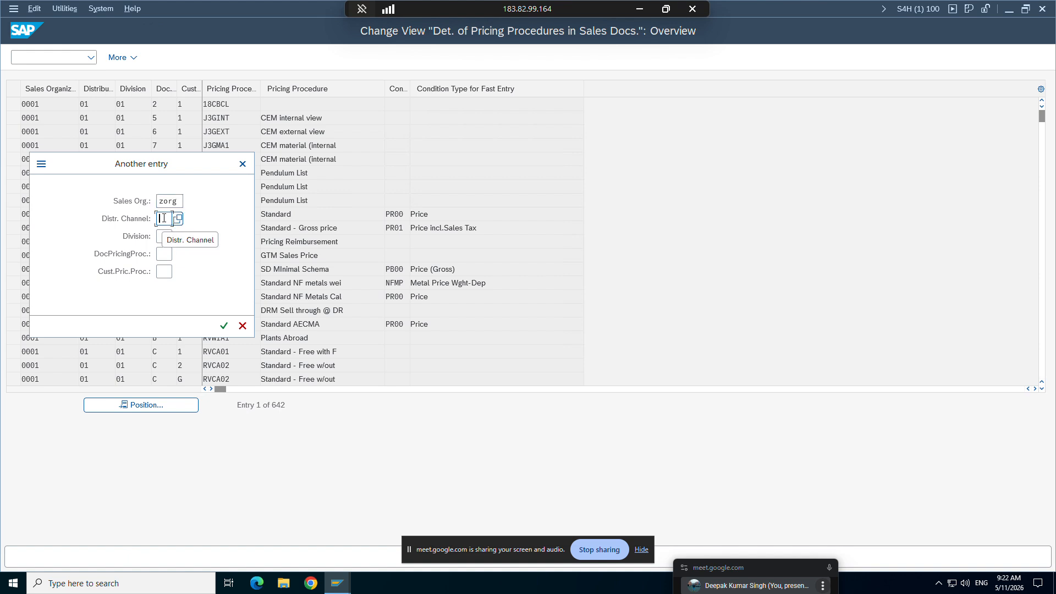
pyautogui.write('zc')
pyautogui.click(165, 238)
pyautogui.write('00')
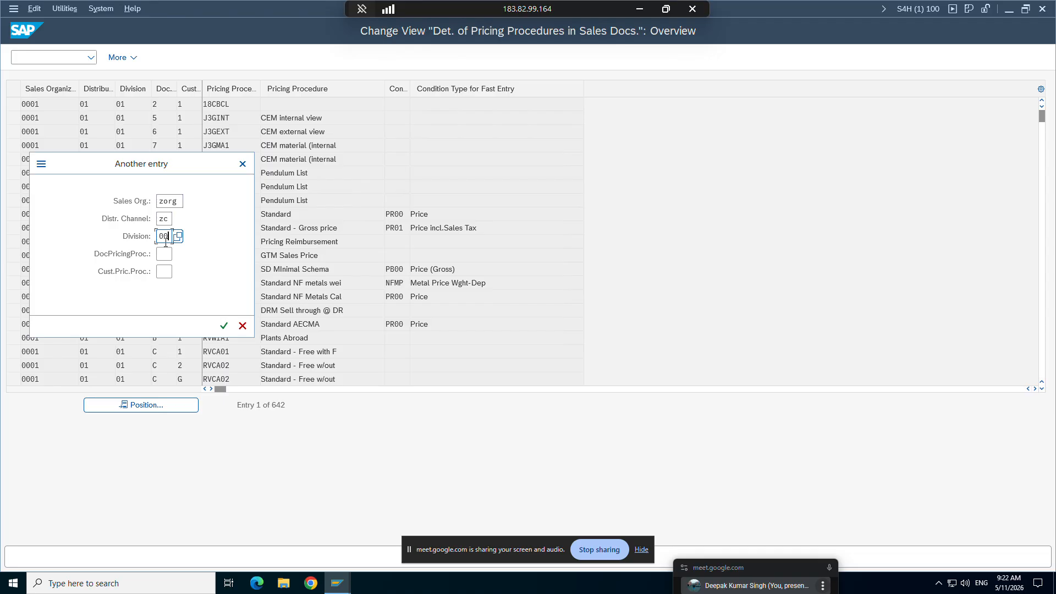
pyautogui.click(223, 325)
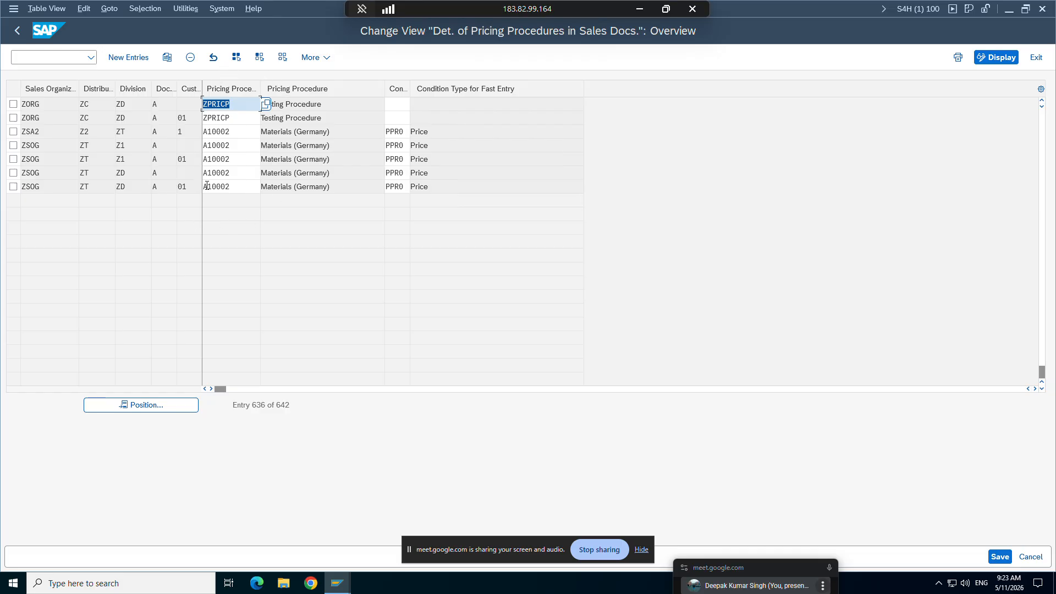
# Step: Recheck the sales order's status message and return to the pricing procedure determination table
pyautogui.moveTo(337, 583)
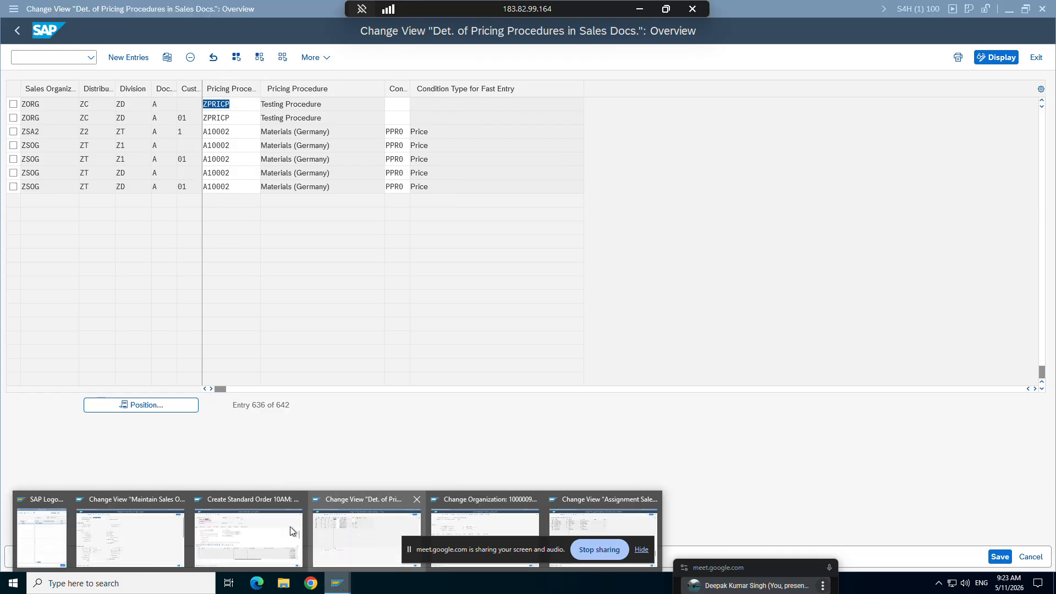
pyautogui.click(255, 530)
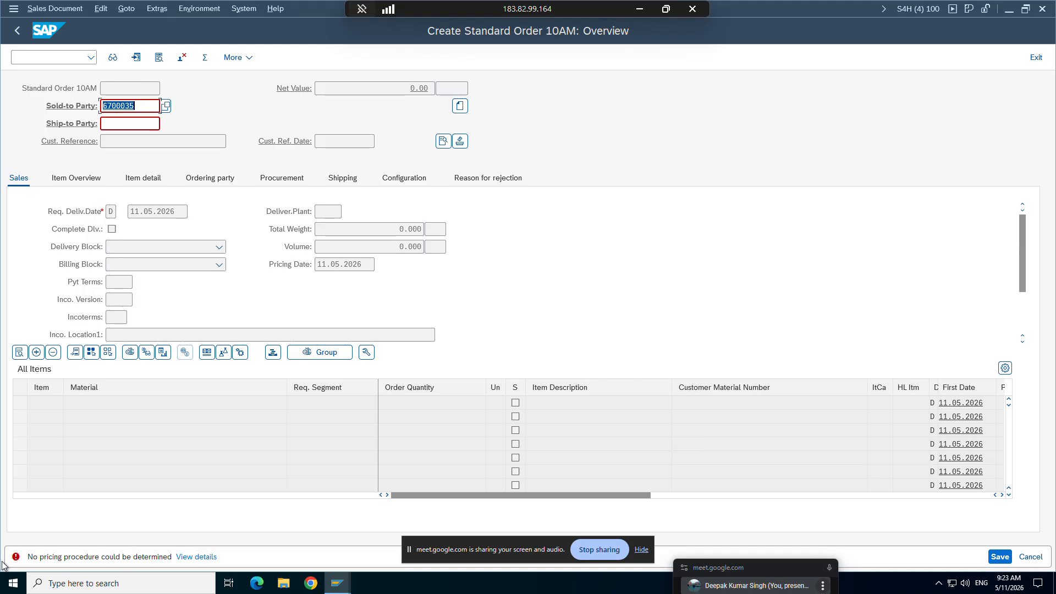
pyautogui.click(337, 583)
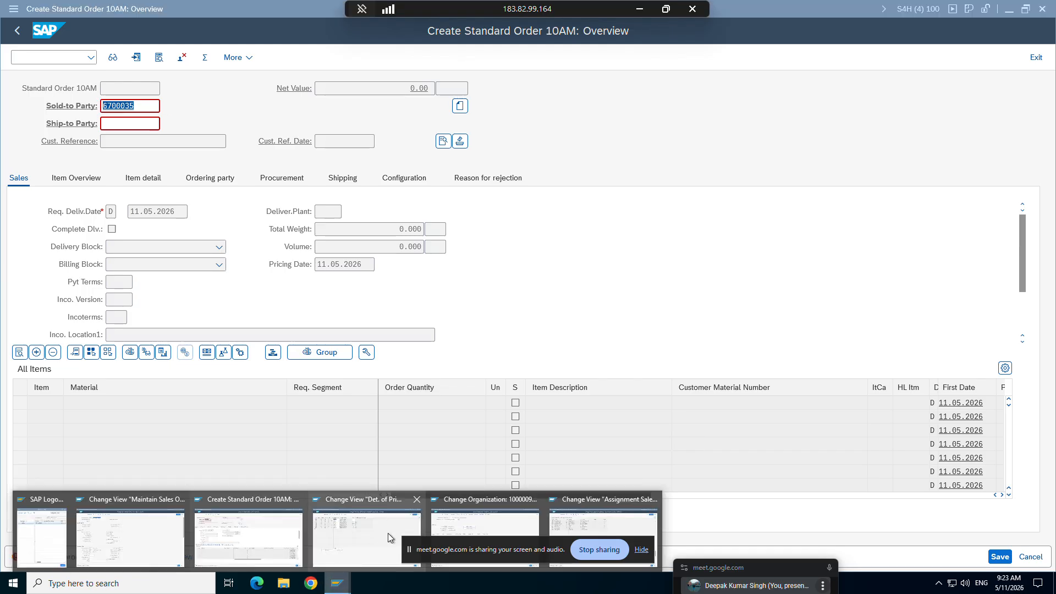
pyautogui.click(385, 516)
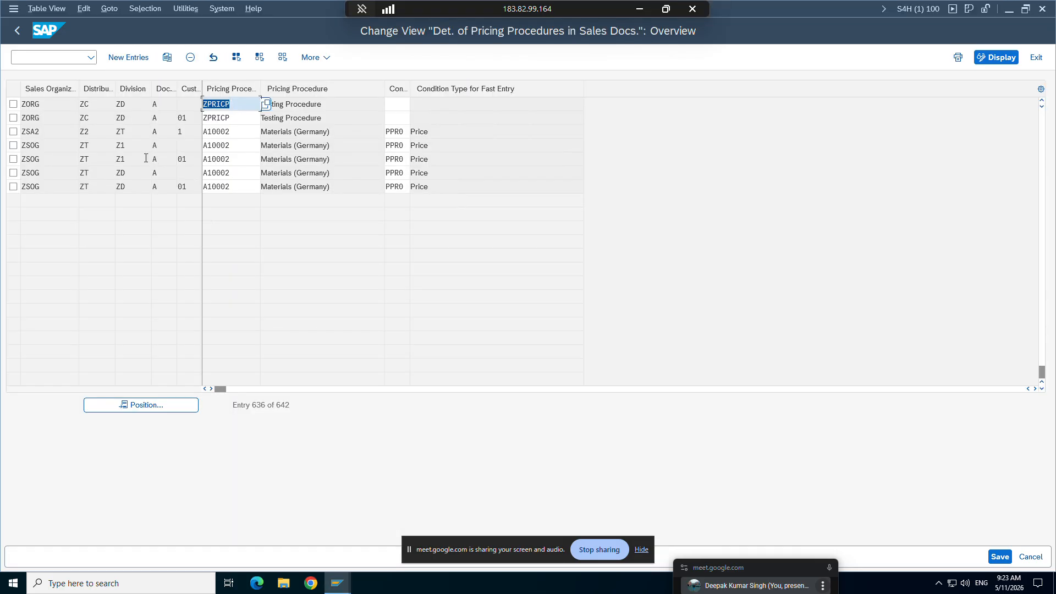
# Step: Copy the ZORG/ZC/ZD pricing procedure determination entry with customer procedure 01 to division 00
pyautogui.click(13, 117)
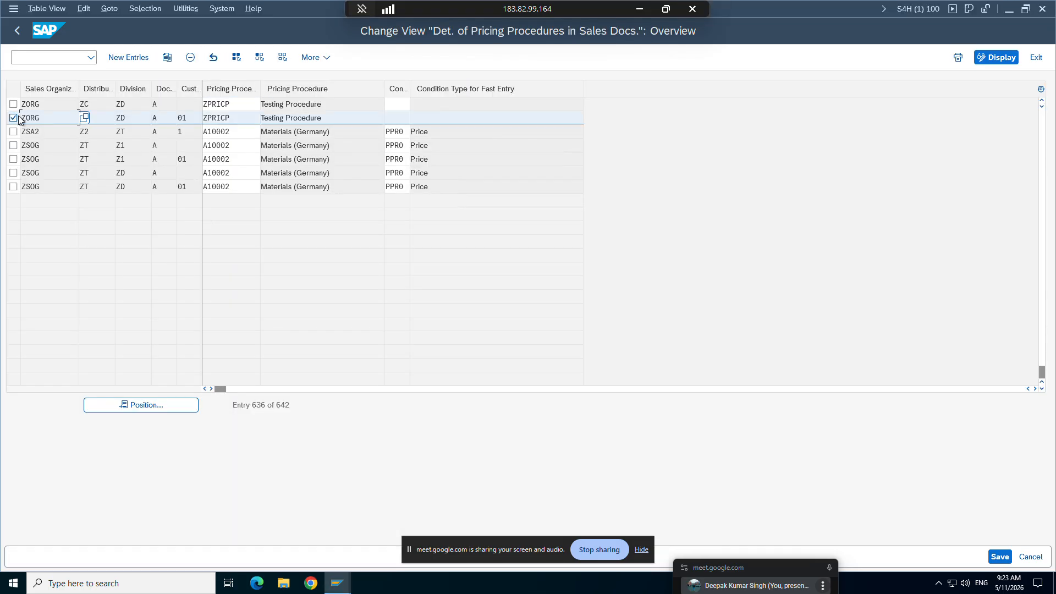
pyautogui.click(166, 57)
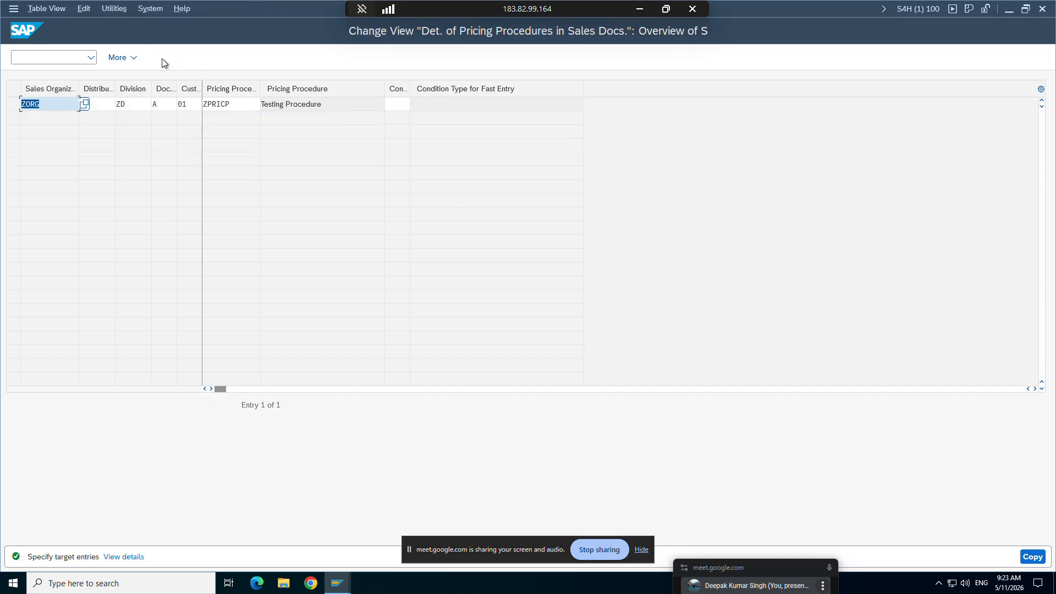
pyautogui.click(135, 108)
pyautogui.press('BackSpace')
pyautogui.press('BackSpace')
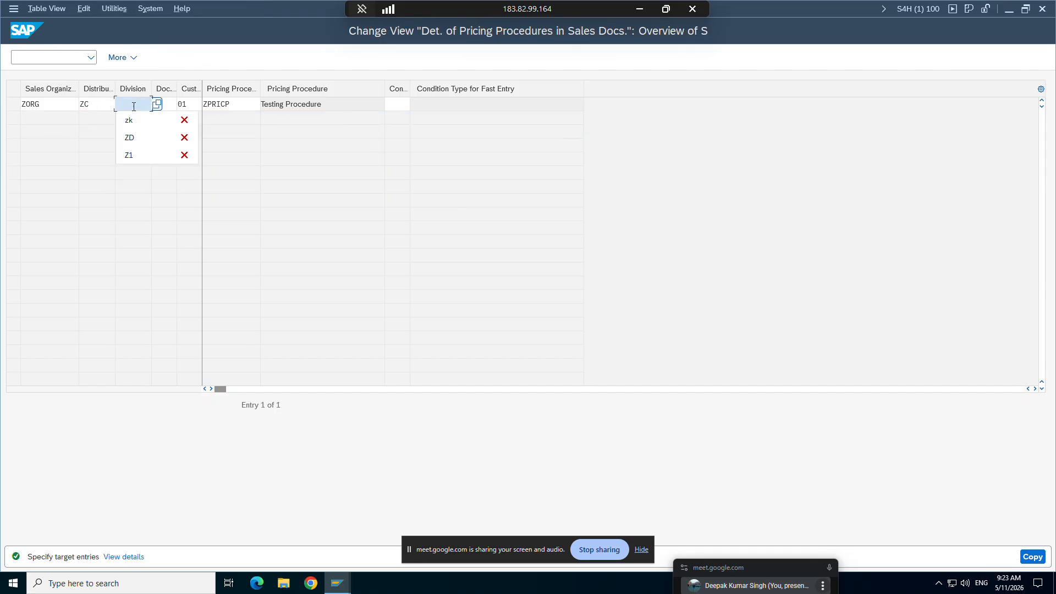
pyautogui.write('00')
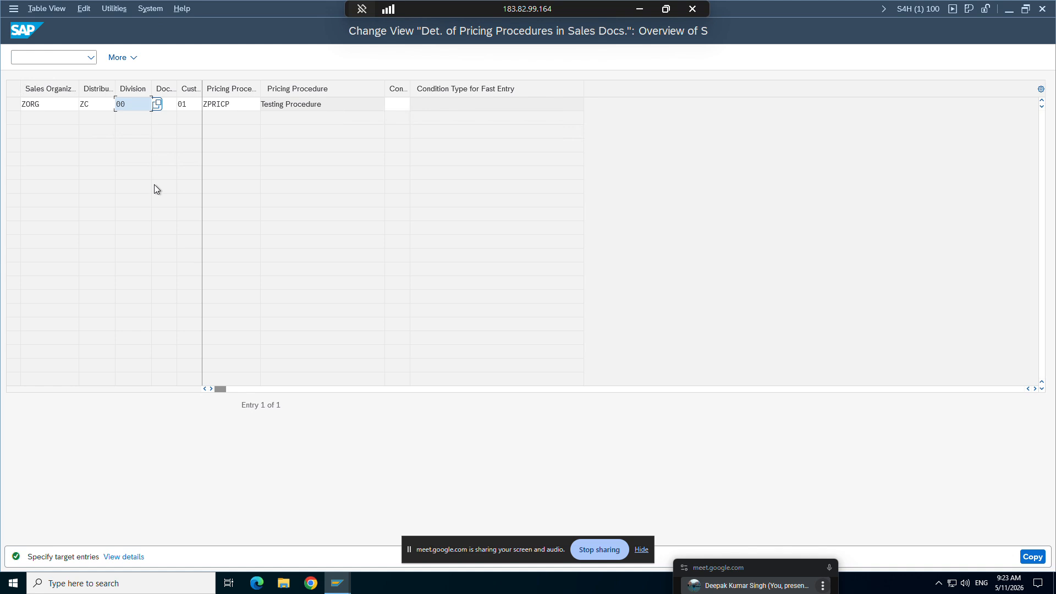
pyautogui.press('Return')
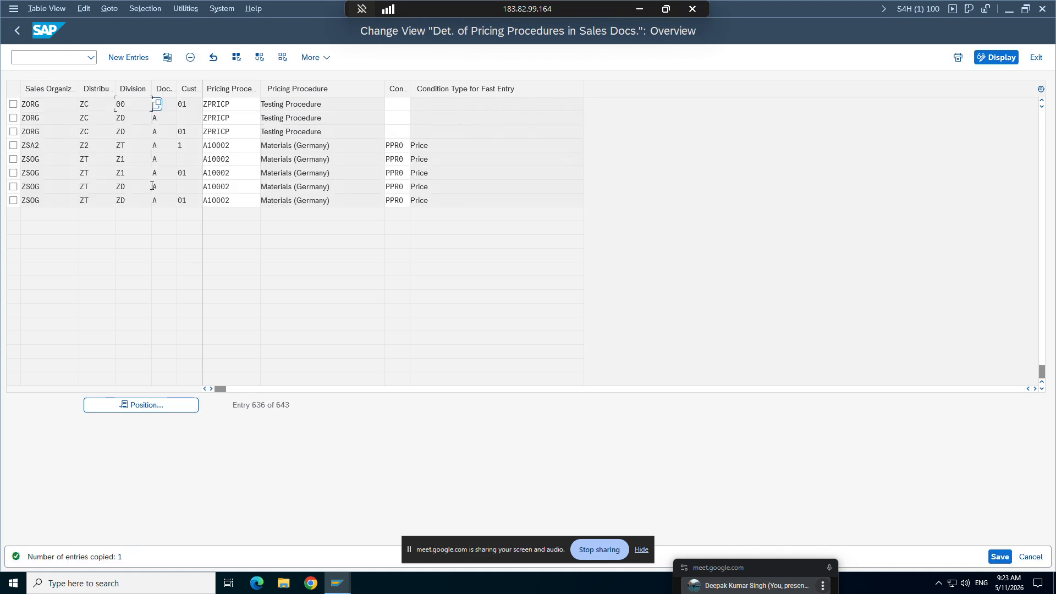
# Step: Save the new division 00 entry with procedure ZPRICP to the proposed customizing request
pyautogui.click(13, 104)
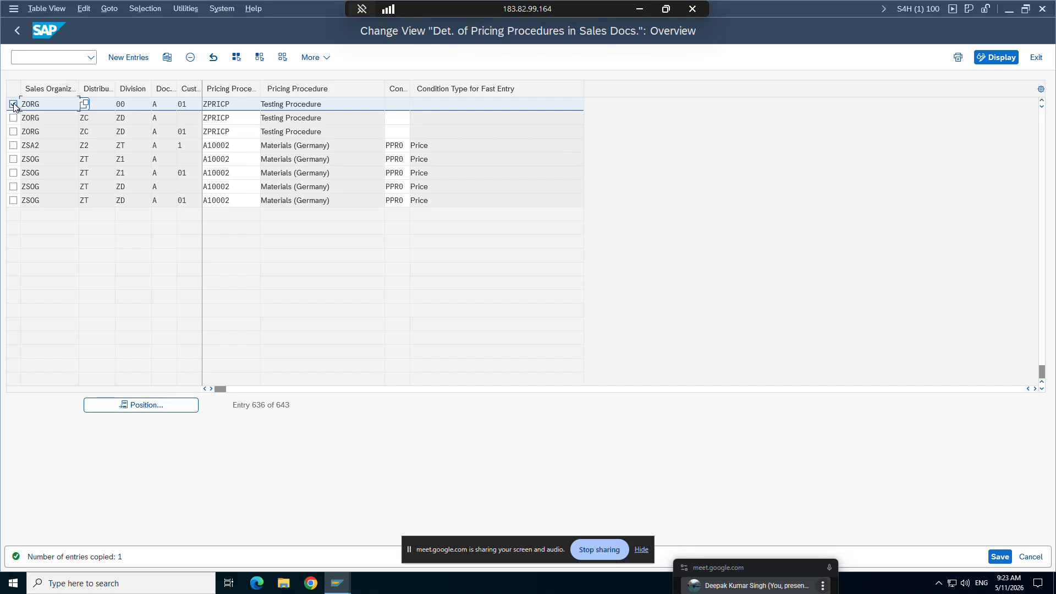
pyautogui.click(231, 104)
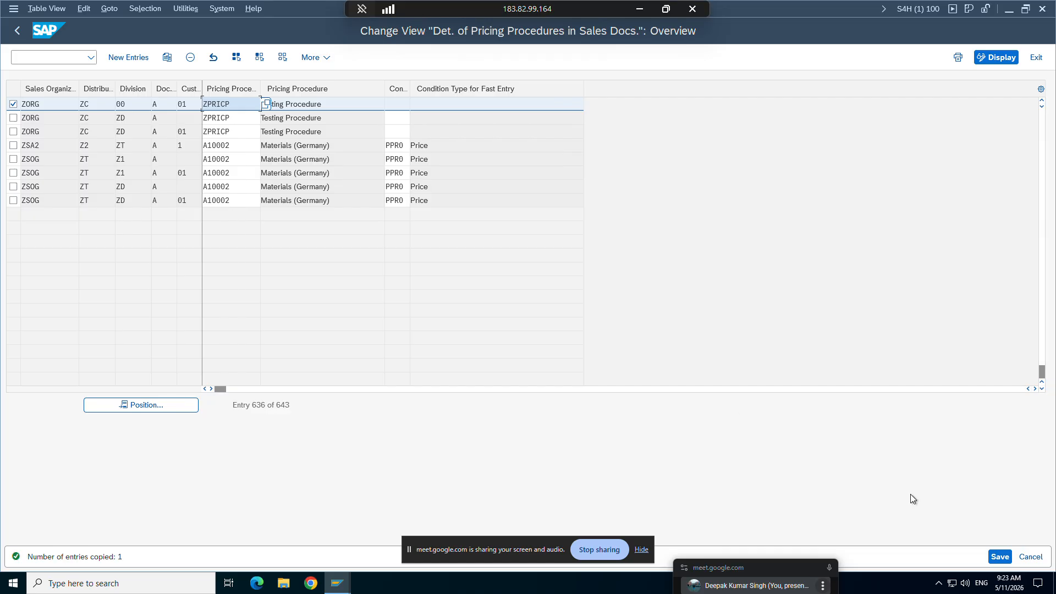
pyautogui.click(1000, 557)
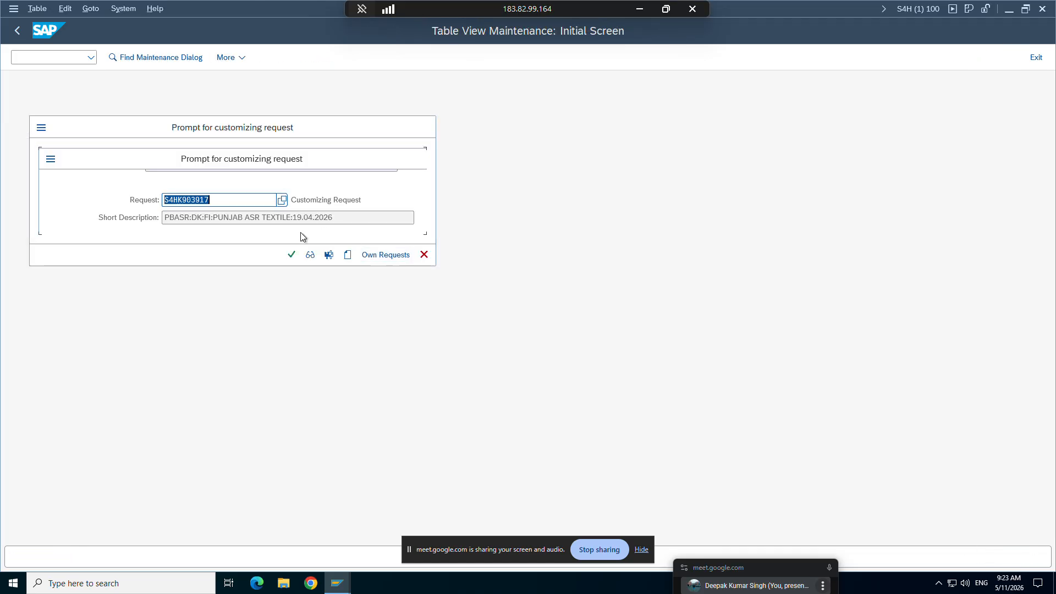
pyautogui.click(292, 256)
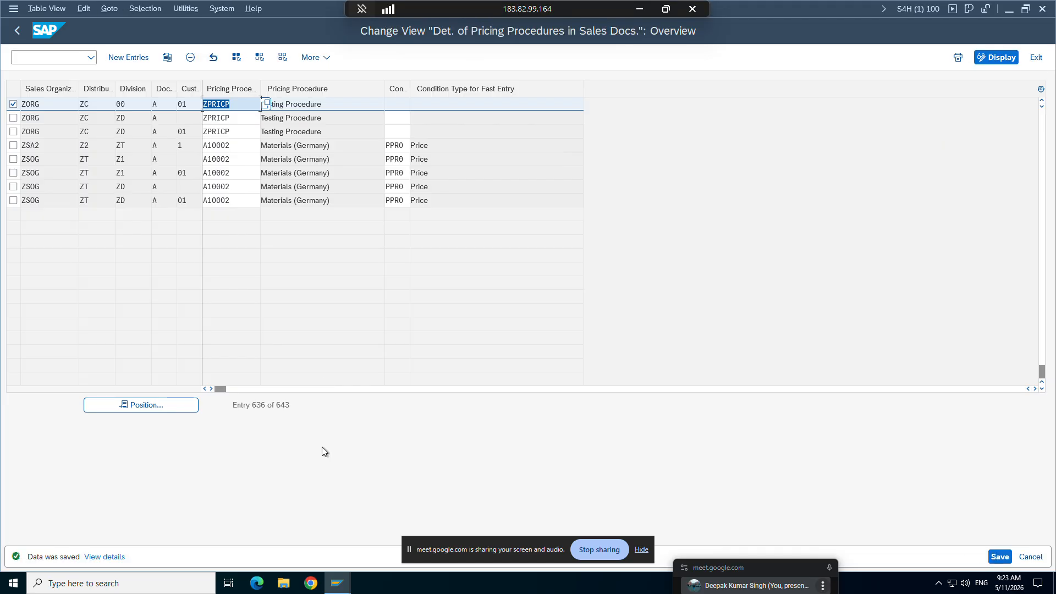
# Step: Switch to the sales order window and restart order creation with VA01 for order type ZOR9 in ZORG/ZC/00
pyautogui.moveTo(337, 583)
pyautogui.click(285, 500)
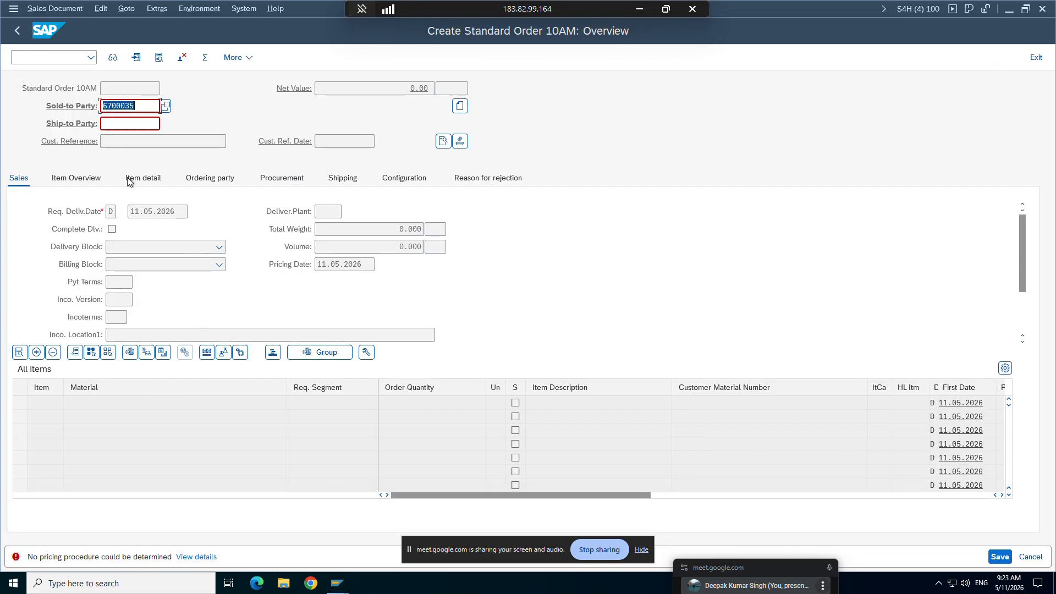
pyautogui.click(66, 57)
pyautogui.write('/nva01')
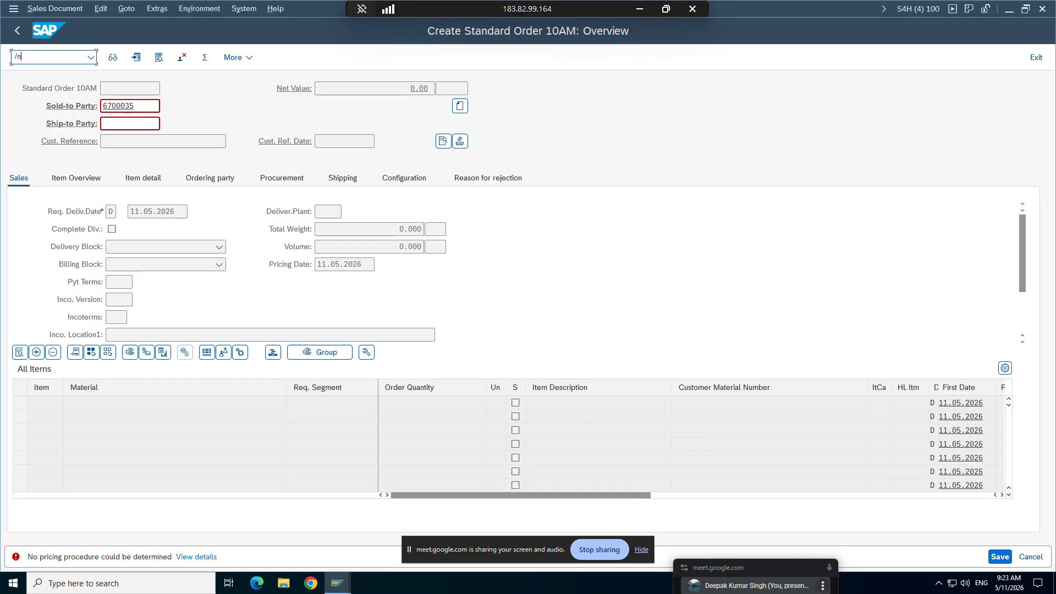
pyautogui.press('Return')
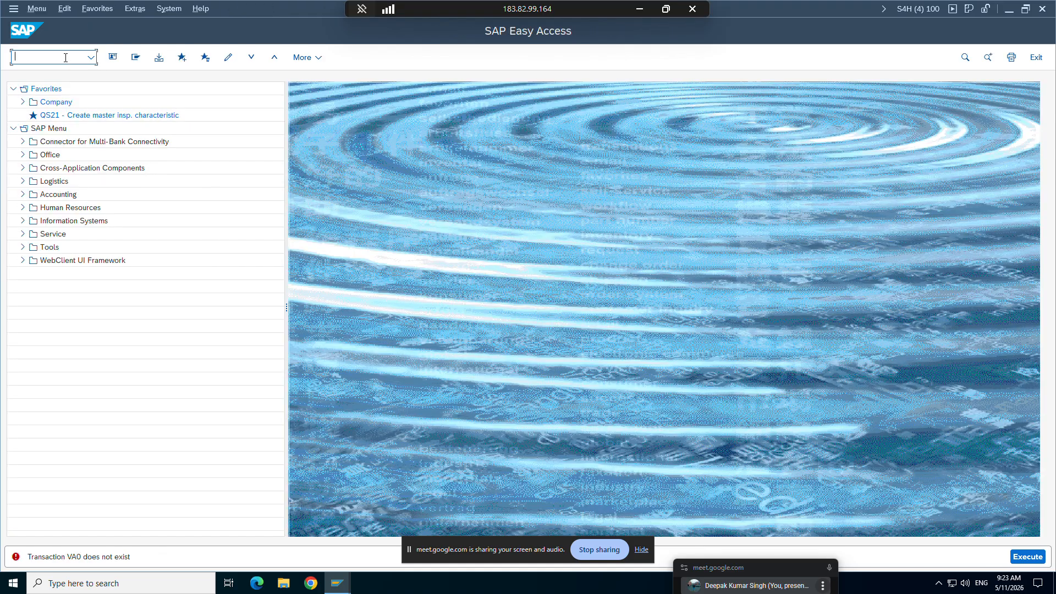
pyautogui.write('va01')
pyautogui.press('Return')
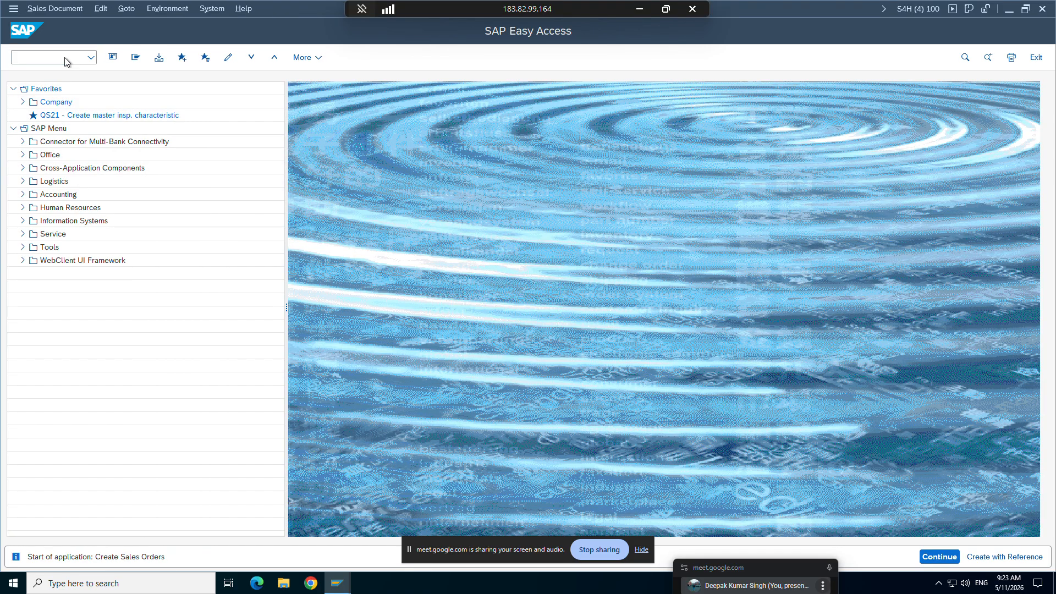
pyautogui.press('Return')
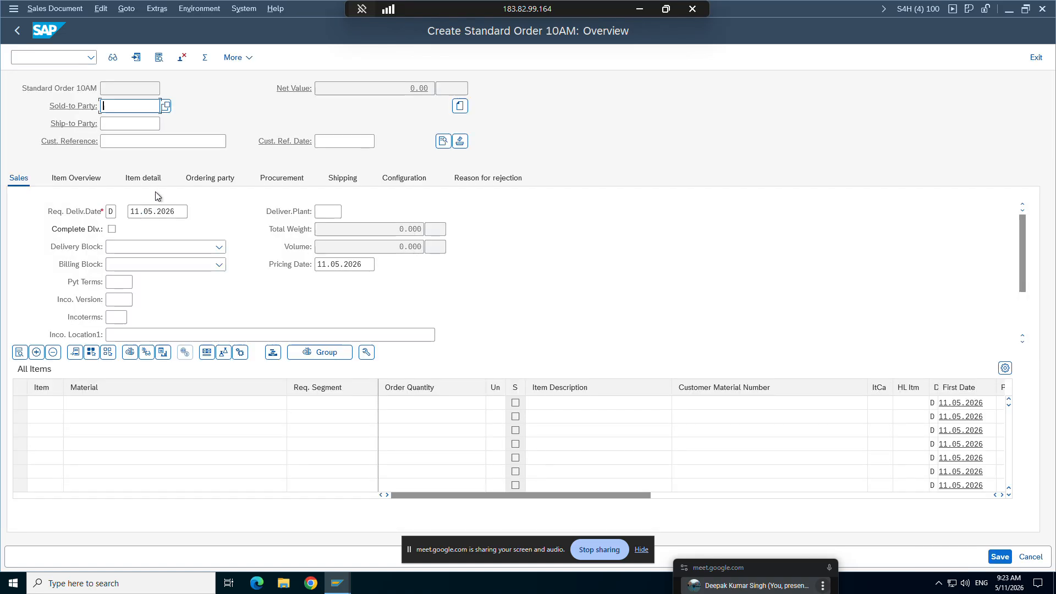
# Step: Enter the customer number as the order's sold-to party and accept it as the ship-to party
pyautogui.click(137, 125)
pyautogui.press('Return')
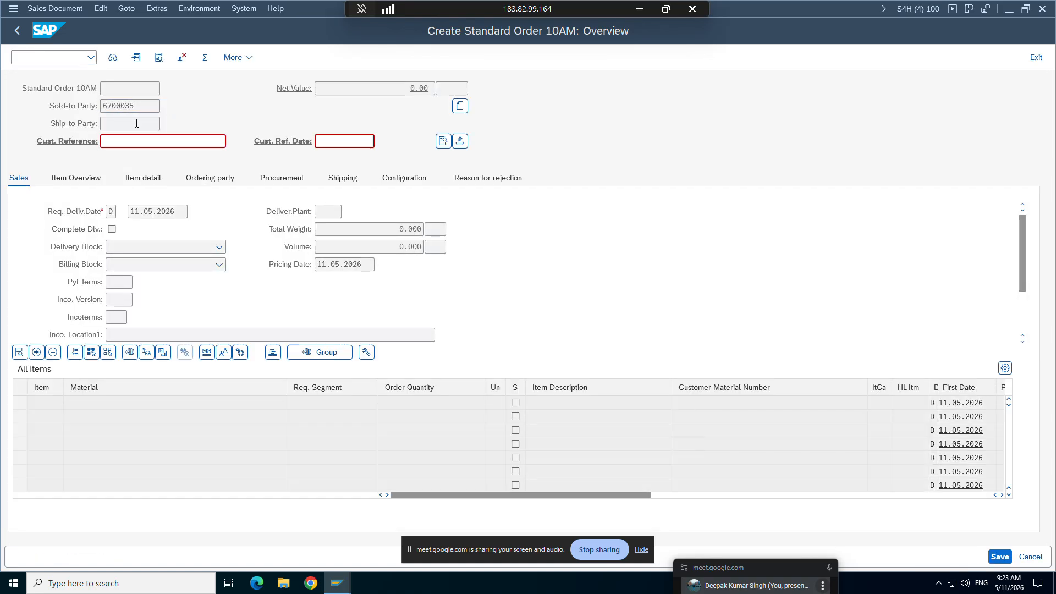
pyautogui.press('Return')
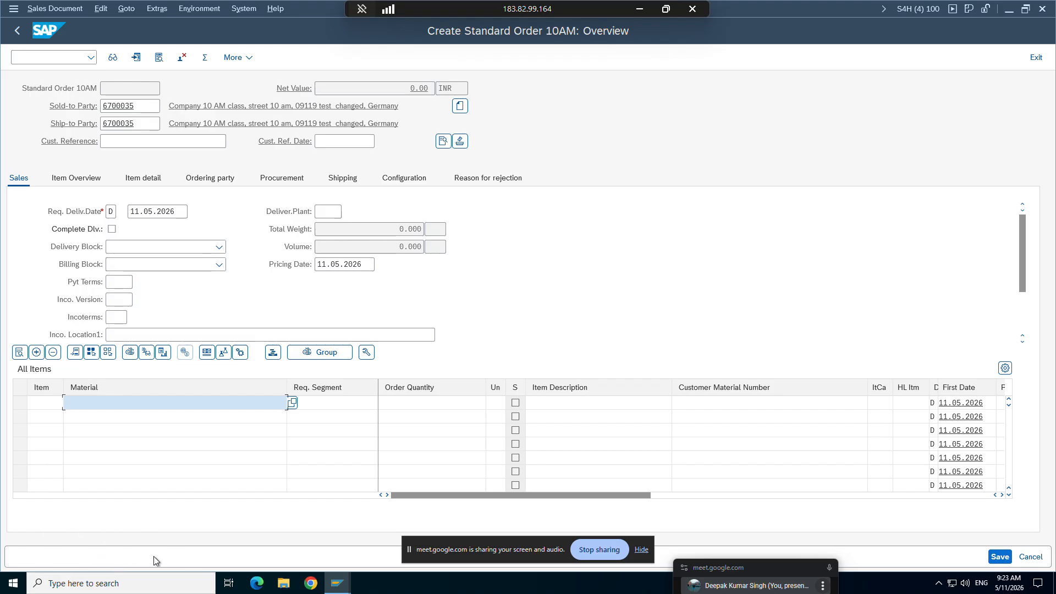
# Step: Review the sales area assignment and pricing procedure determination entries for ZORG/ZC/00, and return to the sales order
pyautogui.moveTo(337, 583)
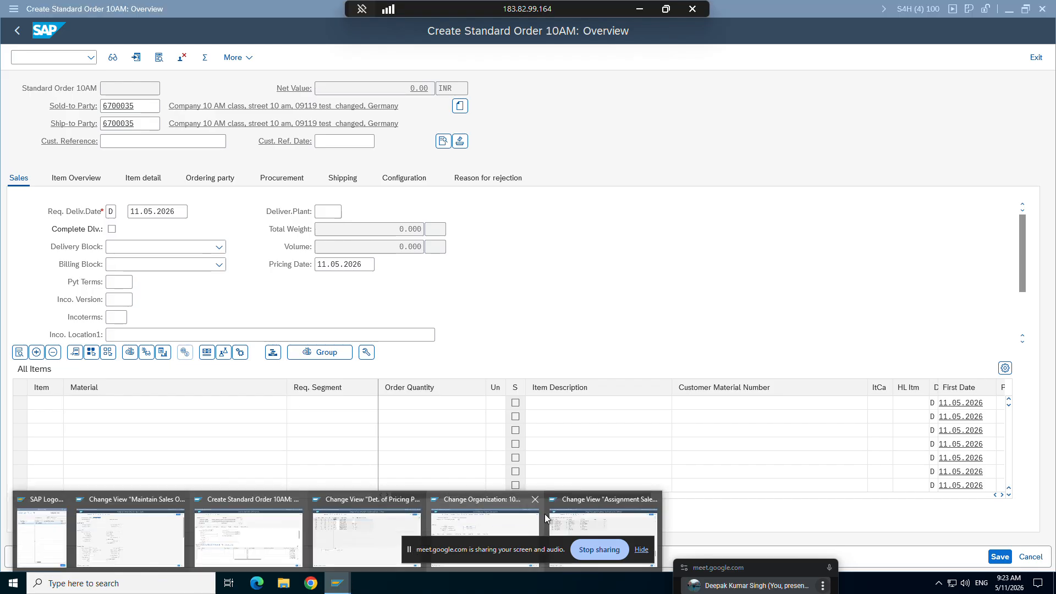
pyautogui.click(599, 509)
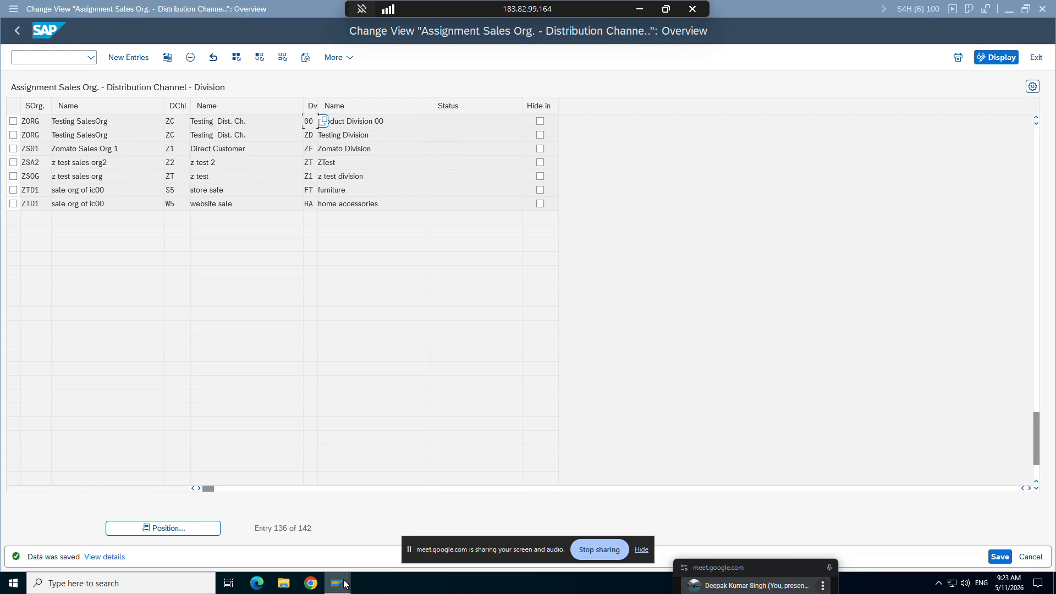
pyautogui.click(390, 520)
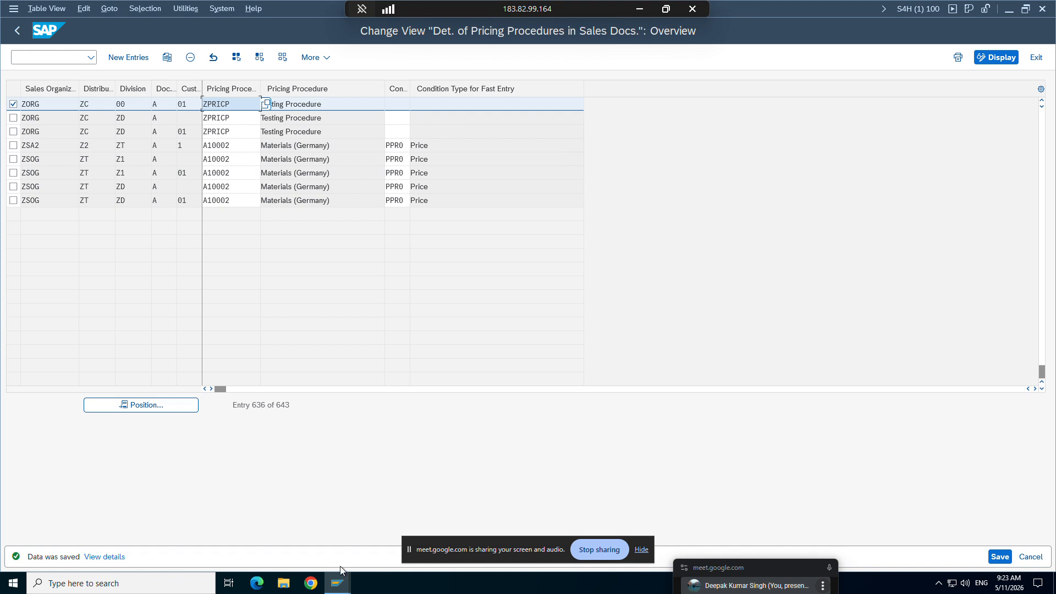
pyautogui.click(339, 582)
pyautogui.click(266, 529)
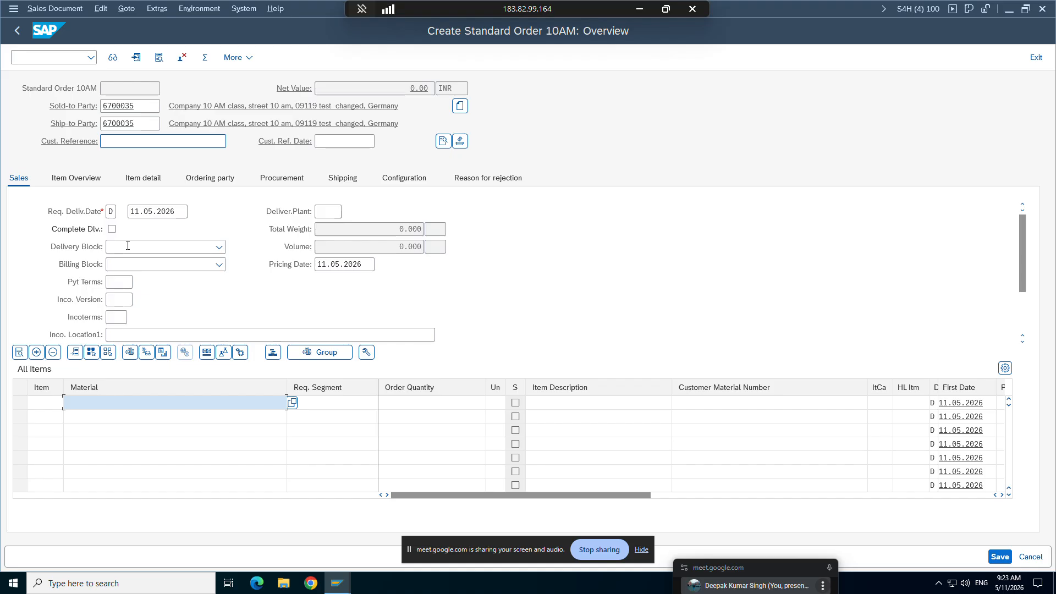
# Step: Add material TG12_96f with order quantity 1 to the division 00 sales order
pyautogui.click(132, 410)
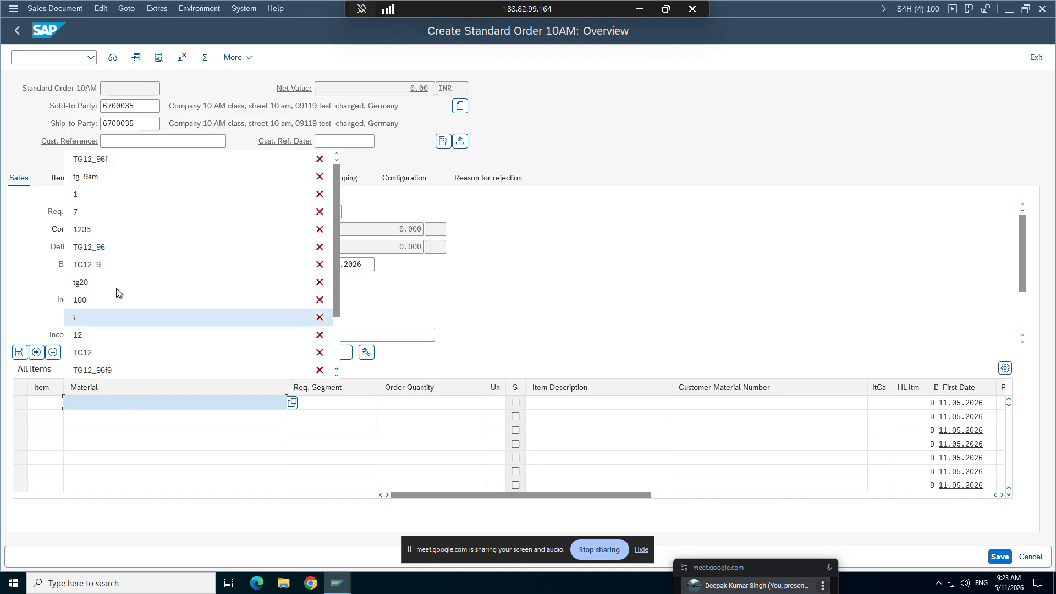
pyautogui.click(108, 161)
pyautogui.click(405, 404)
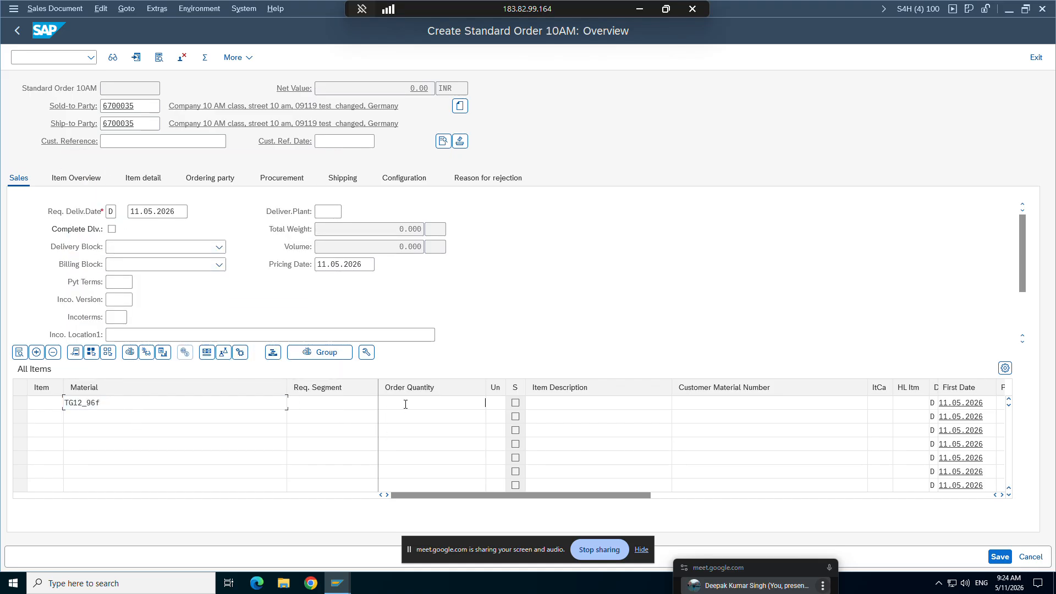
pyautogui.write('1')
pyautogui.press('Return')
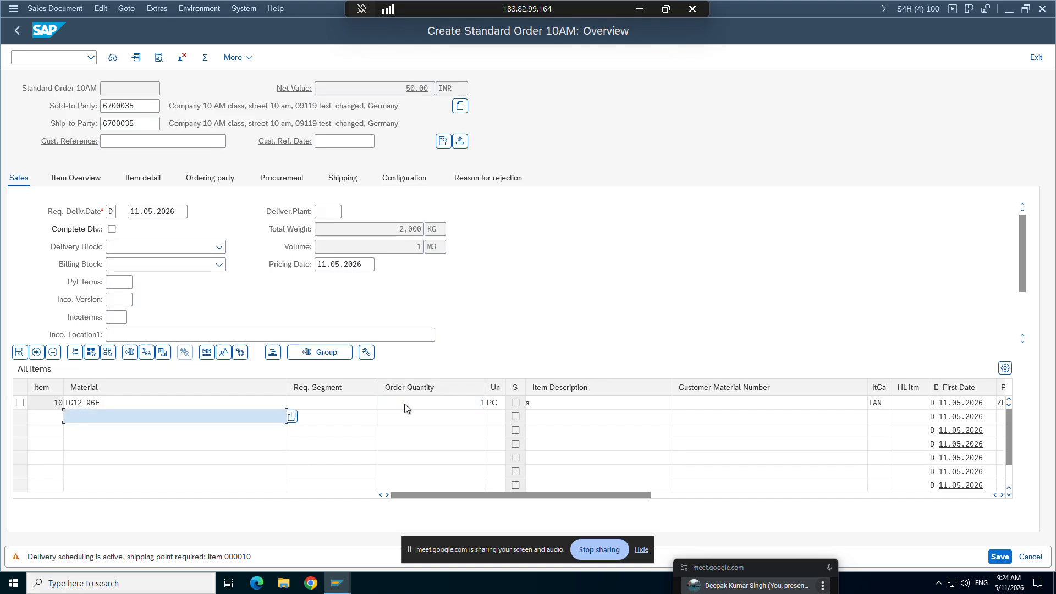
pyautogui.press('Return')
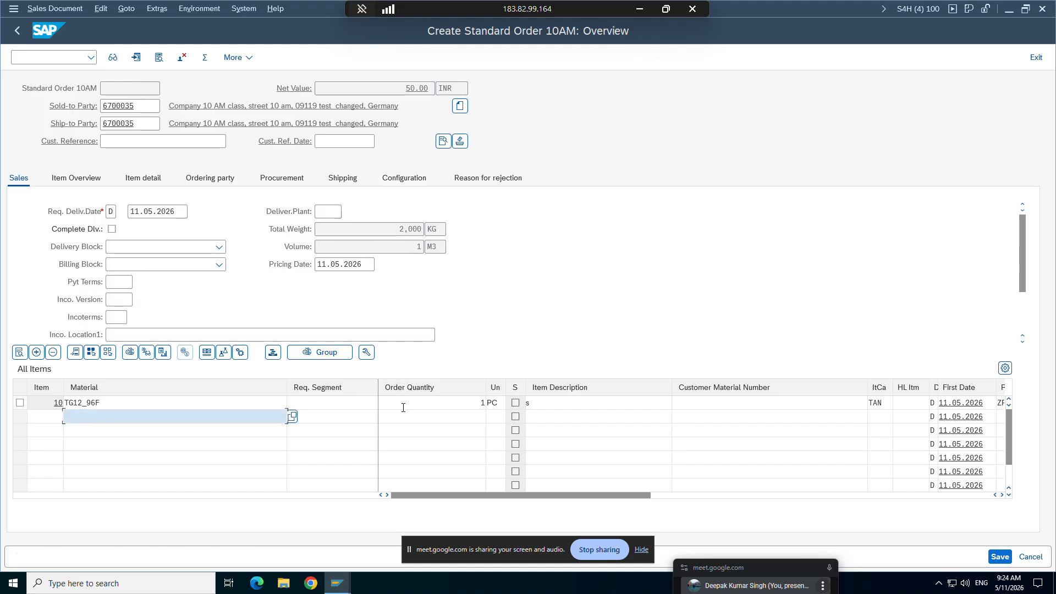
# Step: Inspect the item details of TG12_96F and return to the order overview
pyautogui.click(337, 584)
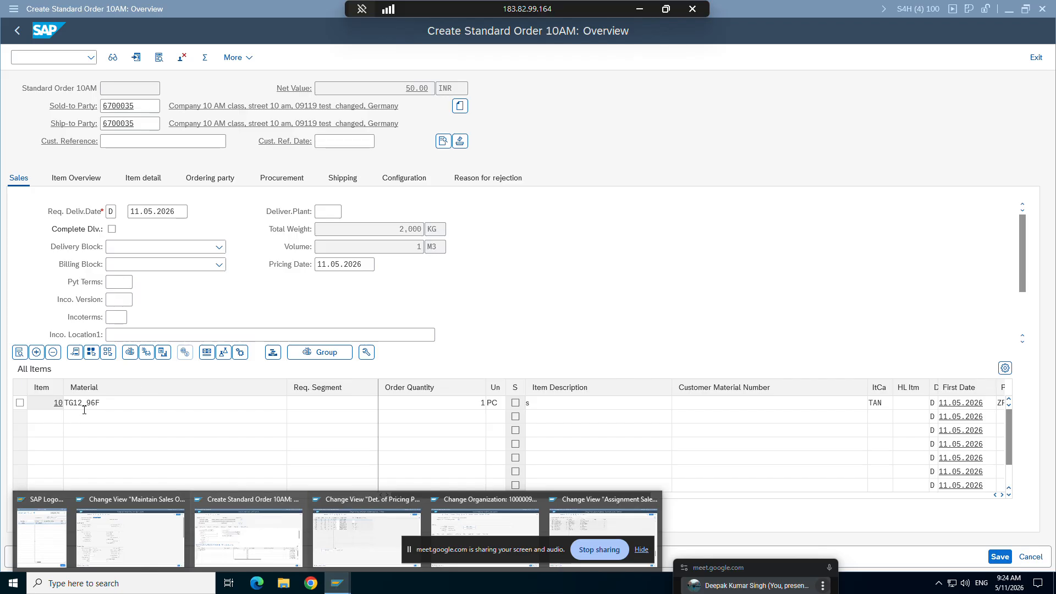
pyautogui.doubleClick(85, 406)
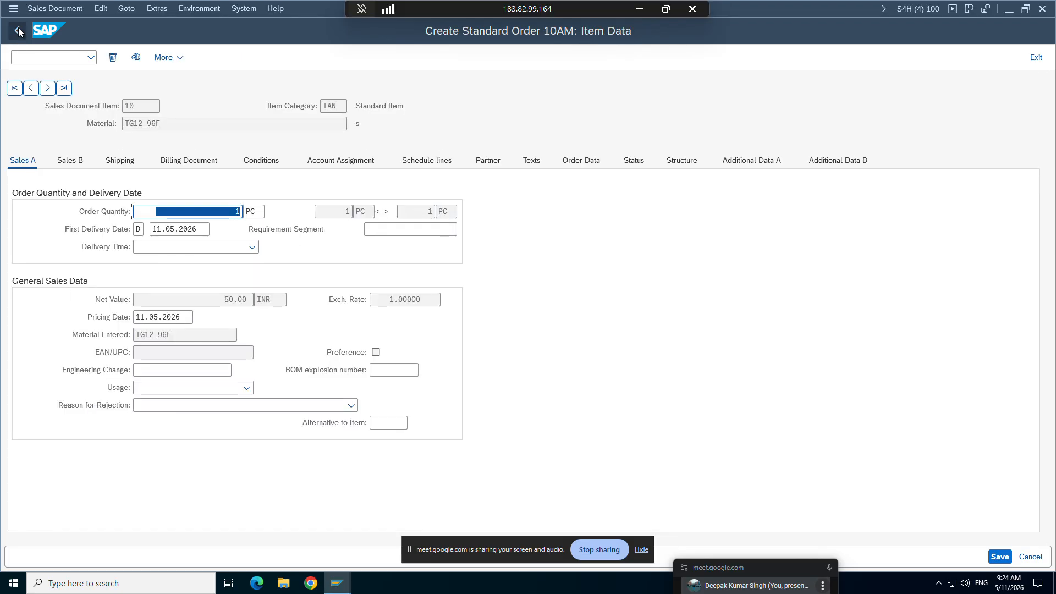
pyautogui.click(17, 30)
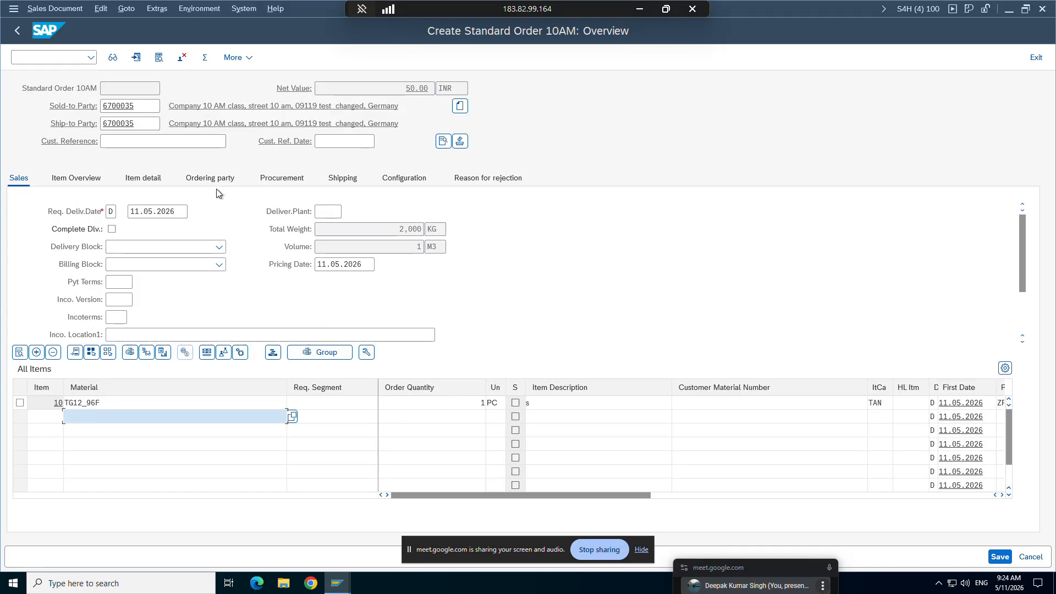
# Step: Leave the order without saving and start a new ZOR9 order with division ZD
pyautogui.click(25, 31)
pyautogui.click(259, 272)
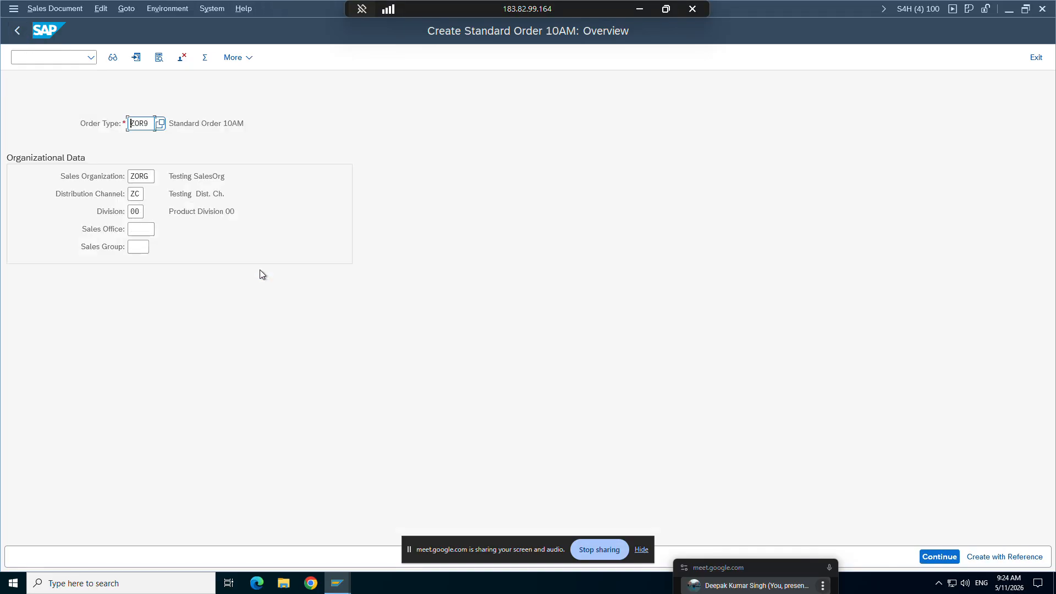
pyautogui.click(140, 215)
pyautogui.press('BackSpace')
pyautogui.press('BackSpace')
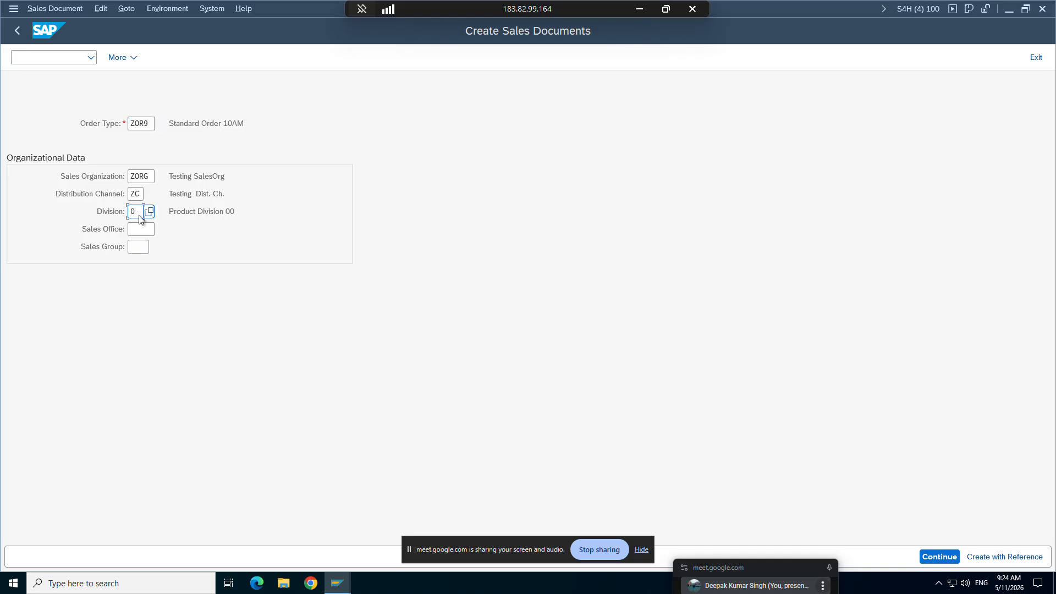
pyautogui.write('ZD')
pyautogui.press('Return')
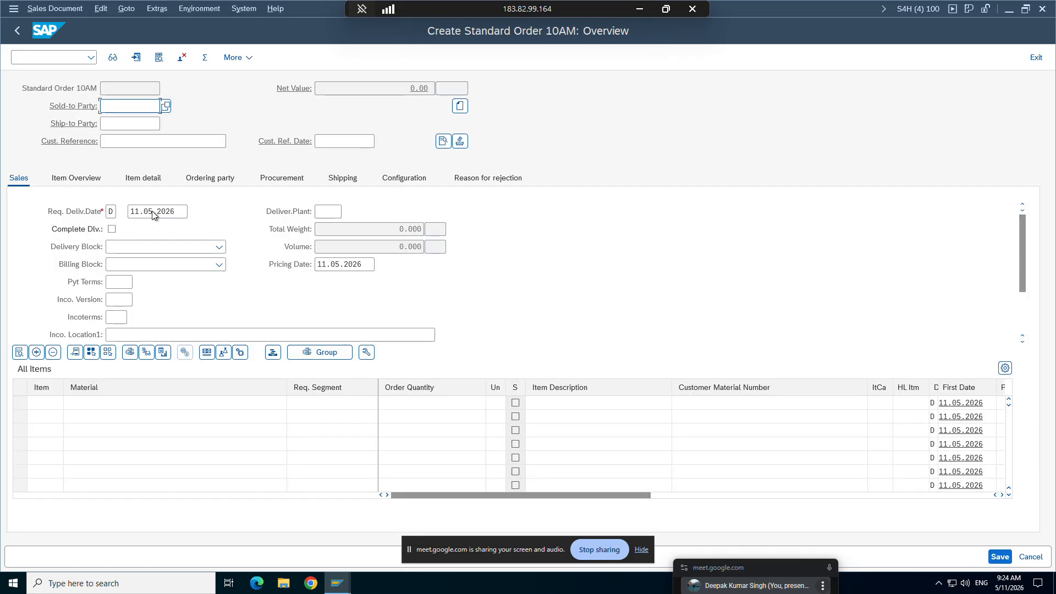
# Step: Enter the customer number as sold-to party in the division ZD order and accept the ship-to party
pyautogui.click(128, 106)
pyautogui.click(126, 121)
pyautogui.press('Return')
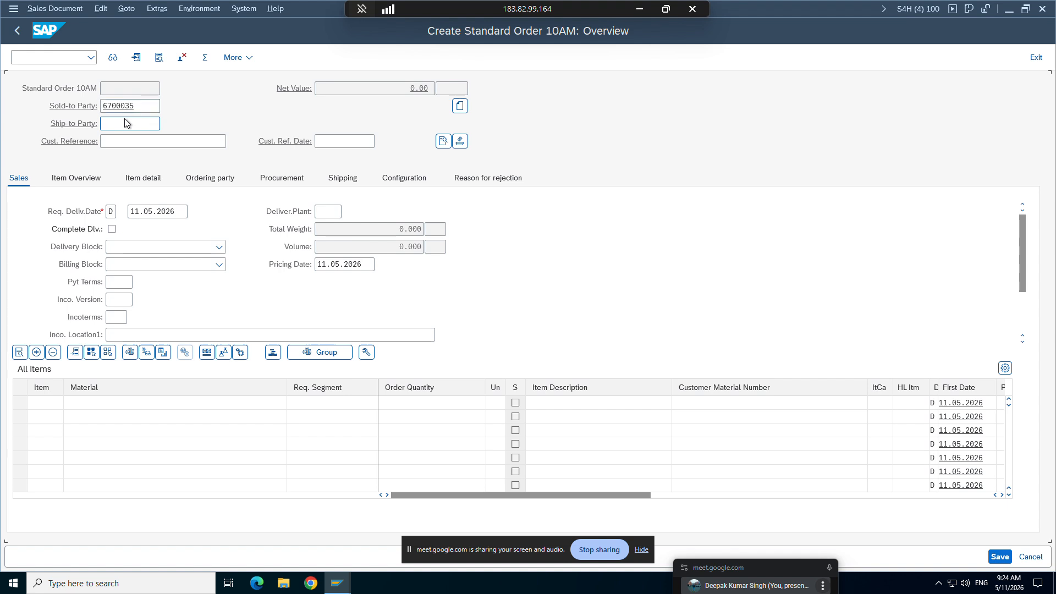
pyautogui.press('Return')
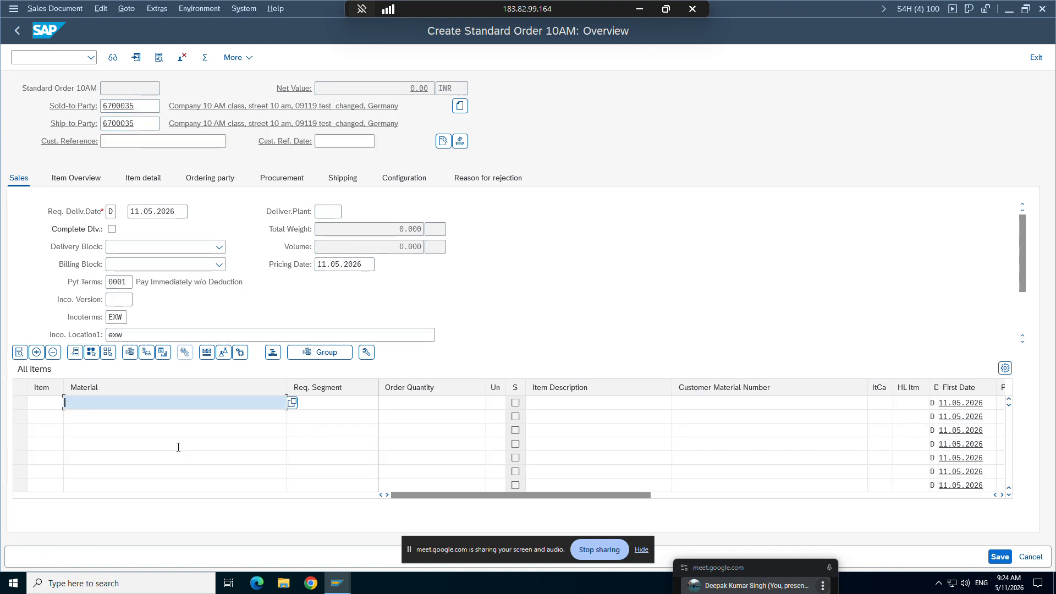
# Step: Try to add material TG12_96f with order quantity 1 to the division ZD order
pyautogui.click(127, 159)
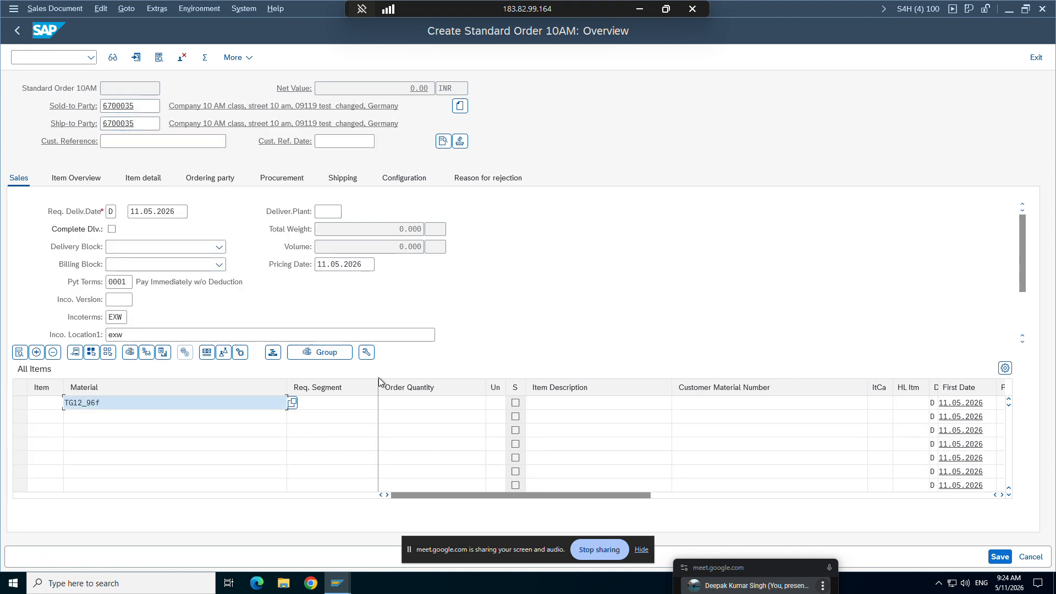
pyautogui.click(417, 405)
pyautogui.write('1')
pyautogui.press('Return')
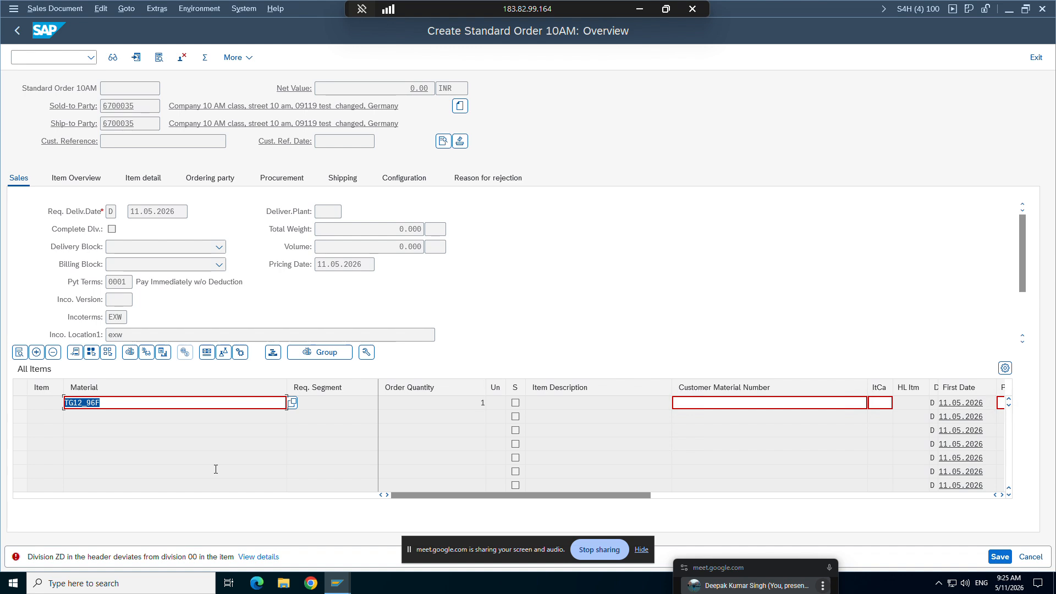
# Step: Switch to the ZOR9 sales order type details to review the Check division setting
pyautogui.click(329, 586)
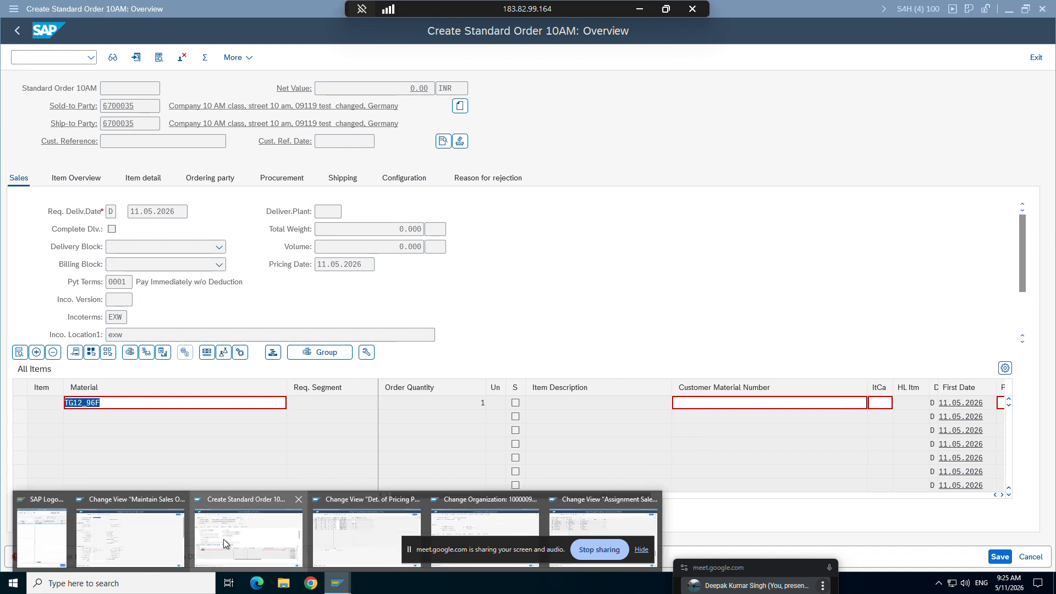
pyautogui.click(120, 517)
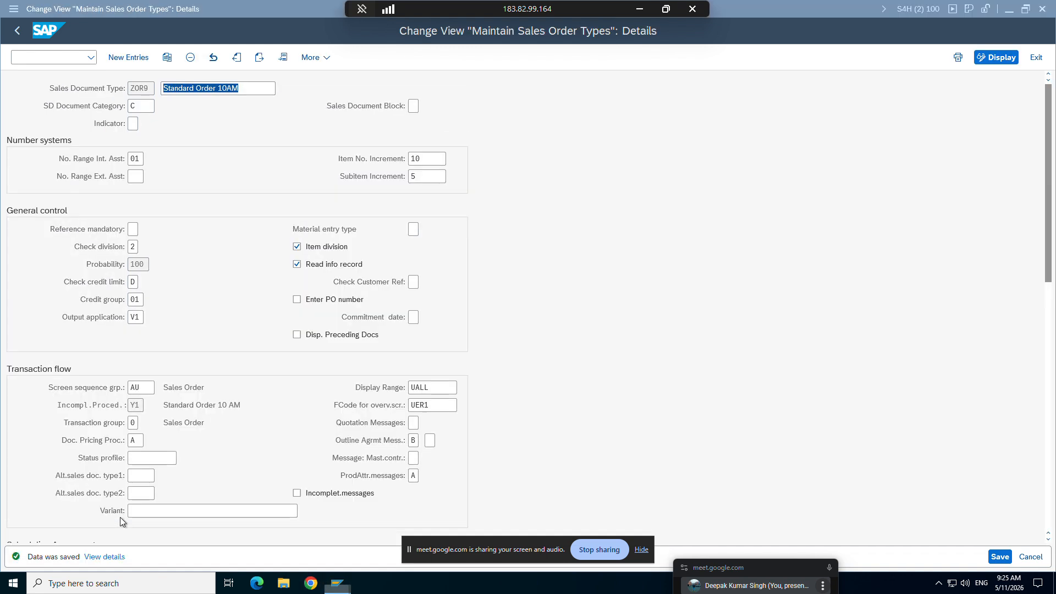
# Step: Set the Check division of sales order type ZOR9 to 1 (Dialog) and save the change
pyautogui.click(135, 246)
pyautogui.press('F4')
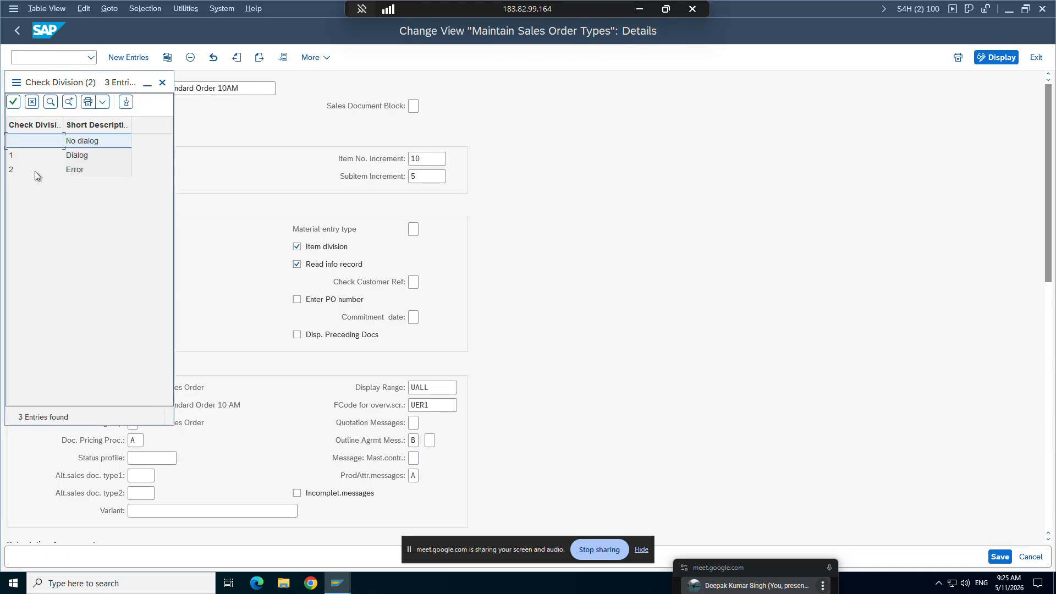
pyautogui.doubleClick(19, 156)
pyautogui.click(999, 557)
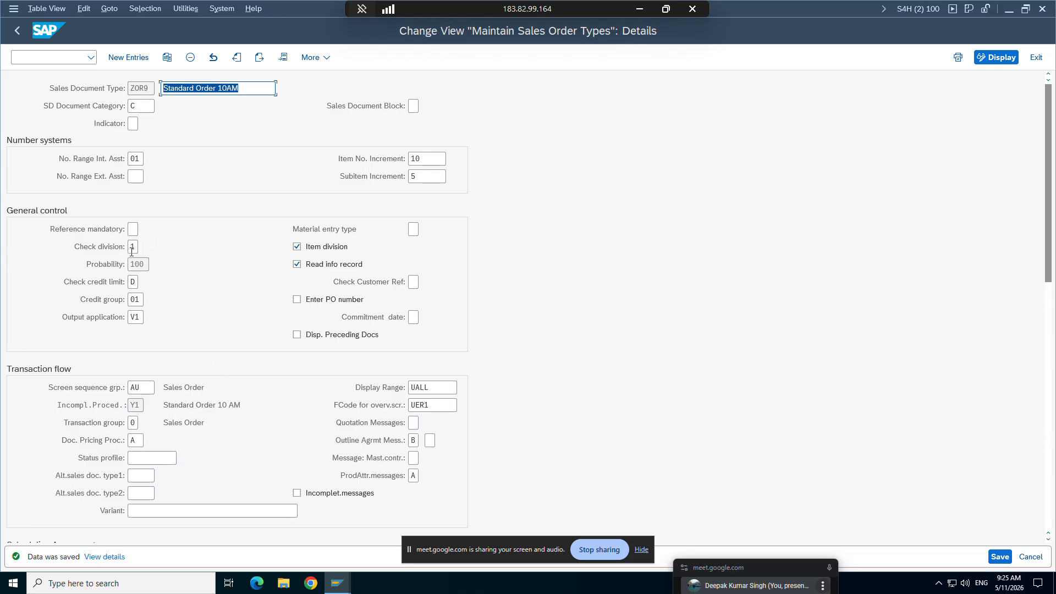
# Step: Switch to the open division ZD sales order and try to save it
pyautogui.moveTo(337, 583)
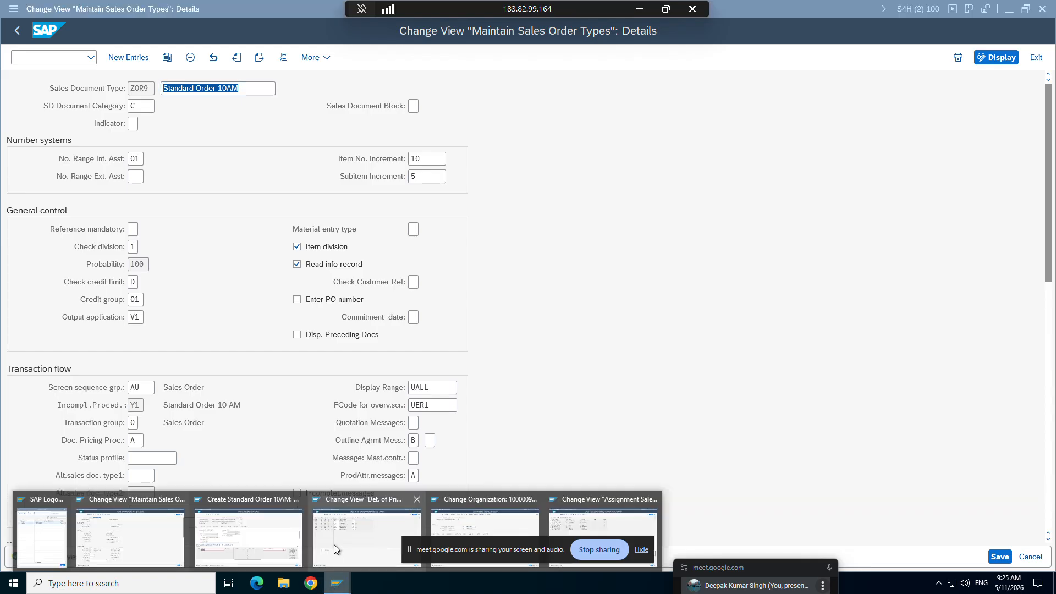
pyautogui.click(248, 537)
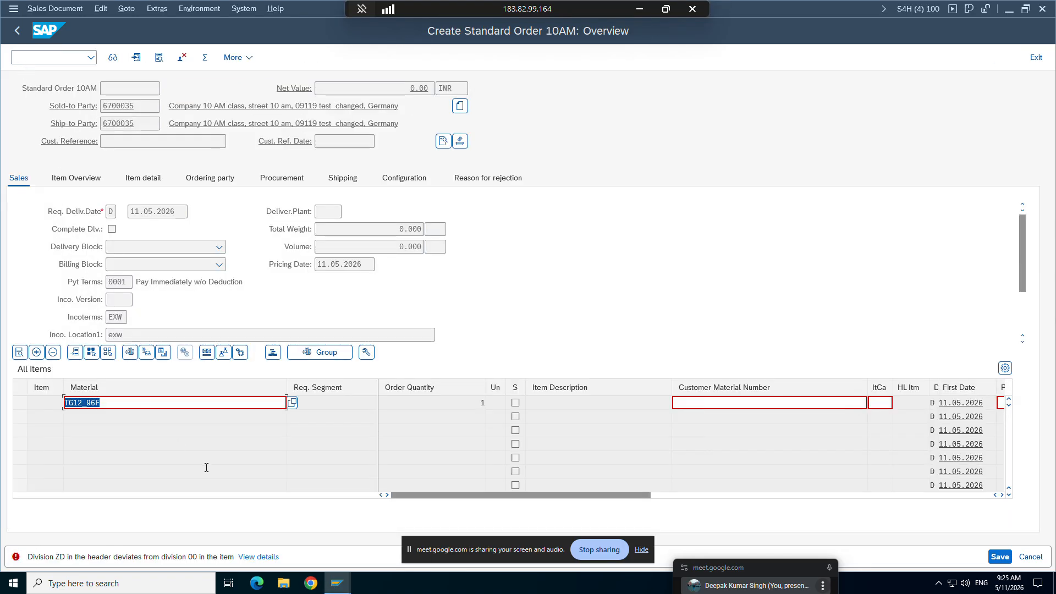
pyautogui.click(1000, 557)
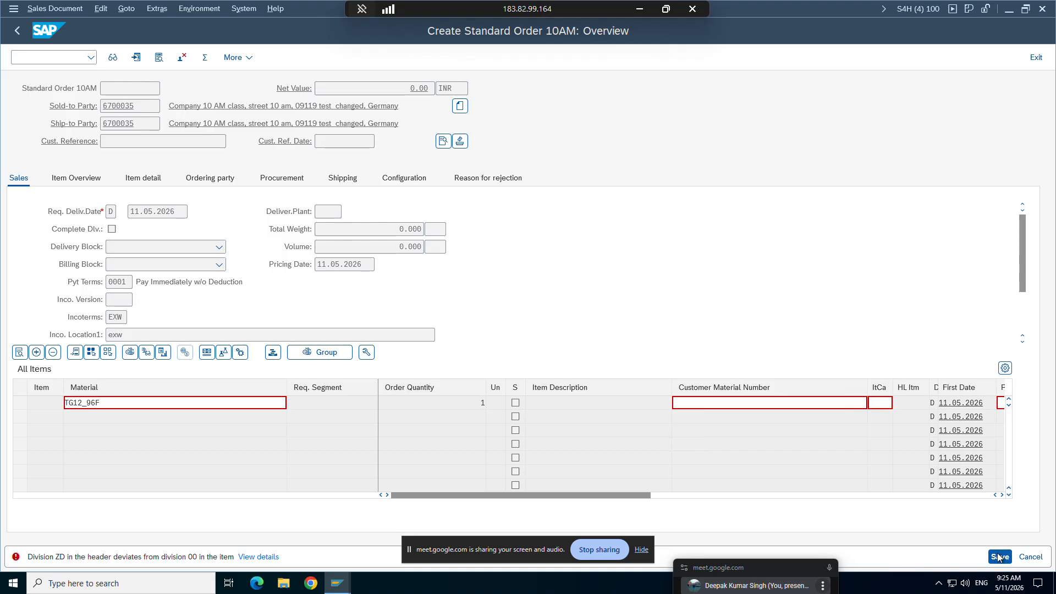
pyautogui.click(57, 11)
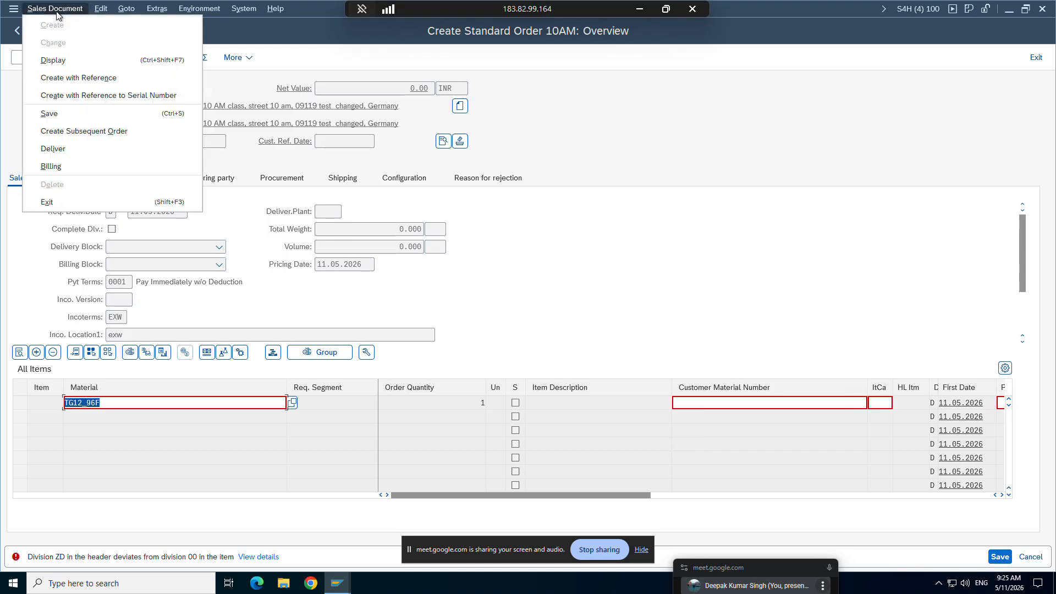
pyautogui.click(42, 114)
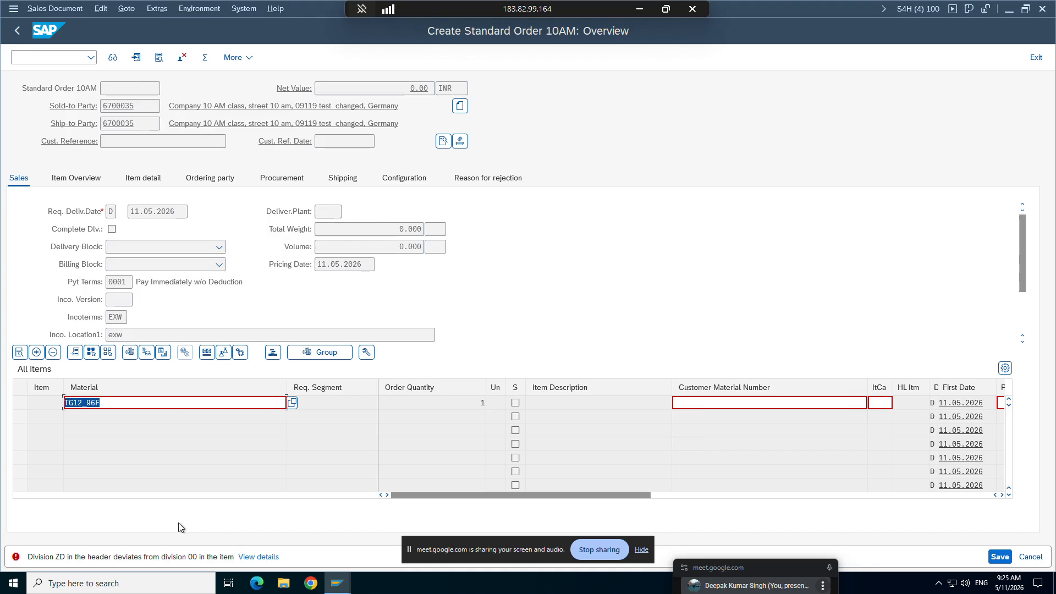
# Step: Restart sales order creation with transaction VA01 for order type ZOR9, sales area ZORG/ZC/ZD
pyautogui.click(44, 56)
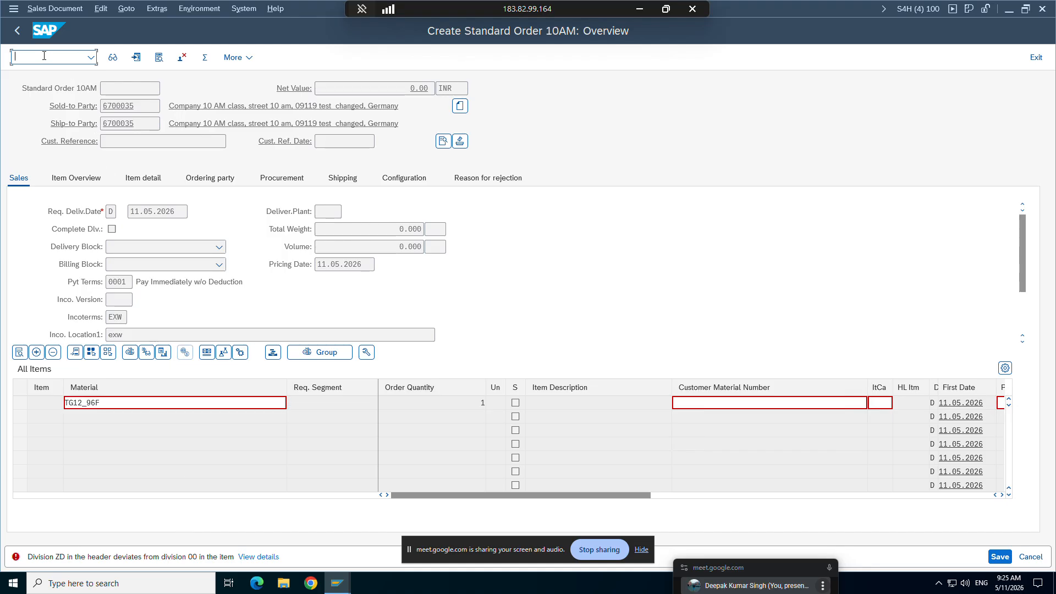
pyautogui.write('/nva01')
pyautogui.press('Return')
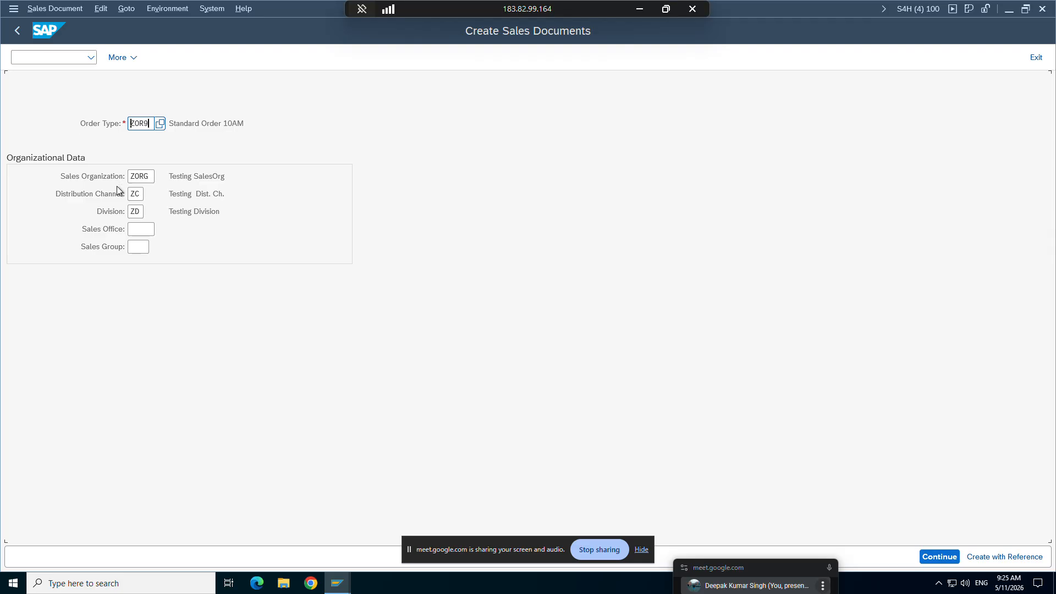
pyautogui.click(138, 211)
pyautogui.press('Return')
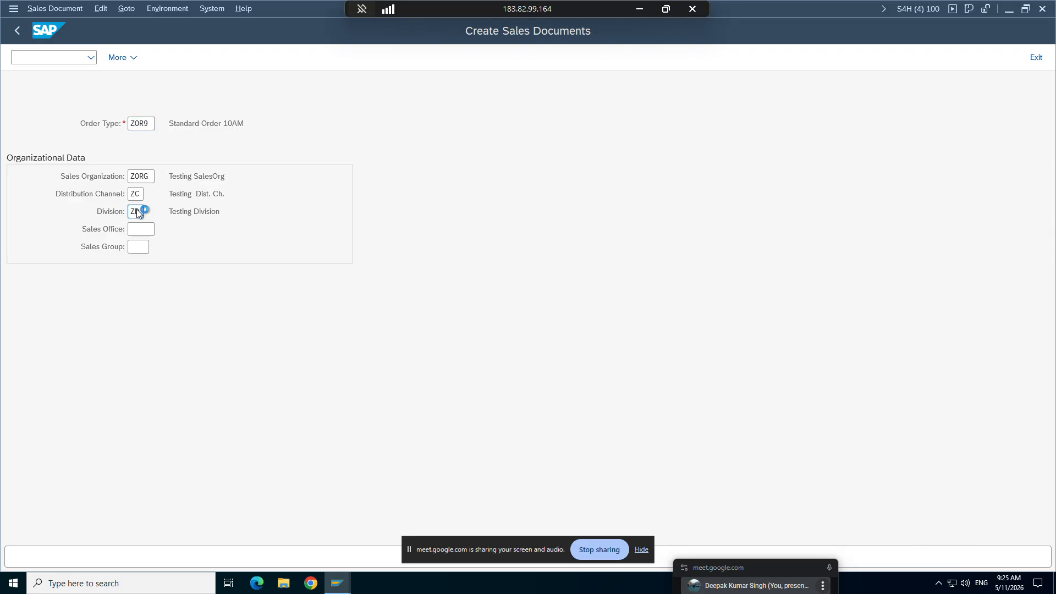
# Step: Enter the customer number as sold-to party and continue without a customer reference
pyautogui.press('Down')
pyautogui.press('Down')
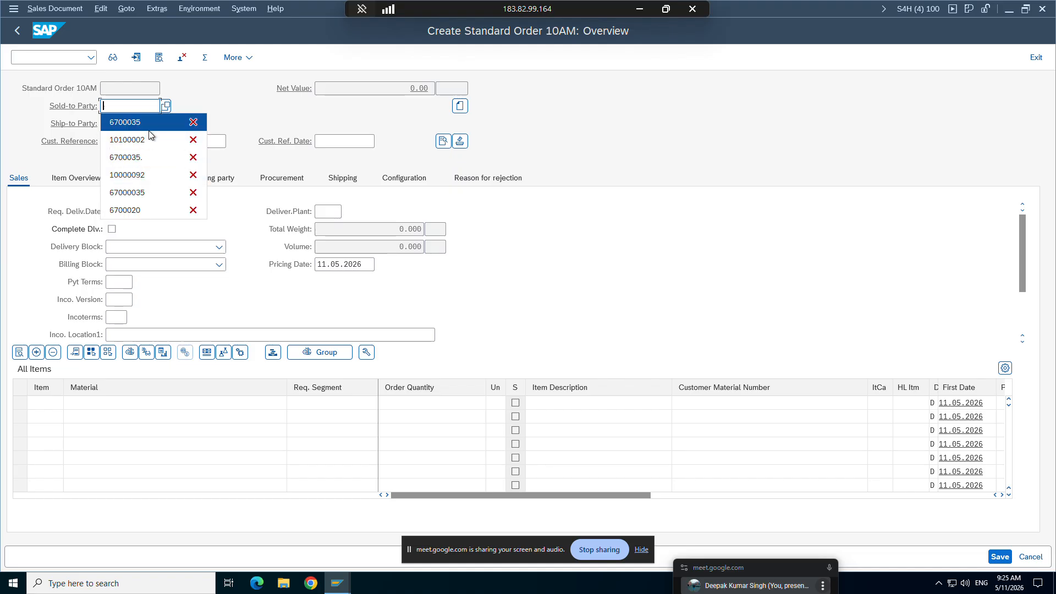
pyautogui.press('Return')
pyautogui.press('Return')
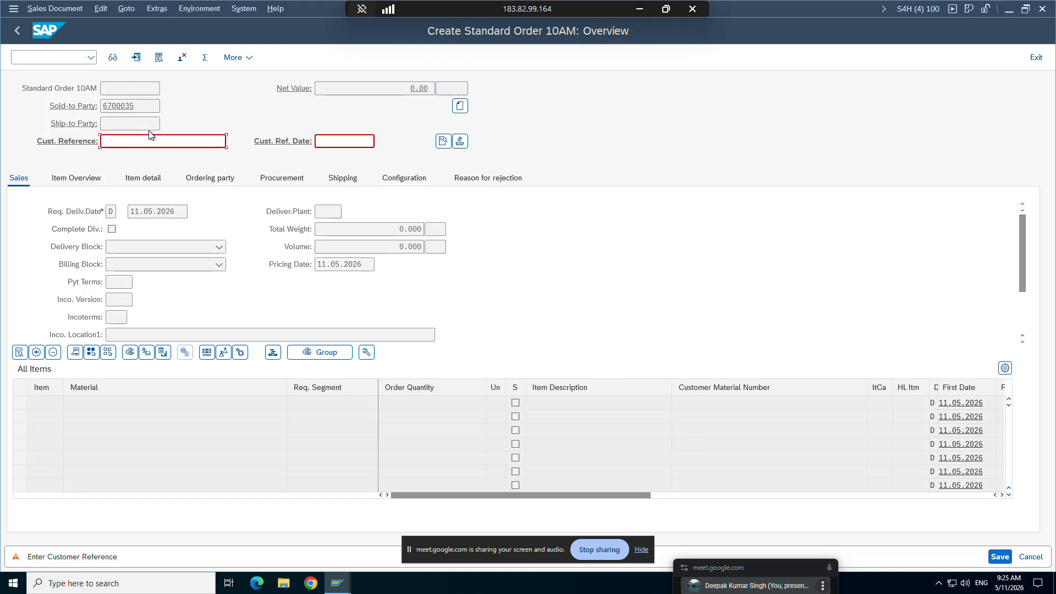
pyautogui.press('Return')
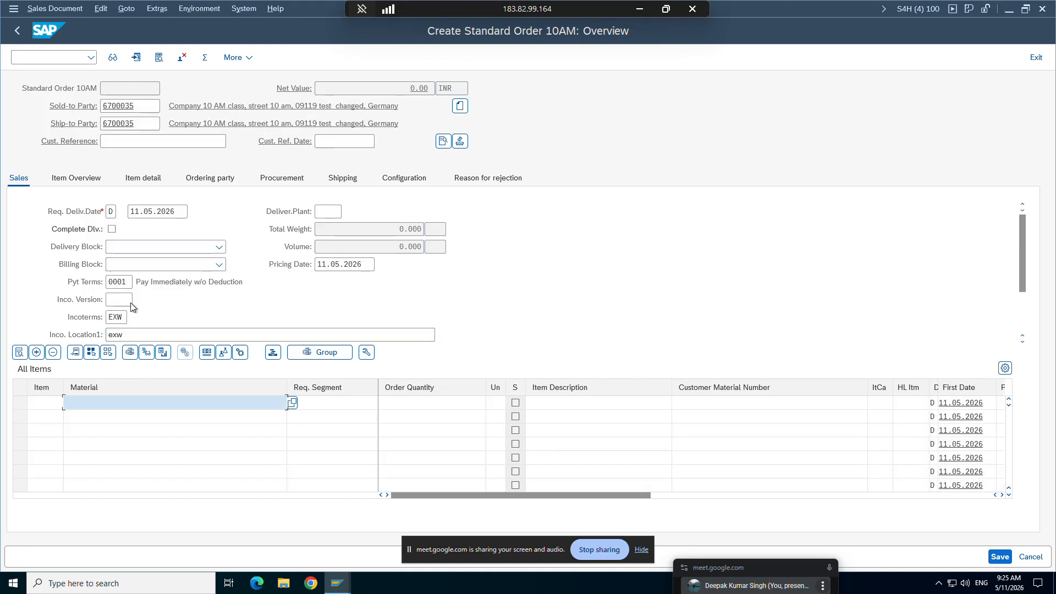
# Step: Add material TG12_96f with order quantity 1 as the order's first item
pyautogui.press('Down')
pyautogui.click(116, 164)
pyautogui.click(440, 403)
pyautogui.write('1')
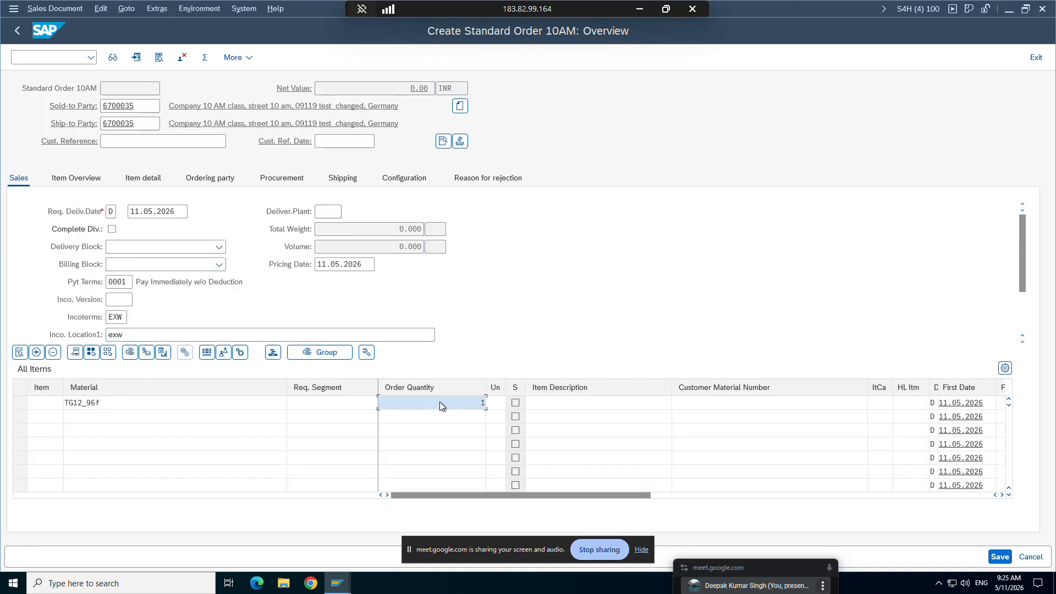
pyautogui.press('Return')
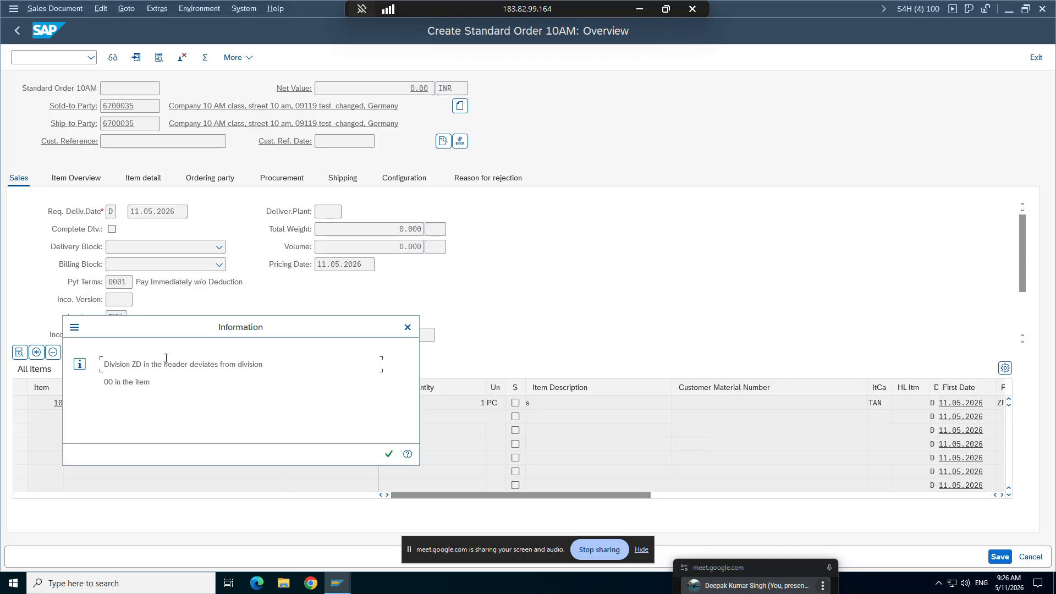
# Step: Acknowledge the division deviation information and the free goods warning, and save the sales order
pyautogui.moveTo(155, 333); pyautogui.dragTo(290, 295)
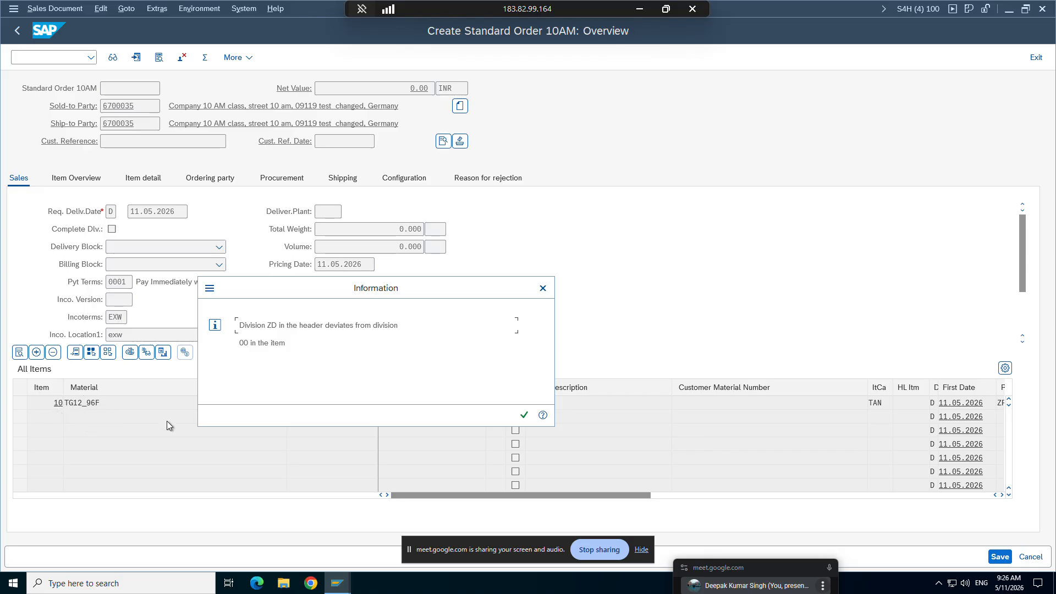
pyautogui.click(526, 418)
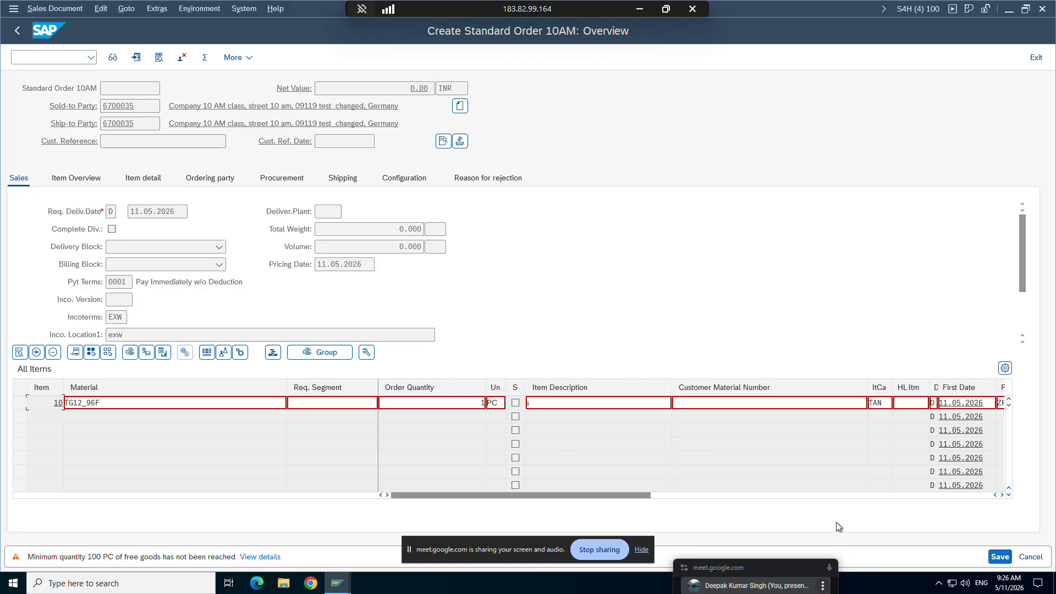
pyautogui.press('Return')
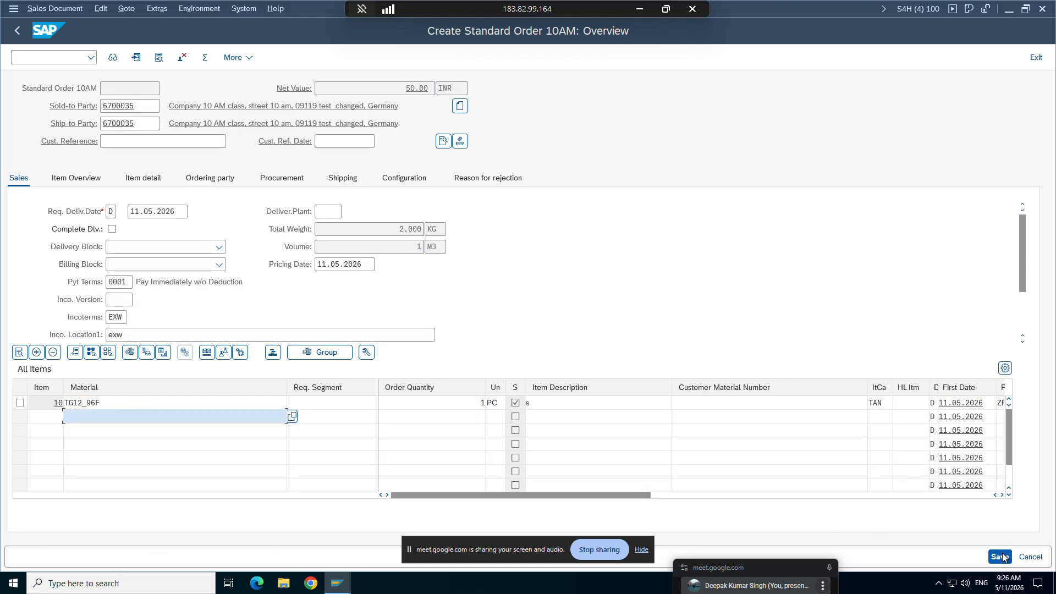
pyautogui.hotkey('ctrl', 's')
pyautogui.click(235, 289)
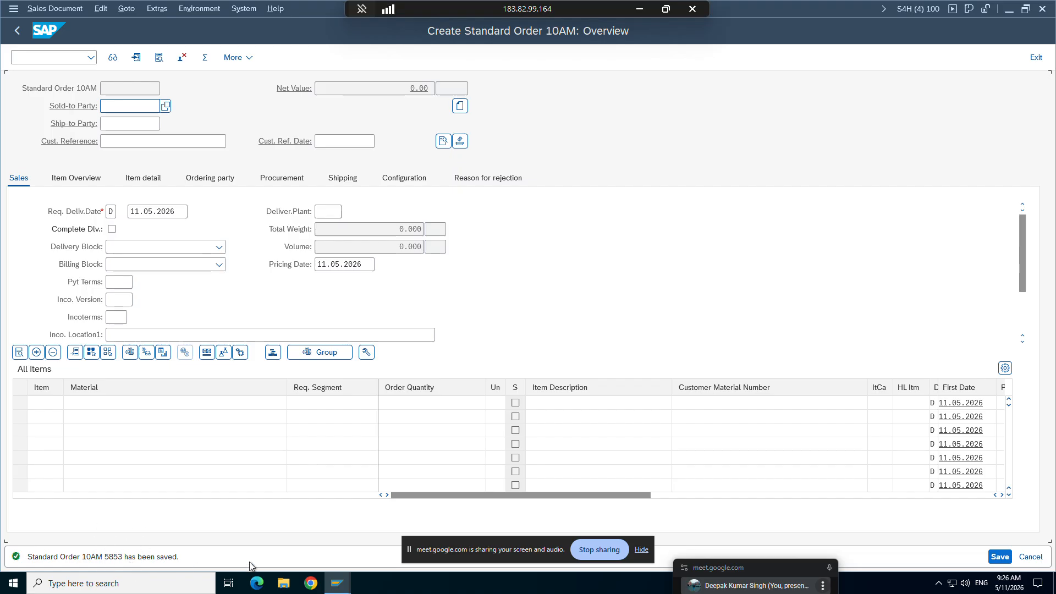
# Step: Switch to the ZOR9 order type details, set Check division to blank (No dialog), and save
pyautogui.moveTo(341, 587)
pyautogui.click(160, 530)
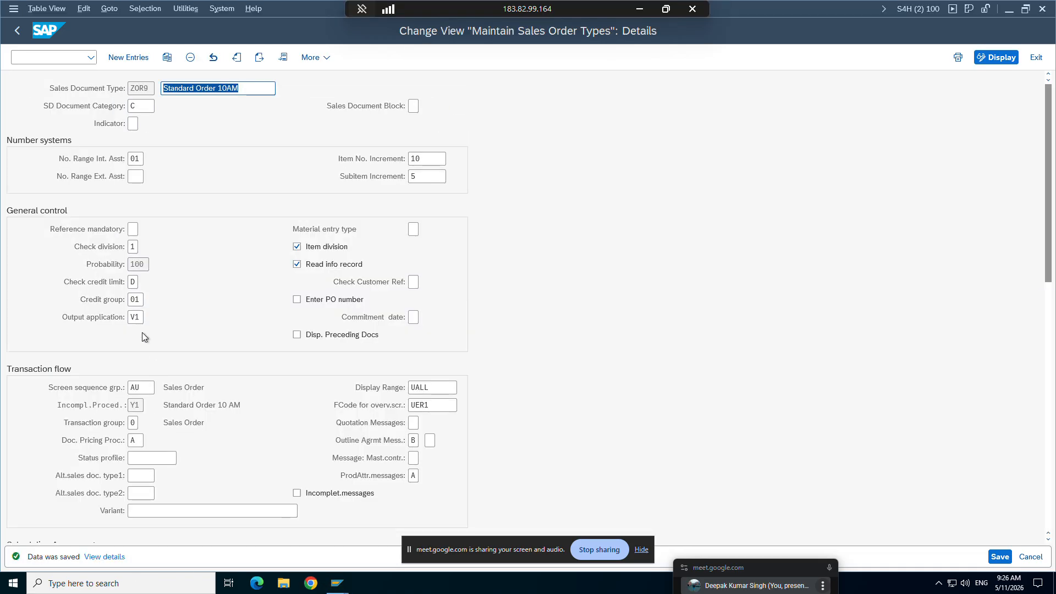
pyautogui.click(134, 247)
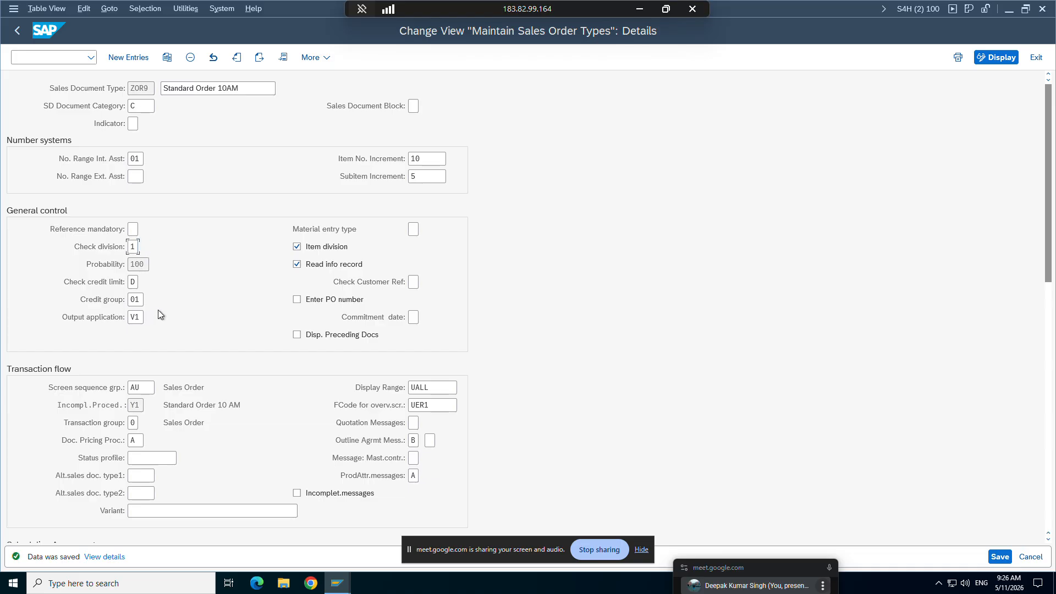
pyautogui.press('F4')
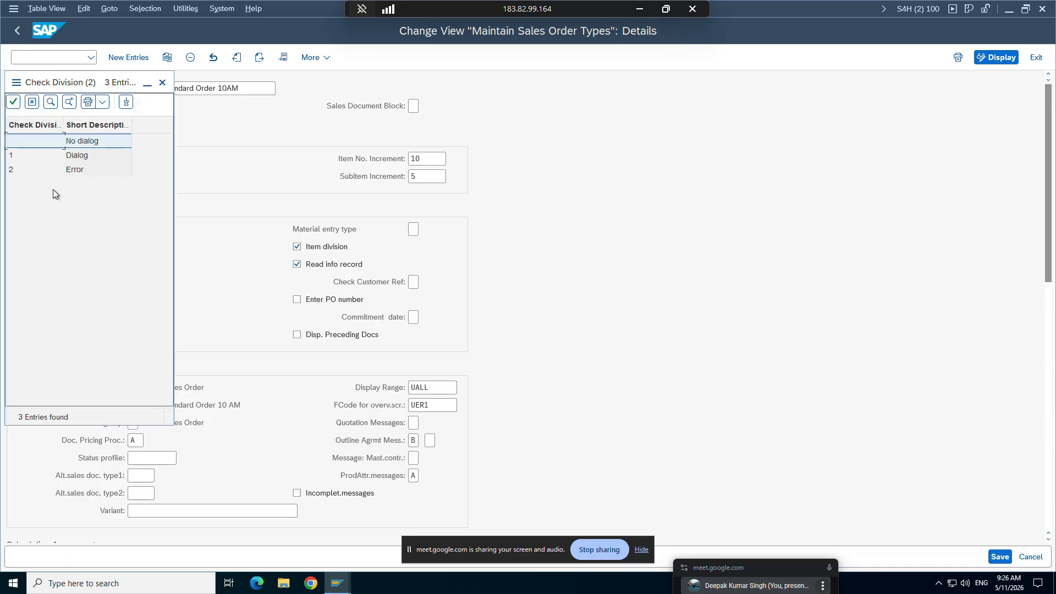
pyautogui.doubleClick(44, 140)
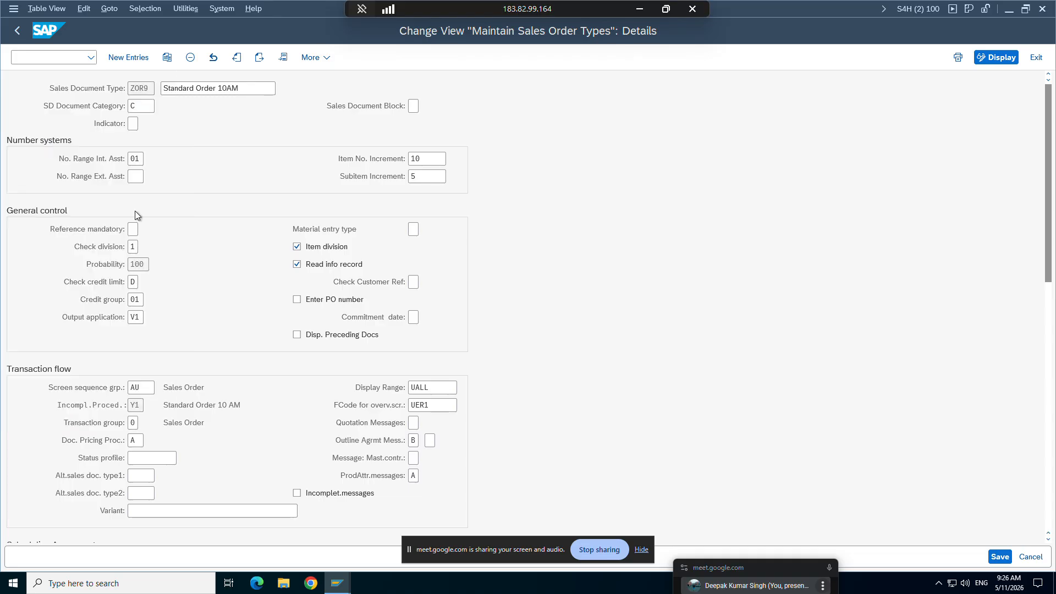
pyautogui.click(999, 558)
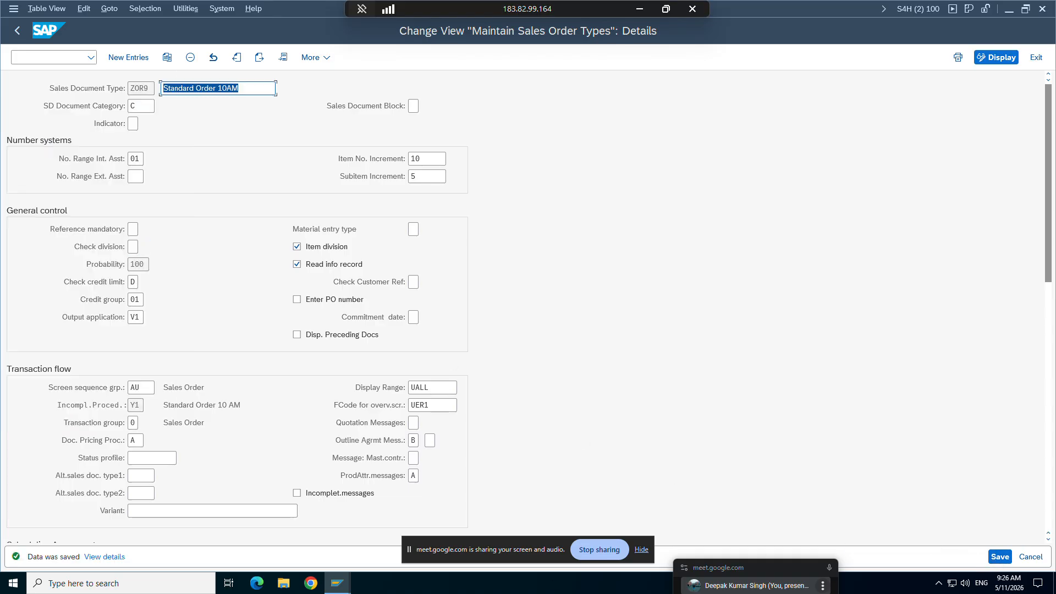
# Step: Return to the sales order session and start another ZOR9 order for division ZD with transaction VA01
pyautogui.click(338, 583)
pyautogui.click(273, 528)
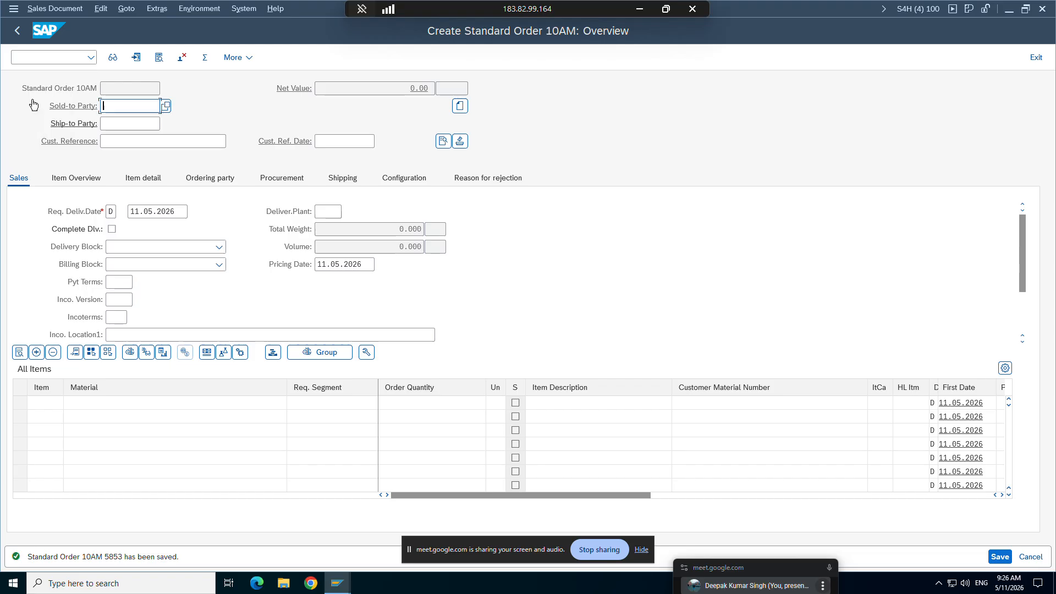
pyautogui.write('/nva01')
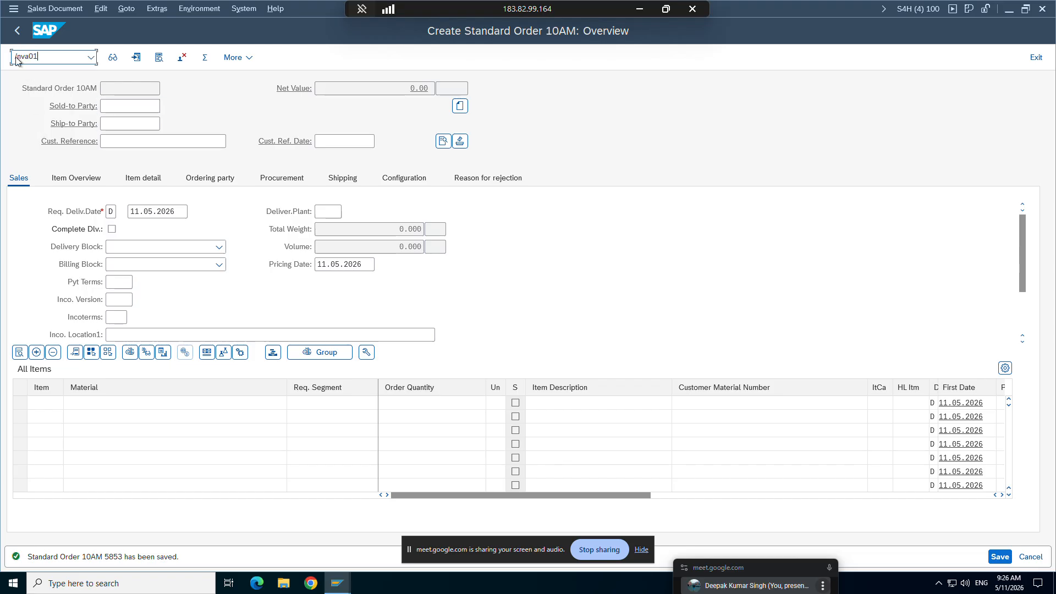
pyautogui.press('Return')
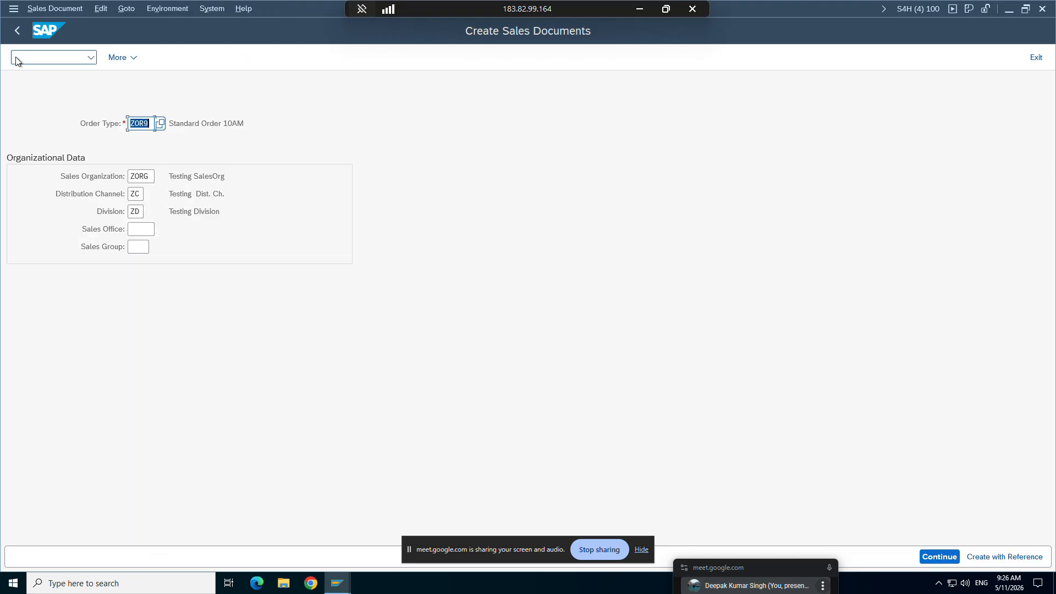
# Step: Fill in the new order's sold-to party with the customer number and skip the customer reference
pyautogui.press('Down')
pyautogui.press('Down')
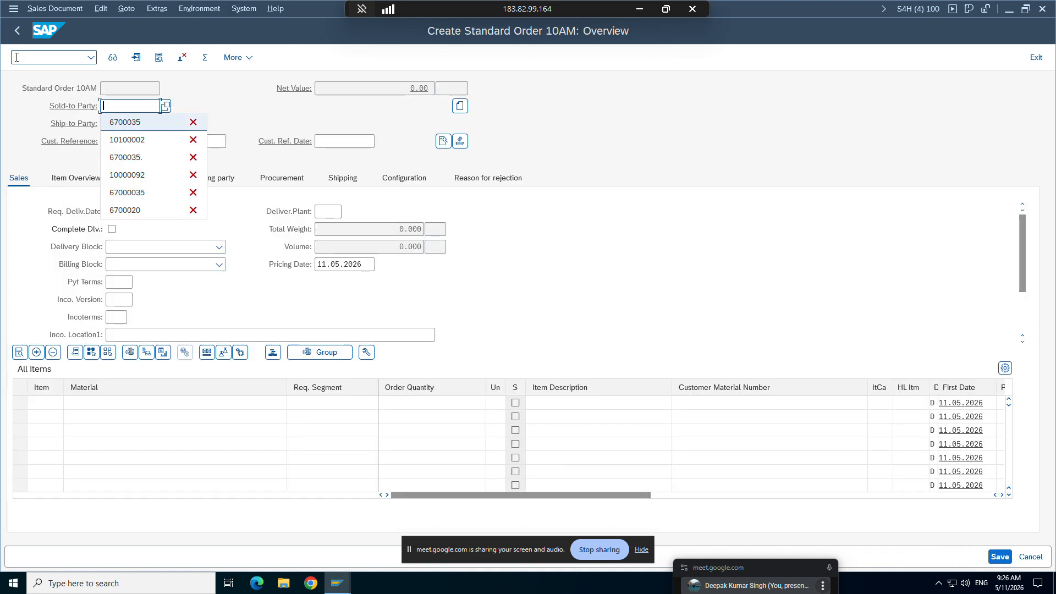
pyautogui.press('Return')
pyautogui.press('Return')
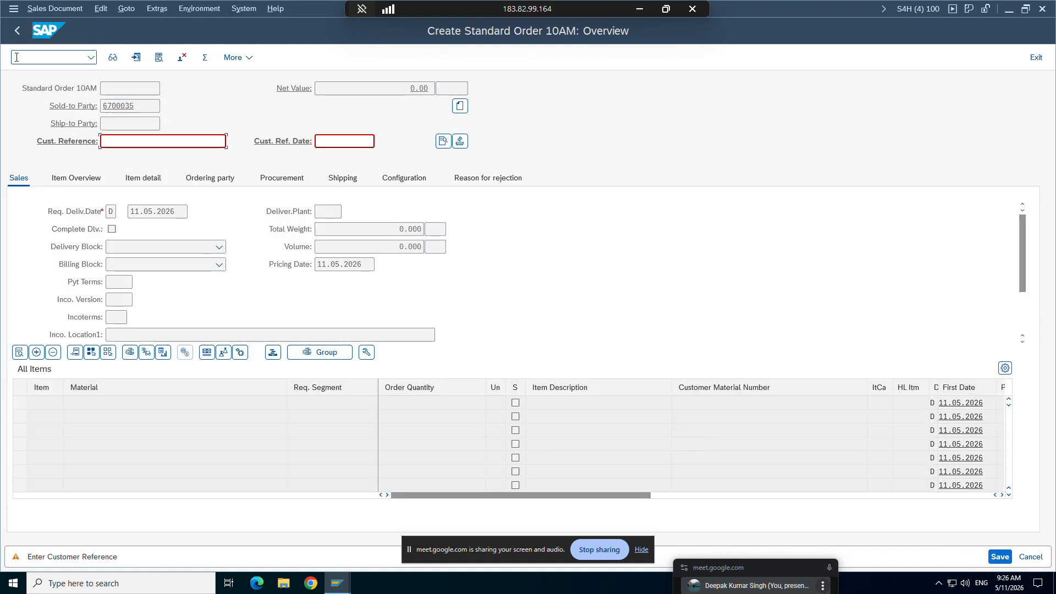
pyautogui.press('Return')
# Step: Enter material TG12_96f with quantity 1 in the new order and accept the free goods warning
pyautogui.press('Down')
pyautogui.press('Down')
pyautogui.press('Return')
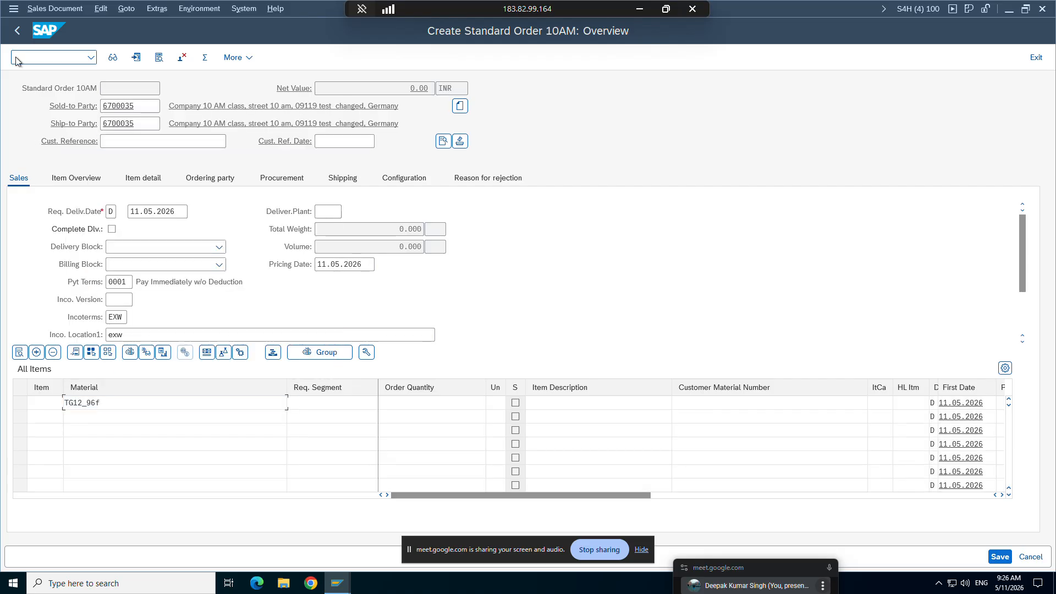
pyautogui.press('Return')
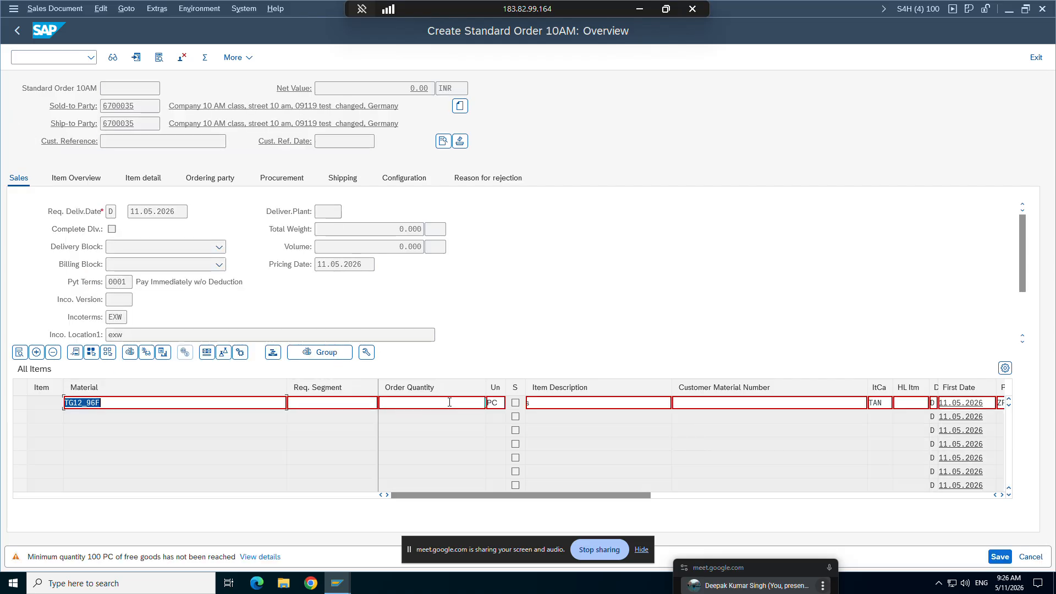
pyautogui.click(450, 402)
pyautogui.write('1')
pyautogui.press('Return')
pyautogui.press('Return')
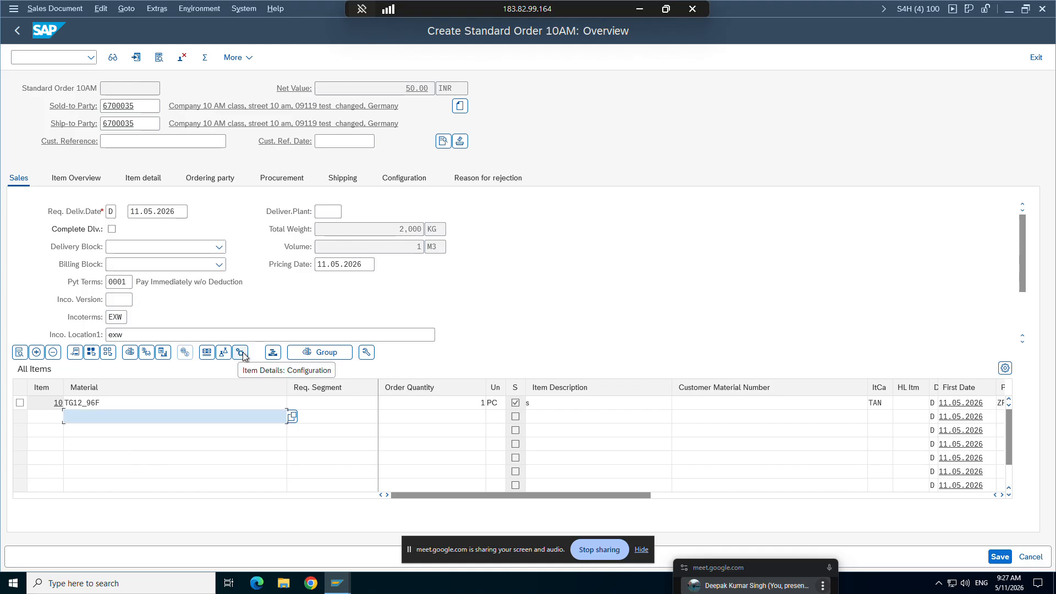
# Step: Switch to the pricing procedure session and open material TG12_96F for change with transaction MM02, accepting the proposed views and organizational levels
pyautogui.click(337, 583)
pyautogui.click(164, 530)
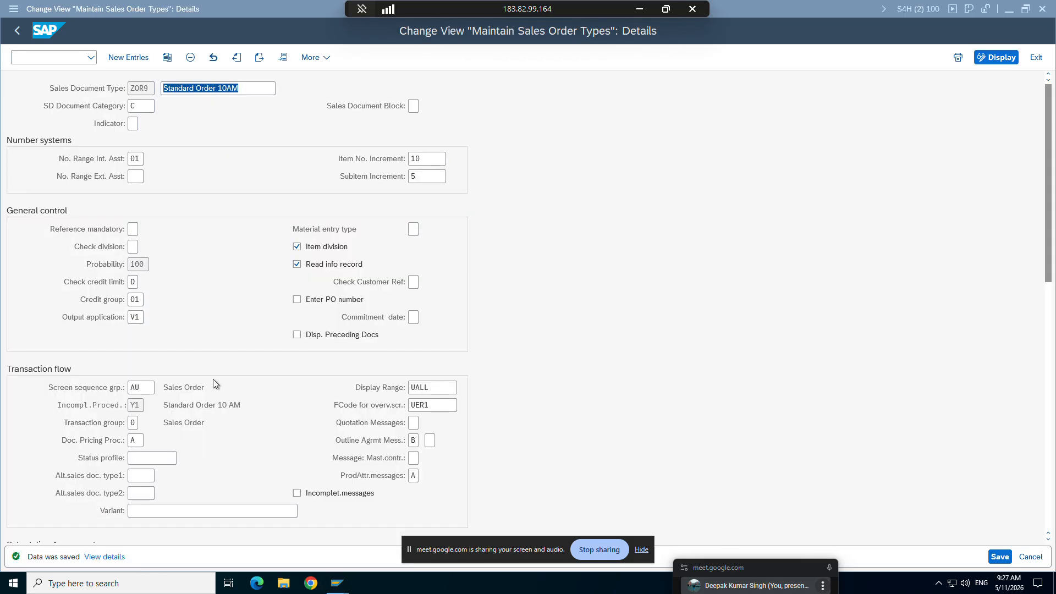
pyautogui.click(338, 584)
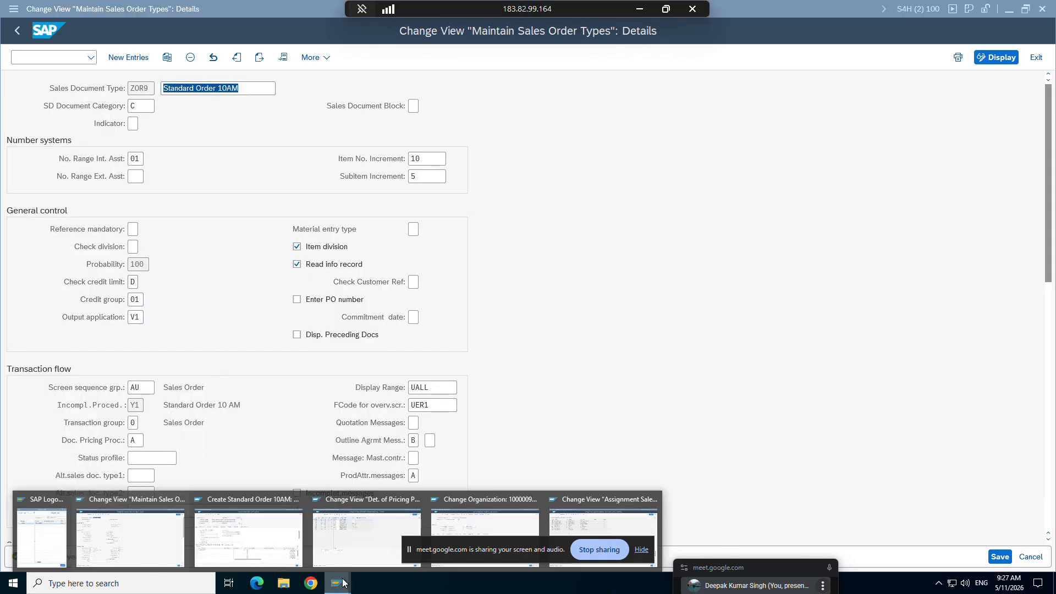
pyautogui.click(372, 519)
pyautogui.write('/nmm02')
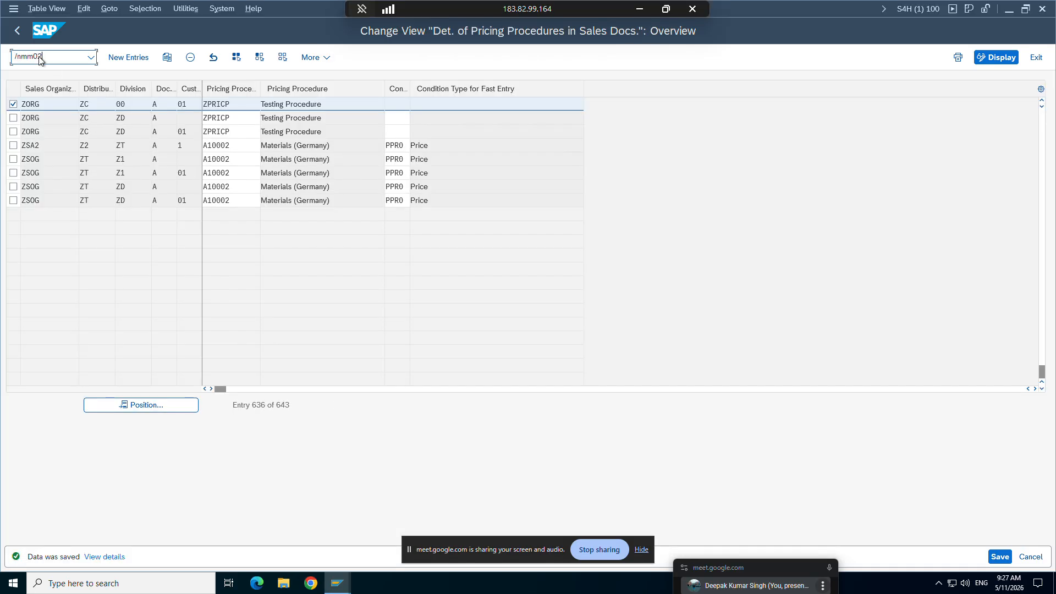
pyautogui.press('Return')
pyautogui.press('Return')
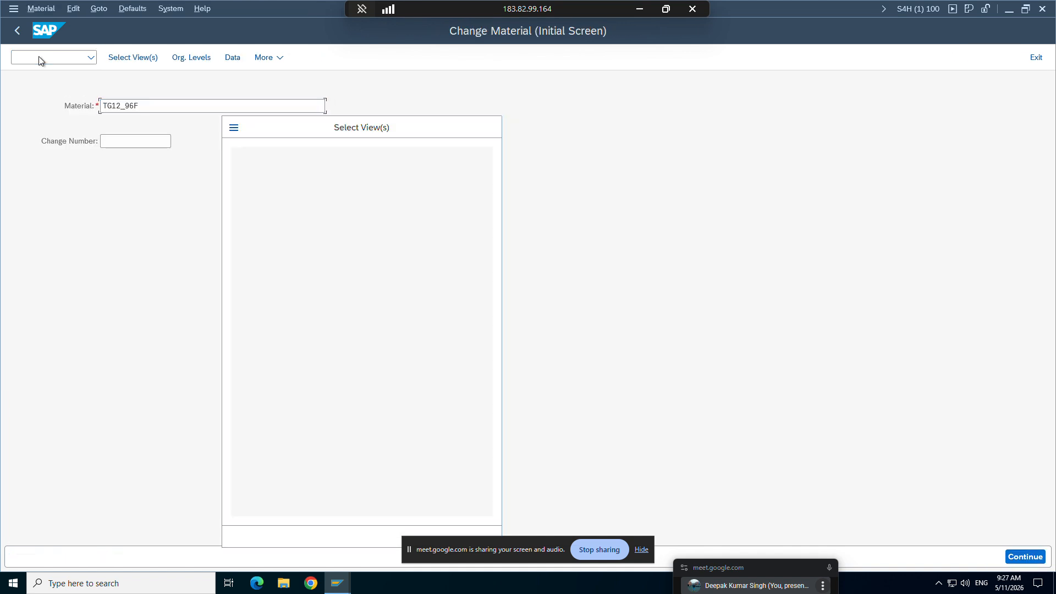
pyautogui.press('Return')
pyautogui.press('Return')
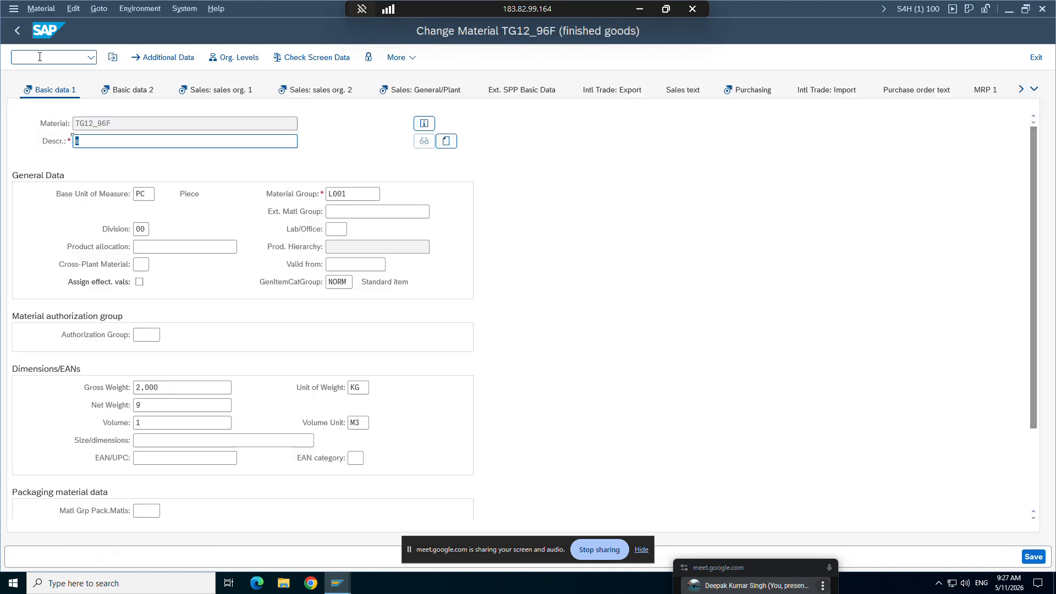
# Step: Set the Division of material TG12_96F to ZD in Basic data 1 and save the material
pyautogui.click(142, 231)
pyautogui.press('BackSpace')
pyautogui.press('BackSpace')
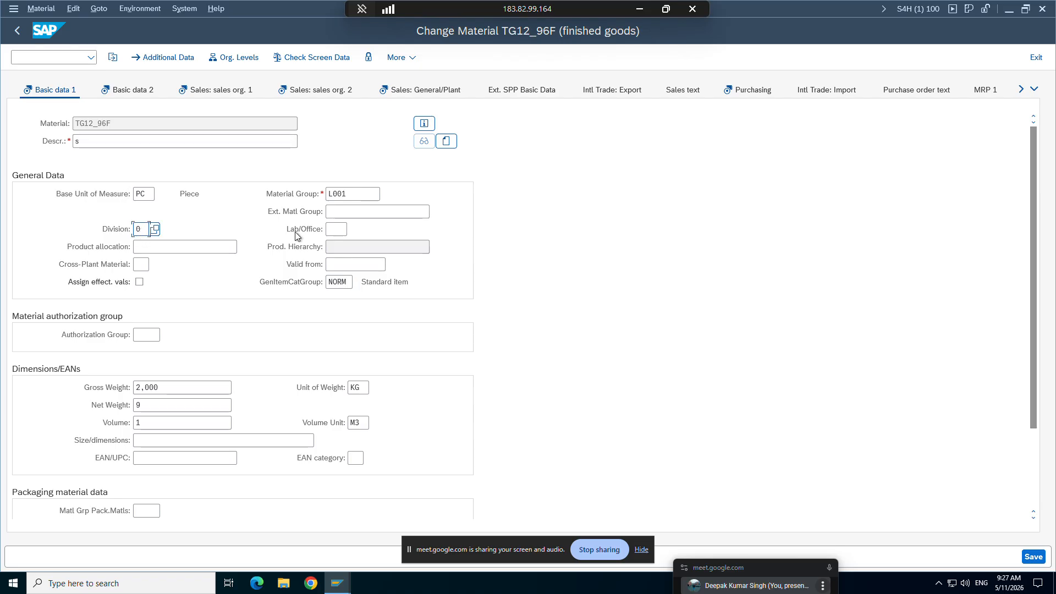
pyautogui.write('20')
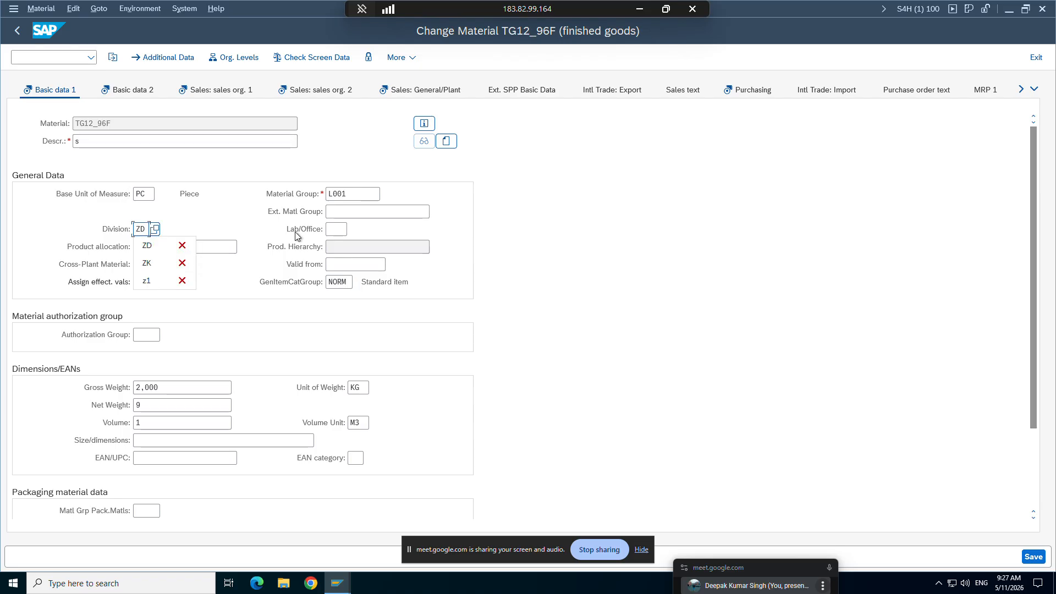
pyautogui.hotkey('ctrl', 's')
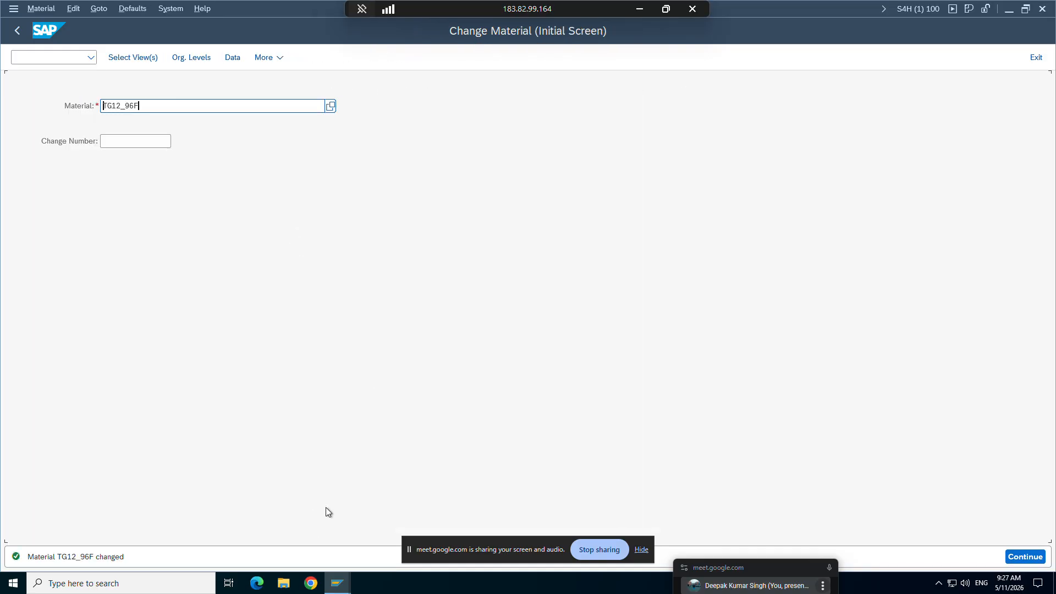
# Step: Switch to the Word study notes and highlight the Check Division explanation and the Item Division paragraph
pyautogui.click(640, 9)
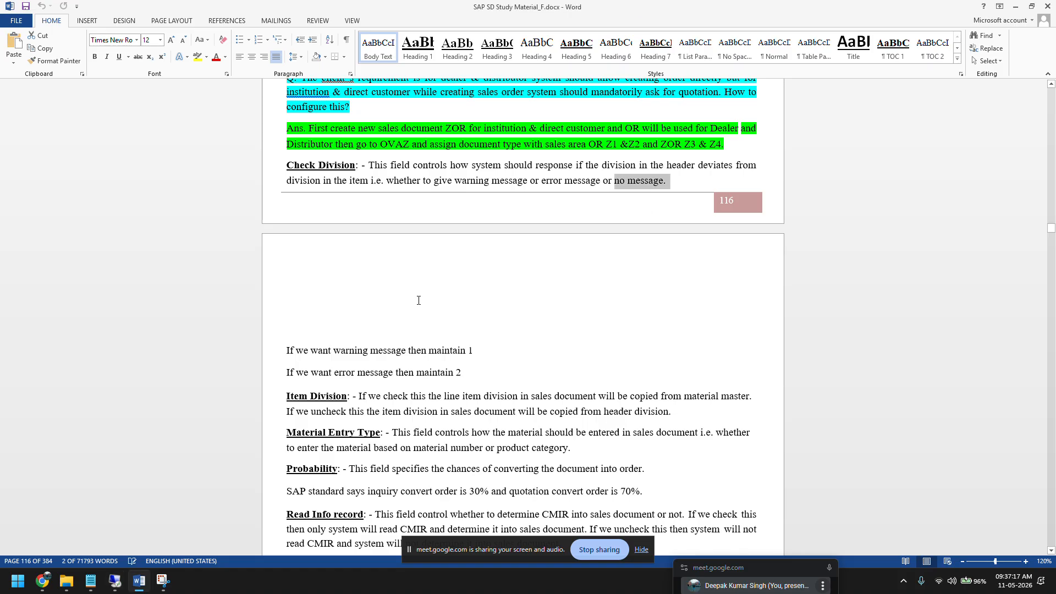
pyautogui.moveTo(472, 374); pyautogui.dragTo(287, 164)
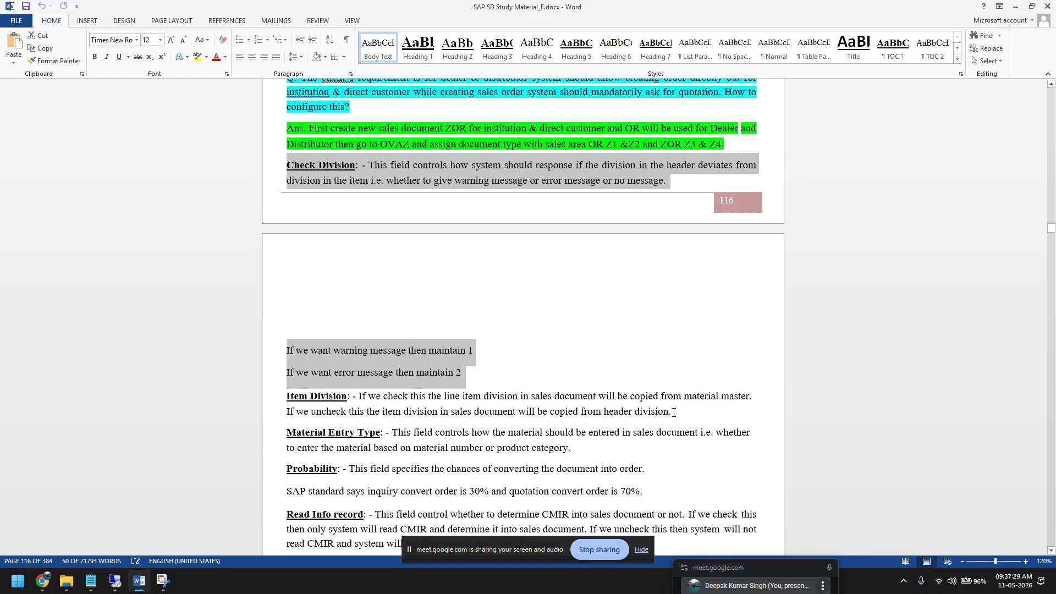
pyautogui.moveTo(675, 418); pyautogui.dragTo(285, 398)
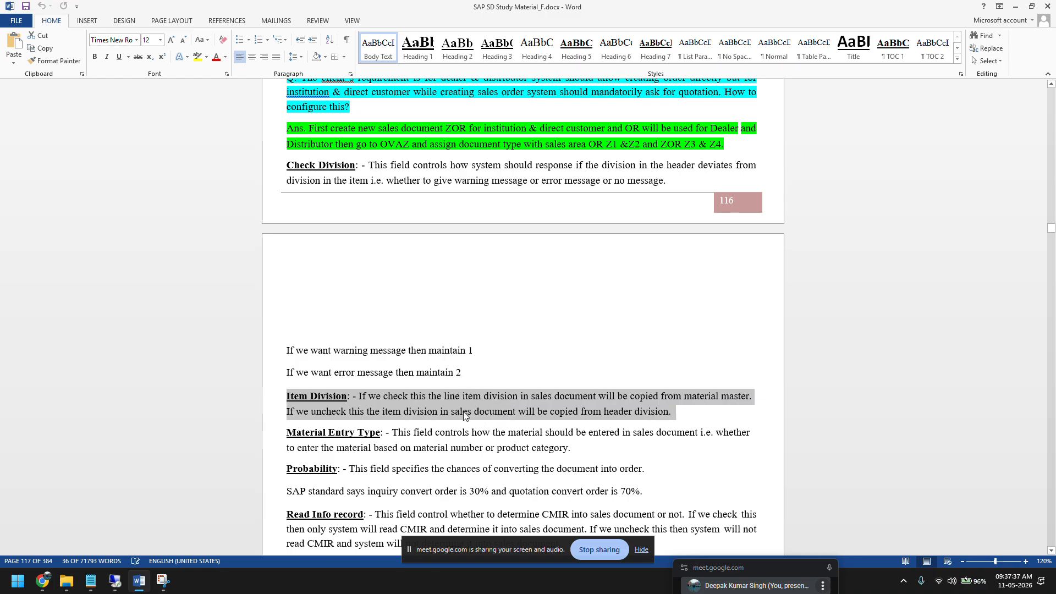
# Step: Return to the remote SAP system and view the Item division setting in the ZOR9 order type details
pyautogui.click(115, 581)
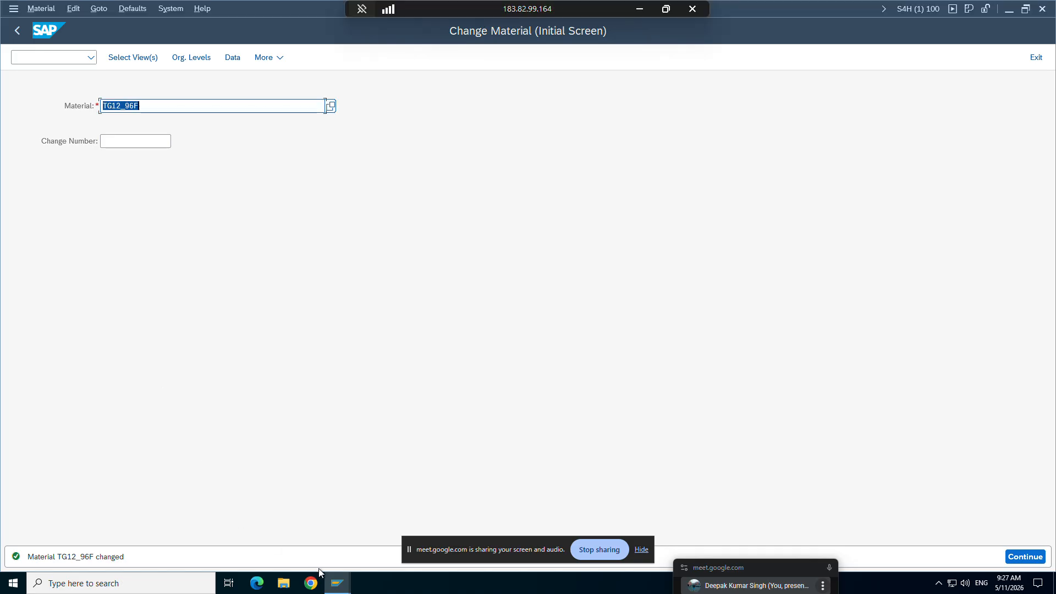
pyautogui.moveTo(337, 582)
pyautogui.click(173, 534)
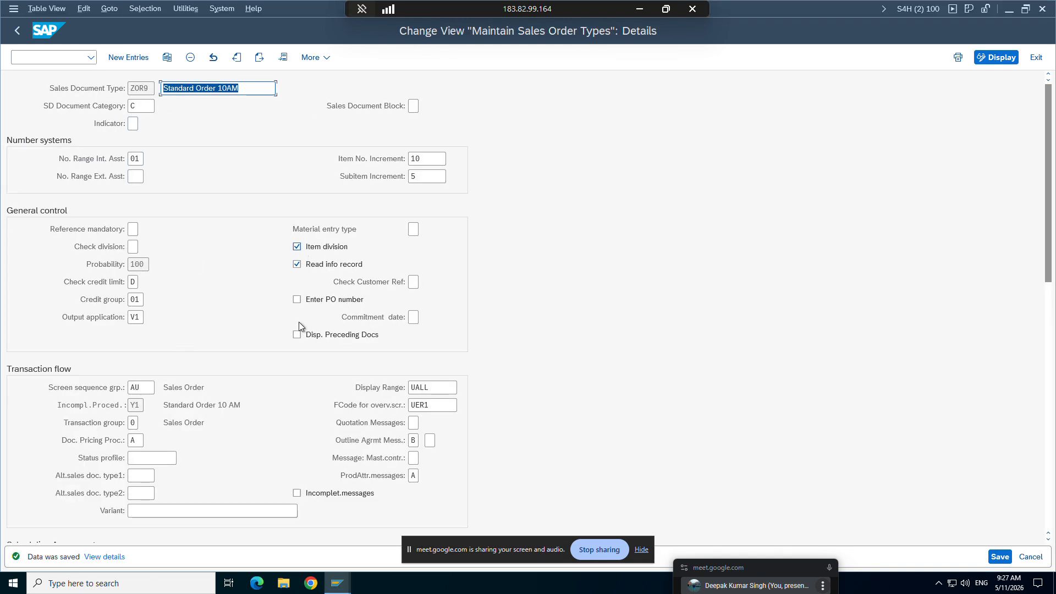
# Step: Switch to the material maintenance session and reopen material TG12_96F for change with the preselected views and organizational levels
pyautogui.click(342, 586)
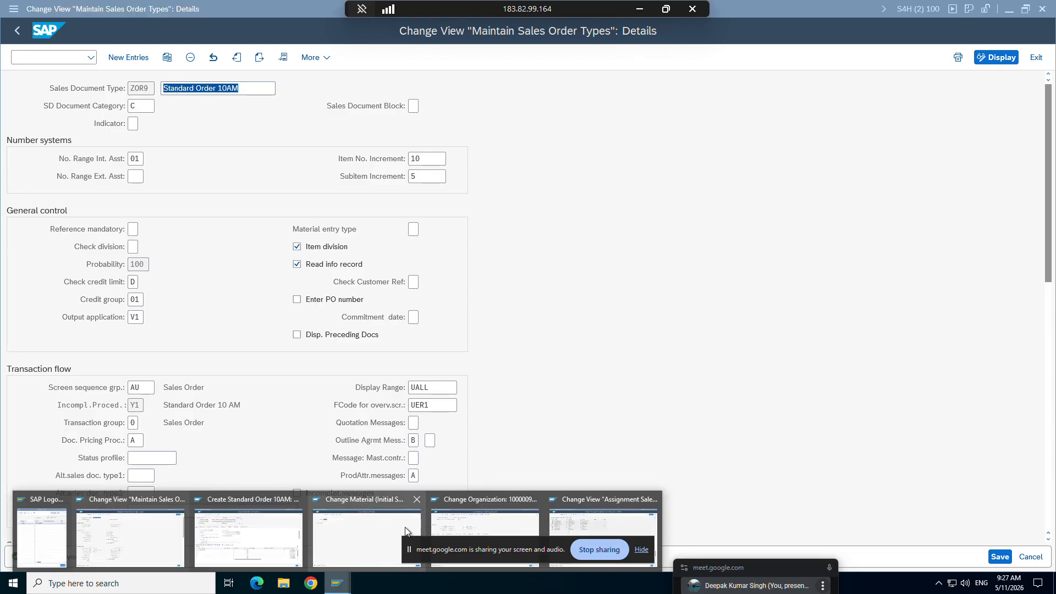
pyautogui.click(405, 527)
pyautogui.press('Return')
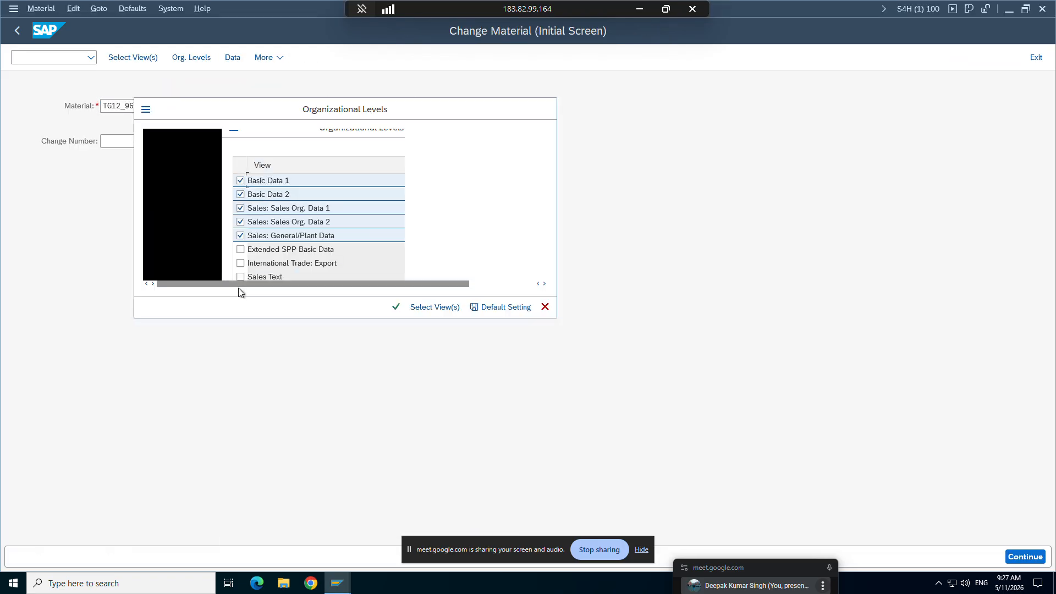
pyautogui.press('Return')
pyautogui.press('Return')
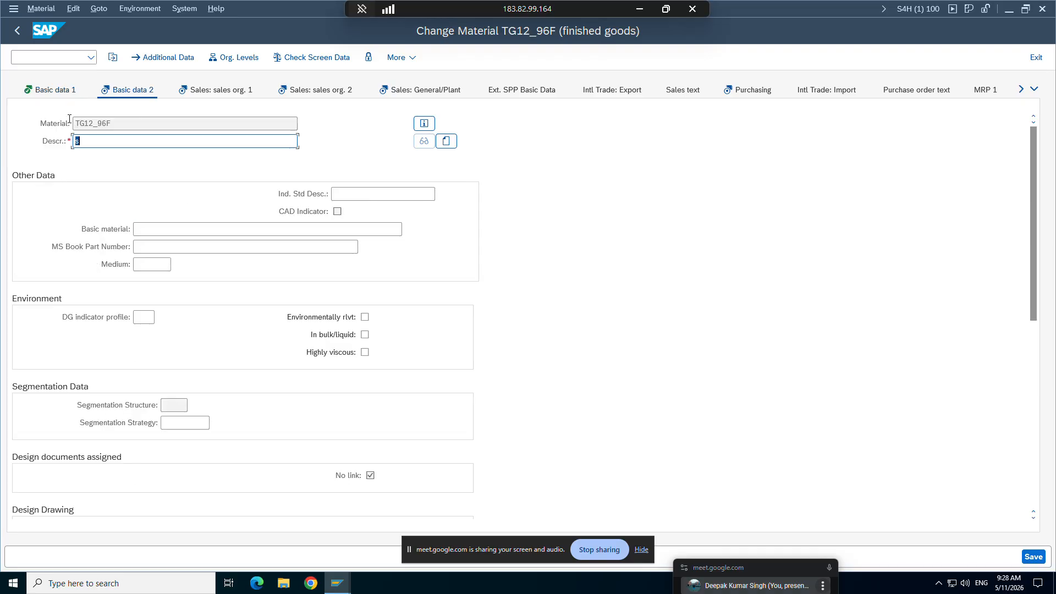
# Step: Clear the Division of material TG12_96F in Basic data 1 and save the material
pyautogui.click(61, 89)
pyautogui.click(148, 231)
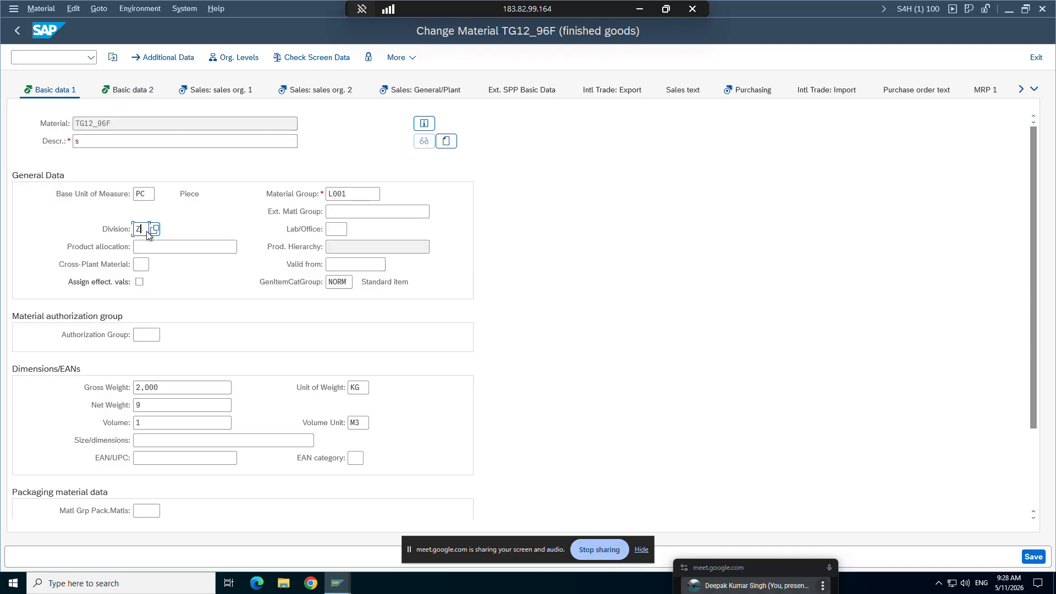
pyautogui.press('BackSpace')
pyautogui.press('BackSpace')
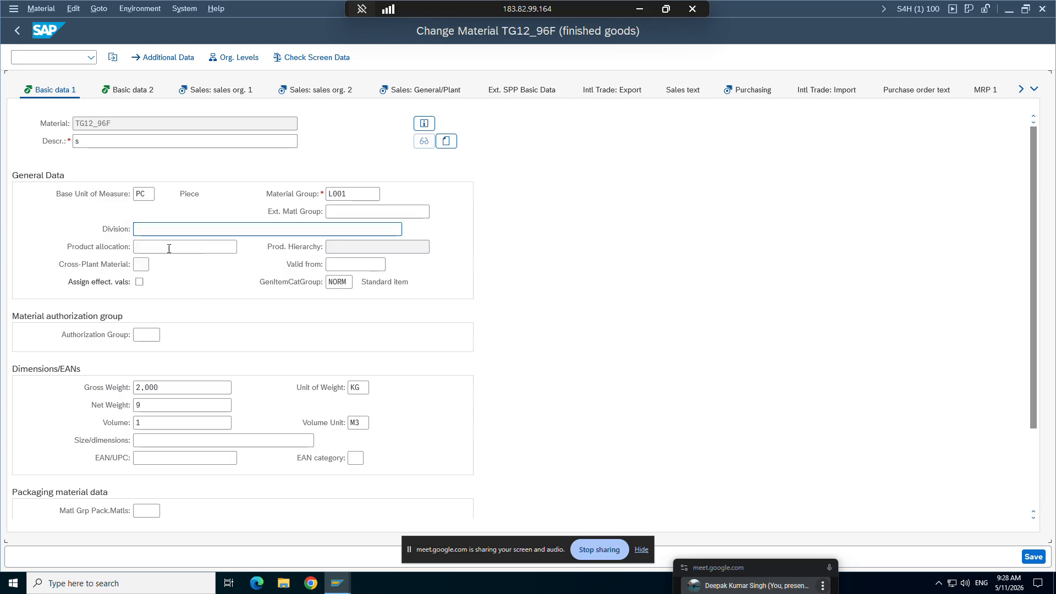
pyautogui.press('Return')
pyautogui.click(1032, 557)
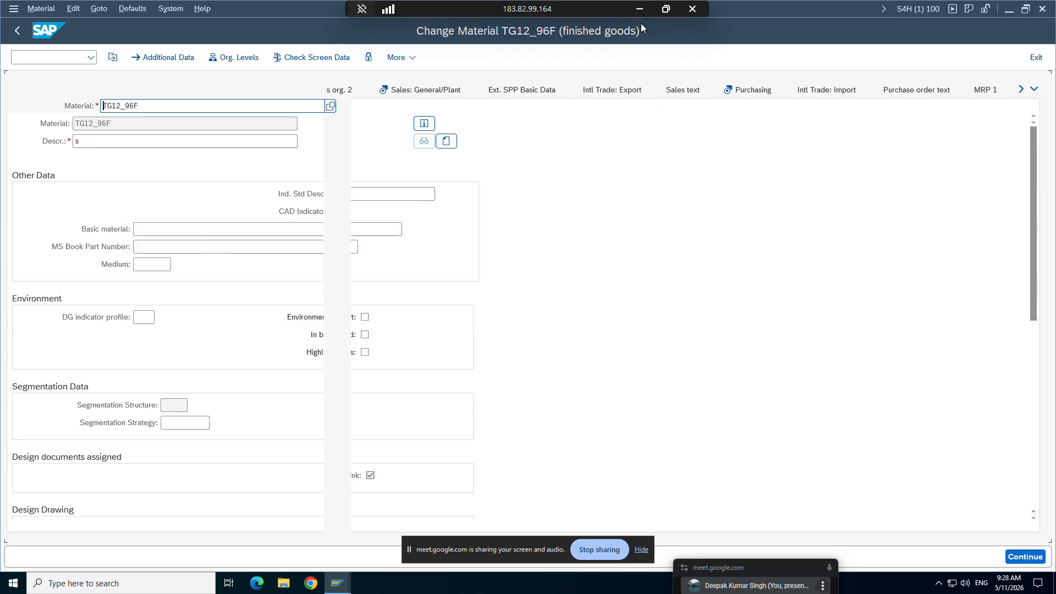
# Step: Reread the Item Division paragraph in the Word notes and return to the ZOR9 order type details in SAP
pyautogui.click(640, 9)
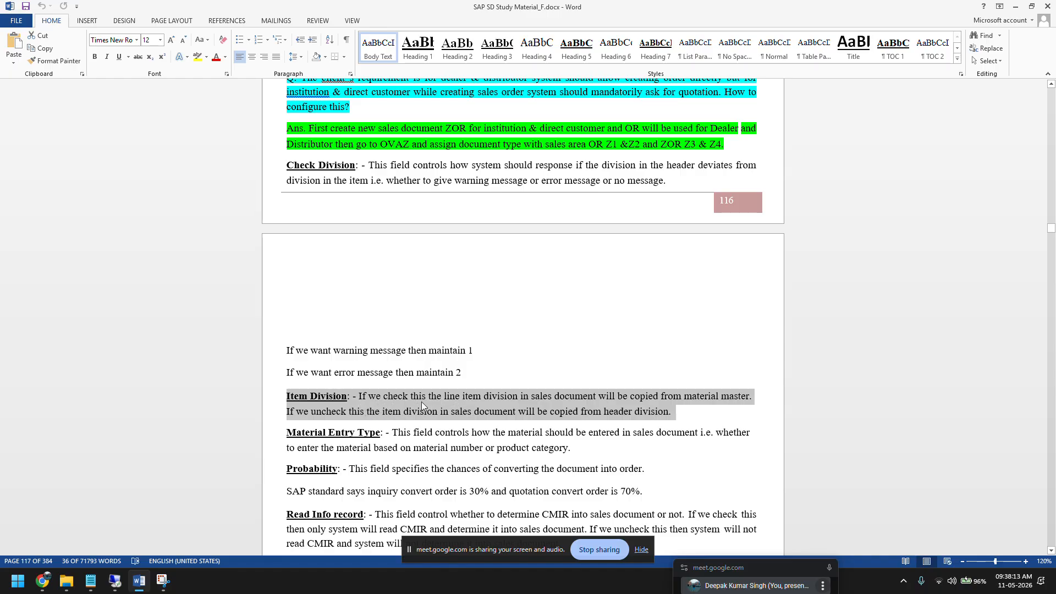
pyautogui.click(122, 582)
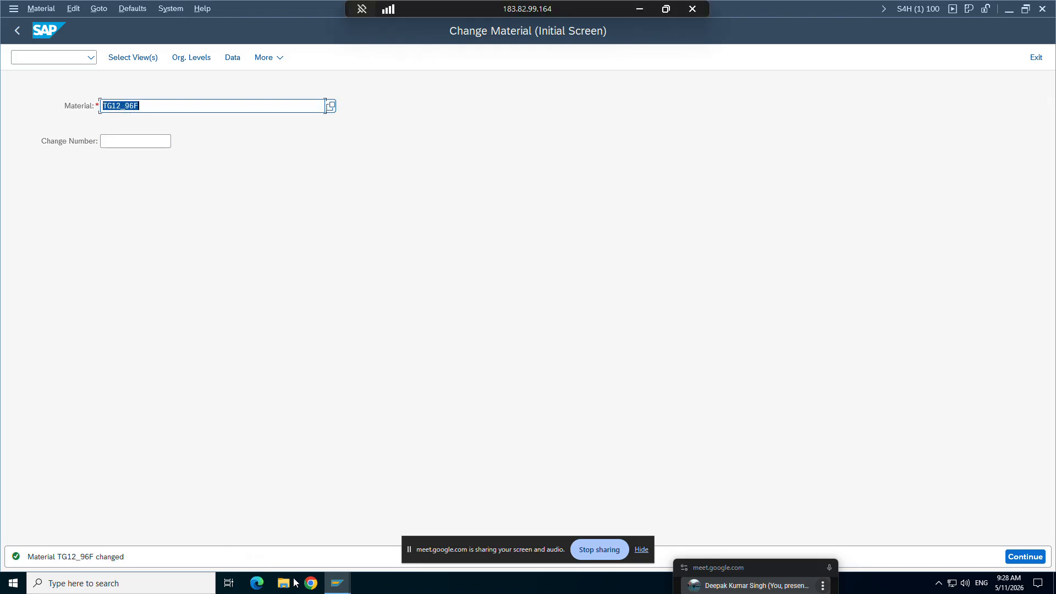
pyautogui.moveTo(341, 590)
pyautogui.click(181, 526)
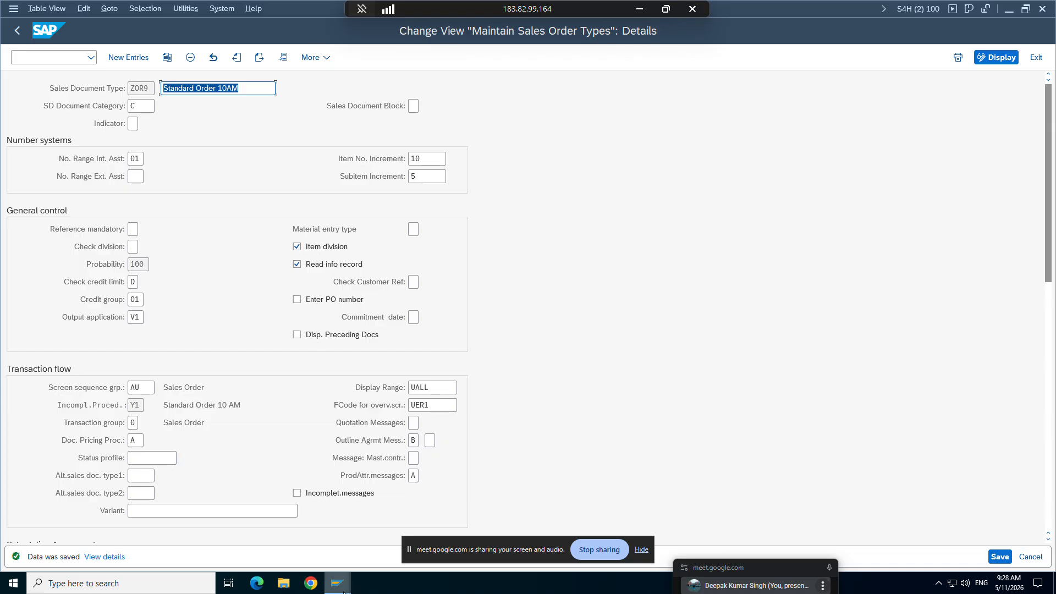
# Step: In the Word notes, highlight the Item Division phrases about copying the division from the material master and from the header division
pyautogui.click(640, 9)
pyautogui.click(476, 412)
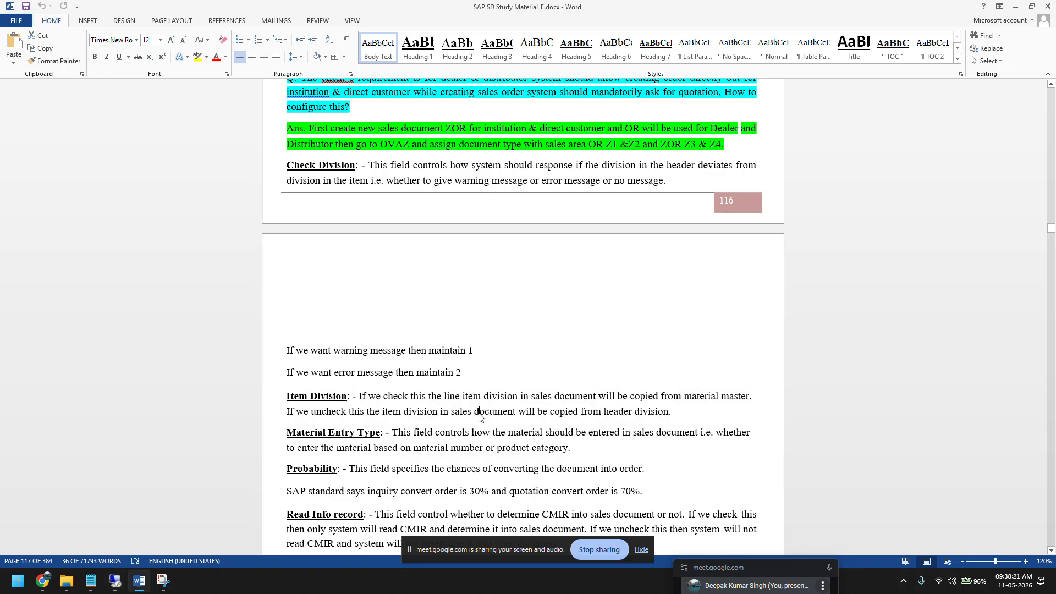
pyautogui.moveTo(461, 396); pyautogui.dragTo(735, 401)
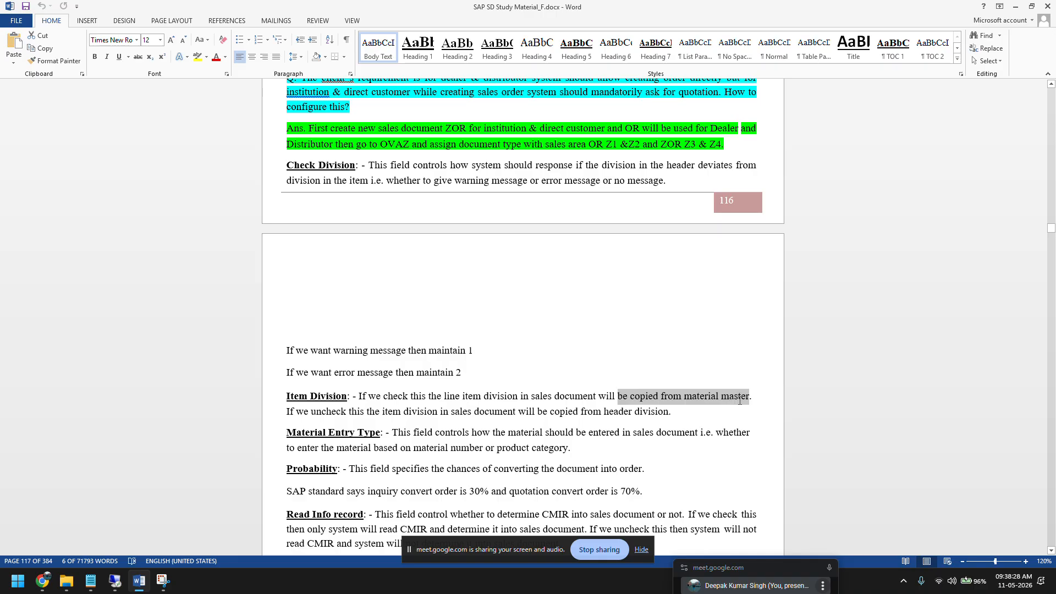
pyautogui.moveTo(287, 412); pyautogui.dragTo(403, 415)
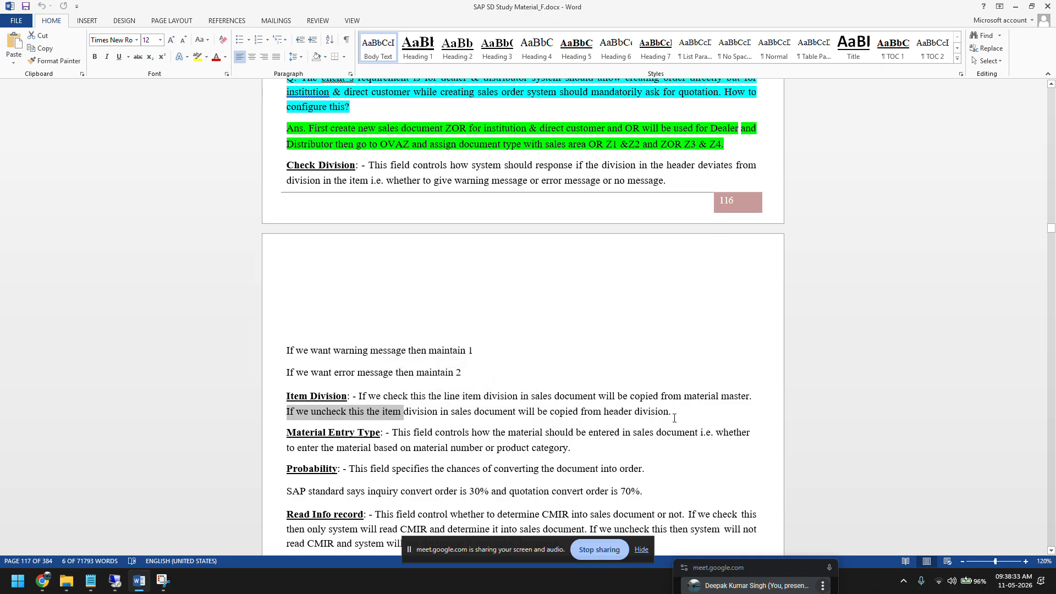
pyautogui.moveTo(673, 414); pyautogui.dragTo(581, 413)
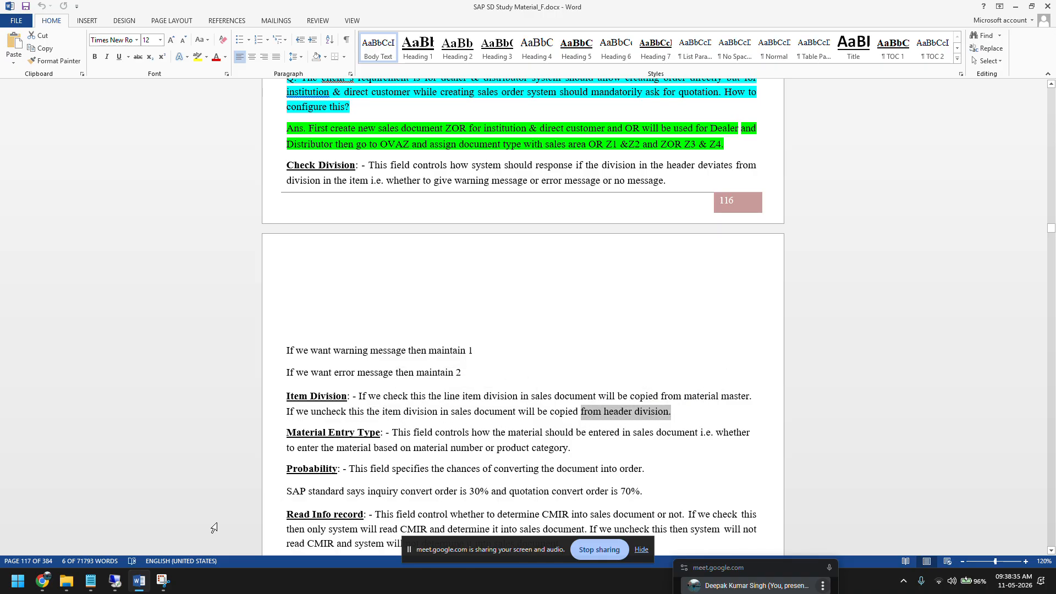
# Step: Compare the ZOR9 Item division setting in SAP with the Word notes' phrase about copying from the material master
pyautogui.click(115, 581)
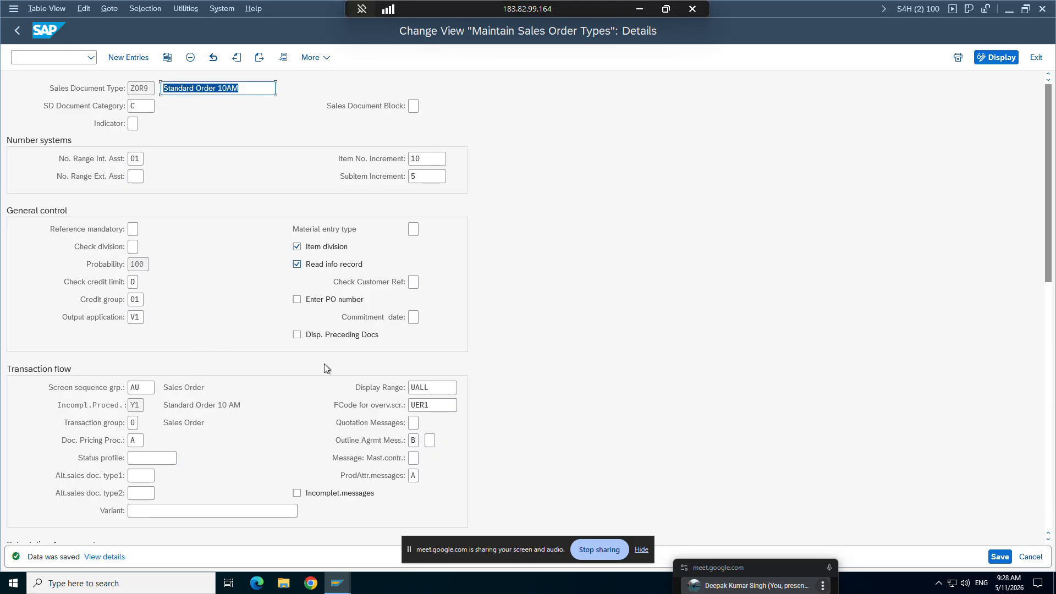
pyautogui.click(628, 10)
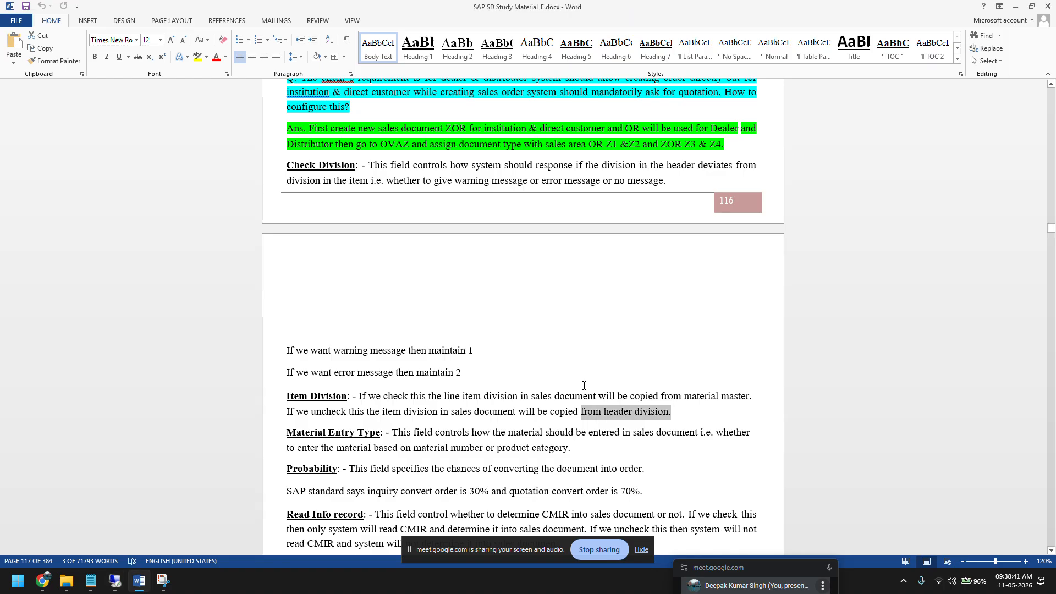
pyautogui.moveTo(531, 396); pyautogui.dragTo(751, 396)
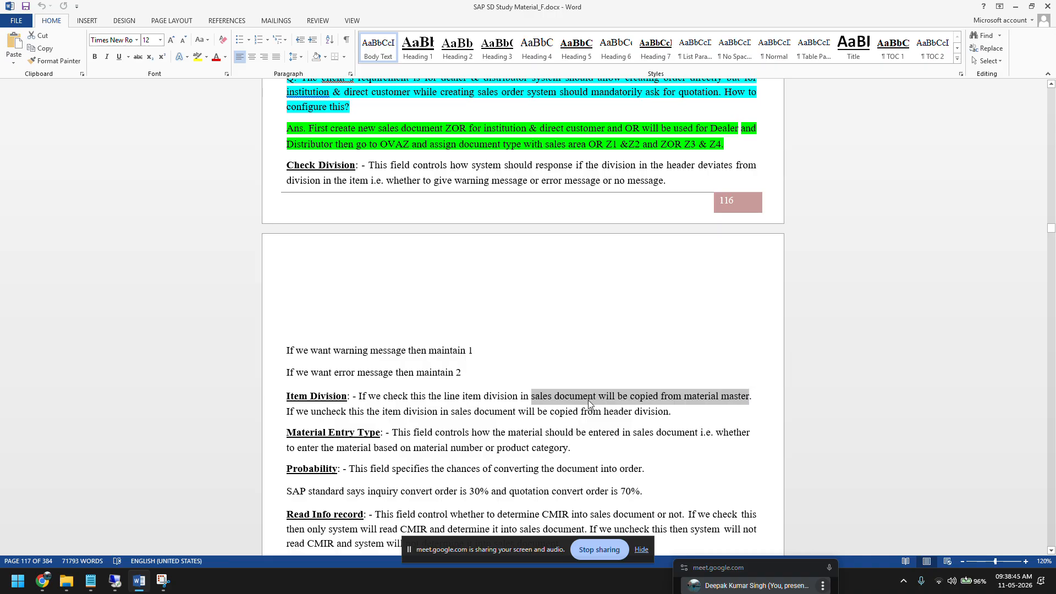
# Step: Return to the sales order session in SAP and start another Standard Order 10AM with transaction VA01
pyautogui.click(116, 581)
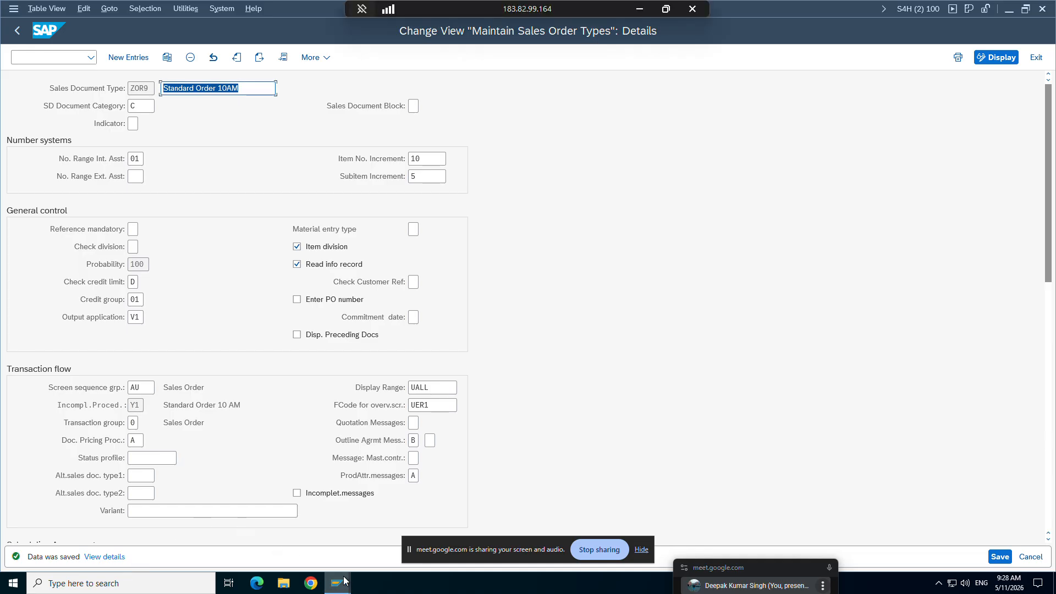
pyautogui.moveTo(337, 582)
pyautogui.click(363, 512)
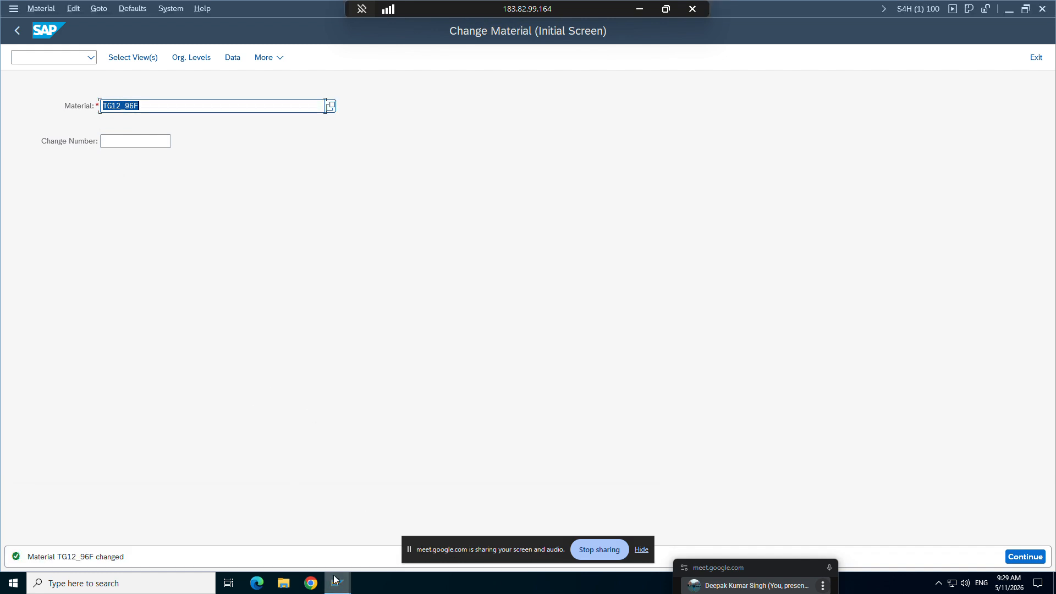
pyautogui.click(262, 536)
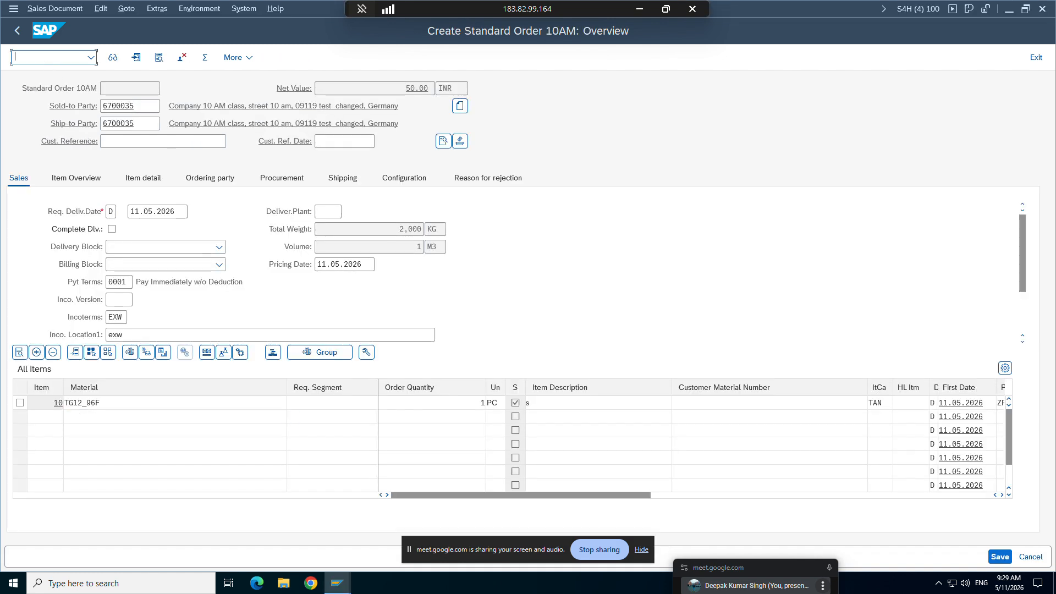
pyautogui.write('/nva01')
pyautogui.press('Return')
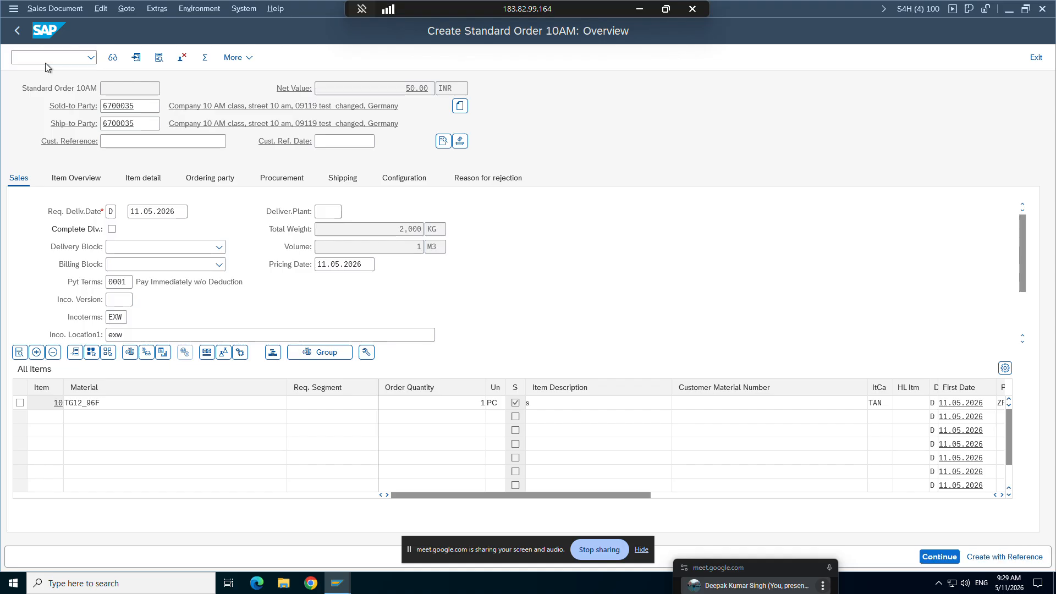
pyautogui.press('Return')
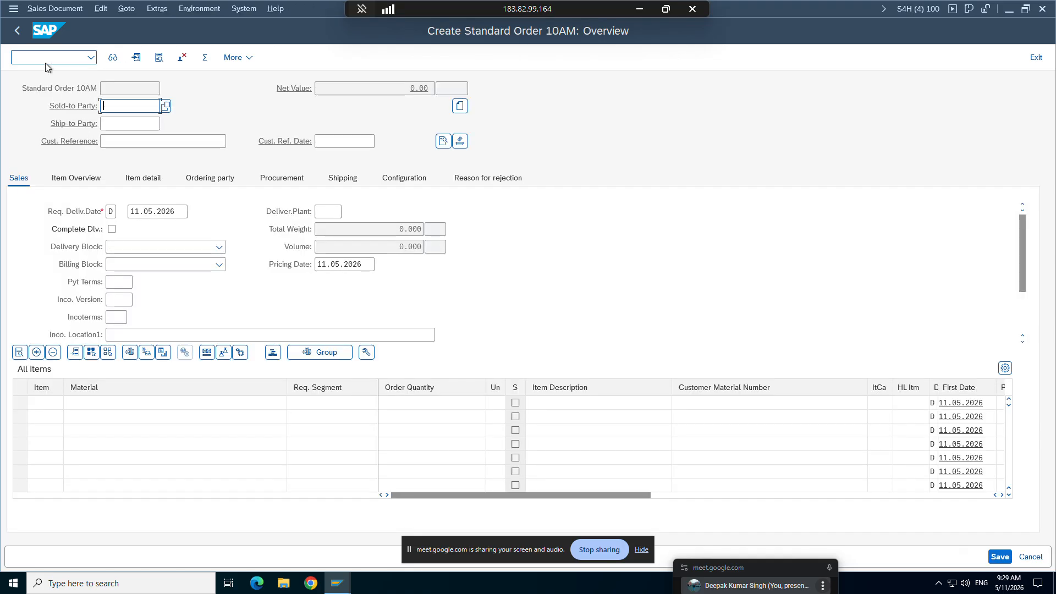
# Step: Enter the sold-to customer number in the new order and add material TG12_96F with order quantity 1
pyautogui.write('6700035')
pyautogui.press('Return')
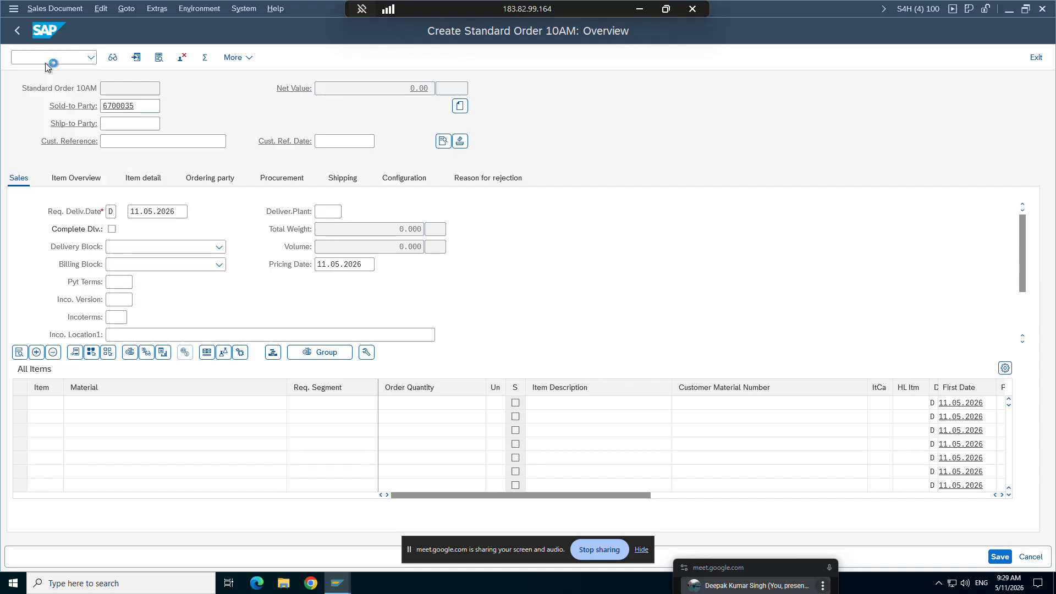
pyautogui.press('Return')
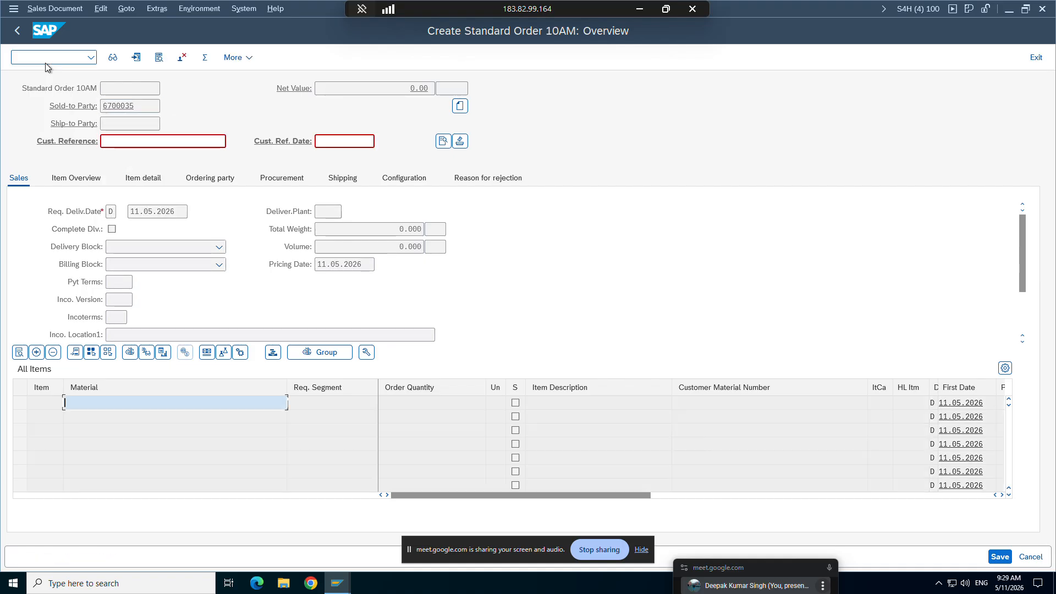
pyautogui.click(80, 157)
pyautogui.press('Return')
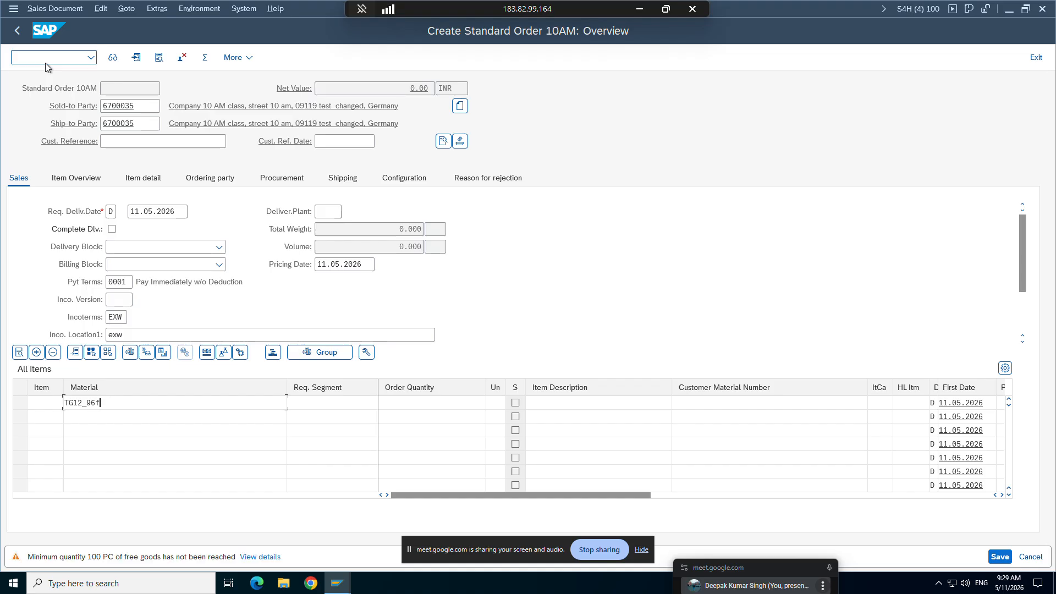
pyautogui.click(420, 404)
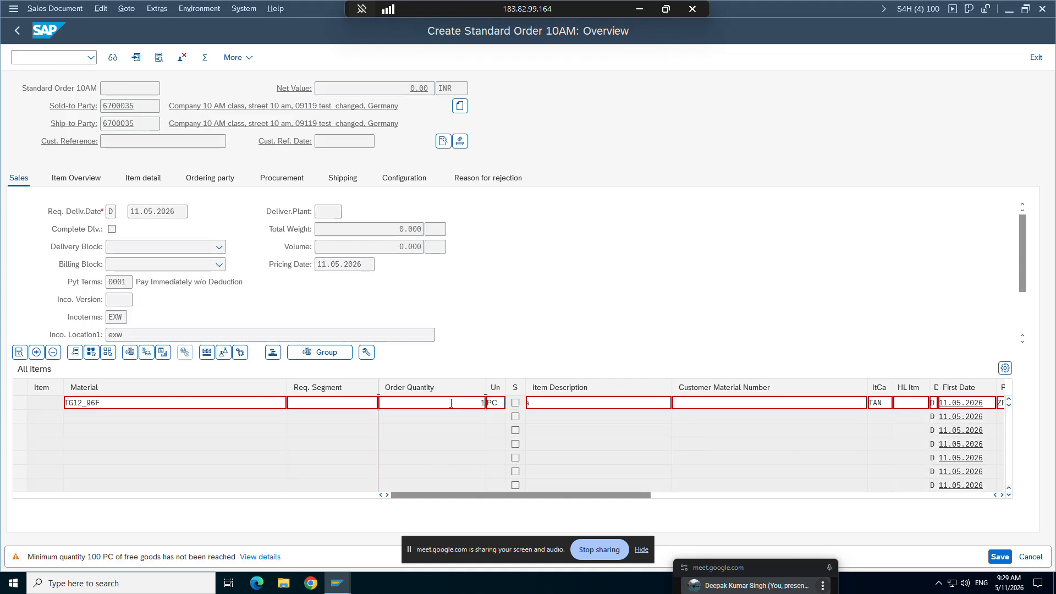
pyautogui.write('1')
pyautogui.press('Return')
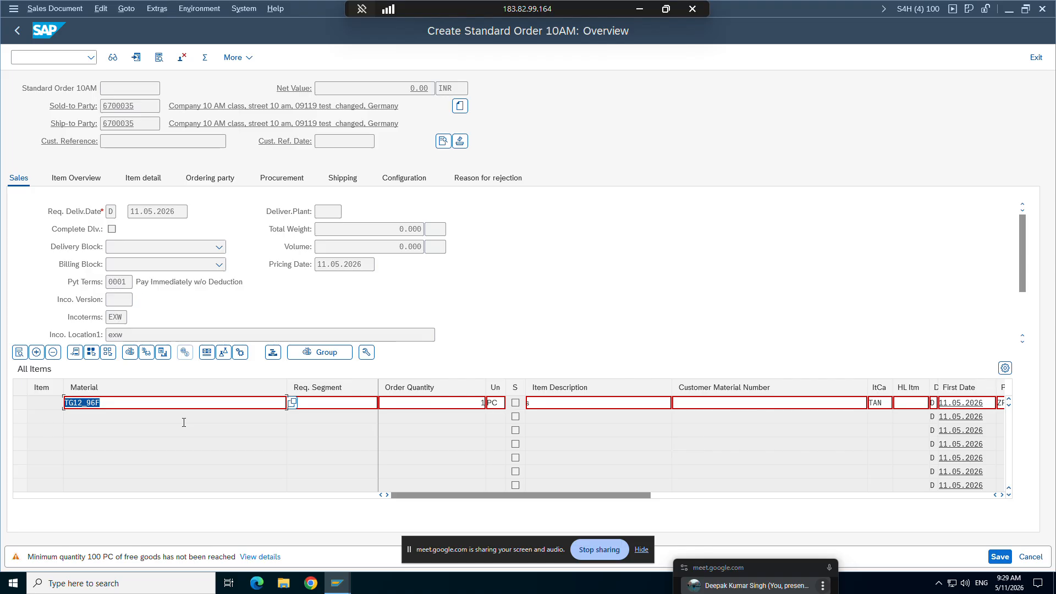
pyautogui.press('Return')
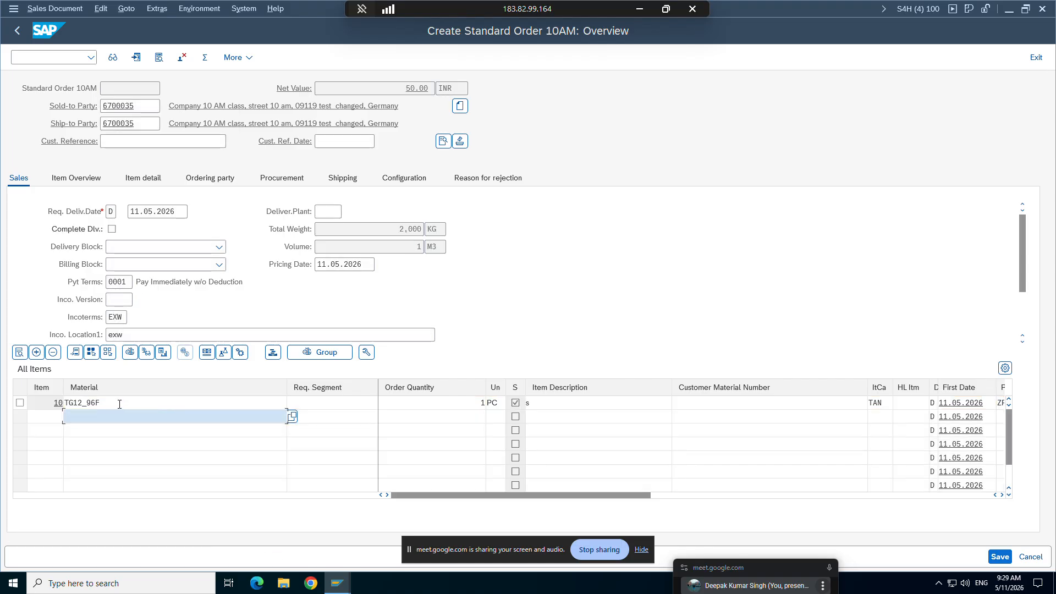
# Step: Open the details of order item 10 and check the division in its pricing and statistics data
pyautogui.doubleClick(97, 402)
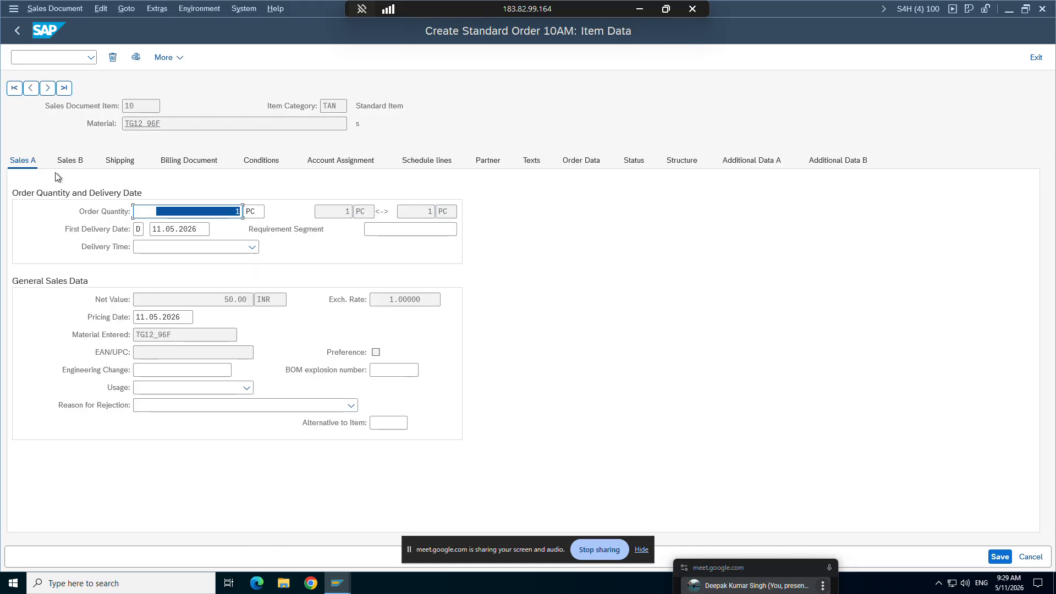
pyautogui.click(81, 162)
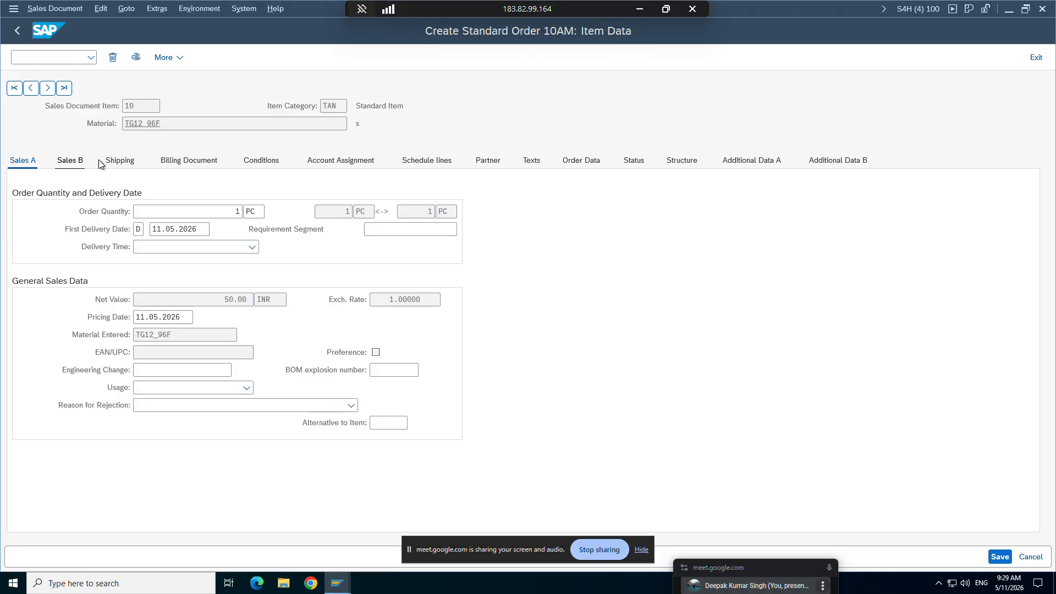
pyautogui.click(95, 160)
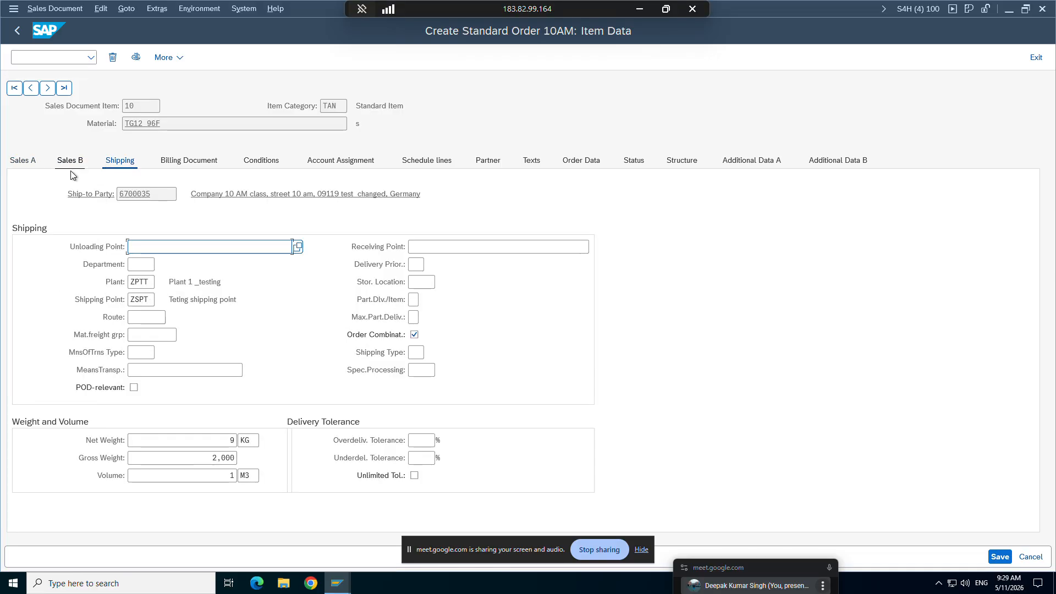
pyautogui.click(70, 162)
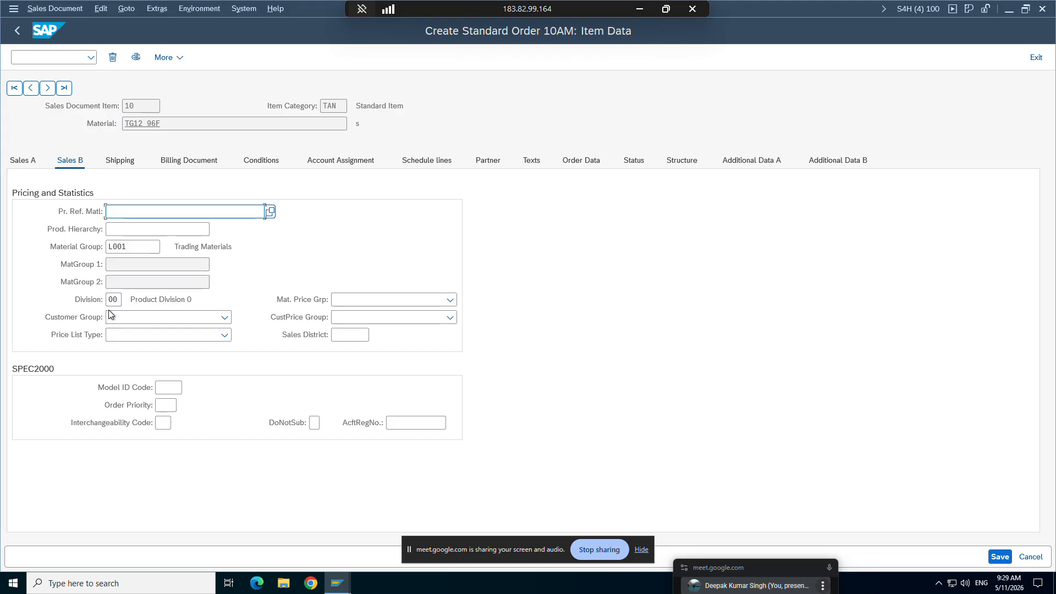
# Step: Go back to the order overview, open the header data and check the division of the sales area
pyautogui.click(23, 38)
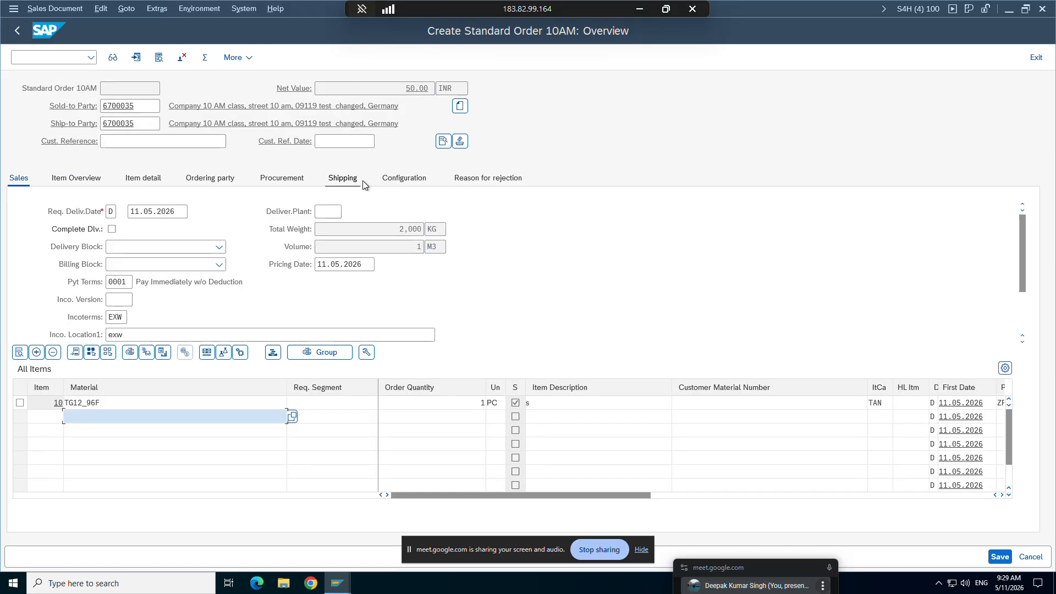
pyautogui.click(443, 141)
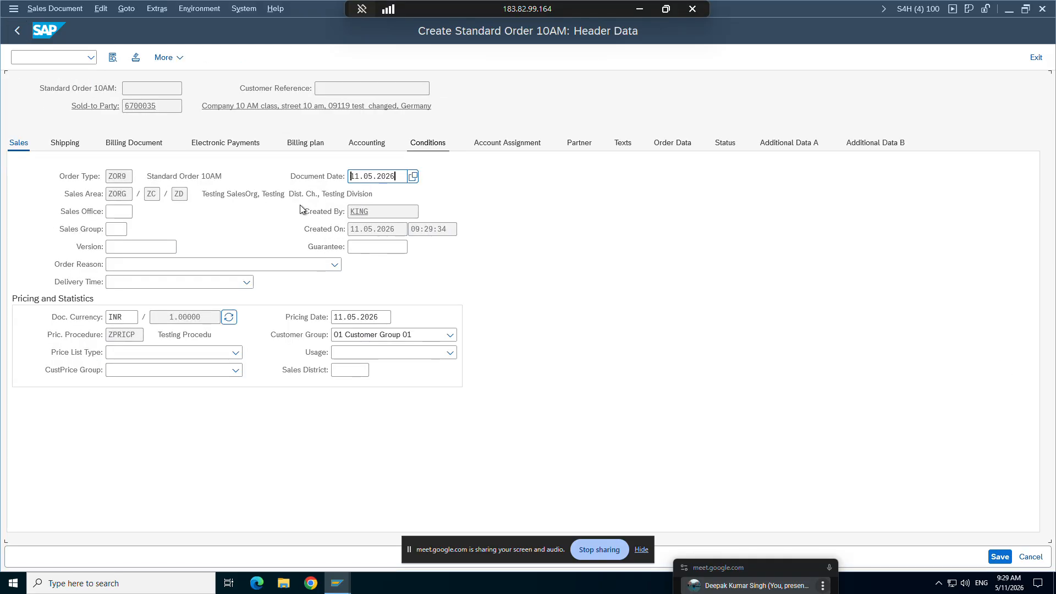
pyautogui.click(181, 194)
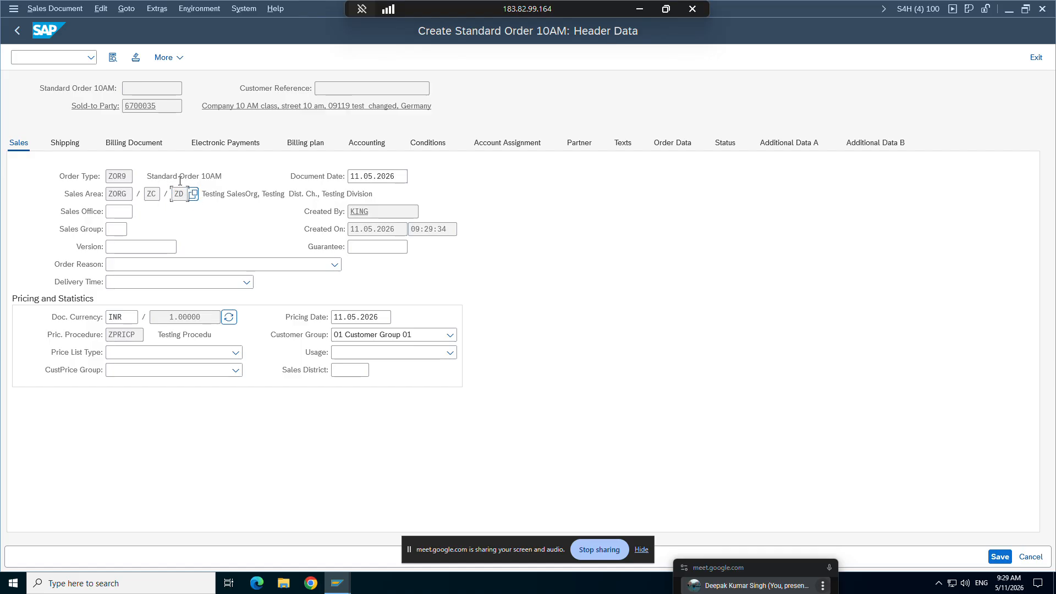
# Step: In the ZOR9 order type details, disable Item division and save, then return to the sales order session
pyautogui.click(337, 582)
pyautogui.click(130, 536)
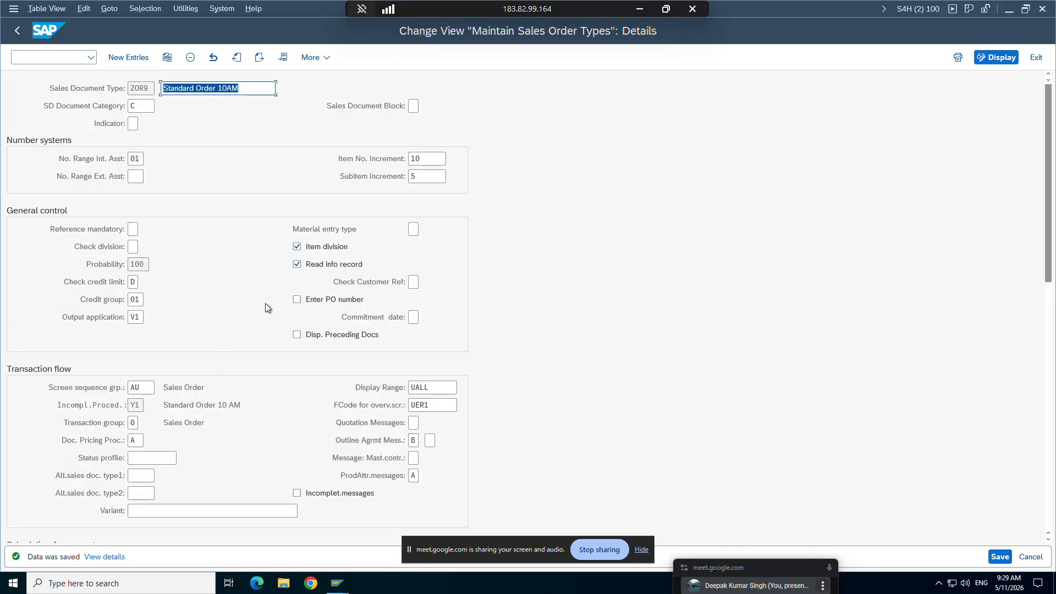
pyautogui.click(297, 247)
pyautogui.click(991, 553)
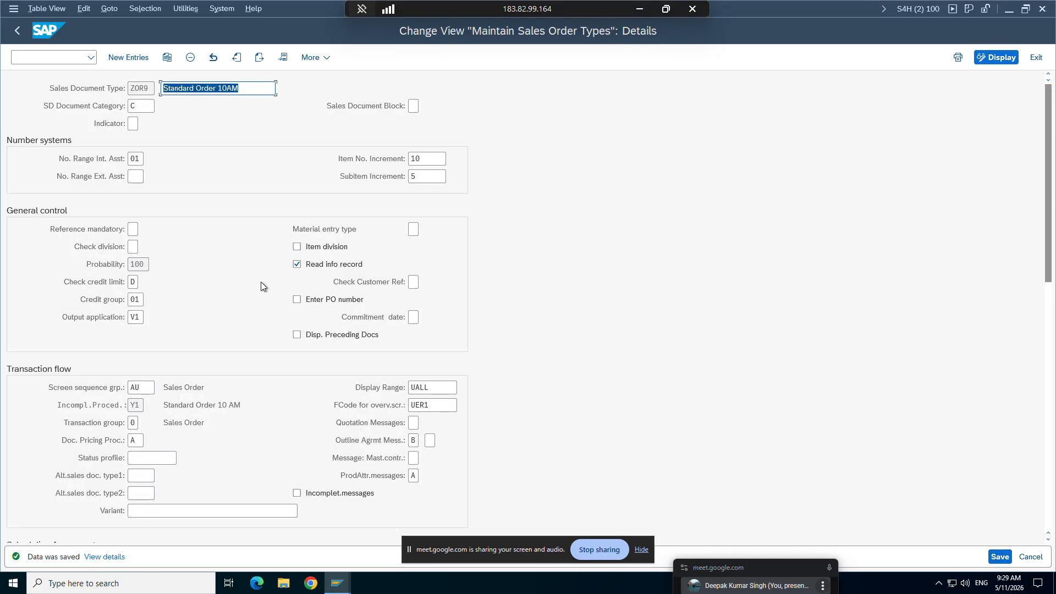
pyautogui.click(338, 582)
pyautogui.click(292, 539)
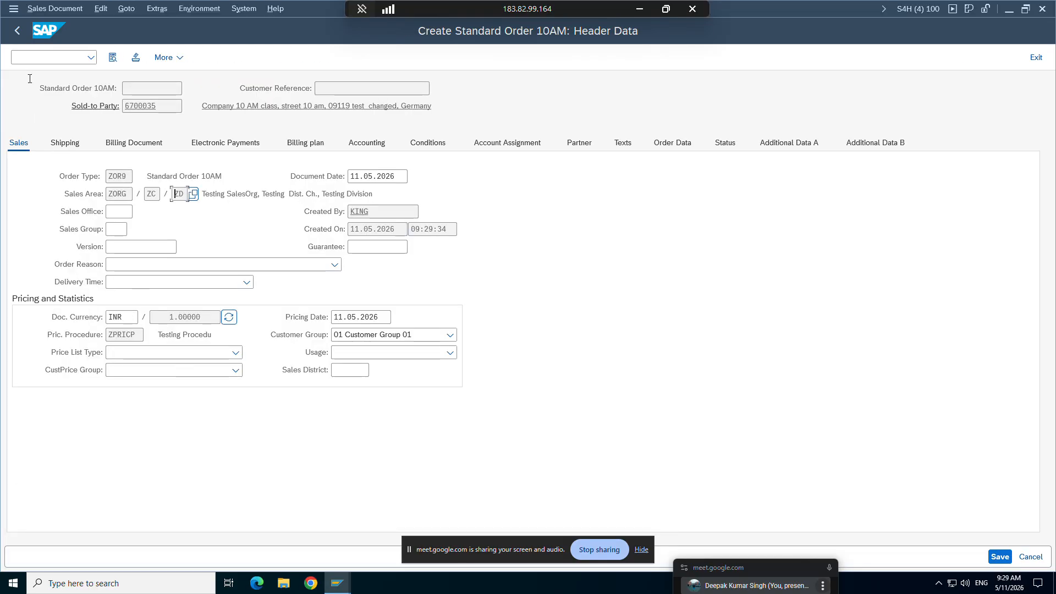
# Step: Reopen the item details for TG12_96F from the order overview and recheck the item's division
pyautogui.click(22, 31)
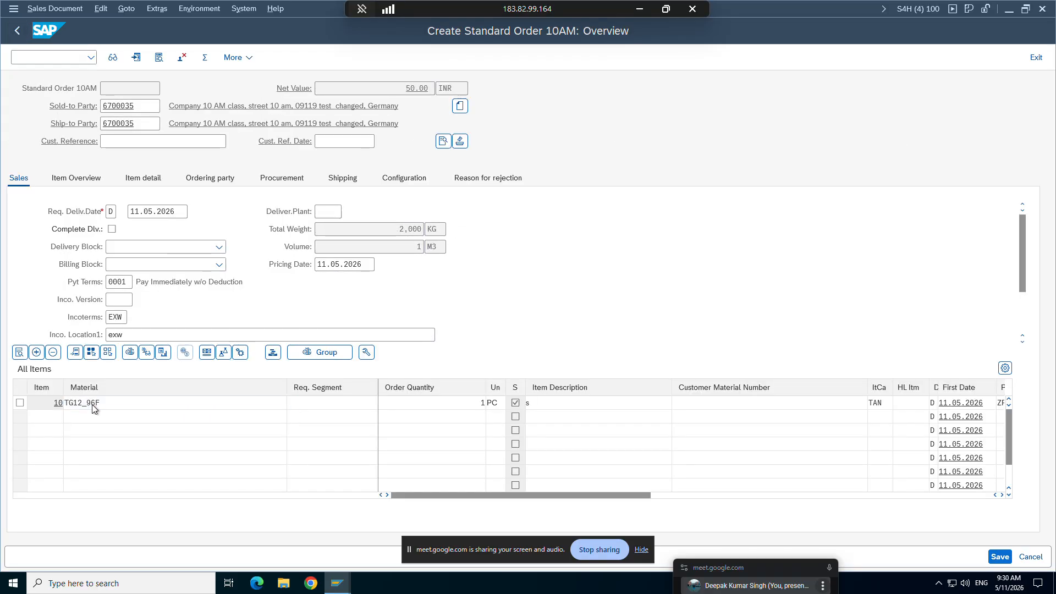
pyautogui.doubleClick(91, 404)
pyautogui.click(121, 299)
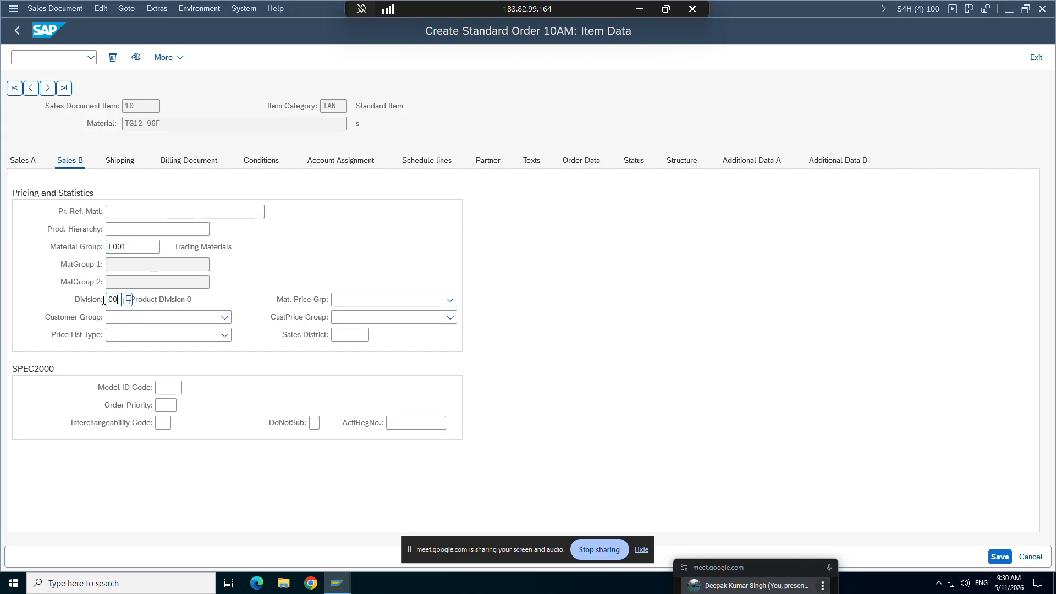
# Step: Start another Standard Order 10AM with /nva01 and enter the sold-to customer number
pyautogui.click(53, 57)
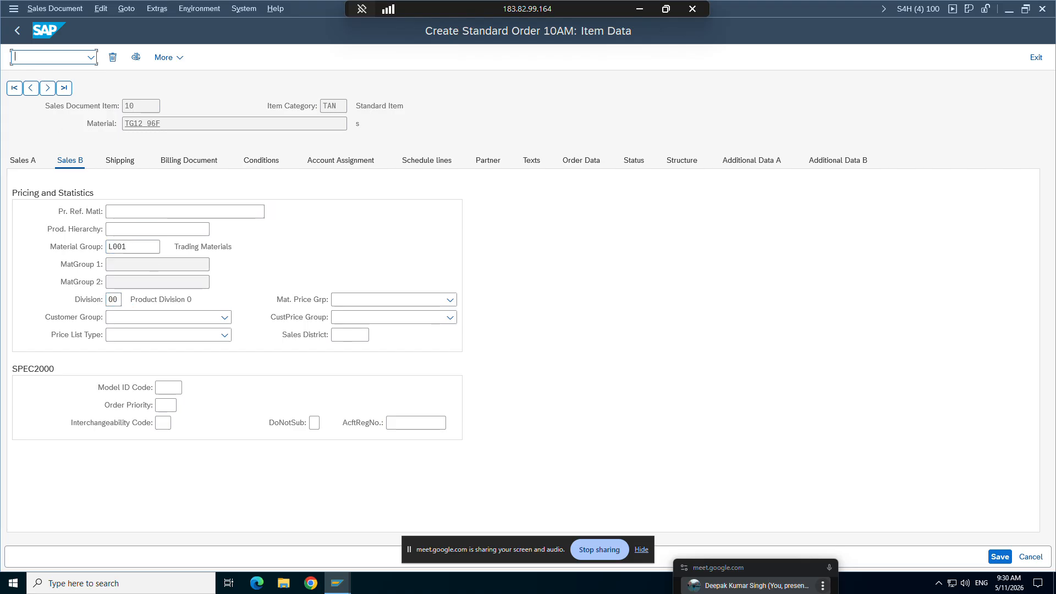
pyautogui.write('/nva01')
pyautogui.press('Return')
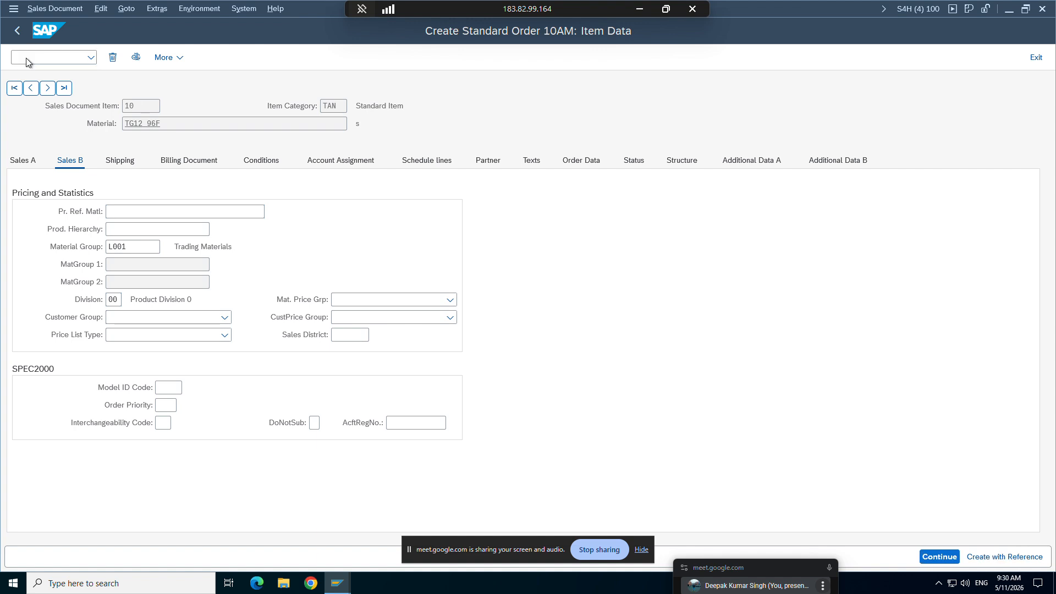
pyautogui.press('Return')
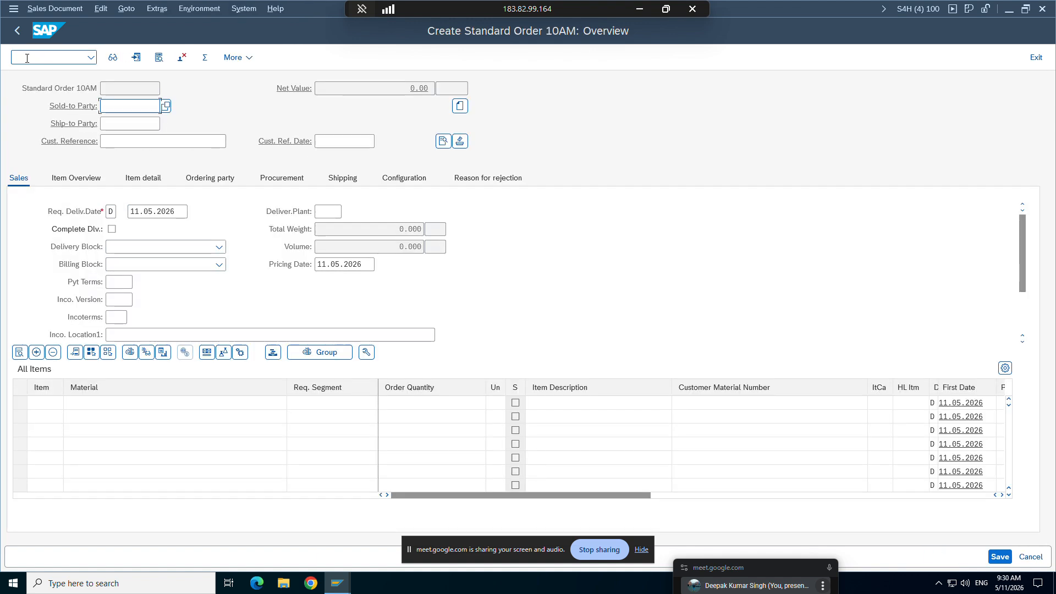
pyautogui.write('6700035')
pyautogui.press('Return')
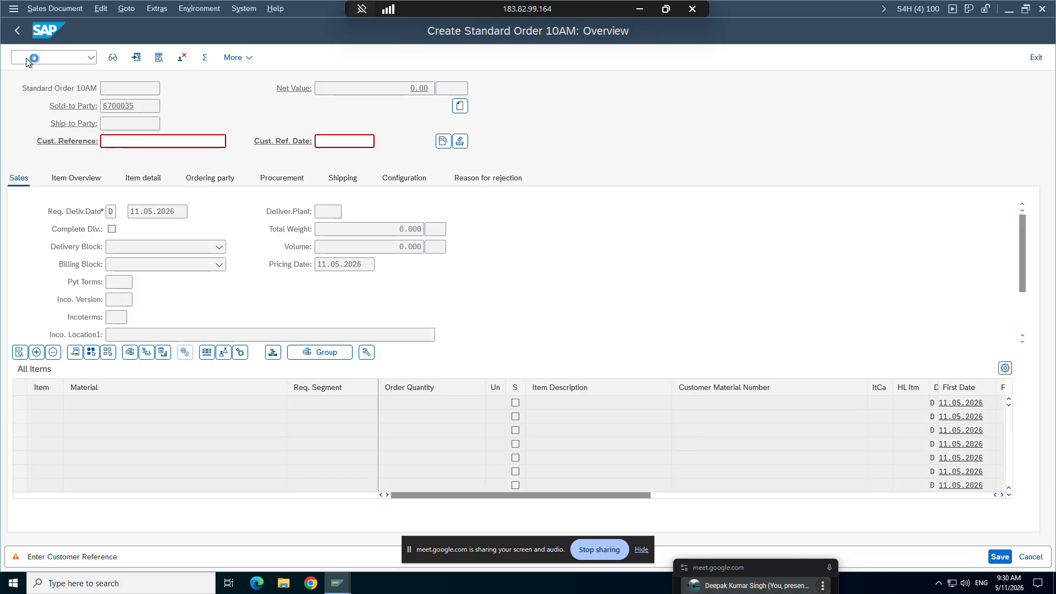
pyautogui.press('Return')
# Step: Add material TG12_96F with order quantity 1 and check the division in the item's pricing and statistics data
pyautogui.click(99, 163)
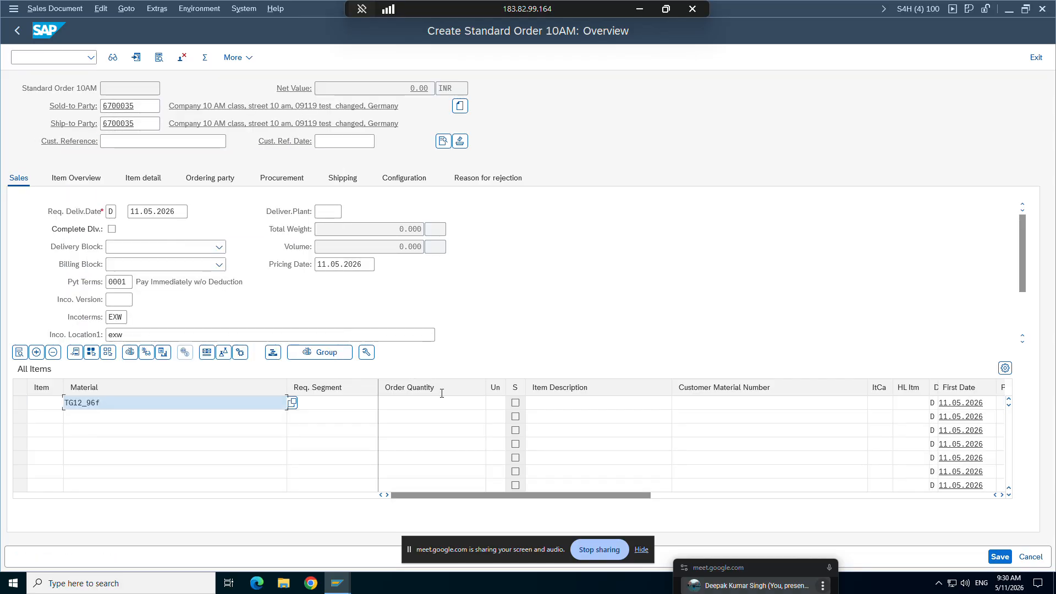
pyautogui.click(460, 404)
pyautogui.write('1')
pyautogui.press('Return')
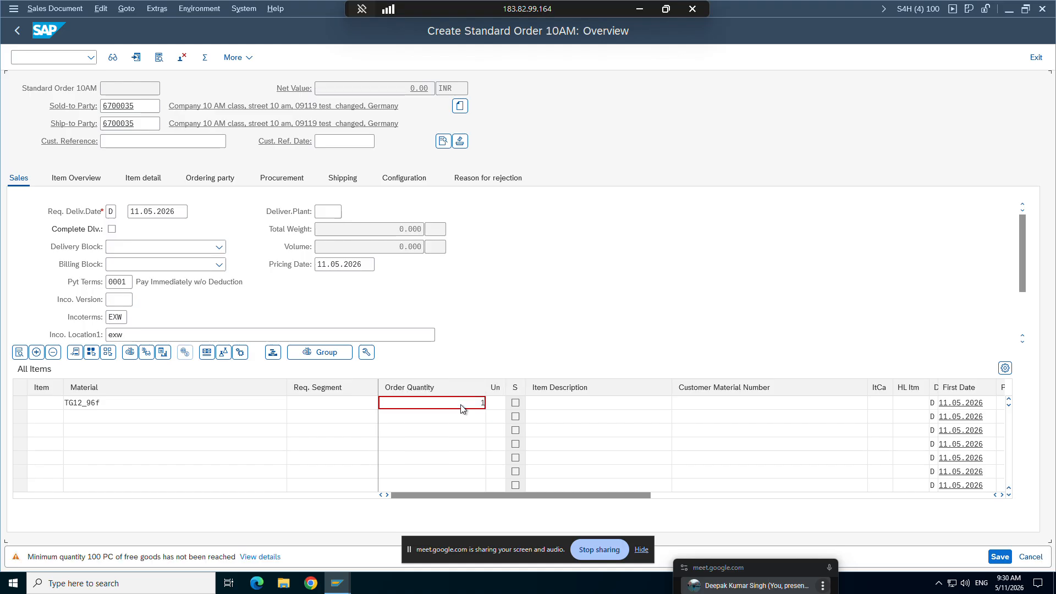
pyautogui.click(129, 418)
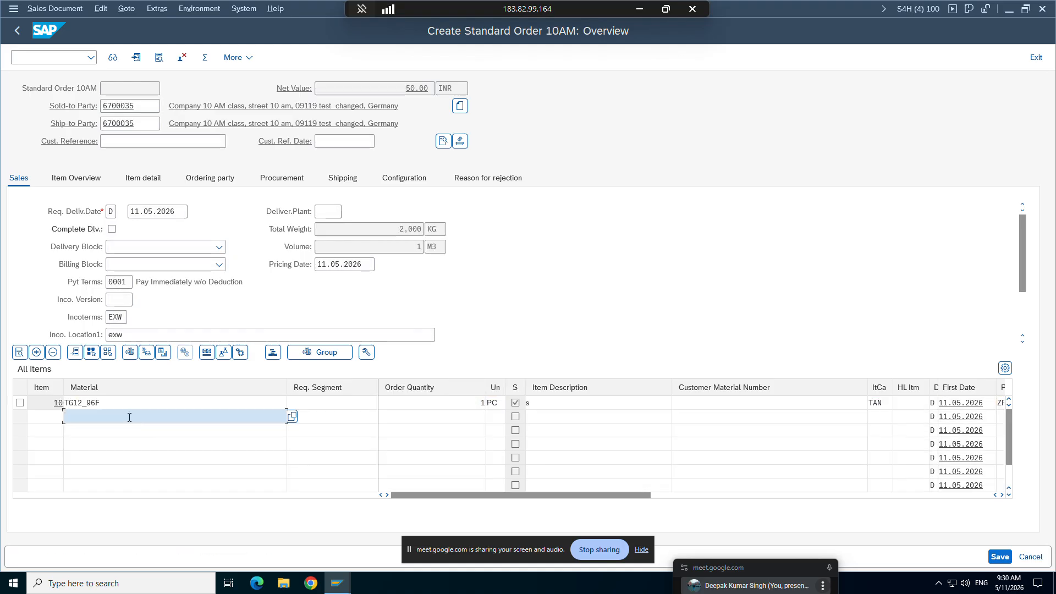
pyautogui.doubleClick(96, 402)
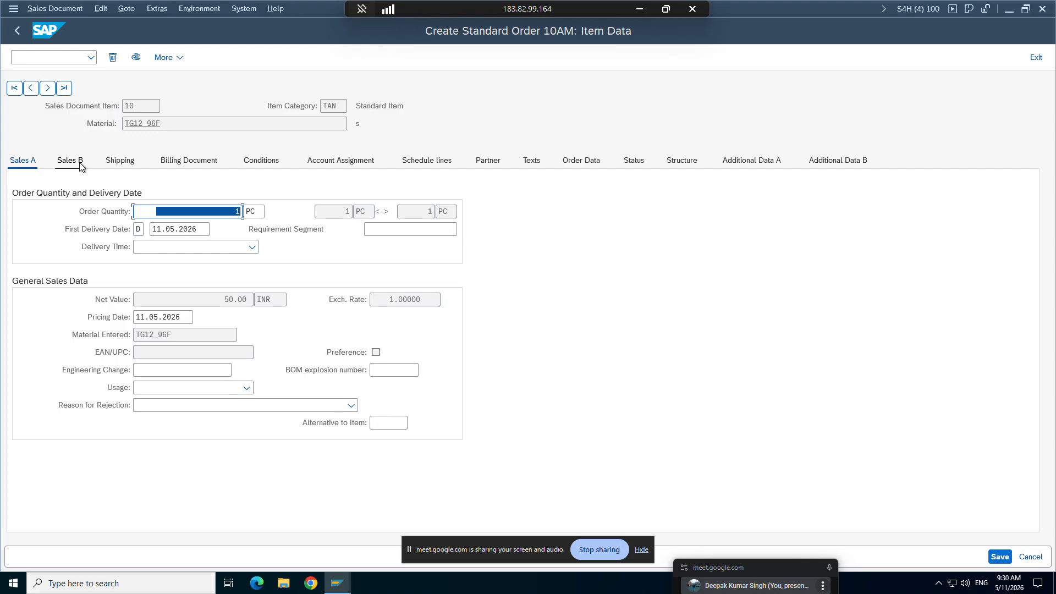
pyautogui.click(76, 161)
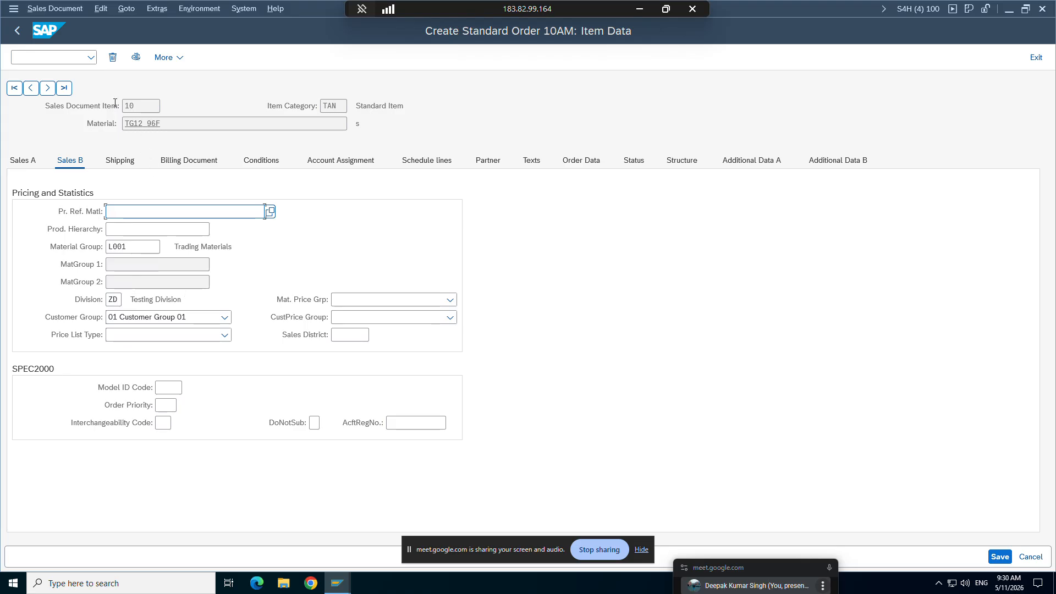
# Step: Return to the ZOR9 order type details and enable Item division again
pyautogui.moveTo(341, 583)
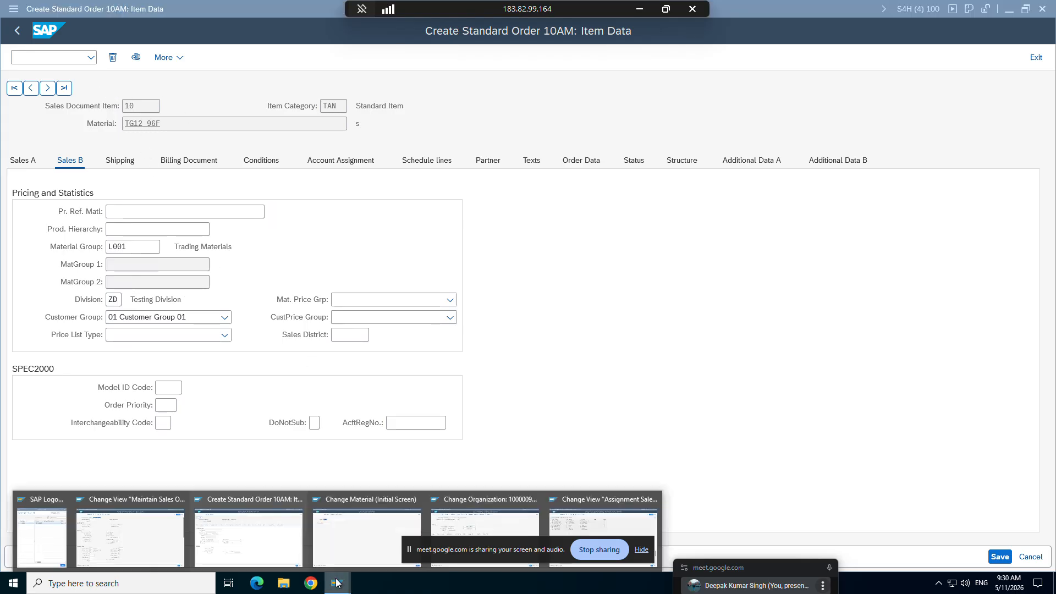
pyautogui.click(177, 543)
pyautogui.click(297, 264)
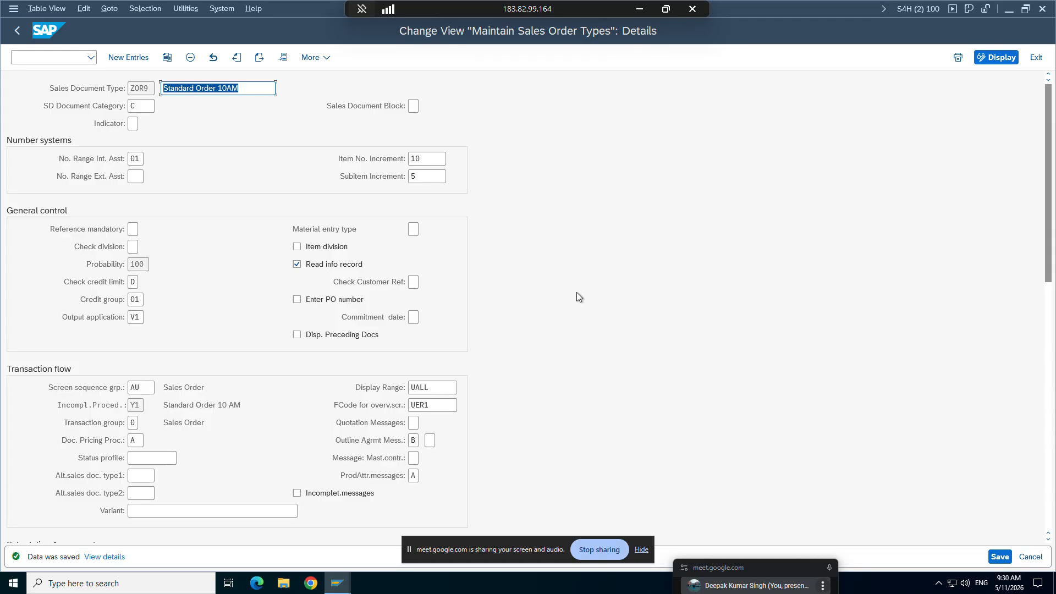
pyautogui.click(297, 248)
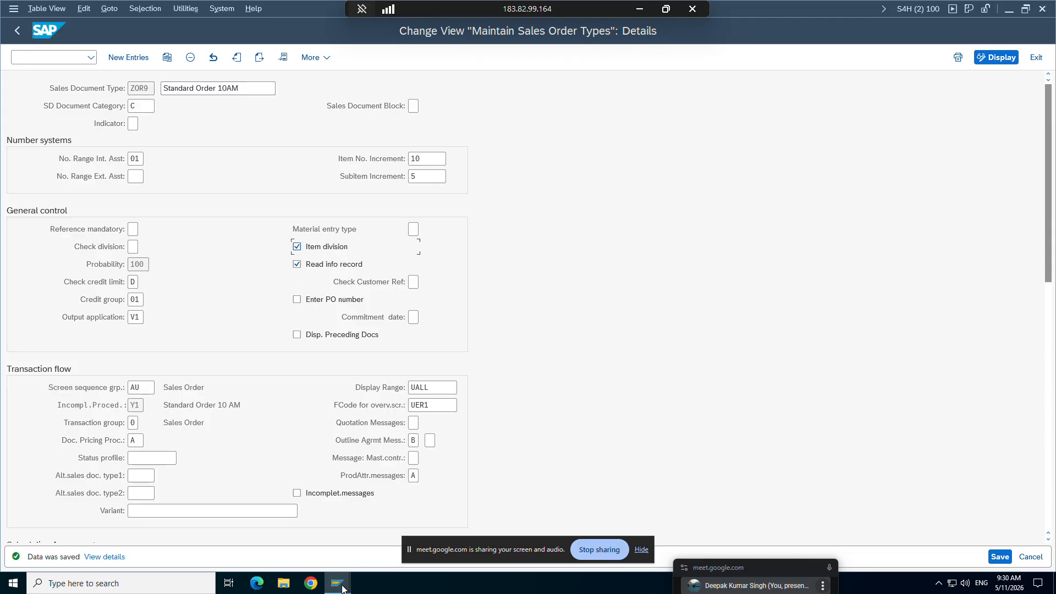
# Step: In the Change Material session, set the division of TG12_96F to ZD in the basic data and save the material
pyautogui.moveTo(342, 586)
pyautogui.click(342, 519)
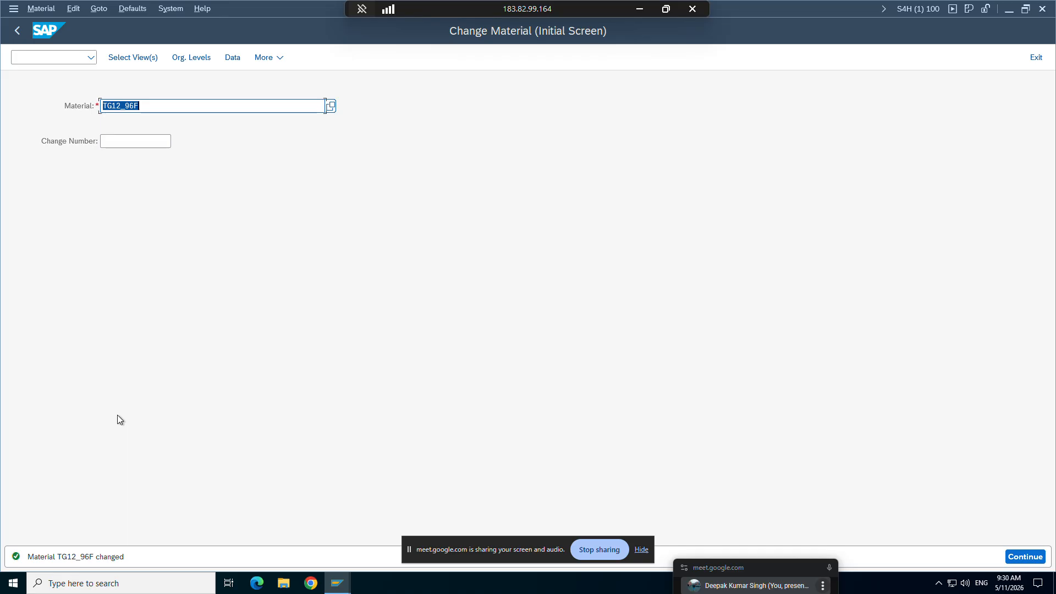
pyautogui.press('Return')
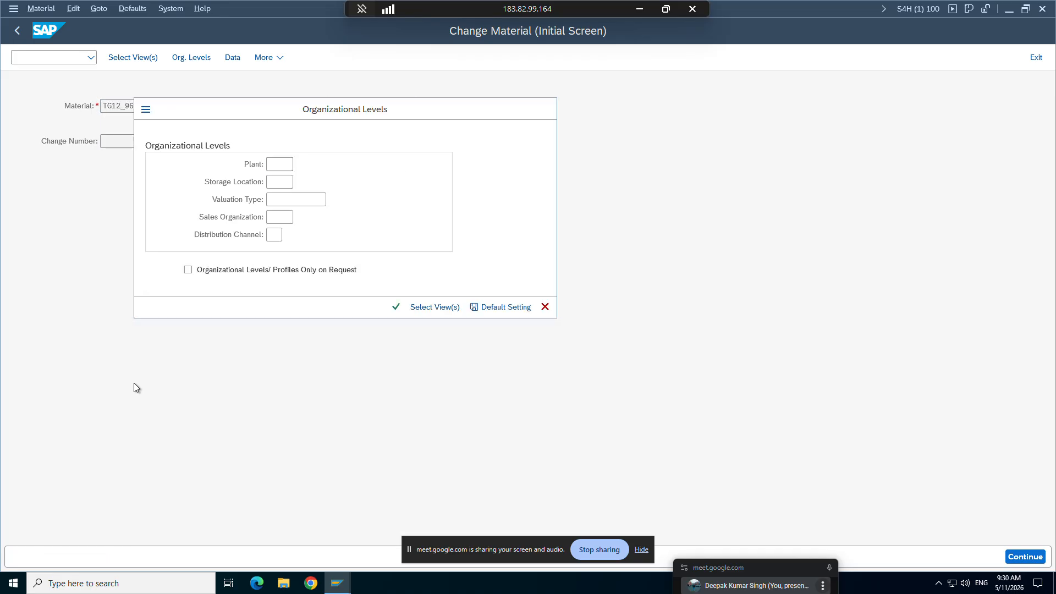
pyautogui.press('Return')
pyautogui.write('s')
pyautogui.click(142, 229)
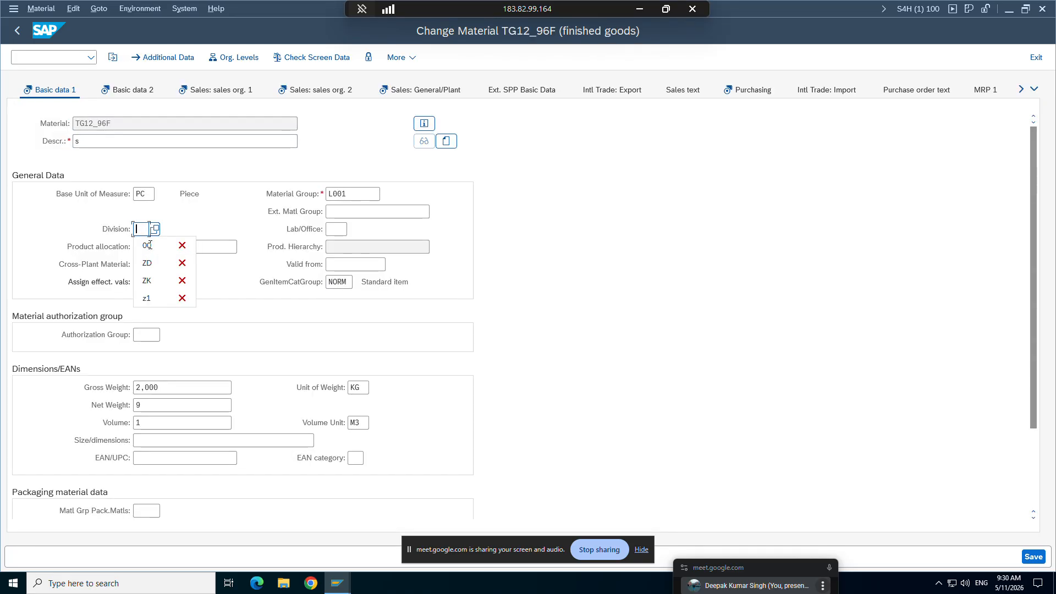
pyautogui.click(149, 262)
pyautogui.press('Return')
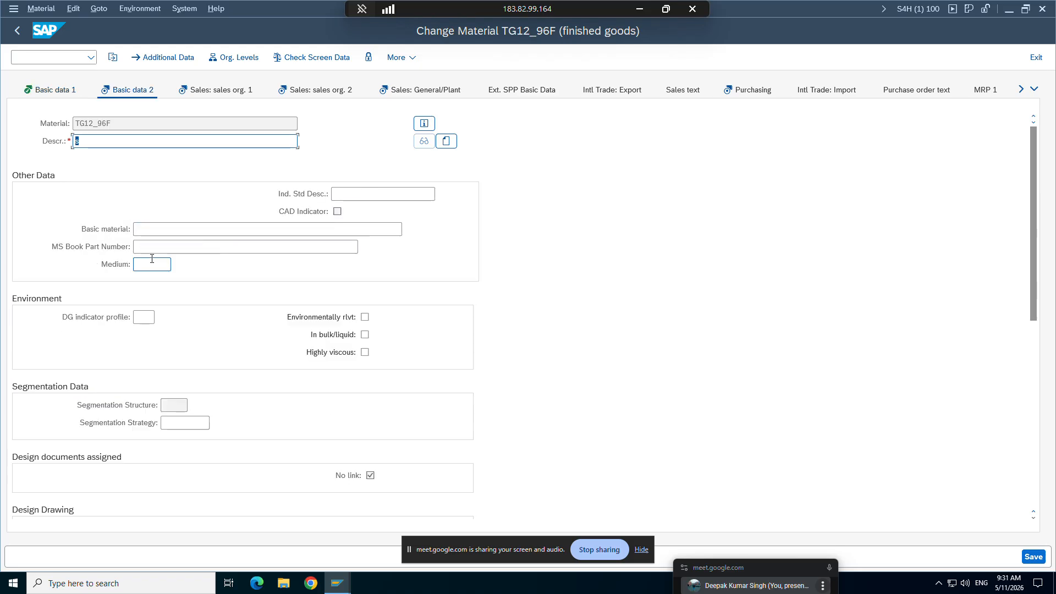
pyautogui.hotkey('ctrl', 's')
# Step: Switch to the Word study notes and review the Material Entry Type, Probability and Read Info record explanations
pyautogui.click(639, 9)
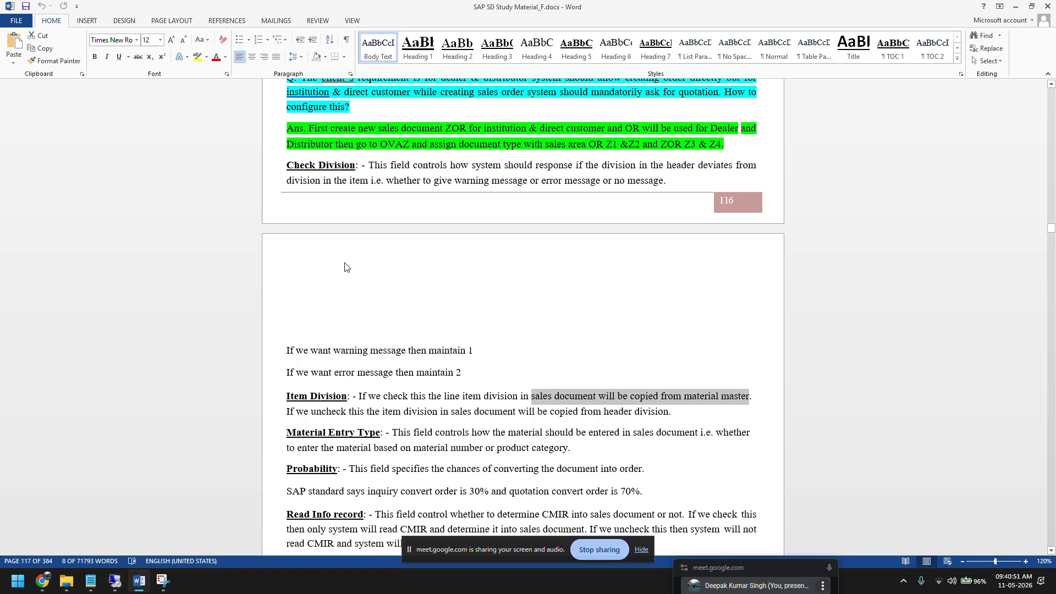
pyautogui.scroll(-2, 345, 268)
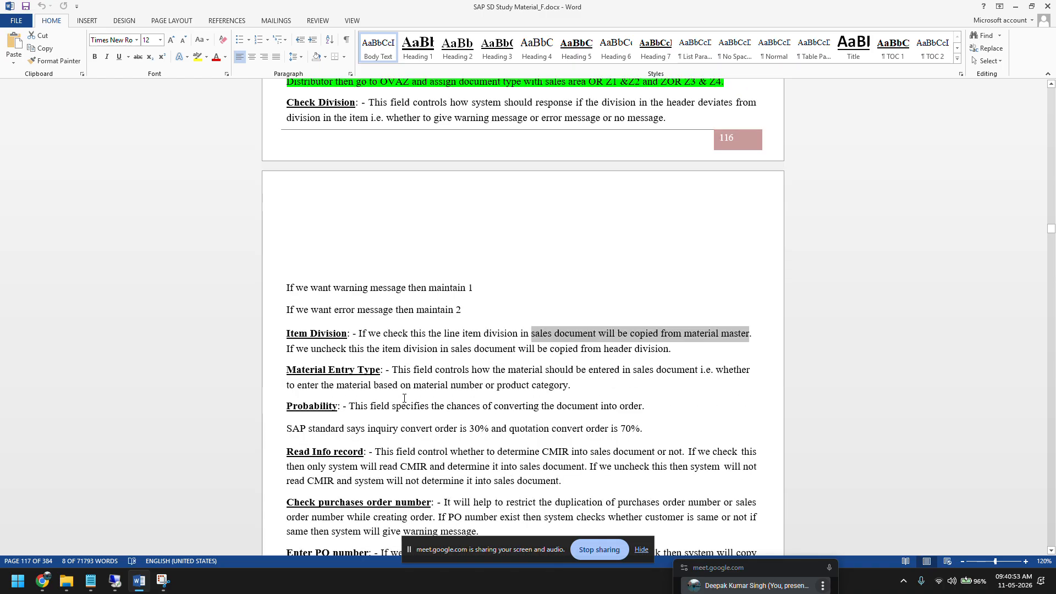
pyautogui.scroll(-1, 404, 397)
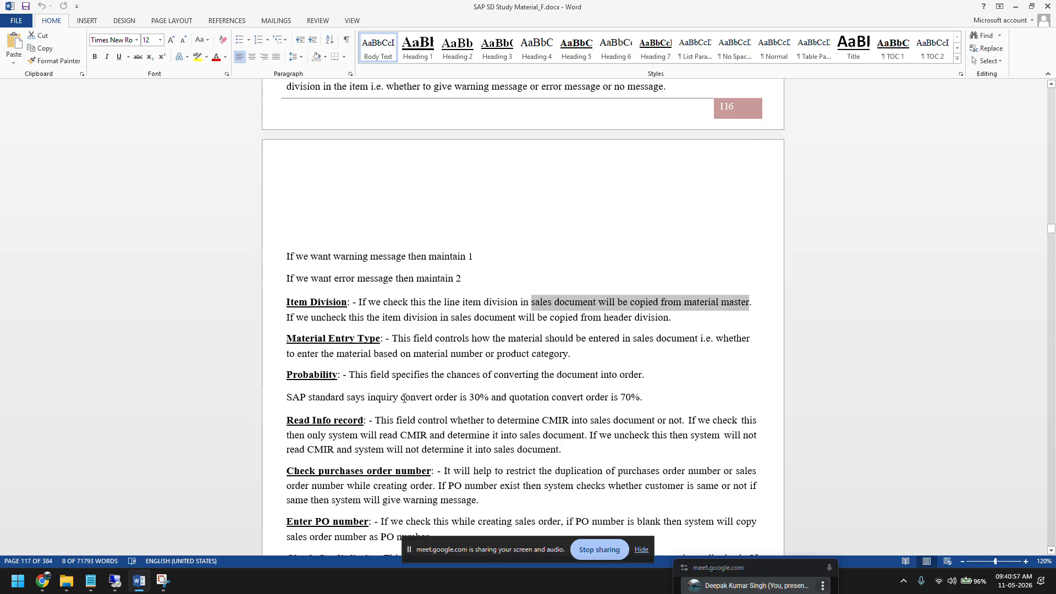
pyautogui.moveTo(572, 355); pyautogui.dragTo(287, 354)
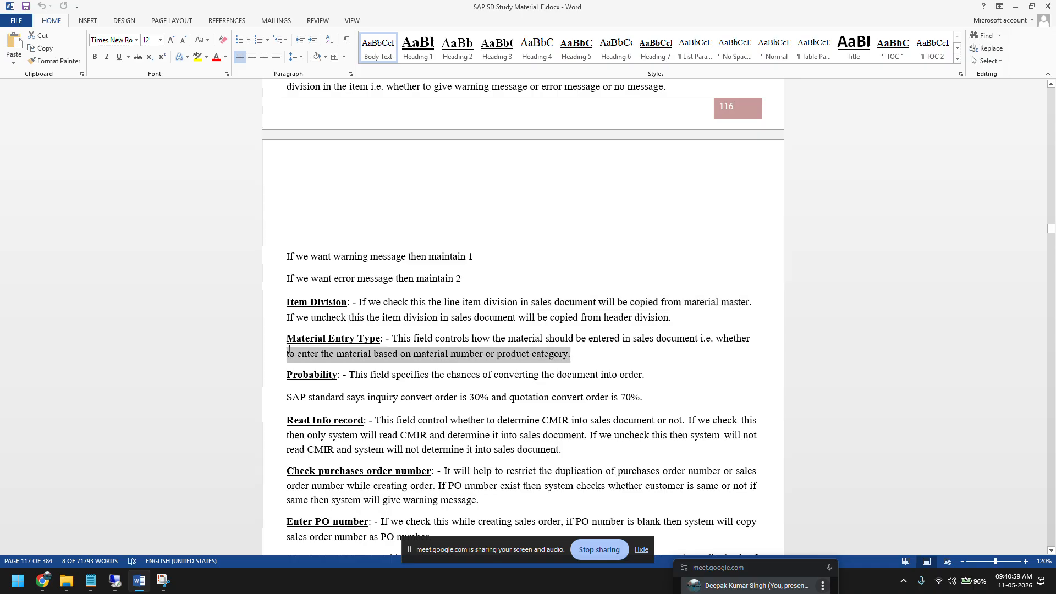
pyautogui.moveTo(650, 402); pyautogui.dragTo(287, 375)
pyautogui.scroll(-1, 428, 438)
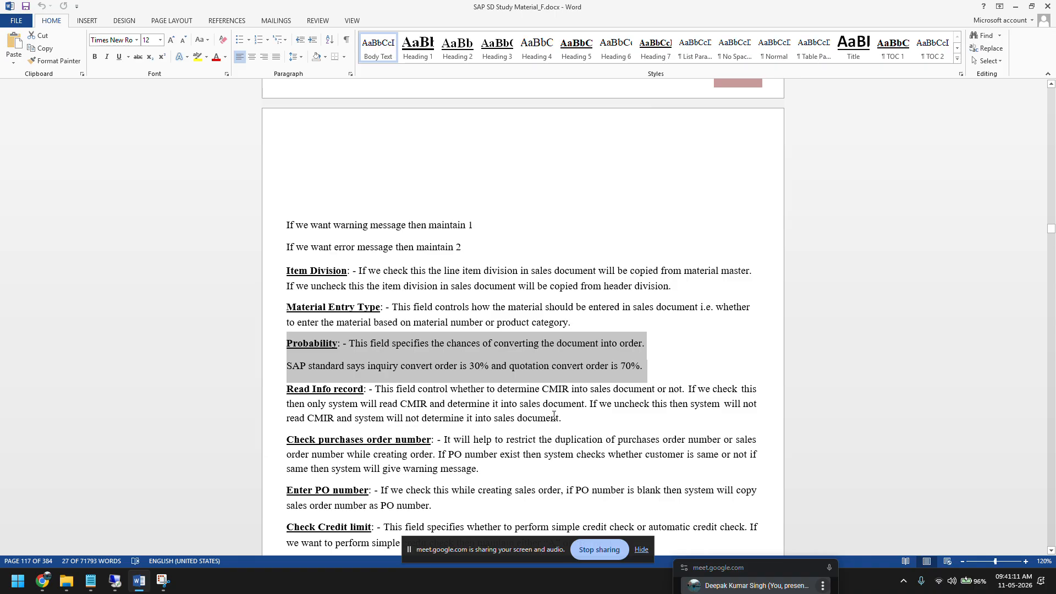
pyautogui.moveTo(569, 421); pyautogui.dragTo(286, 389)
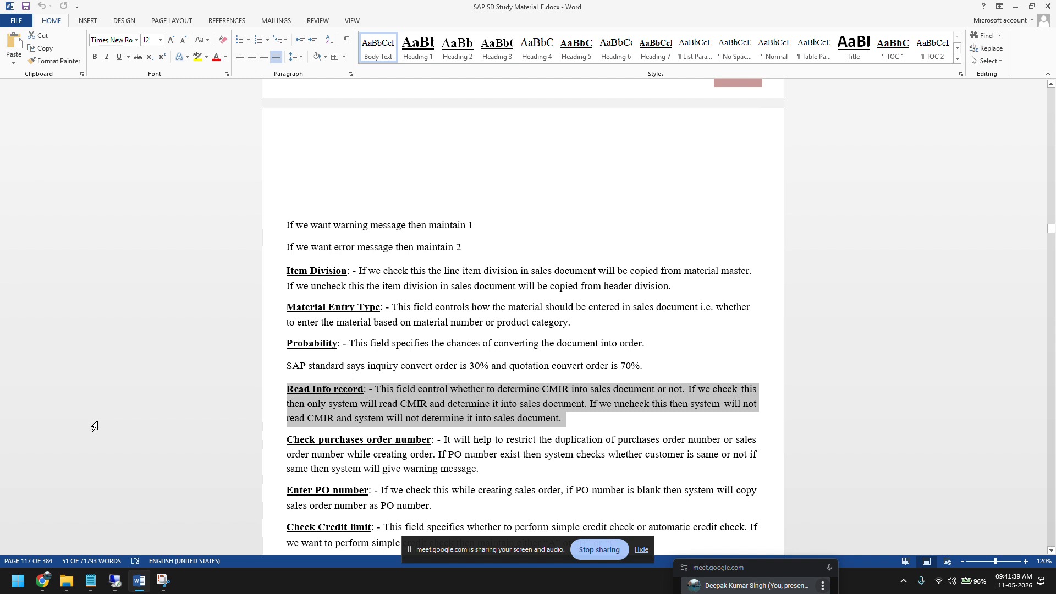
pyautogui.click(296, 403)
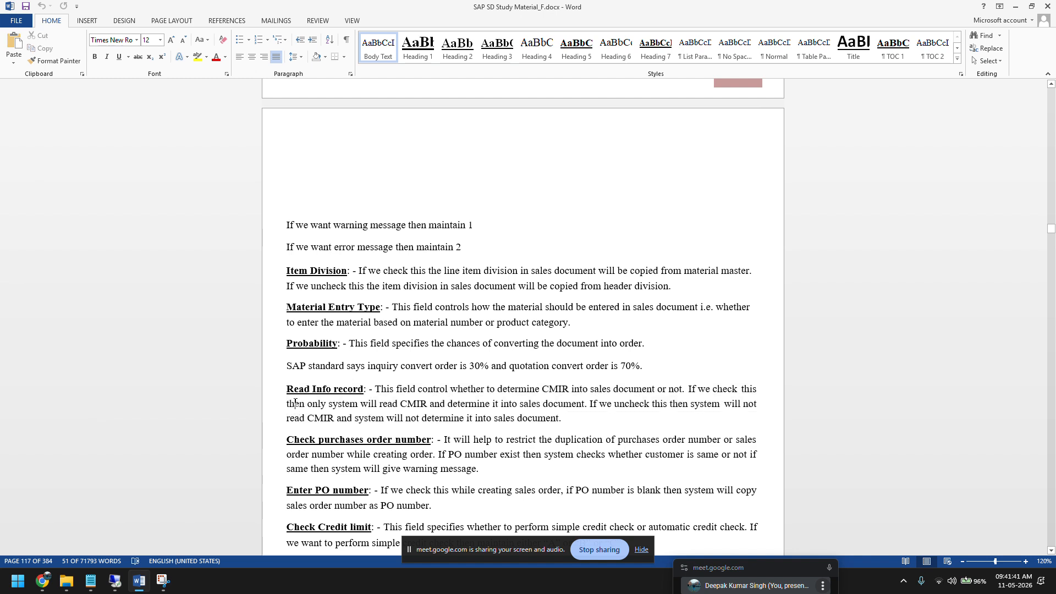
pyautogui.moveTo(287, 390); pyautogui.dragTo(349, 403)
# Step: Return to the ZOR9 order type details in the remote SAP session and disable Read info record
pyautogui.click(115, 581)
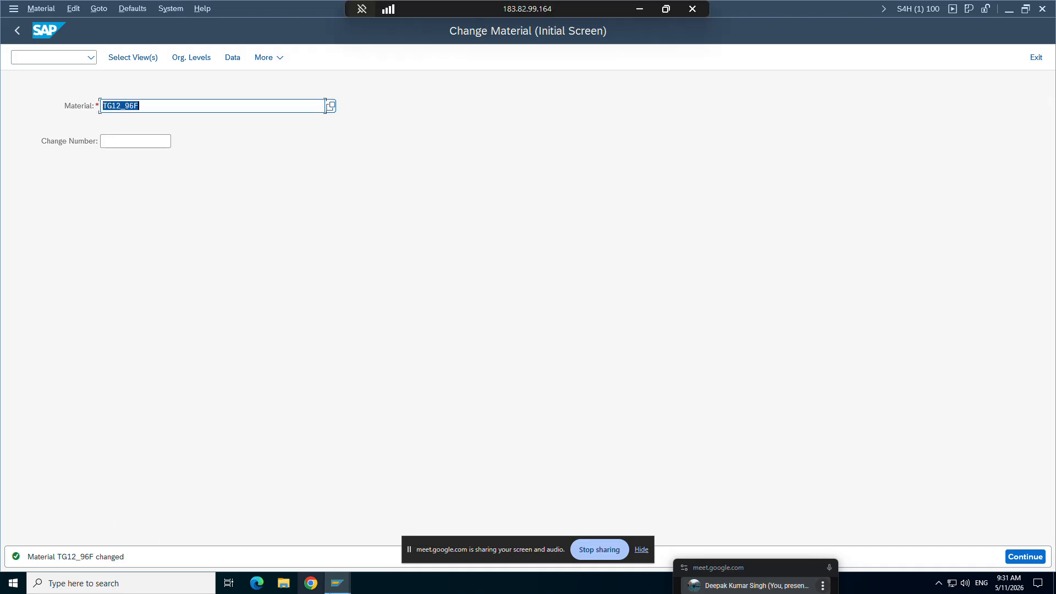
pyautogui.click(337, 583)
pyautogui.click(139, 526)
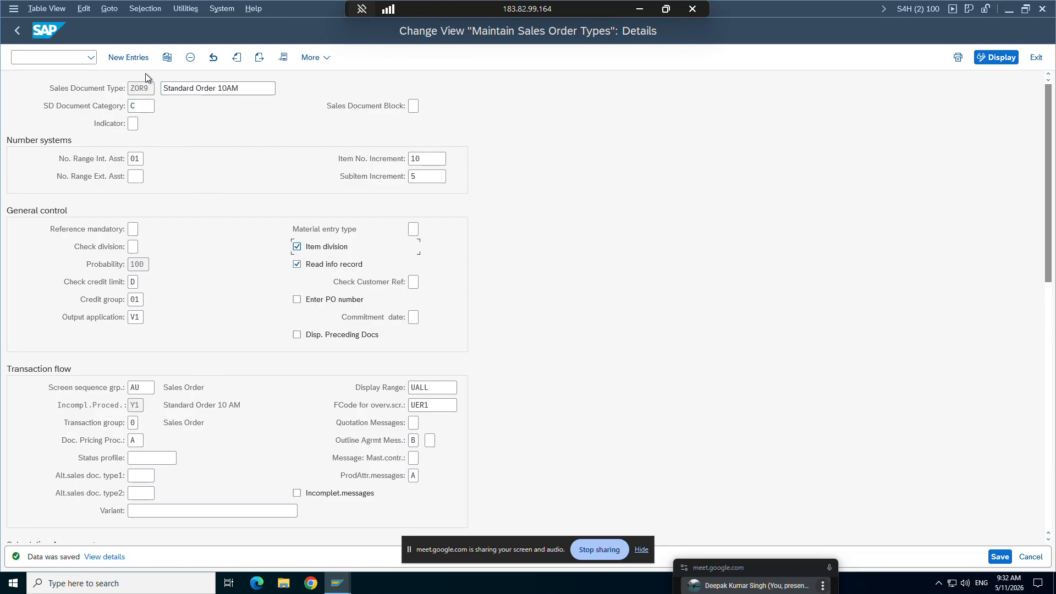
pyautogui.click(296, 265)
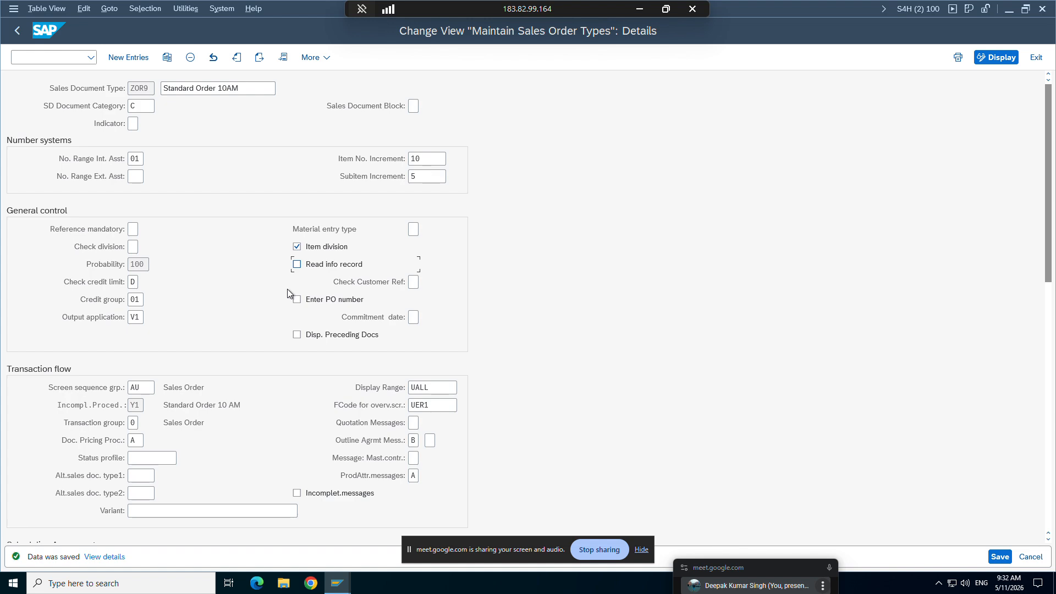
# Step: Leave the remote SAP session, open the Details.xlsx workbook maximized in Excel and go to Sheet6
pyautogui.click(638, 10)
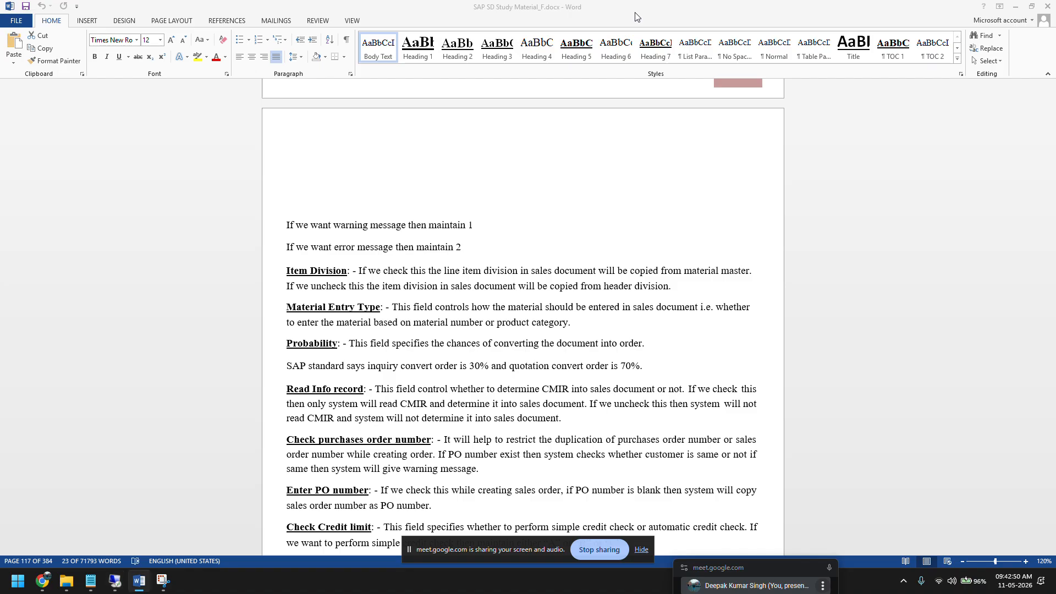
pyautogui.click(67, 581)
pyautogui.doubleClick(190, 110)
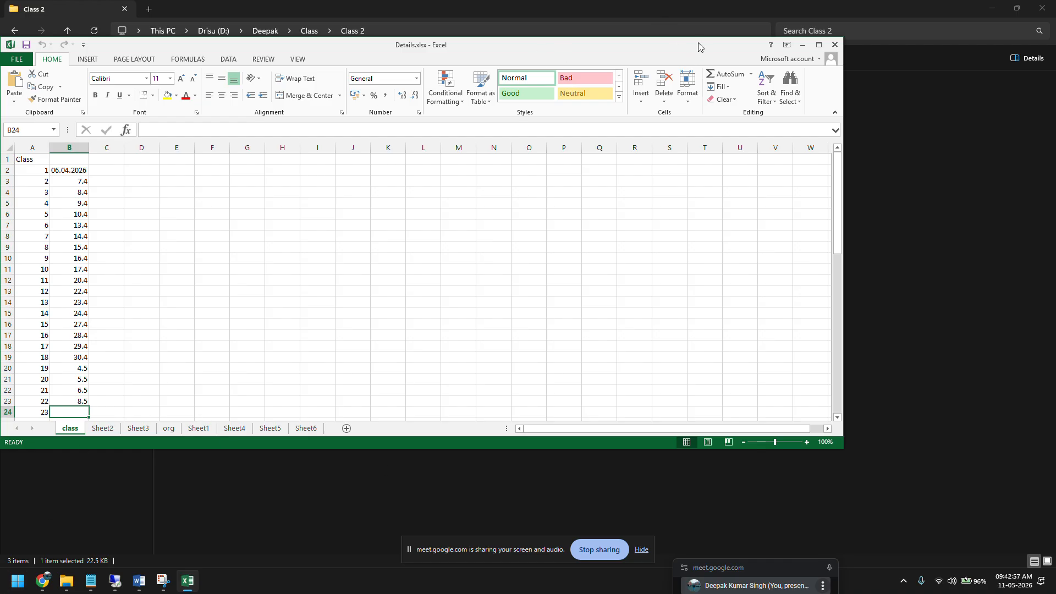
pyautogui.doubleClick(682, 50)
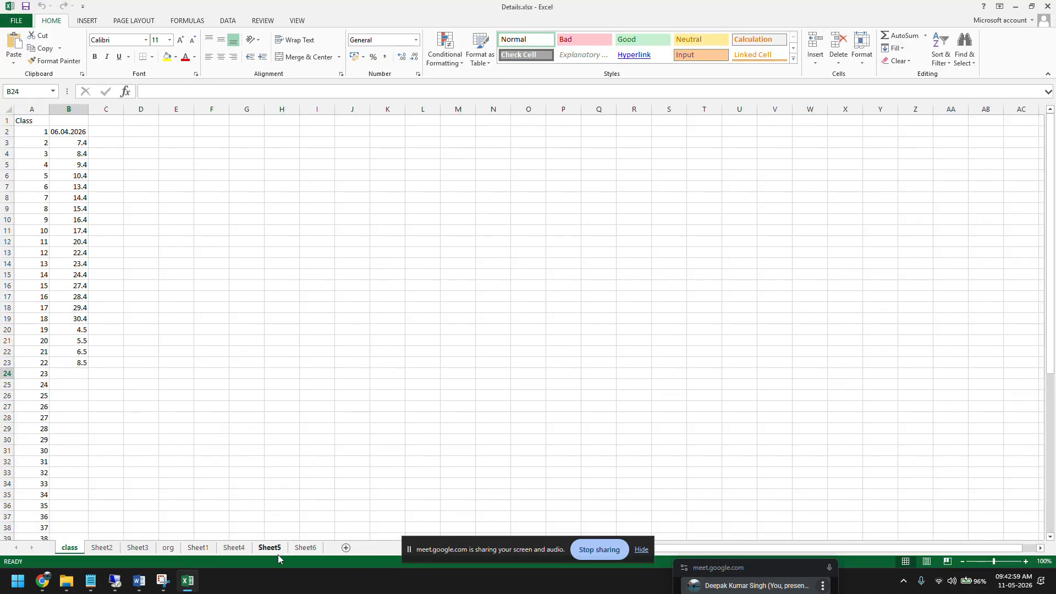
pyautogui.click(270, 547)
pyautogui.click(305, 548)
# Step: Enter CMIR in D27 of Sheet6 with 0001 beside it in E27
pyautogui.click(137, 405)
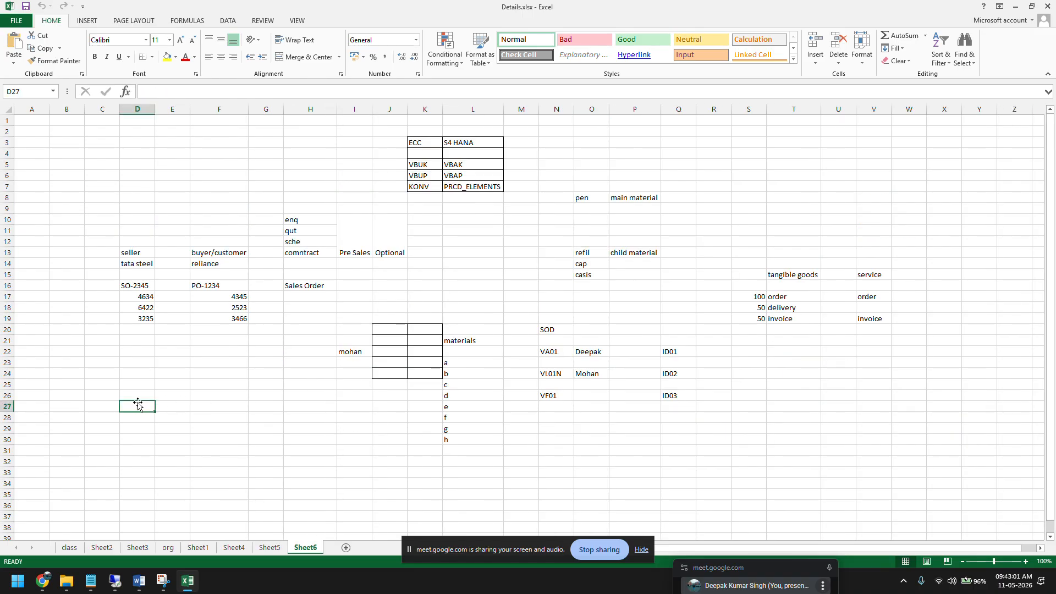
pyautogui.write('CMIR')
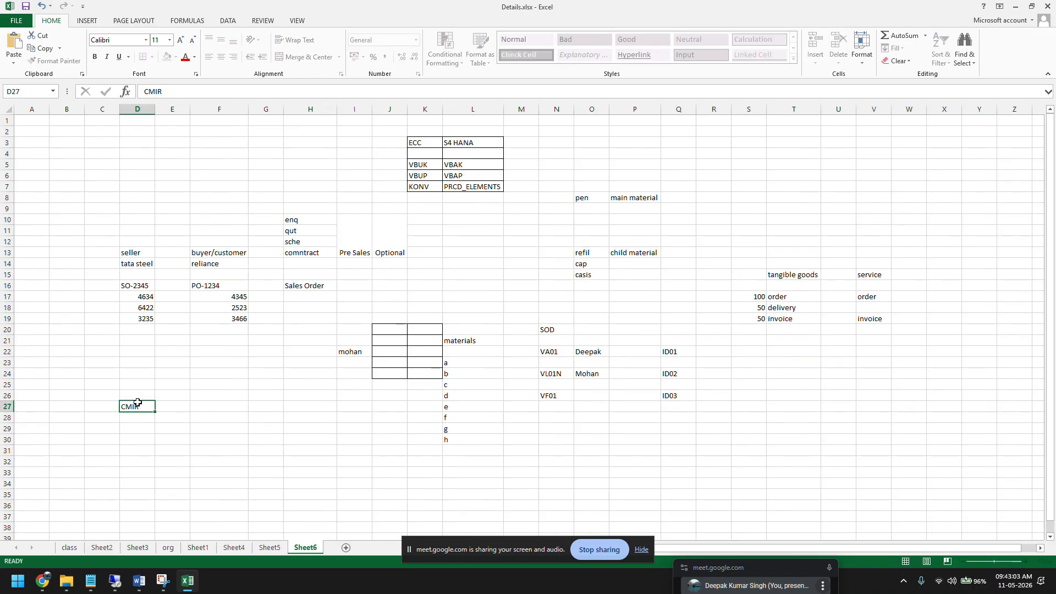
pyautogui.press('Tab')
pyautogui.write('0001')
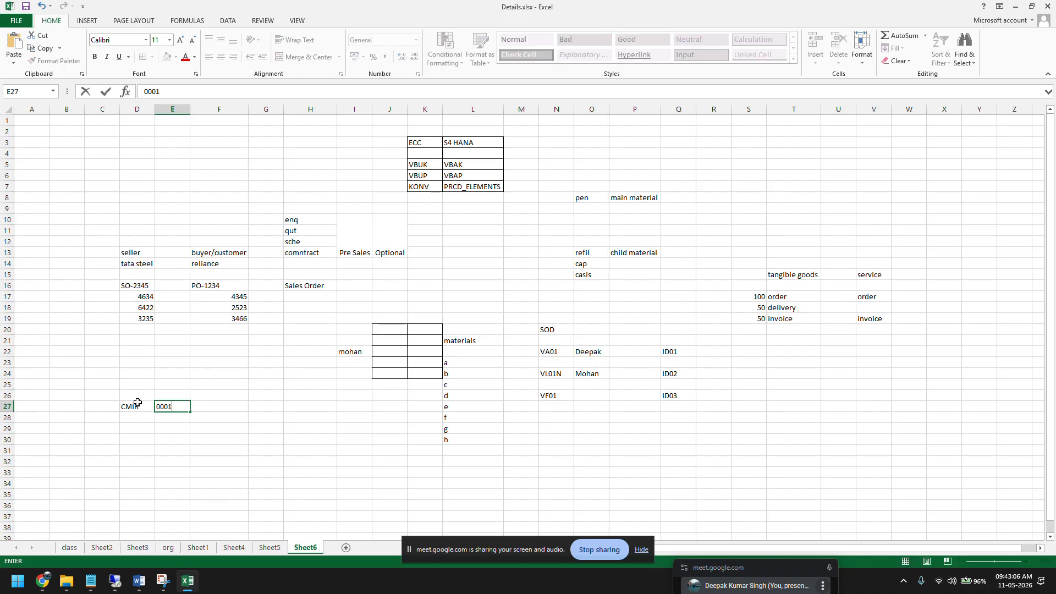
pyautogui.press('Return')
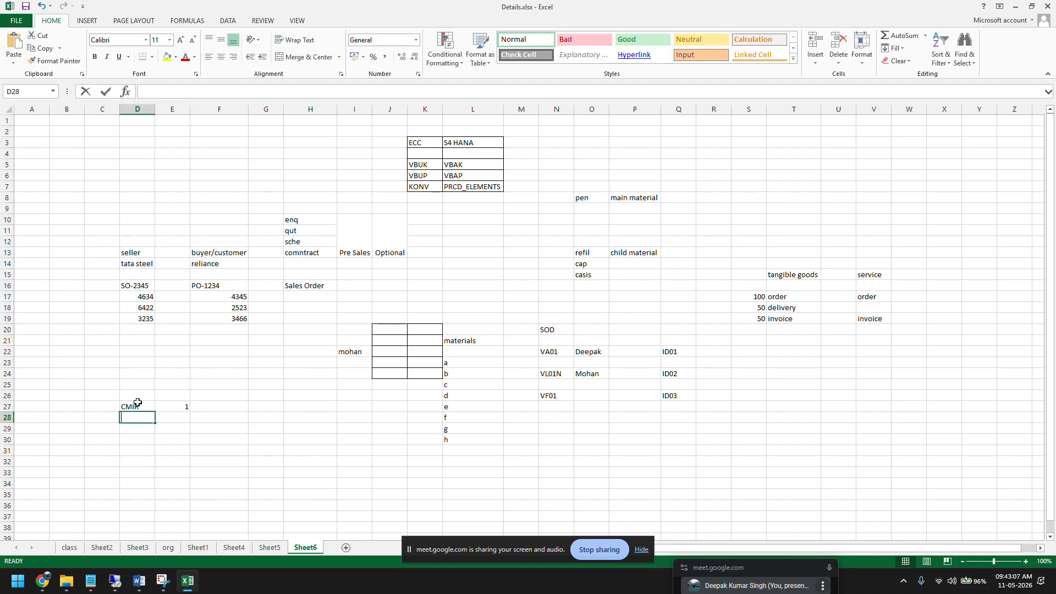
# Step: Enter Customer Master in D28 with 0002 as text in E28
pyautogui.write('Customer Mase')
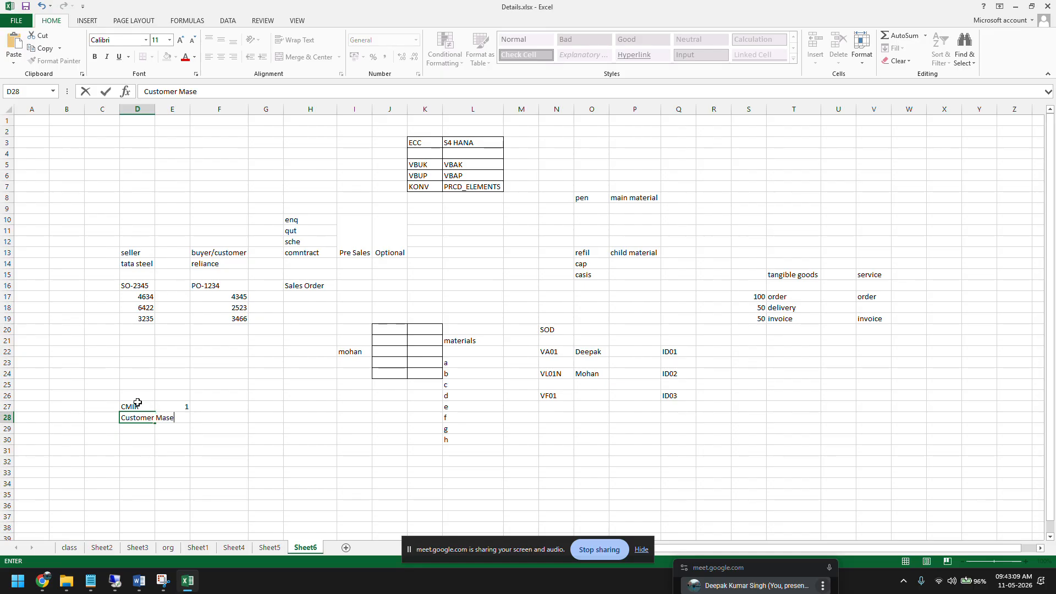
pyautogui.press('BackSpace')
pyautogui.write('ter')
pyautogui.press('Tab')
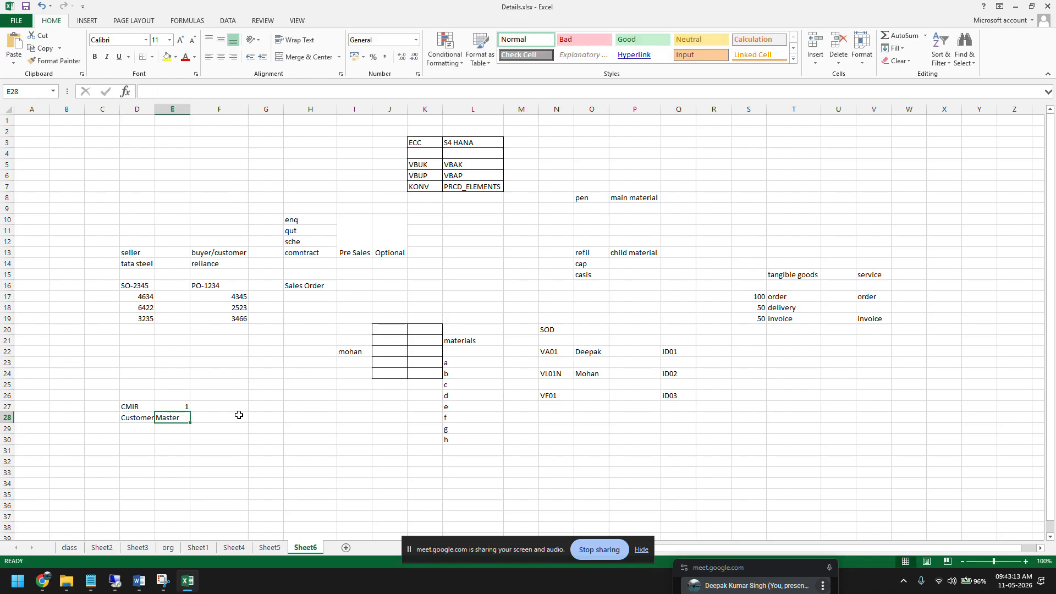
pyautogui.write("'00")
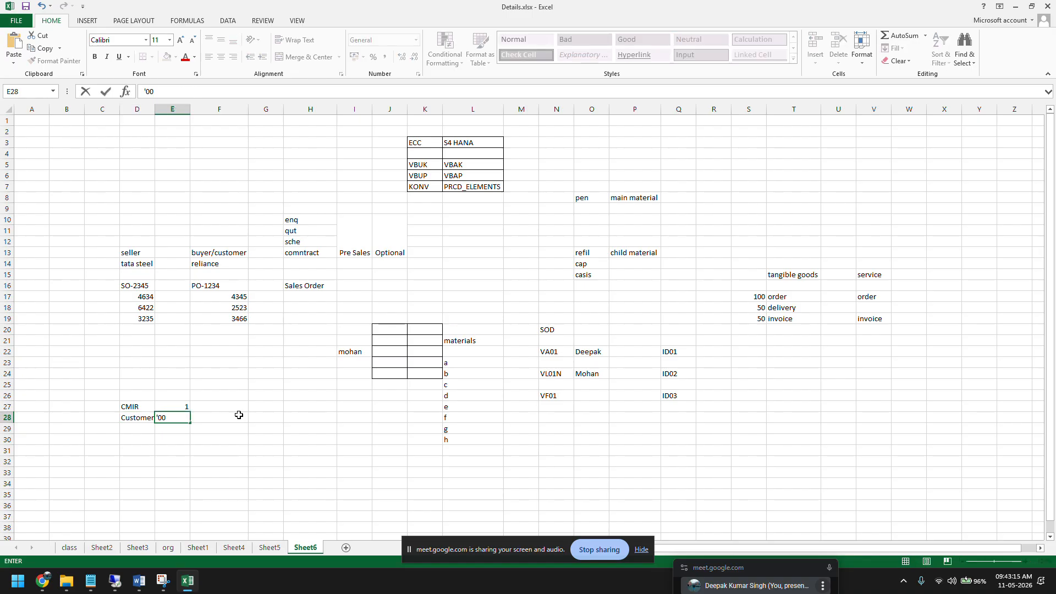
pyautogui.write('02')
pyautogui.press('Return')
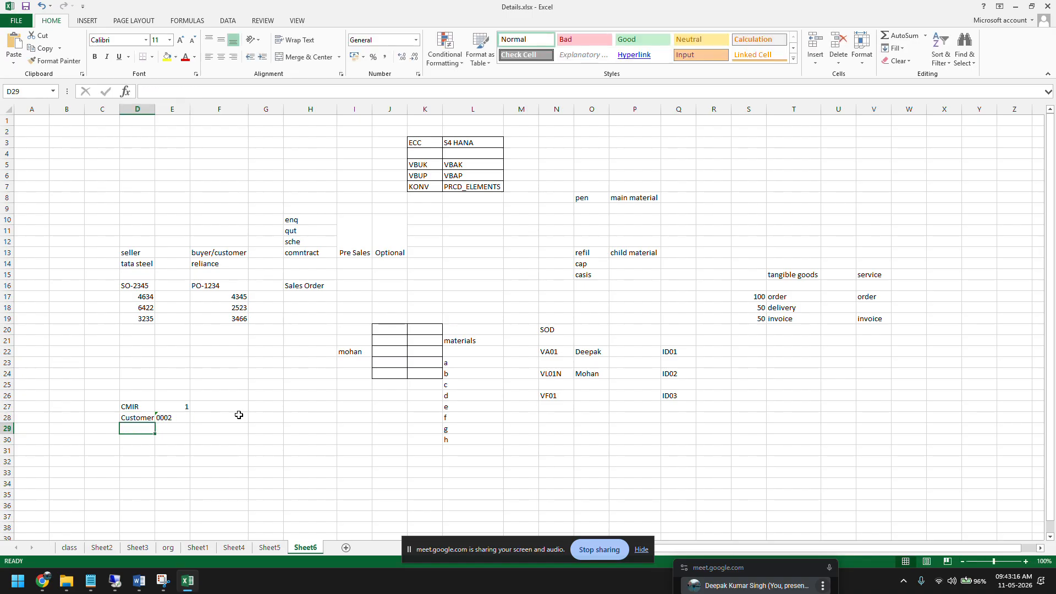
# Step: Change the CMIR value in E27 to 0001 stored as text to keep its leading zeros
pyautogui.doubleClick(175, 407)
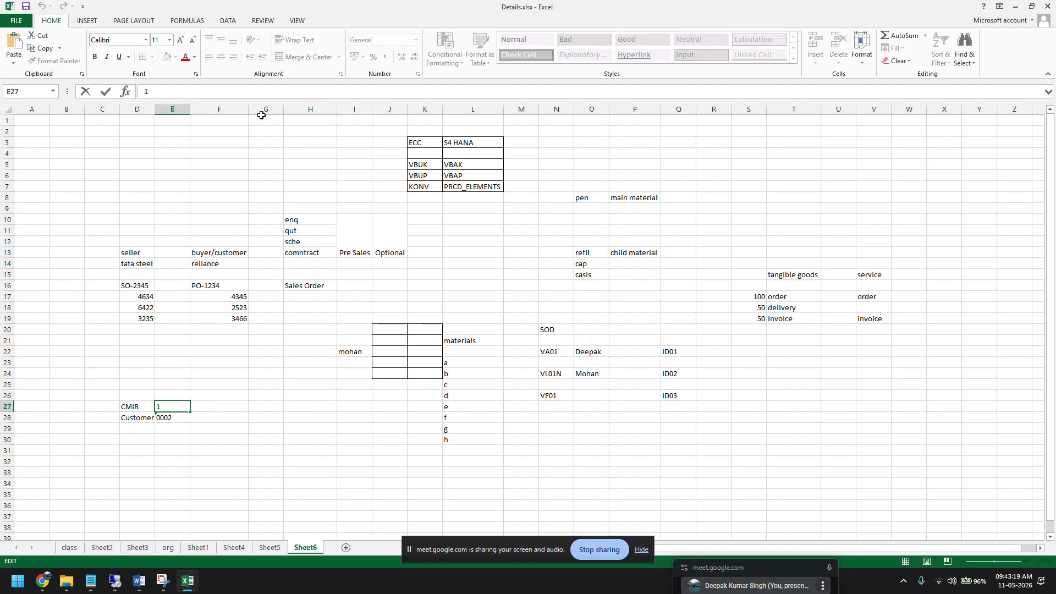
pyautogui.press('Home')
pyautogui.write("'000")
pyautogui.press('Return')
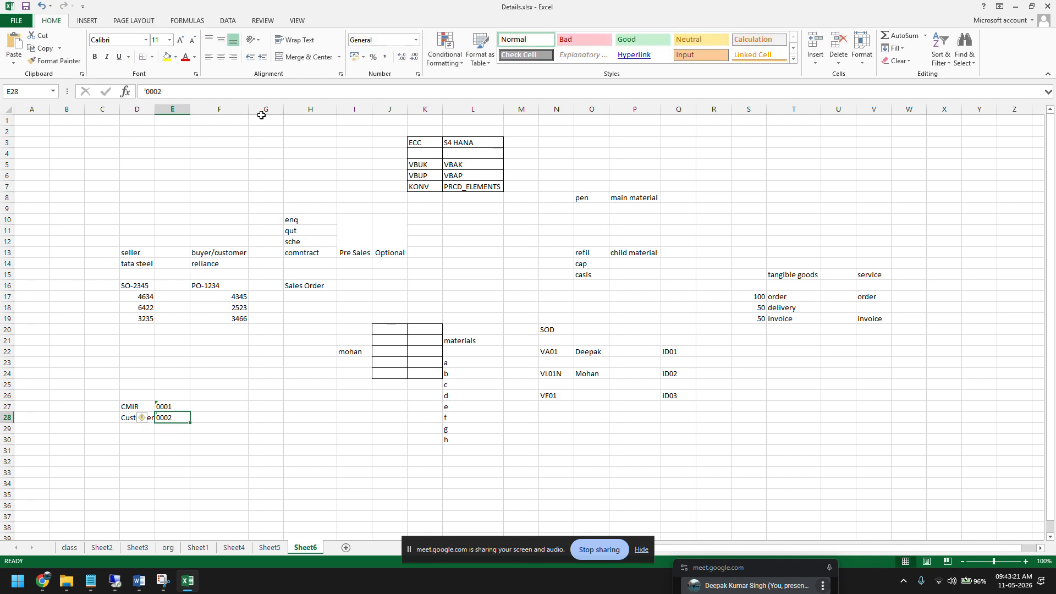
# Step: Enter Mayerial in D29 with 0003 as text in E29
pyautogui.click(130, 427)
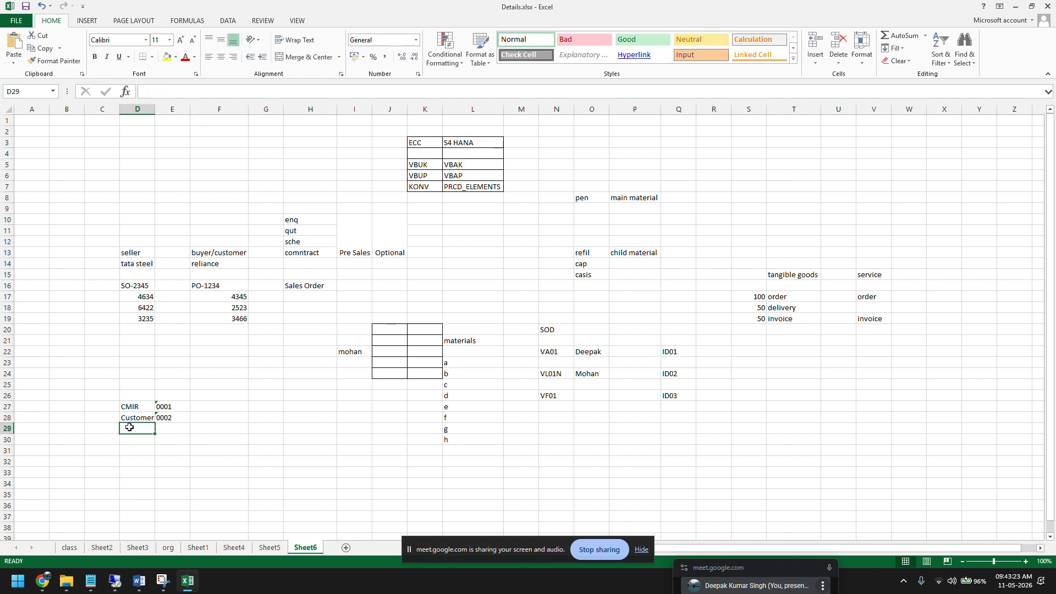
pyautogui.write('Mayerial')
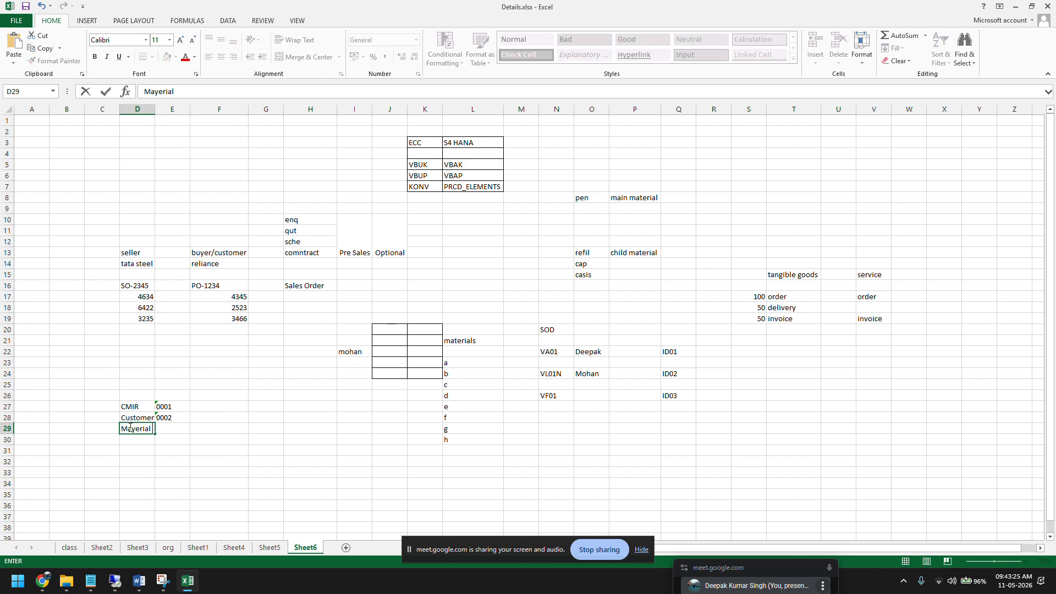
pyautogui.click(172, 427)
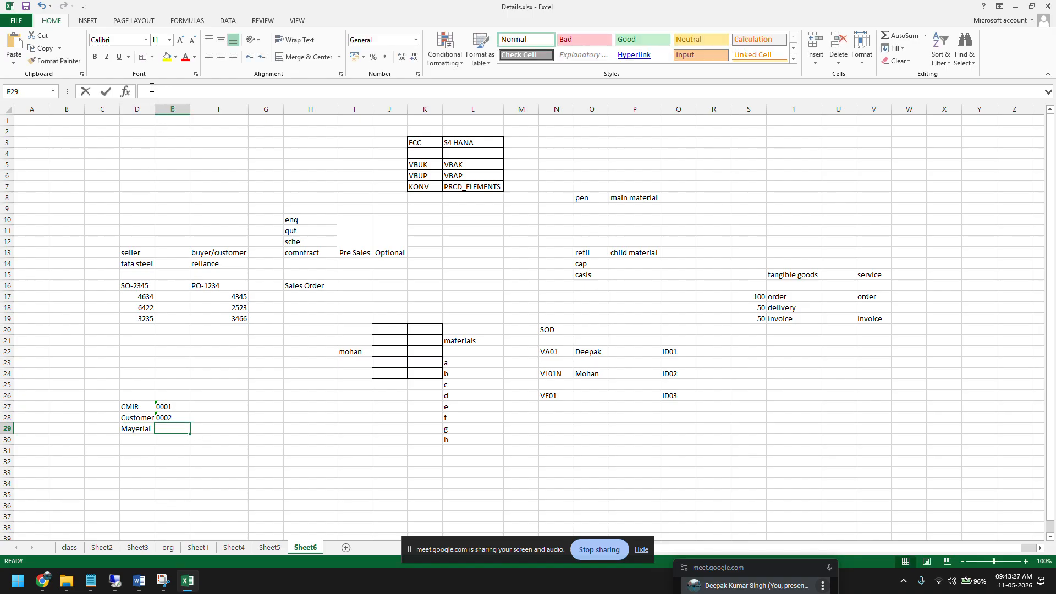
pyautogui.write("'0003")
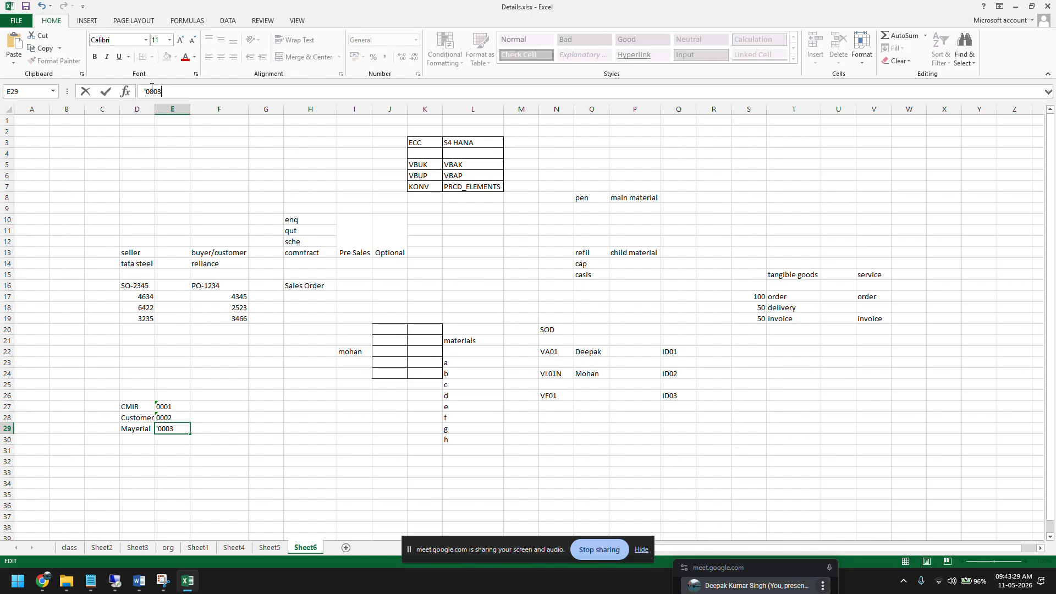
pyautogui.press('Return')
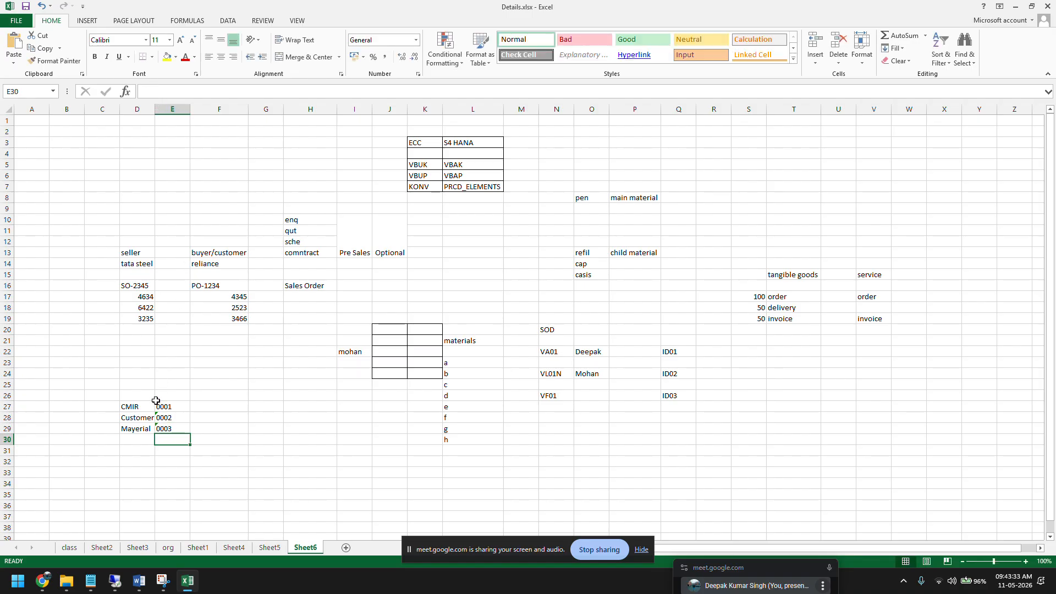
# Step: Widen column D to fit the Customer Master label and correct the label in D29 to Material
pyautogui.moveTo(154, 108); pyautogui.dragTo(205, 108)
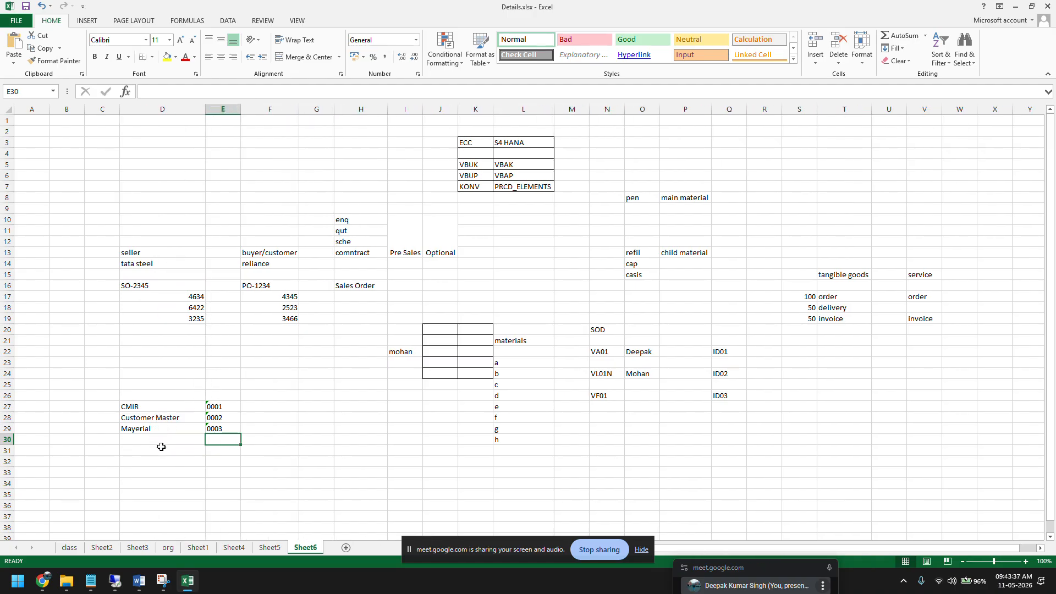
pyautogui.click(131, 430)
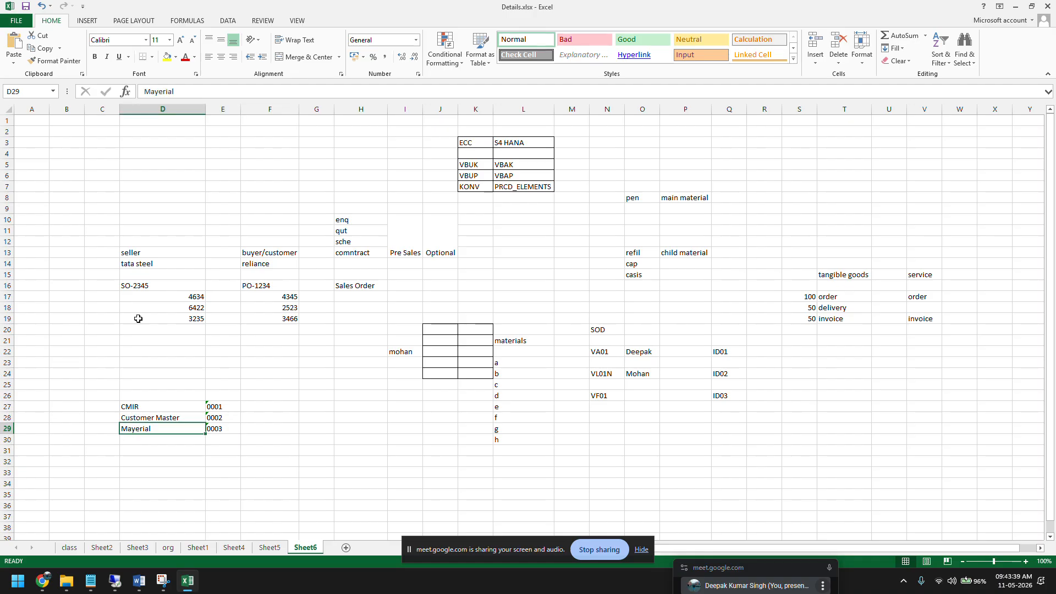
pyautogui.click(157, 91)
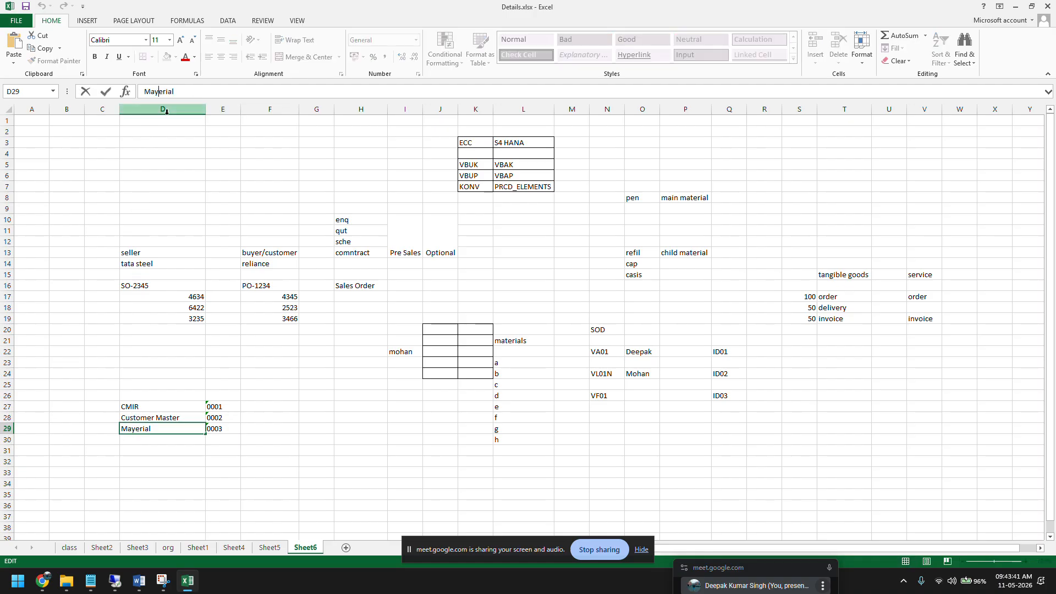
pyautogui.press('BackSpace')
pyautogui.write('t')
pyautogui.click(165, 459)
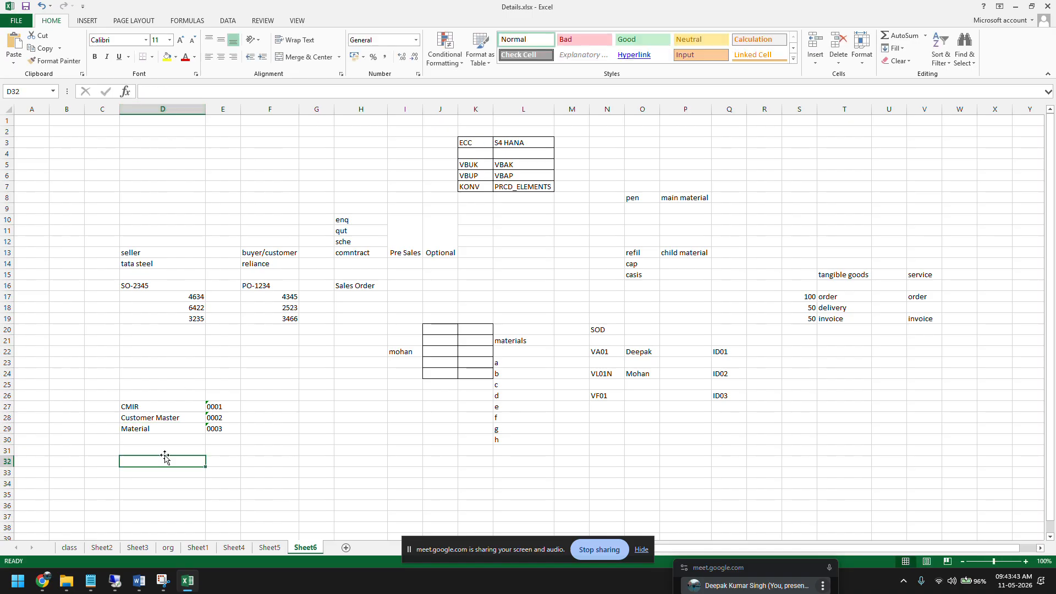
# Step: Number the CMIR, Customer Master and Material rows 1, 2 and 3 in C27 to C29
pyautogui.click(5, 406)
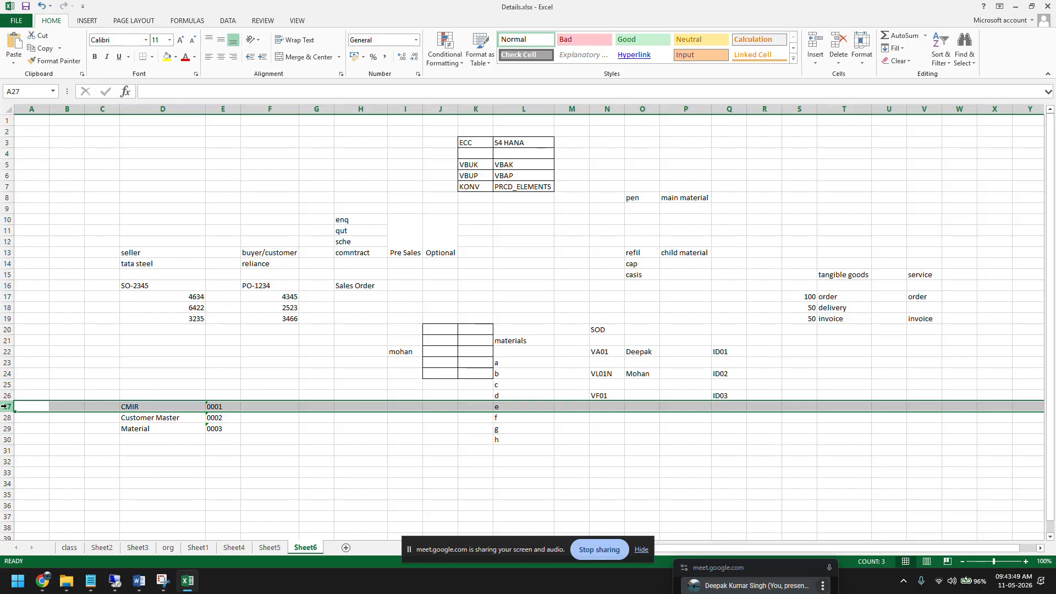
pyautogui.click(103, 407)
pyautogui.write('1')
pyautogui.press('Return')
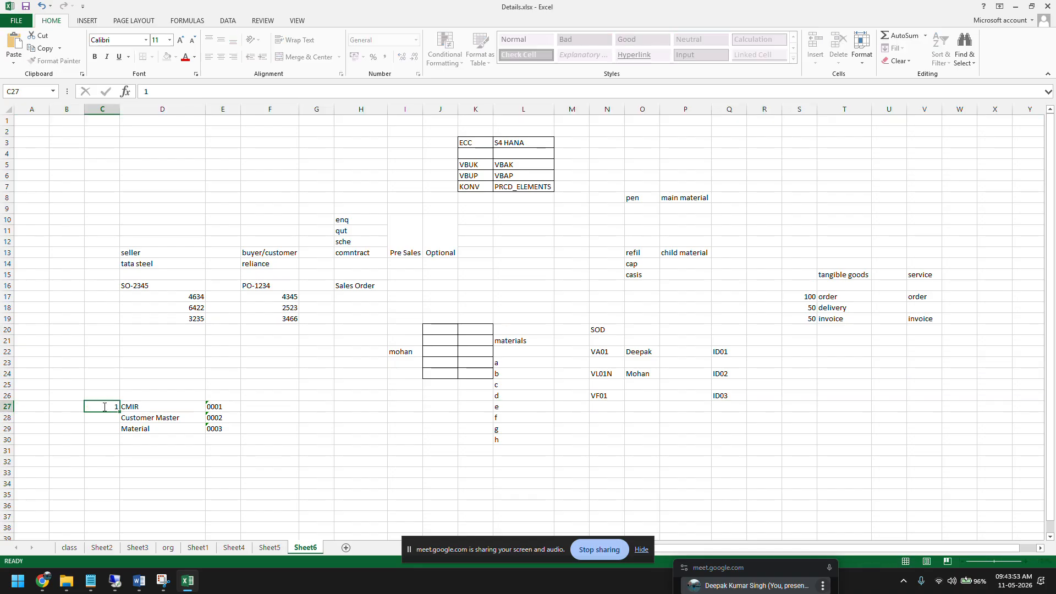
pyautogui.write('2')
pyautogui.press('Return')
pyautogui.write('3')
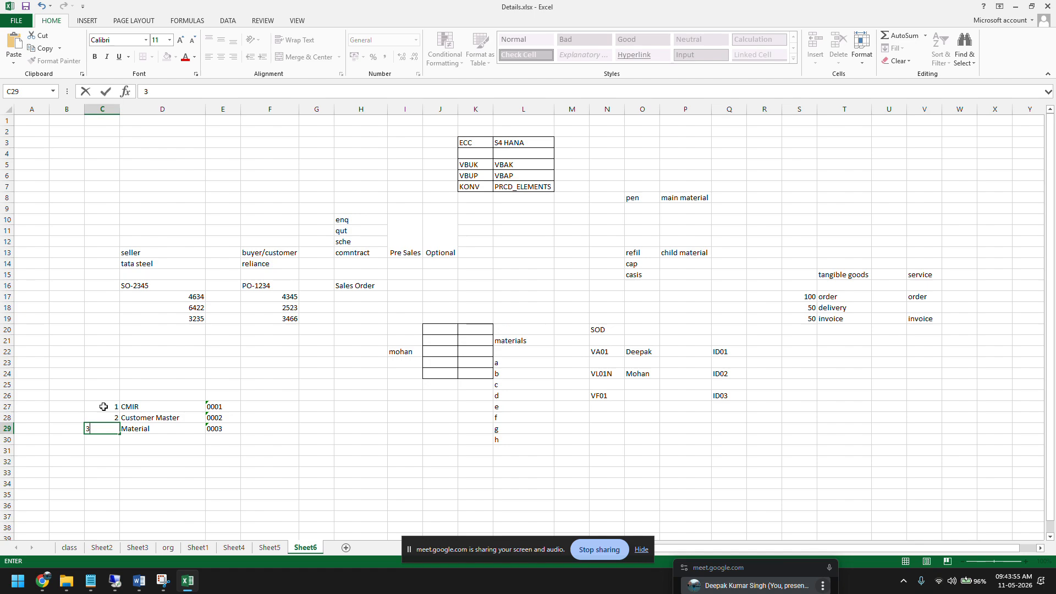
pyautogui.press('Return')
# Step: Compare the CMIR row in the Excel sheet with the Read info record setting in the remote SAP session's ZOR9 details
pyautogui.click(115, 581)
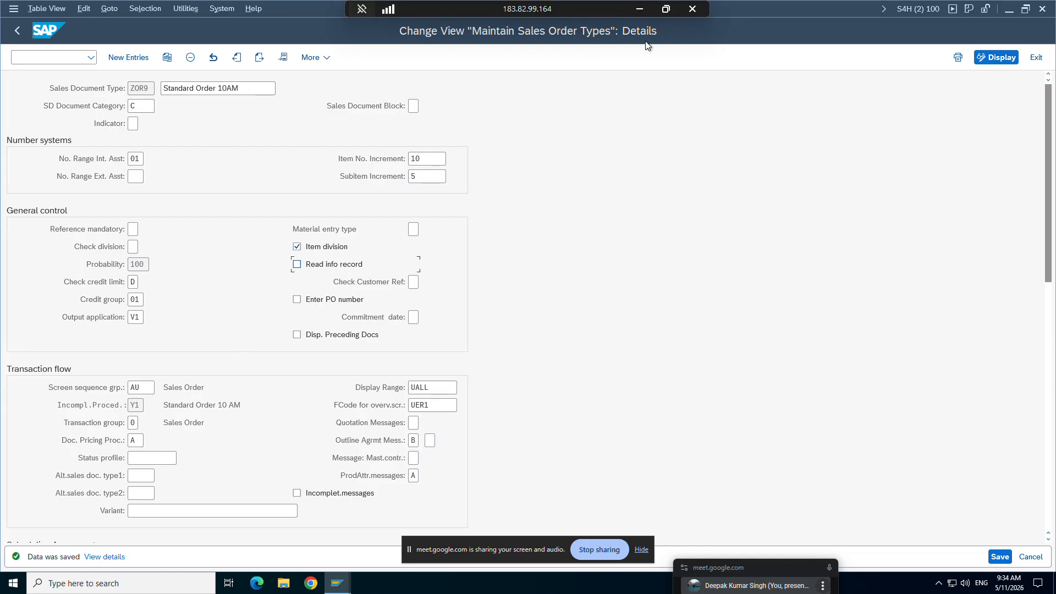
pyautogui.click(640, 9)
pyautogui.click(107, 408)
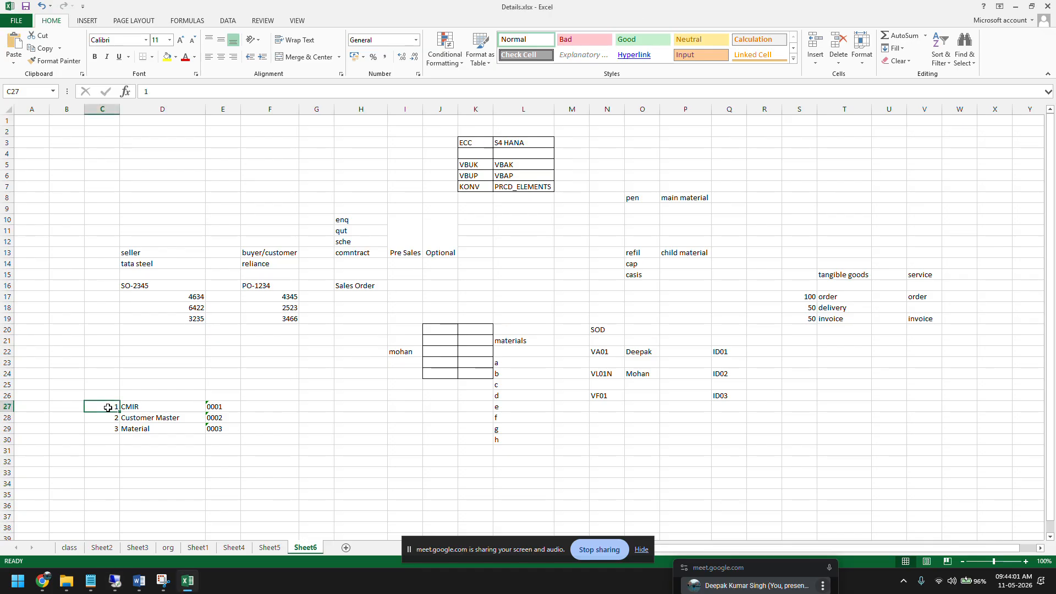
pyautogui.click(7, 407)
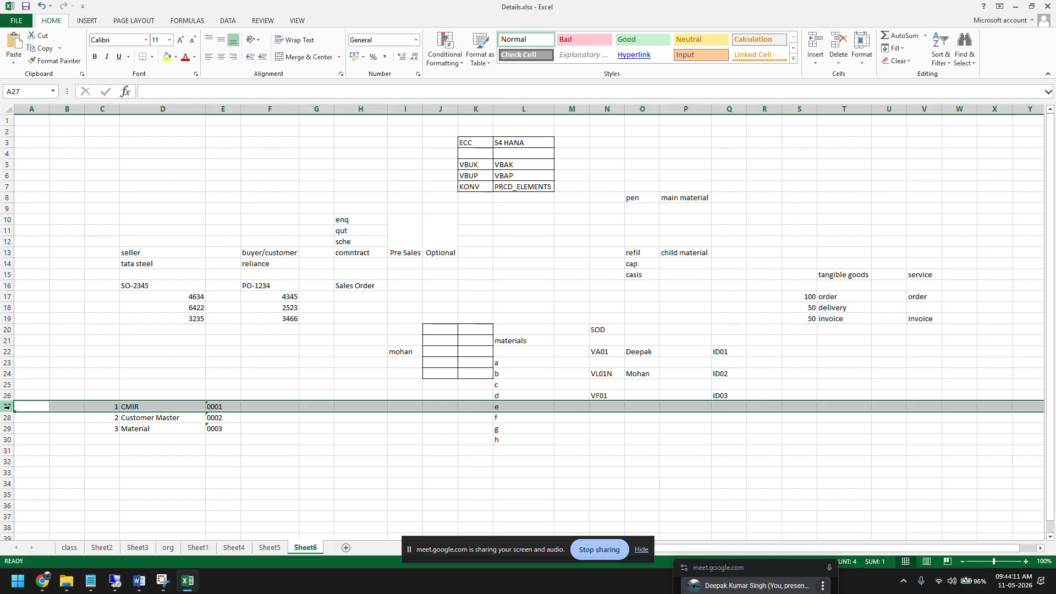
pyautogui.click(114, 582)
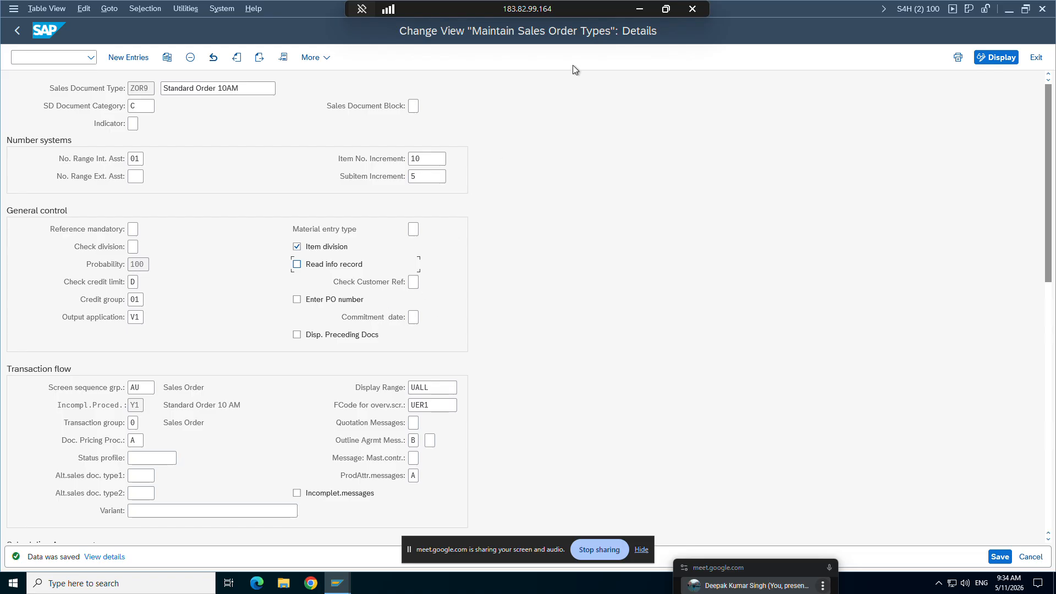
# Step: Review the Check purchases order number and Enter PO number explanations in the Word study notes, and return to the remote SAP session
pyautogui.click(640, 10)
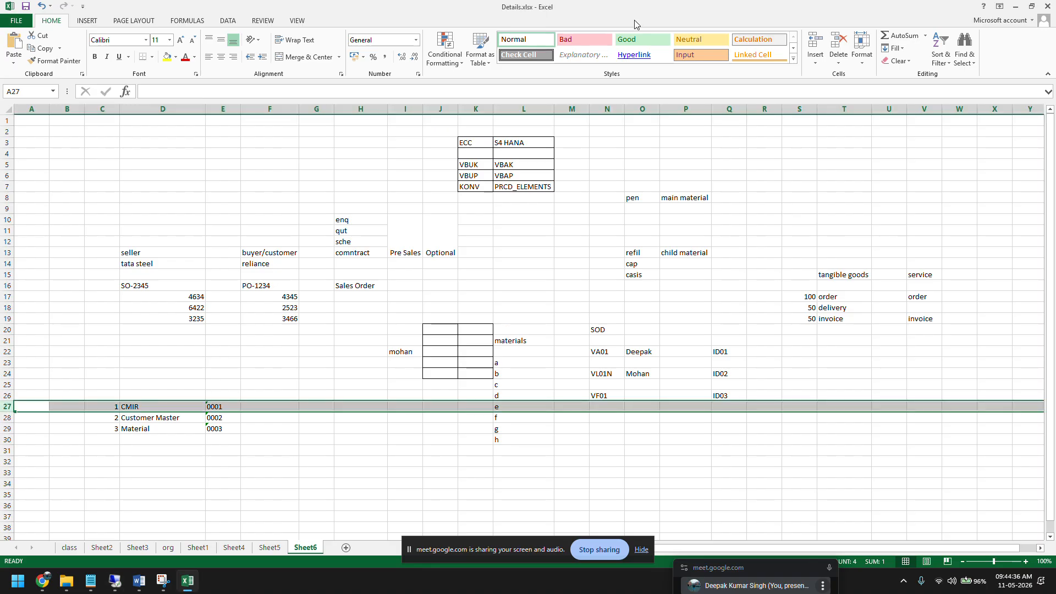
pyautogui.click(138, 580)
pyautogui.scroll(-2, 330, 361)
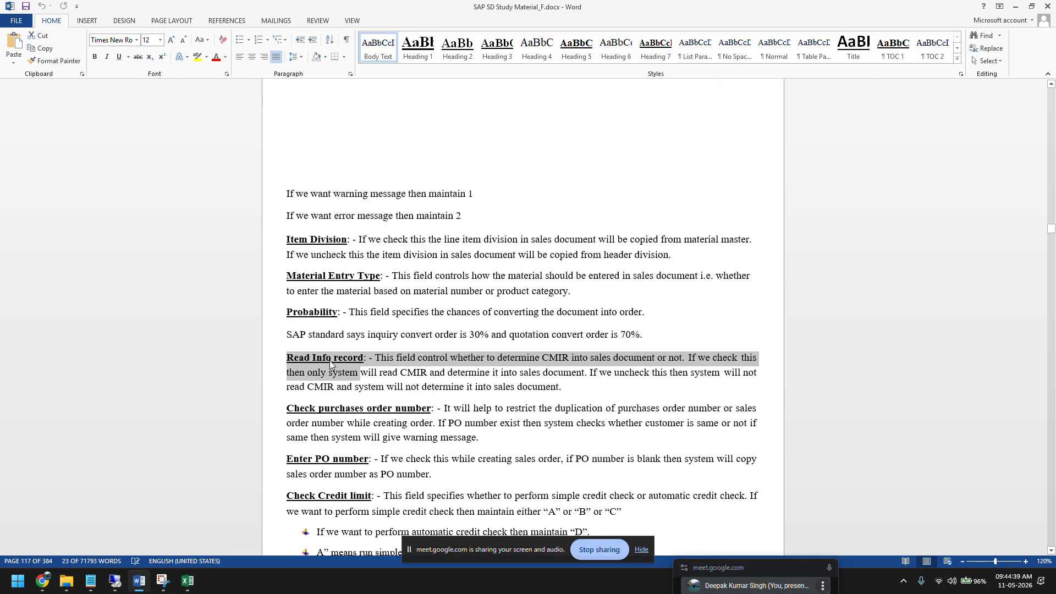
pyautogui.scroll(-1, 330, 360)
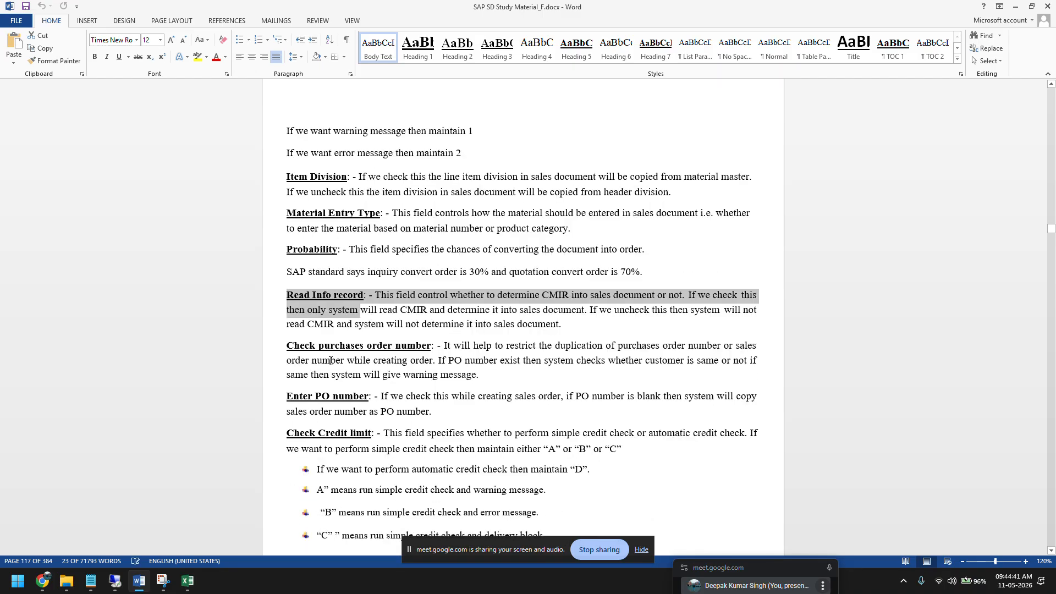
pyautogui.moveTo(477, 376); pyautogui.dragTo(287, 346)
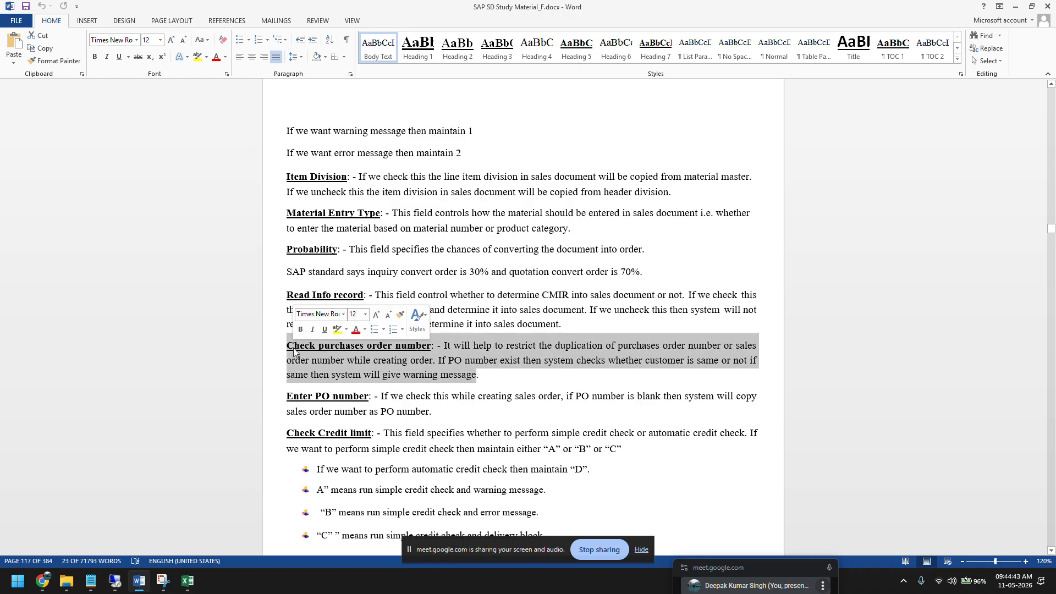
pyautogui.click(442, 416)
pyautogui.moveTo(441, 416); pyautogui.dragTo(301, 400)
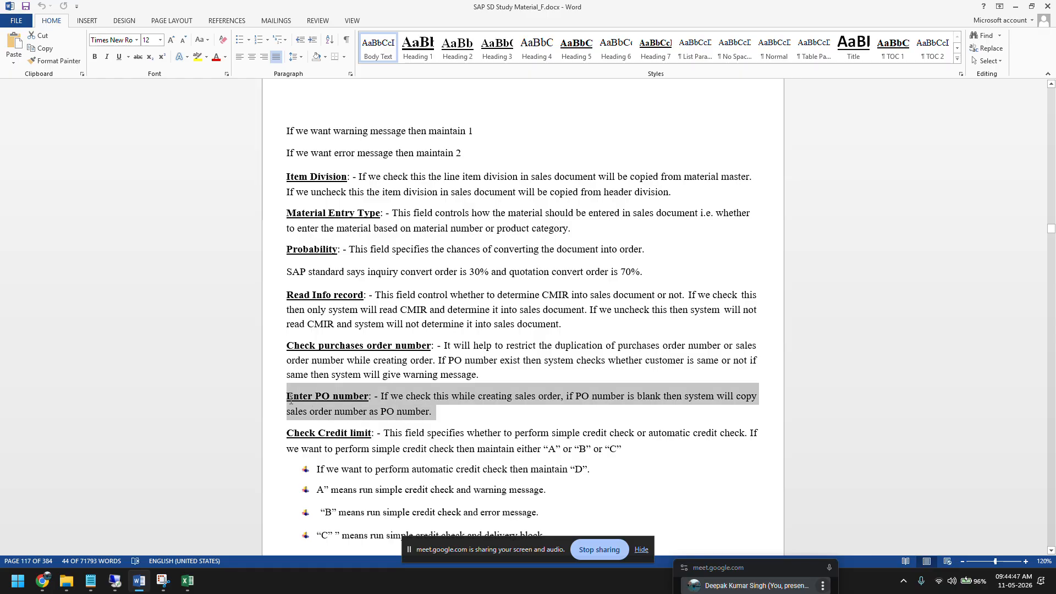
pyautogui.click(115, 580)
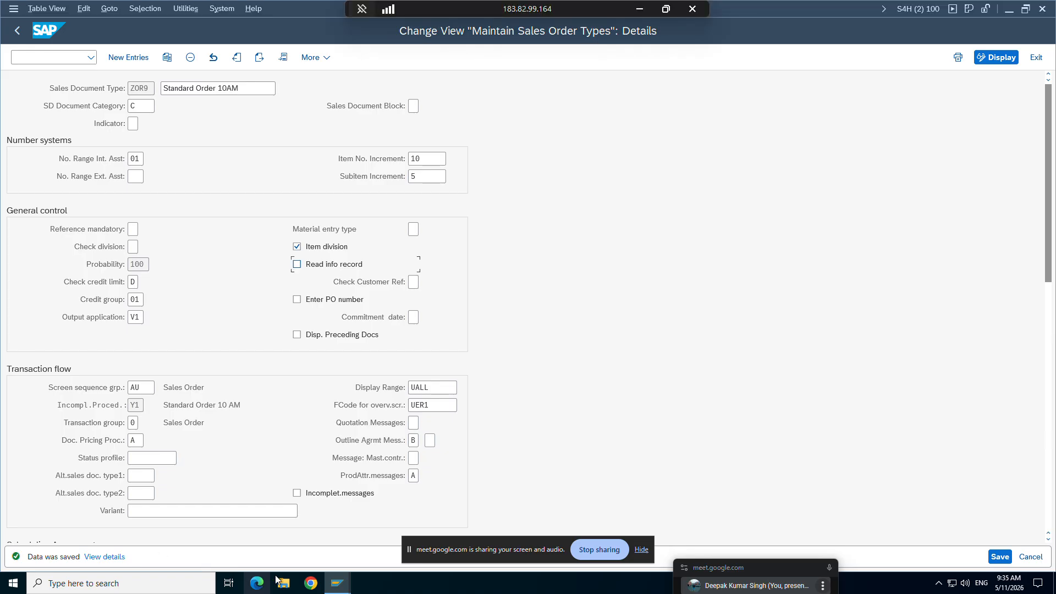
# Step: Switch to the order creation session and start a new Standard Order 10AM with transaction VA01, placing the cursor in Cust. Reference
pyautogui.moveTo(337, 583)
pyautogui.click(266, 530)
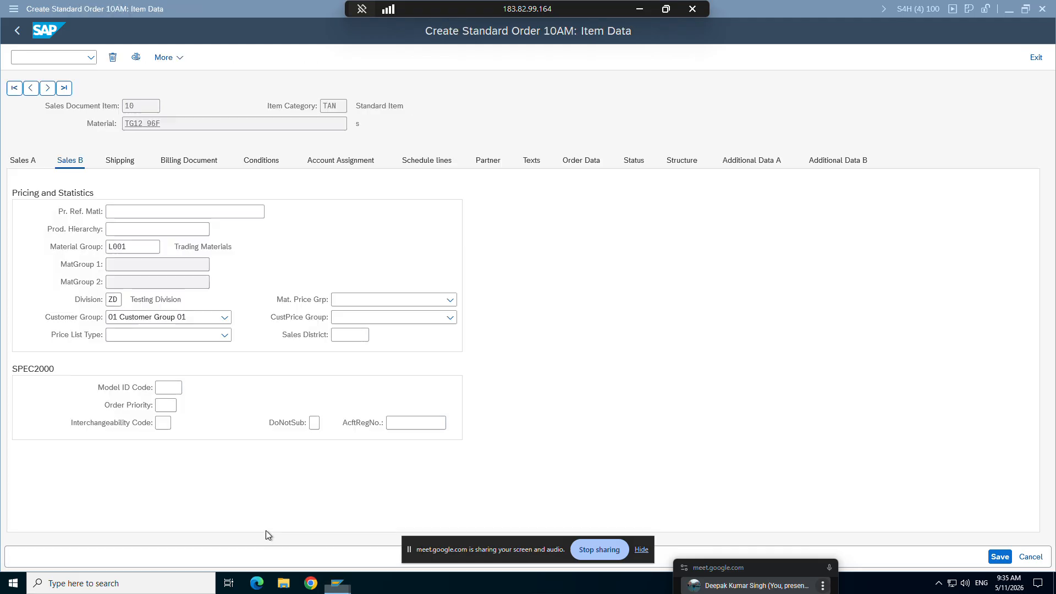
pyautogui.click(43, 56)
pyautogui.write('v')
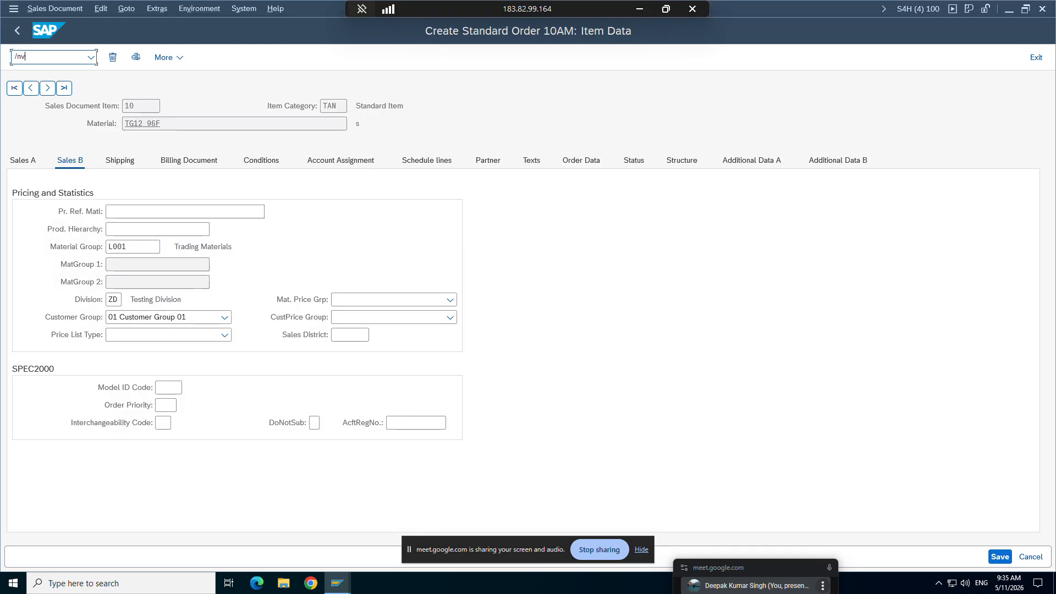
pyautogui.write("a0'")
pyautogui.write('1')
pyautogui.press('Return')
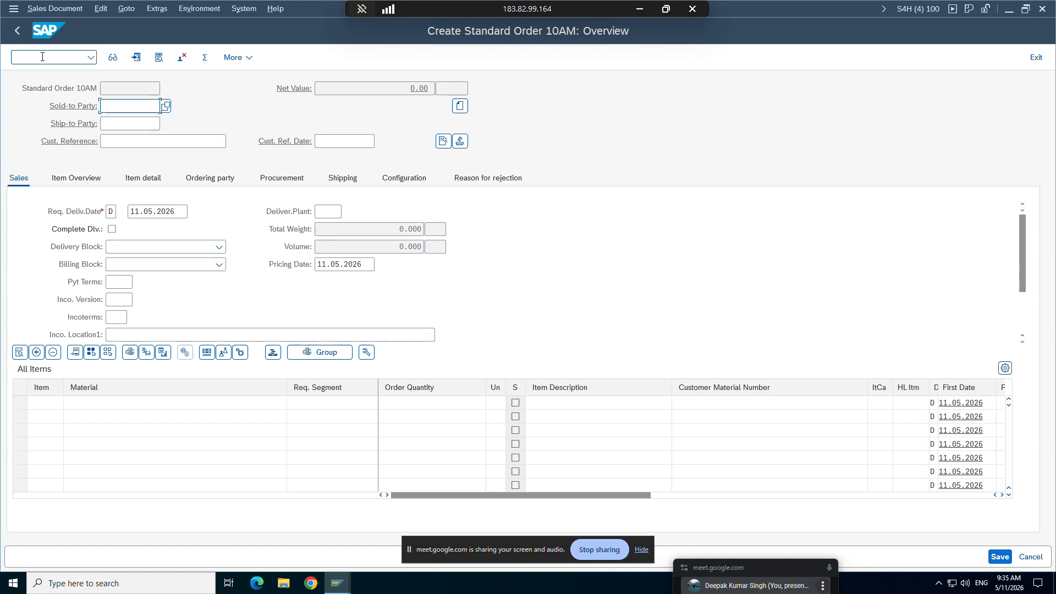
pyautogui.click(129, 139)
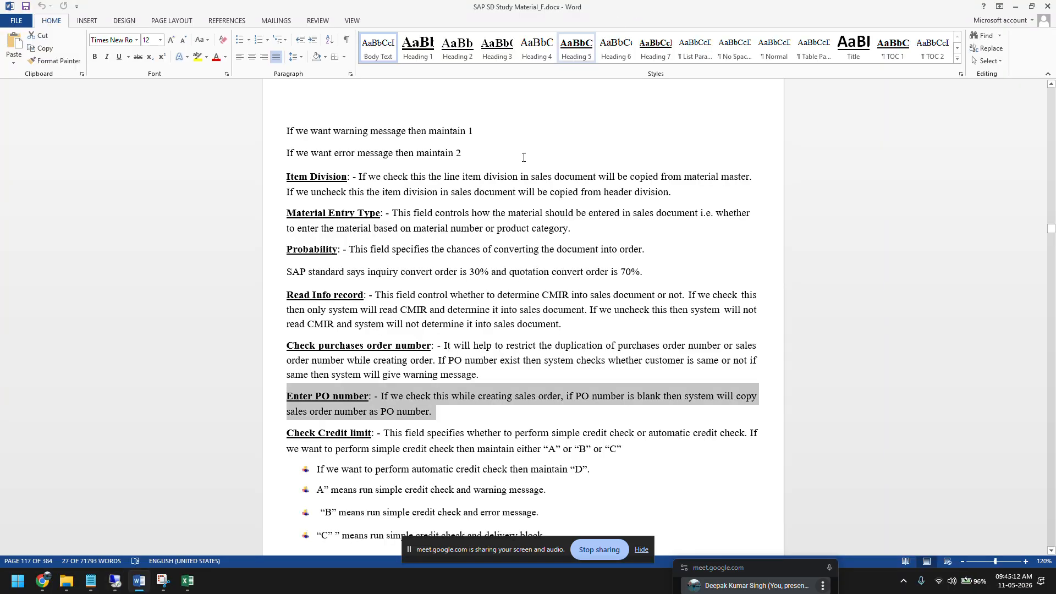
# Step: Highlight the Enter PO number explanation in the Word study notes and return to the remote SAP session
pyautogui.click(640, 9)
pyautogui.moveTo(427, 415); pyautogui.dragTo(286, 397)
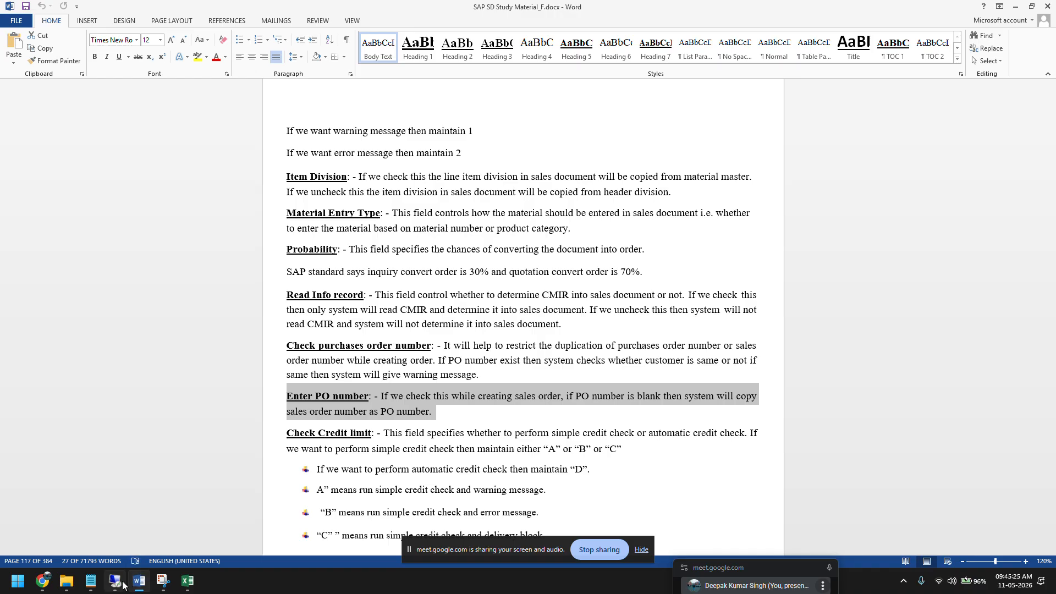
pyautogui.click(116, 581)
# Step: View the possible values for Check Customer Ref in ZOR9's details and close the list without choosing one
pyautogui.moveTo(337, 582)
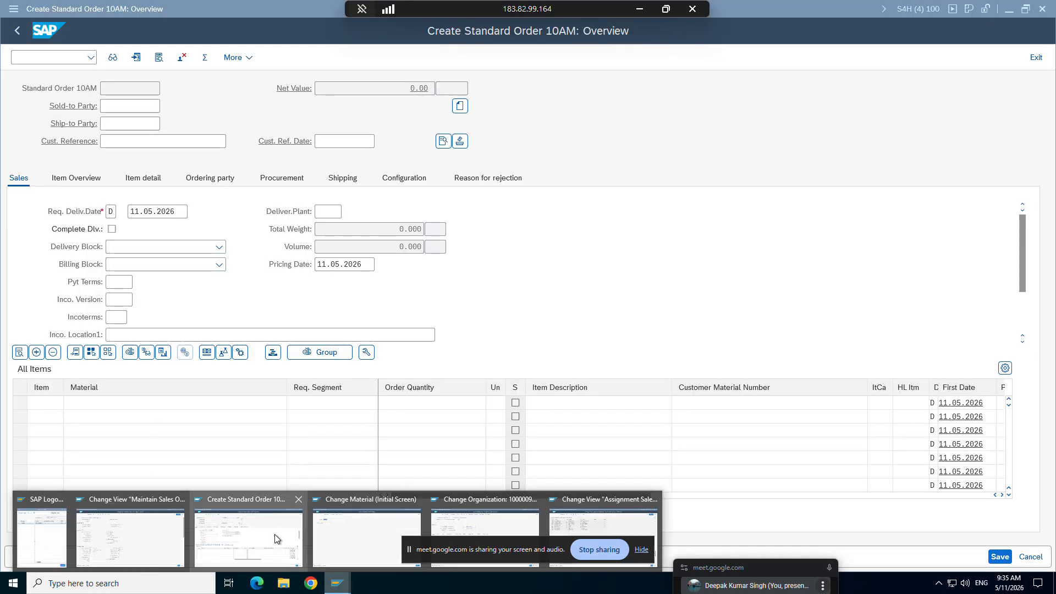
pyautogui.click(157, 527)
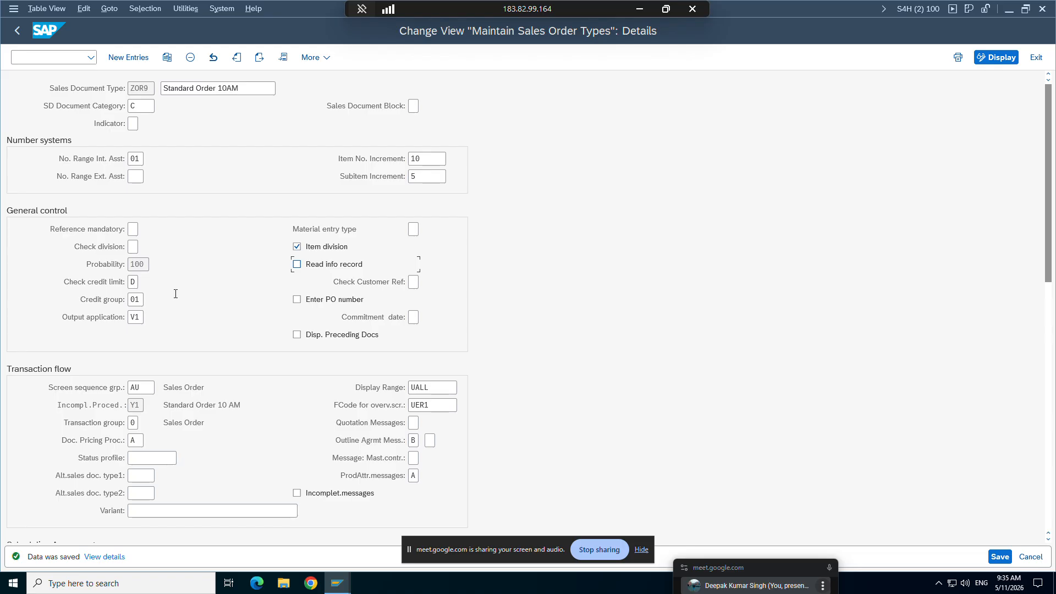
pyautogui.click(416, 282)
pyautogui.click(423, 284)
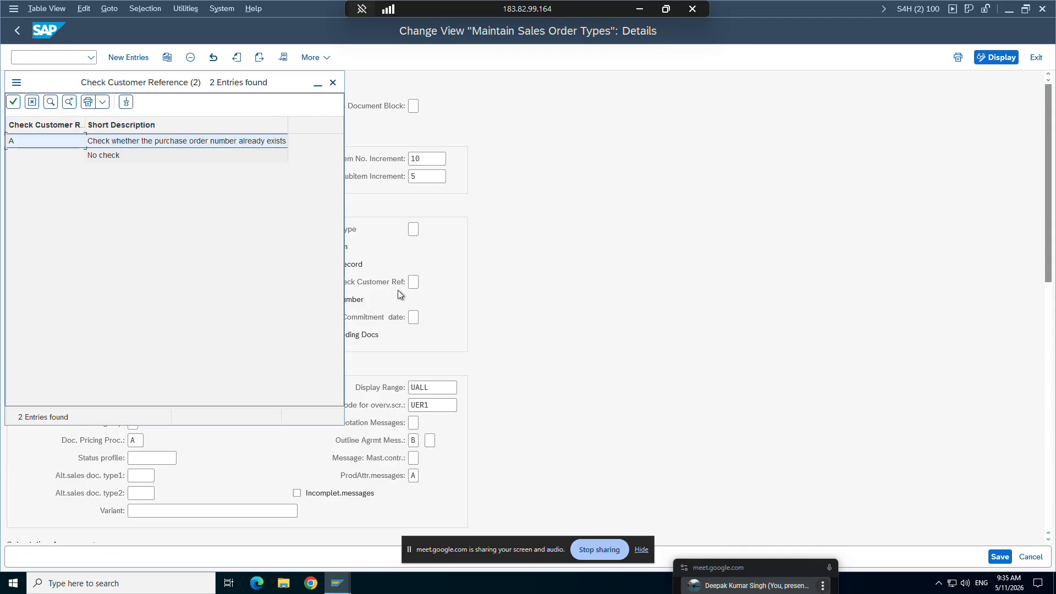
pyautogui.click(32, 102)
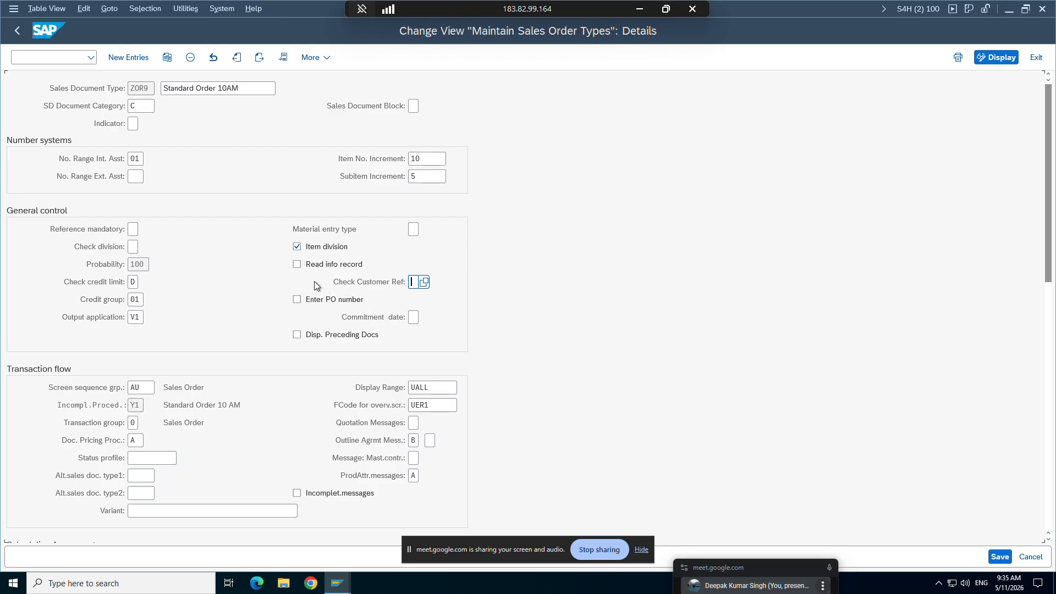
# Step: Return to the new Standard Order 10AM and enter the suggested customer number as sold-to party
pyautogui.click(639, 8)
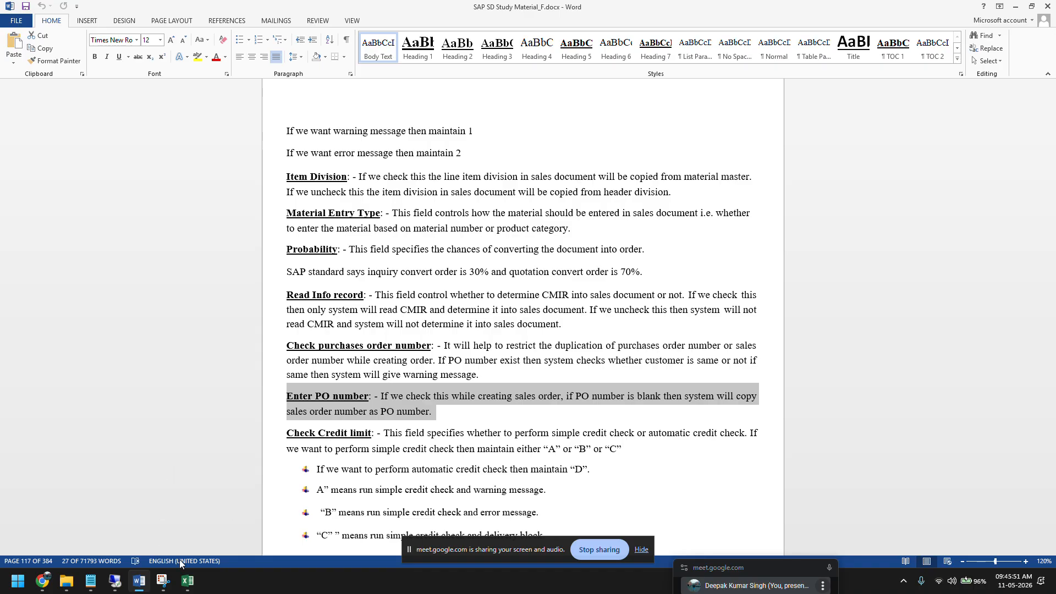
pyautogui.click(114, 581)
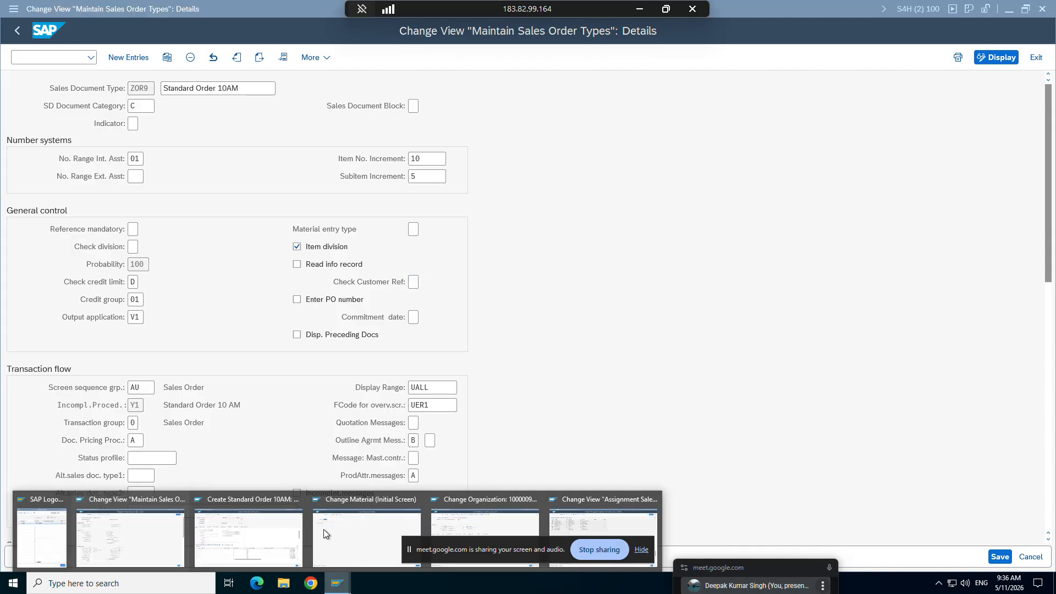
pyautogui.click(258, 536)
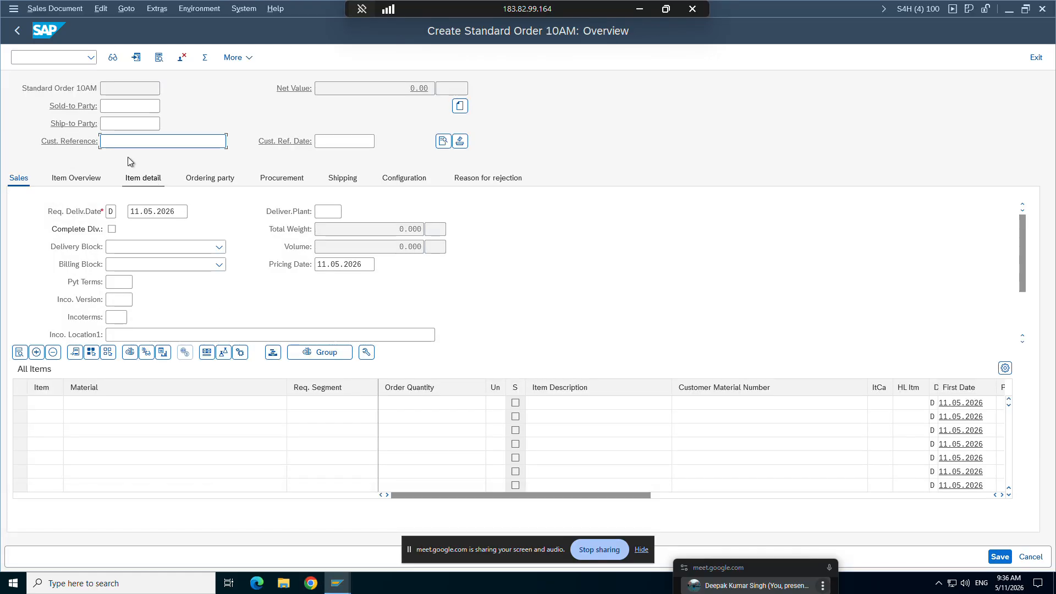
pyautogui.click(127, 106)
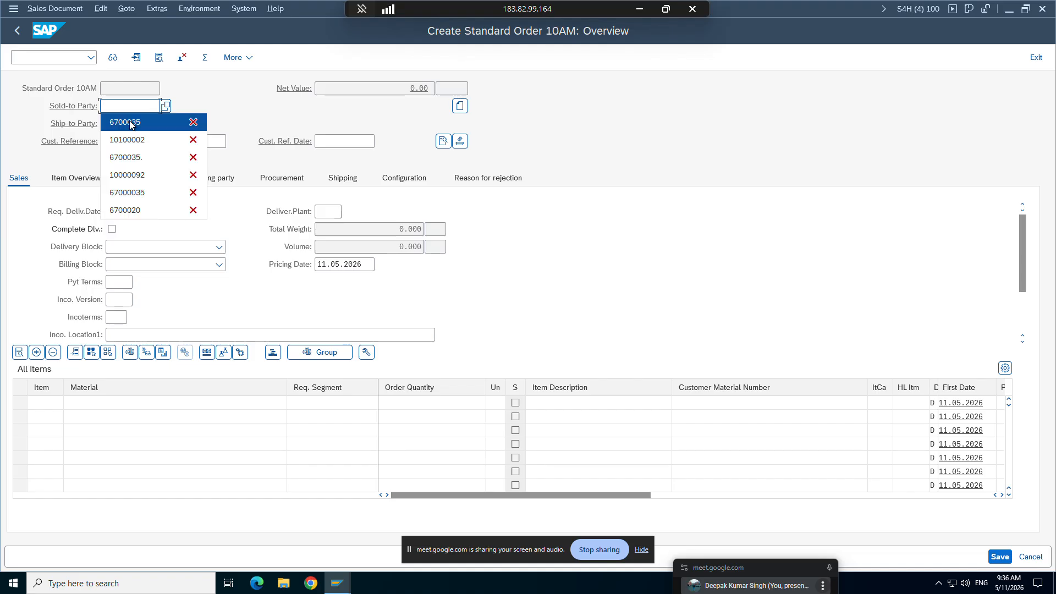
pyautogui.click(131, 118)
pyautogui.press('Return')
pyautogui.press('Return')
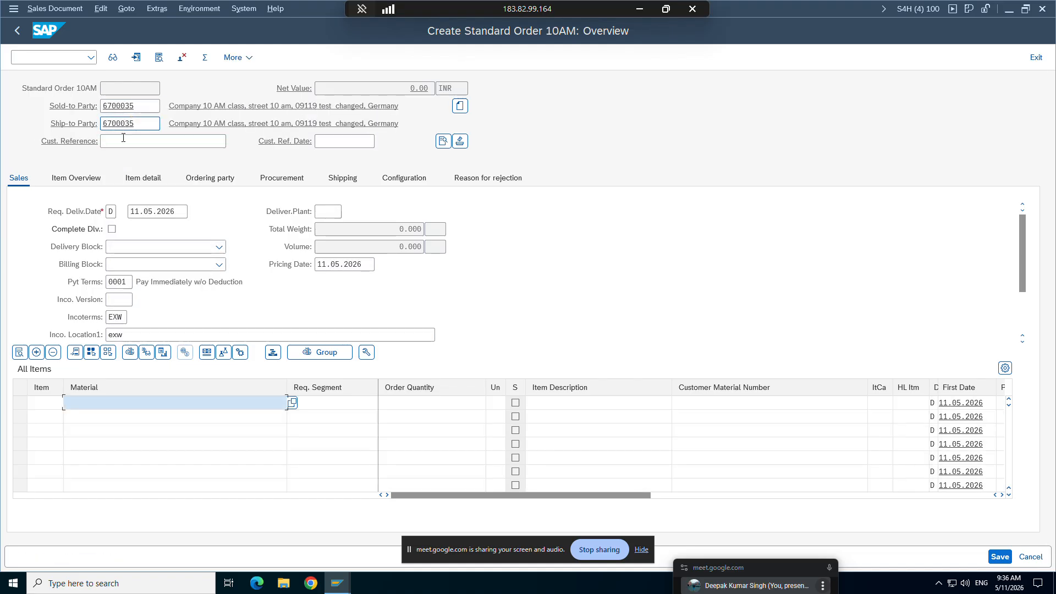
# Step: Add material TG12_96F with order quantity 1 as the first item, leaving Cust. Reference blank
pyautogui.click(111, 146)
pyautogui.click(99, 400)
pyautogui.click(105, 159)
pyautogui.click(405, 406)
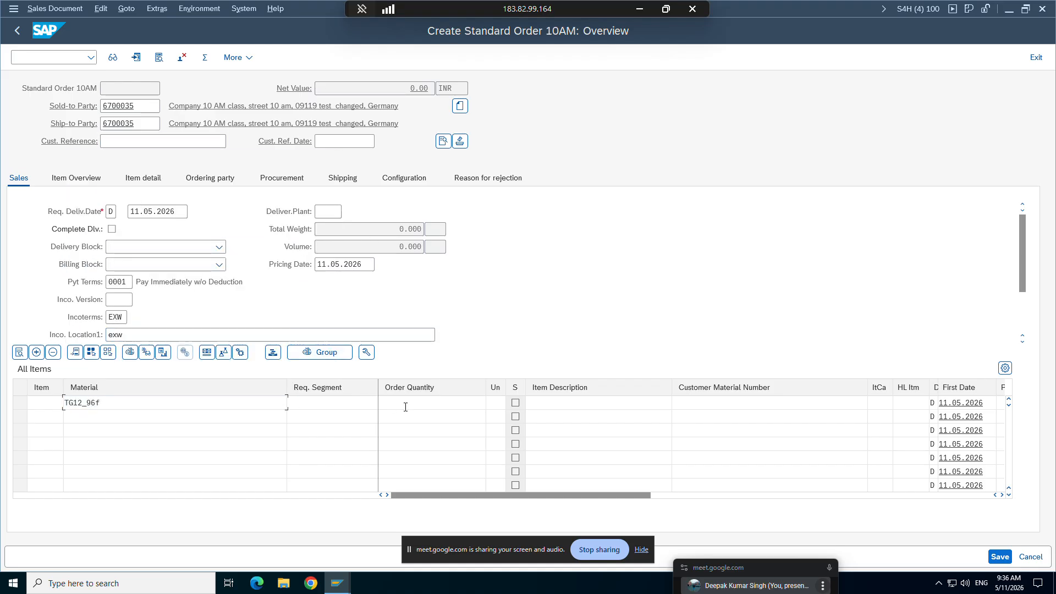
pyautogui.write('1')
pyautogui.press('Return')
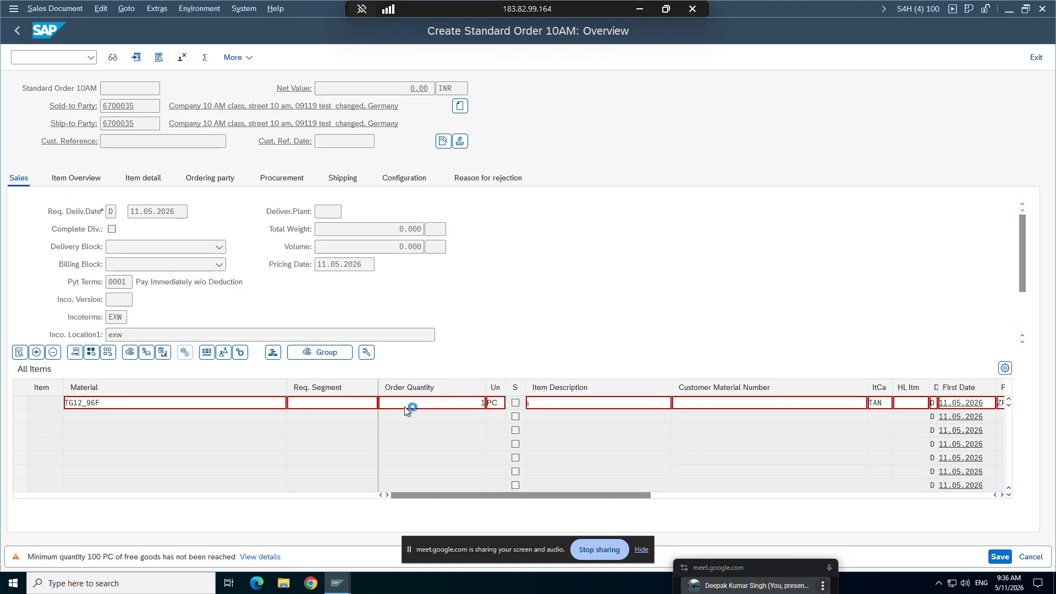
pyautogui.press('Return')
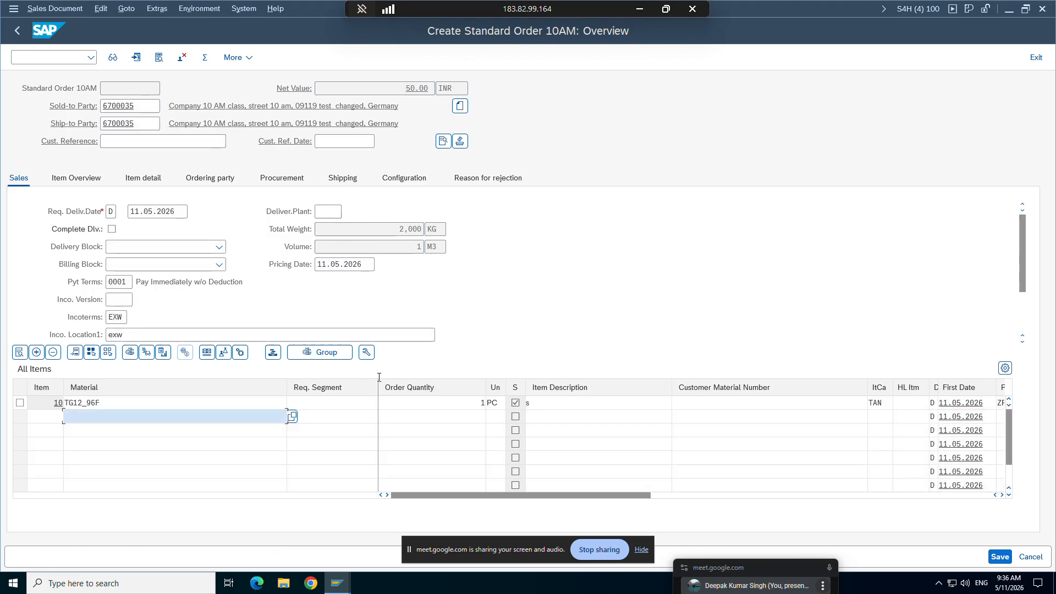
# Step: Check the order's incompletion log for missing data and return to the overview
pyautogui.click(101, 9)
pyautogui.click(100, 200)
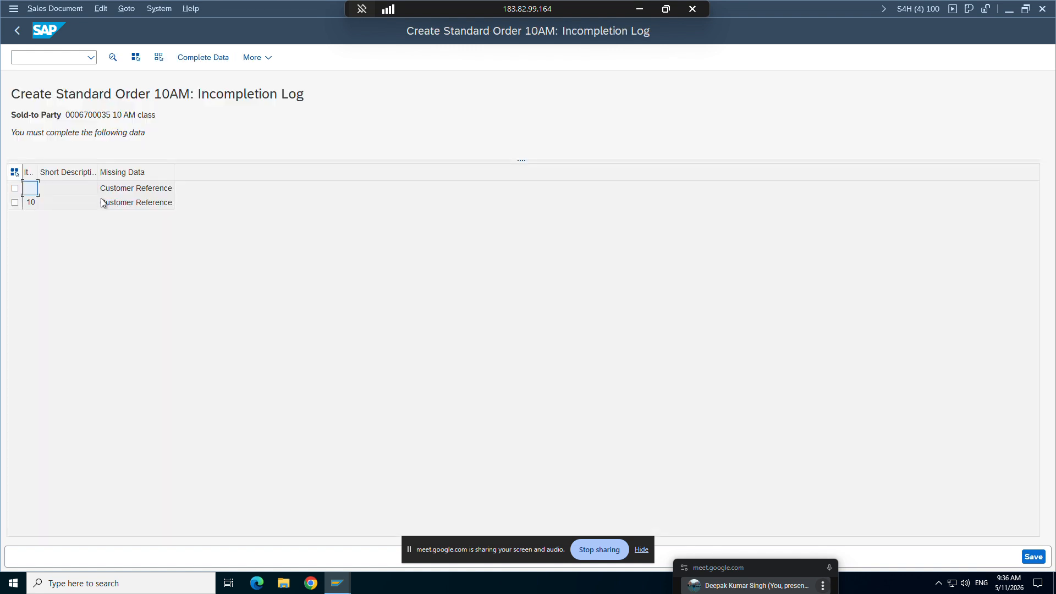
pyautogui.click(17, 31)
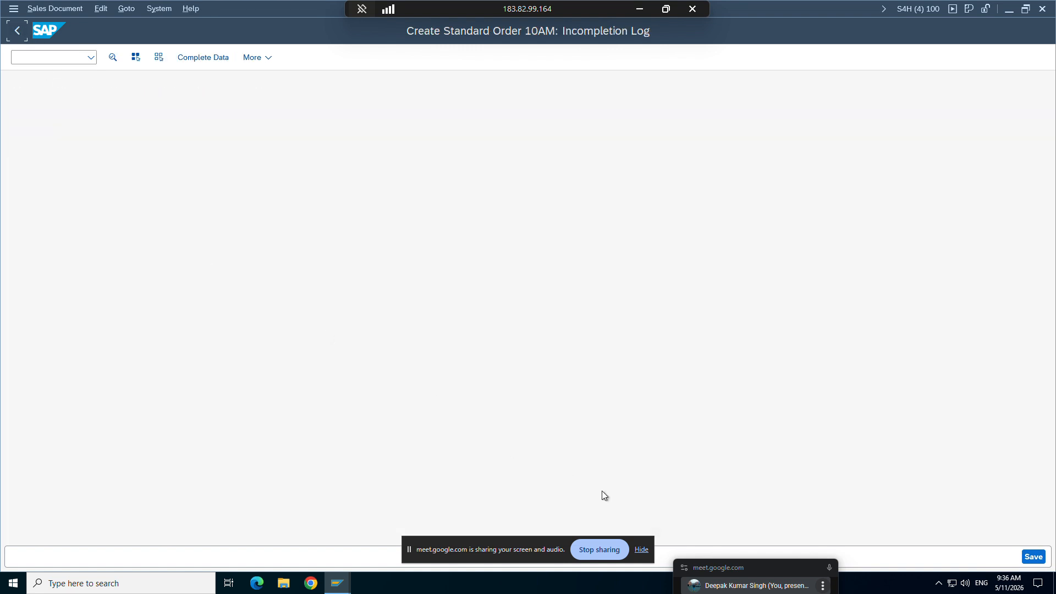
# Step: Save the incomplete order and display it to inspect its Cust. Reference field
pyautogui.click(995, 557)
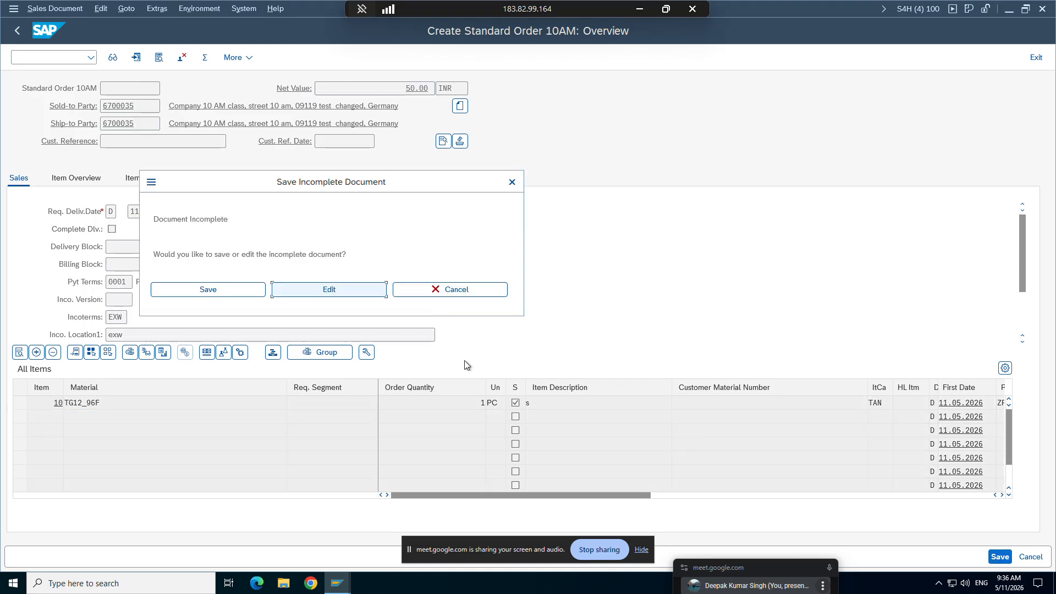
pyautogui.press('Return')
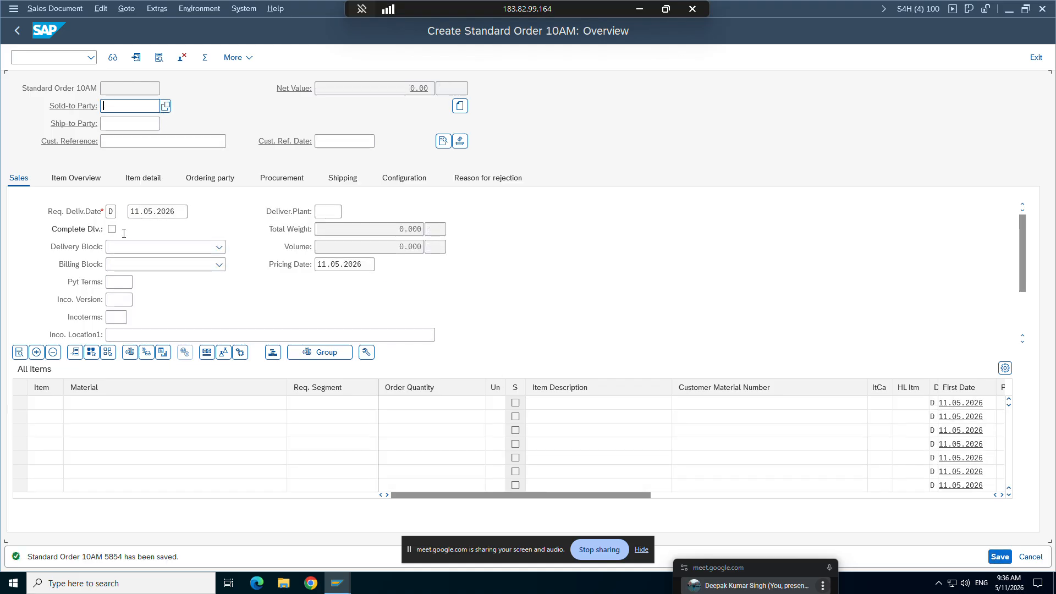
pyautogui.click(46, 9)
pyautogui.click(50, 60)
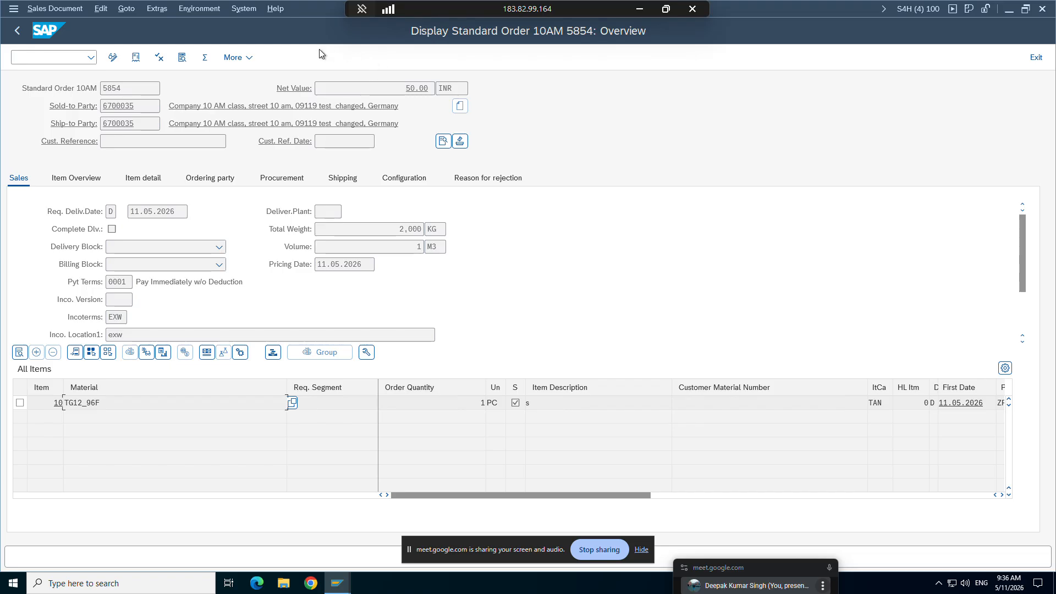
pyautogui.click(118, 140)
# Step: Enable Enter PO number in ZOR9's sales order type details and save the change
pyautogui.moveTo(338, 583)
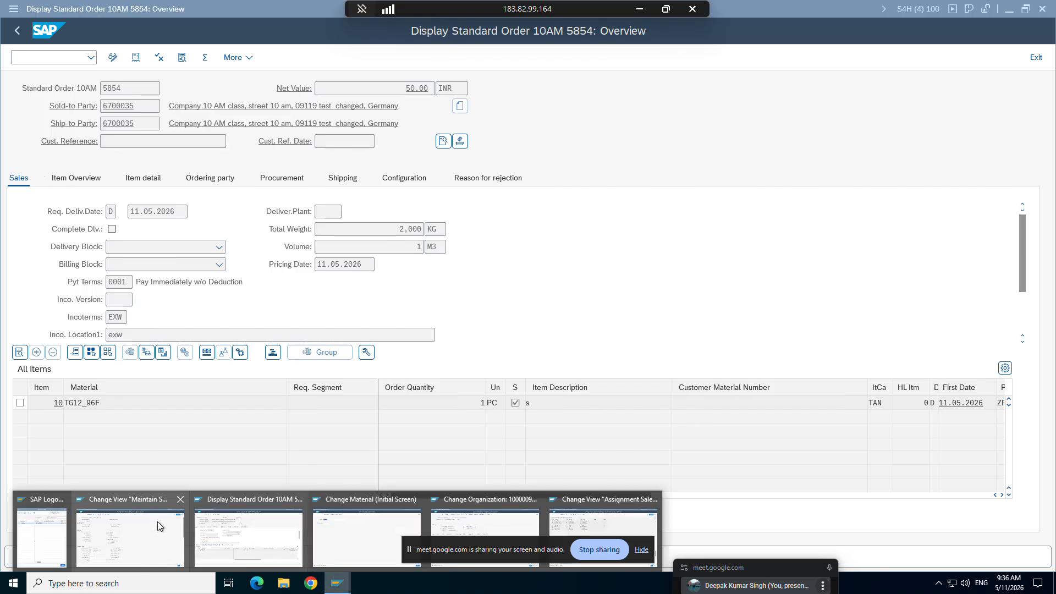
pyautogui.click(130, 528)
pyautogui.click(297, 302)
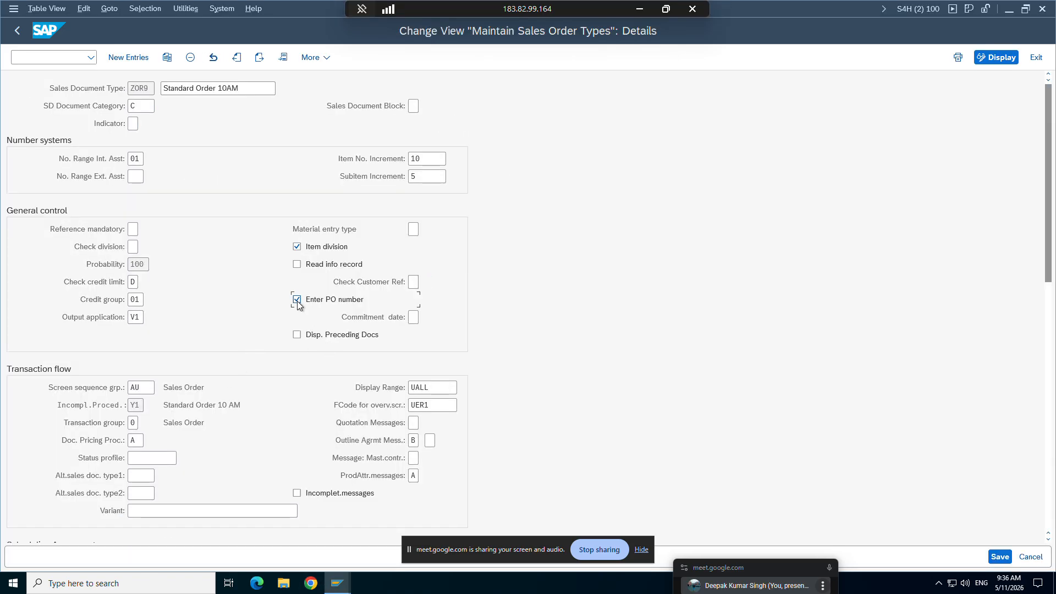
pyautogui.click(1000, 556)
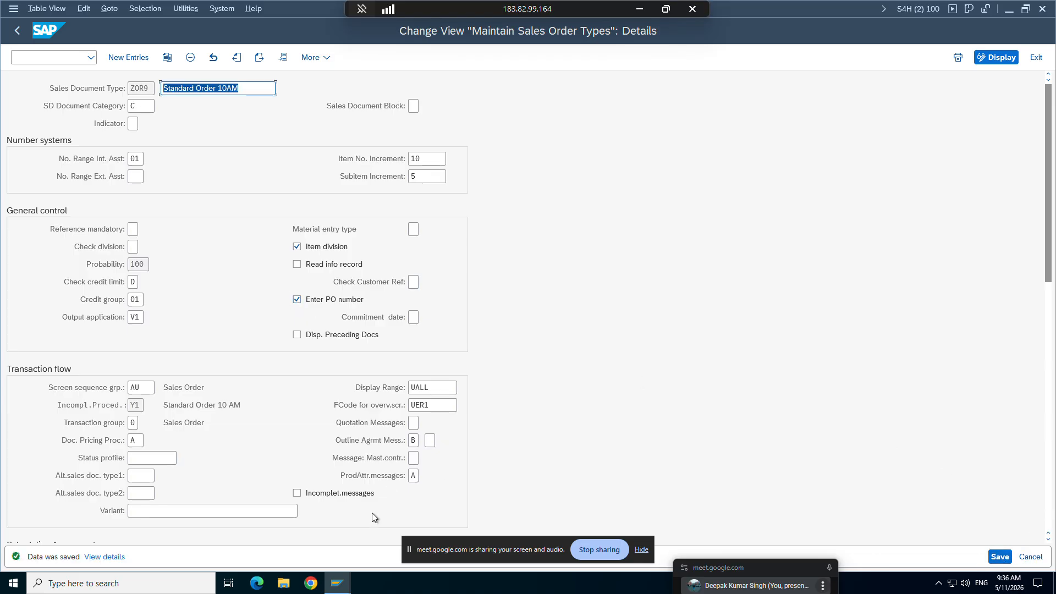
# Step: Switch back to the order session and start another Standard Order 10AM with transaction /nva01
pyautogui.moveTo(340, 581)
pyautogui.click(261, 542)
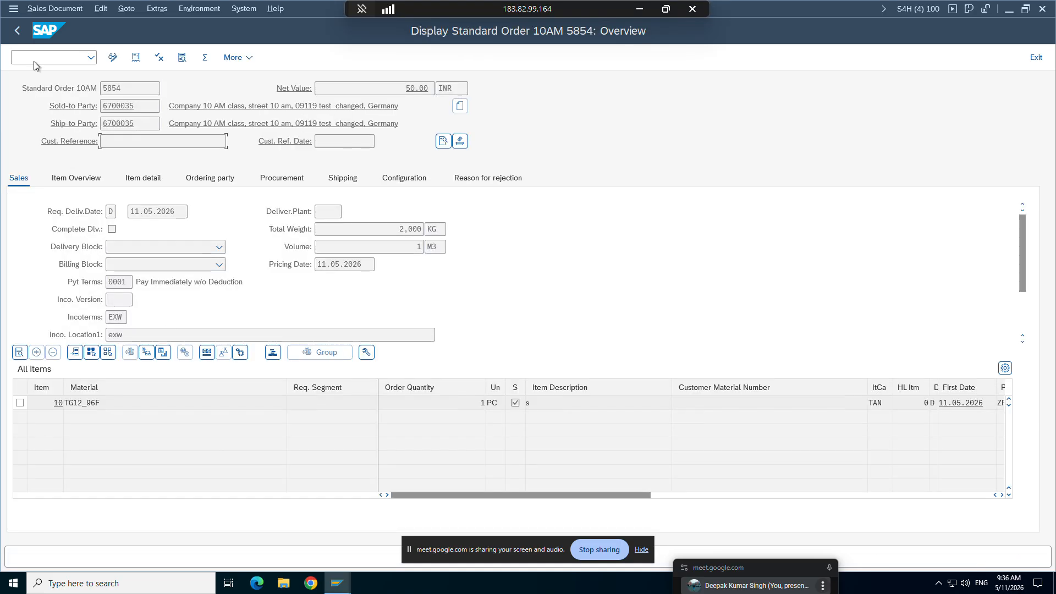
pyautogui.write('/nva01')
pyautogui.press('Return')
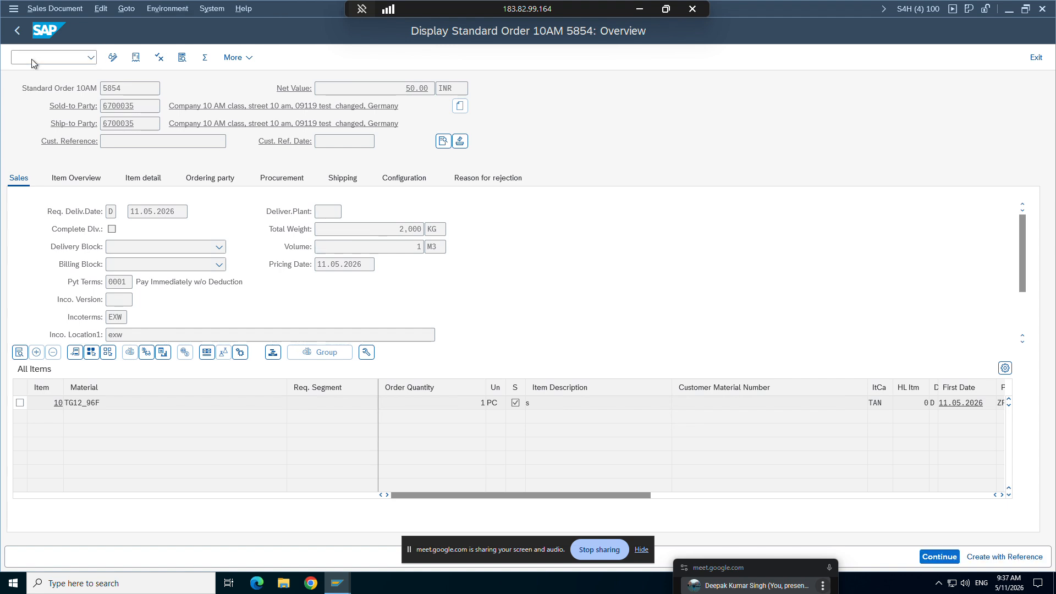
pyautogui.press('Return')
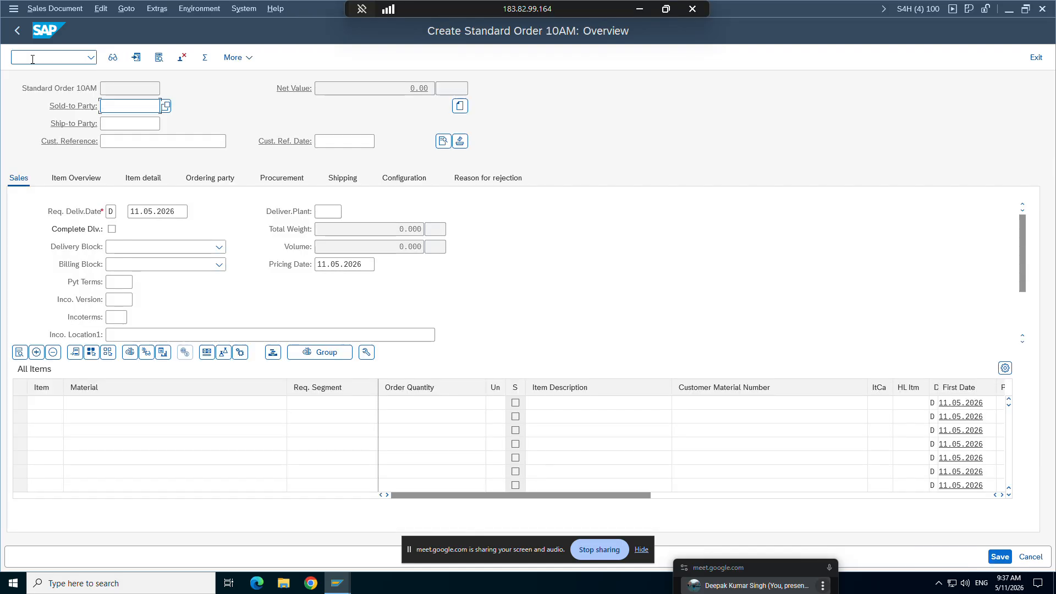
# Step: Enter the customer number as sold-to party with no customer reference, and add material TG12_96F with order quantity 1
pyautogui.press('Return')
pyautogui.press('Return')
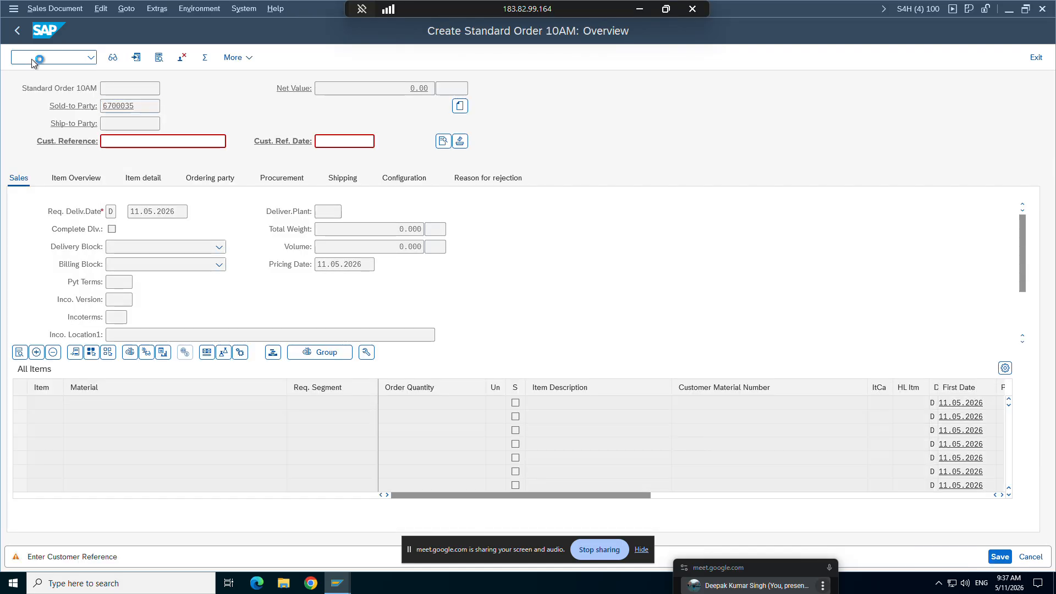
pyautogui.press('Return')
pyautogui.write('TG12_96f')
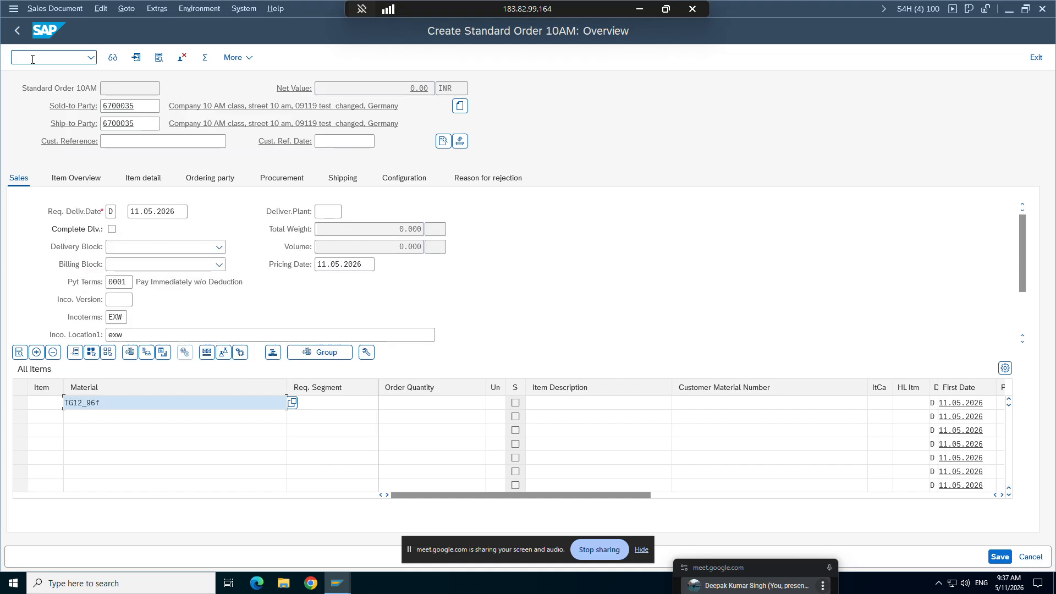
pyautogui.click(412, 403)
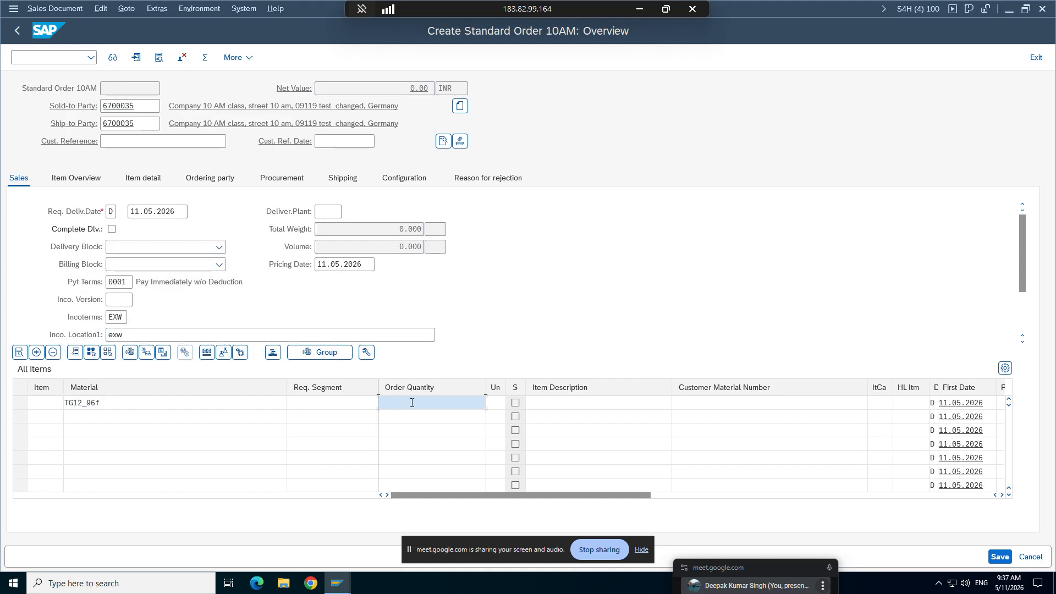
pyautogui.write('1')
pyautogui.press('Return')
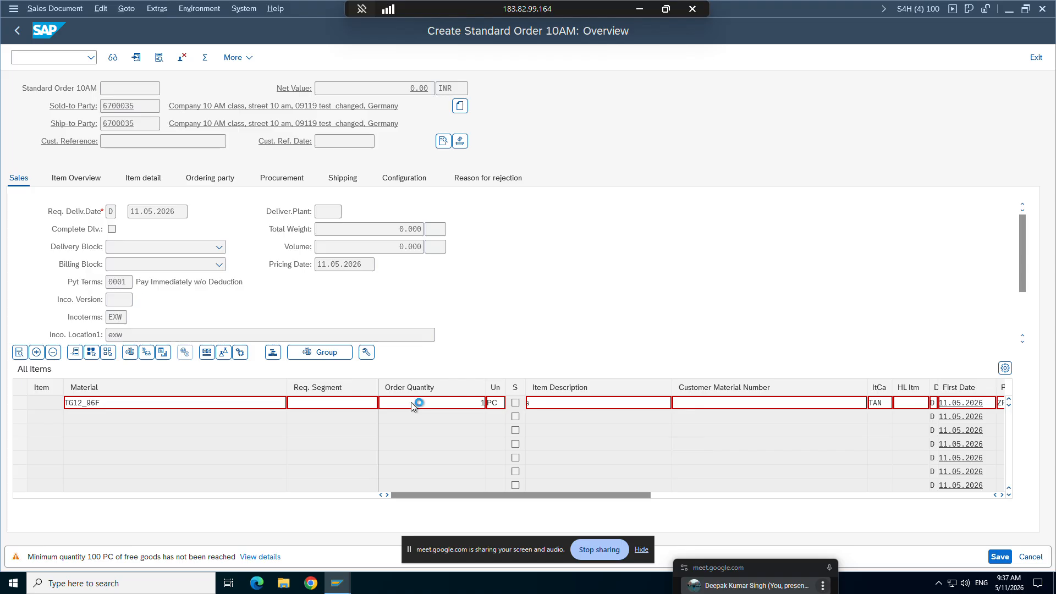
# Step: Save the second Standard Order 10AM as incomplete and display it to check its Cust. Reference field
pyautogui.click(996, 557)
pyautogui.click(229, 297)
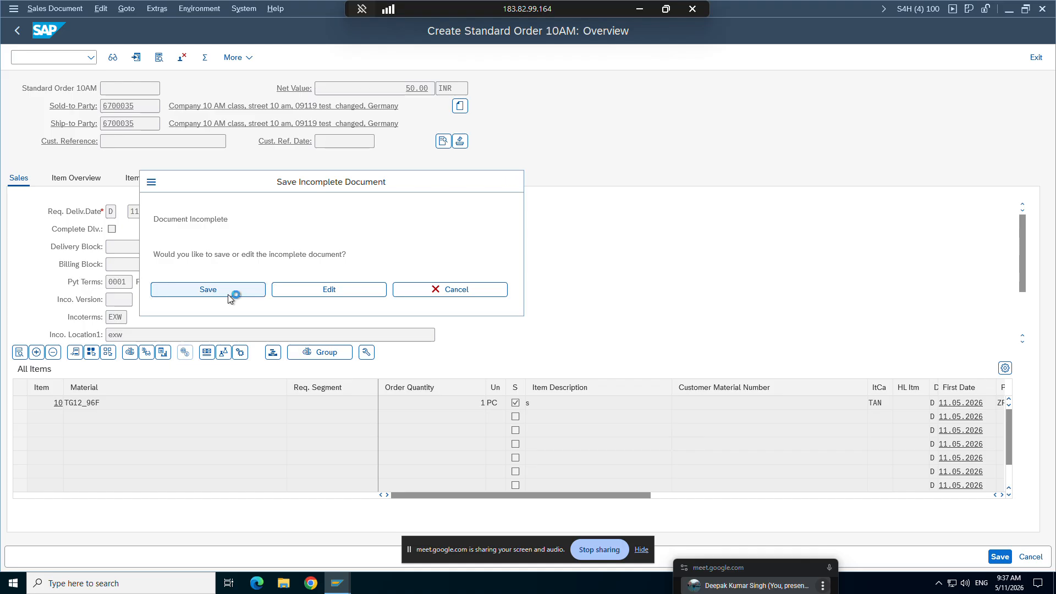
pyautogui.click(54, 8)
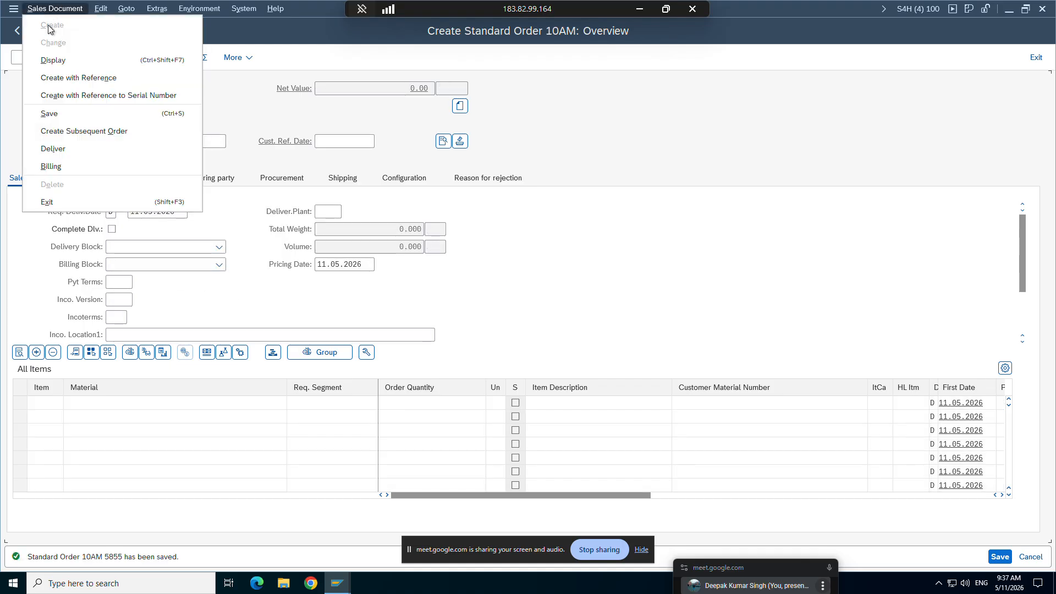
pyautogui.click(50, 59)
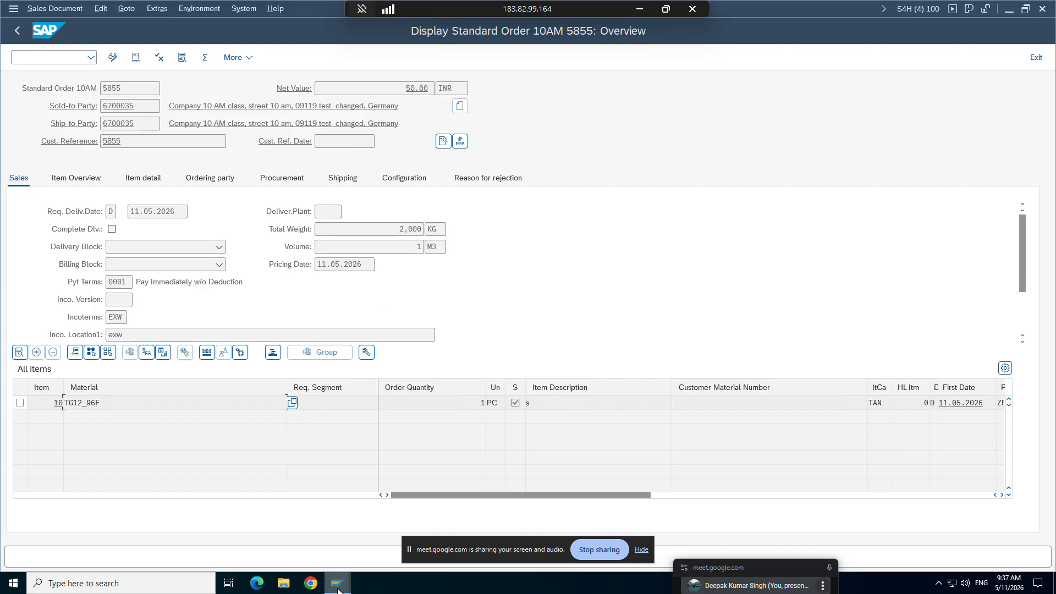
# Step: Revisit ZOR9's order type details, switch to the Word study material and select the Enter PO number explanation
pyautogui.moveTo(337, 583)
pyautogui.click(137, 520)
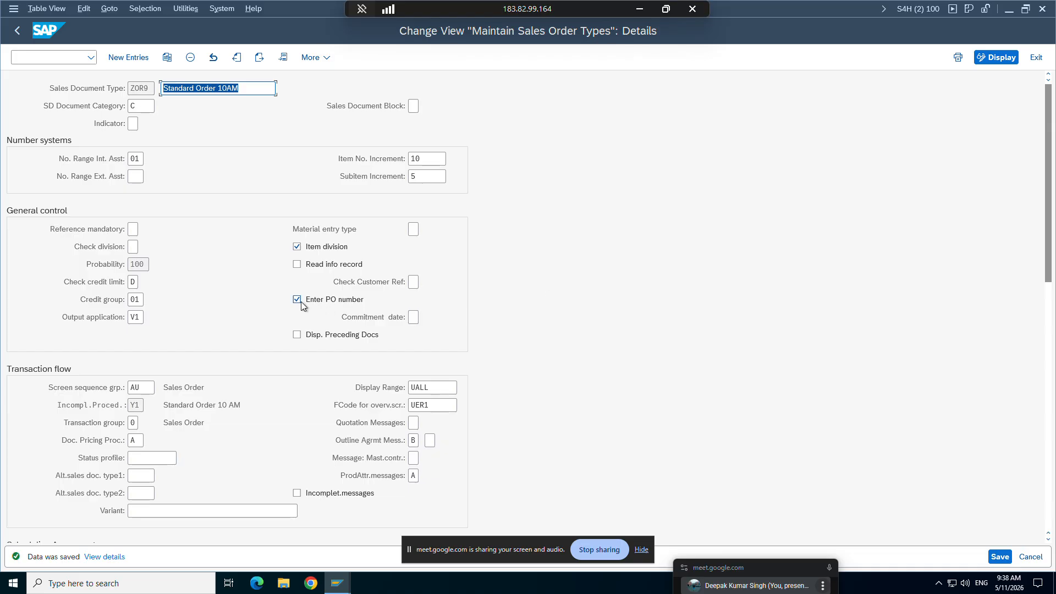
pyautogui.click(639, 9)
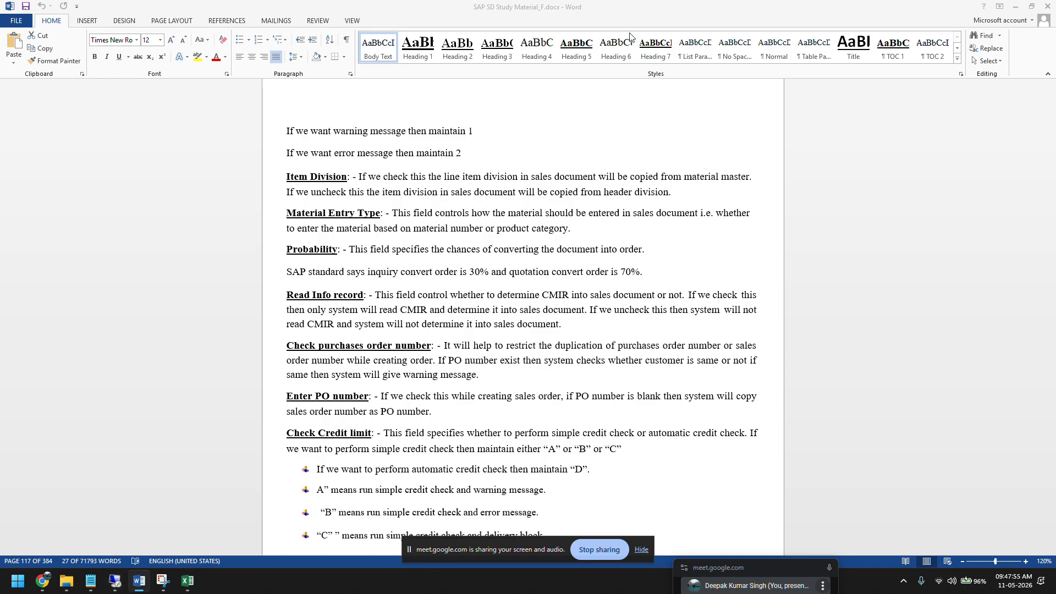
pyautogui.tripleClick(358, 378)
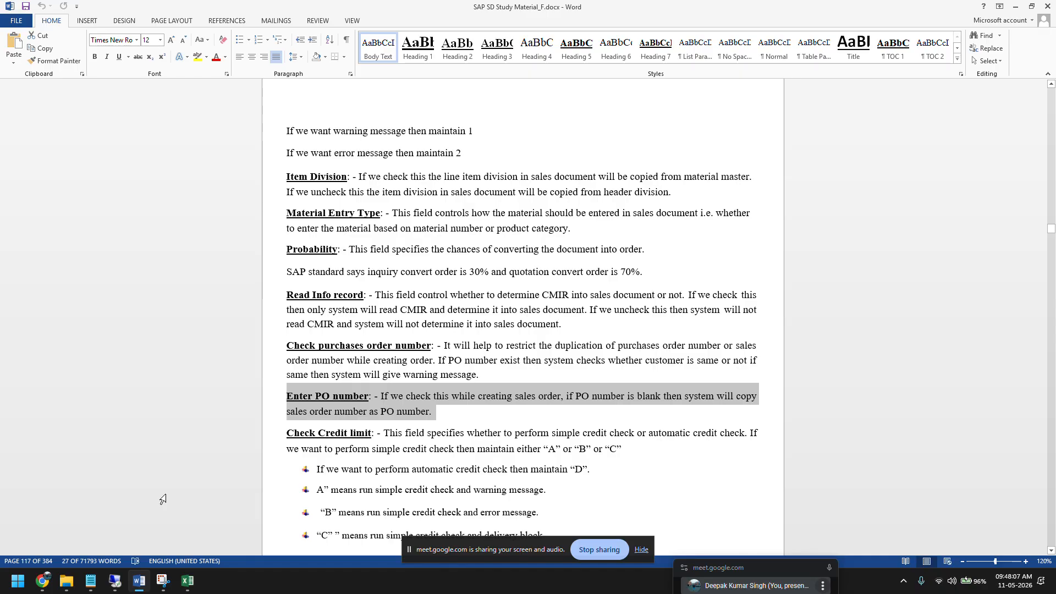
# Step: Select the Check Credit limit explanation in the study material, from its heading through the option "C" bullet
pyautogui.scroll(-2, 419, 412)
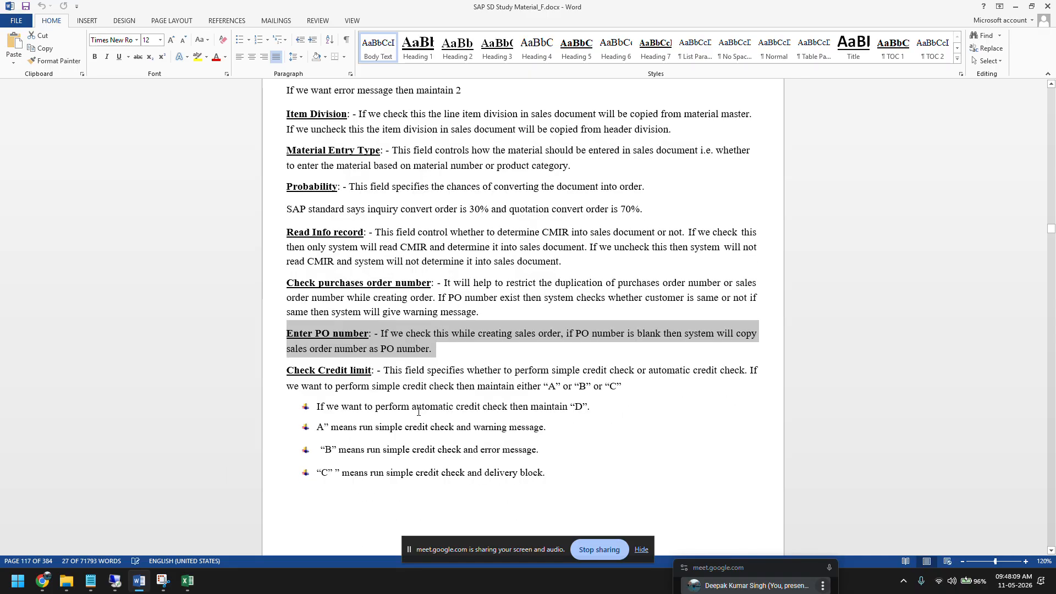
pyautogui.scroll(-3, 419, 412)
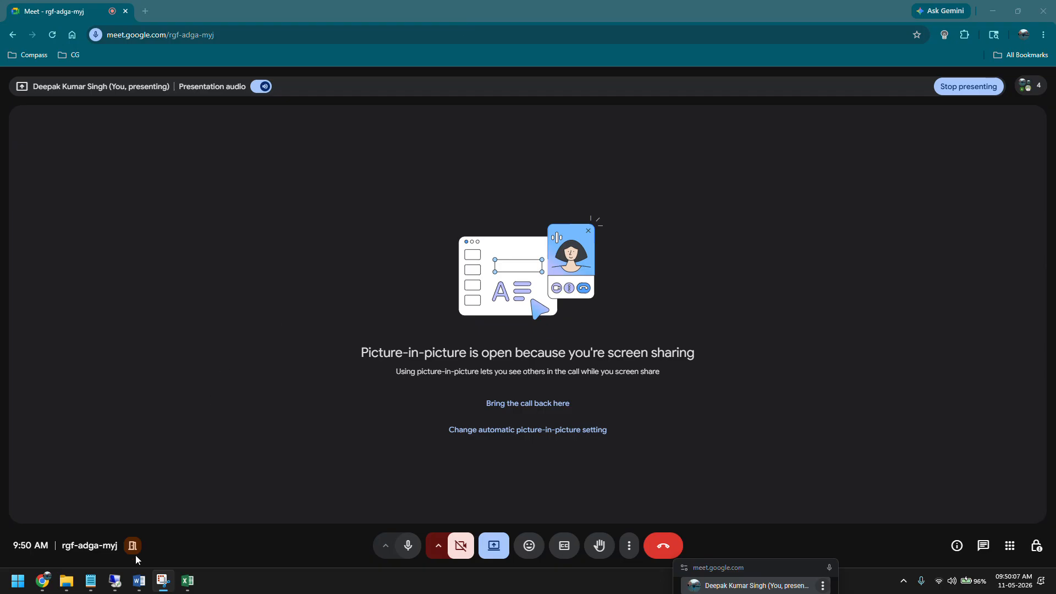
pyautogui.click(139, 580)
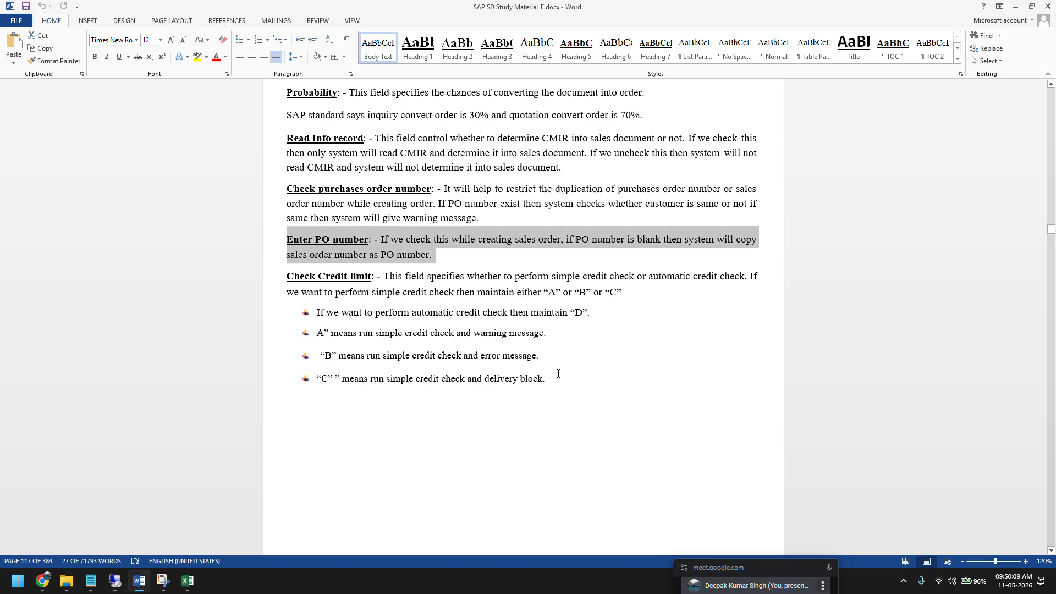
pyautogui.moveTo(558, 374); pyautogui.dragTo(278, 278)
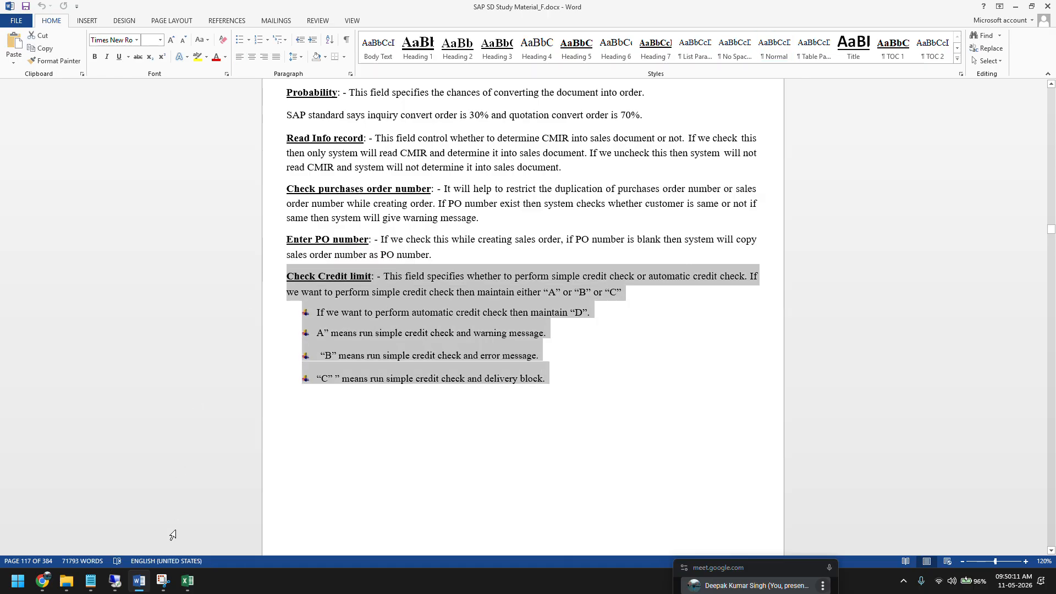
# Step: Switch back to SAP and view the possible entries for Check credit limit in ZOR9's details
pyautogui.click(115, 581)
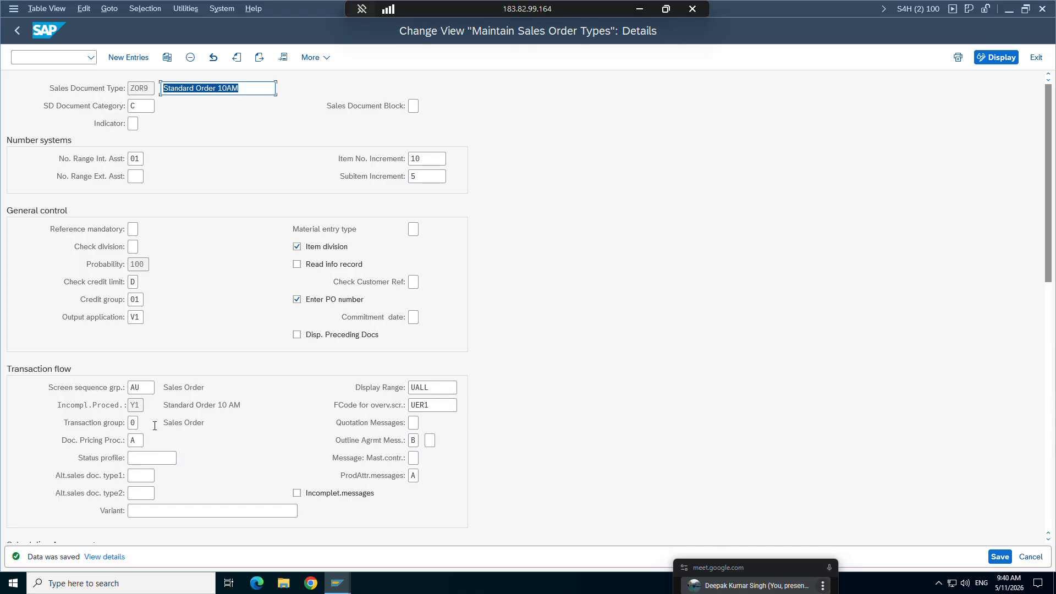
pyautogui.click(136, 281)
pyautogui.press('F4')
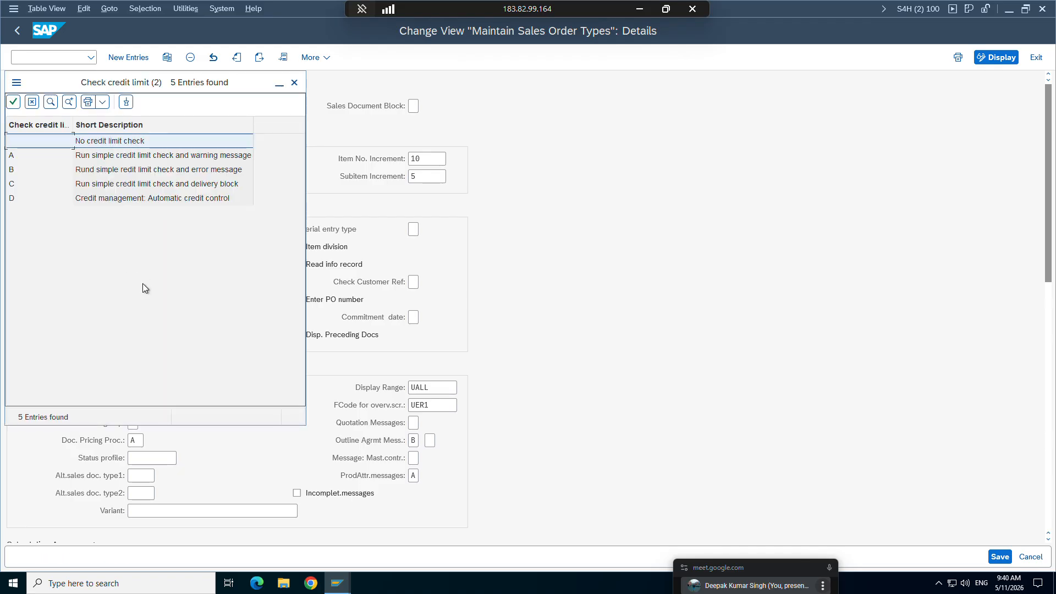
pyautogui.click(33, 108)
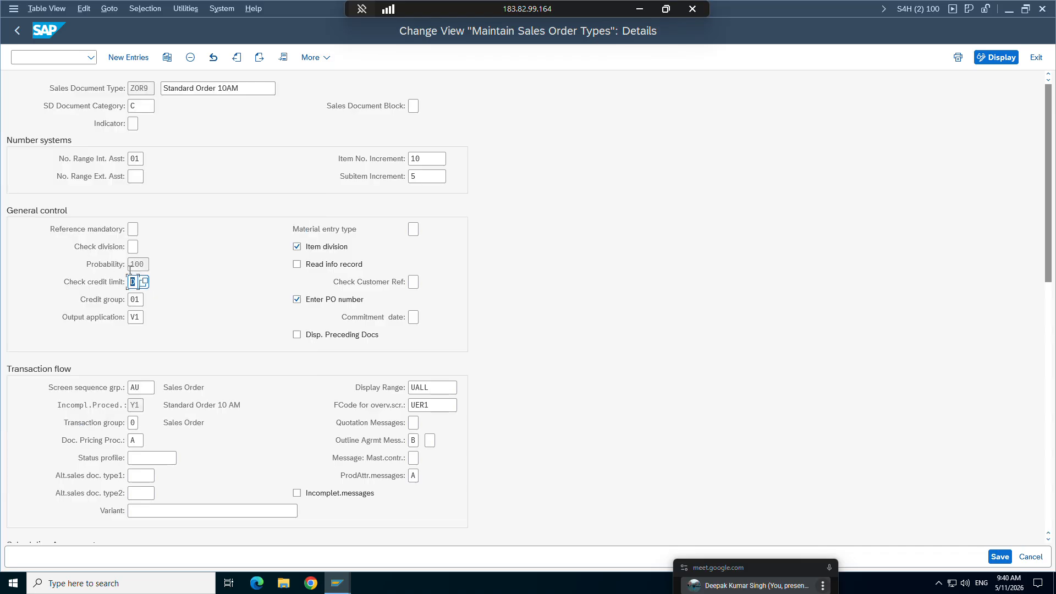
# Step: Switch to the Word study material and read the comparison table of simple and automatic credit checks
pyautogui.click(639, 10)
pyautogui.scroll(-5, 484, 357)
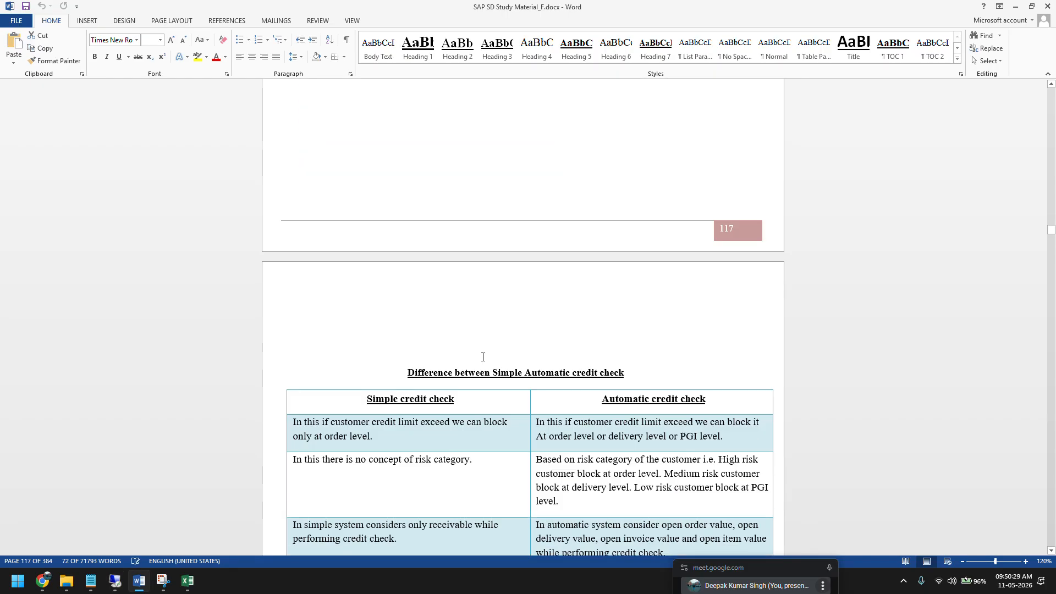
pyautogui.scroll(-4, 483, 357)
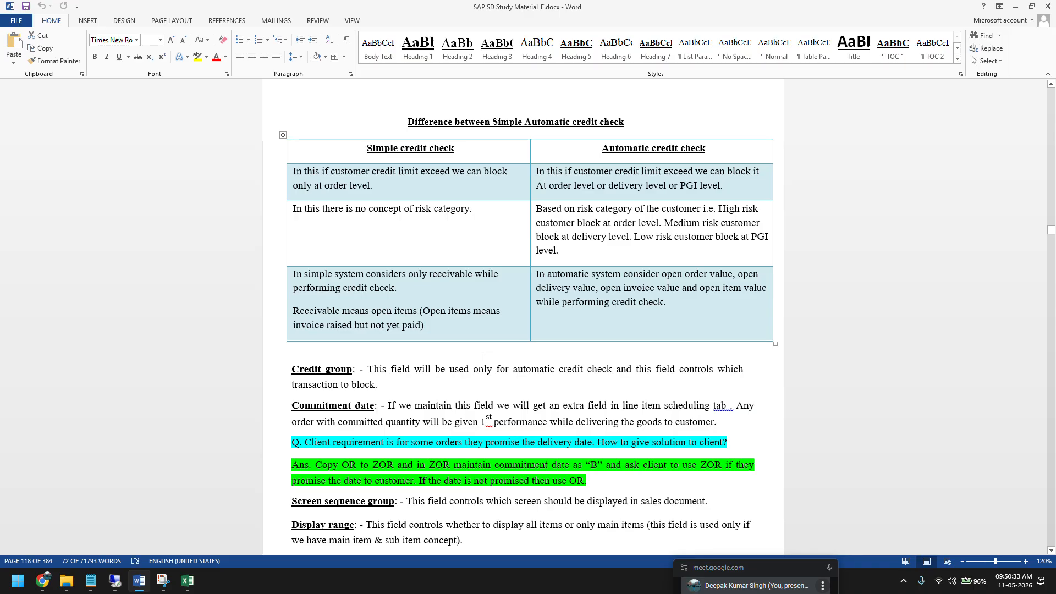
# Step: Return to SAP and view the possible entries for ZOR9's Credit group, moving the value list aside
pyautogui.click(114, 581)
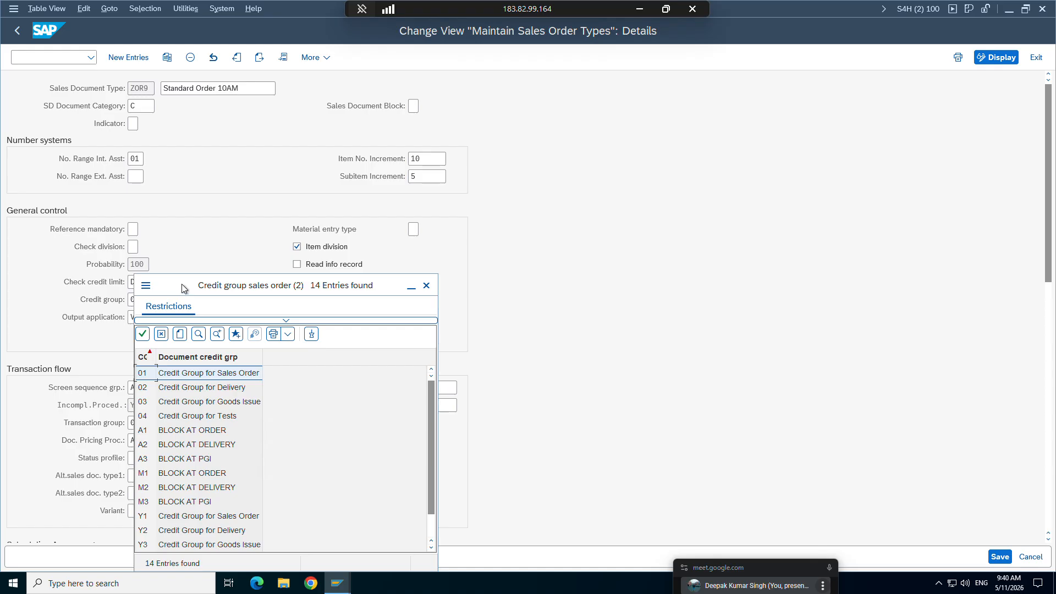
pyautogui.moveTo(182, 284); pyautogui.dragTo(281, 196)
pyautogui.click(253, 245)
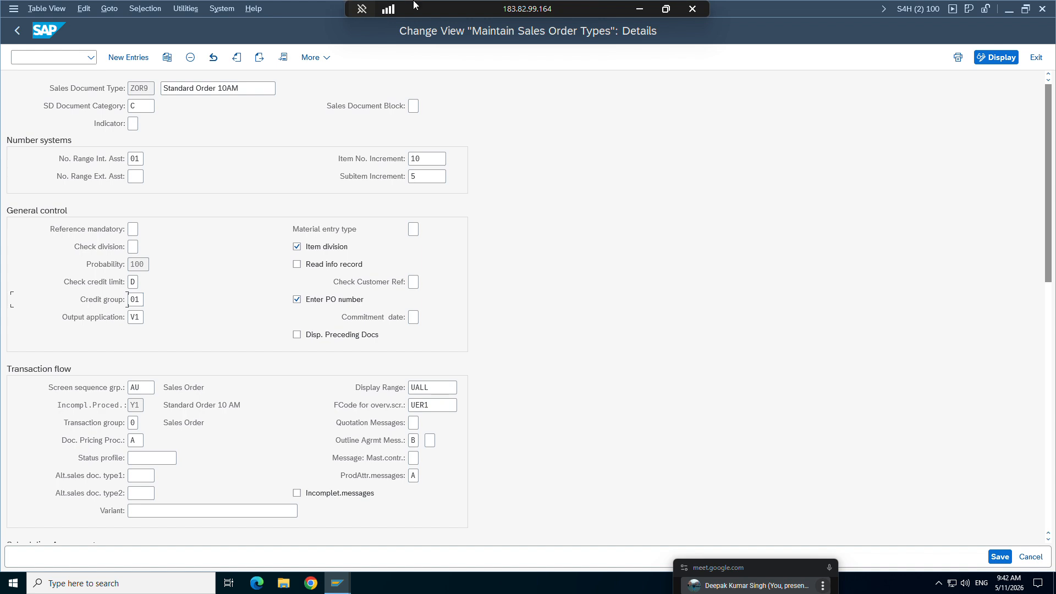
# Step: Select the Screen sequence group definition in the Word study material and locate that field in ZOR9's order type details
pyautogui.click(639, 9)
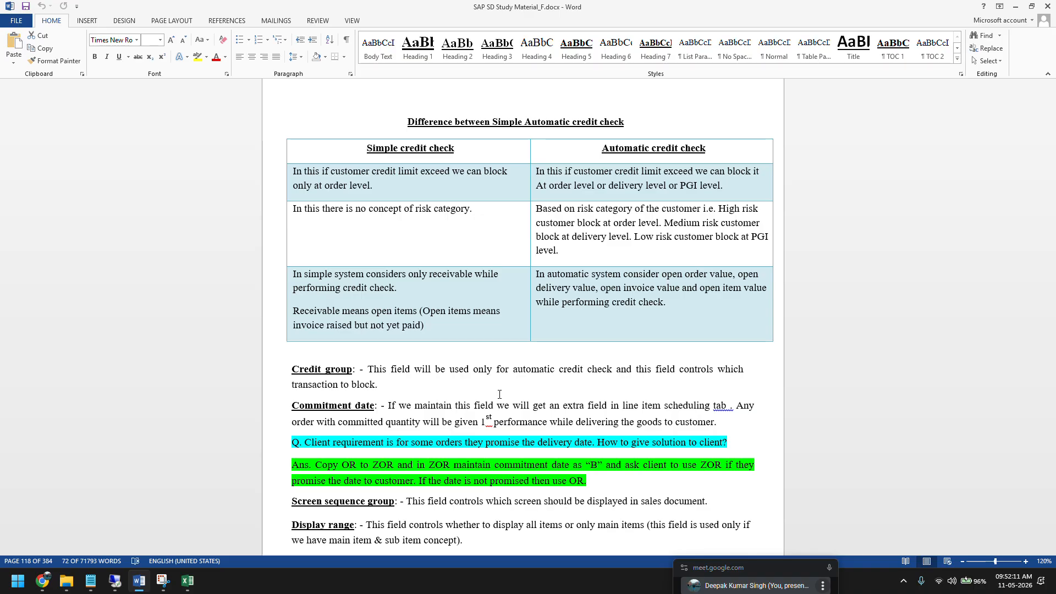
pyautogui.scroll(-2, 499, 394)
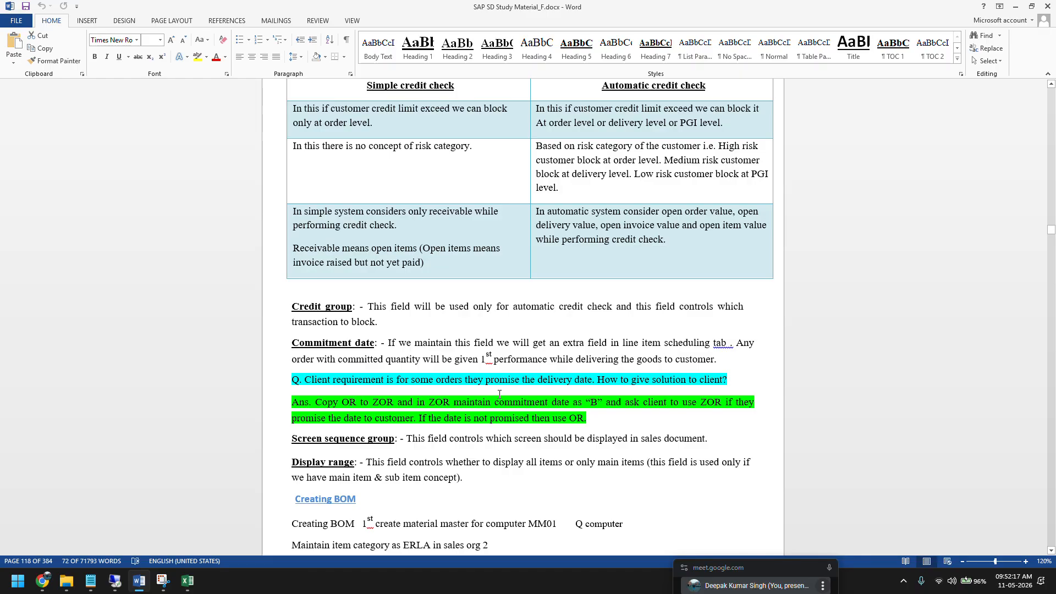
pyautogui.moveTo(291, 438); pyautogui.dragTo(709, 441)
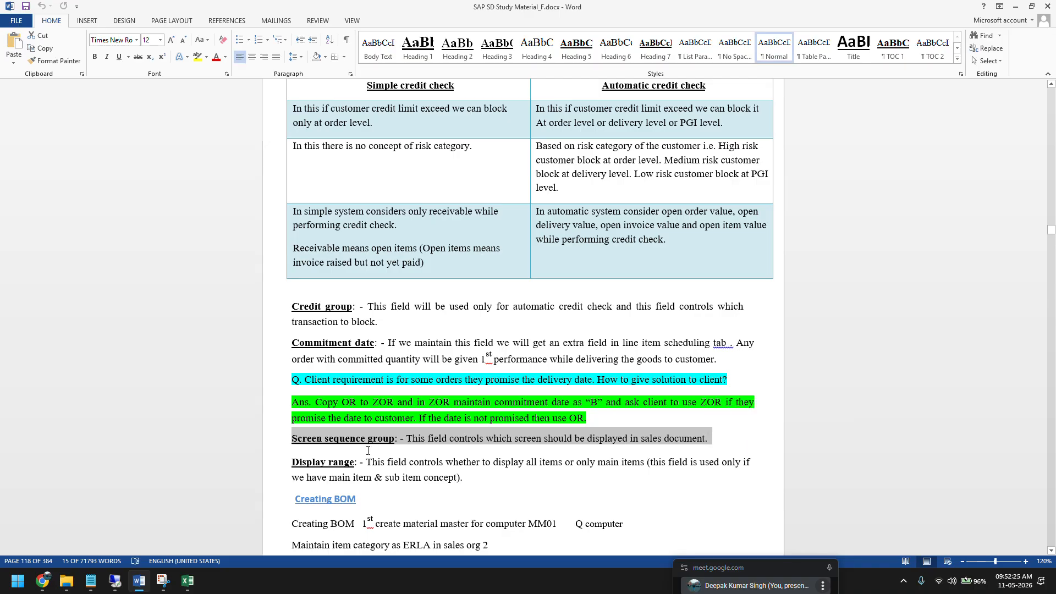
pyautogui.click(117, 559)
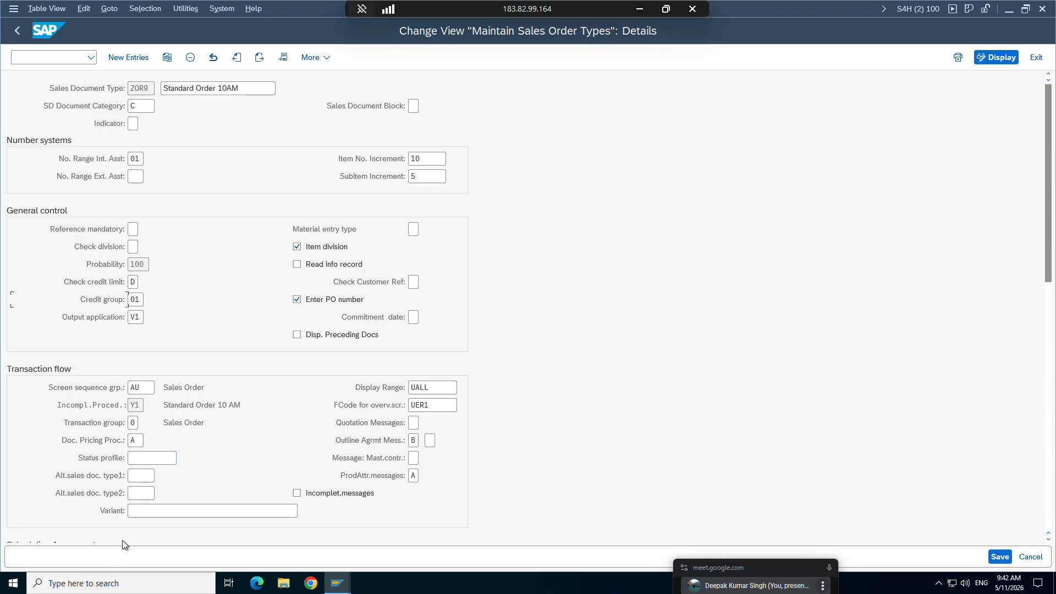
pyautogui.click(141, 386)
# Step: Switch to the displayed order's session and start a new ZOR9 sales order with transaction /nva01
pyautogui.click(341, 588)
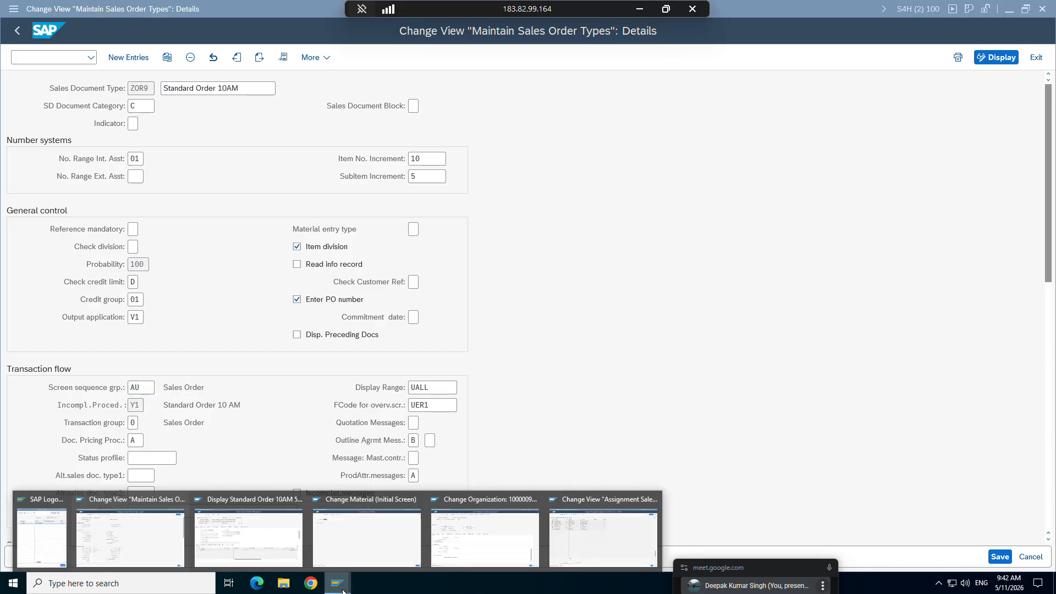
pyautogui.click(260, 530)
pyautogui.click(44, 60)
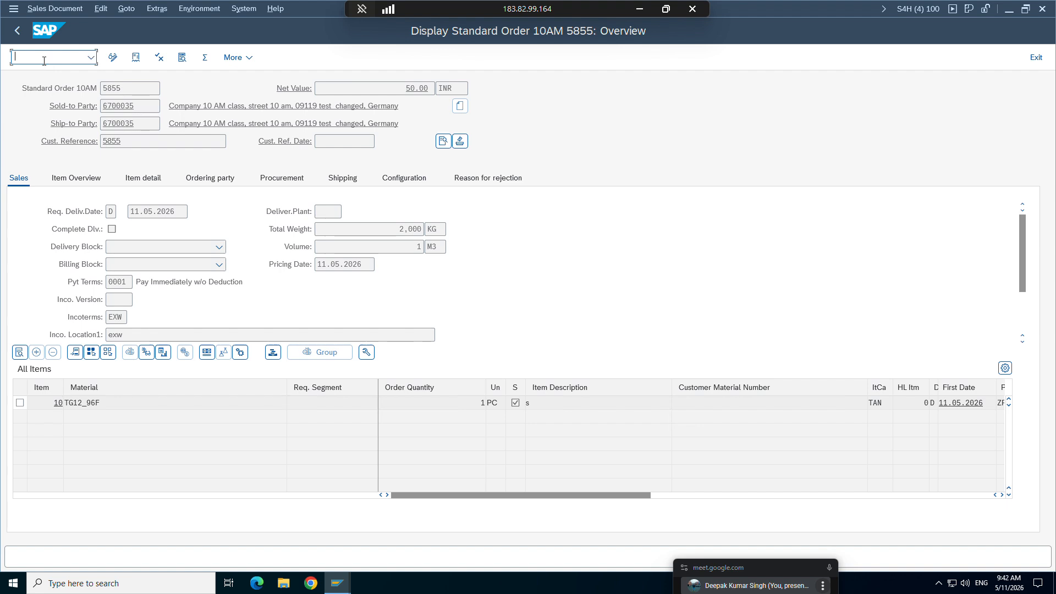
pyautogui.write('/nva01')
pyautogui.press('Return')
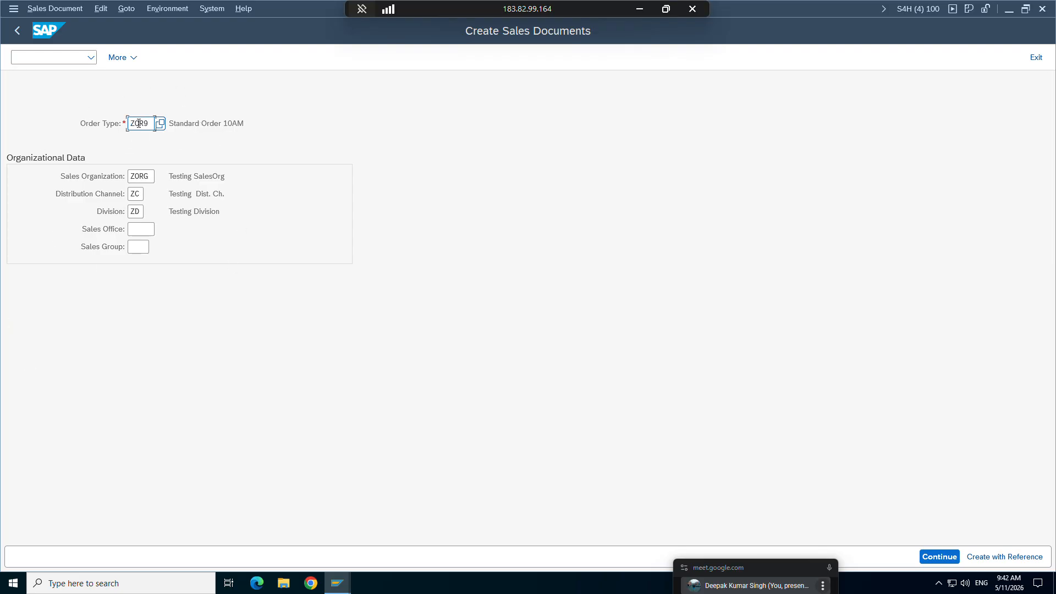
pyautogui.press('Tab')
pyautogui.press('Tab')
pyautogui.press('Tab')
pyautogui.press('Return')
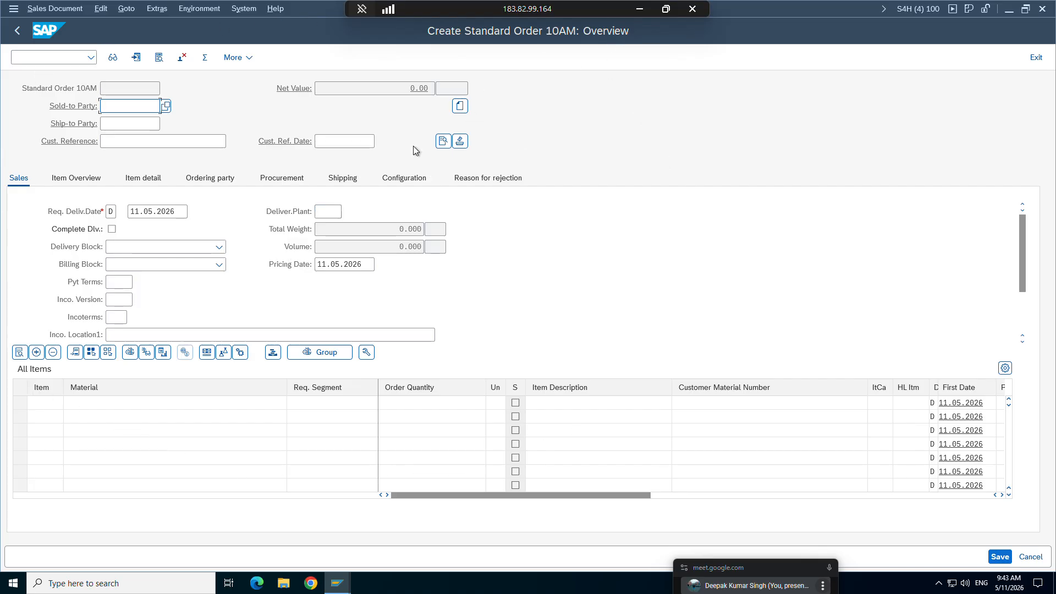
# Step: Enter the customer number as the new order's party and go to the Item Overview
pyautogui.click(97, 178)
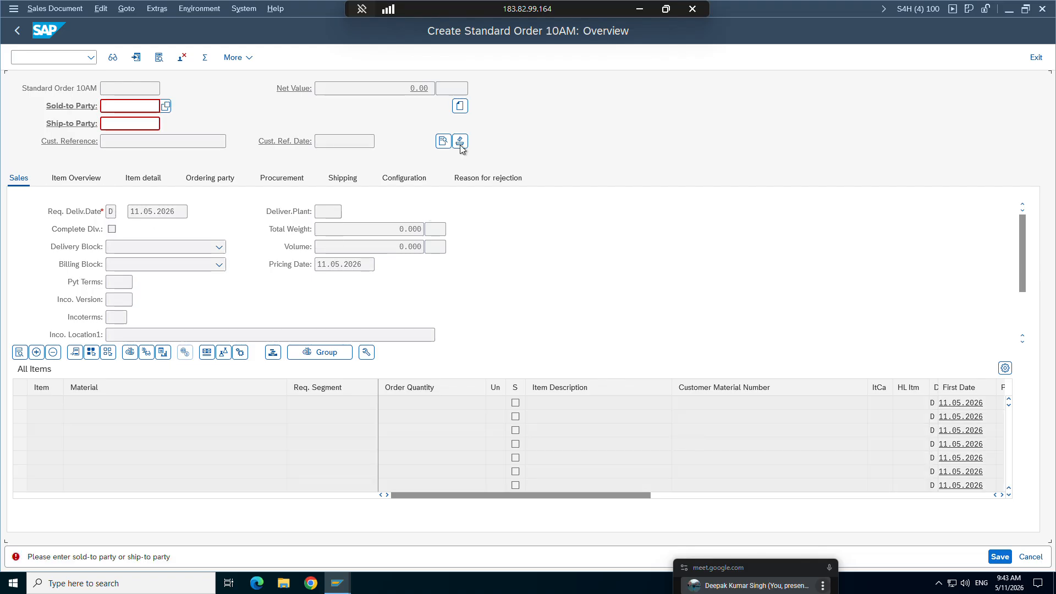
pyautogui.press('Down')
pyautogui.click(125, 127)
pyautogui.press('Return')
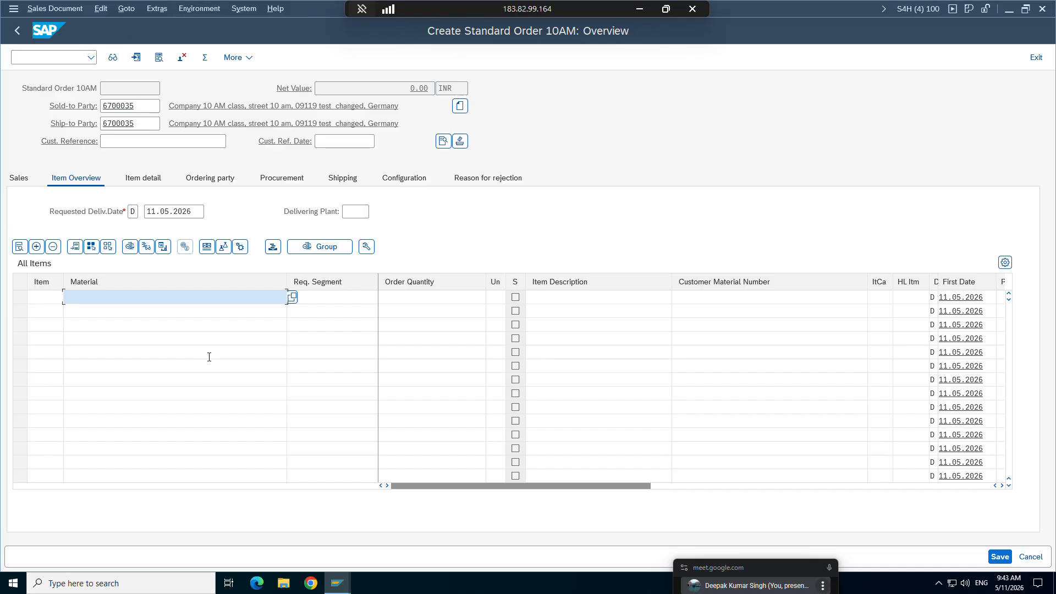
# Step: Review the Item detail, Sales and Shipping screens of the new order's overview
pyautogui.click(147, 181)
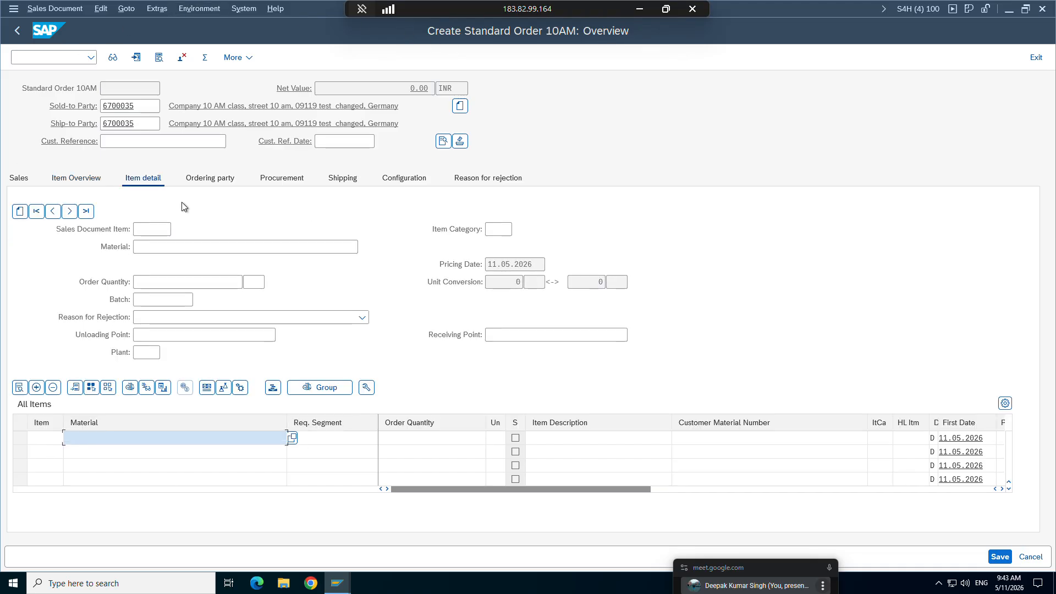
pyautogui.click(22, 179)
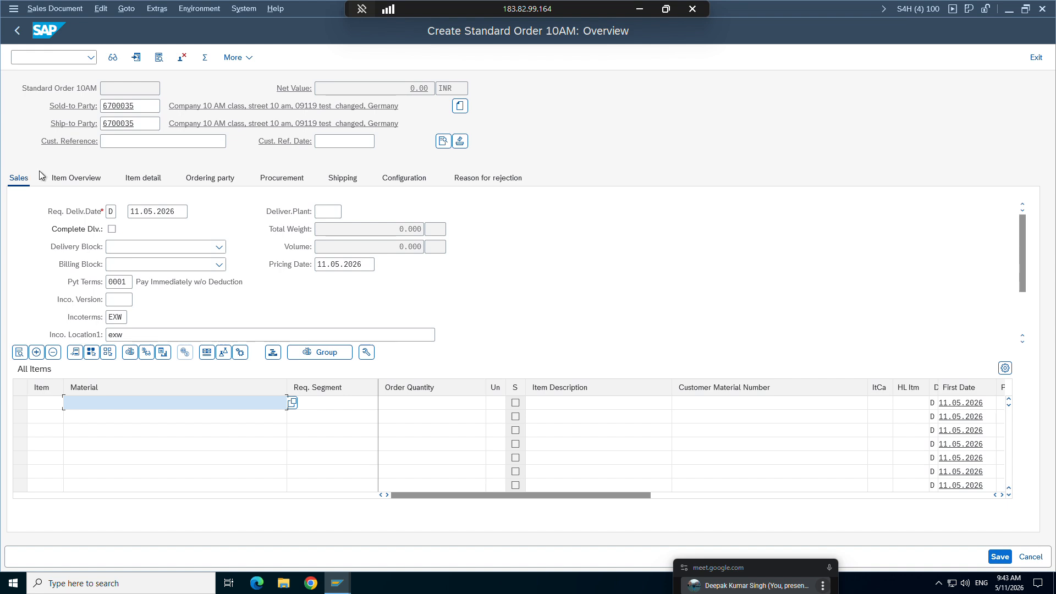
pyautogui.click(353, 185)
pyautogui.click(418, 179)
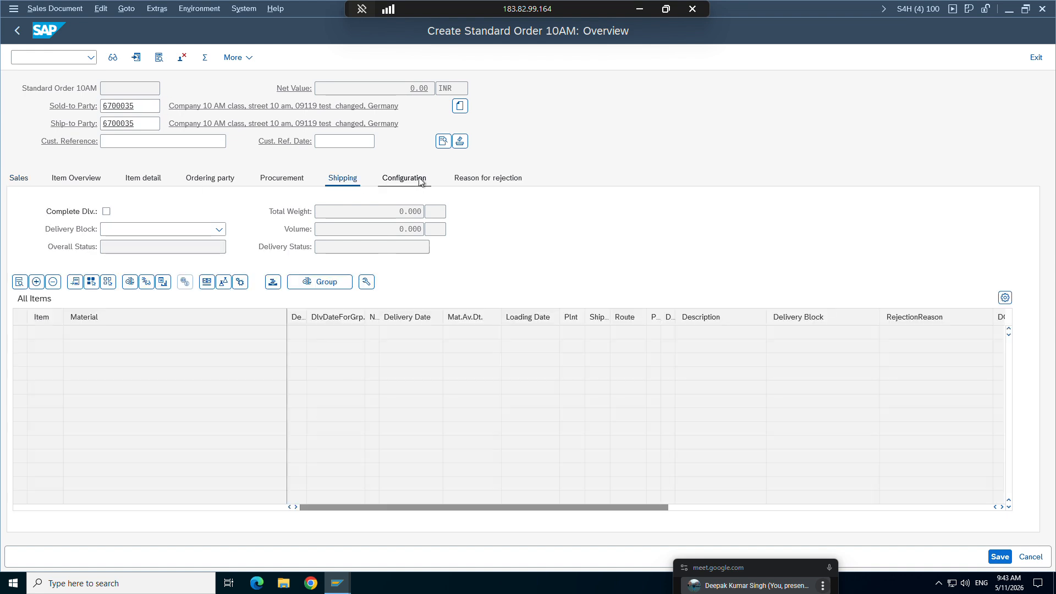
# Step: Open the order's header data and review its Accounting, Account Assignment, Partner, Shipping and Sales screens
pyautogui.click(443, 141)
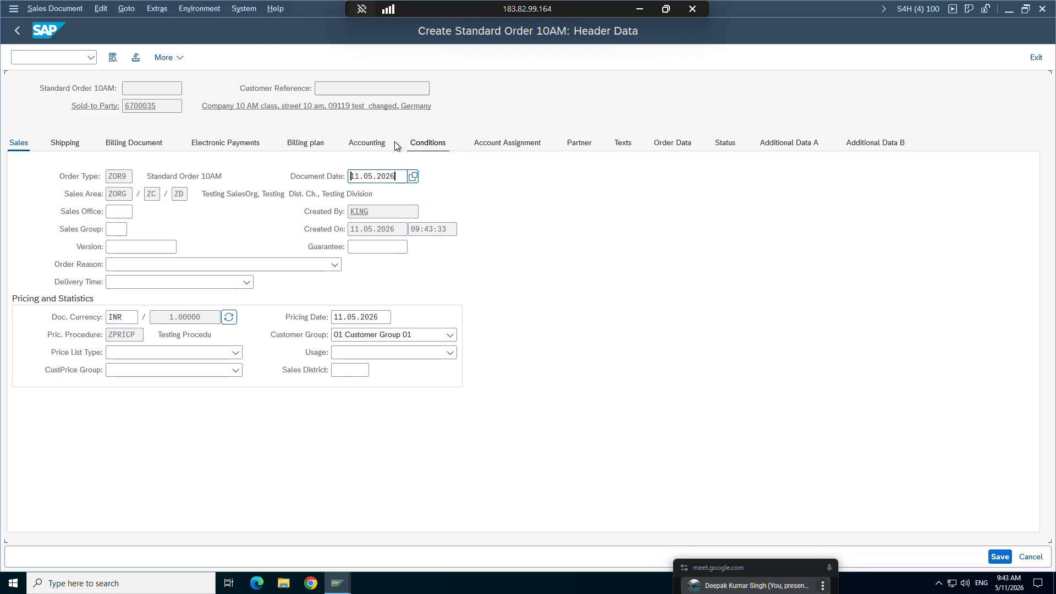
pyautogui.click(367, 142)
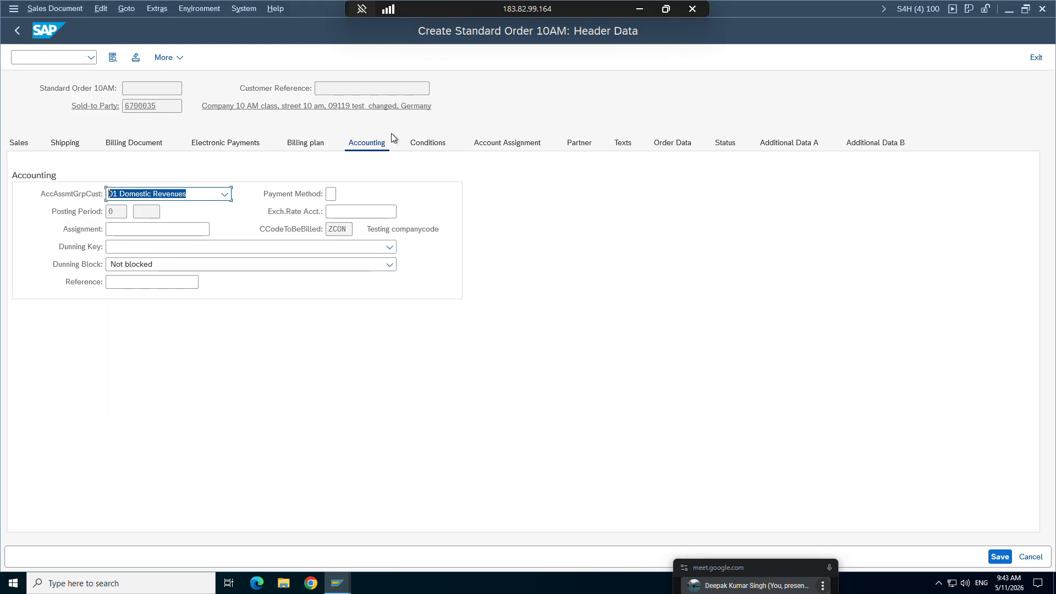
pyautogui.click(488, 143)
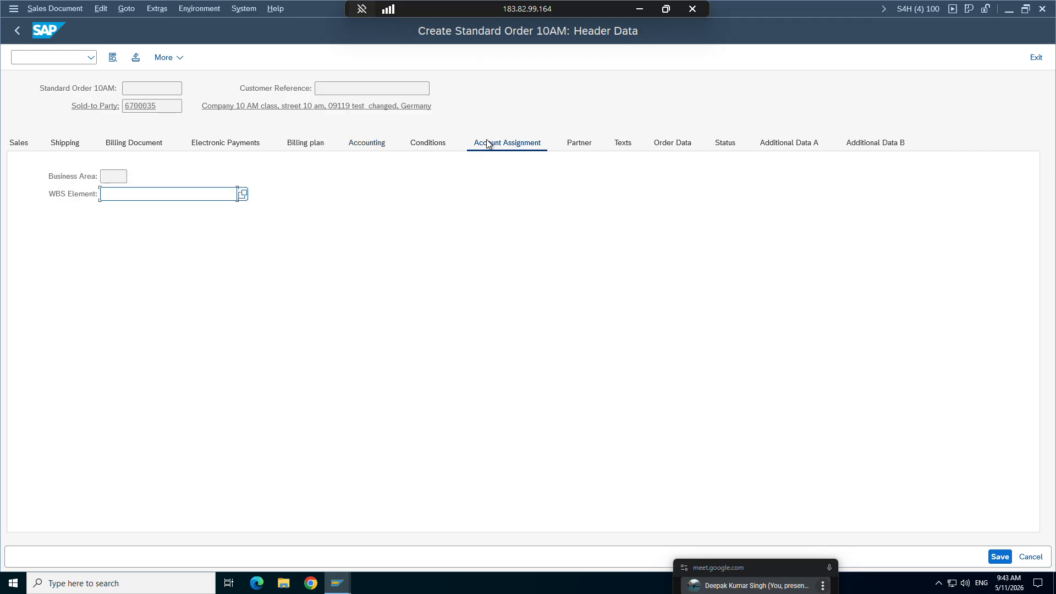
pyautogui.click(568, 145)
pyautogui.click(65, 144)
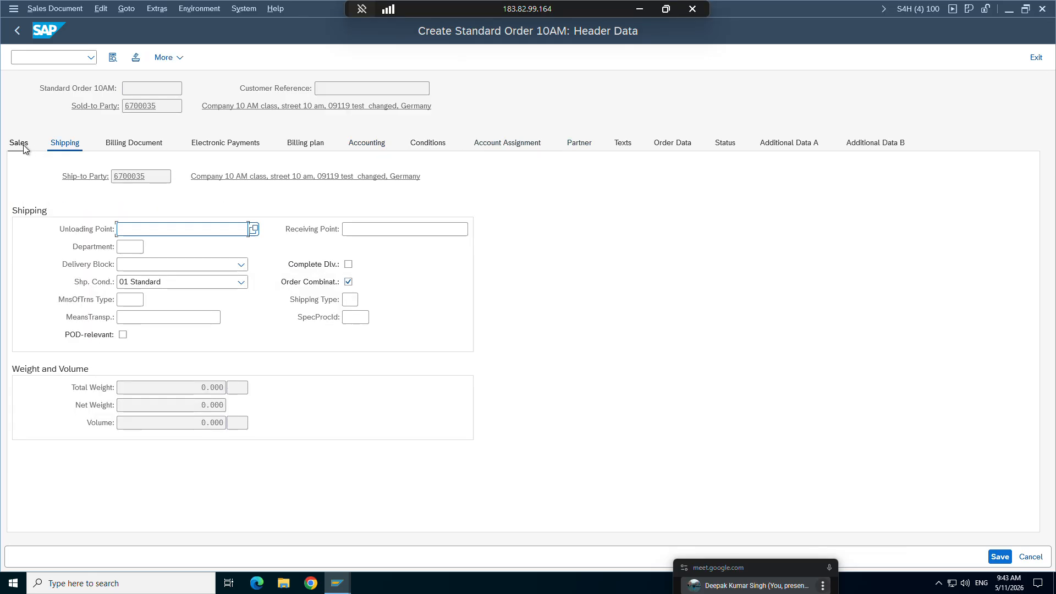
pyautogui.click(19, 144)
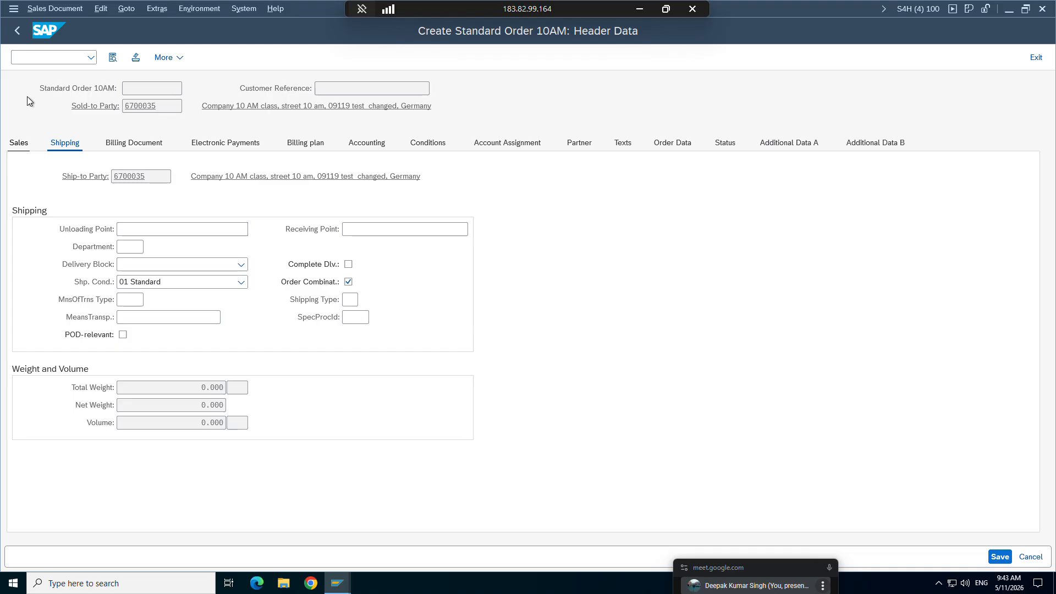
# Step: Return from the header data to the order's Sales overview and switch to the ZOR9 sales order type details
pyautogui.click(20, 35)
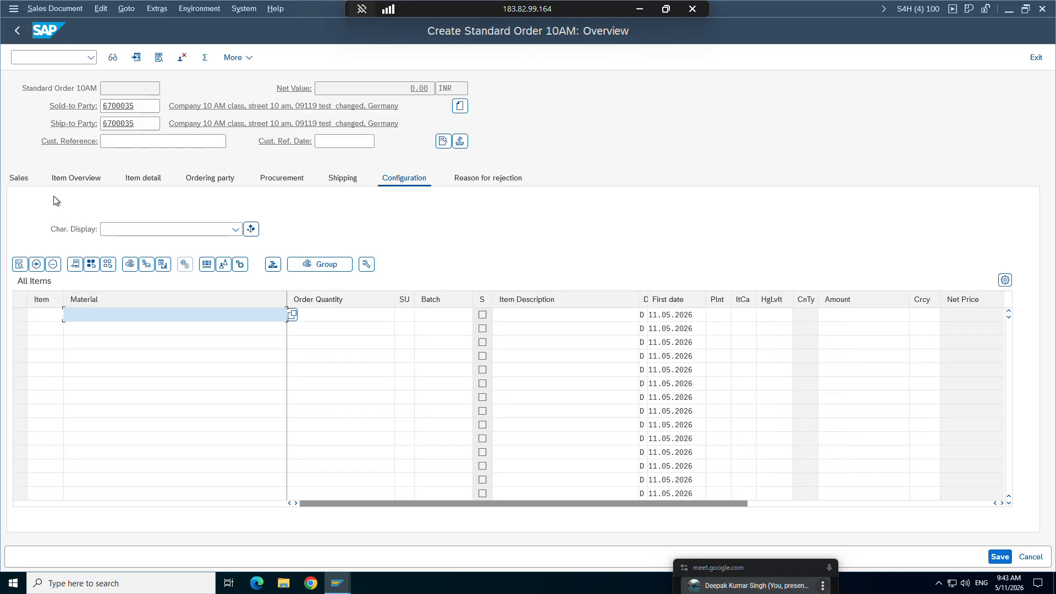
pyautogui.click(30, 178)
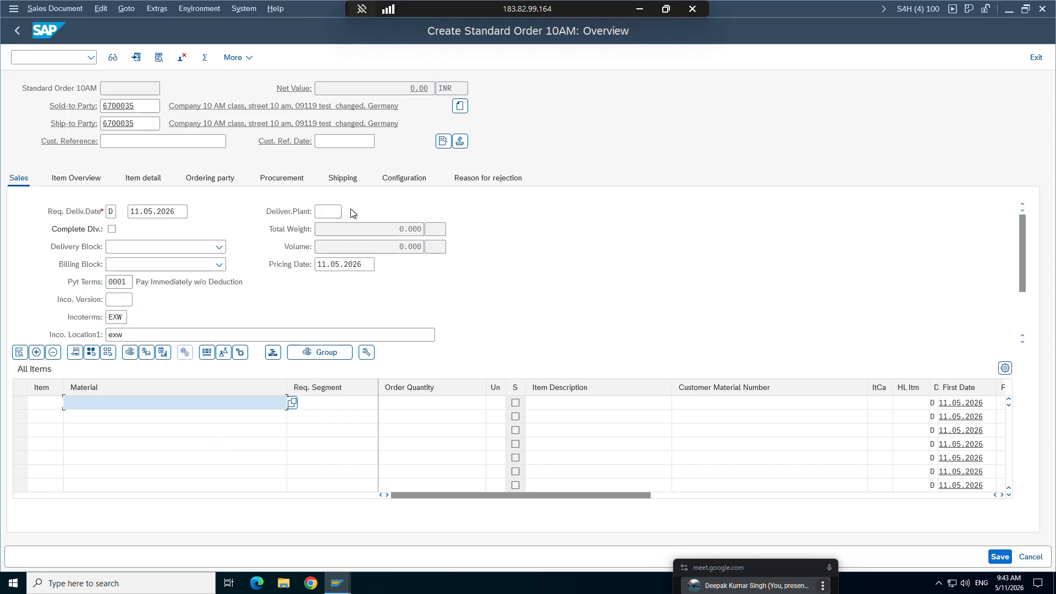
pyautogui.click(337, 583)
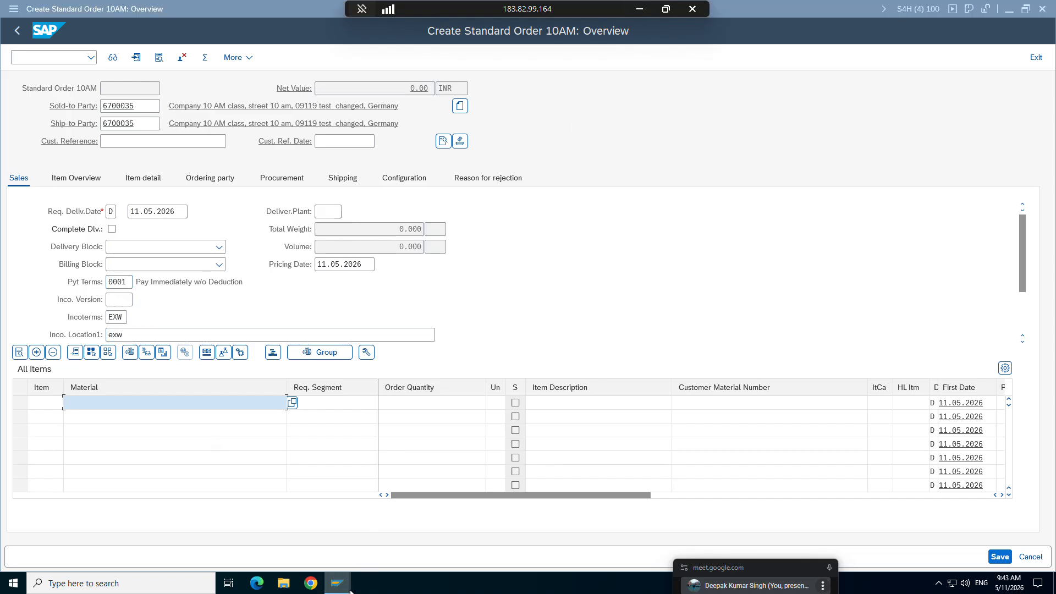
pyautogui.click(127, 533)
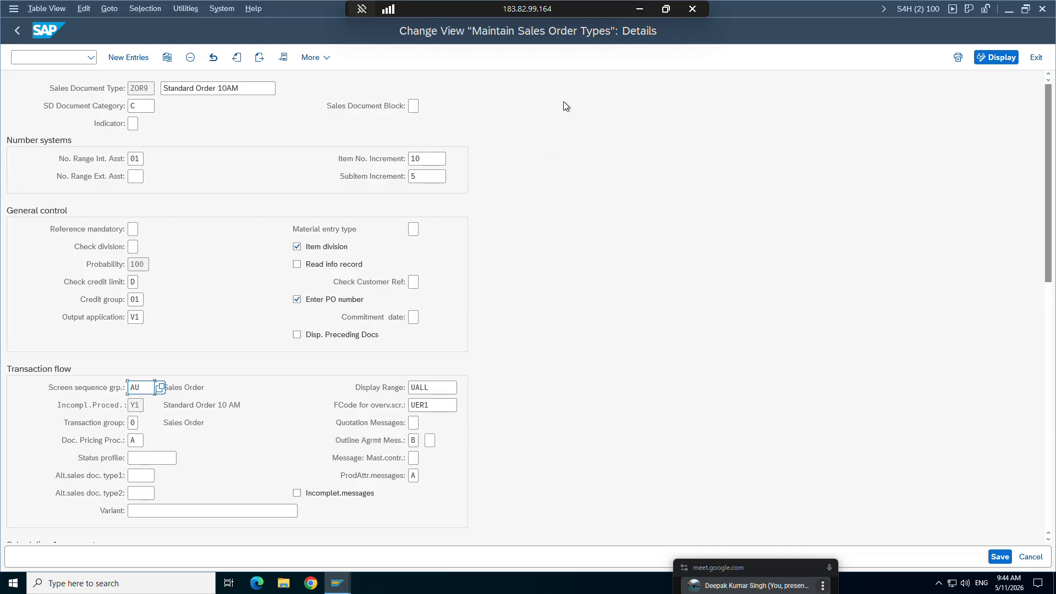
# Step: Check the Display range explanation in the Word study notes and list the possible Display Range values for ZOR9 in SAP
pyautogui.click(640, 12)
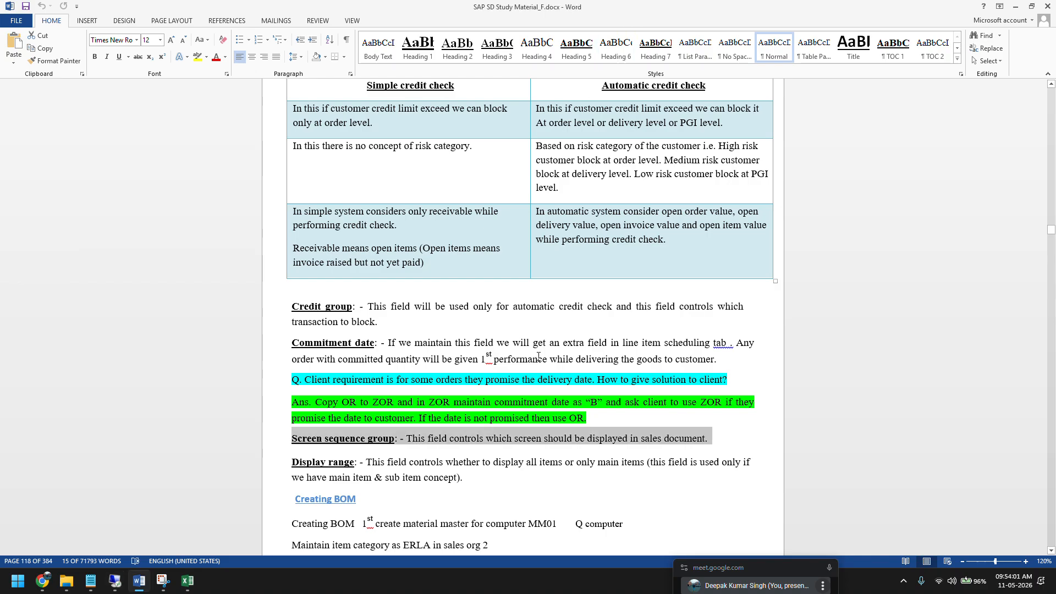
pyautogui.scroll(-4, 539, 356)
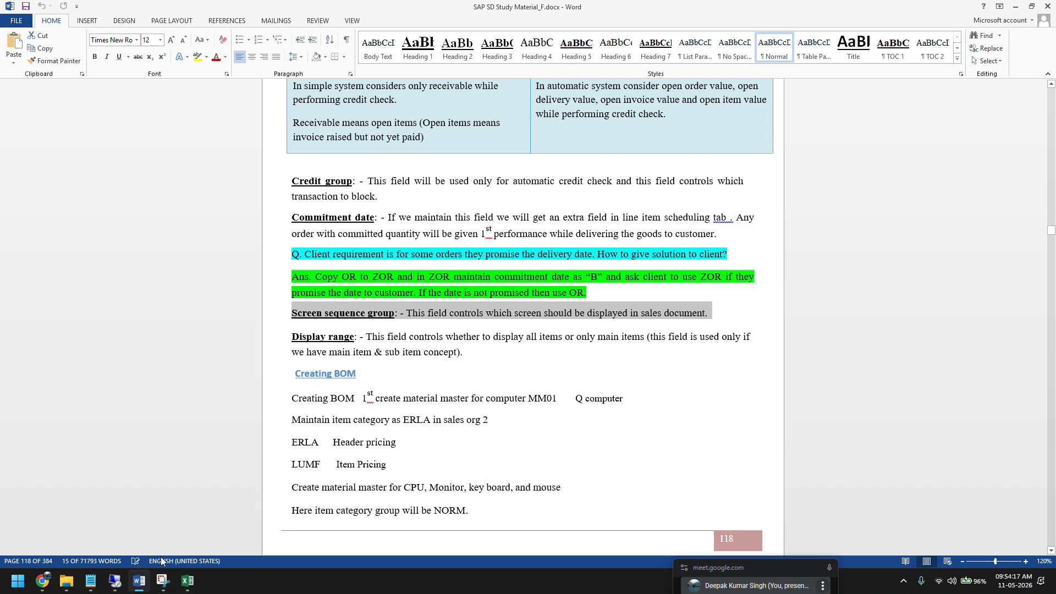
pyautogui.click(115, 578)
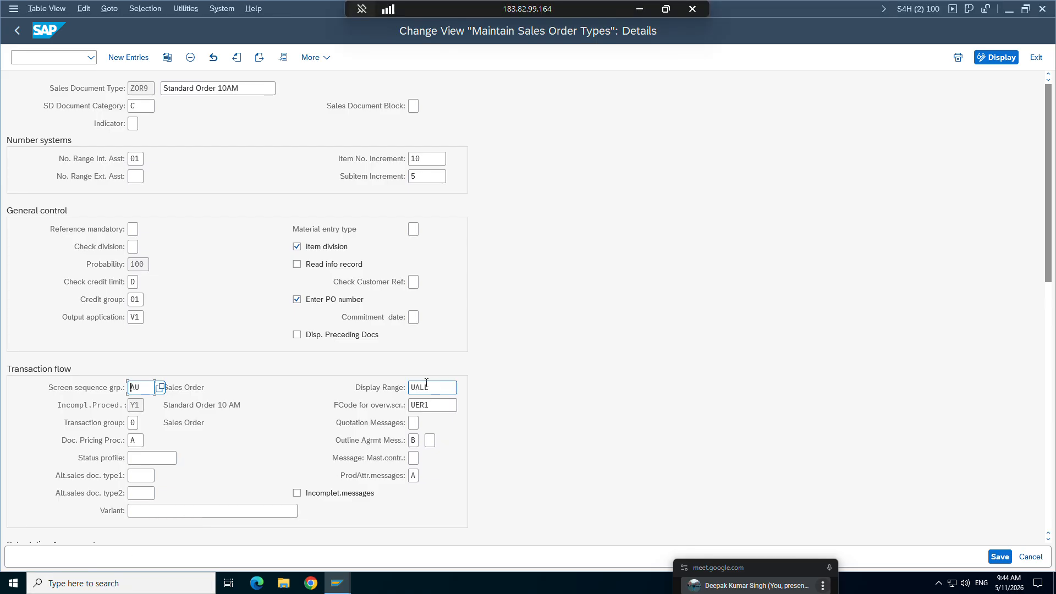
pyautogui.click(452, 385)
pyautogui.click(465, 388)
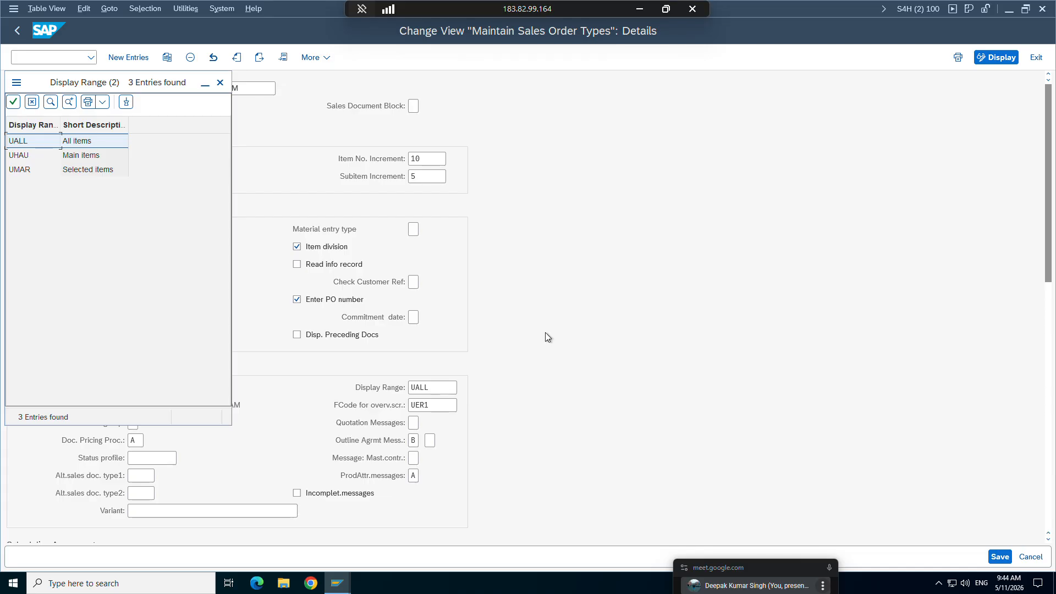
# Step: Switch to the open ZOR9 order's session and add material FG_9AM with order quantity 1
pyautogui.click(640, 9)
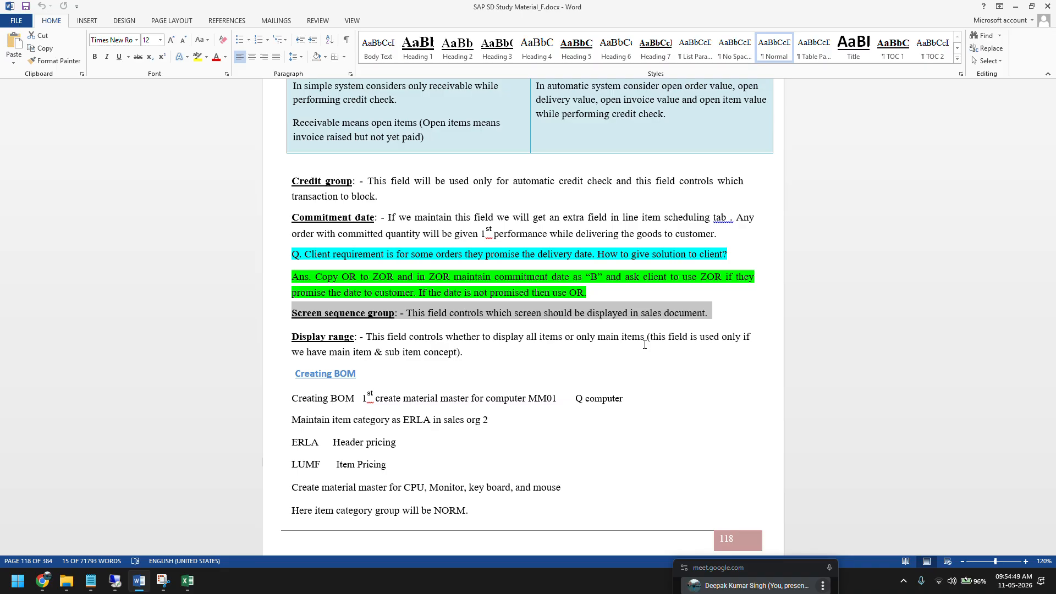
pyautogui.click(115, 582)
pyautogui.moveTo(337, 582)
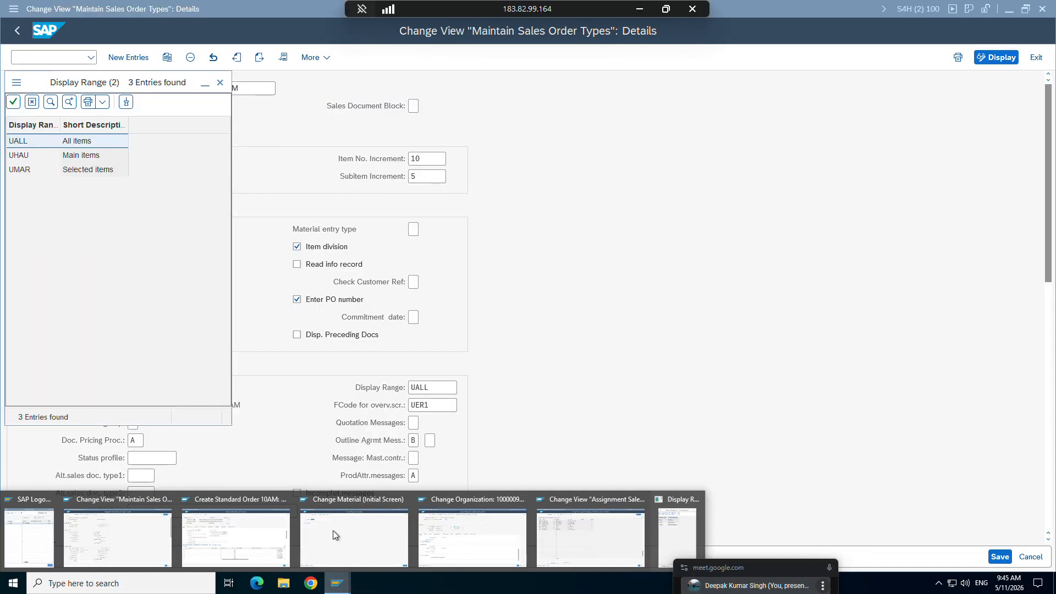
pyautogui.click(237, 528)
pyautogui.click(119, 403)
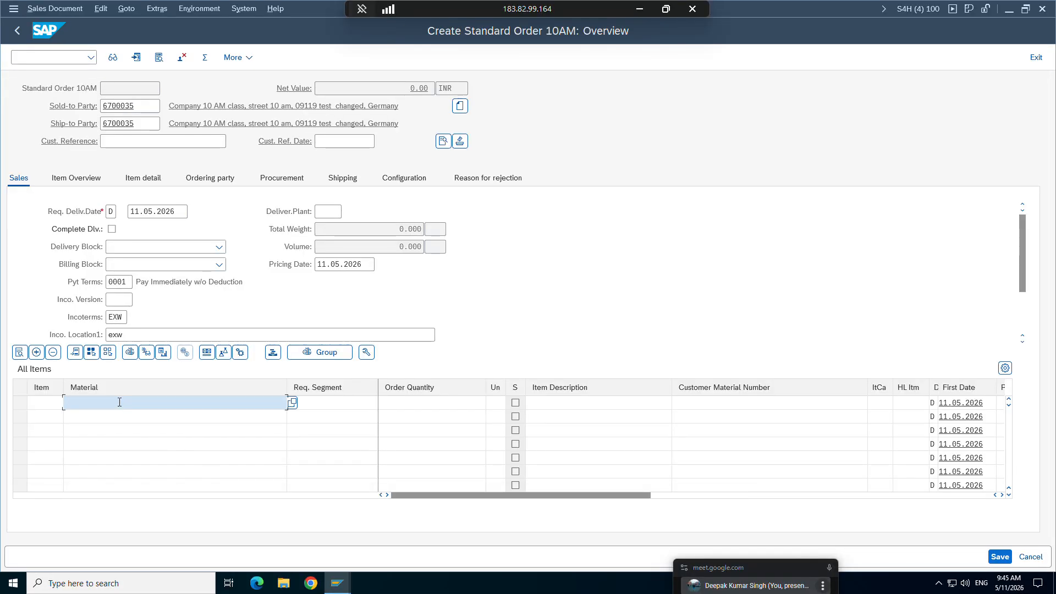
pyautogui.press('Down')
pyautogui.press('Down')
pyautogui.press('Down')
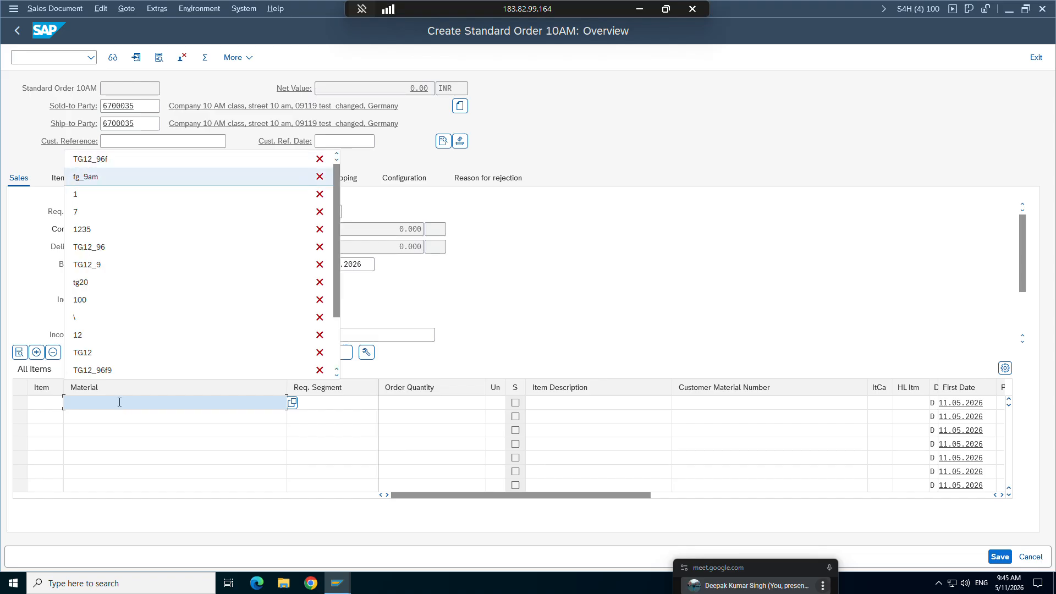
pyautogui.press('Return')
pyautogui.press('Return')
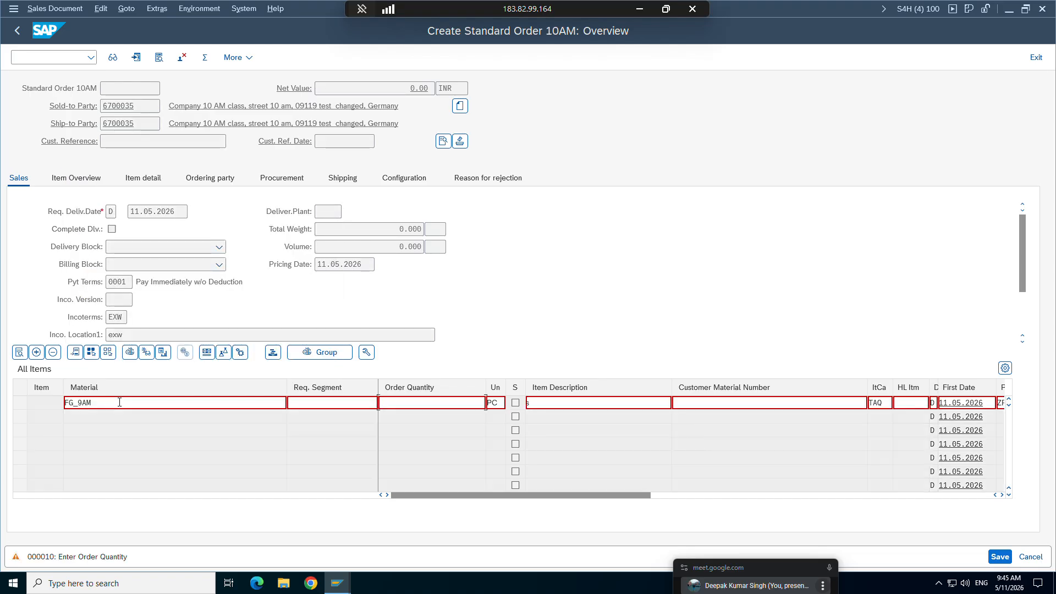
pyautogui.write('1')
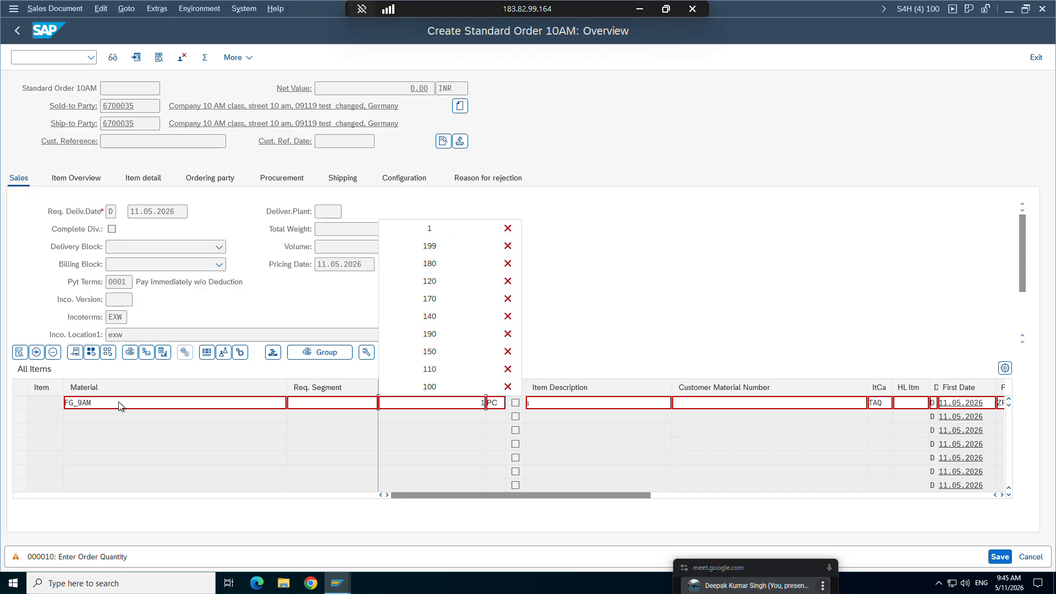
pyautogui.press('Return')
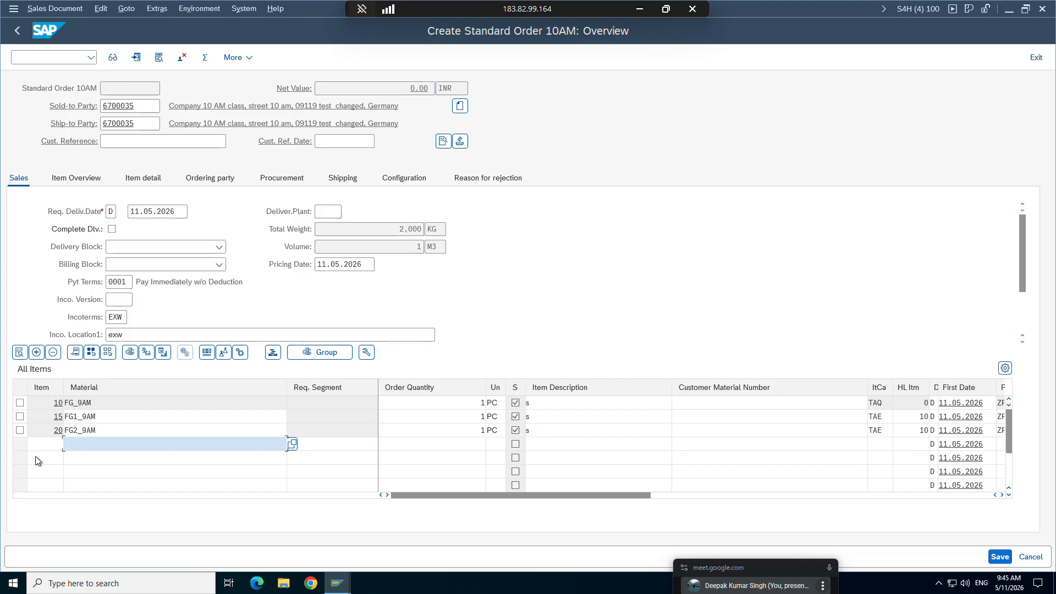
# Step: Examine the order's main item FG_9AM and sub-items FG1_9AM and FG2_9AM against the Display Range options
pyautogui.click(77, 404)
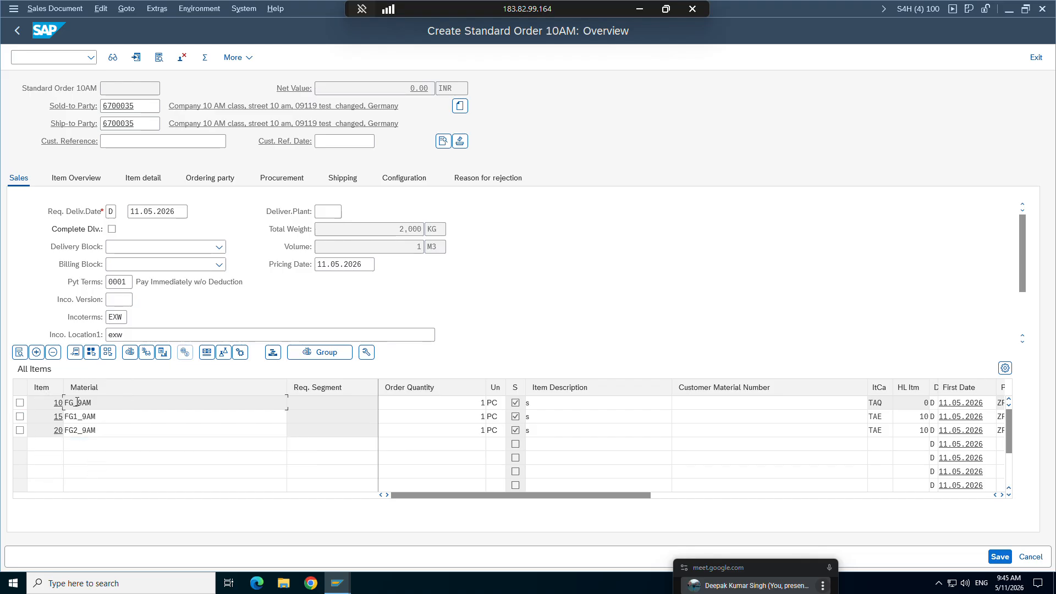
pyautogui.click(75, 418)
pyautogui.click(76, 431)
pyautogui.click(337, 583)
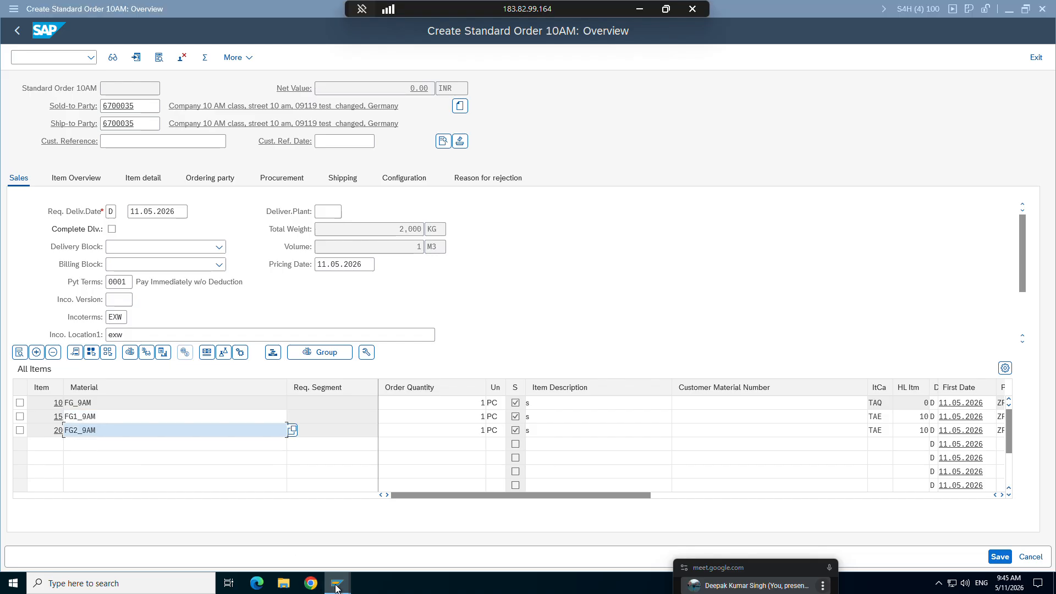
pyautogui.moveTo(163, 528)
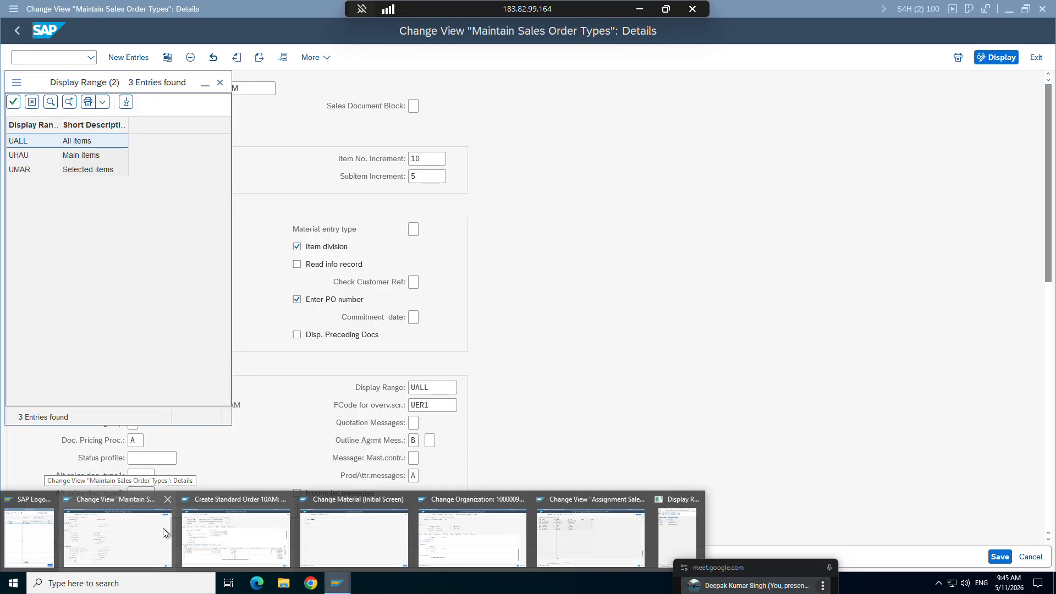
pyautogui.click(275, 540)
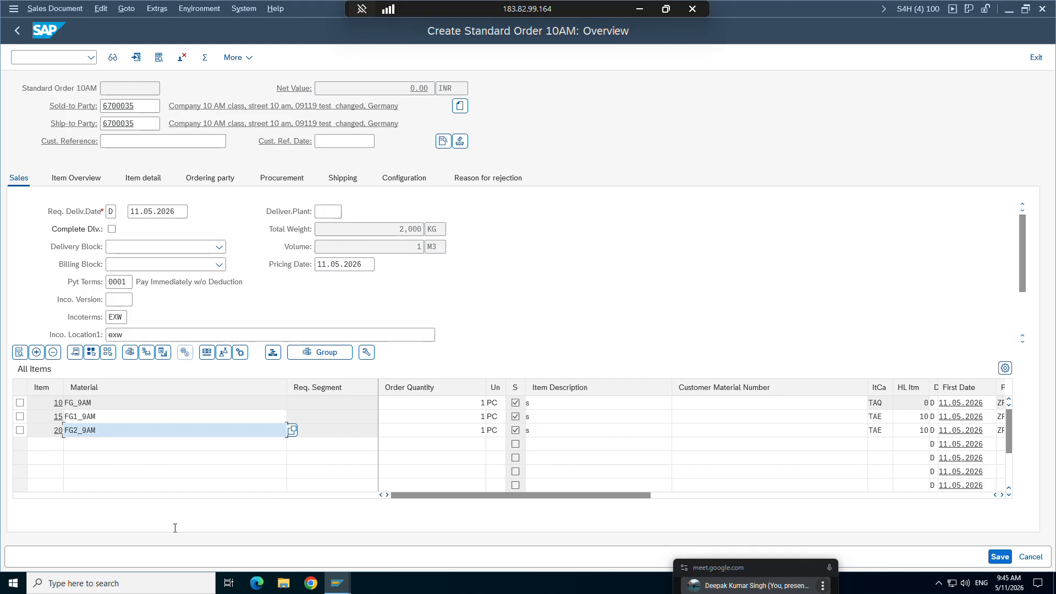
# Step: Set the Display Range of sales order type ZOR9 to UHAU (Main items) and save the configuration
pyautogui.click(337, 583)
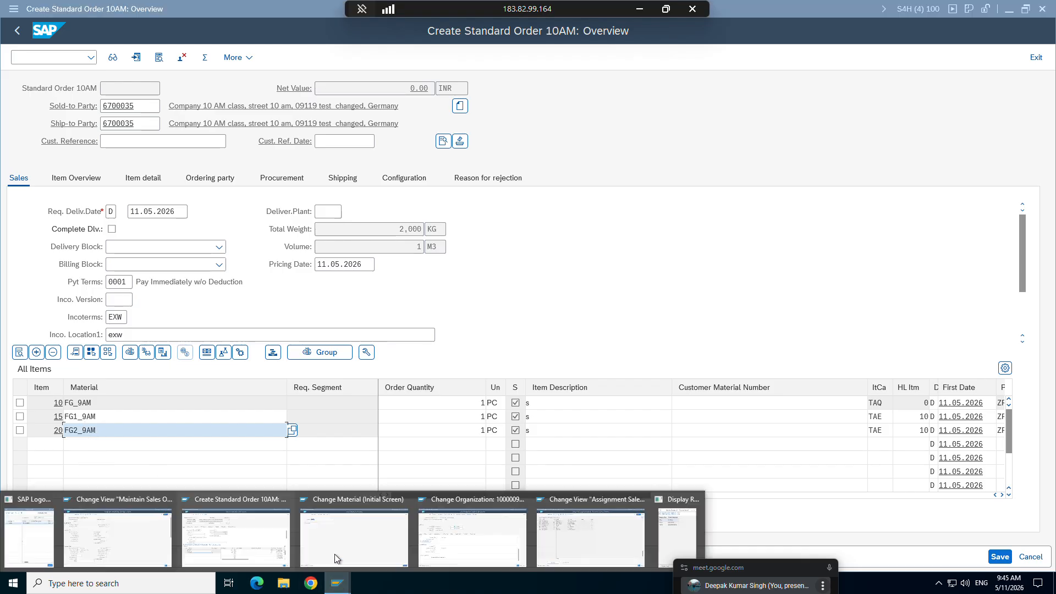
pyautogui.click(146, 536)
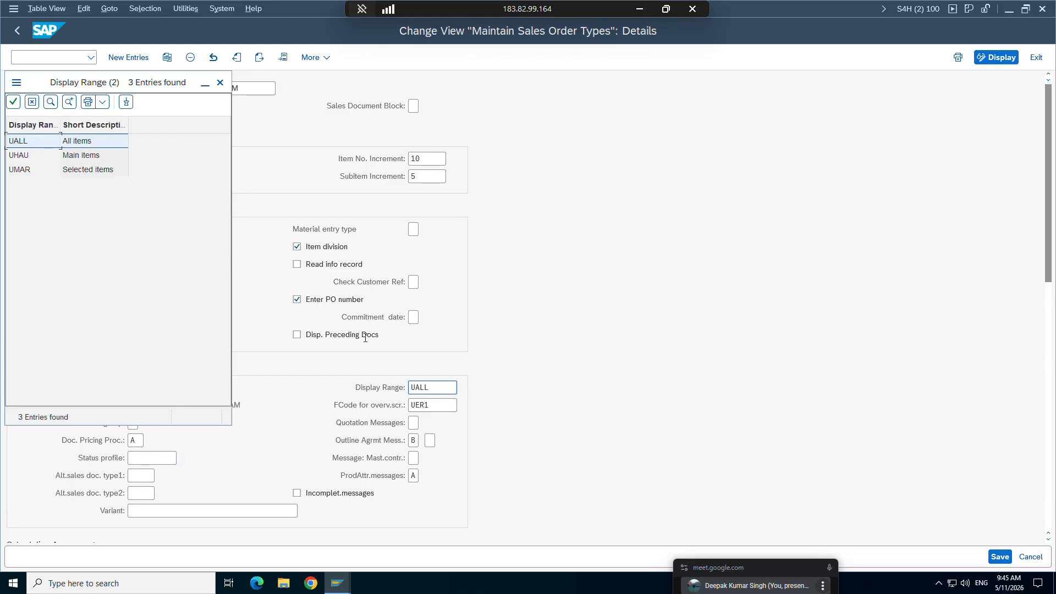
pyautogui.doubleClick(32, 156)
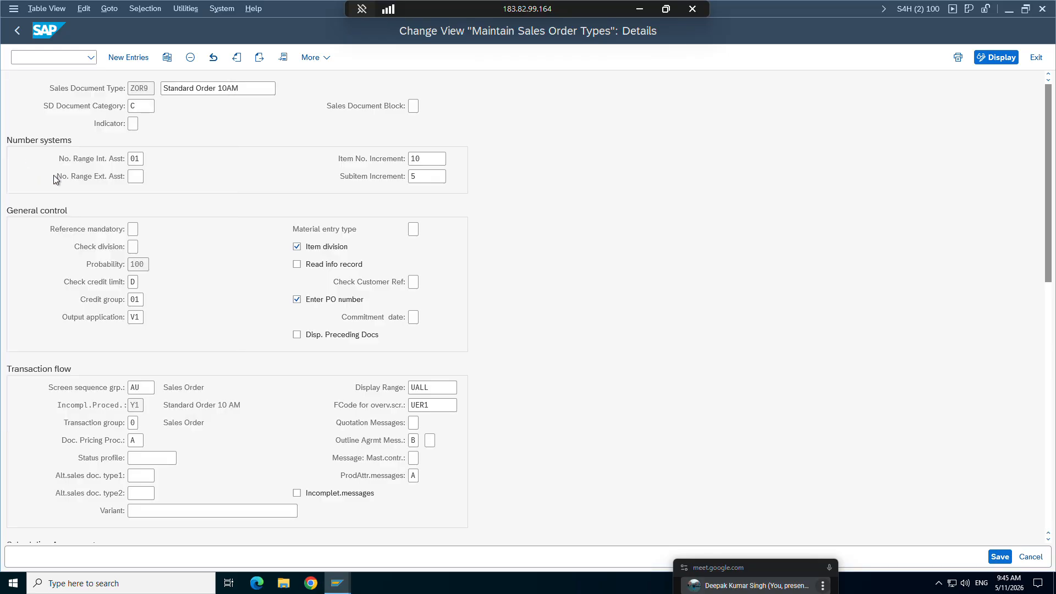
pyautogui.click(1000, 557)
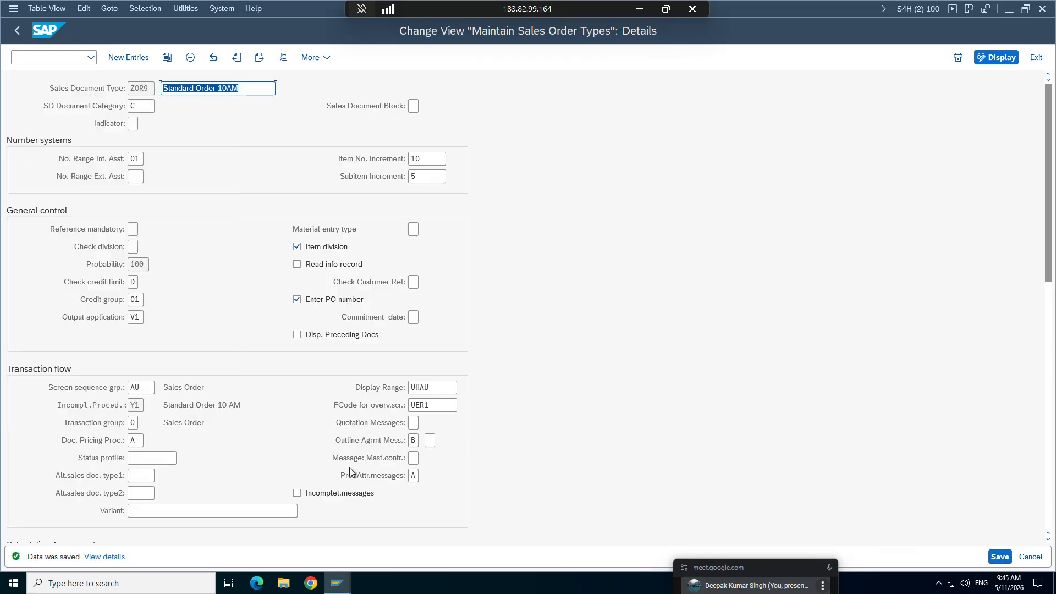
# Step: Start a new ZOR9 order with transaction /nva01 in the order's session and enter the customer number as sold-to party
pyautogui.moveTo(337, 583)
pyautogui.click(249, 537)
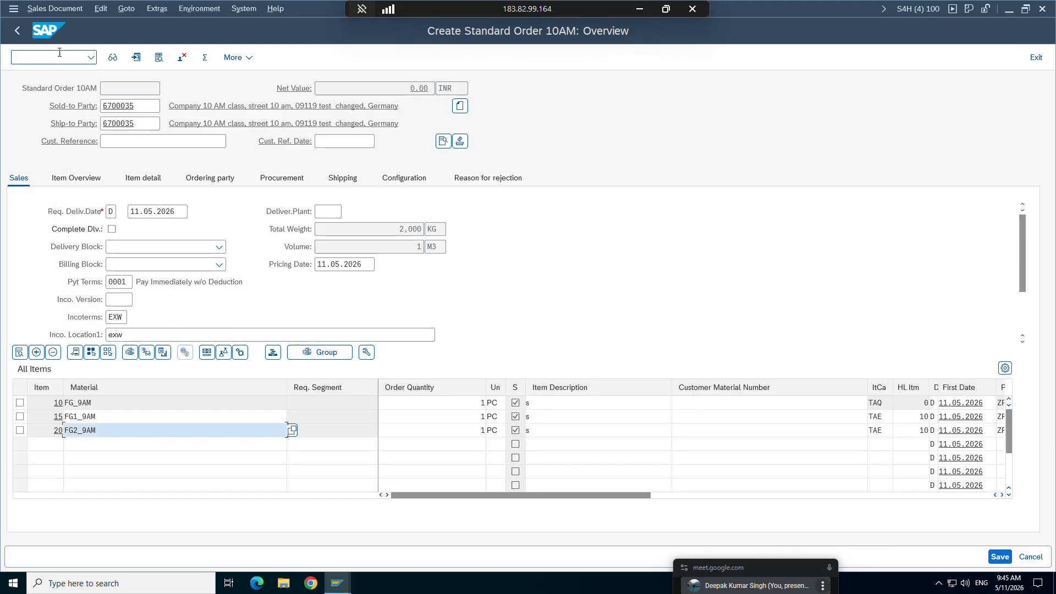
pyautogui.write('/nva01')
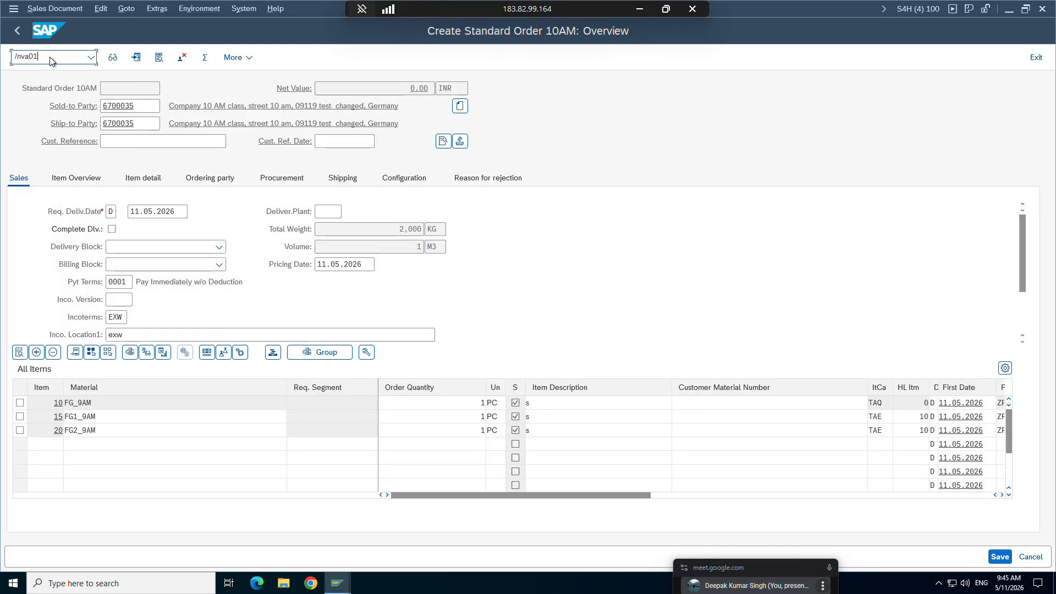
pyautogui.press('Return')
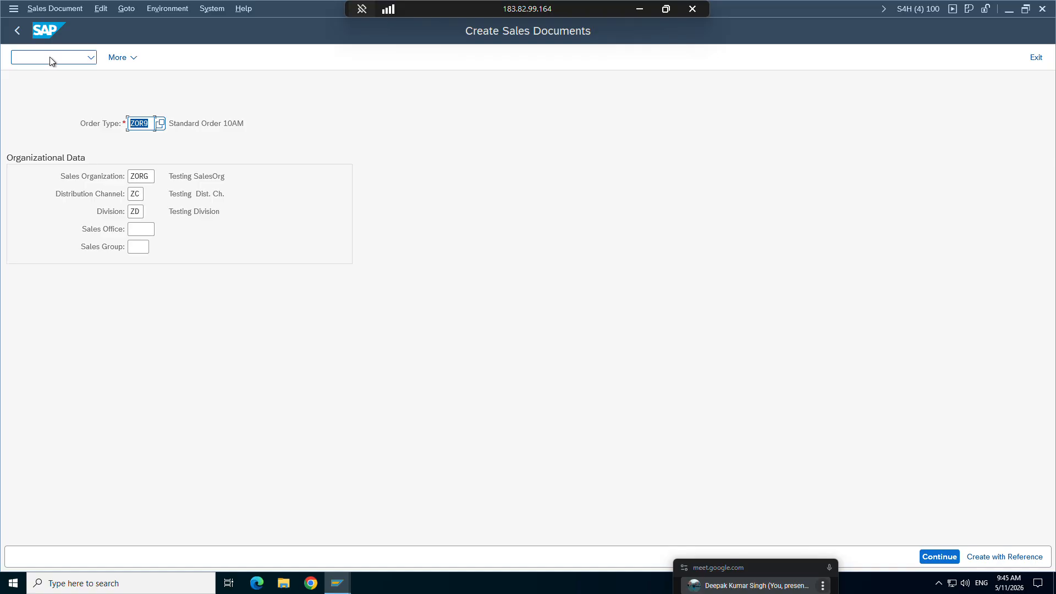
pyautogui.press('Return')
pyautogui.press('Down')
pyautogui.press('Down')
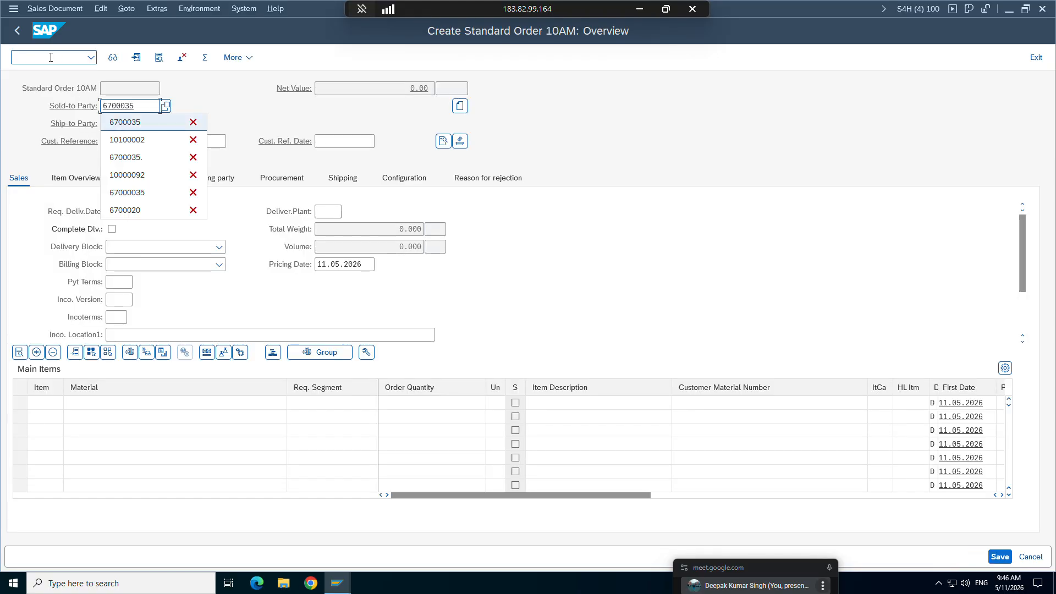
pyautogui.press('Return')
pyautogui.press('Return')
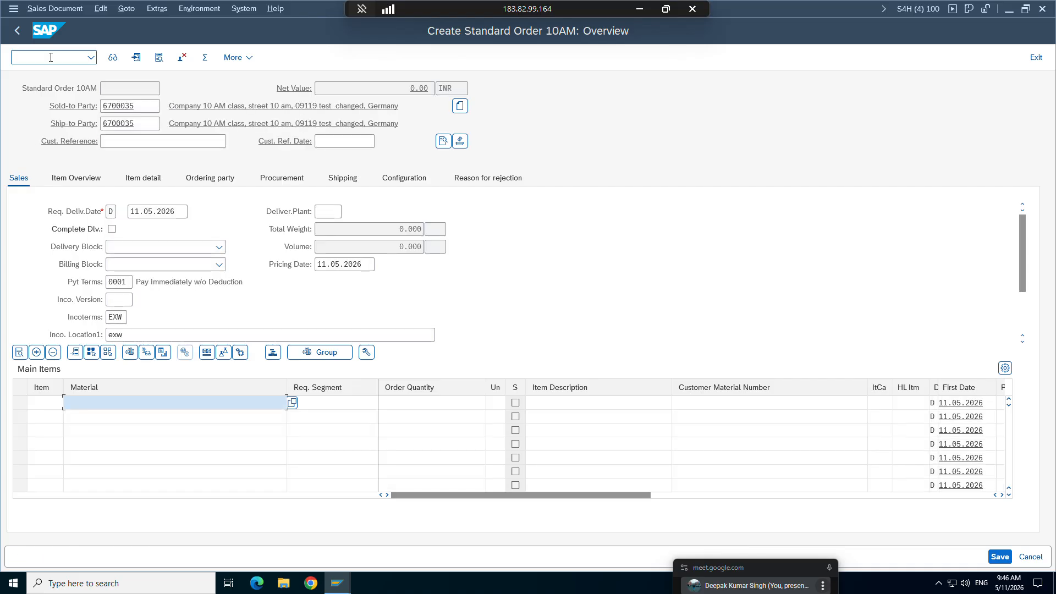
# Step: Add material fg_9am with order quantity 1 to the new order's Main Items
pyautogui.write('fg_9am')
pyautogui.press('Return')
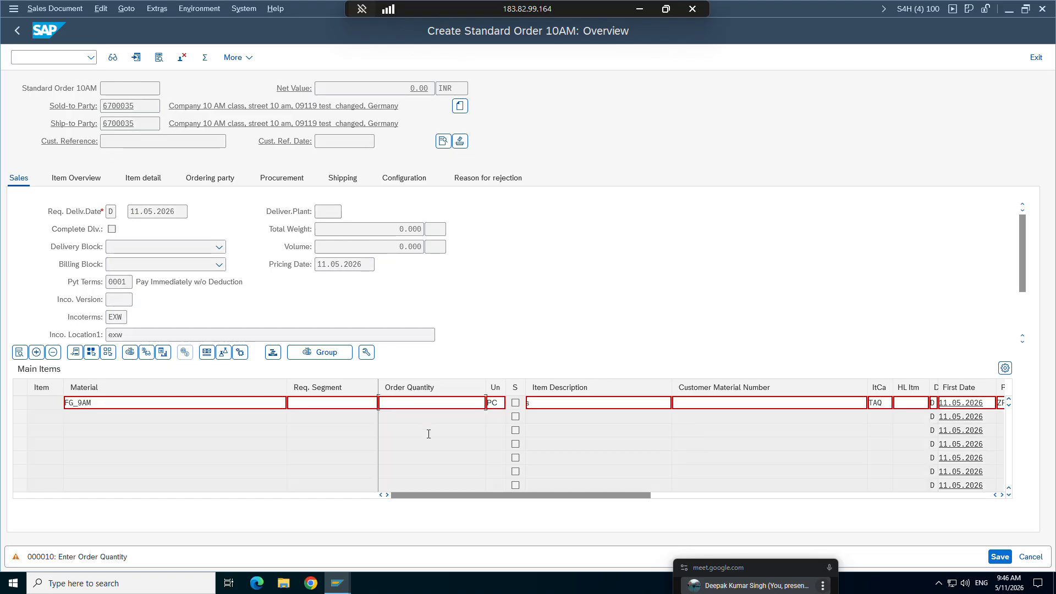
pyautogui.click(450, 407)
pyautogui.write('1')
pyautogui.press('Return')
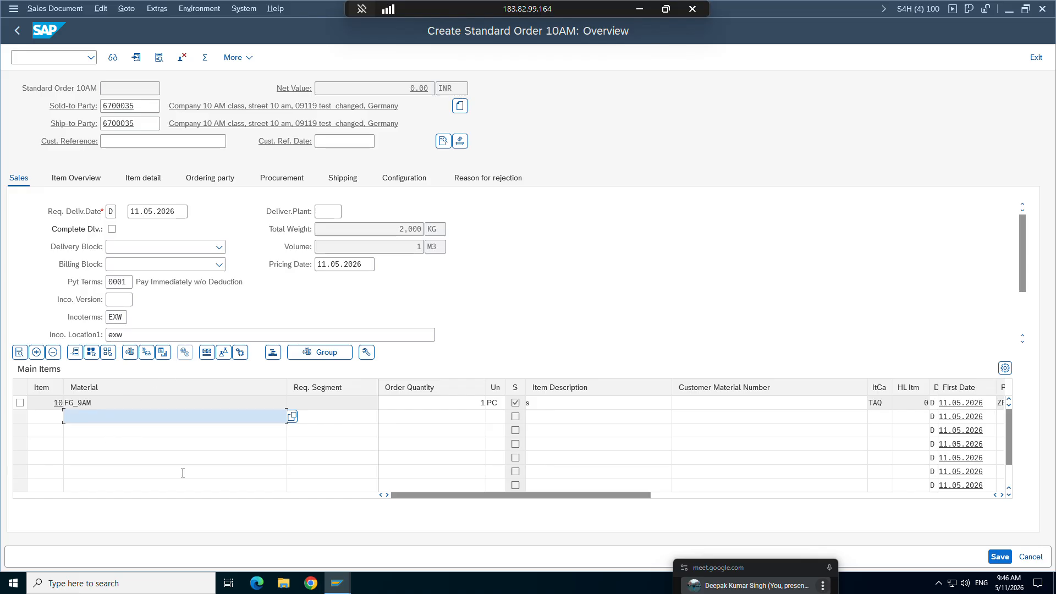
# Step: Set the Display Range of sales order type ZOR9 to UALL (All items) and save the configuration
pyautogui.click(337, 583)
pyautogui.click(173, 538)
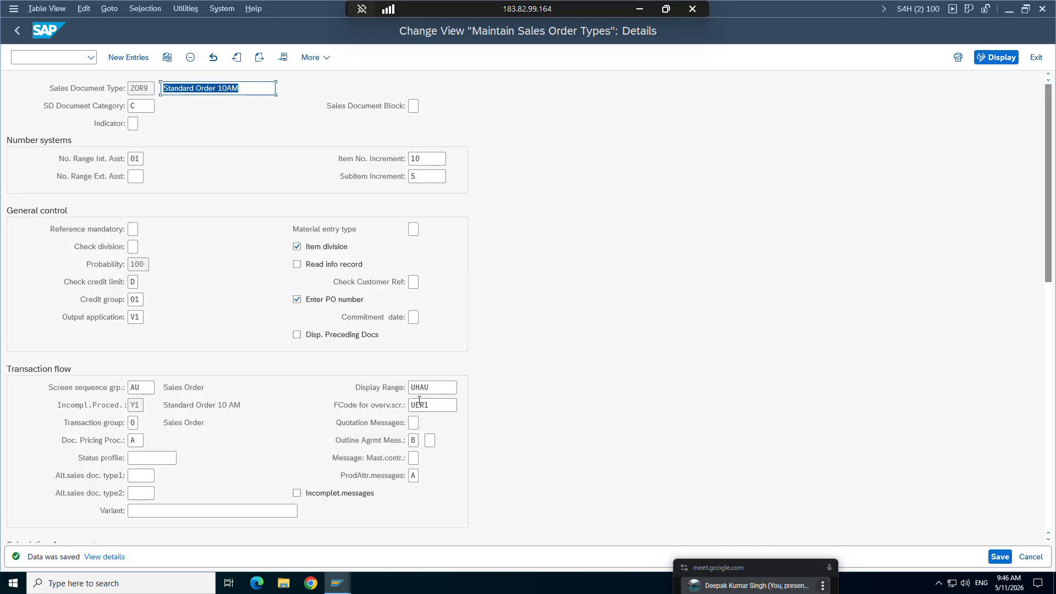
pyautogui.click(433, 387)
pyautogui.click(465, 388)
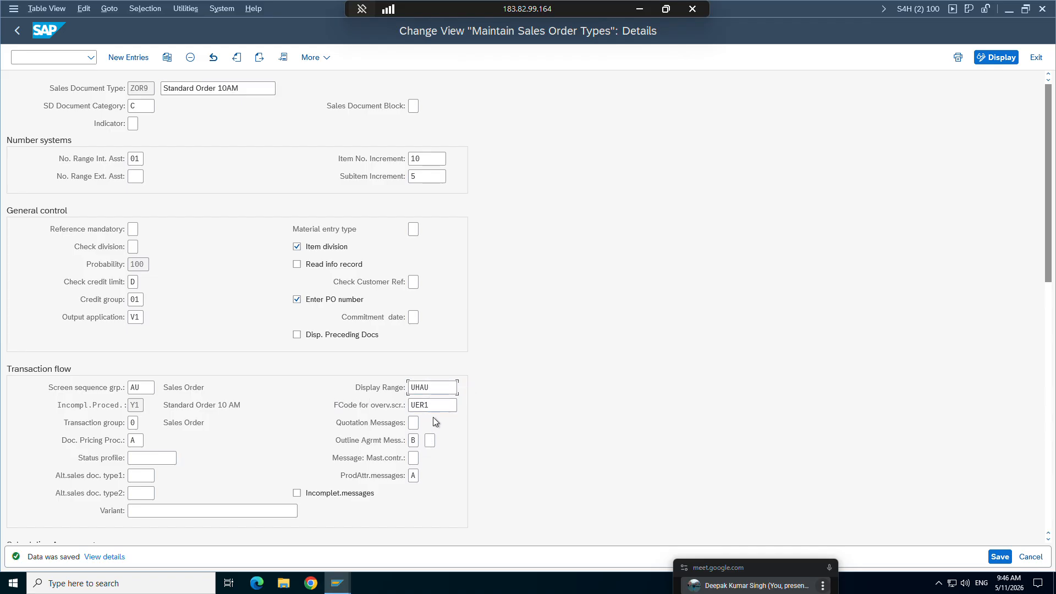
pyautogui.doubleClick(42, 142)
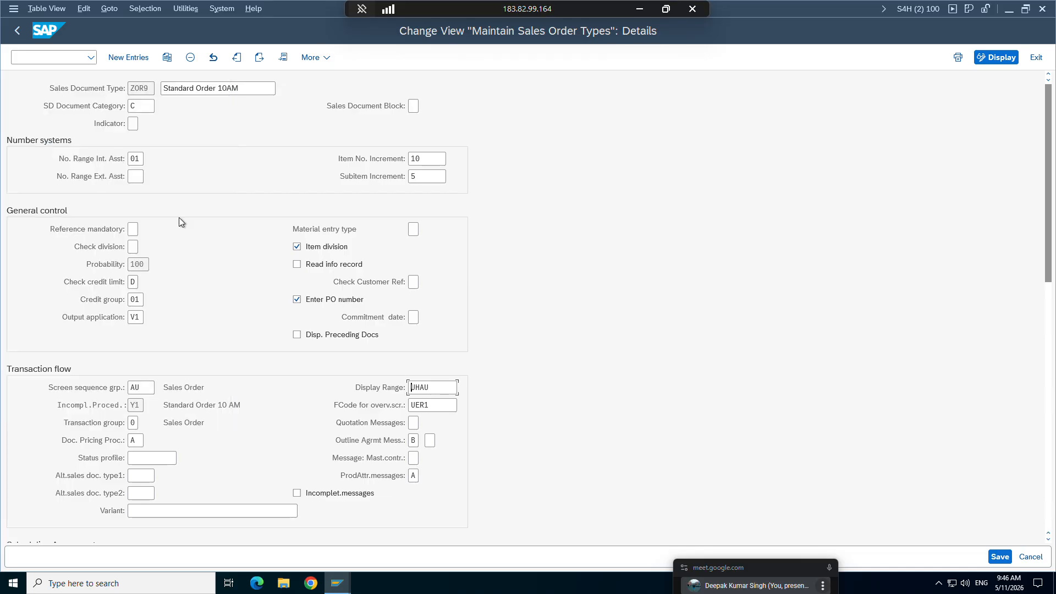
pyautogui.click(999, 556)
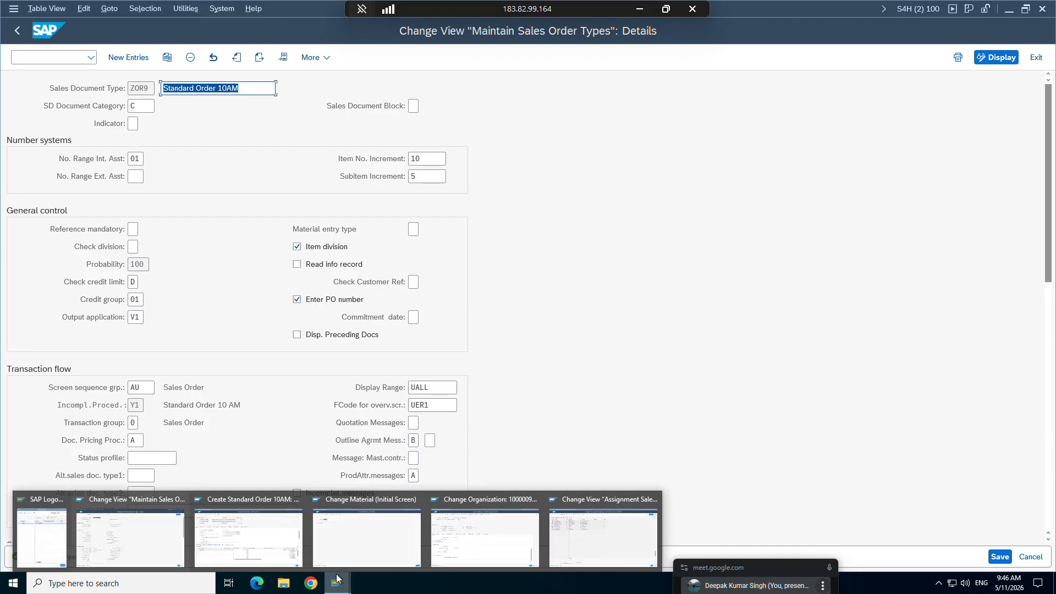
# Step: Switch to the SAP SD study notes in Word and review the Creating BOM section, including component materials and transaction CS01
pyautogui.click(640, 9)
pyautogui.scroll(-3, 429, 335)
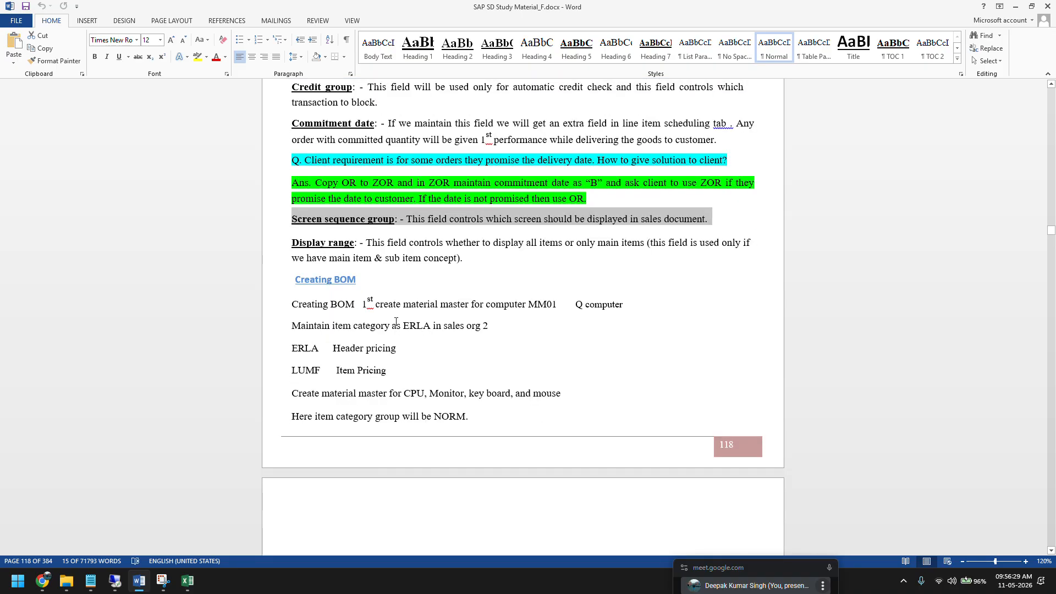
pyautogui.scroll(-4, 396, 322)
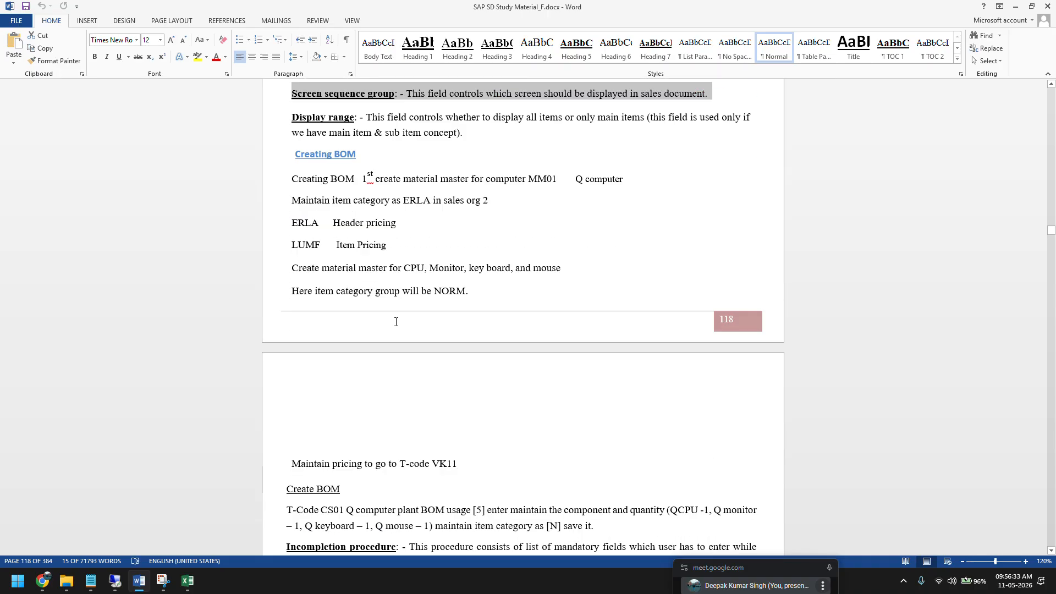
pyautogui.scroll(-5, 396, 322)
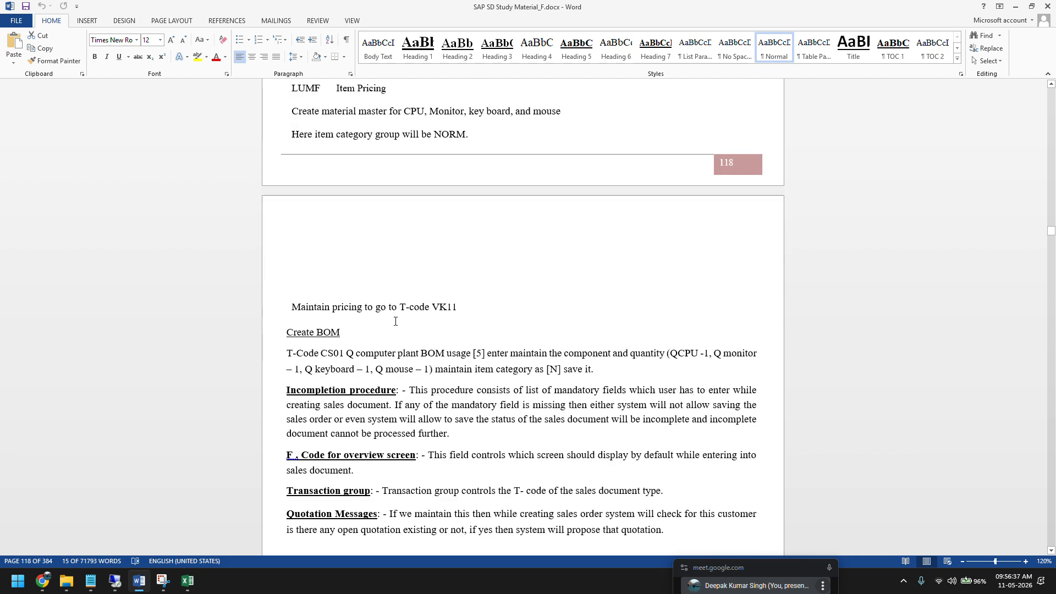
pyautogui.scroll(1, 396, 322)
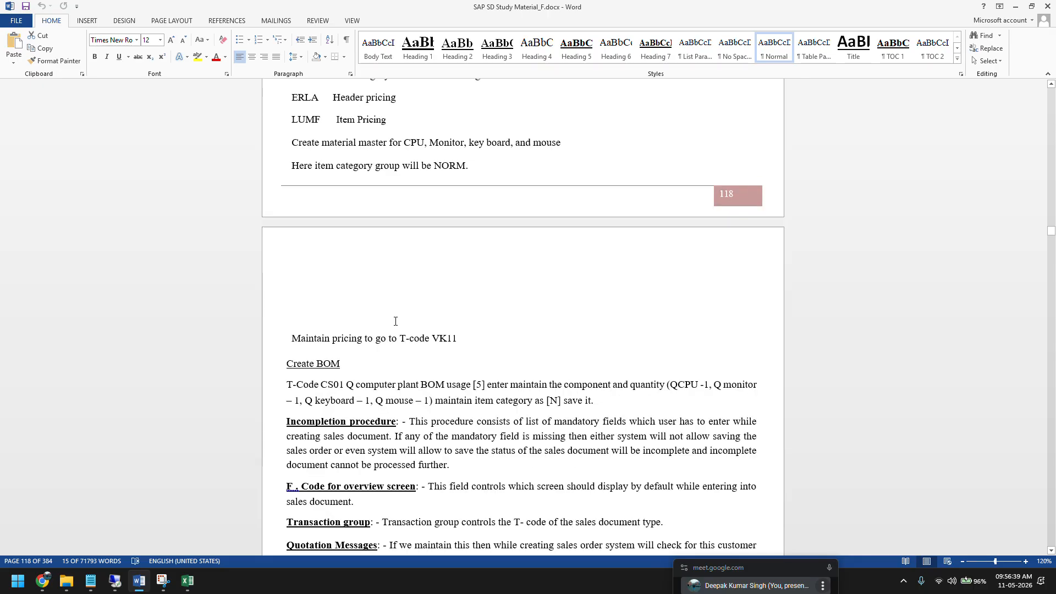
pyautogui.scroll(1, 317, 188)
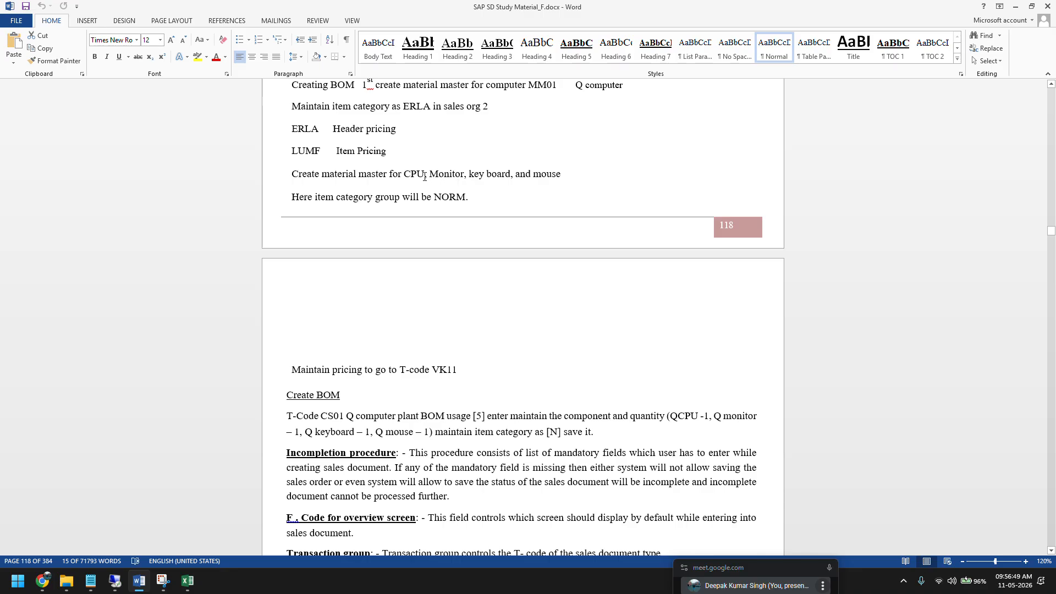
pyautogui.moveTo(430, 176); pyautogui.dragTo(560, 176)
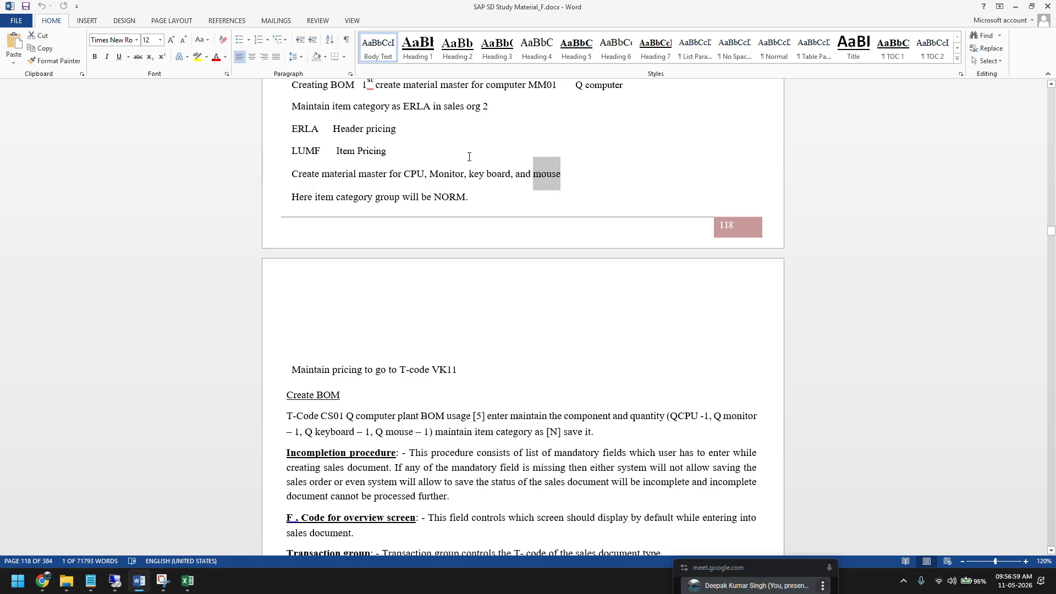
pyautogui.scroll(-2, 241, 407)
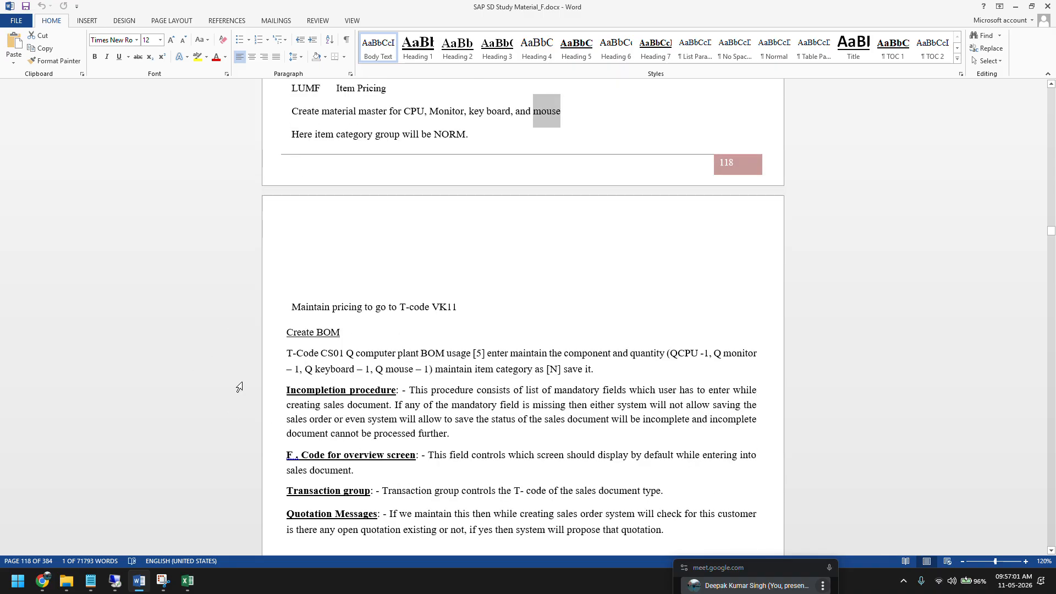
pyautogui.moveTo(322, 353); pyautogui.dragTo(340, 355)
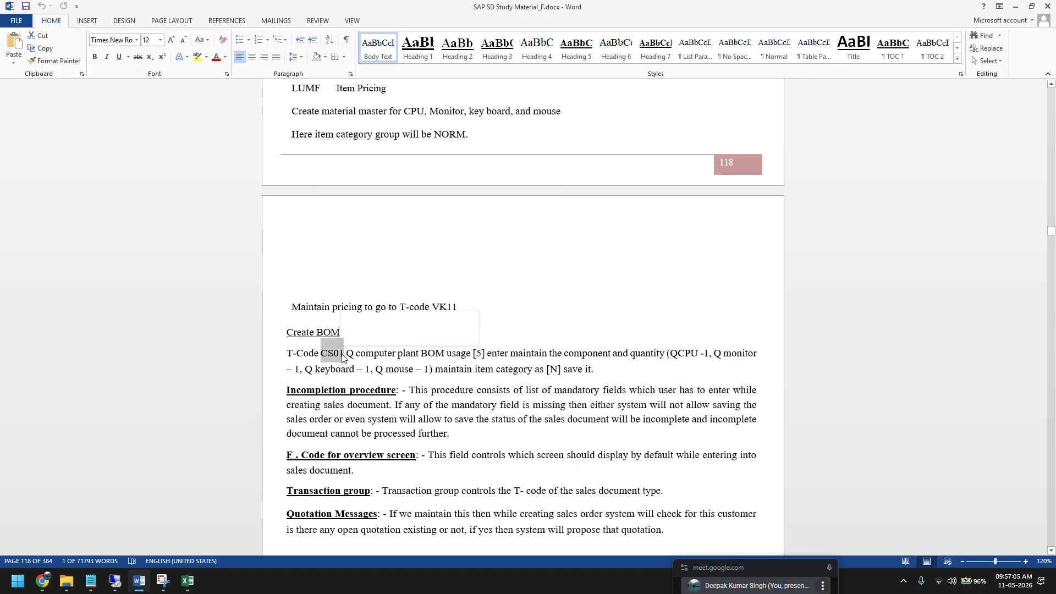
# Step: Switch back to SAP and bring up the session with the new ZOR9 order overview
pyautogui.click(116, 582)
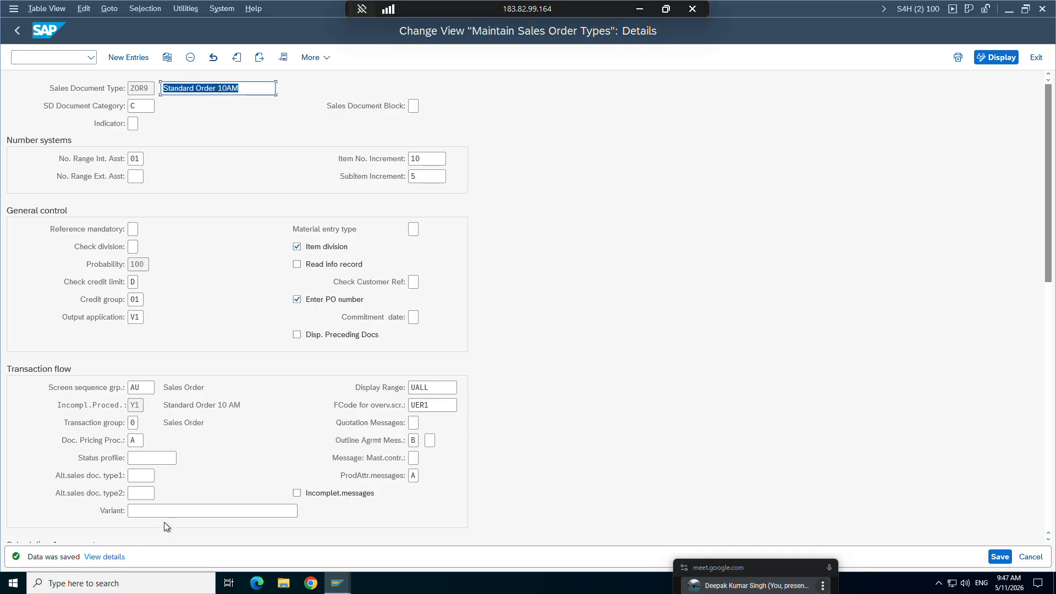
pyautogui.moveTo(337, 582)
pyautogui.click(283, 536)
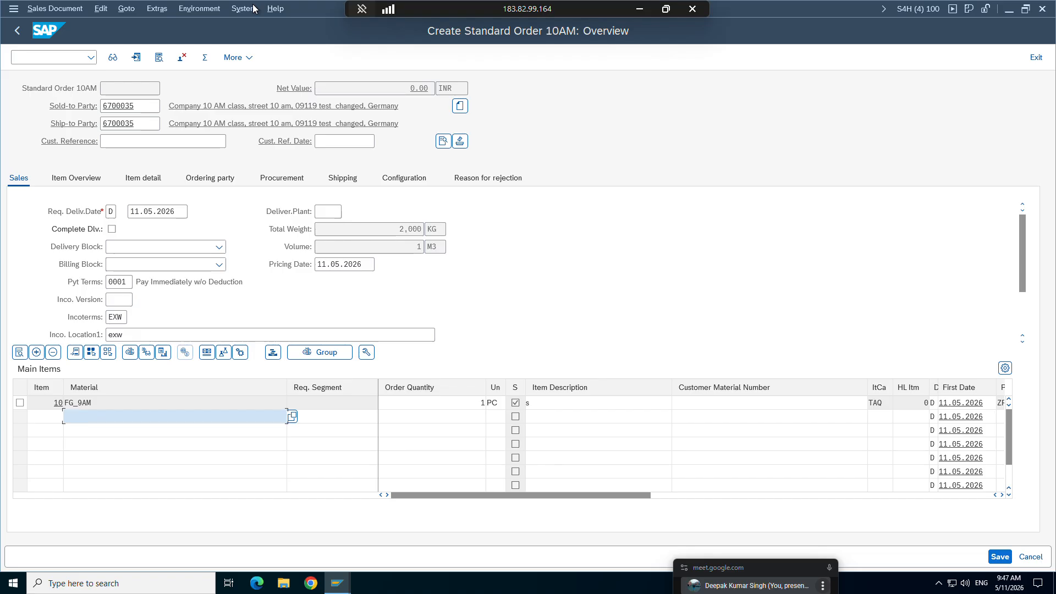
# Step: Return to the Word study notes and select the Incompletion procedure paragraph for reading
pyautogui.click(640, 9)
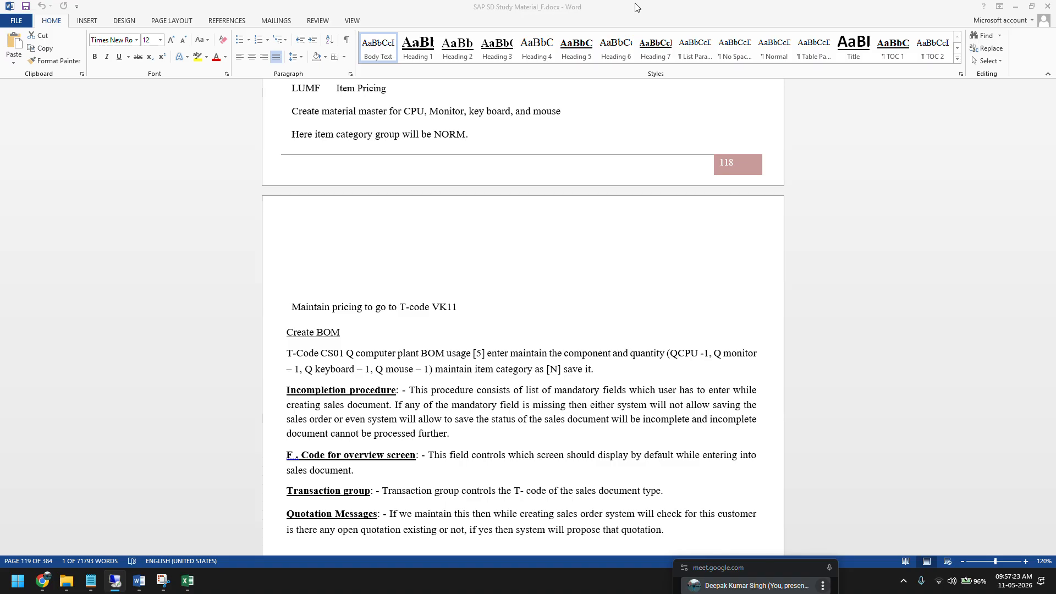
pyautogui.scroll(-1, 564, 288)
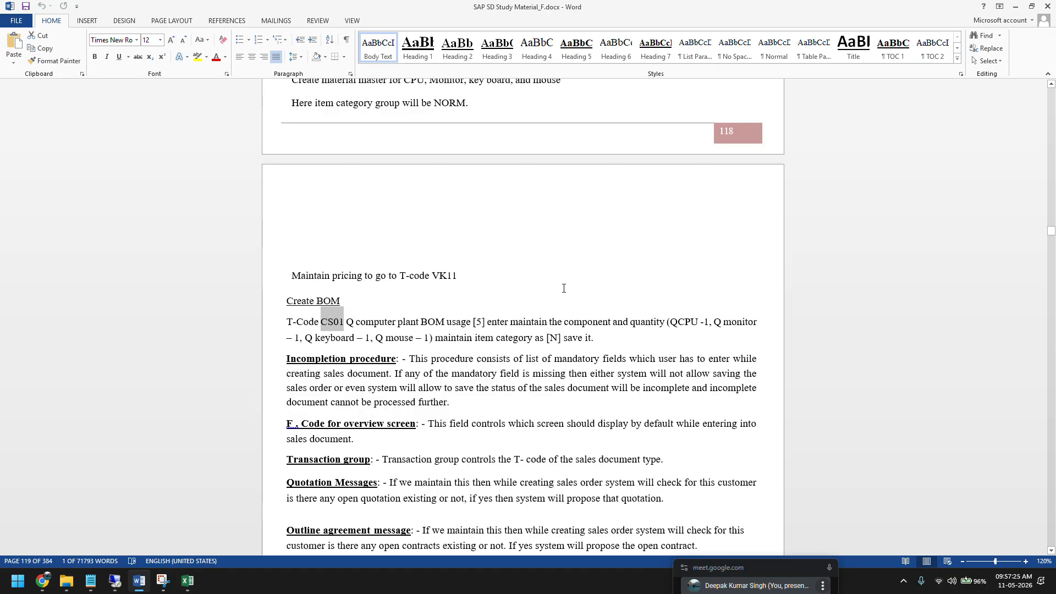
pyautogui.moveTo(454, 402); pyautogui.dragTo(287, 358)
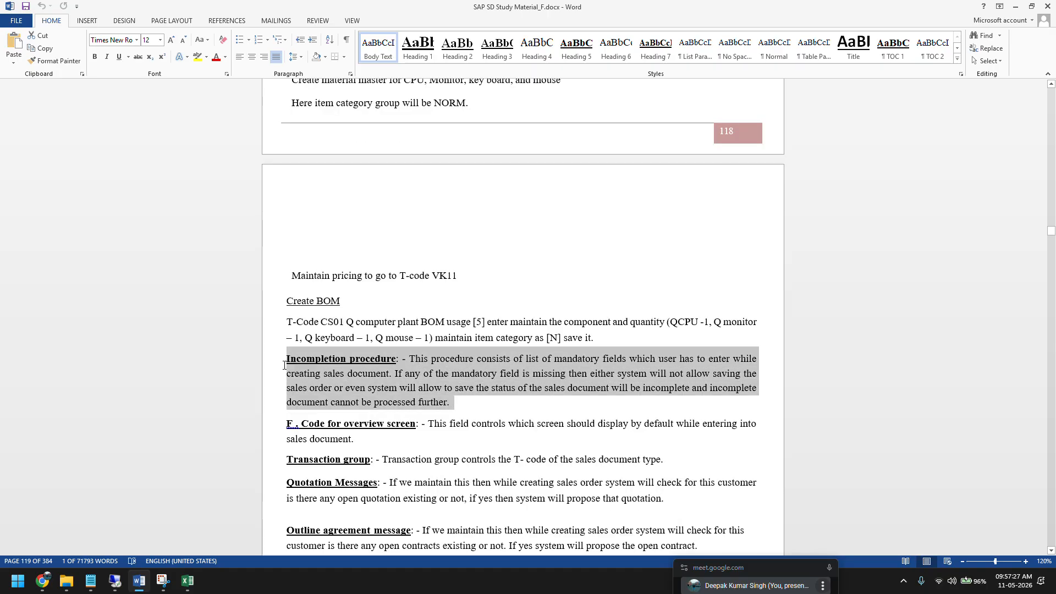
# Step: Switch to the ZOR9 order in SAP and open its incompletion log to examine the missing data for item 10
pyautogui.click(115, 581)
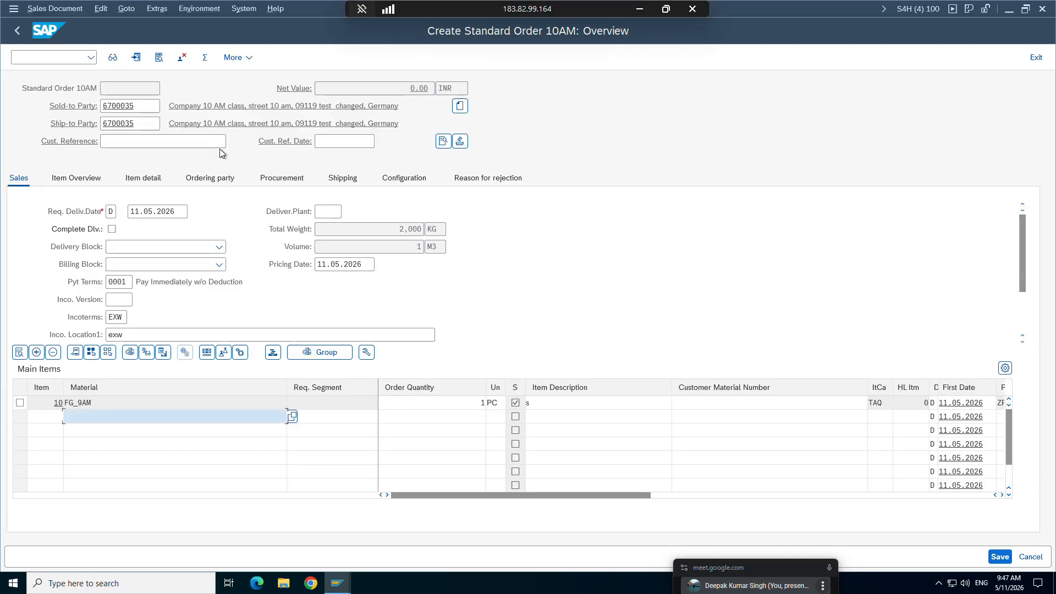
pyautogui.click(98, 12)
pyautogui.click(126, 199)
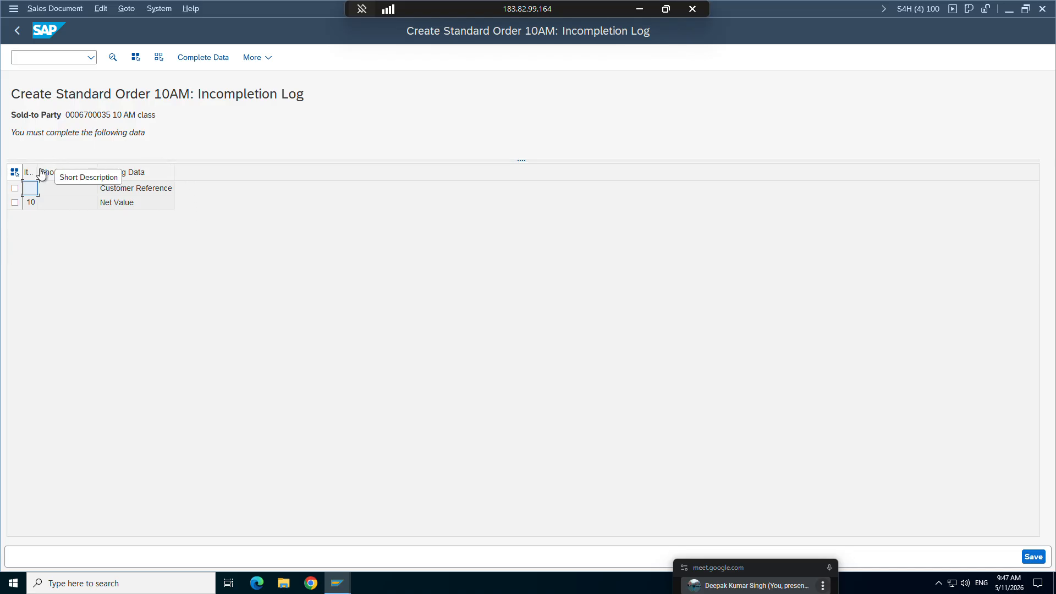
pyautogui.click(107, 206)
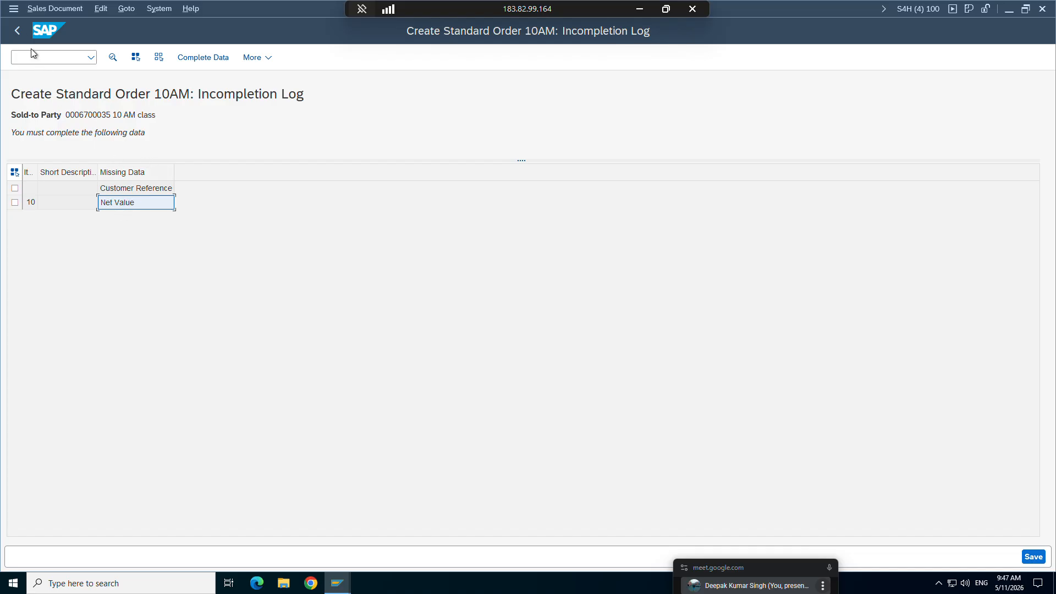
# Step: Go back to the order overview and inspect the Deliver.Plant and Inco. Version fields on the Sales view
pyautogui.click(19, 30)
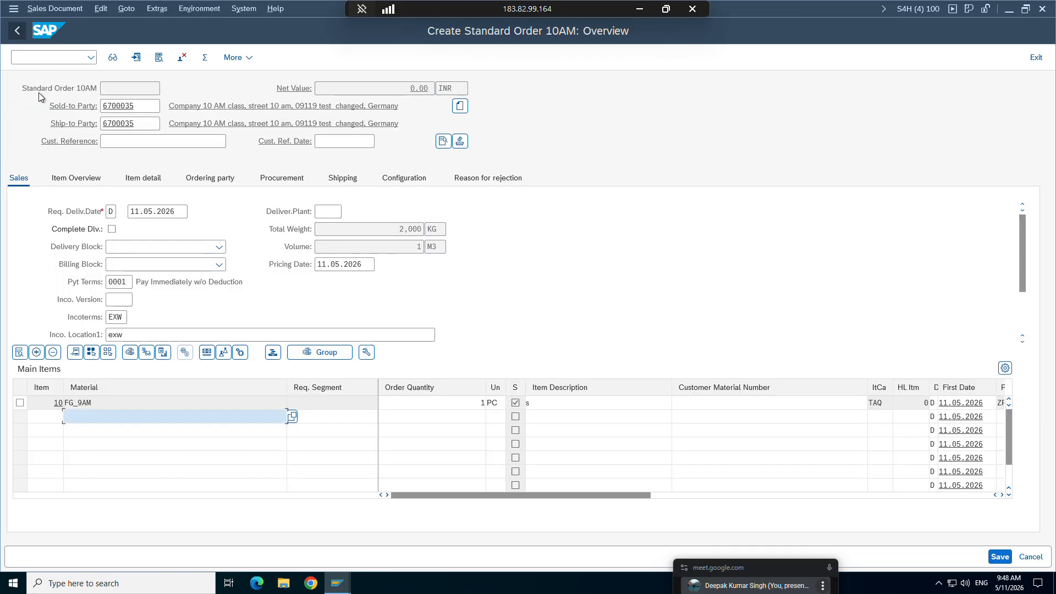
pyautogui.click(325, 212)
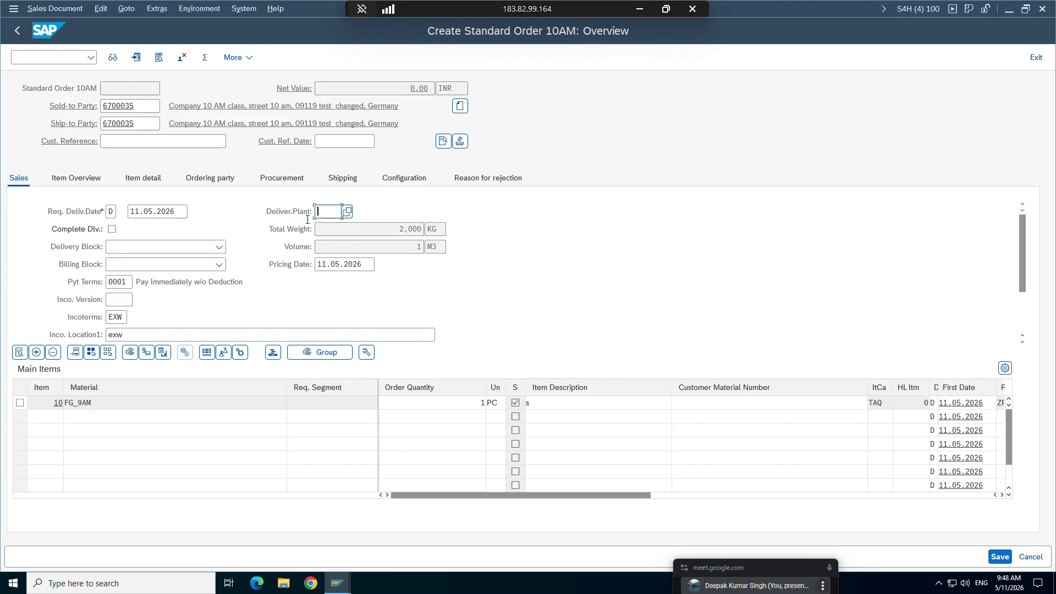
pyautogui.click(121, 299)
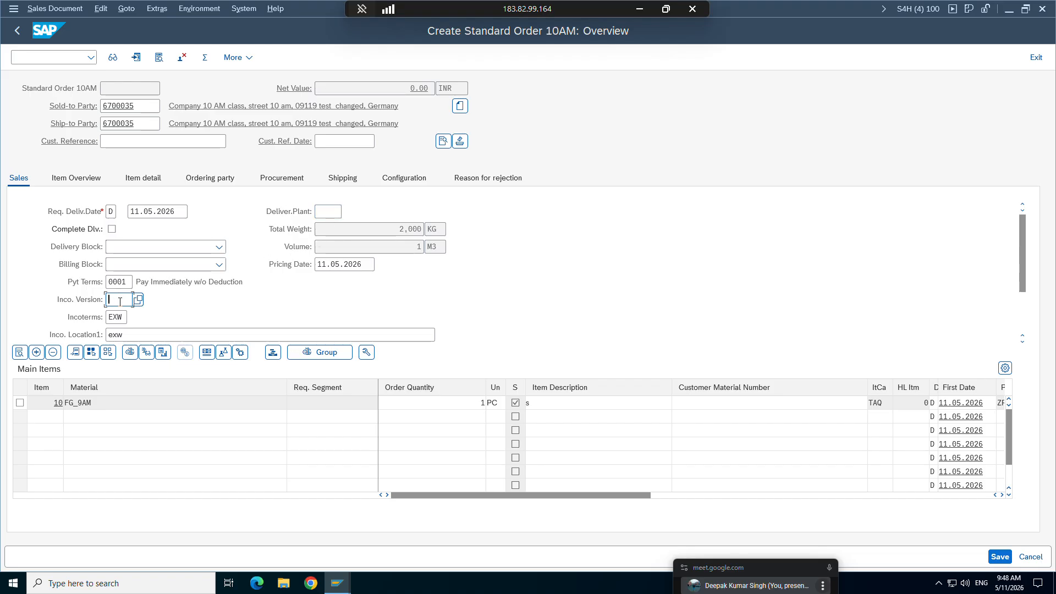
pyautogui.click(327, 212)
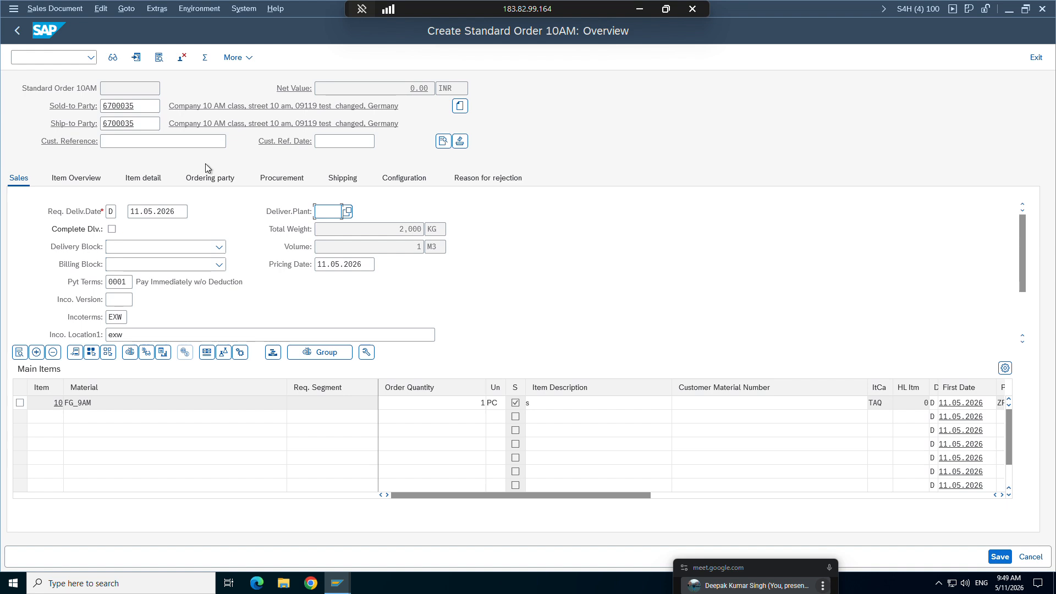
# Step: Reopen the order's incompletion log, and check the incompletion procedure field in the ZOR9 sales order type configuration
pyautogui.click(101, 8)
pyautogui.click(137, 203)
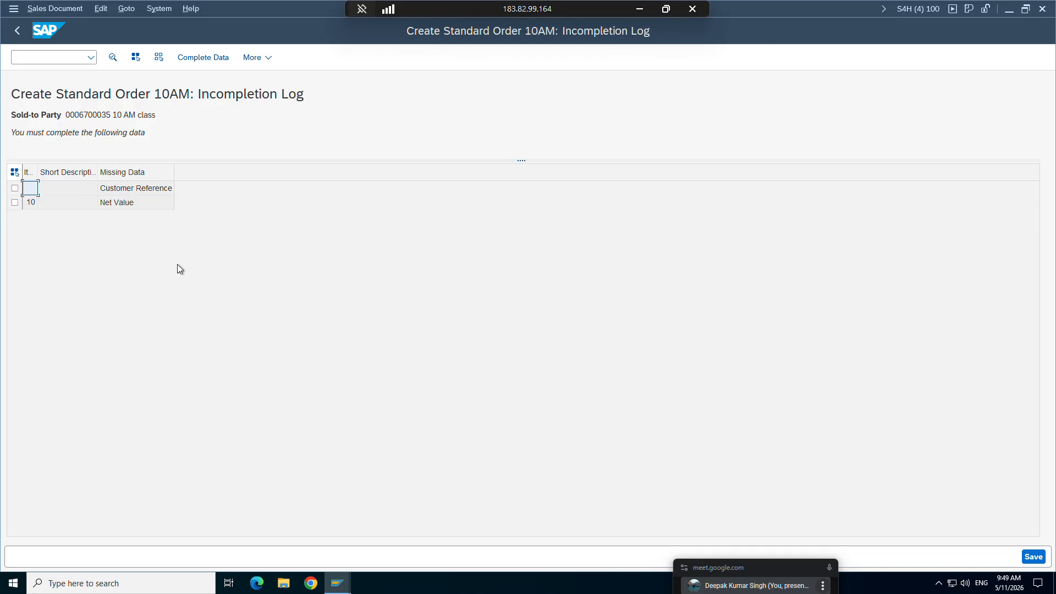
pyautogui.moveTo(337, 583)
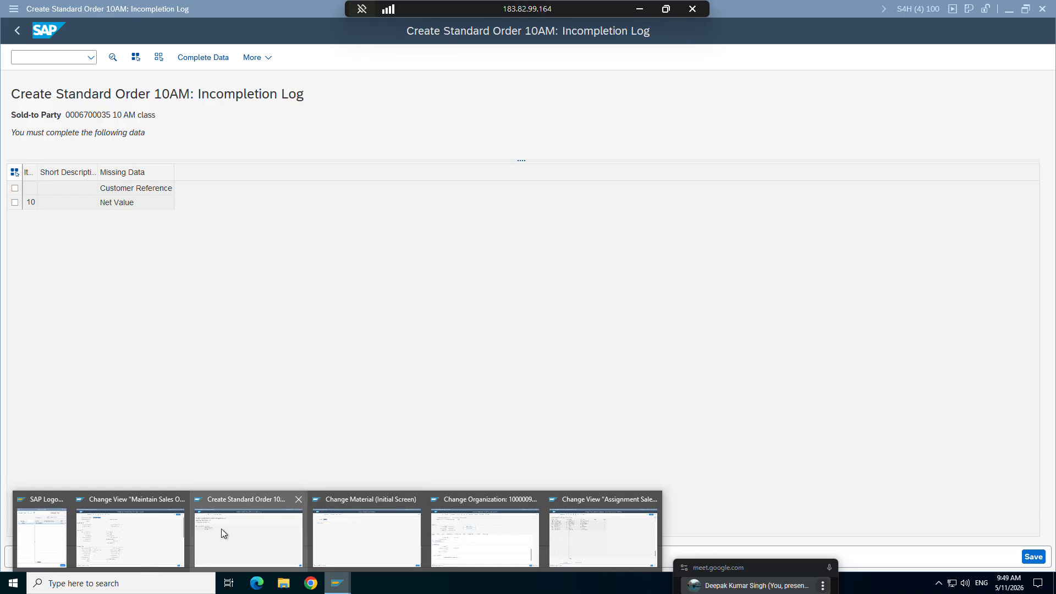
pyautogui.click(176, 511)
pyautogui.click(142, 405)
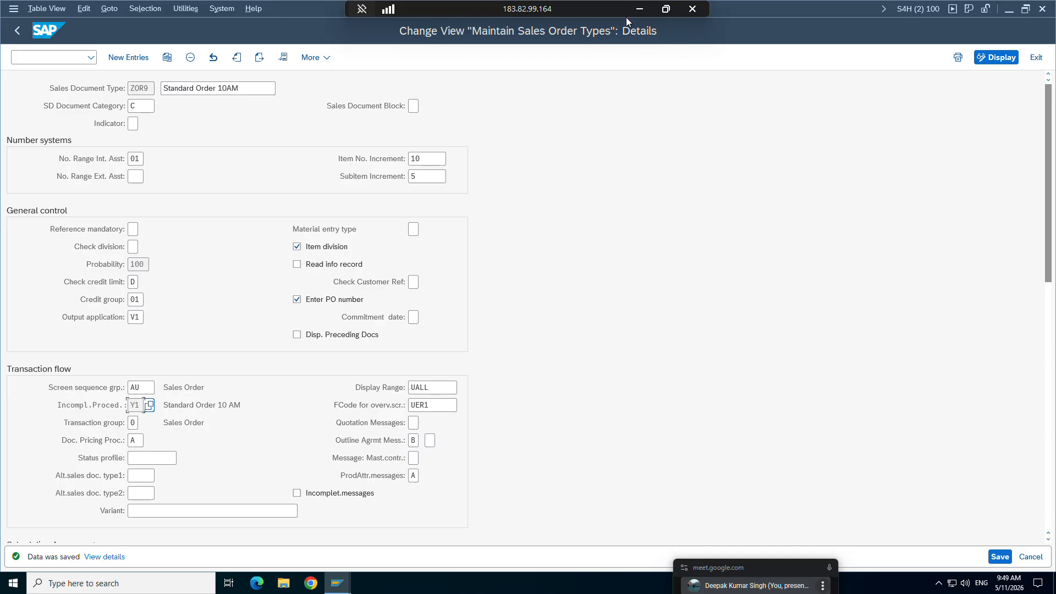
# Step: Switch to the Word study notes and review the end of the Incompletion procedure paragraph and the field definitions below it
pyautogui.click(639, 9)
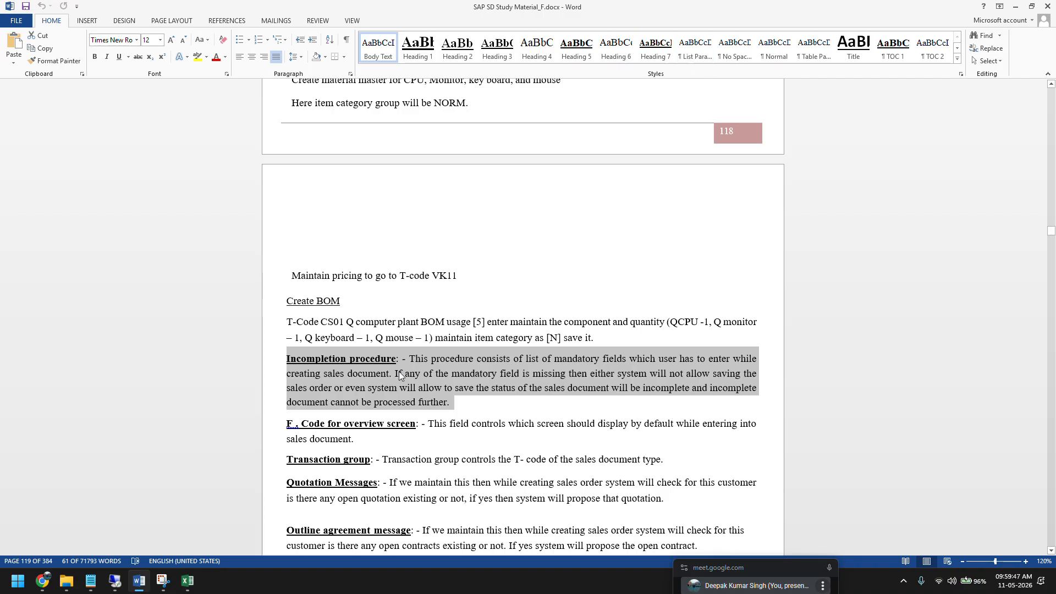
pyautogui.scroll(-1, 344, 388)
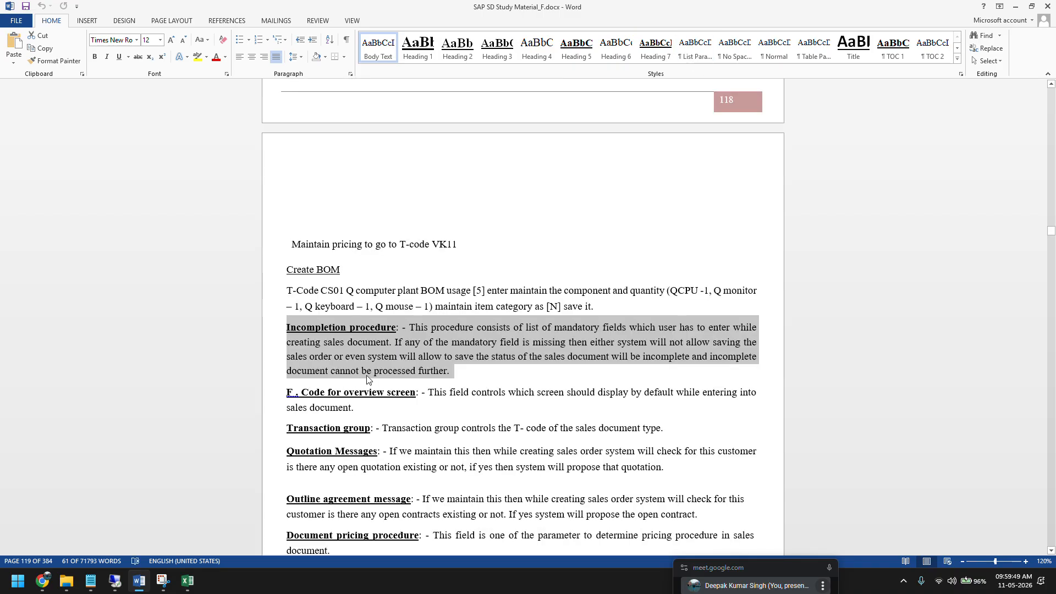
pyautogui.scroll(-1, 368, 380)
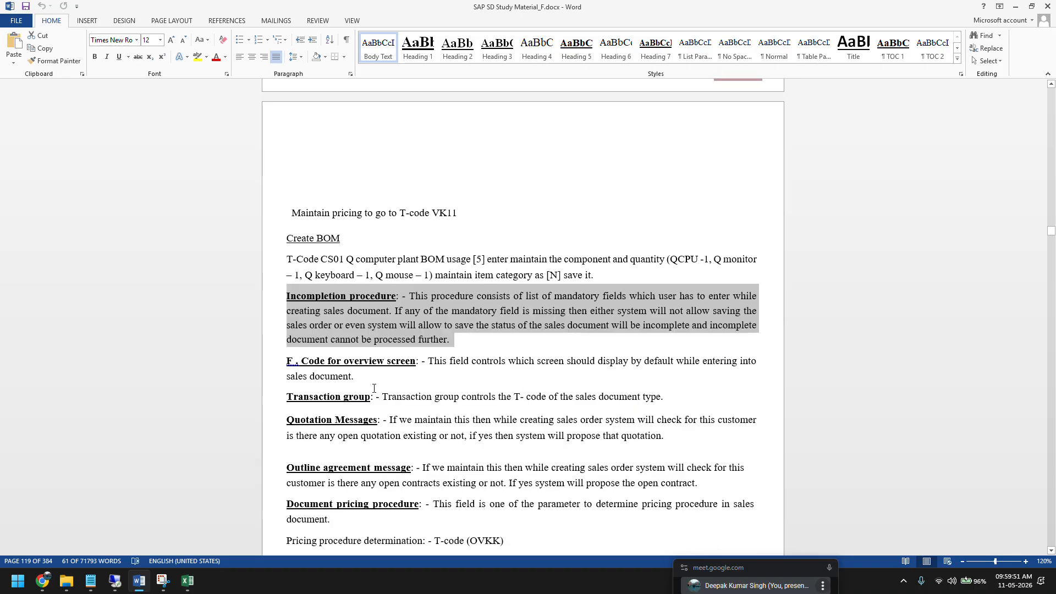
pyautogui.click(455, 347)
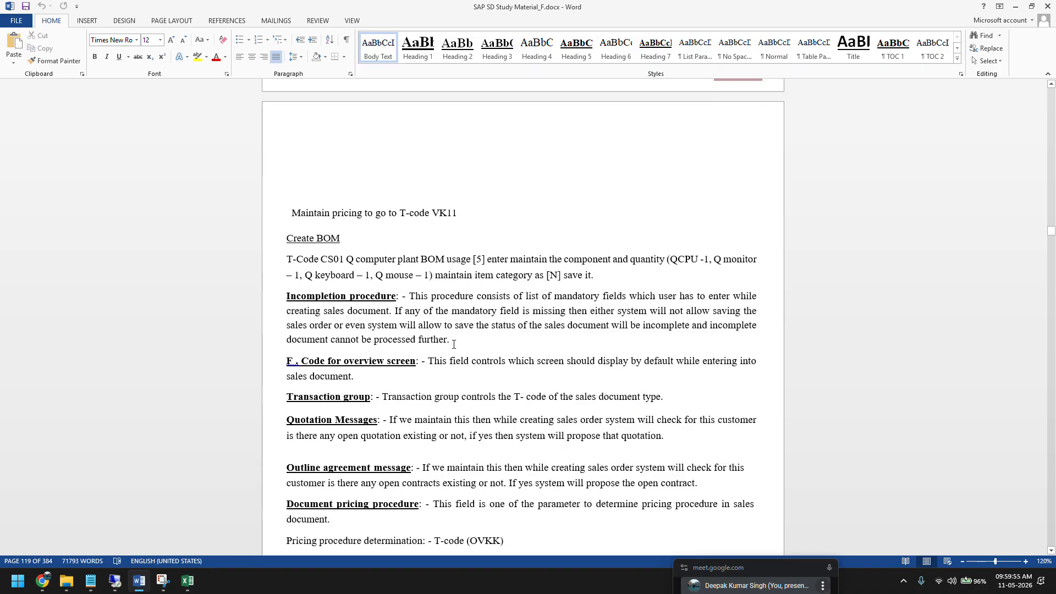